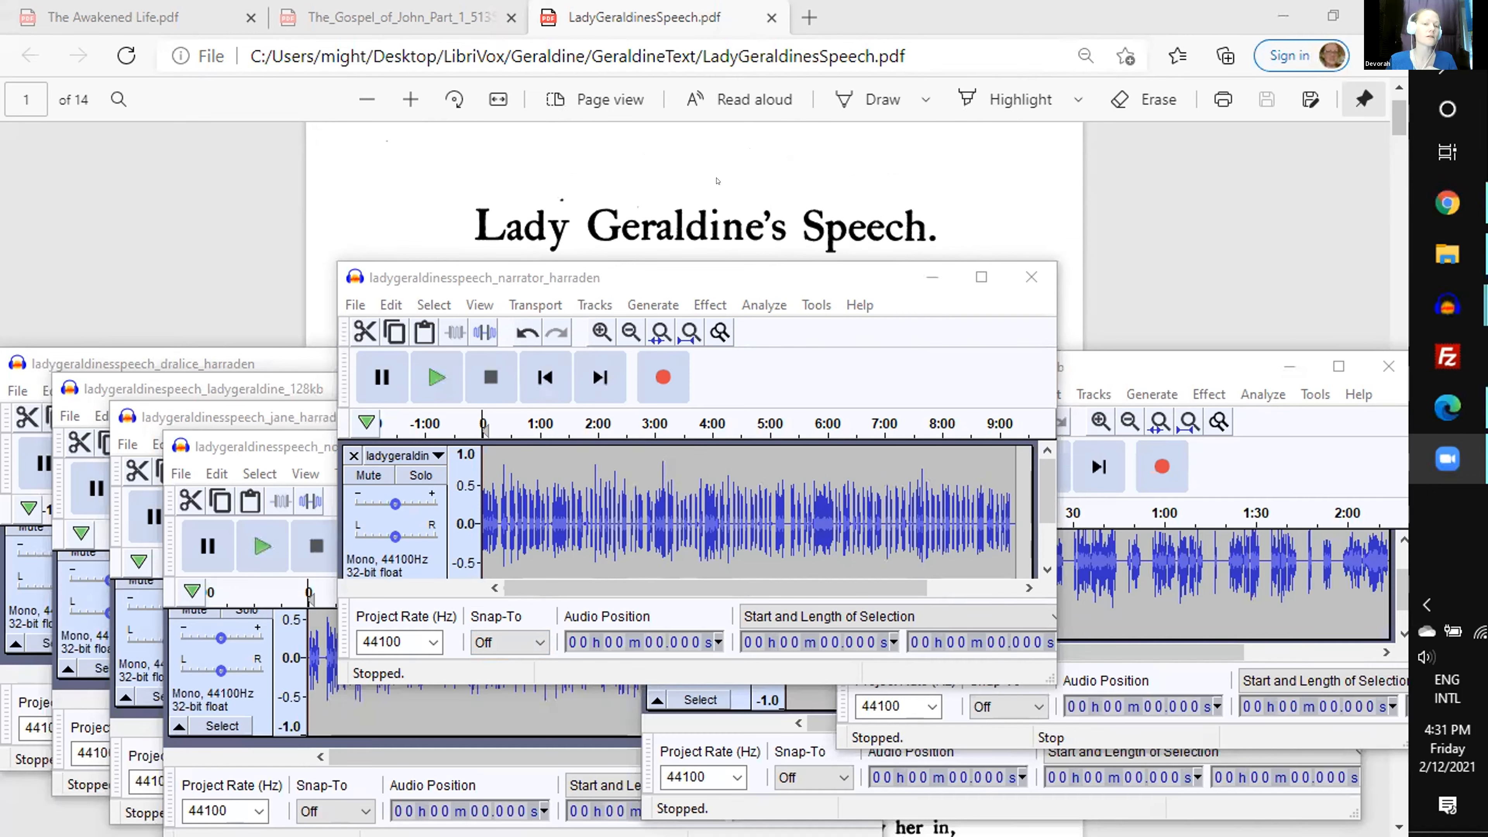
- Examine the cast list, scene description and opening dialogue in the LadyGeraldinesSpeech script
scroll(716, 181, down, 5)
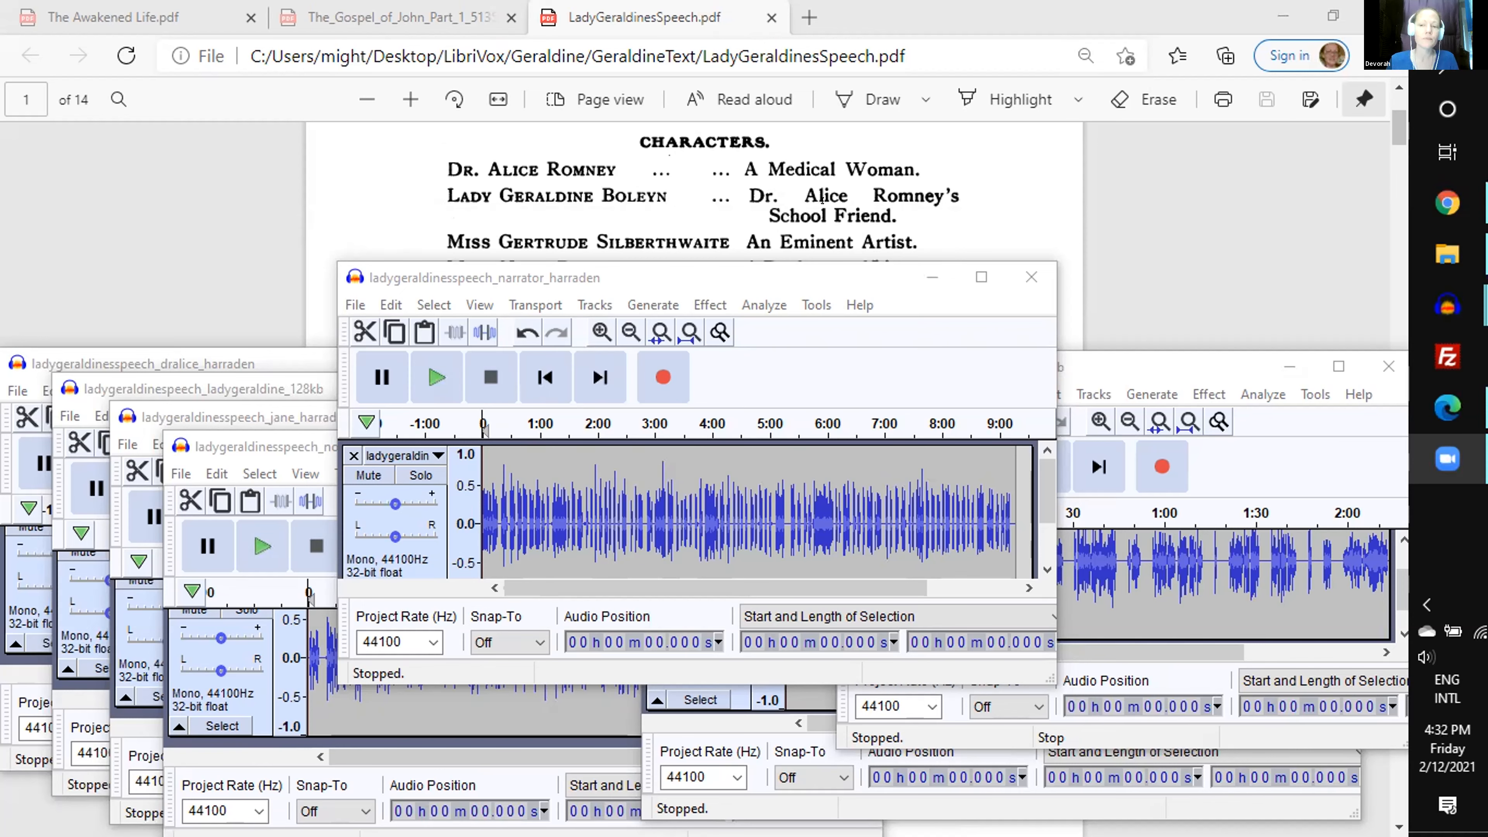
scroll(822, 200, down, 2)
scroll(822, 201, up, 2)
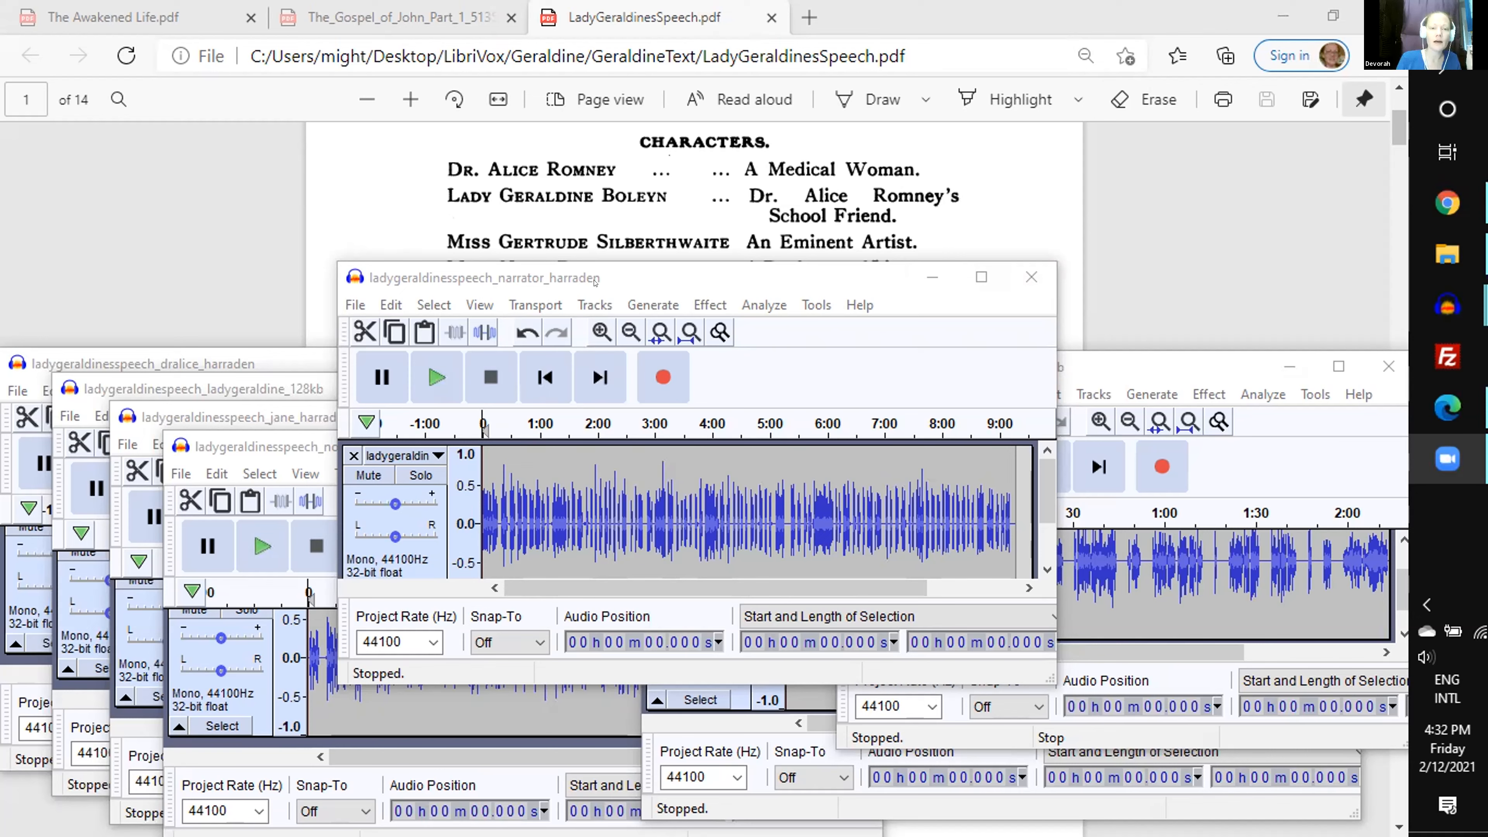
click(595, 284)
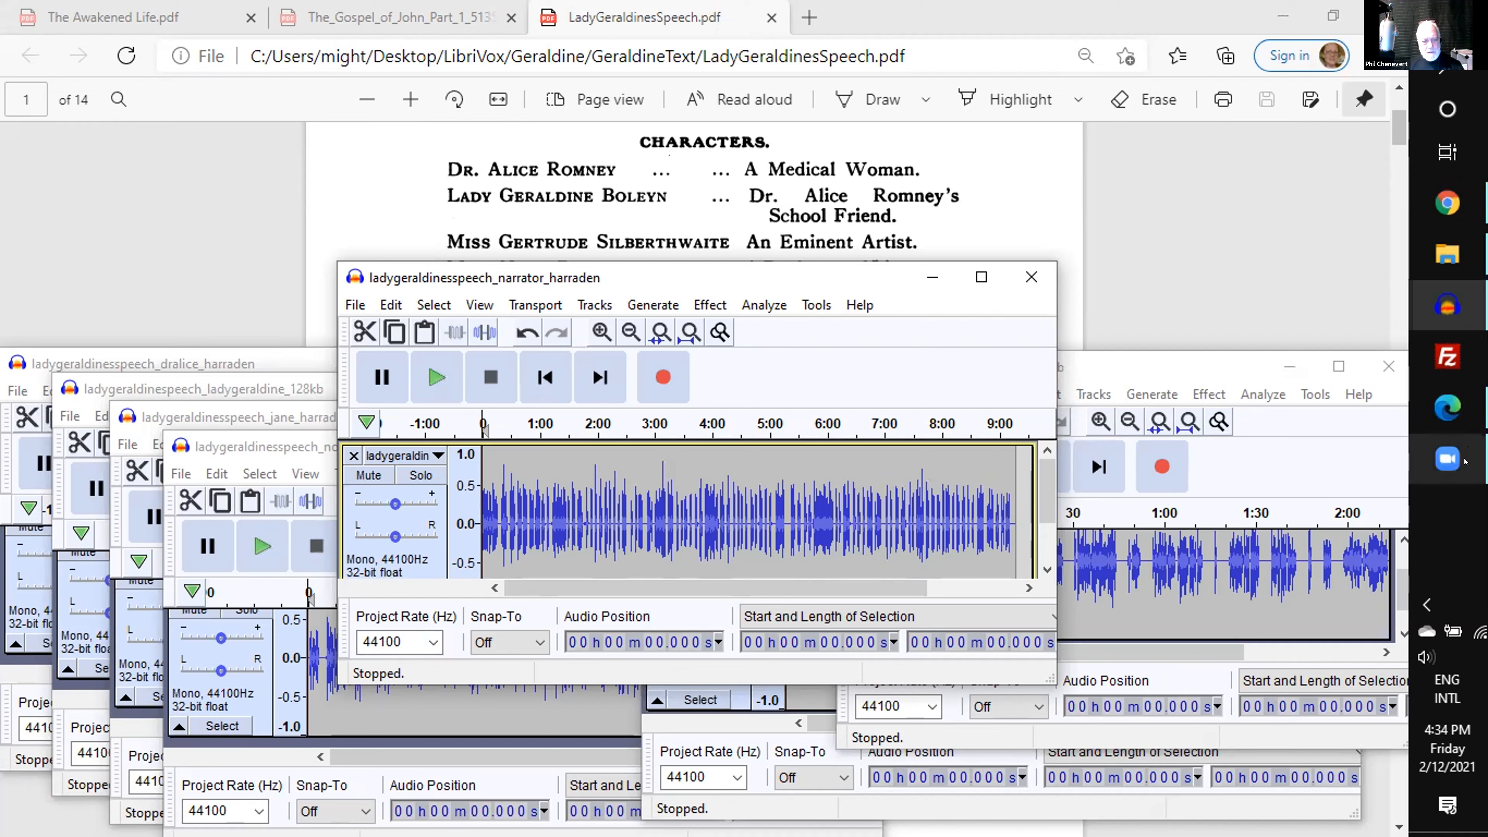
click(1462, 472)
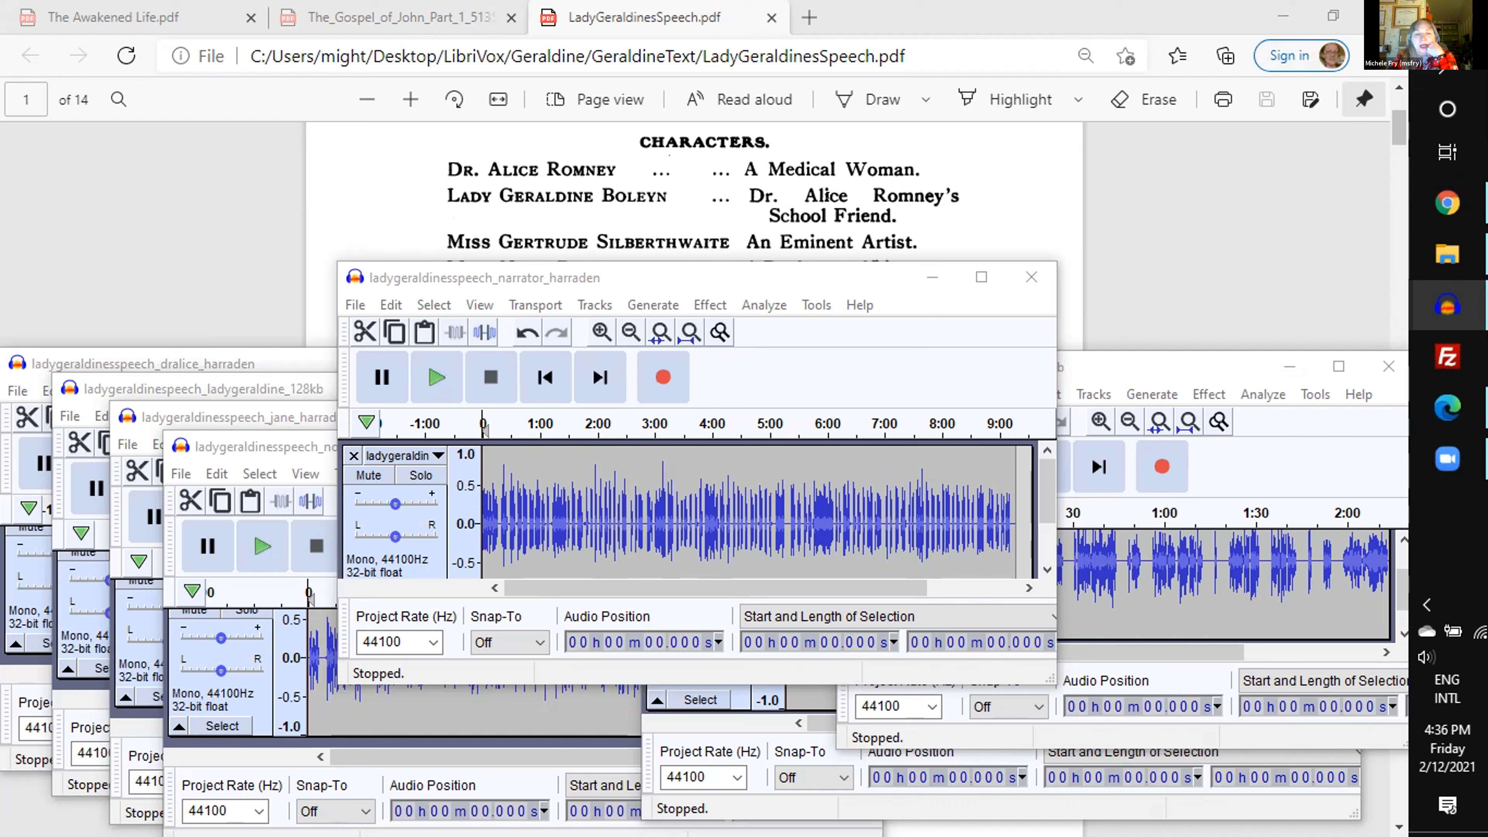
scroll(827, 195, up, 3)
scroll(827, 196, down, 3)
scroll(827, 195, down, 1)
scroll(755, 162, down, 5)
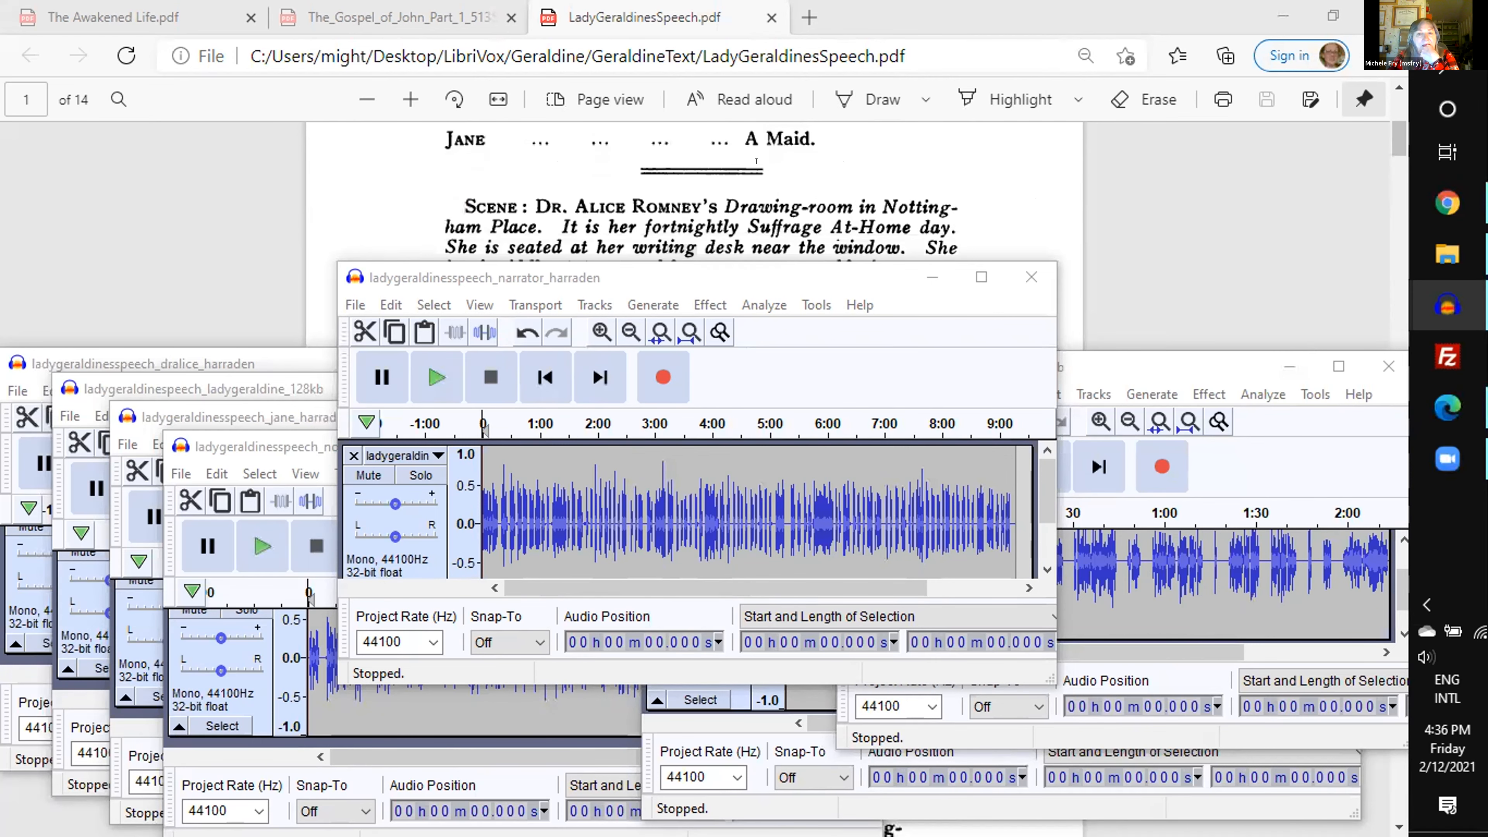
scroll(755, 161, down, 10)
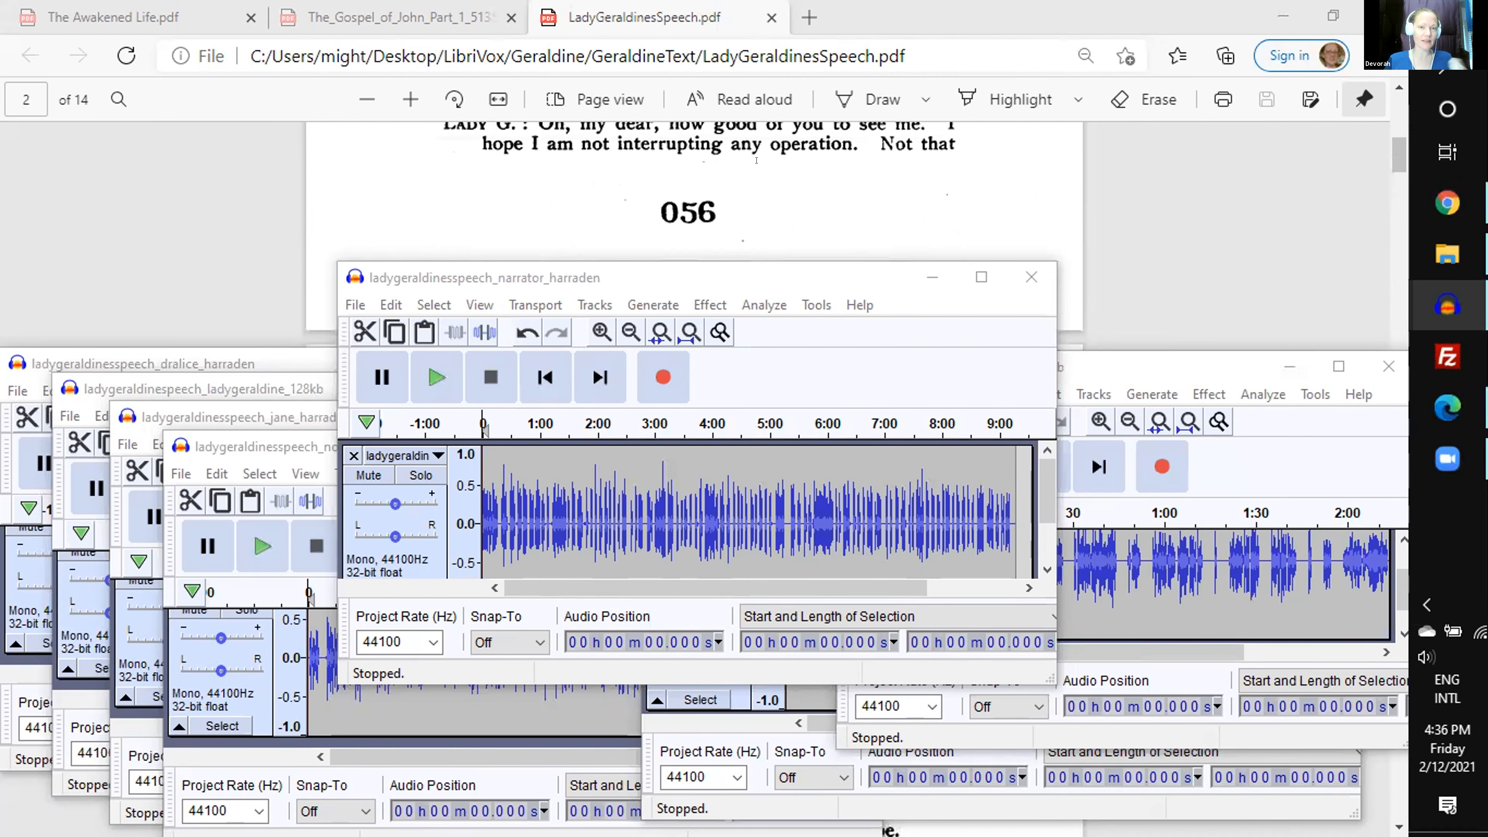
scroll(756, 160, up, 2)
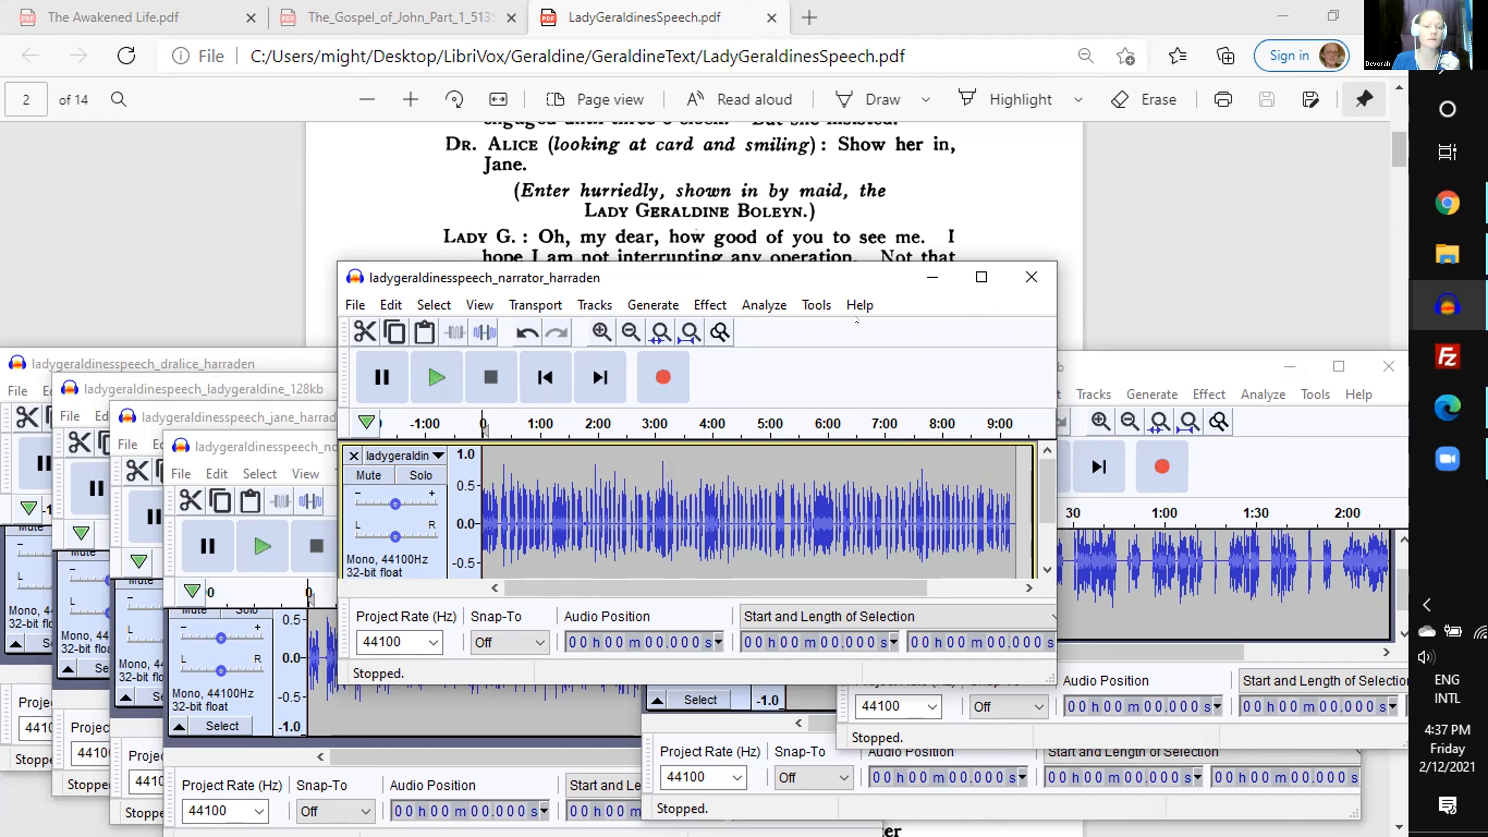
- Start and stop the narrator recording, place the cursor at about 12.5 s and zoom the waveform to normal
key(space)
key(space)
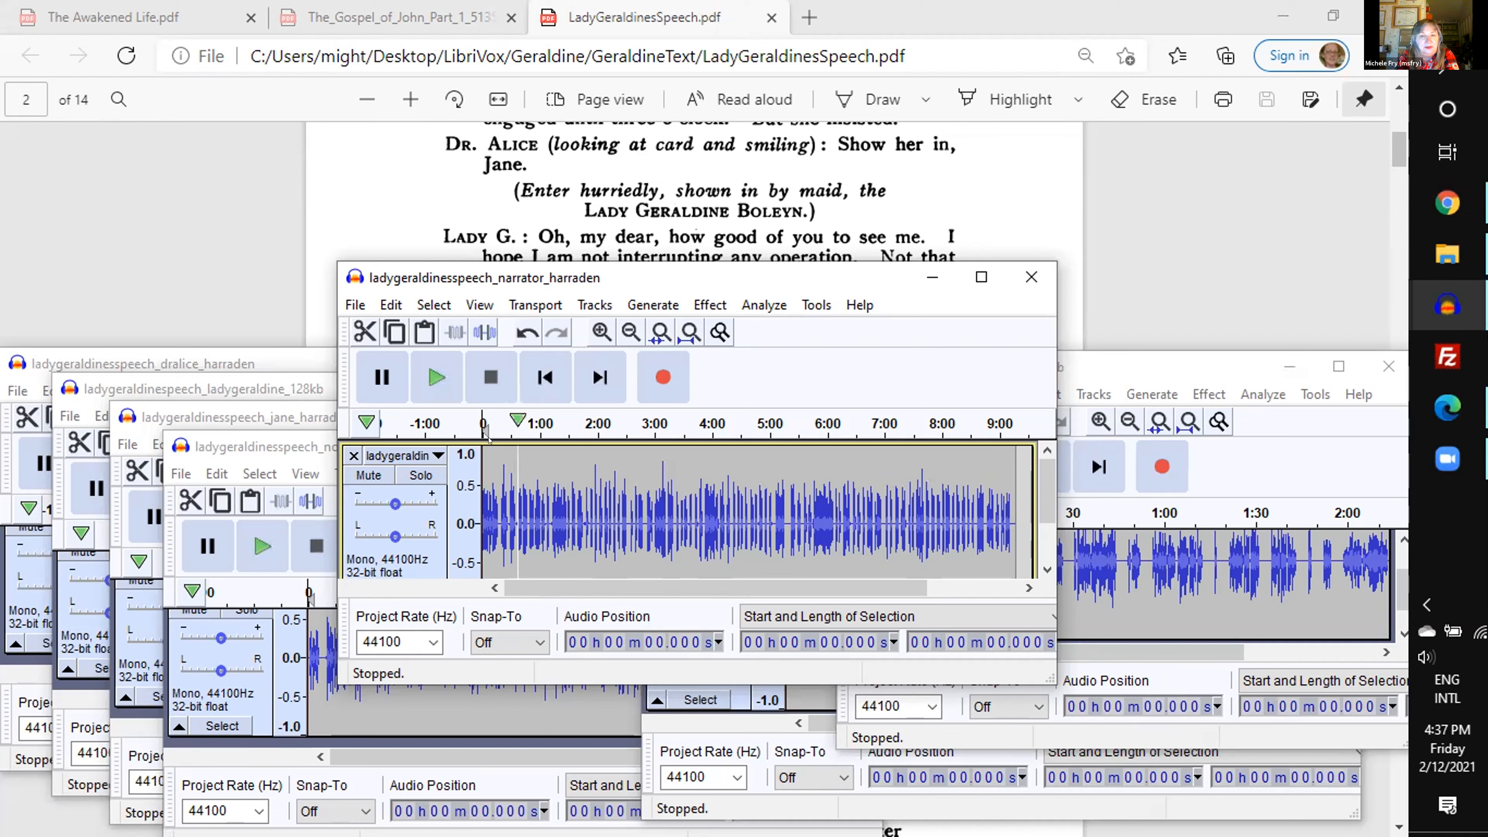
click(495, 483)
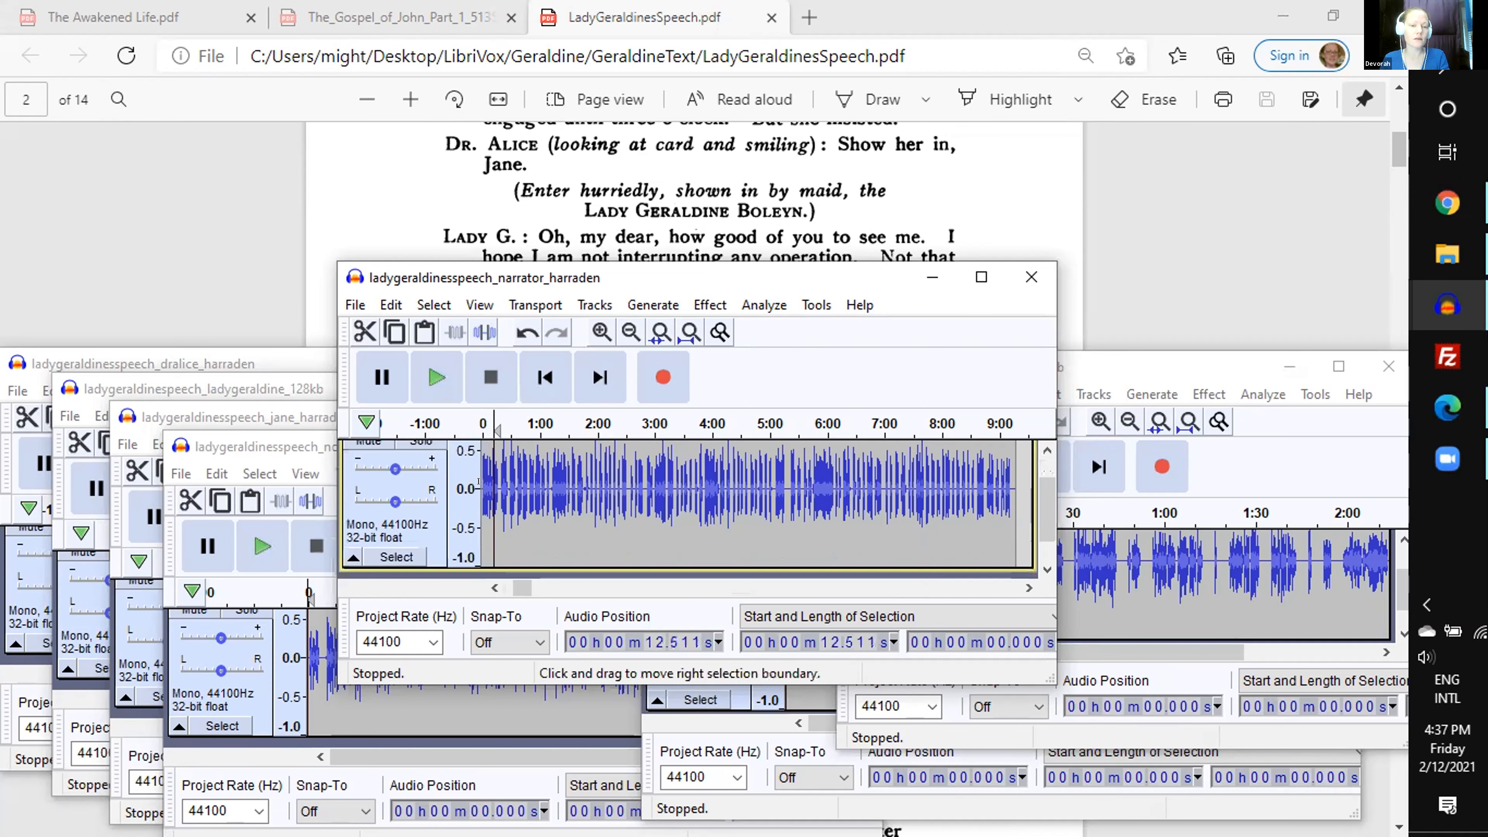
key(ctrl+2)
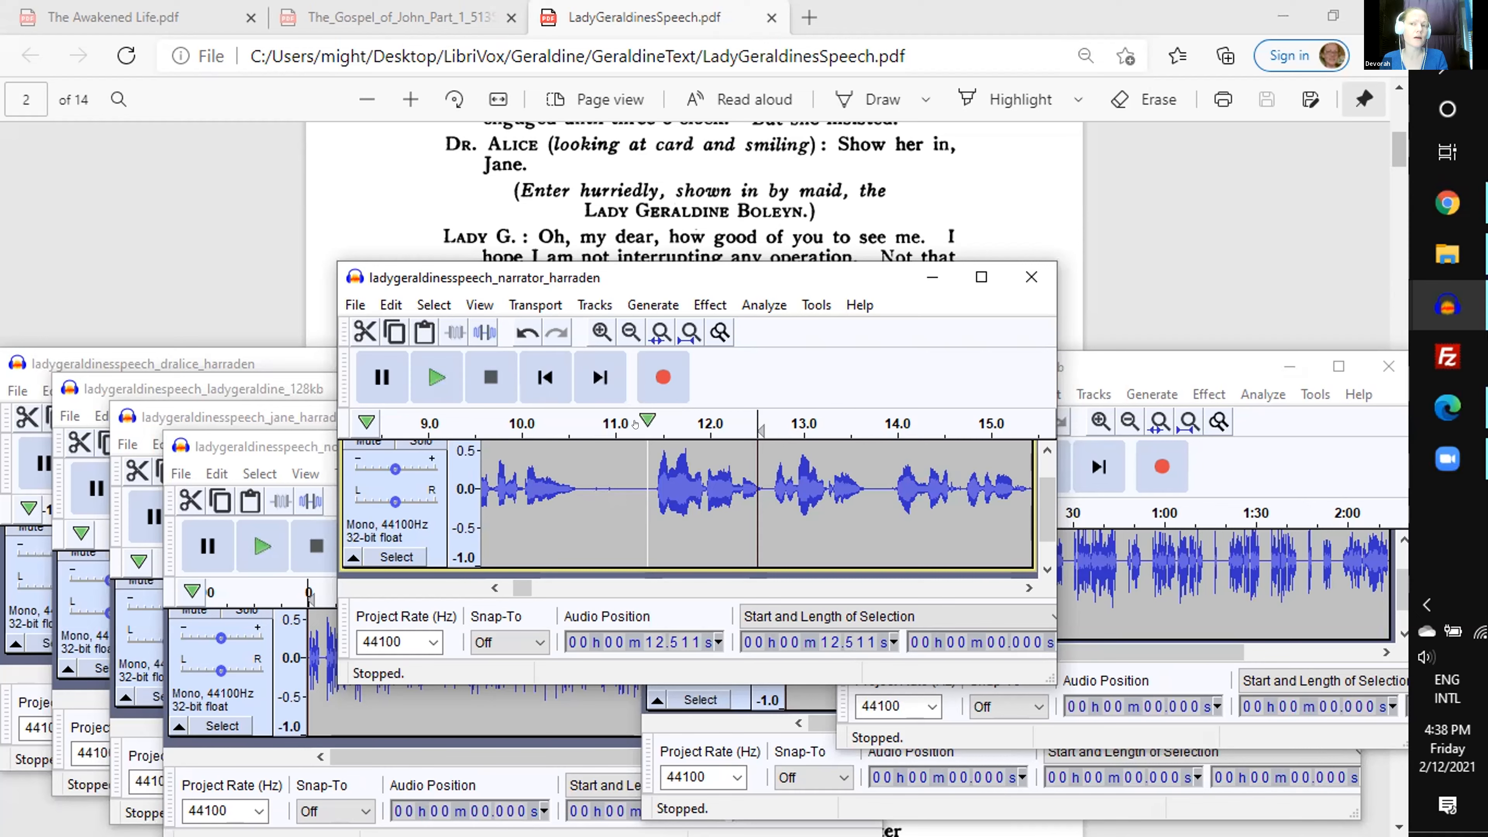
- Play the narrator track from about 11 s against the script's title, and place the cursor in the silence at about 18.2 s
click(636, 423)
scroll(652, 195, up, 5)
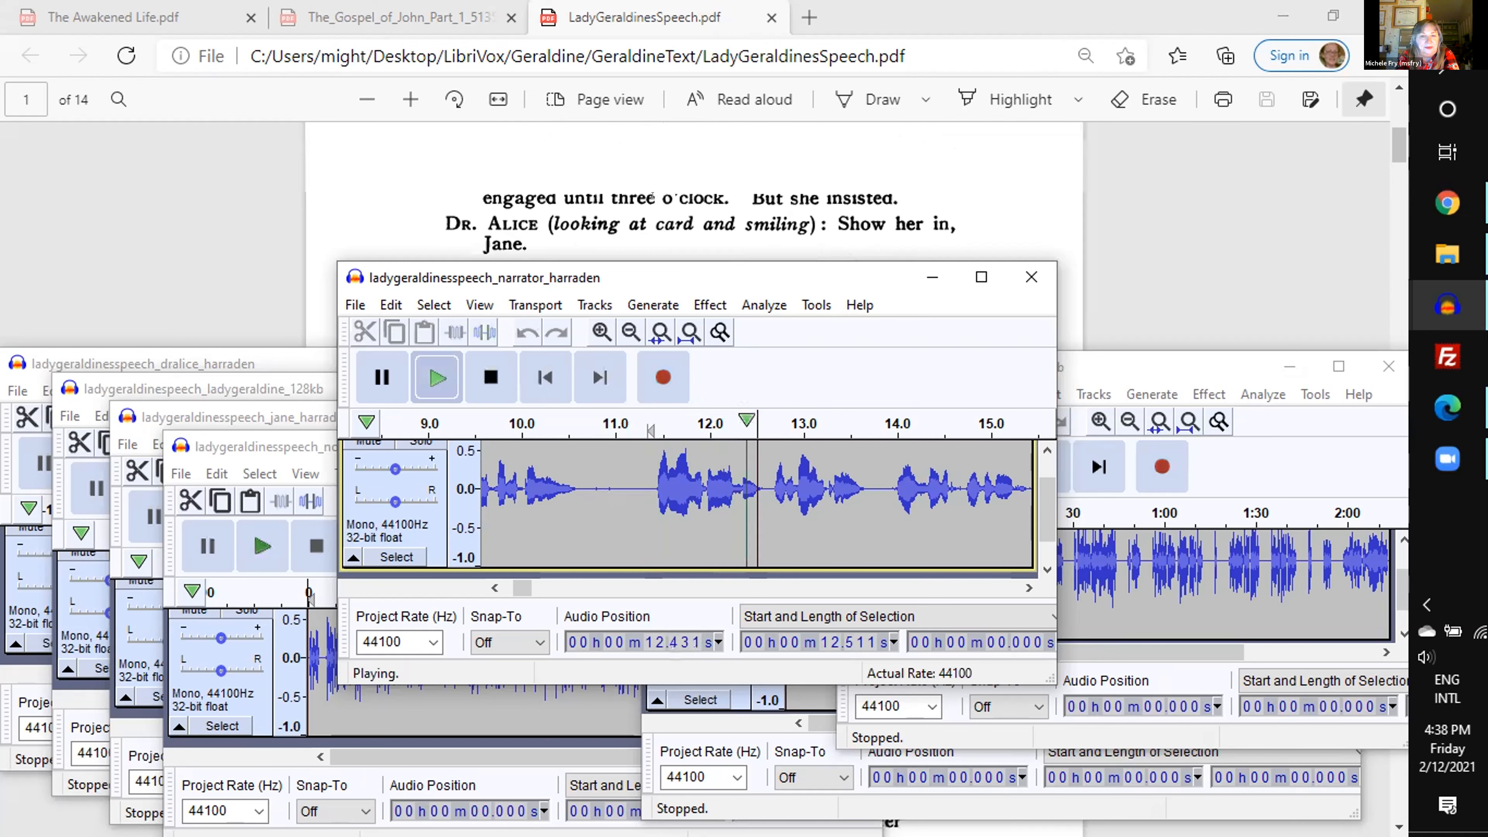
scroll(652, 195, up, 5)
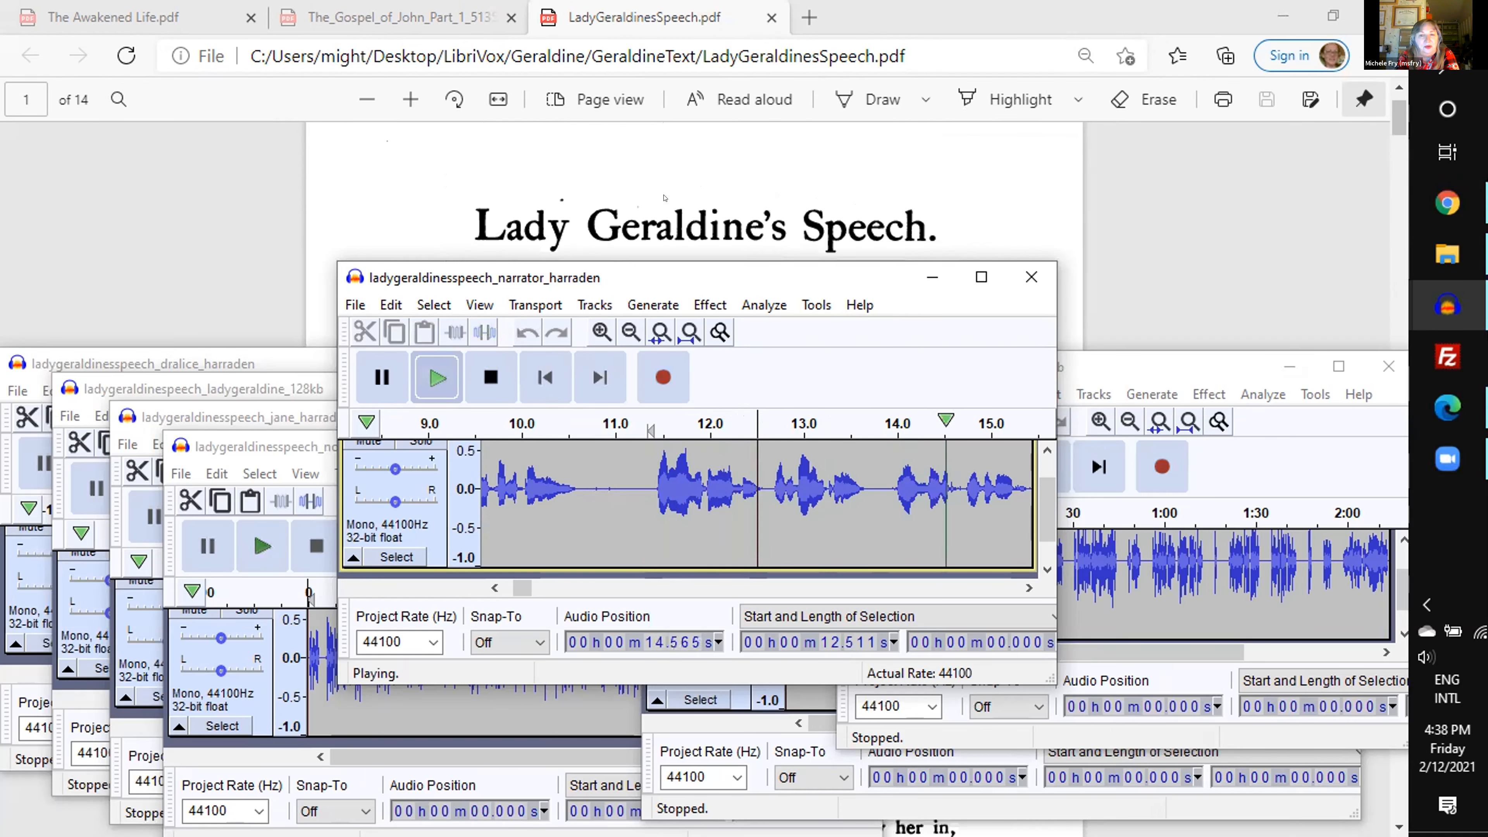
click(491, 378)
click(736, 507)
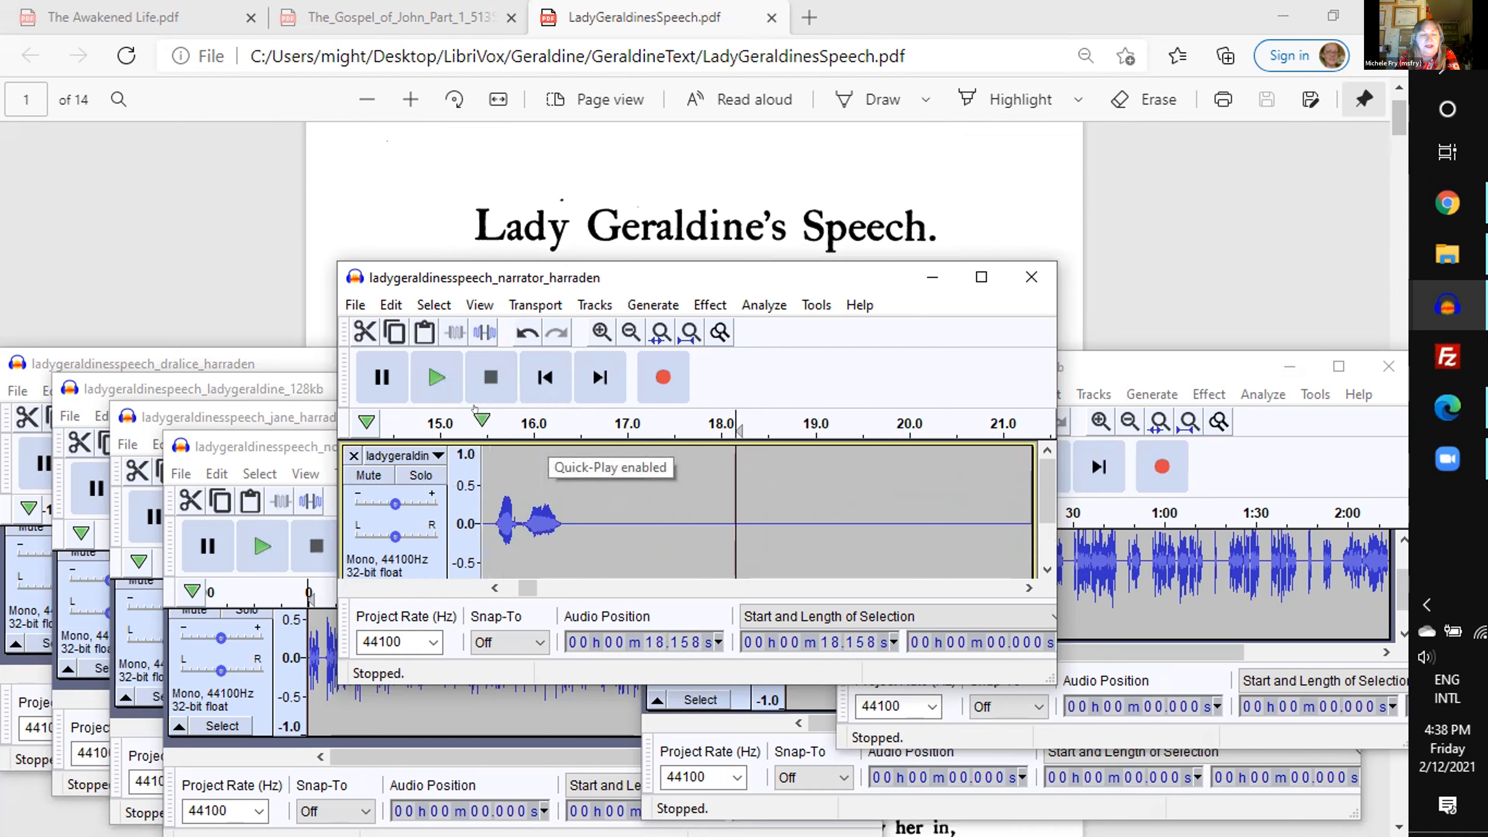
- Check the script's heading and character list, and replay the narrator's passage from about 11 s
scroll(615, 165, down, 3)
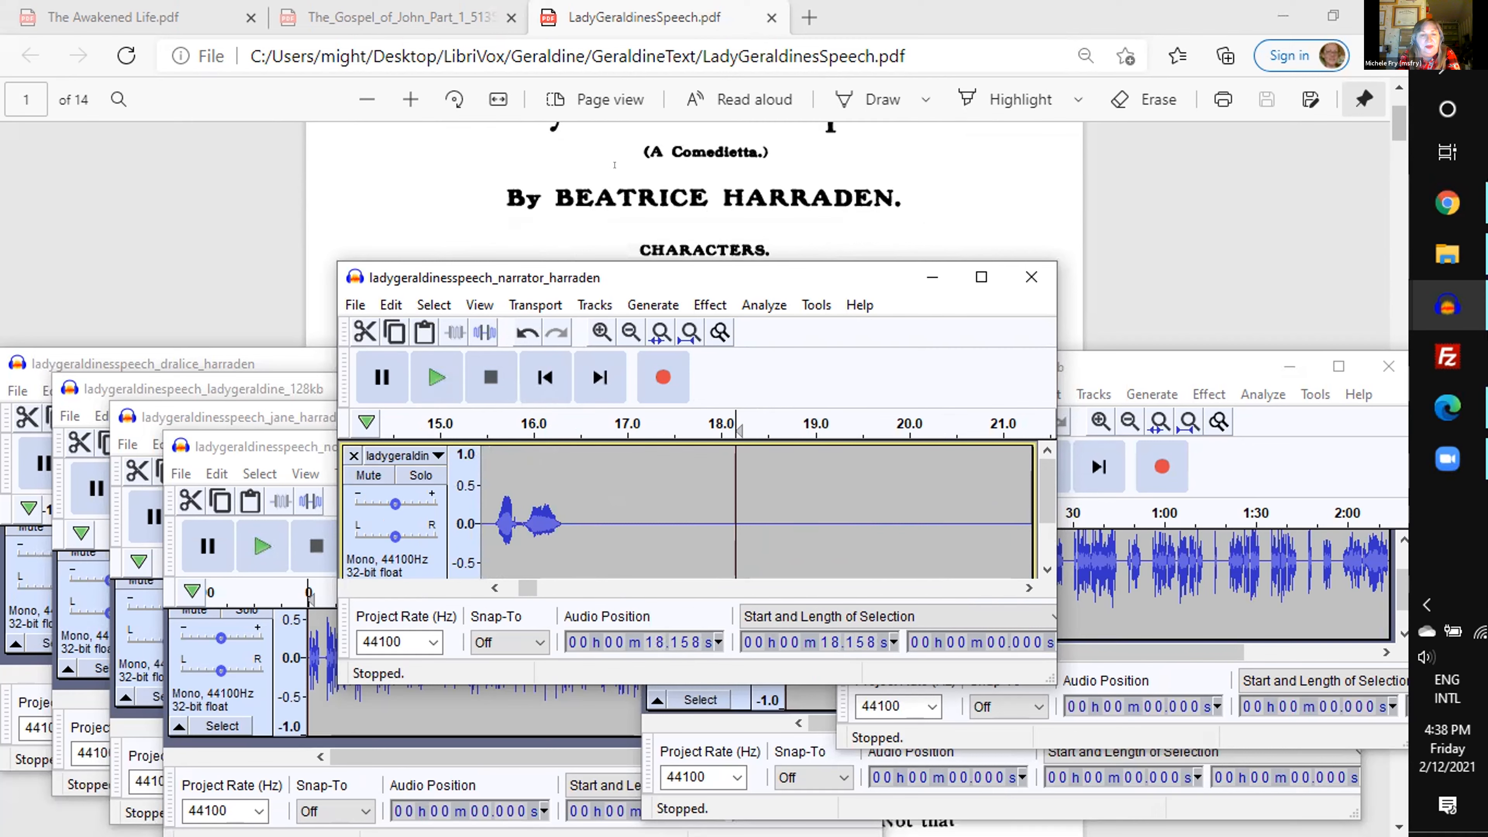
scroll(614, 164, down, 2)
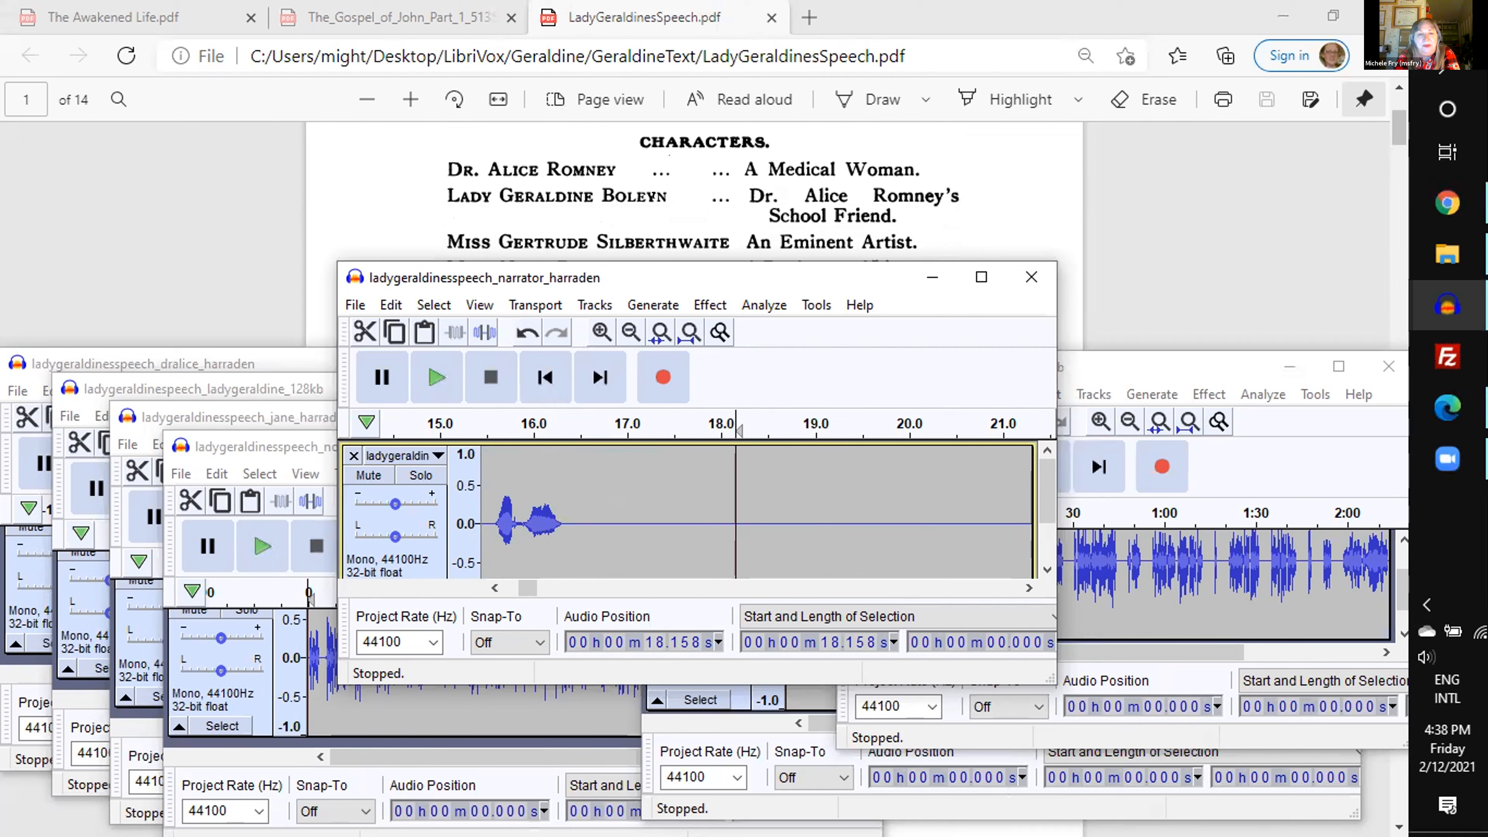
scroll(654, 196, up, 2)
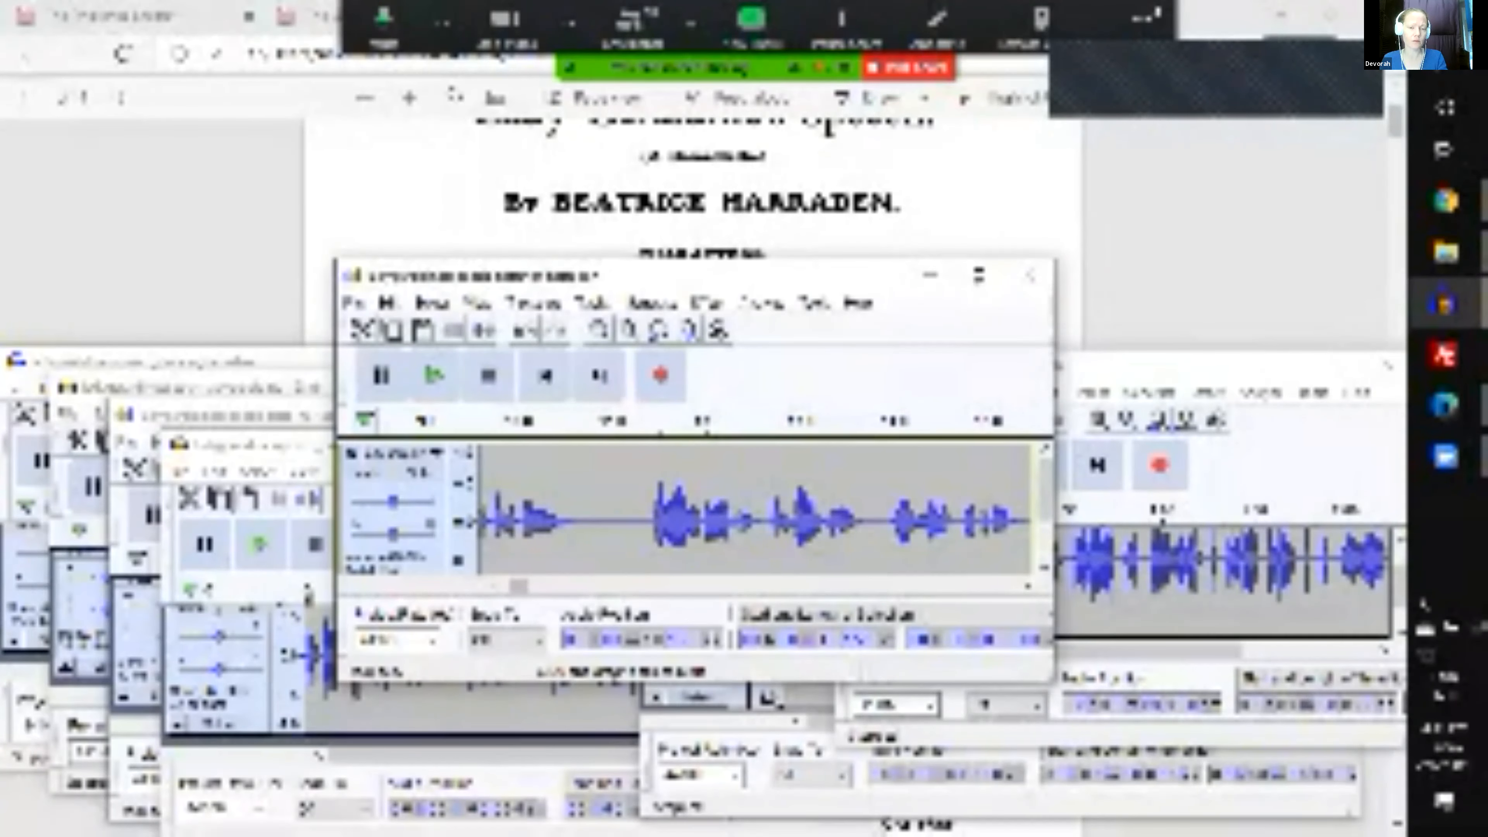
click(627, 419)
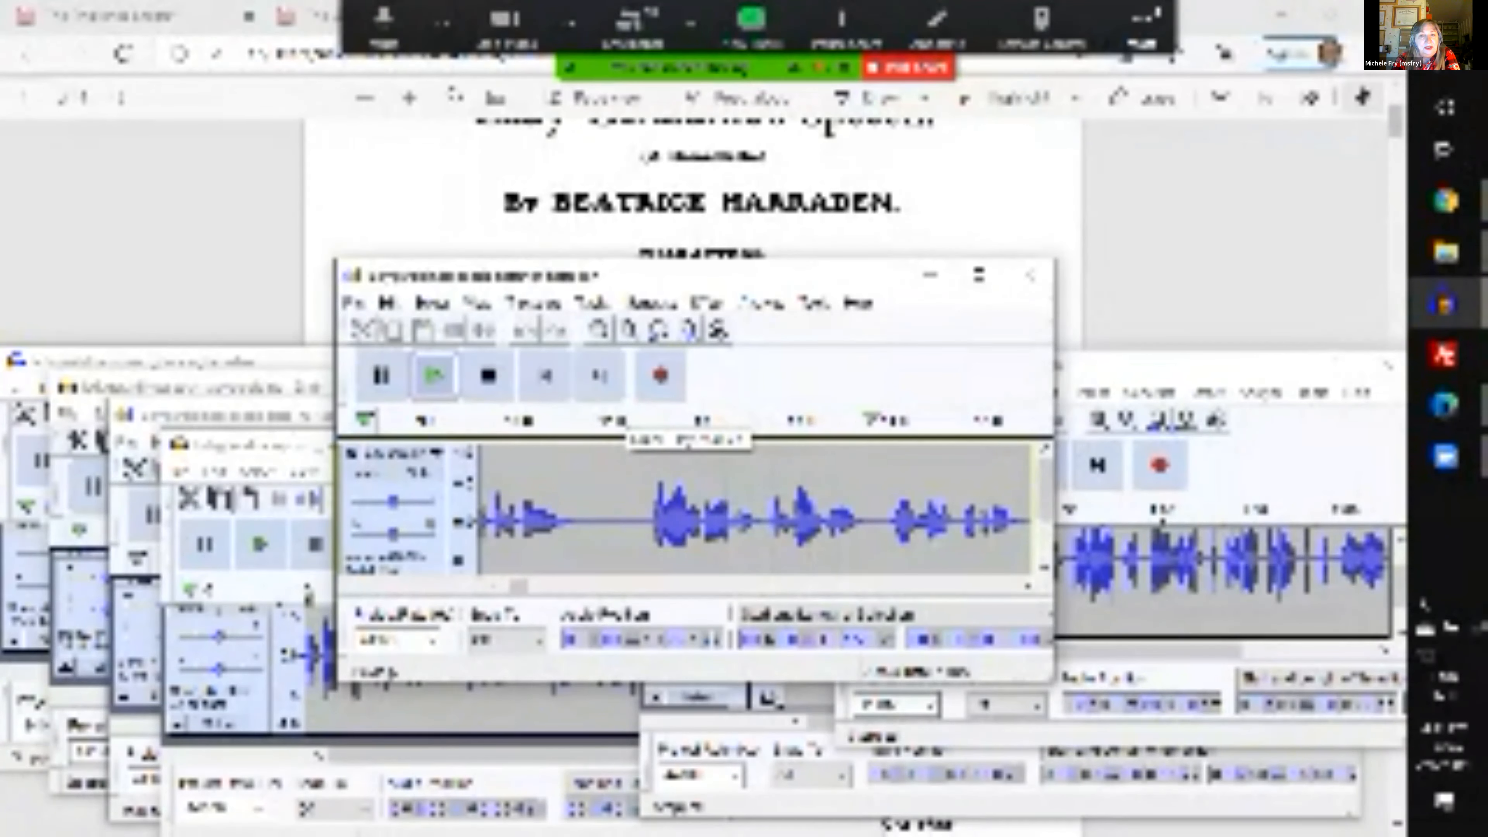
key(space)
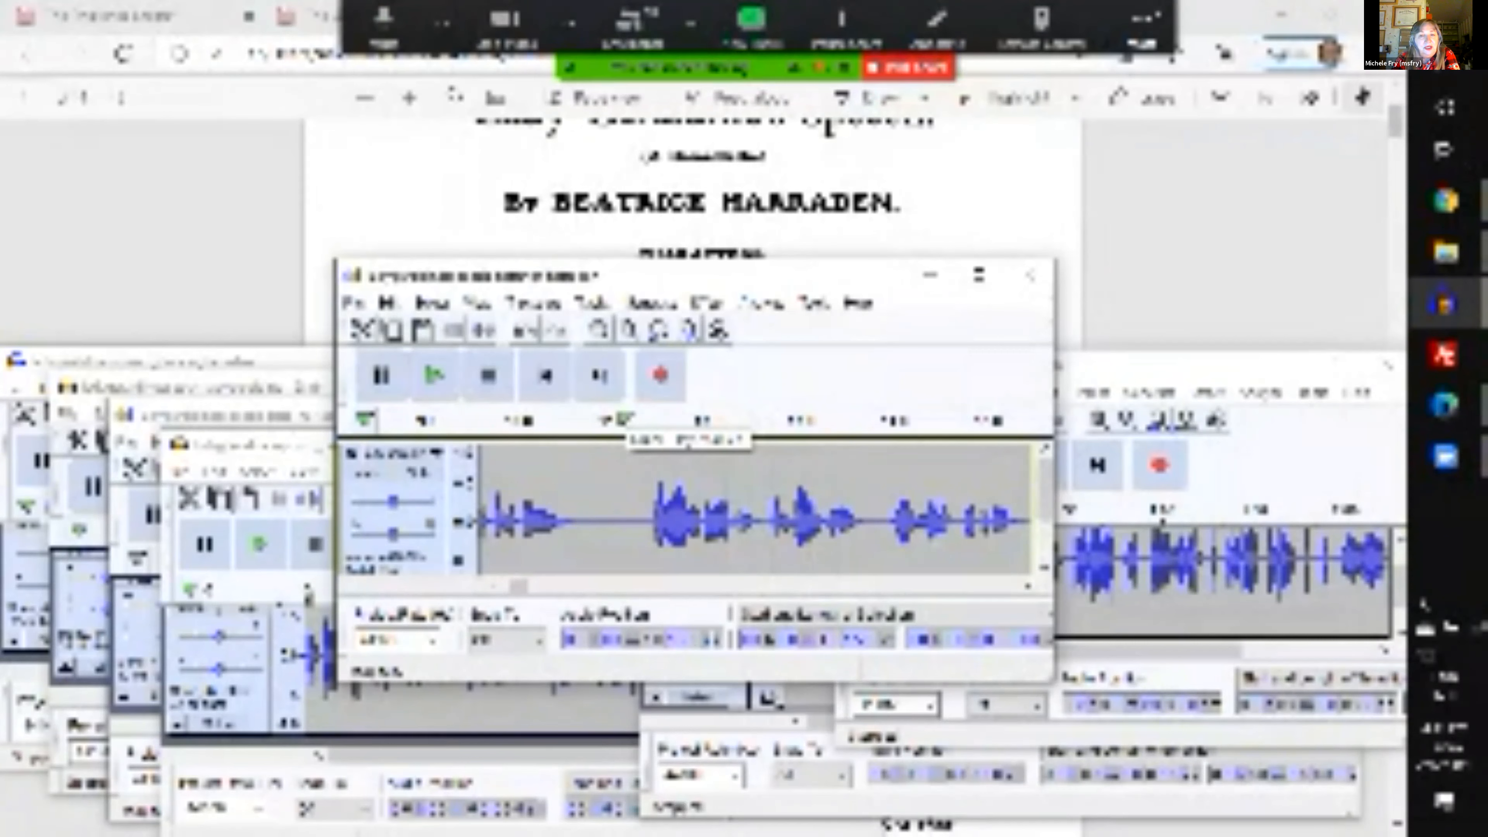
- Open the meeting's additional options and replay the narrator passage to test the shared sound
click(1142, 24)
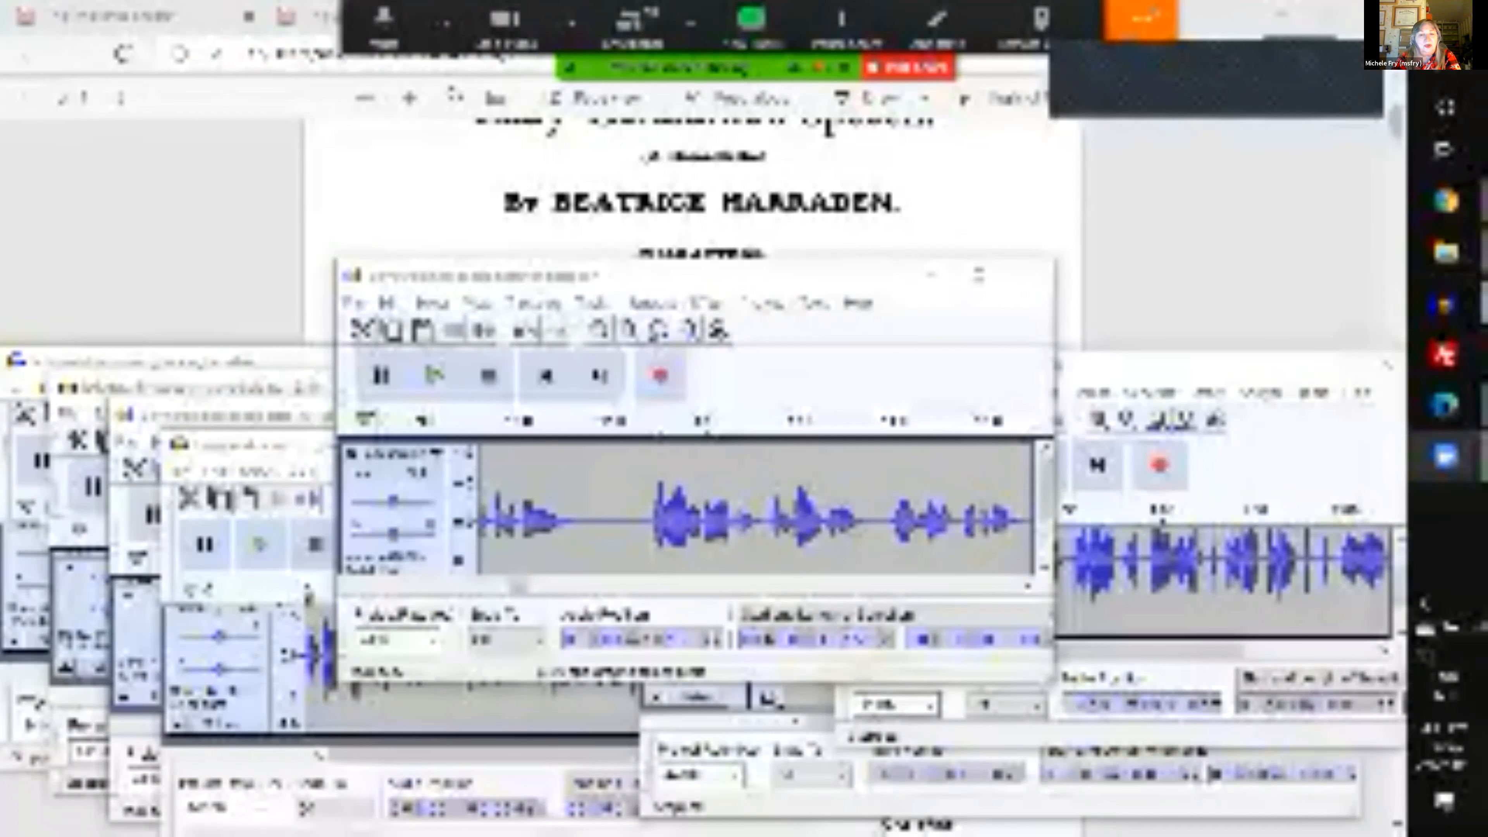
click(627, 418)
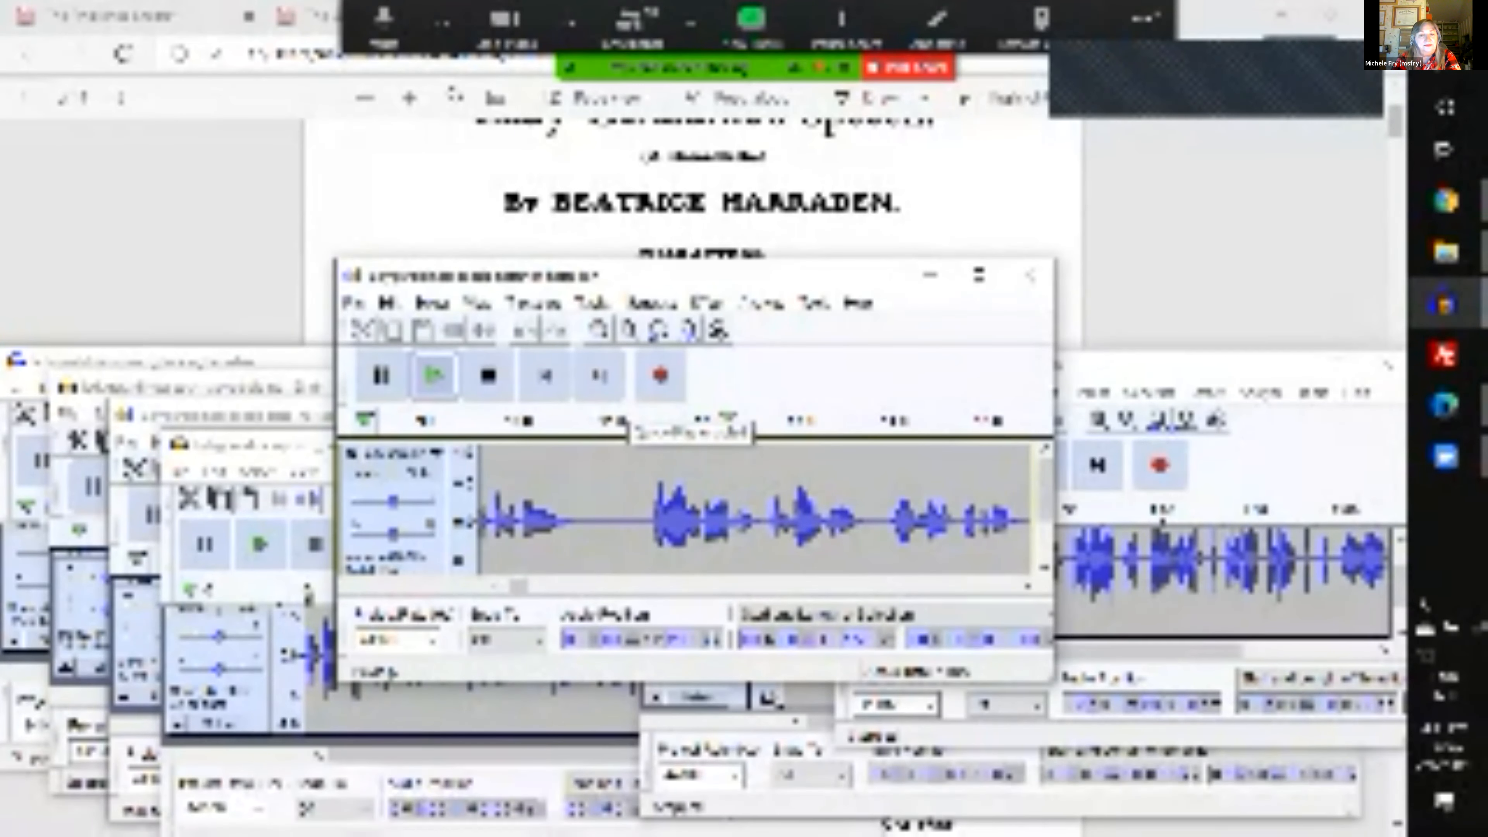
key(space)
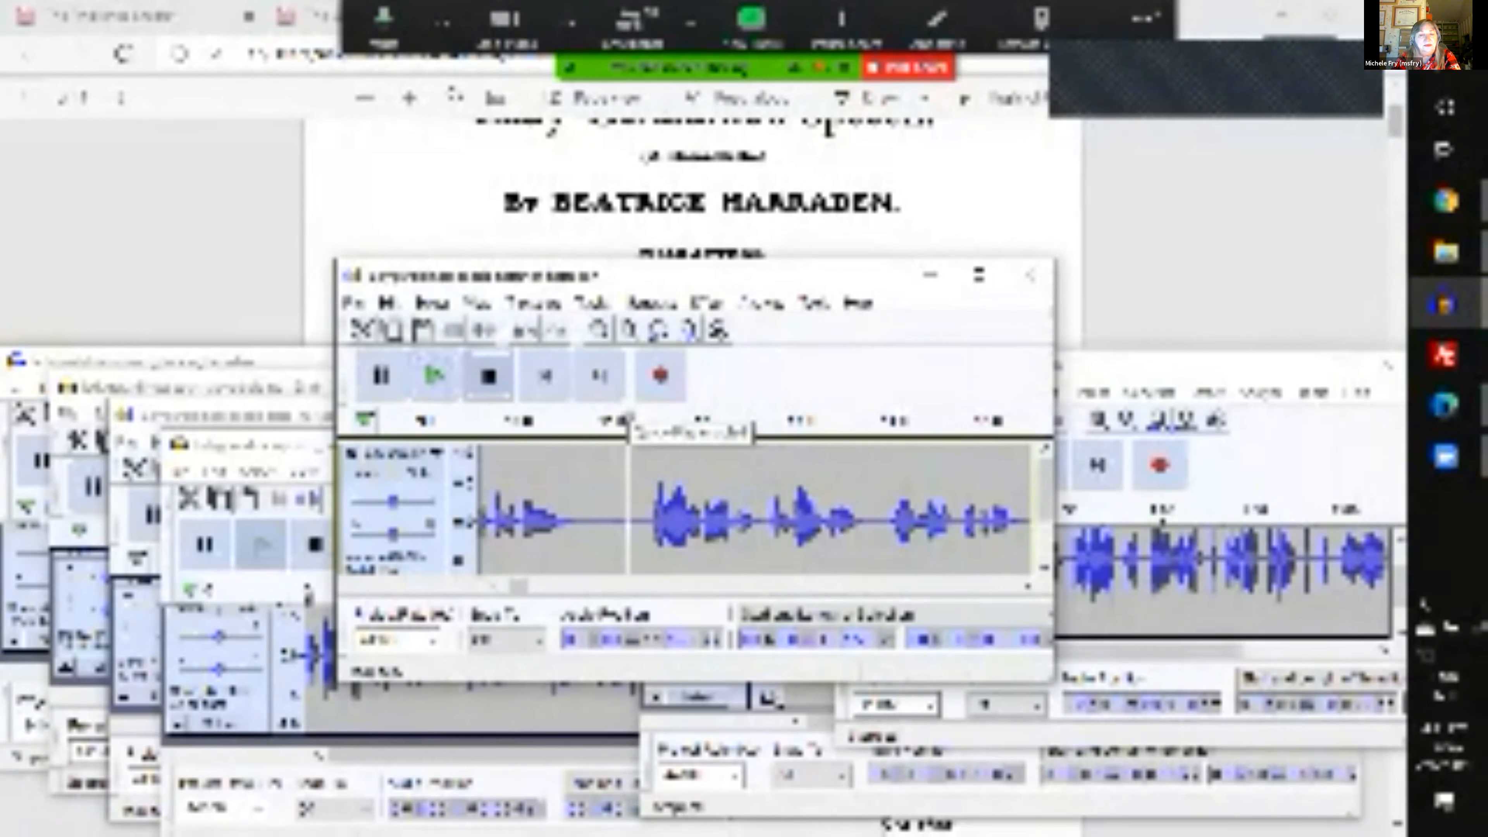
- Toggle video clip optimization in the meeting's screen-sharing options and recheck those options
click(1145, 25)
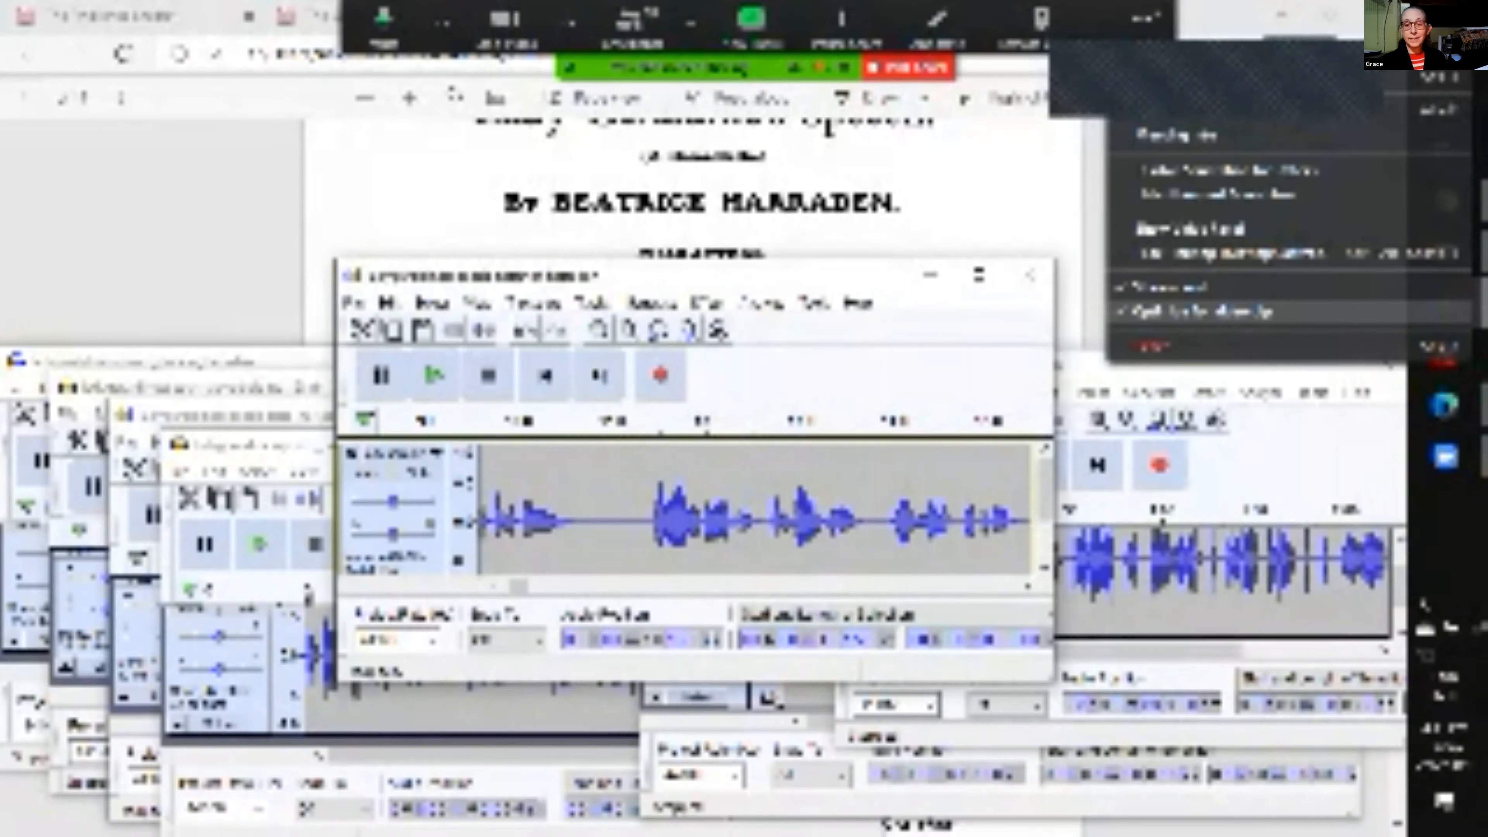
click(1202, 311)
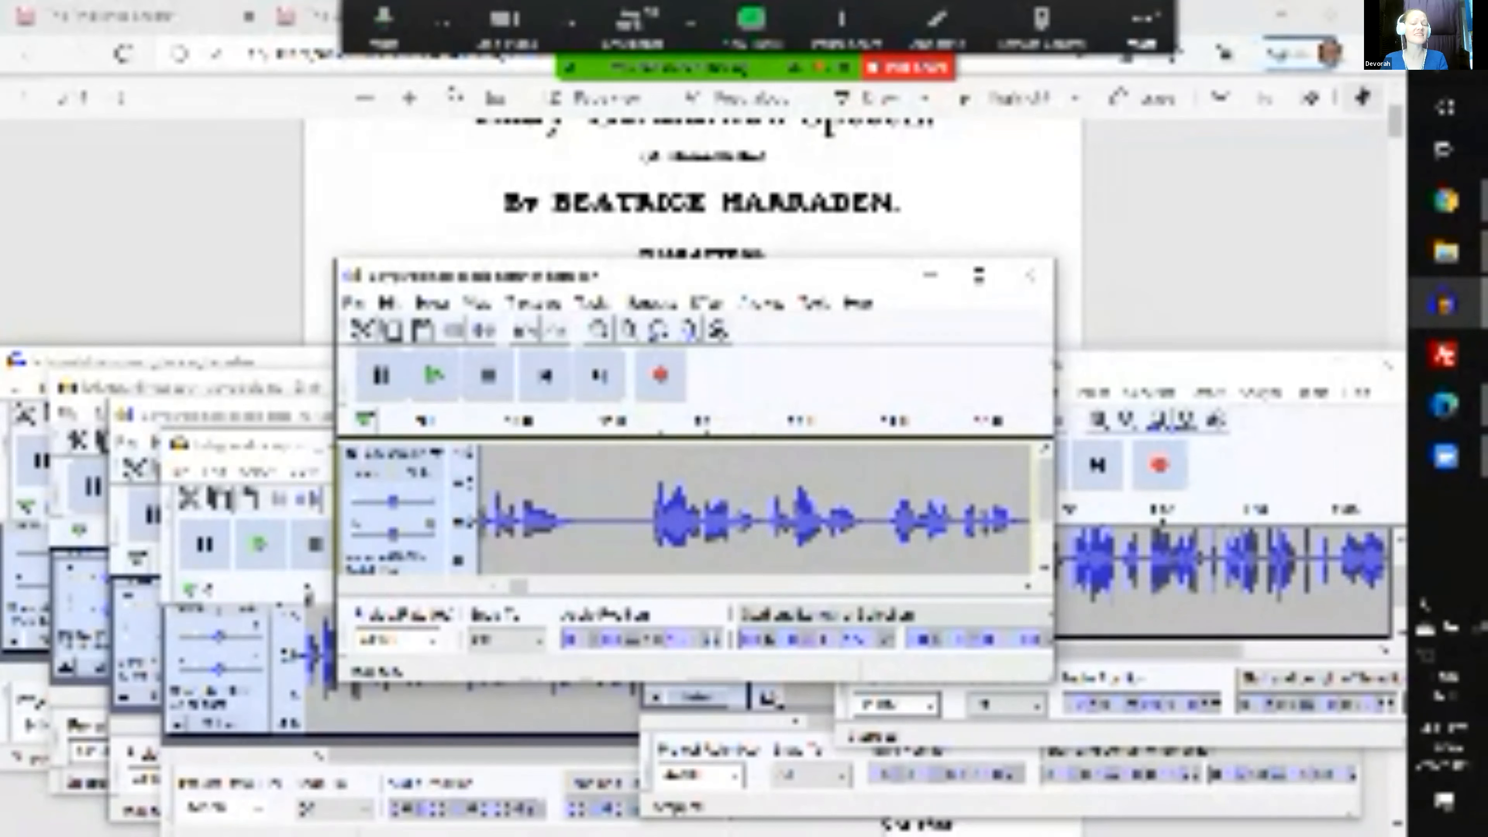
scroll(735, 509, right, 9)
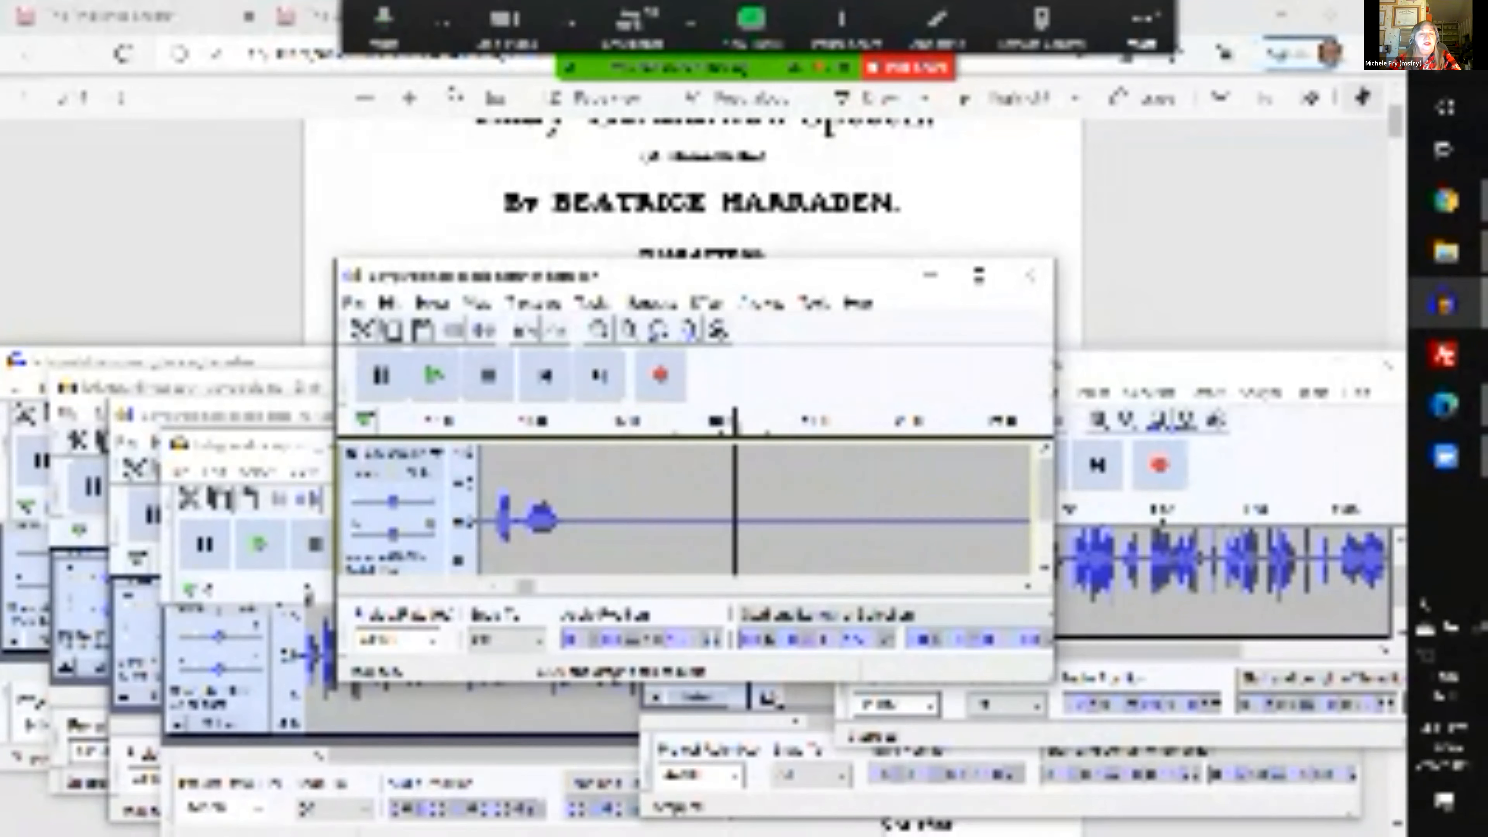
click(1143, 27)
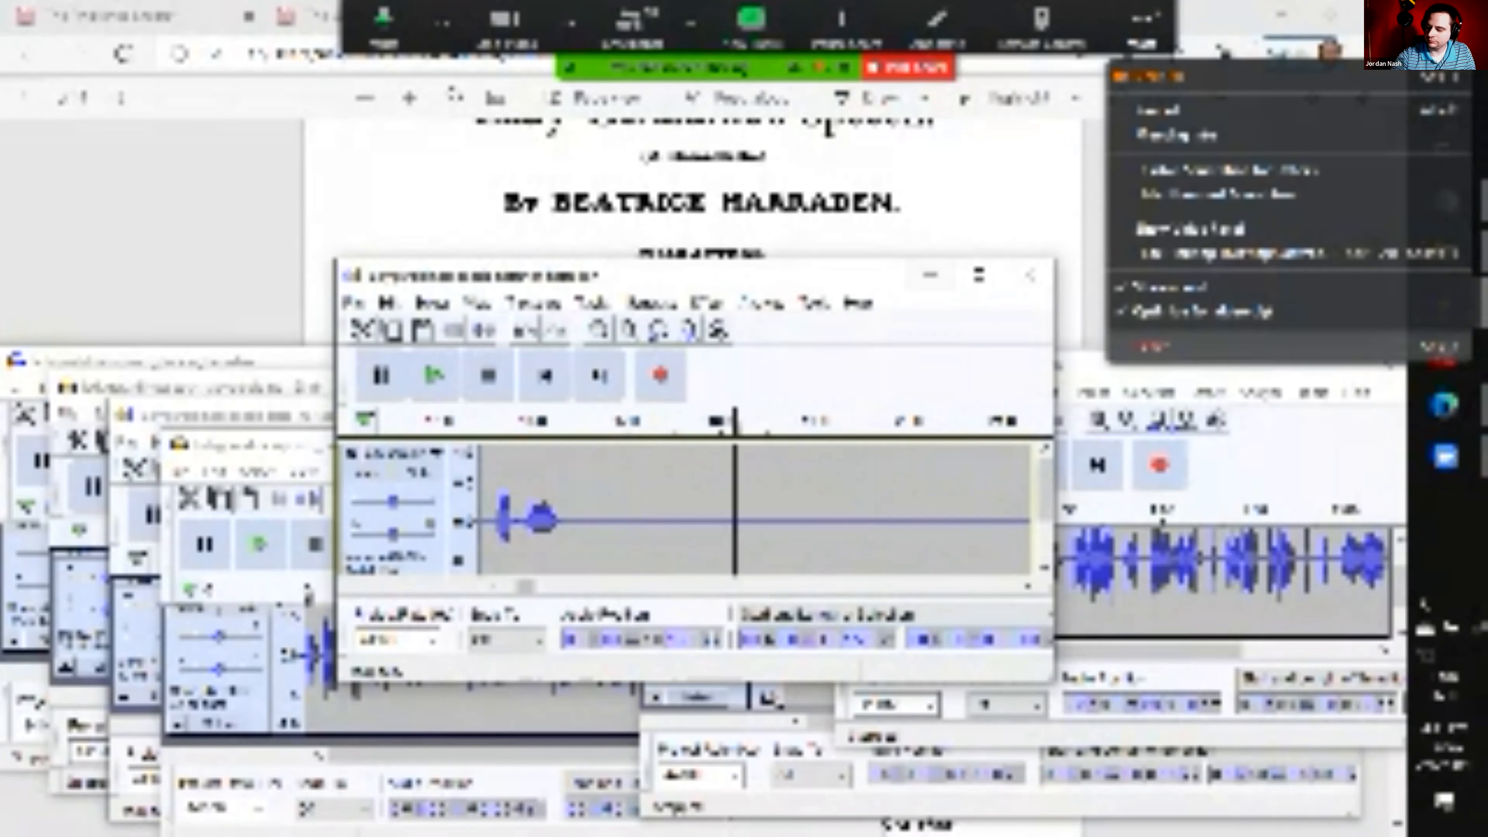
key(Escape)
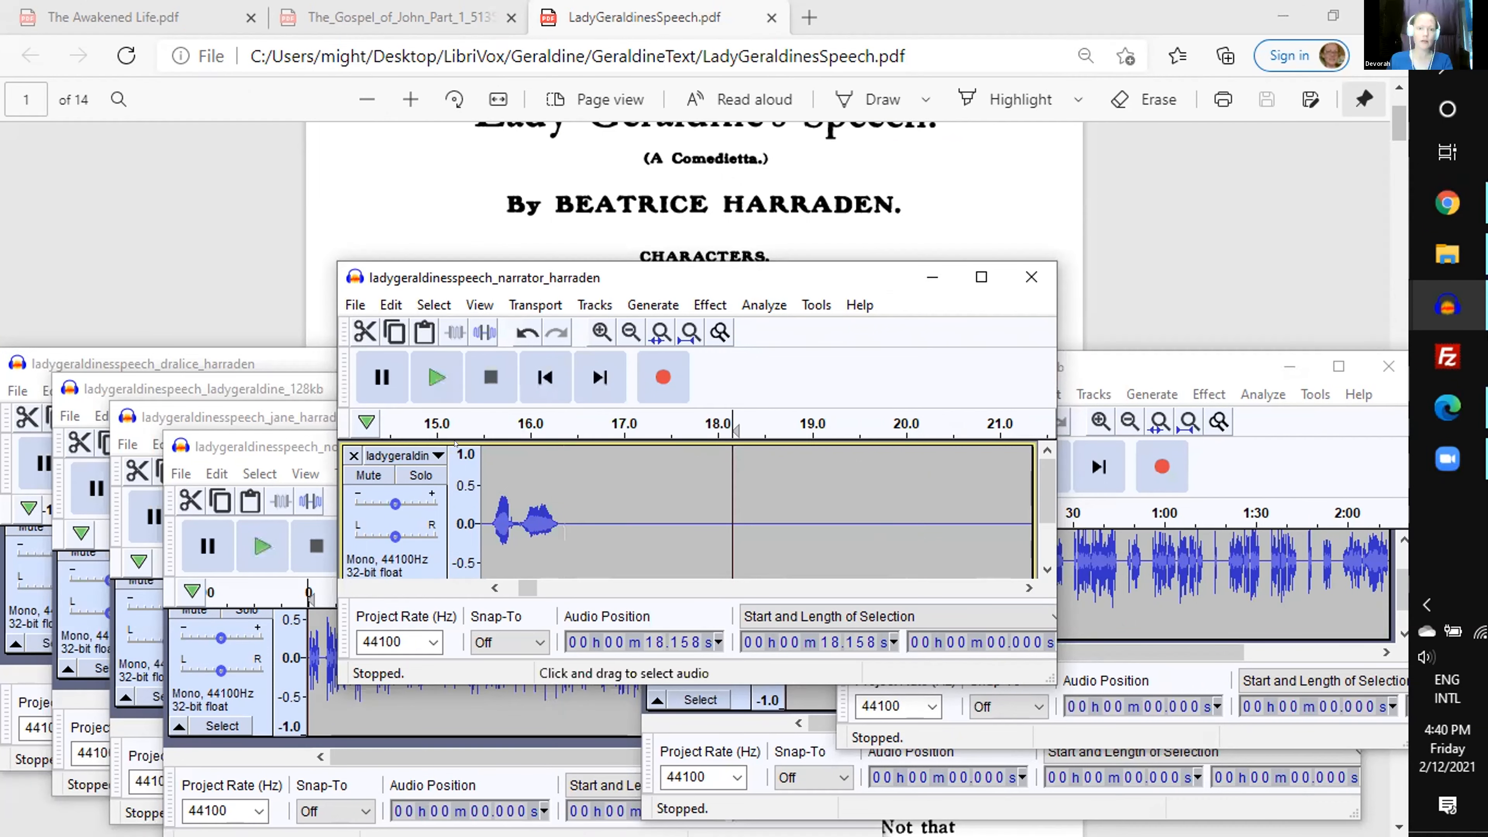
- Play the narrator track from about 21 s alongside the script's character list, and stop playback
scroll(650, 199, down, 2)
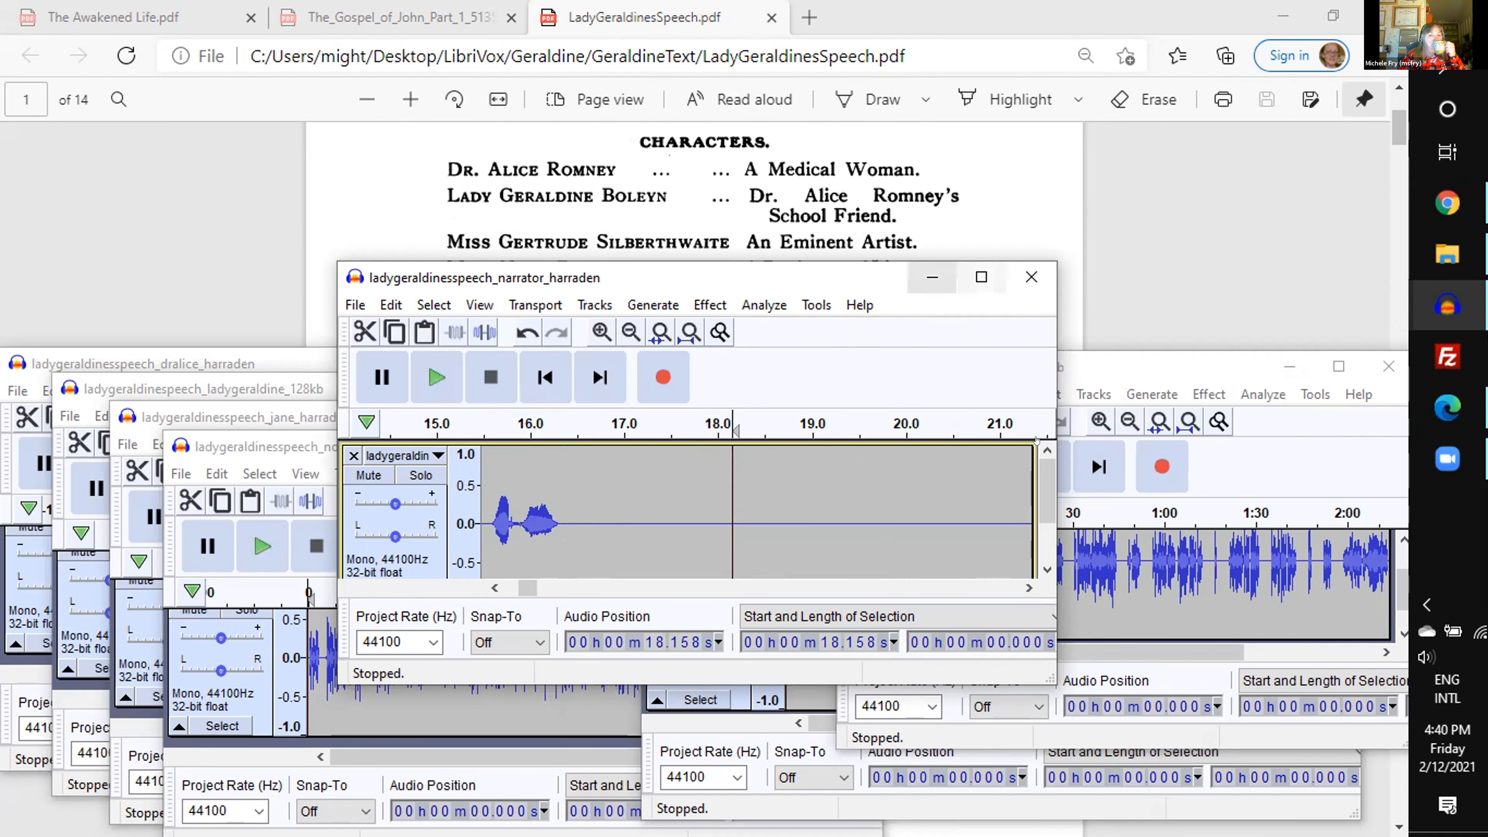
scroll(952, 551, right, 3)
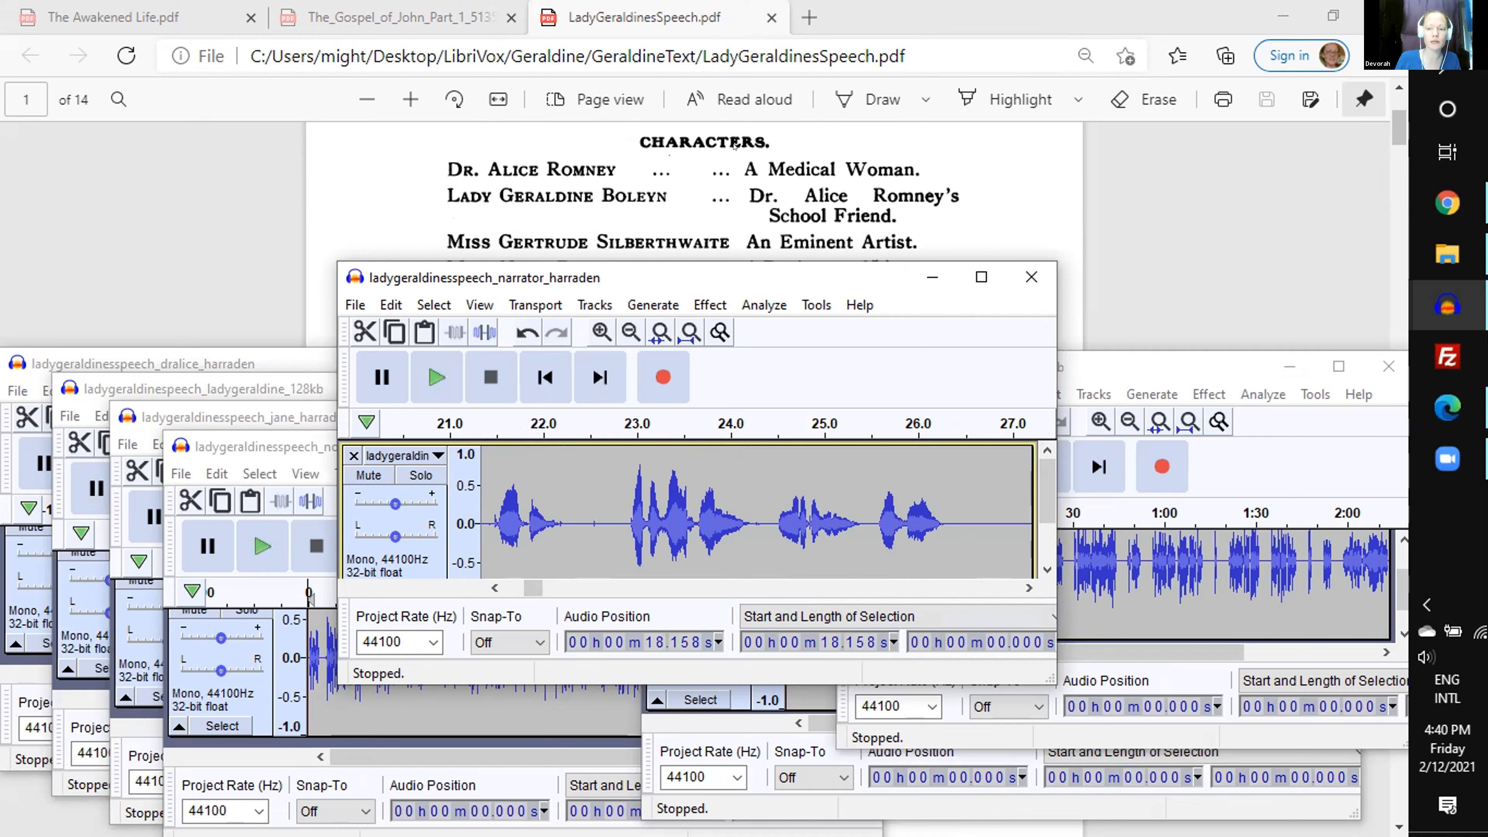
click(494, 587)
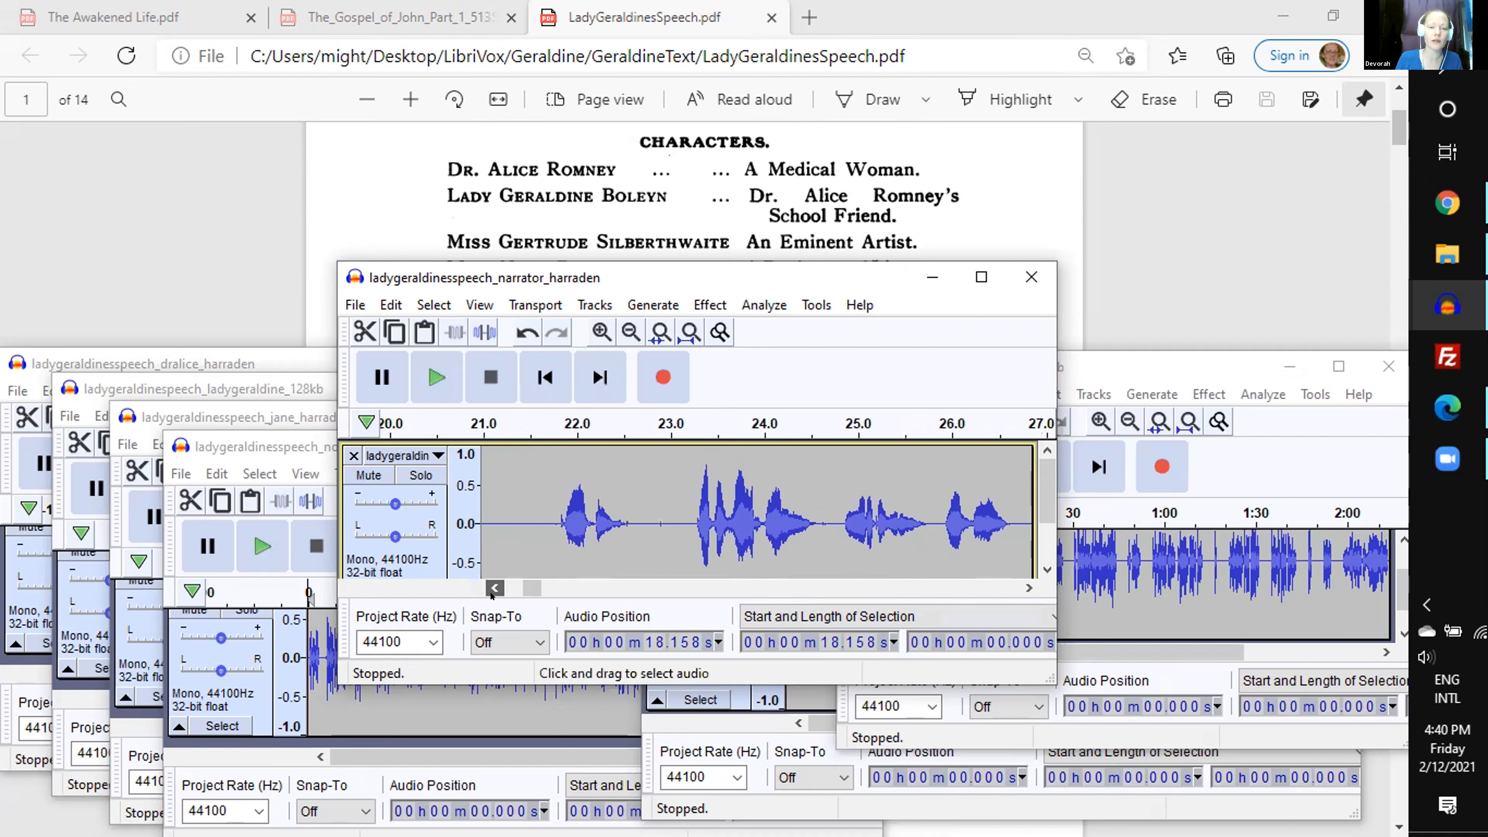
click(545, 423)
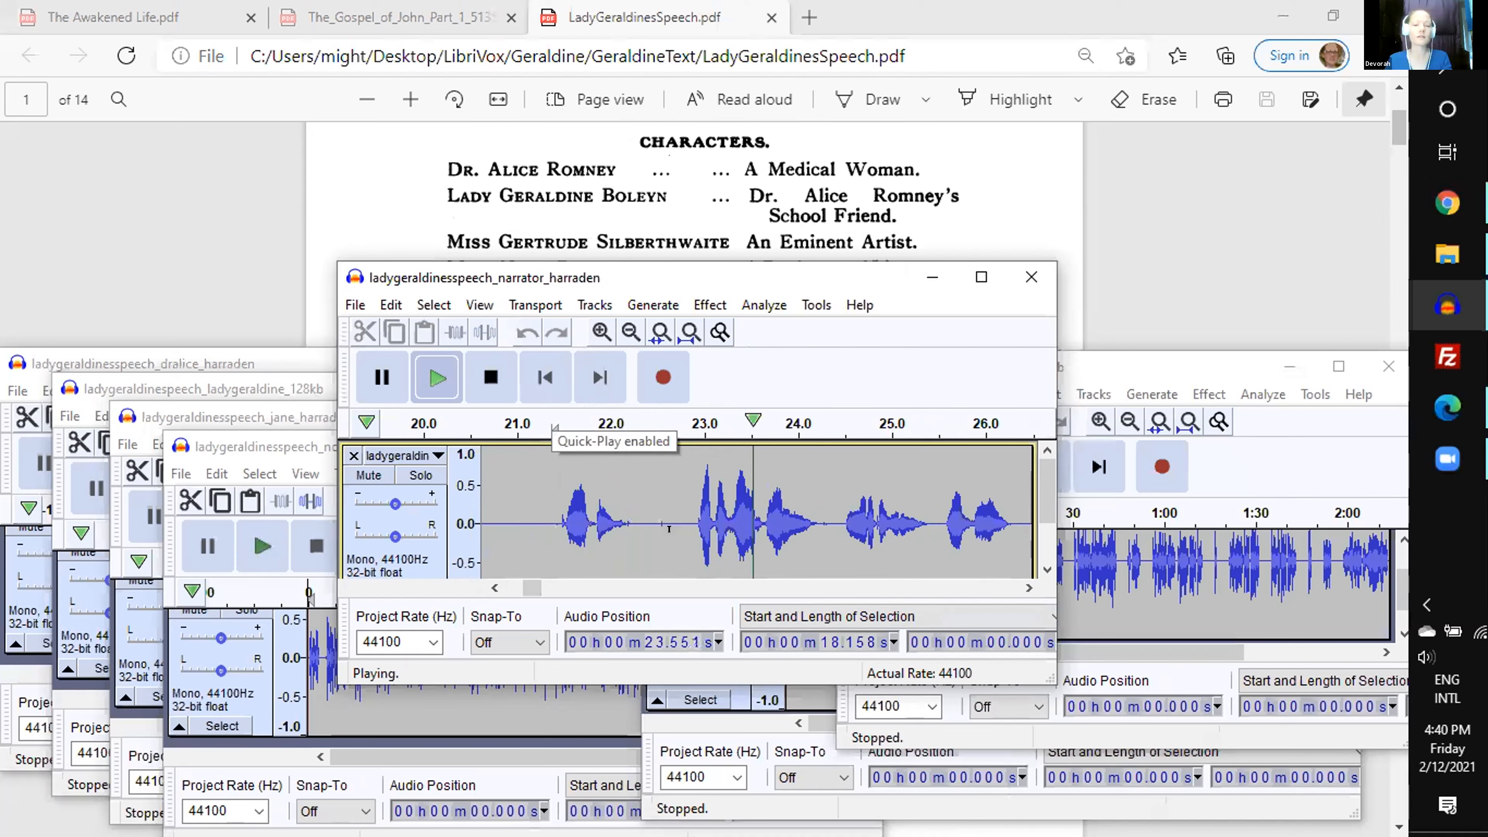
key(space)
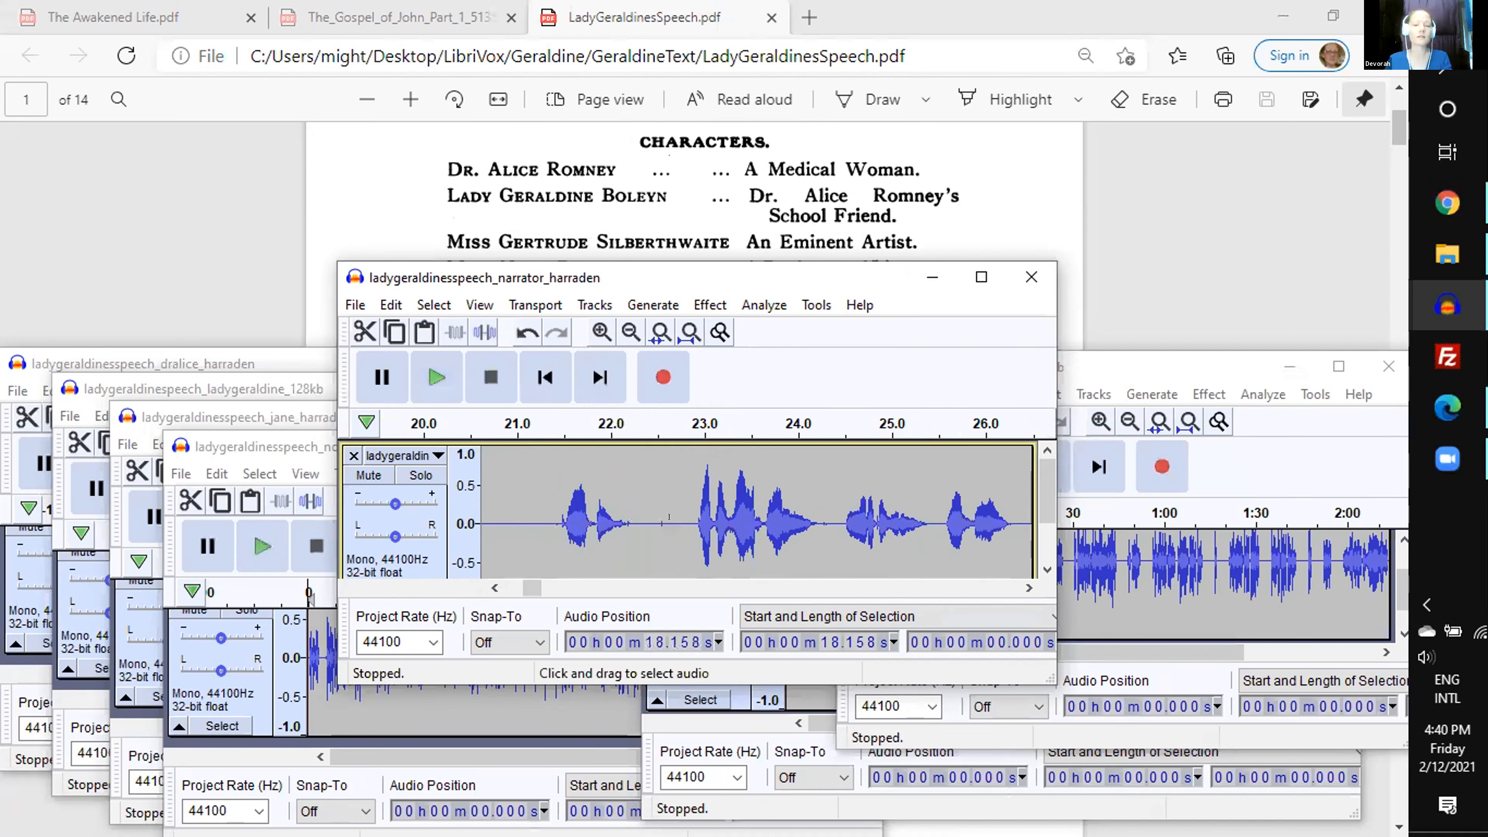
- In the ladygeraldinesspeech_dralice_harraden project, zoom to normal, select the first spoken passage from about 0.59 s for 4.71 s, and play it
click(160, 356)
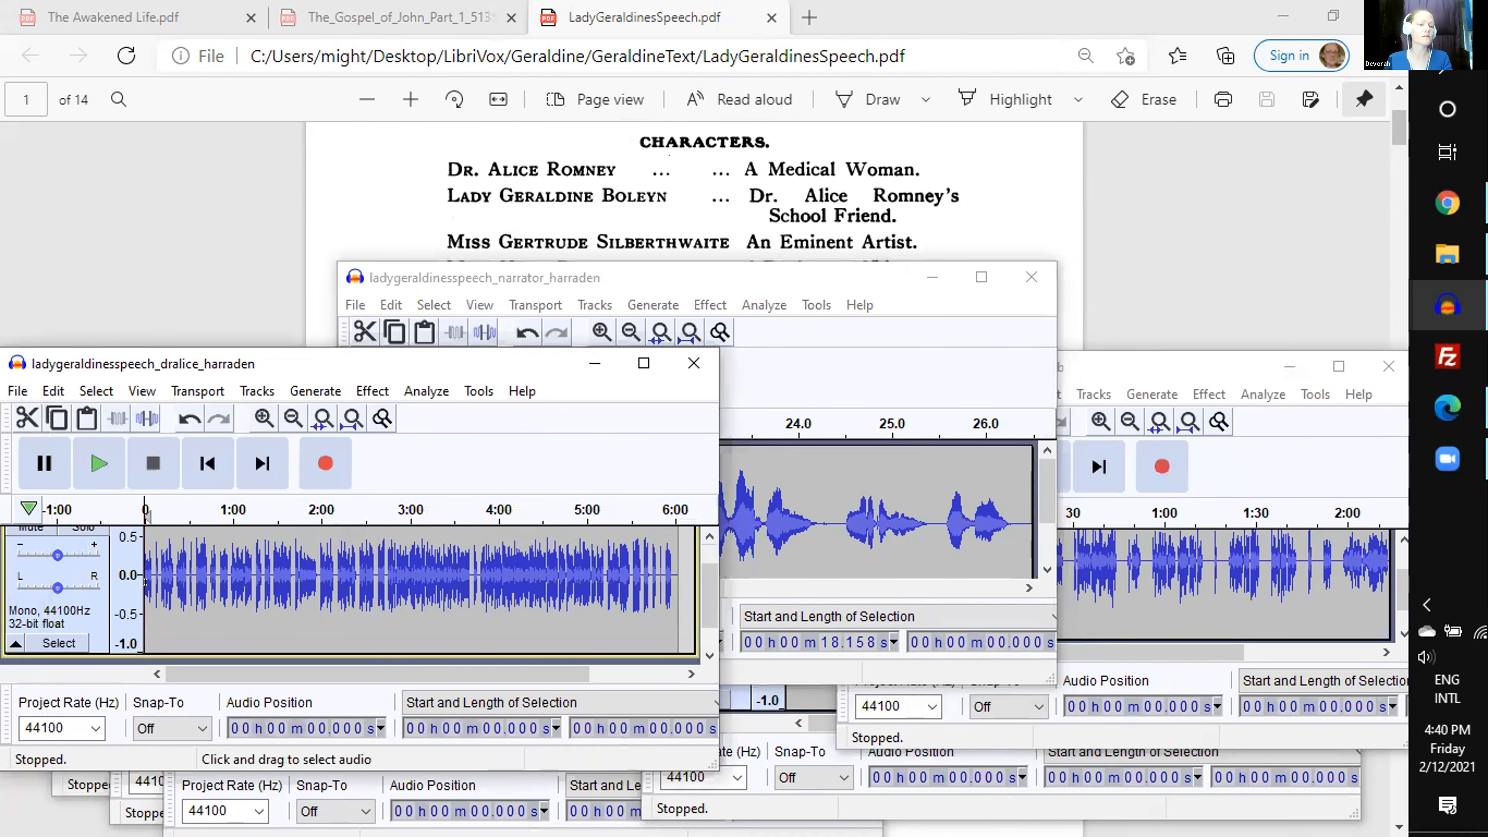
key(ctrl+2)
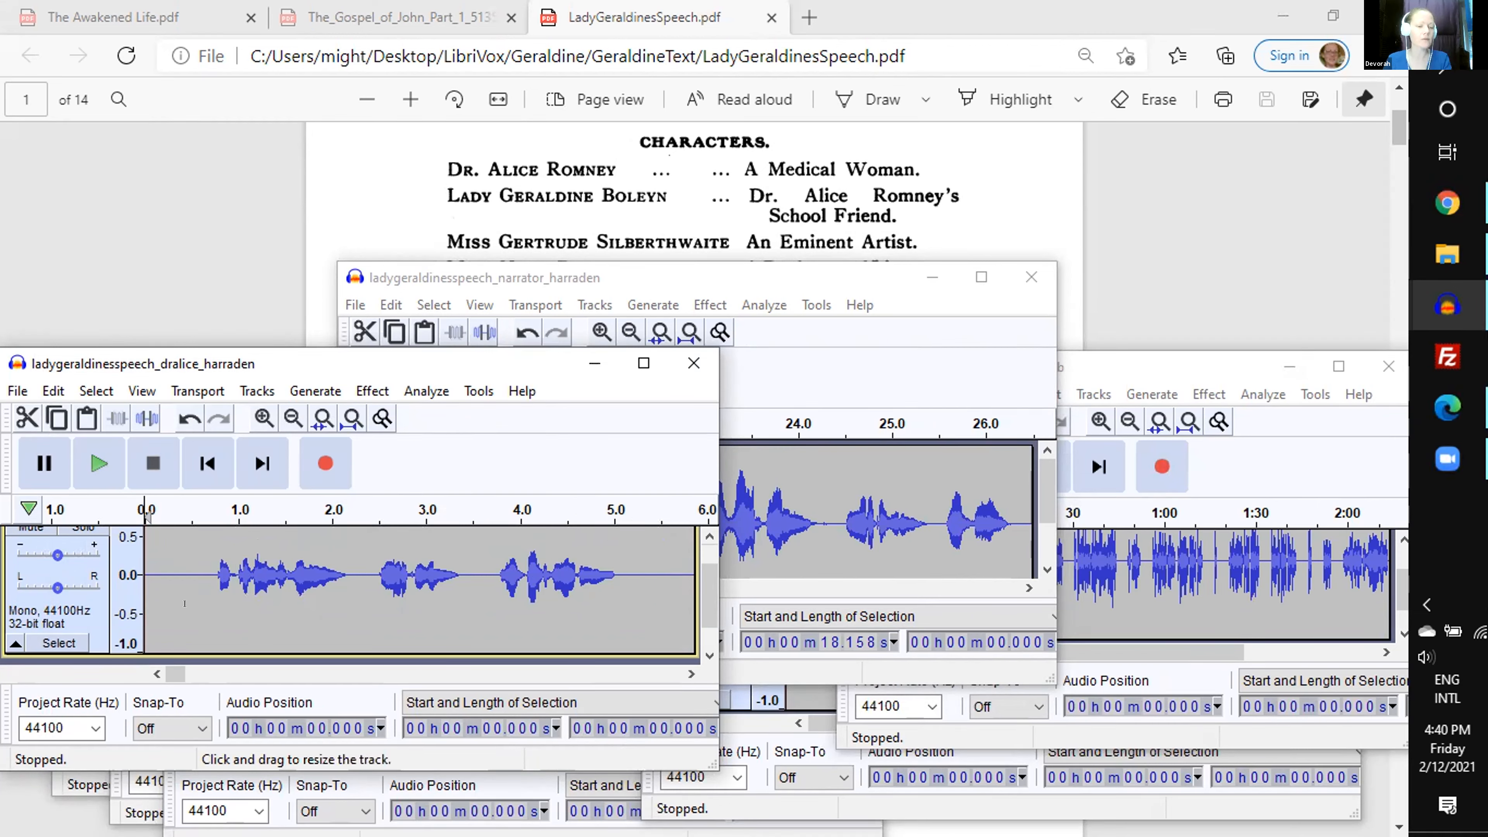
drag(202, 613, 617, 597)
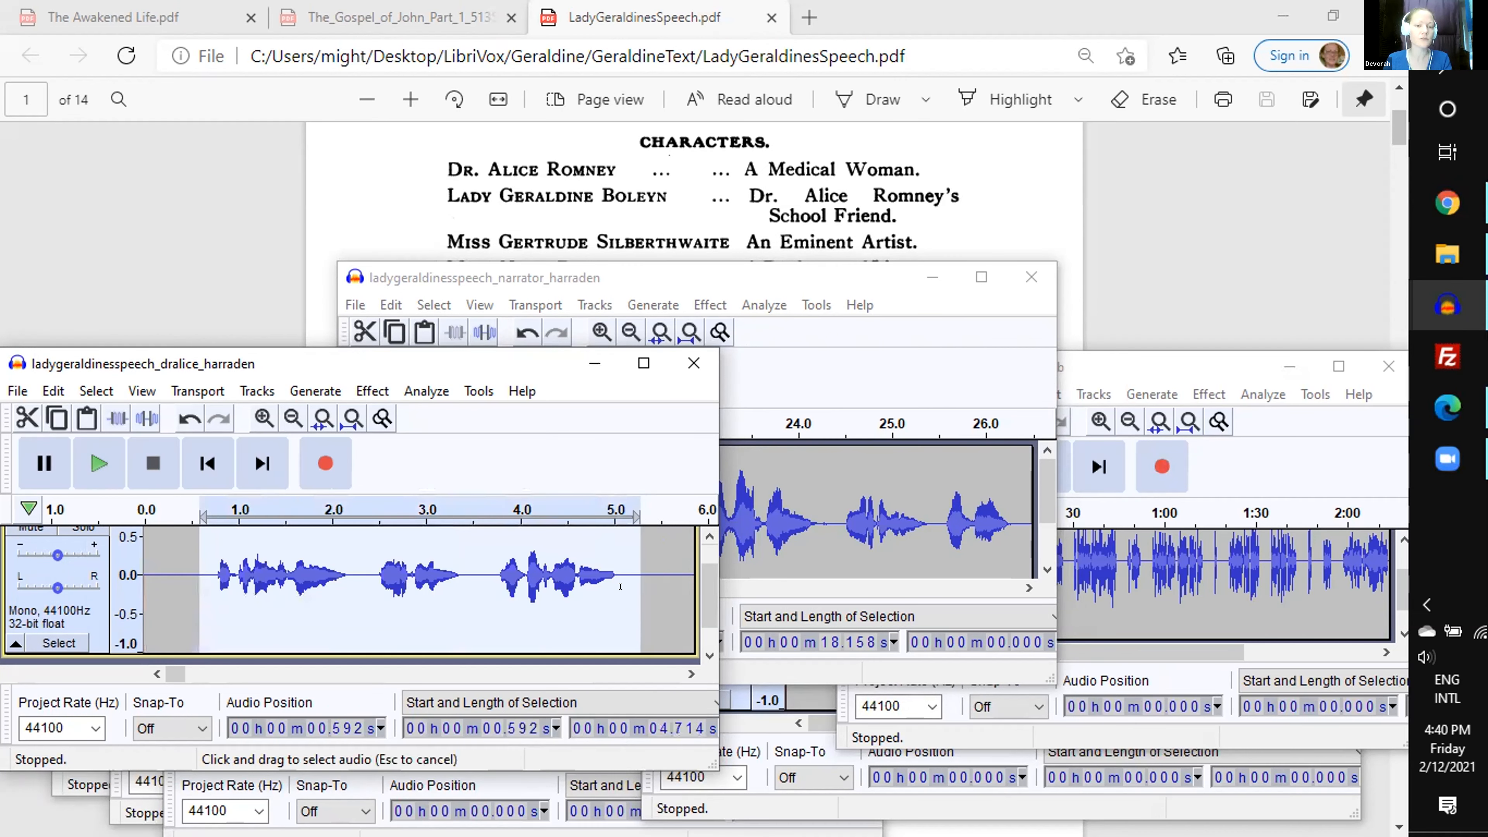
scroll(617, 592, up, 1)
key(space)
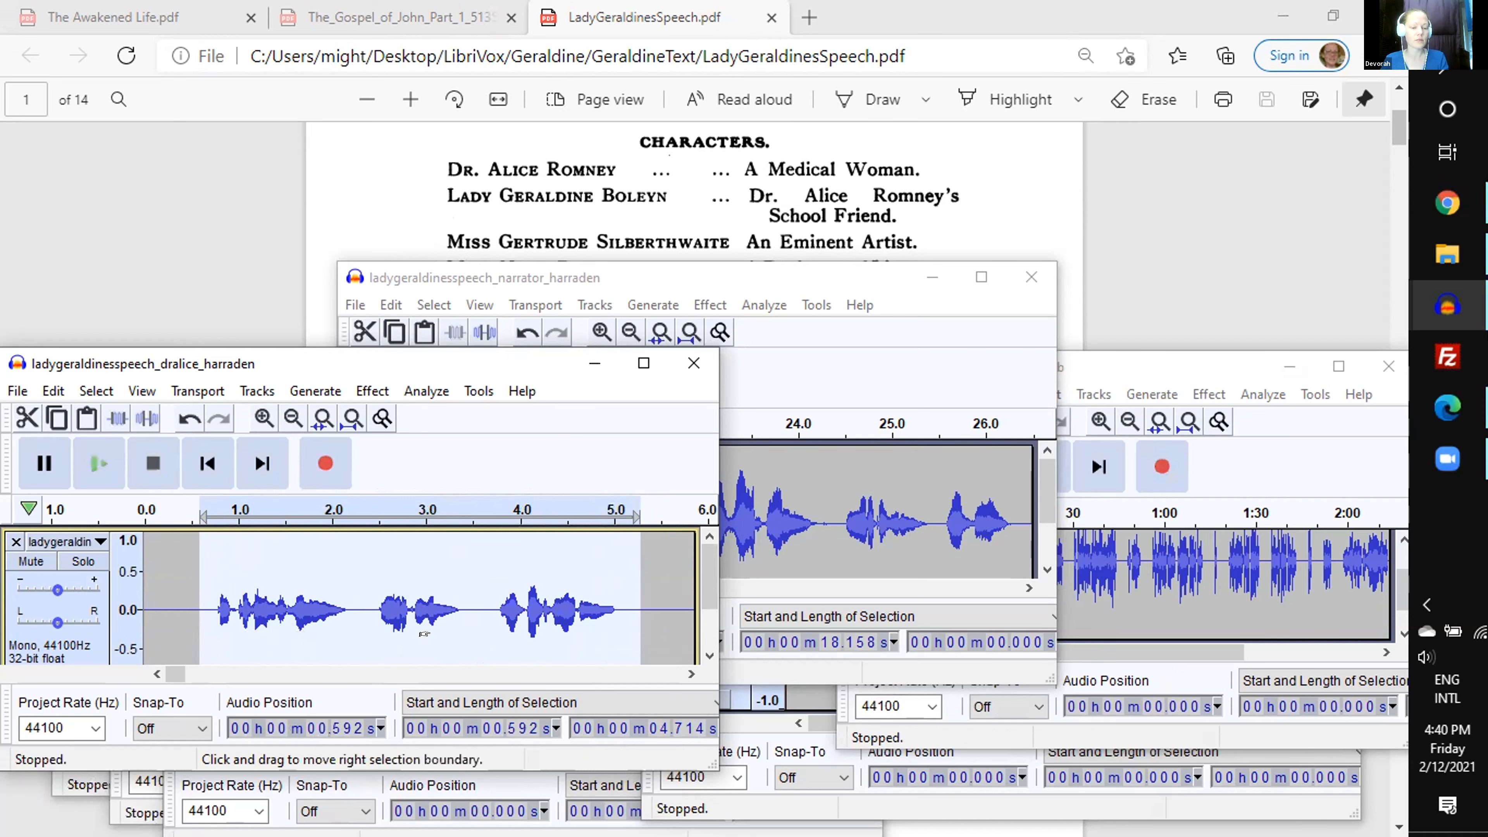
- Replace the narrator passage starting at about 22.81 s with the selected Dr. Alice passage, and play the narration that follows
key(Delete)
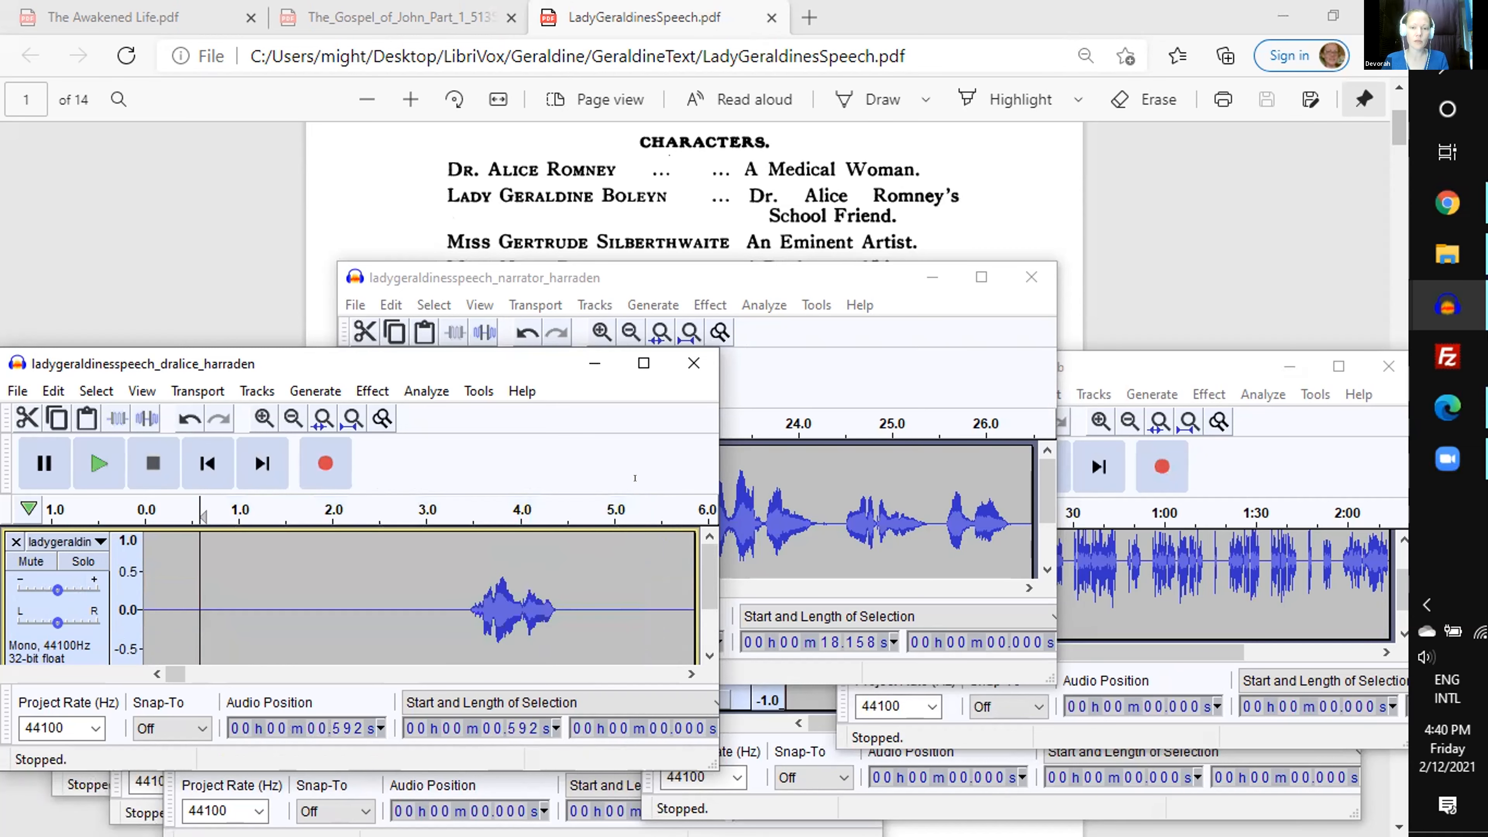
click(621, 279)
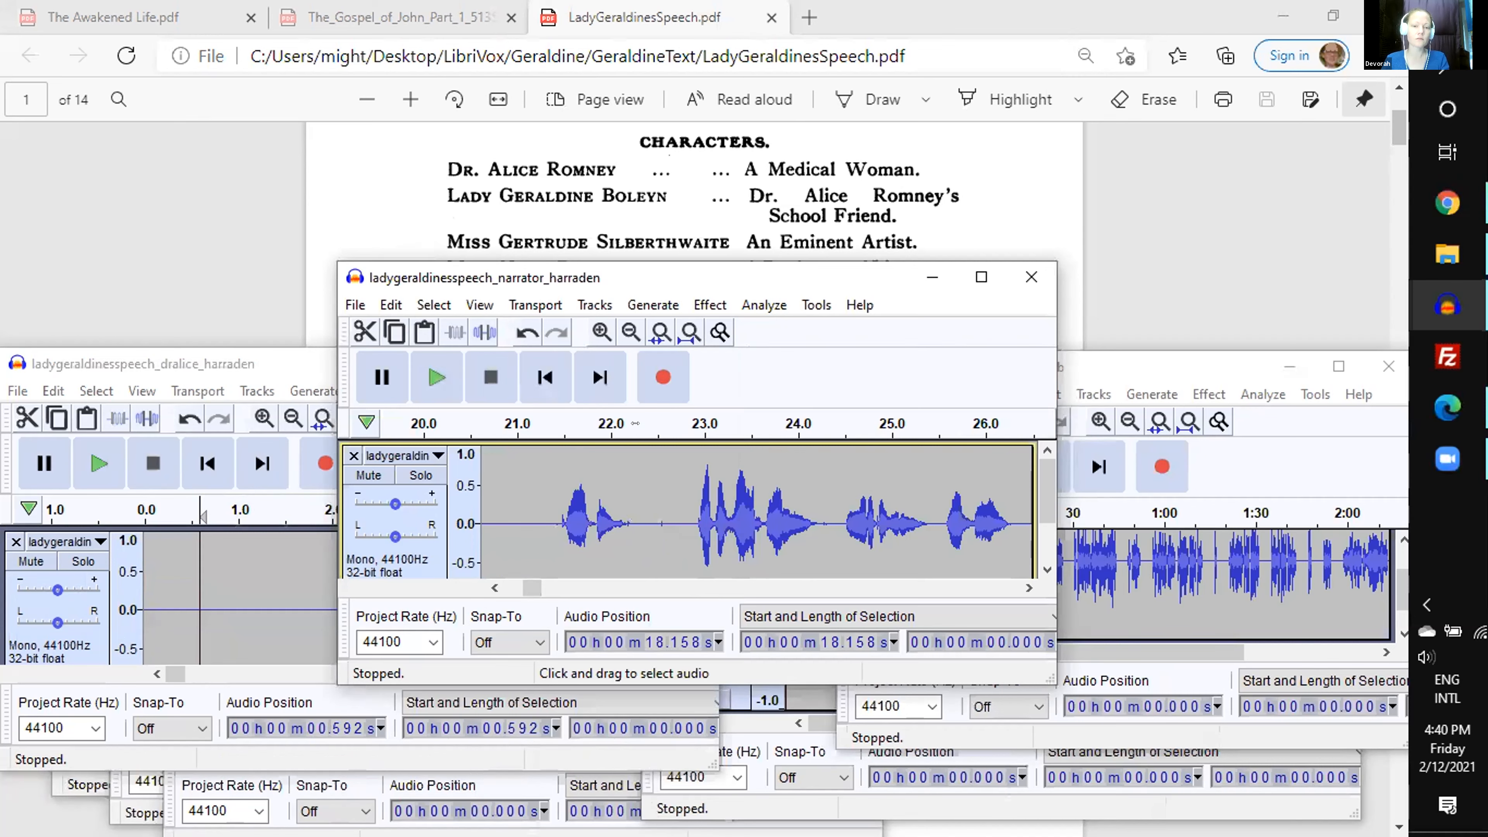
drag(687, 423, 1024, 423)
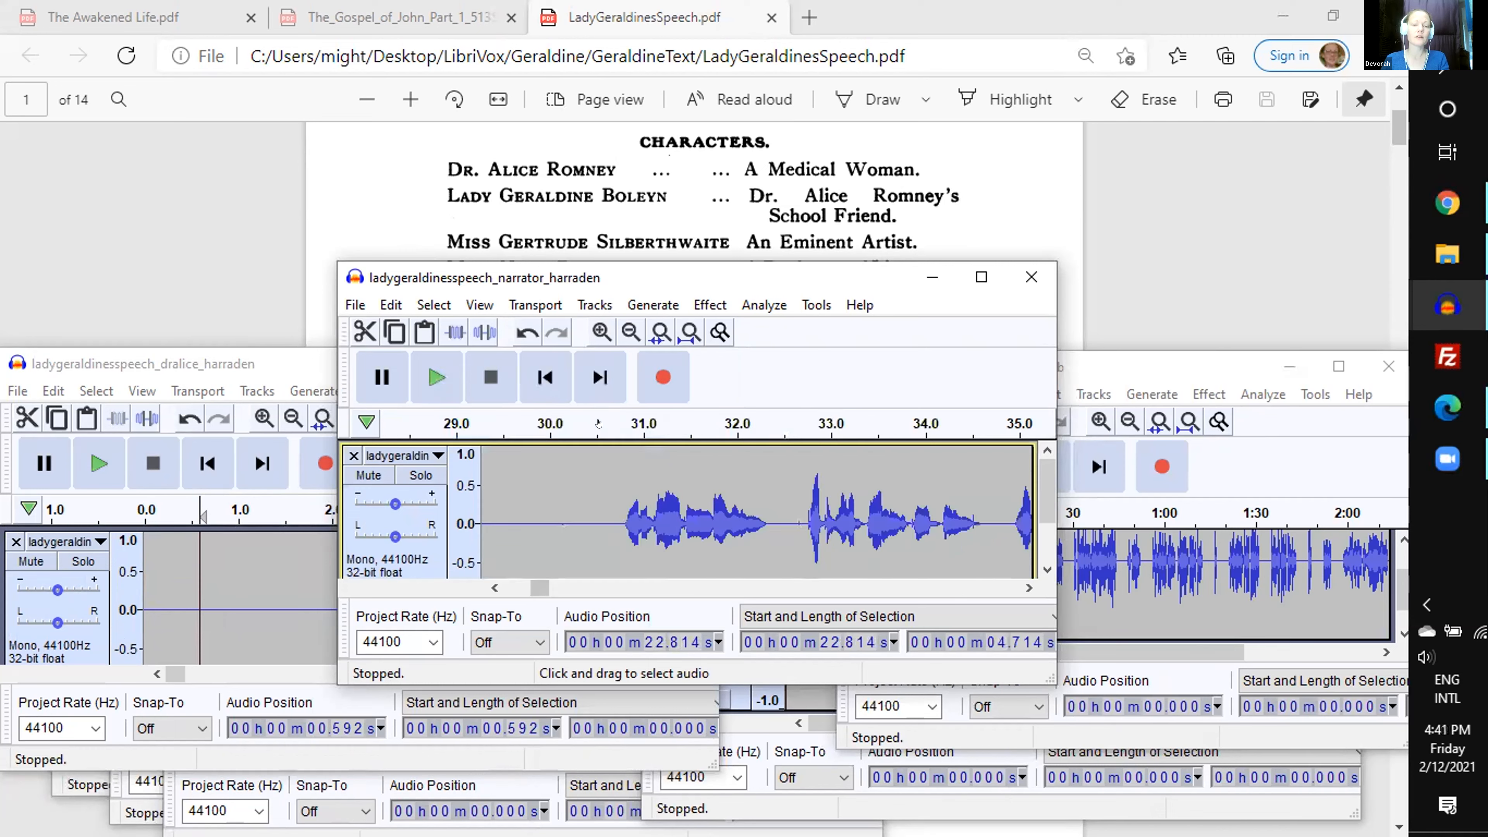
click(598, 423)
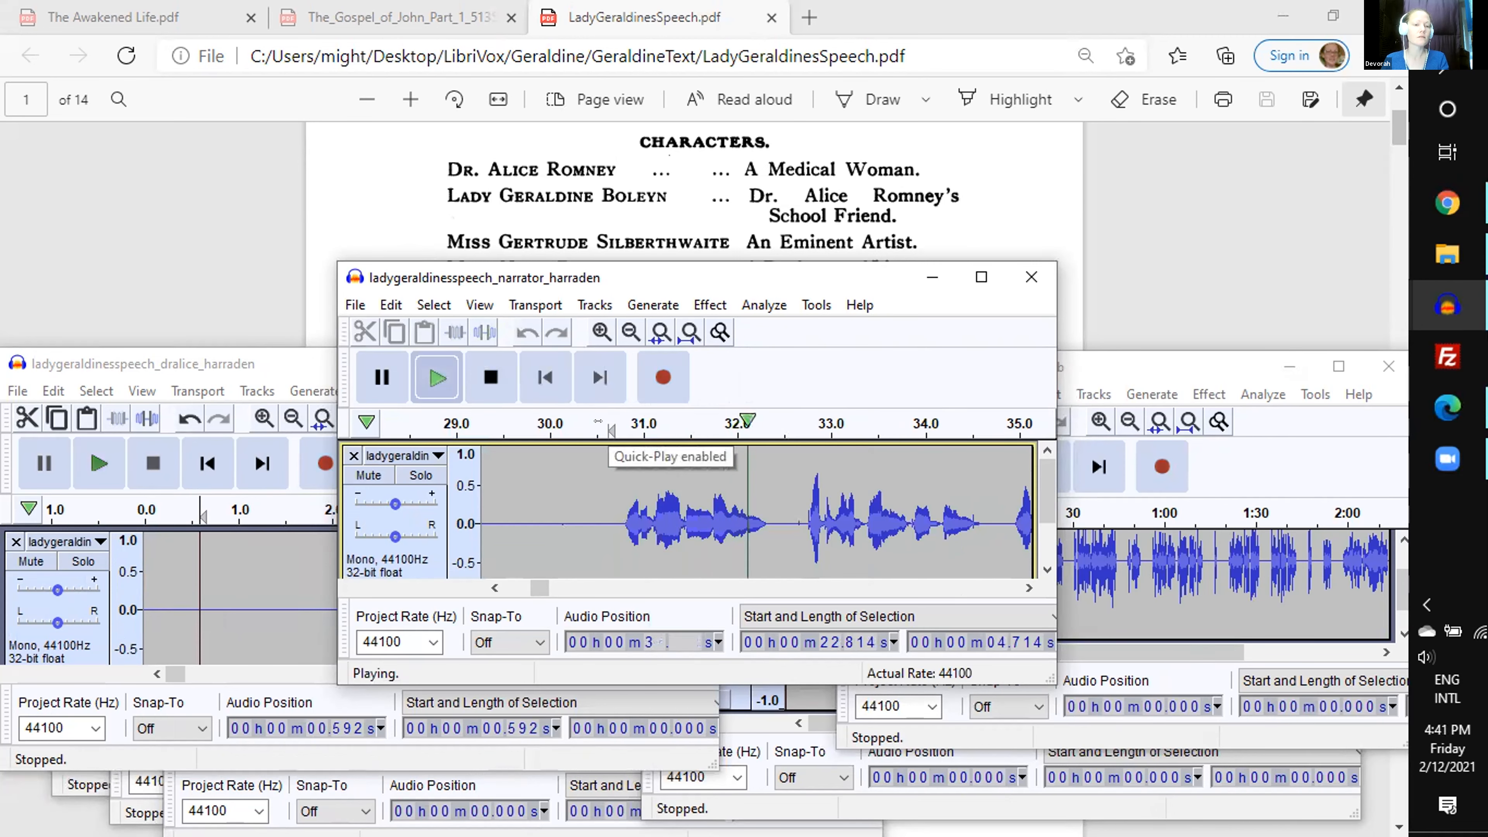
key(space)
- In the ladygeraldinespeech_ladygeraldine_128kb project, select the first line from about 0.78 s for 7.92 s, play its end, and cut it
click(76, 774)
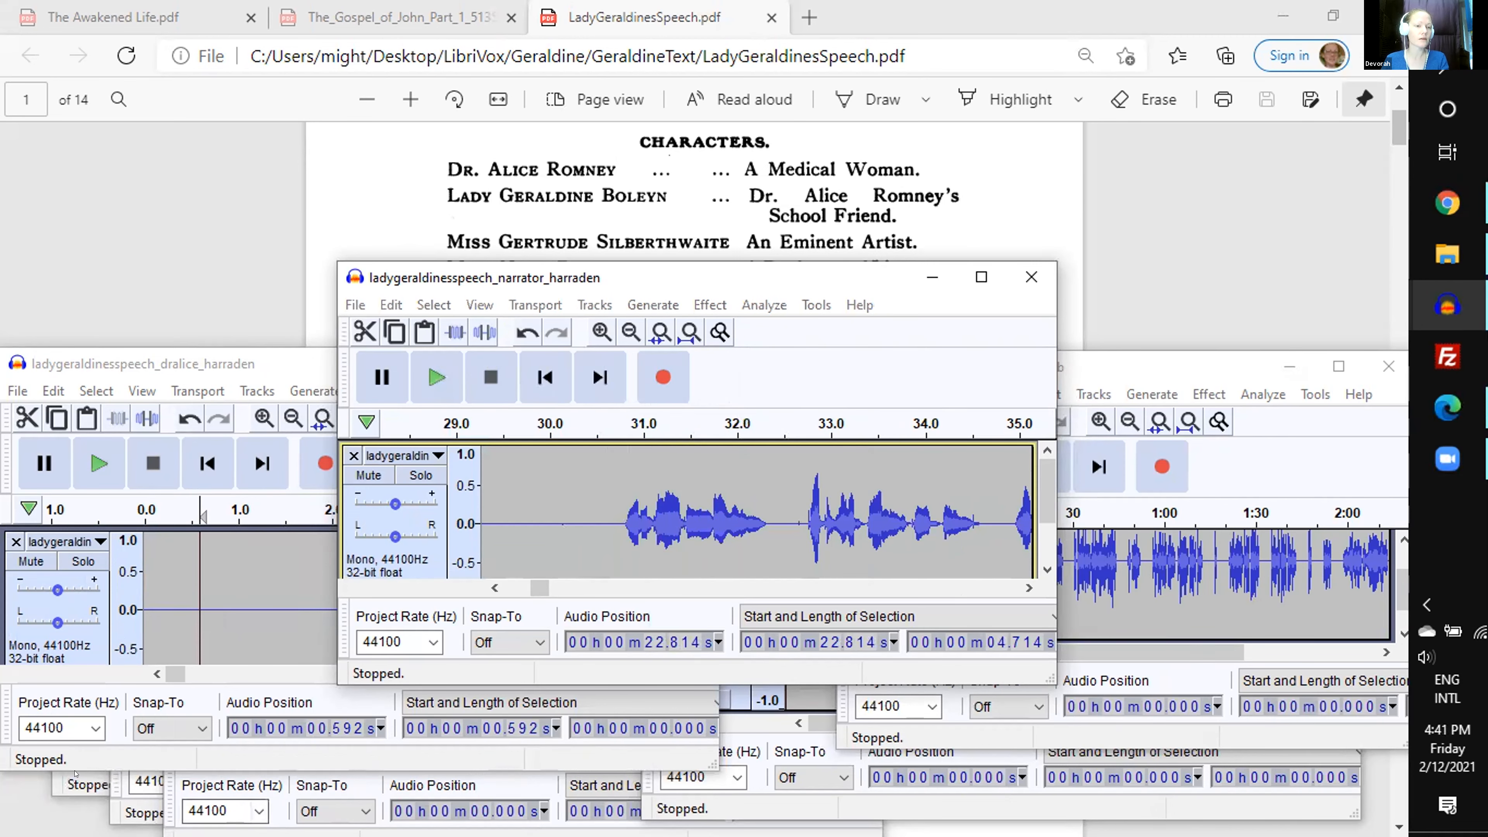
click(143, 475)
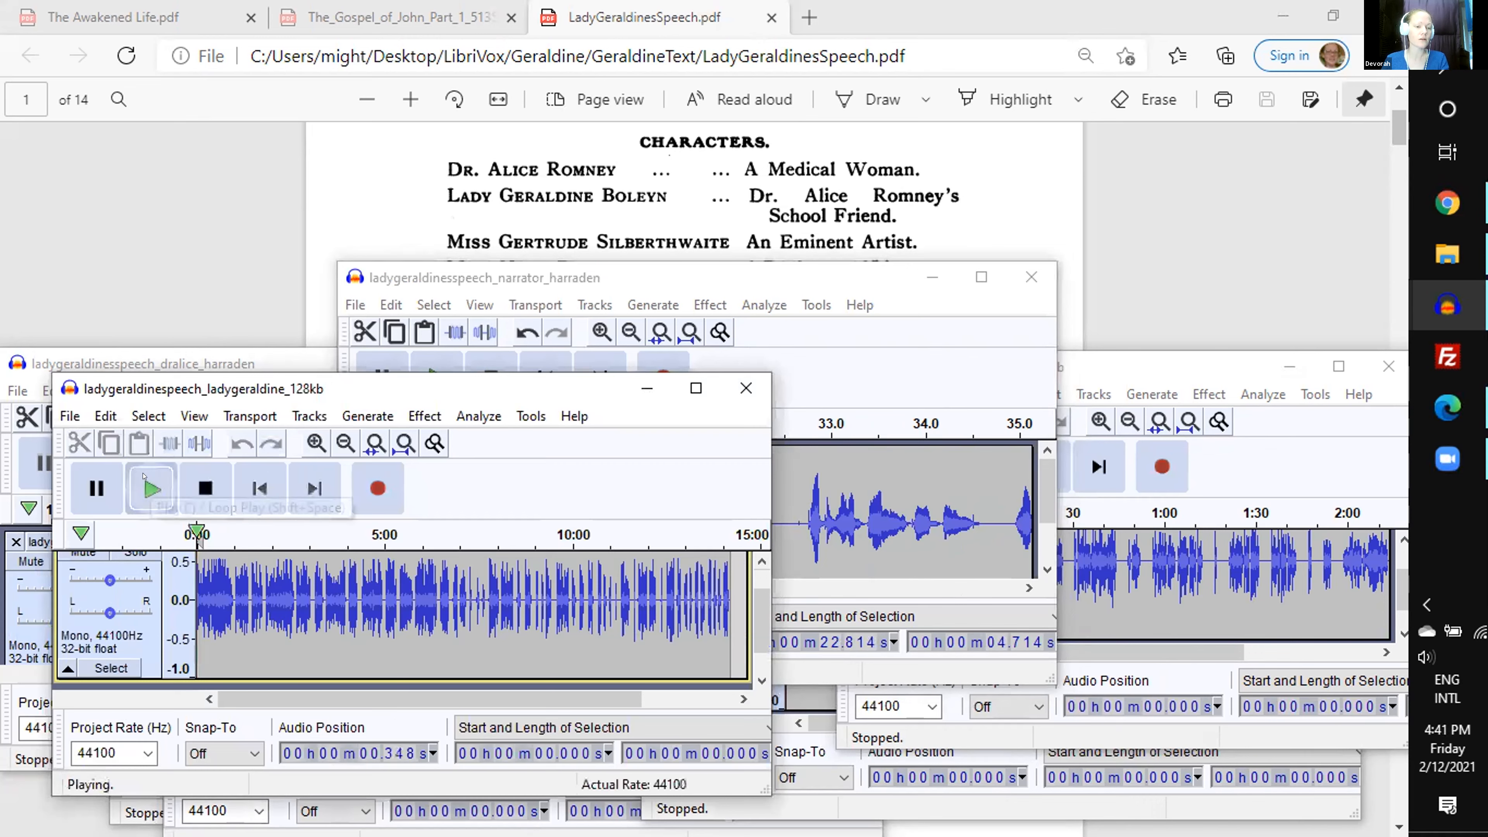
key(ctrl+2)
drag(270, 600, 522, 603)
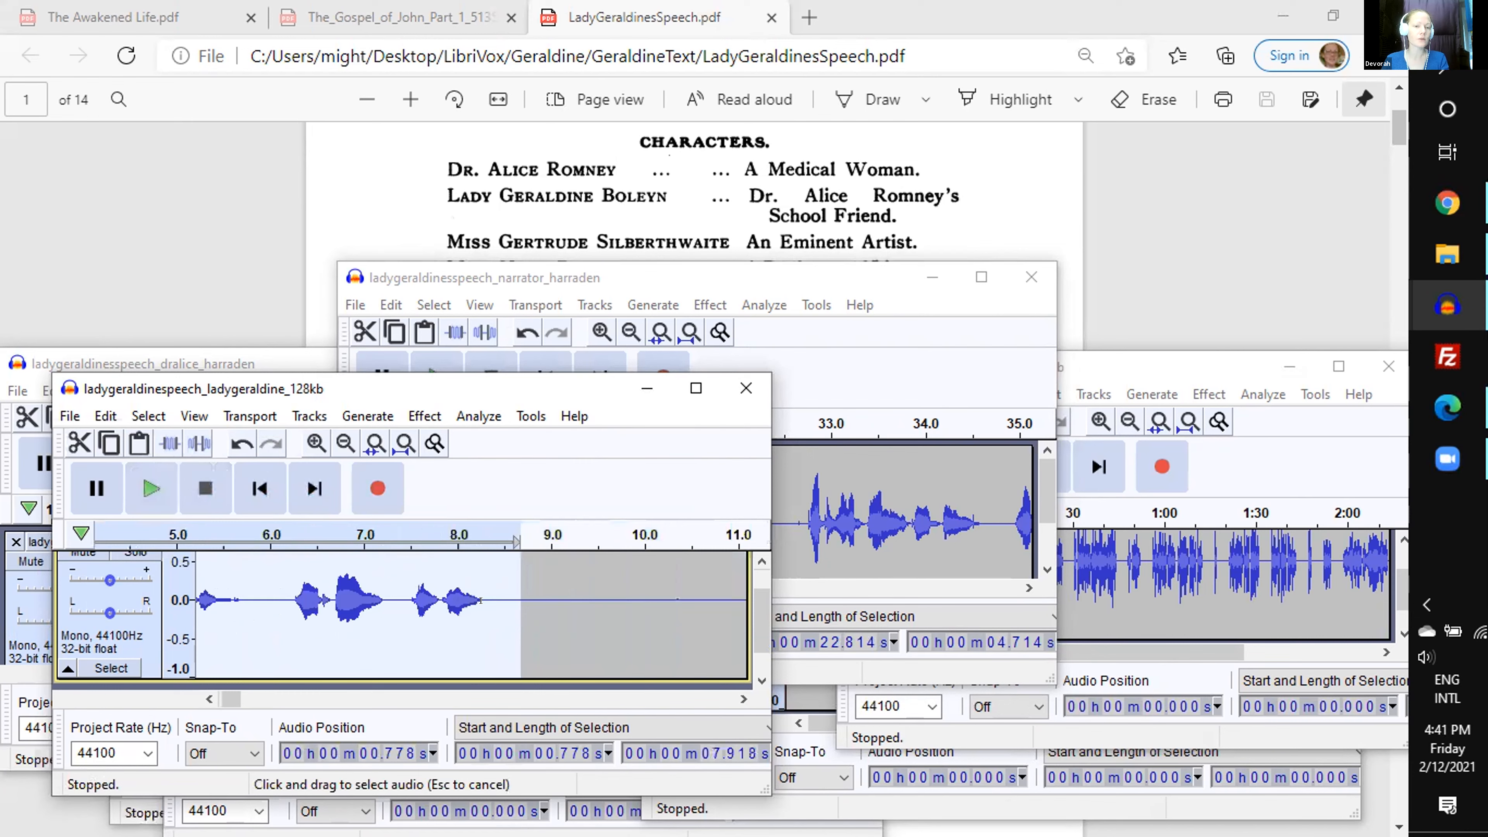
scroll(516, 603, up, 1)
click(391, 529)
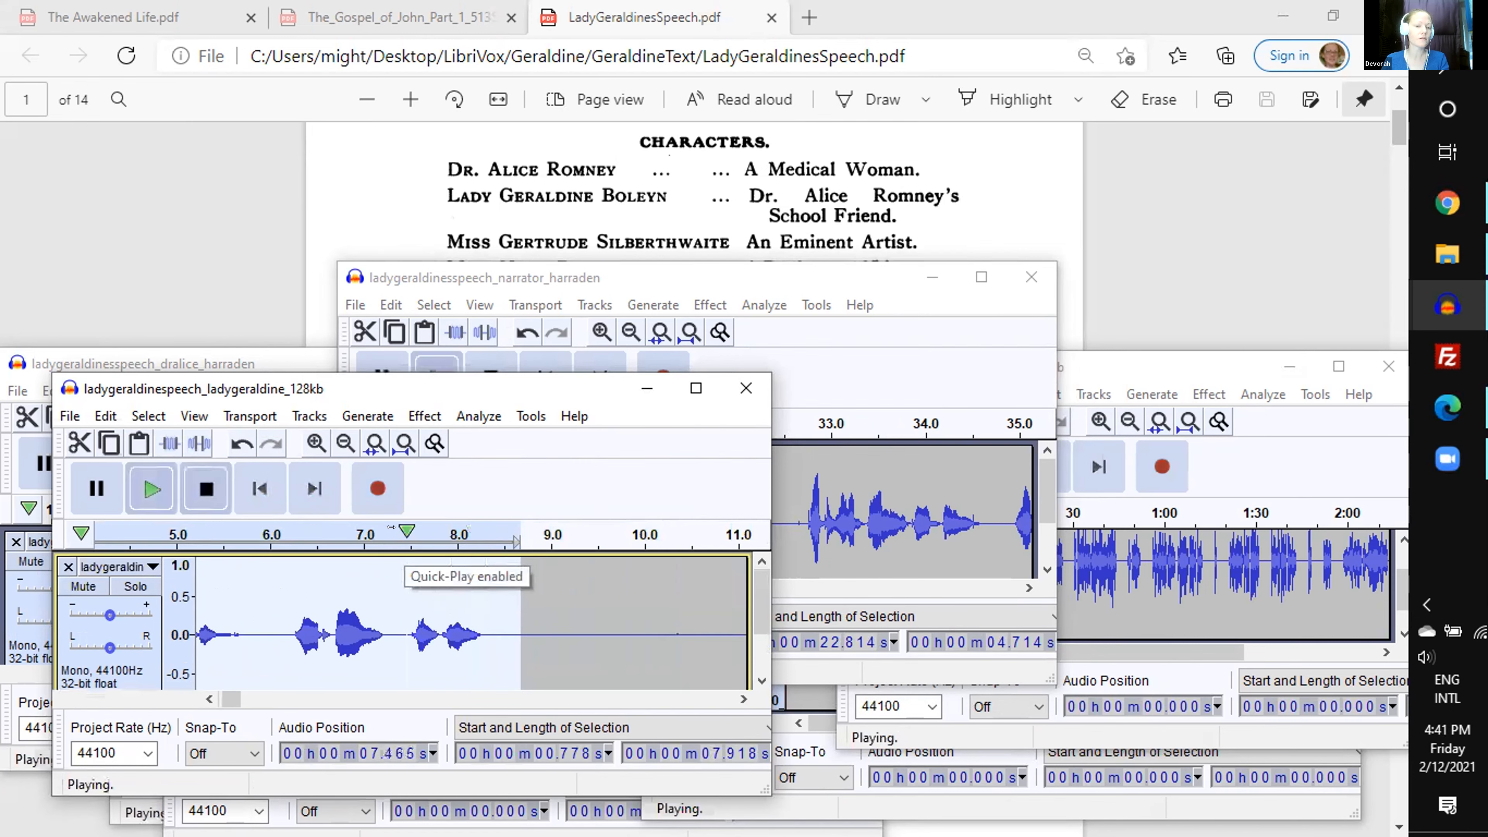
key(ctrl+x)
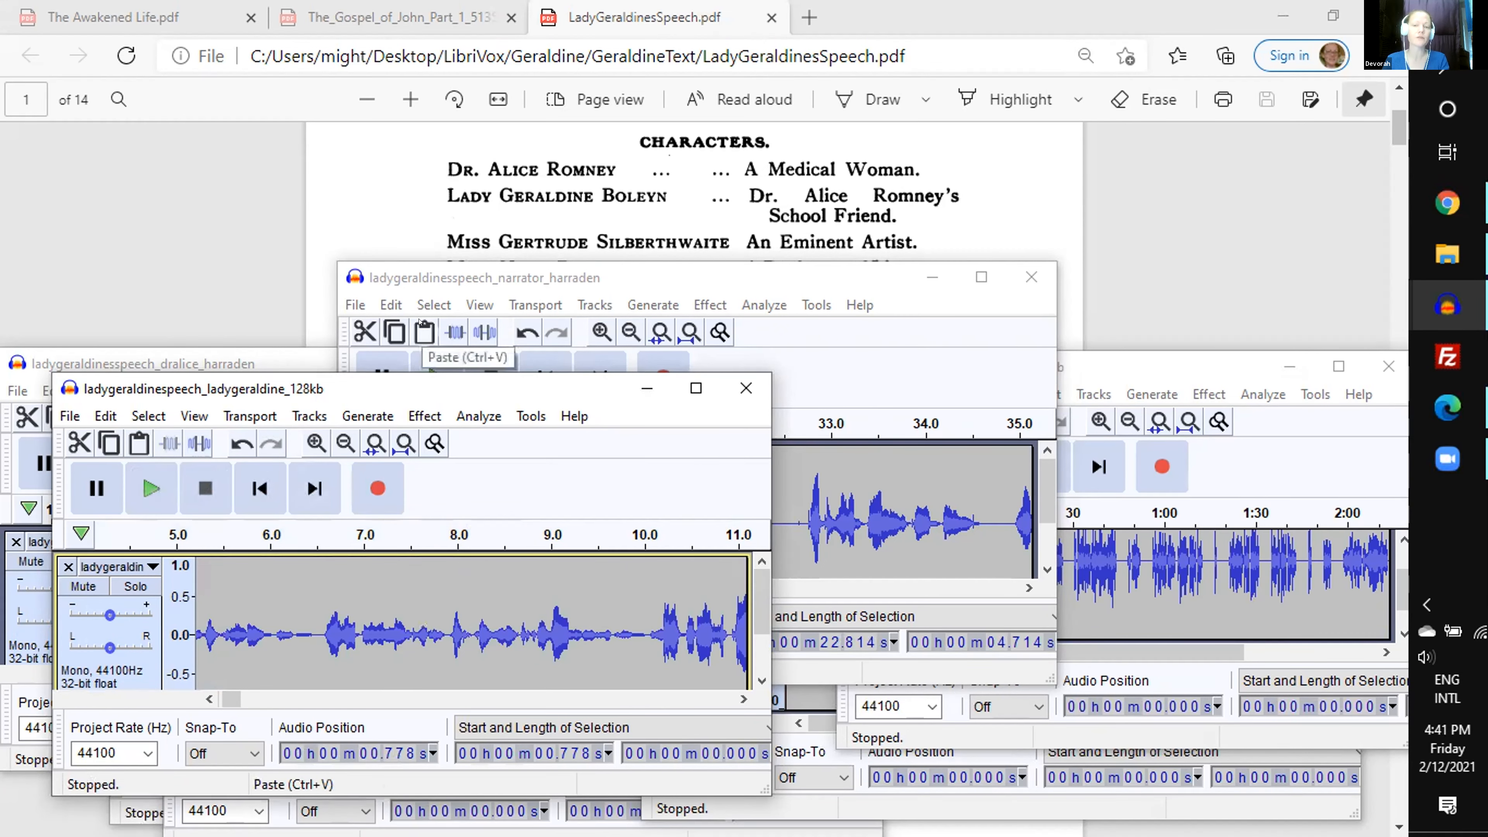
- Try pasting Lady Geraldine's line over the Dr. Alice passage in the narrator track, and undo it after playing the narration from about 33.68 s
click(422, 333)
drag(895, 492, 794, 515)
key(space)
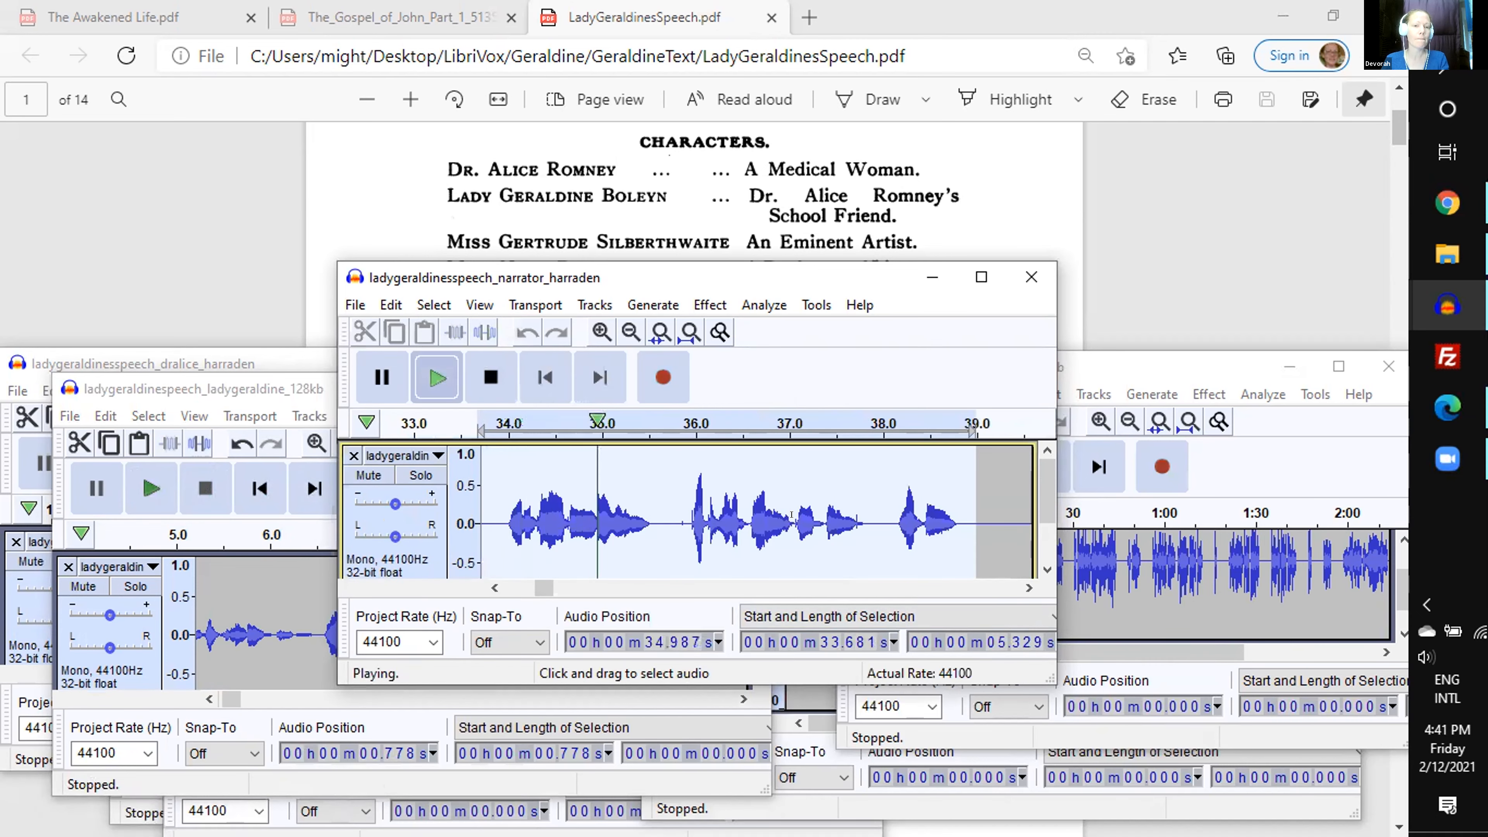
key(space)
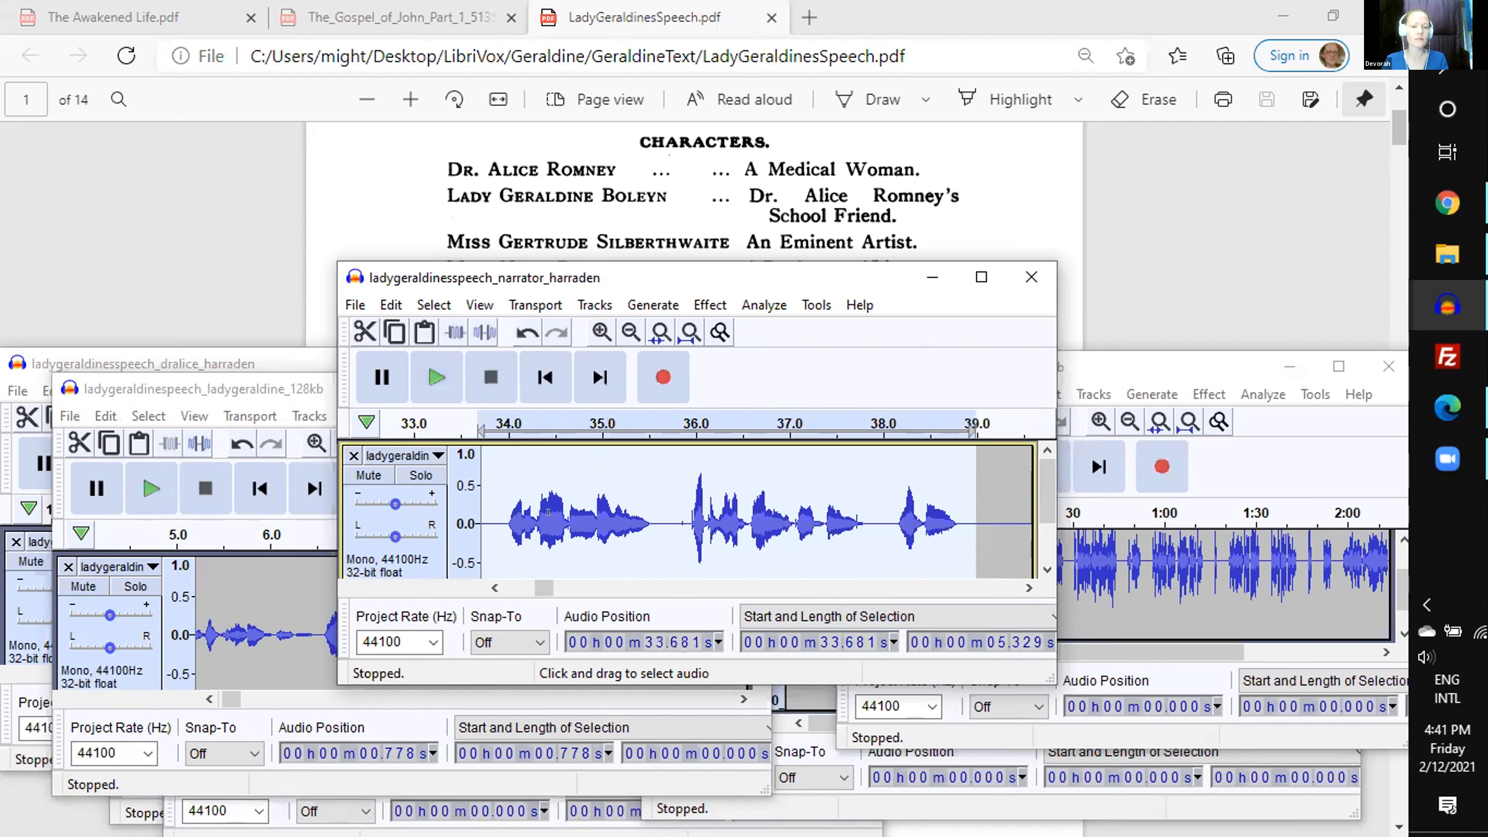
key(ctrl+z)
key(space)
- Select and play the narrator passage from about 30.69 s for 5.12 s, and paste Lady Geraldine's cut line over it
key(space)
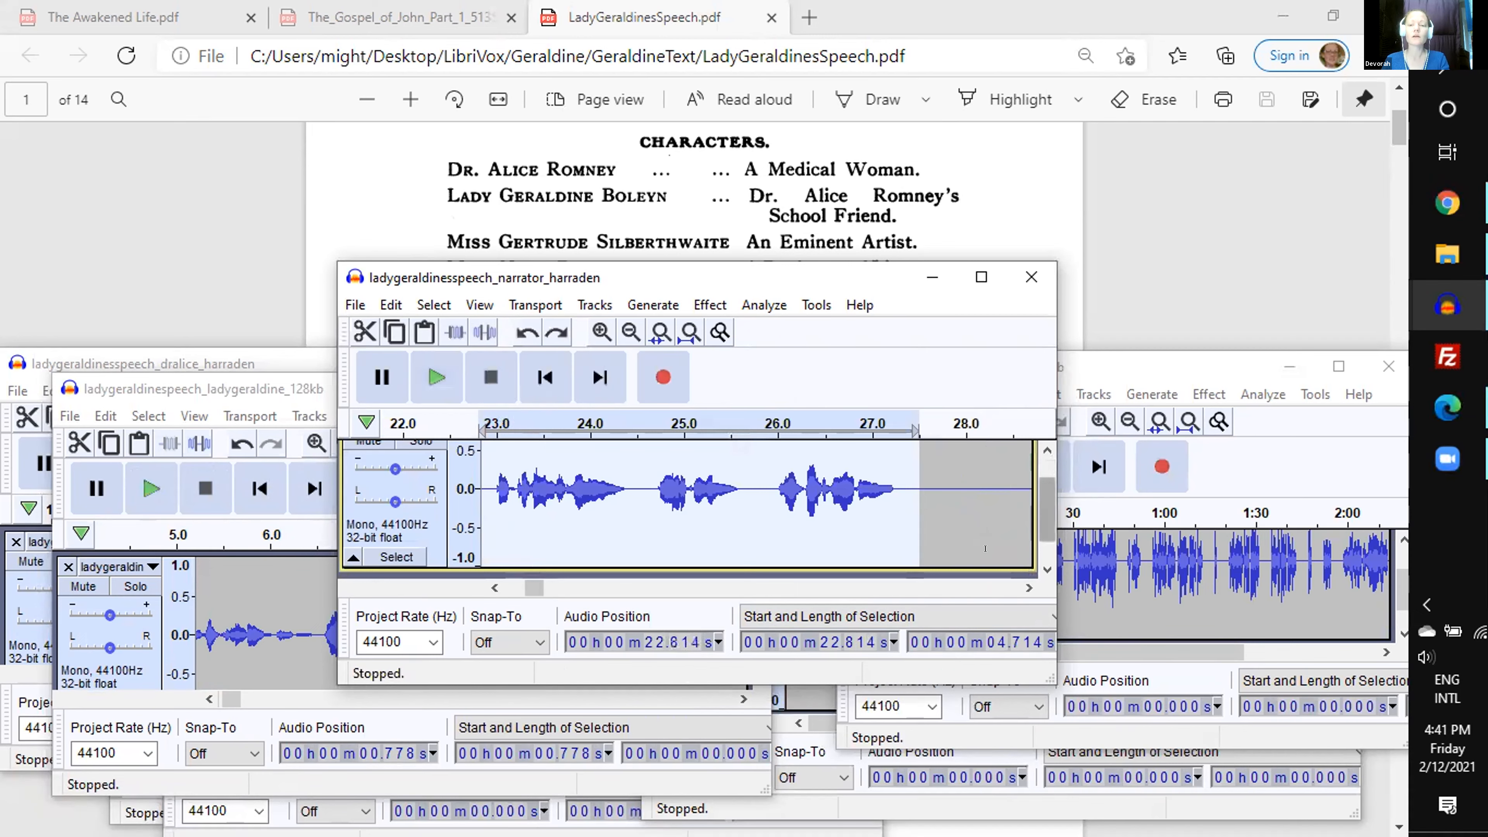
click(639, 588)
drag(666, 478, 884, 479)
key(space)
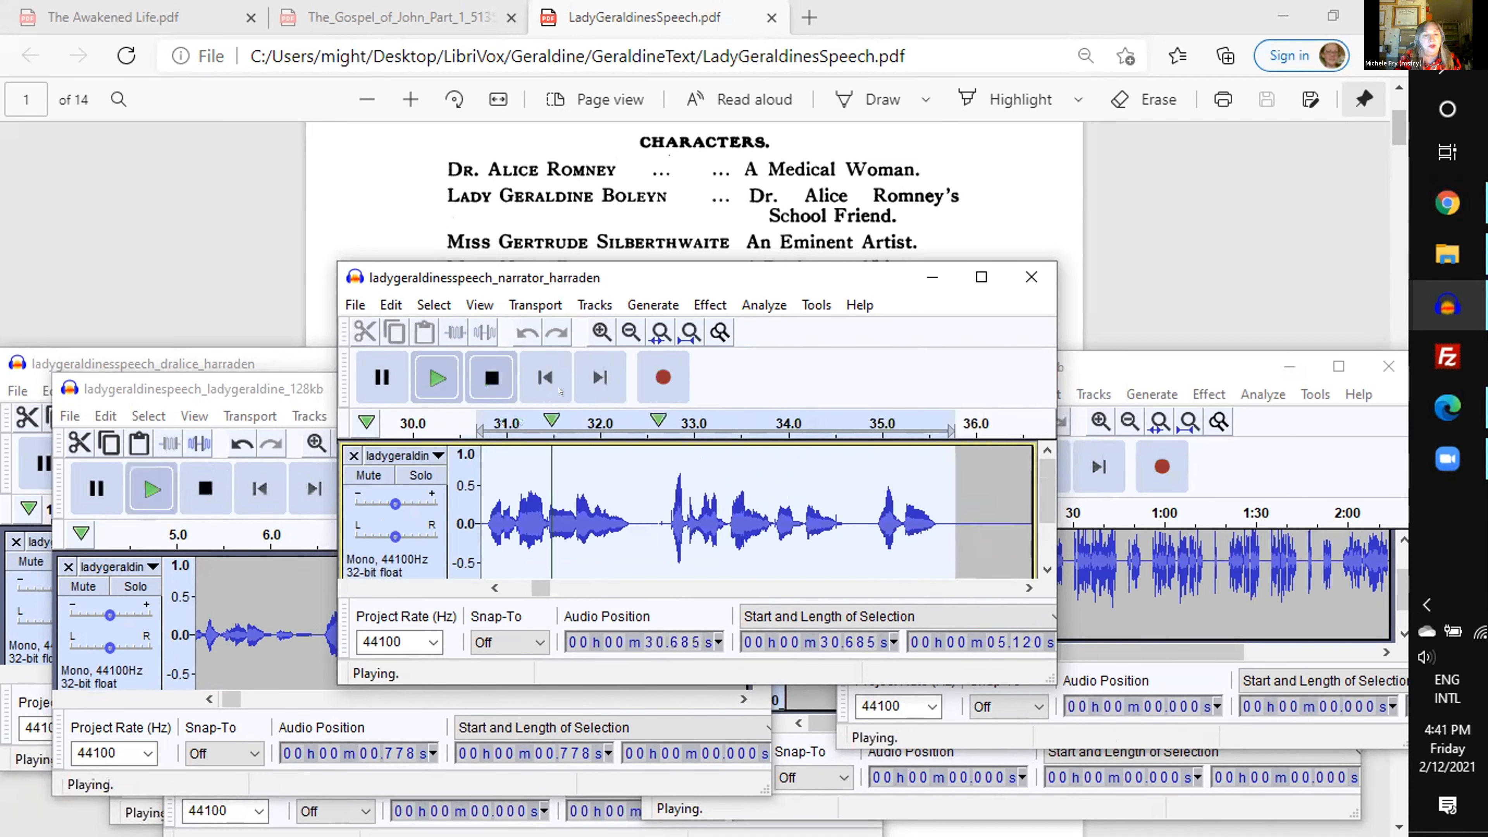
key(space)
click(423, 333)
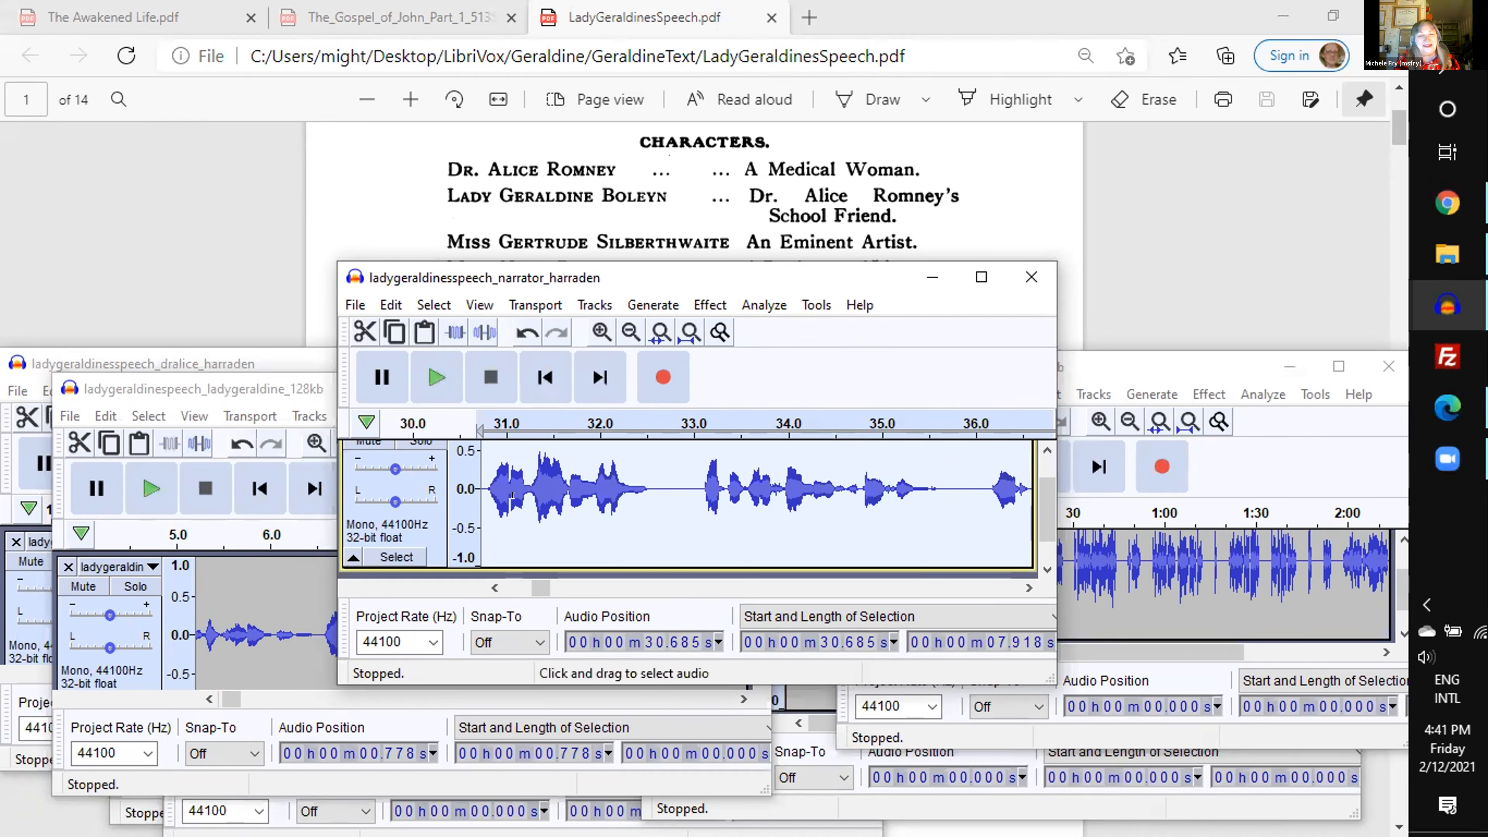
- Select the narrator passage from about 41.29 s for 4.55 s, play it, and delete it
click(930, 588)
drag(922, 564, 858, 496)
key(space)
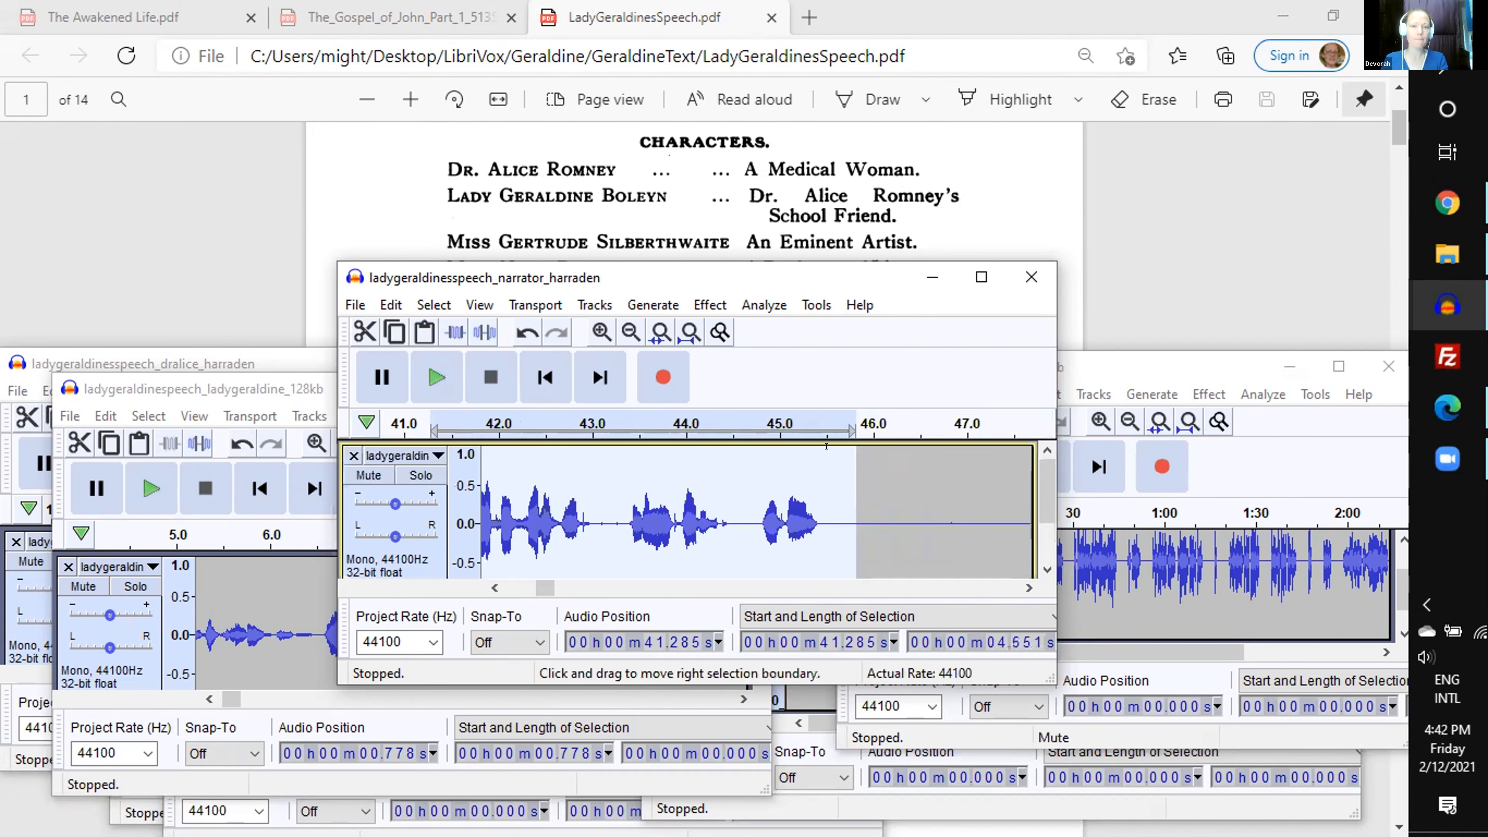
scroll(720, 179, down, 1)
click(491, 377)
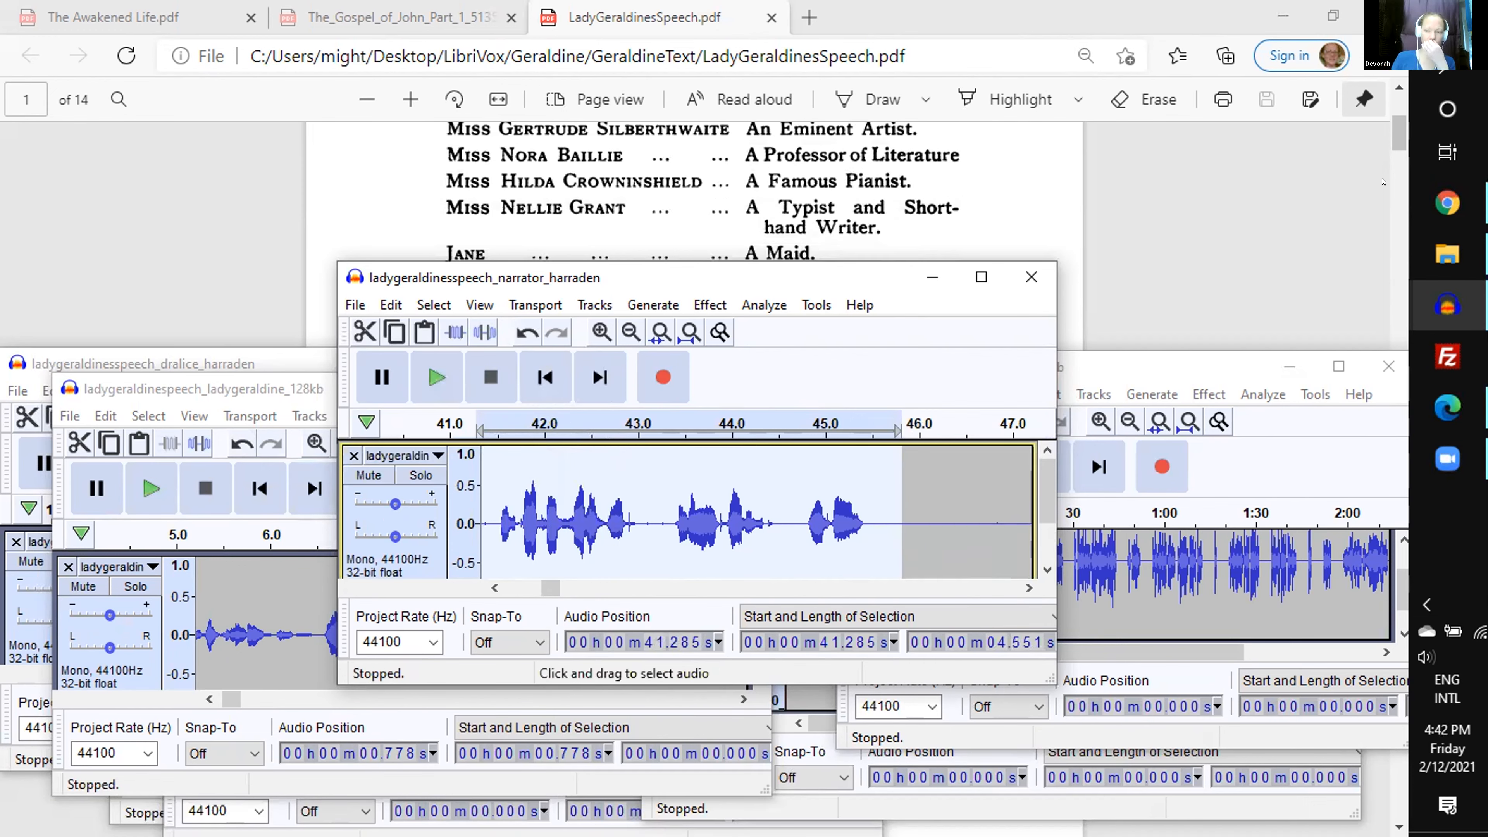
mouse_move(1449, 252)
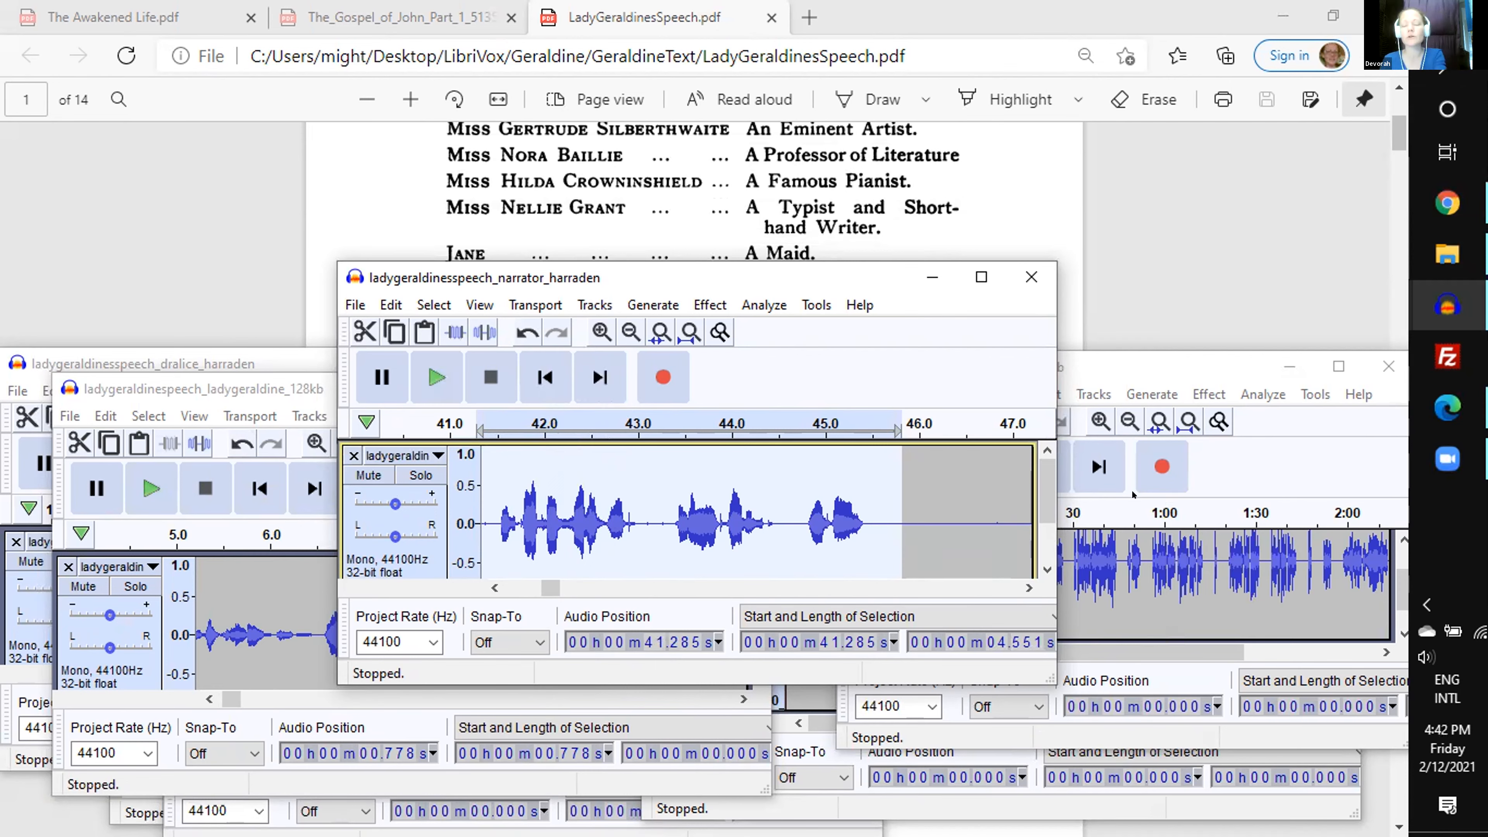
click(494, 587)
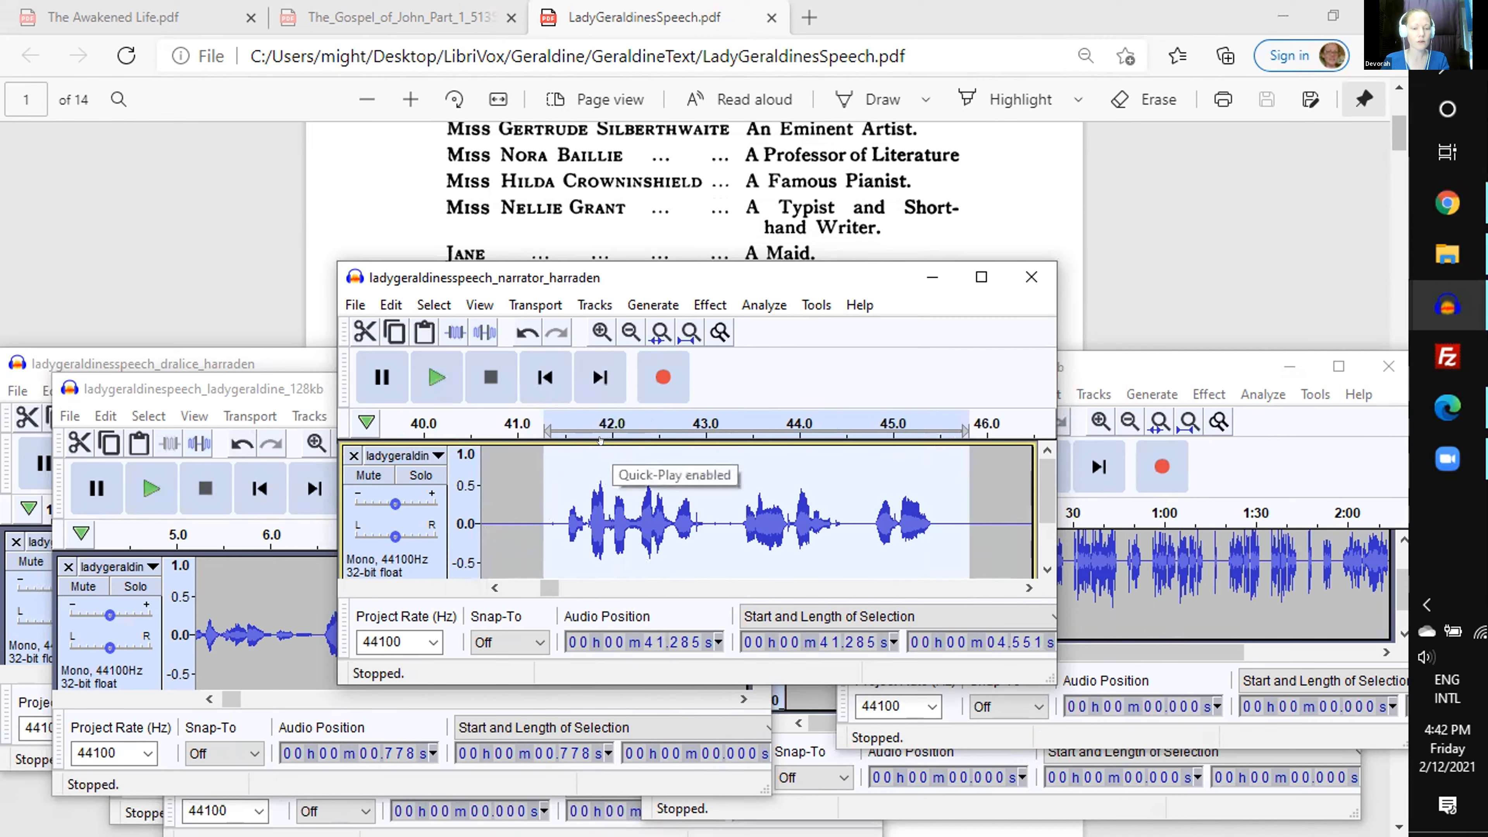
key(Delete)
- Generate a 1-second square-wave tone of 440 Hz with amplitude 0.8 at about 41.29 s in the narrator track
click(495, 588)
click(495, 588)
click(495, 588)
click(495, 587)
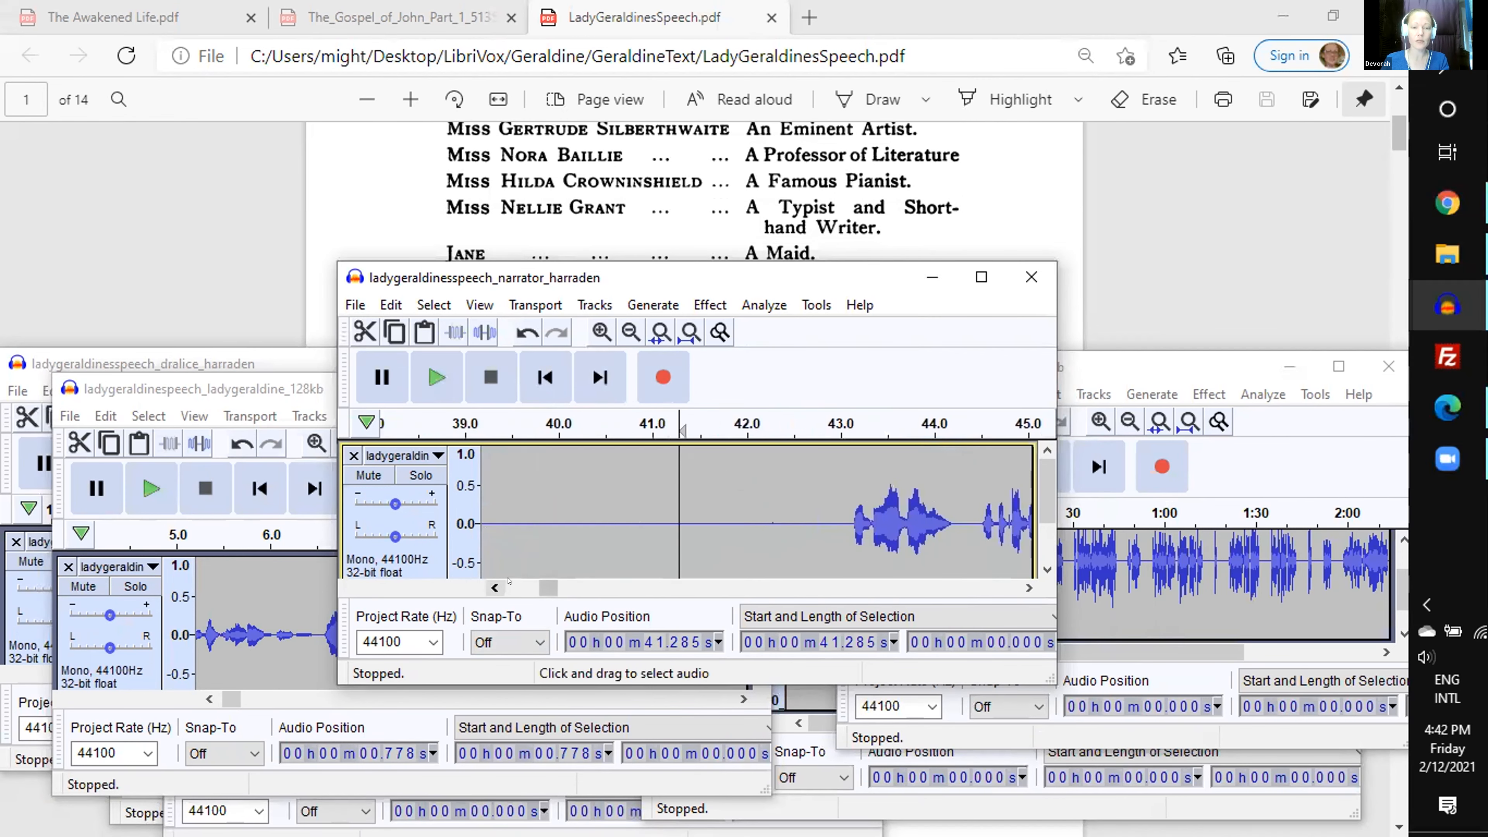
click(646, 303)
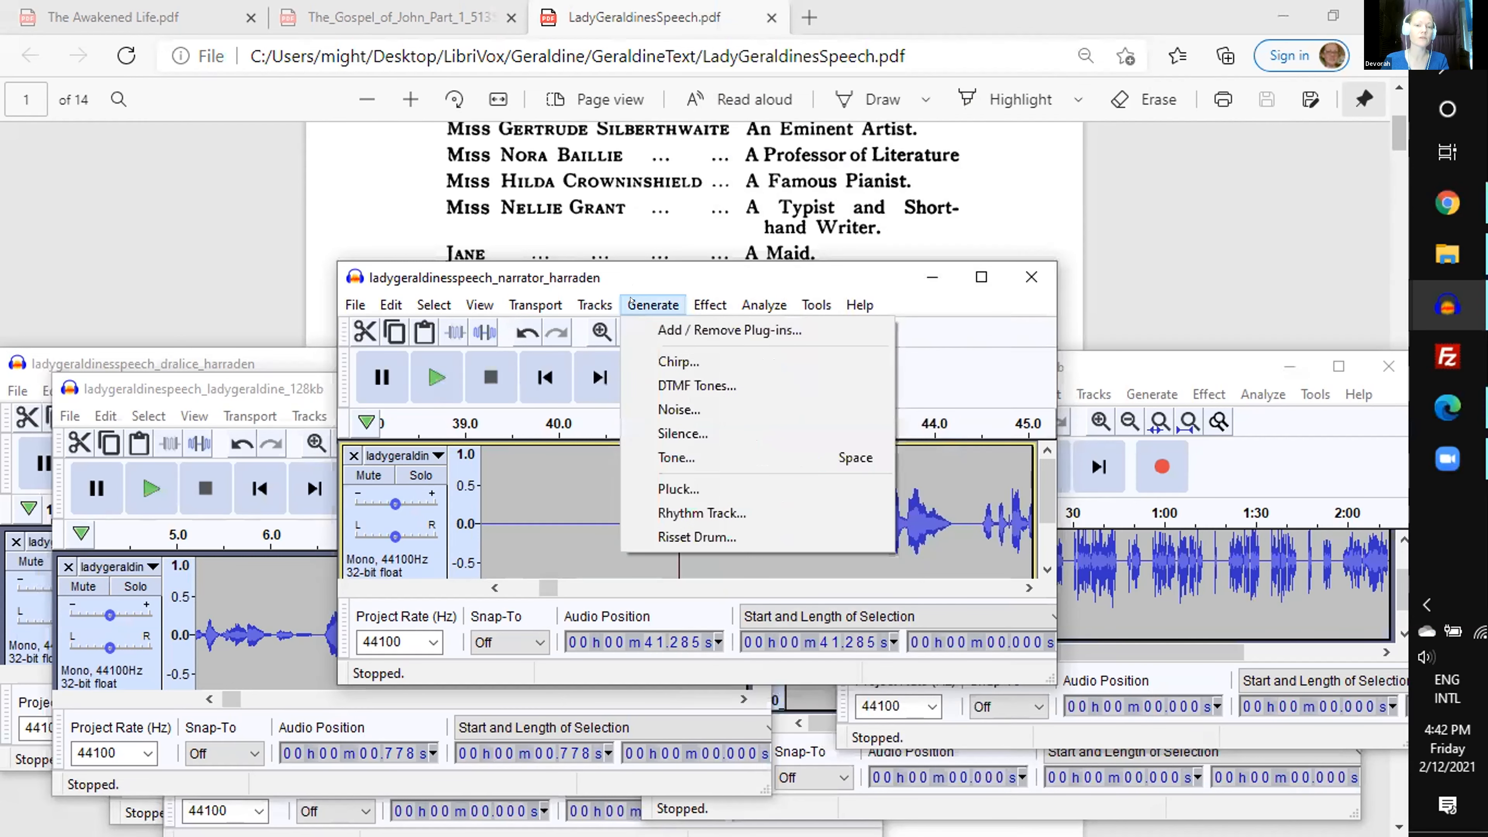
click(667, 458)
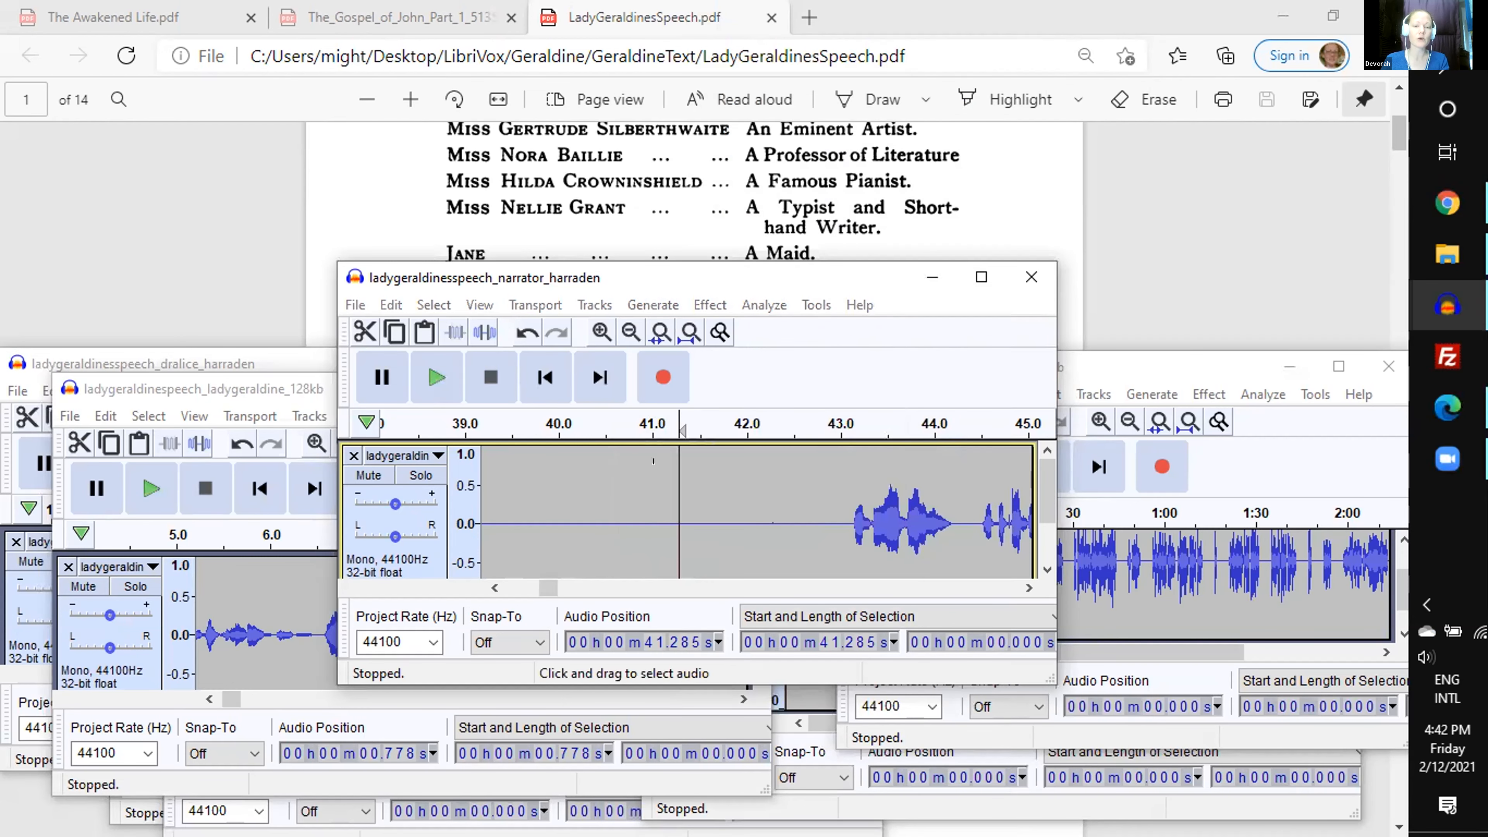
click(748, 556)
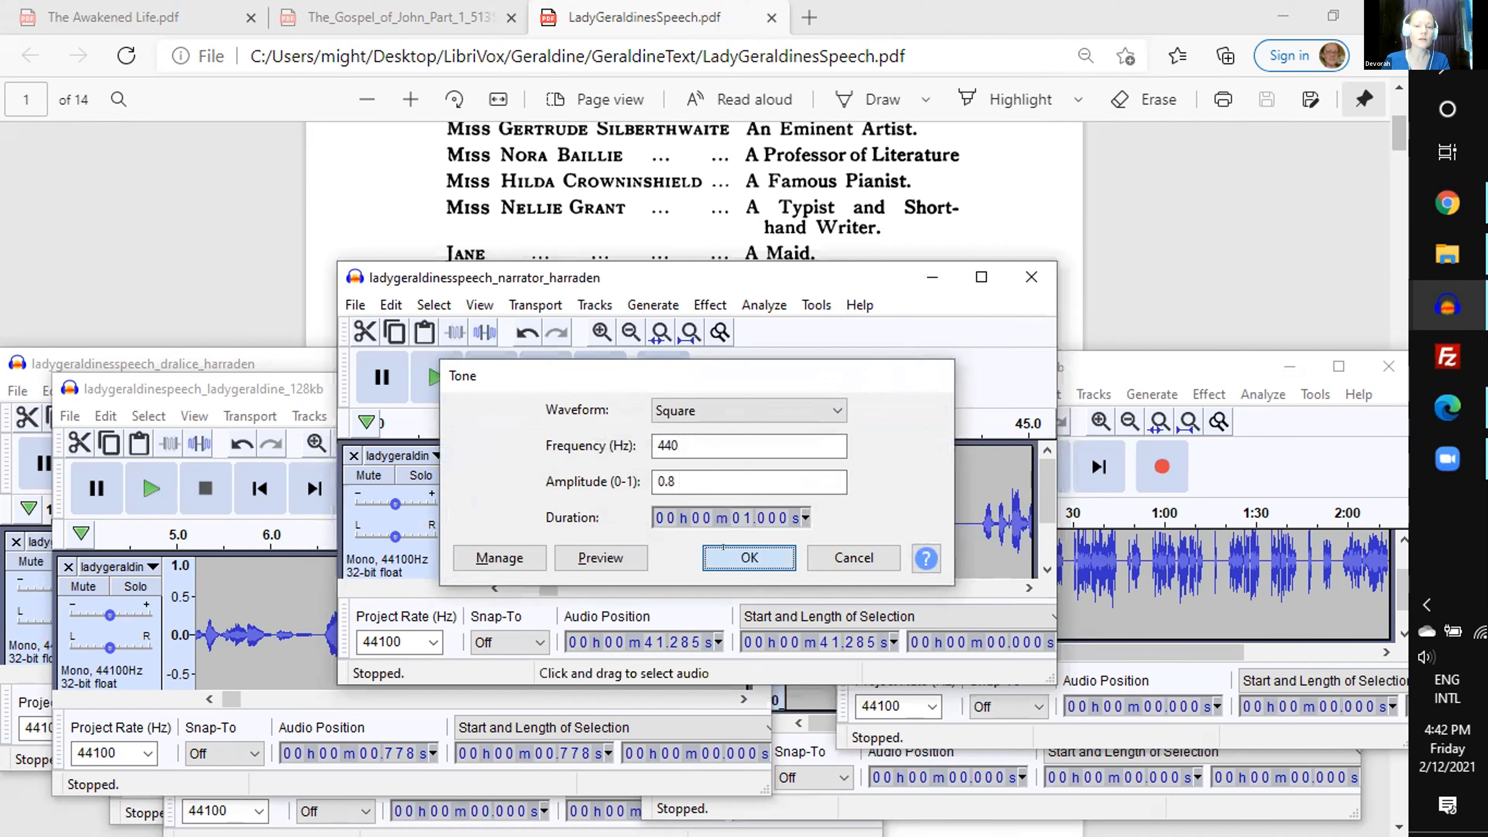
- Examine how the marker tone stands out in the zoomed-out waveform of the narrator track
click(640, 486)
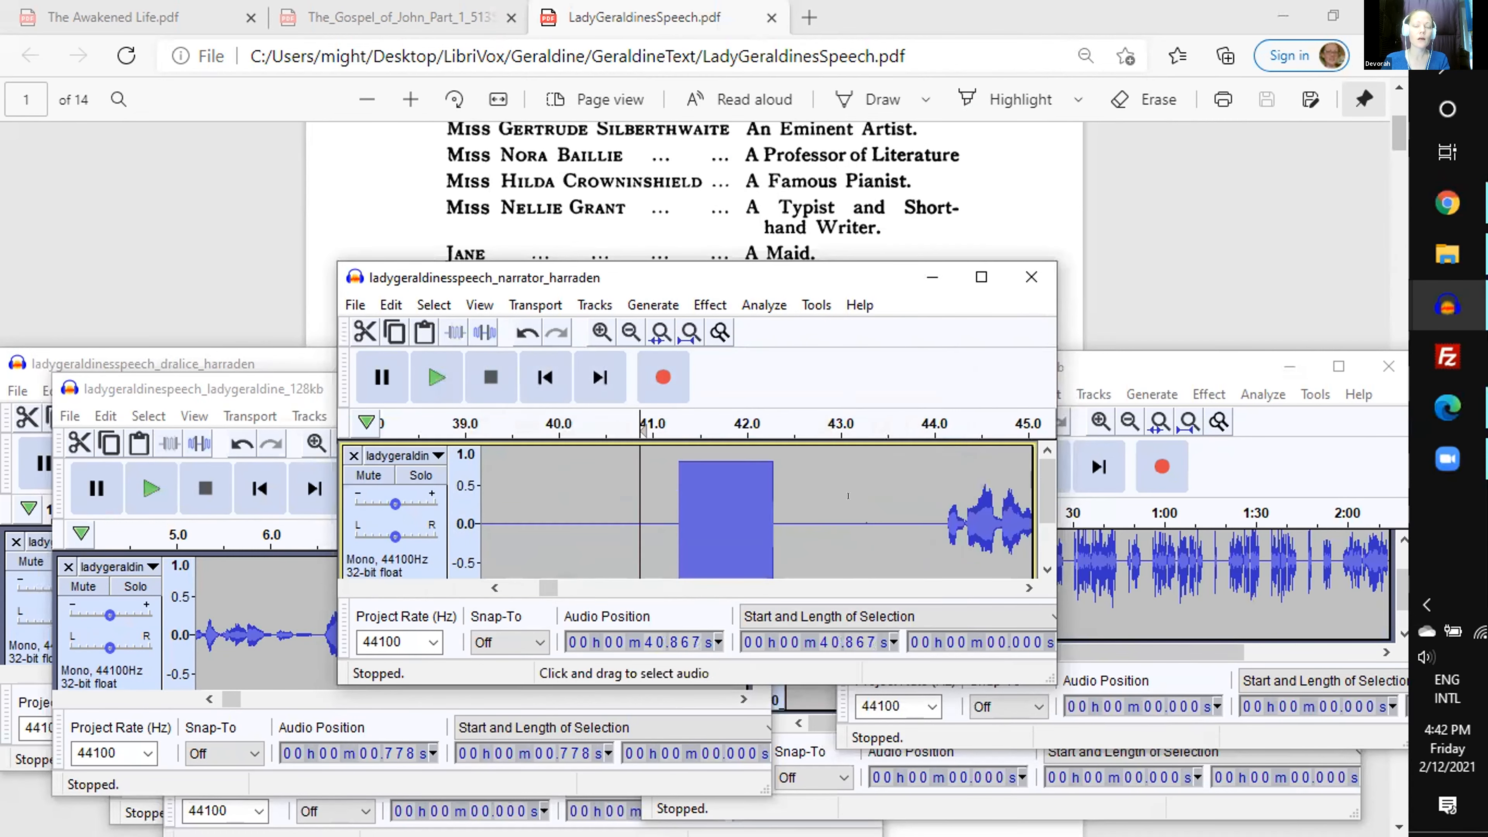
click(614, 338)
click(614, 338)
click(614, 339)
click(614, 339)
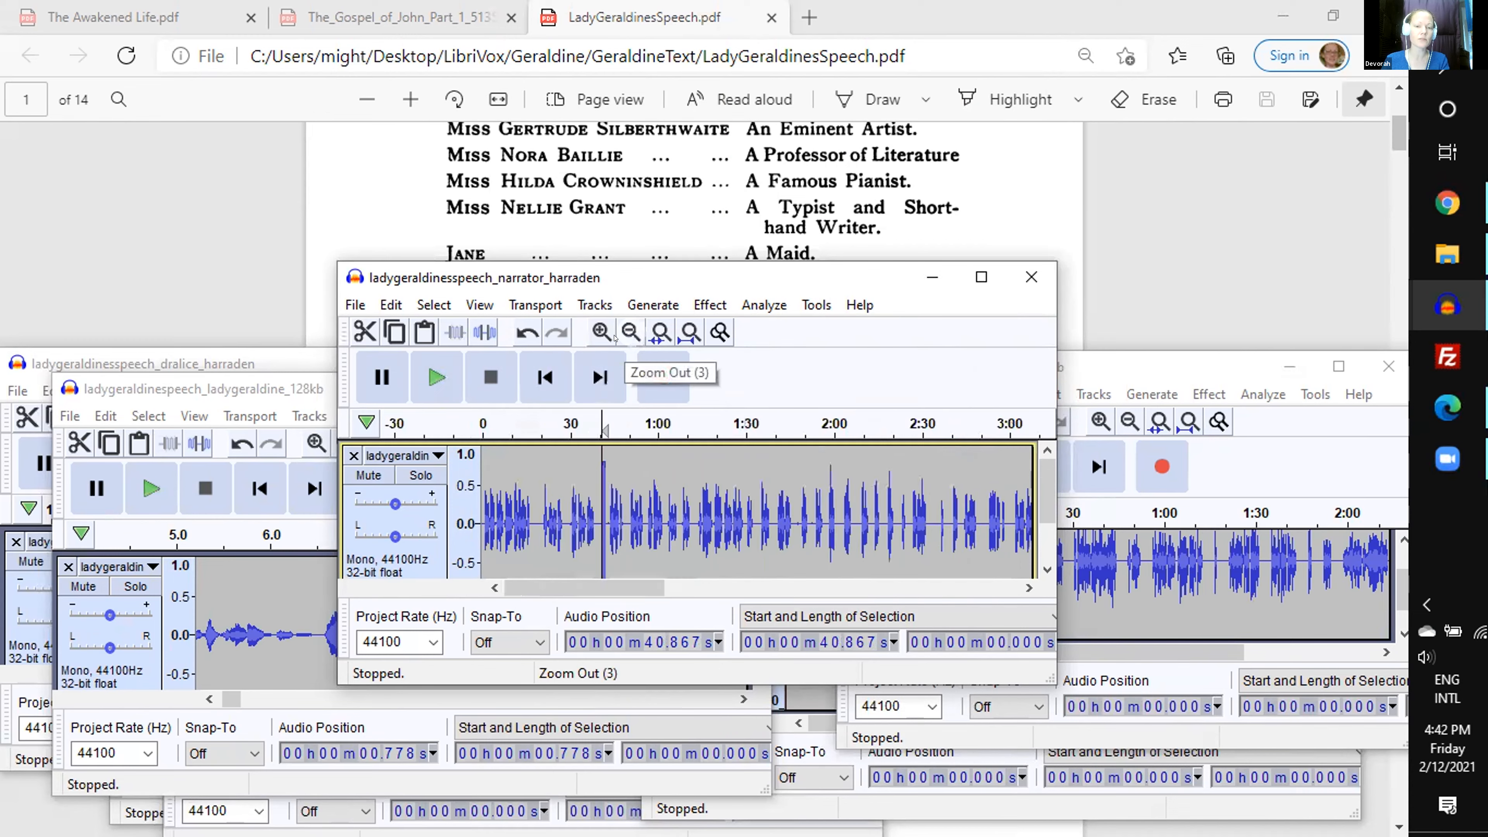
click(530, 510)
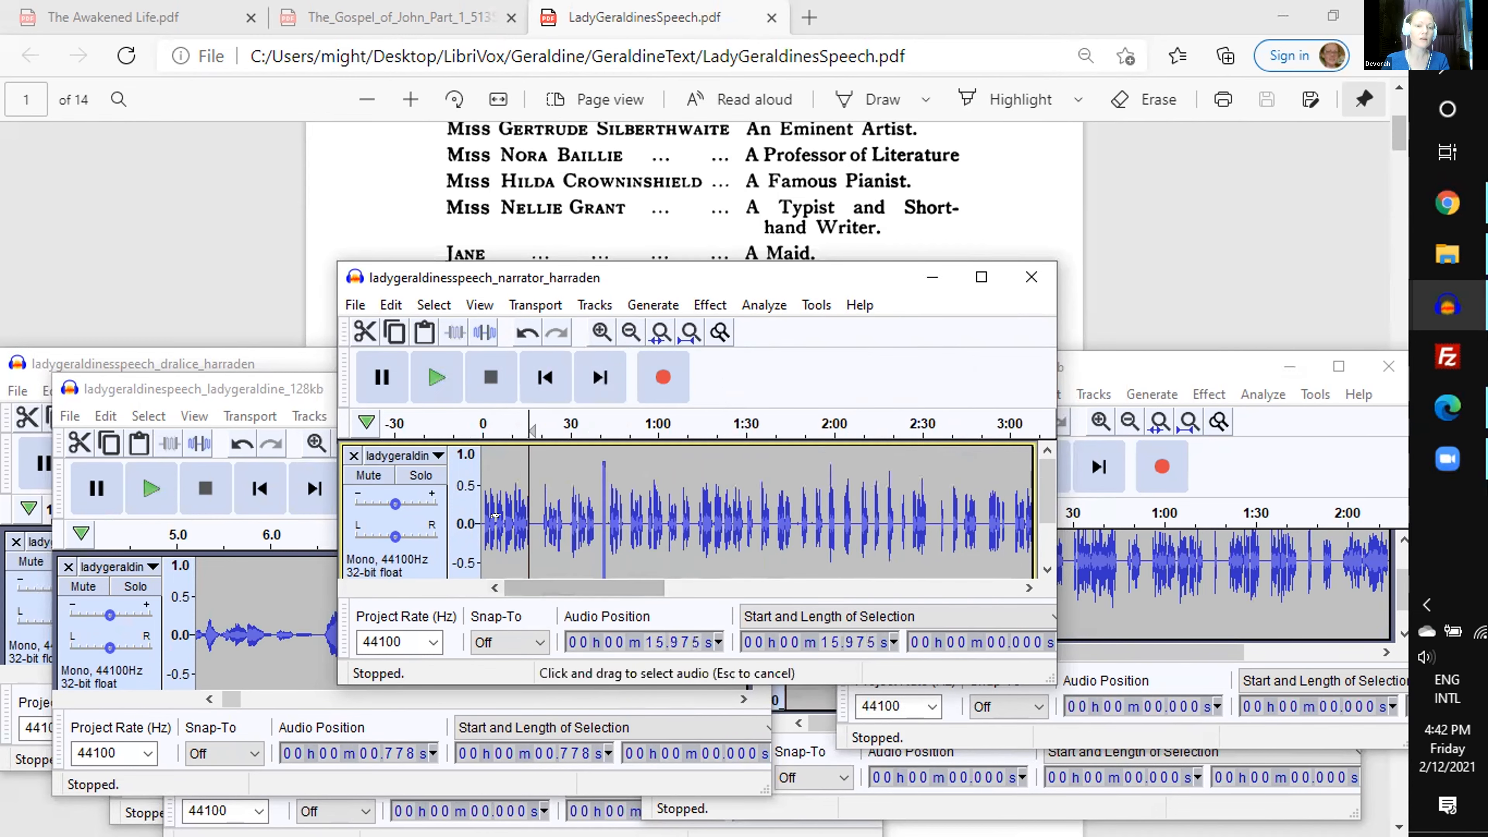
scroll(583, 497, down, 1)
click(601, 497)
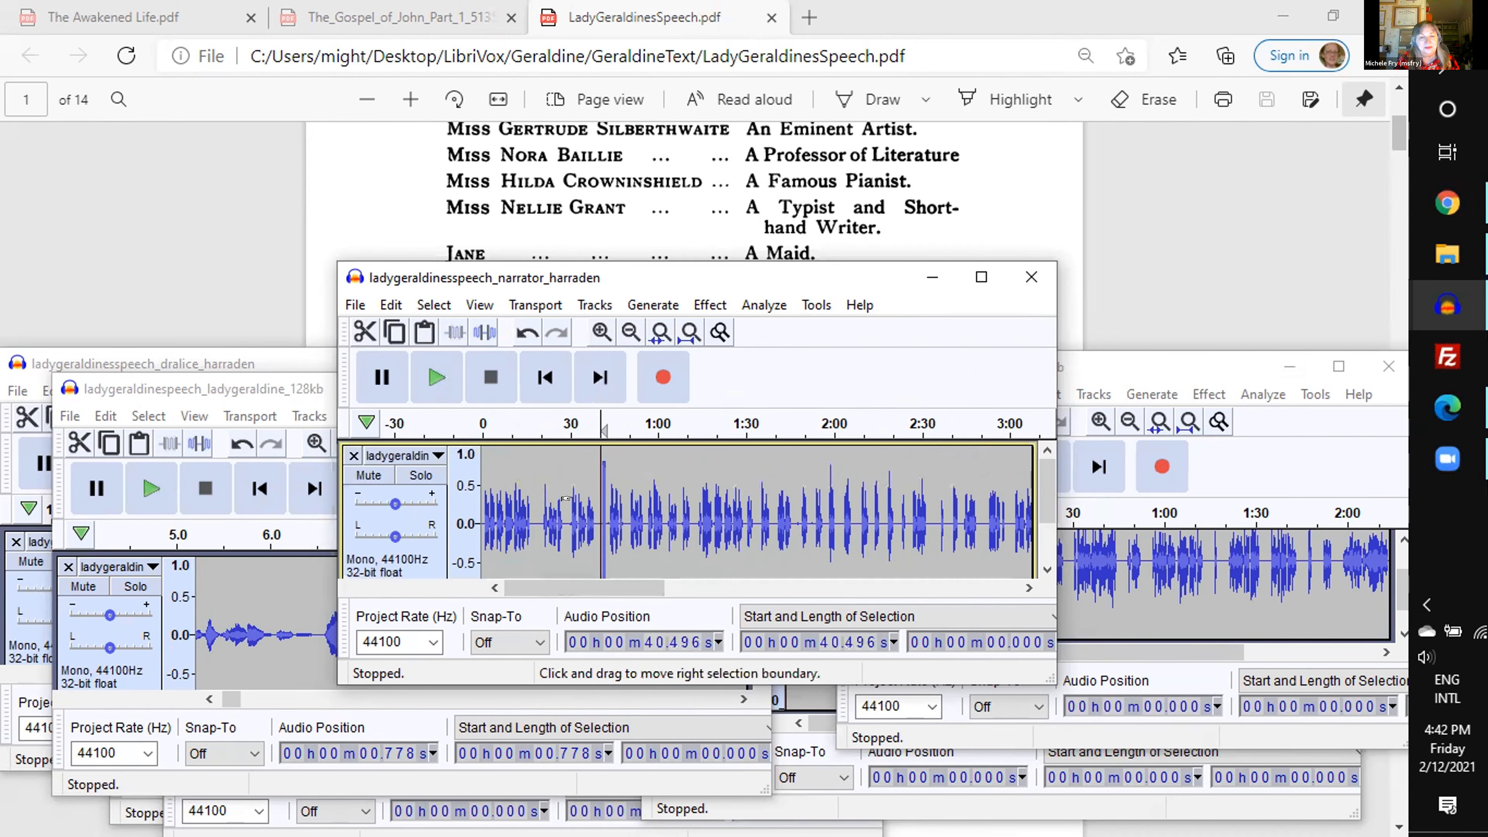
- Return the narrator track to normal zoom and select the passage following the tone, from about 44.05 s for 4.20 s
key(ctrl+2)
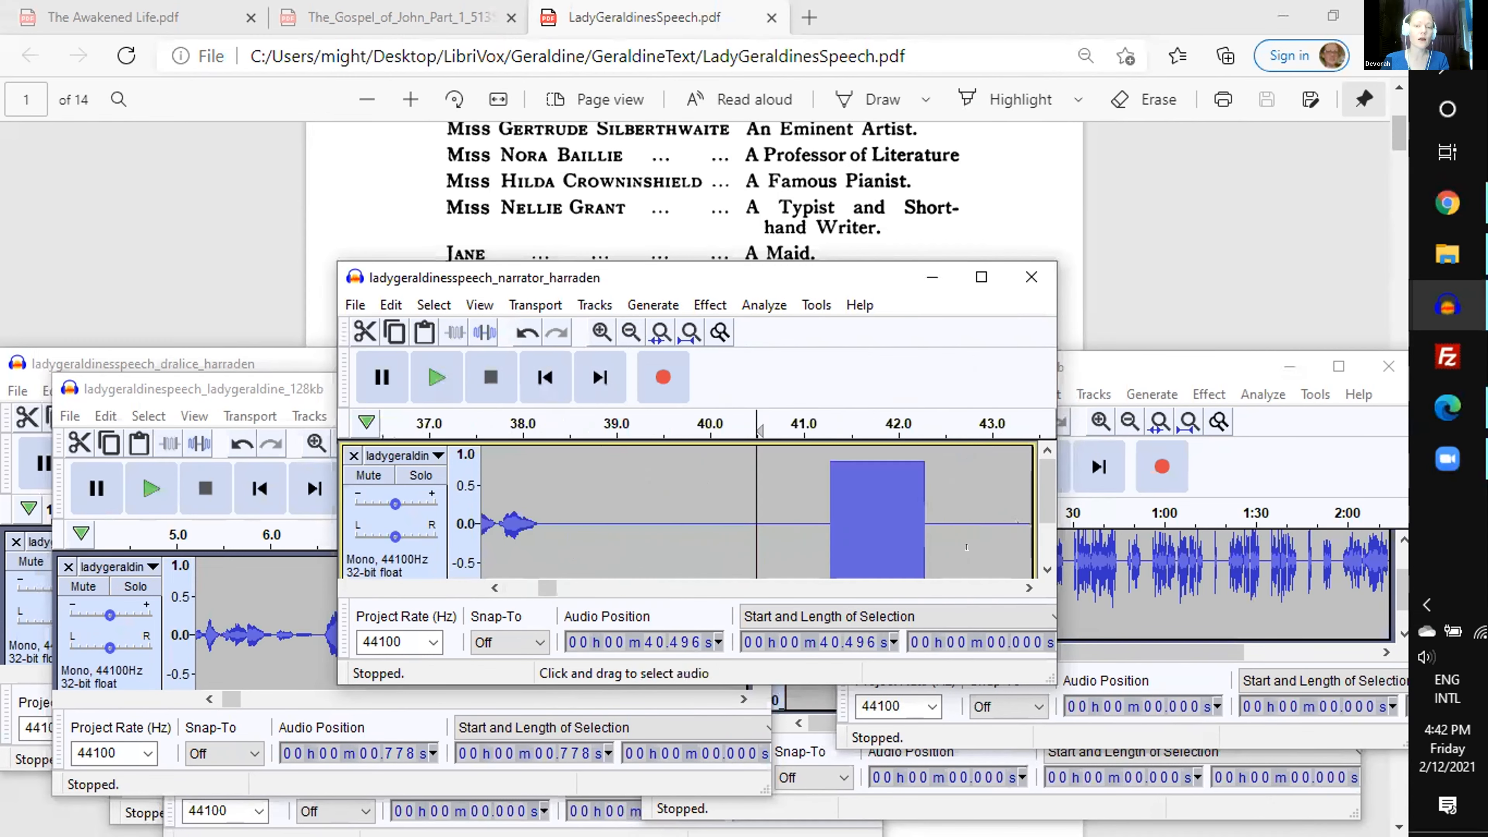
click(1029, 583)
click(1029, 583)
click(1029, 583)
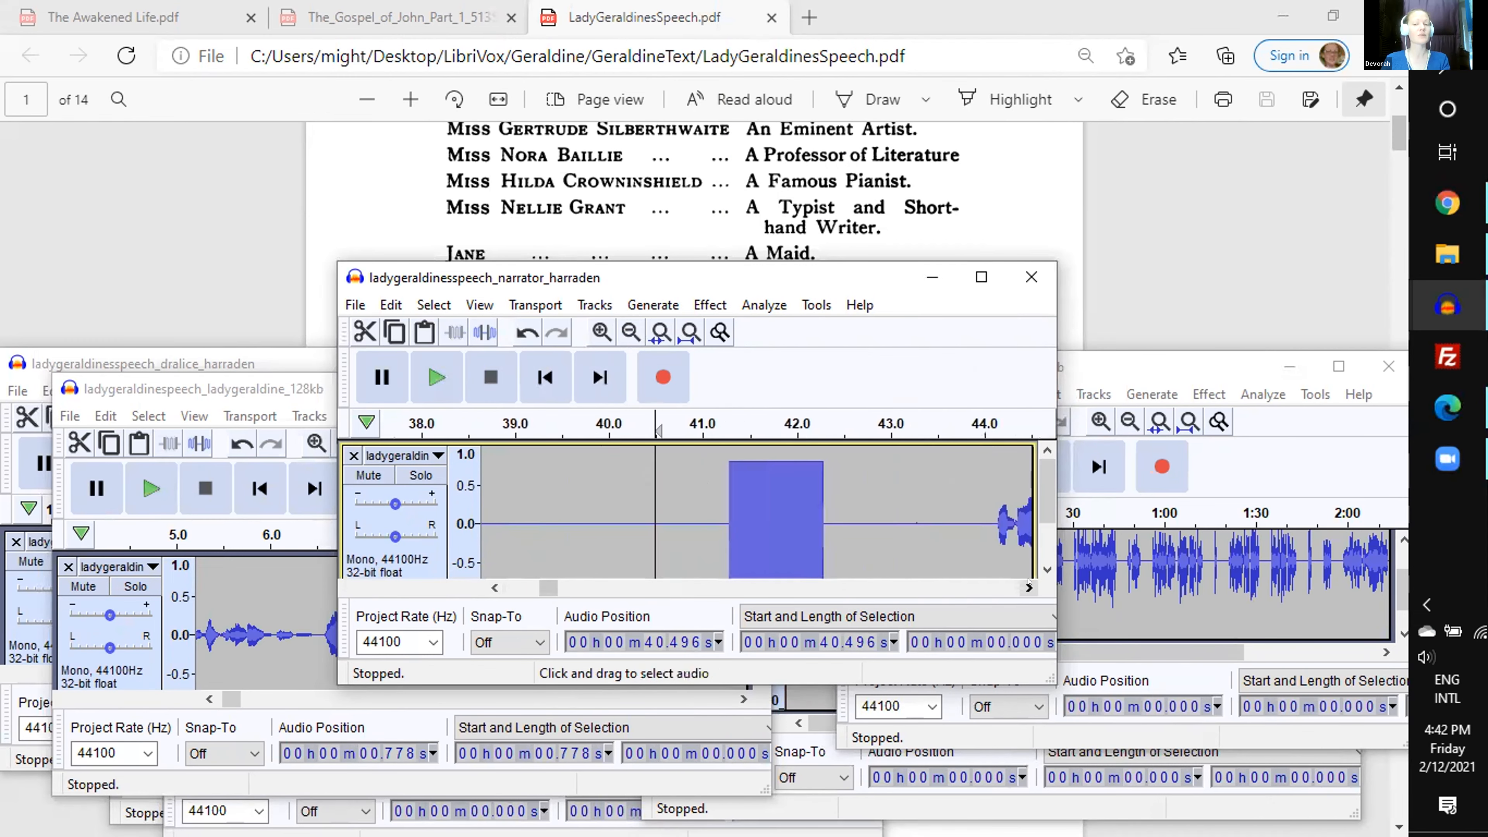
click(1030, 583)
click(1030, 583)
click(1030, 583)
click(1030, 583)
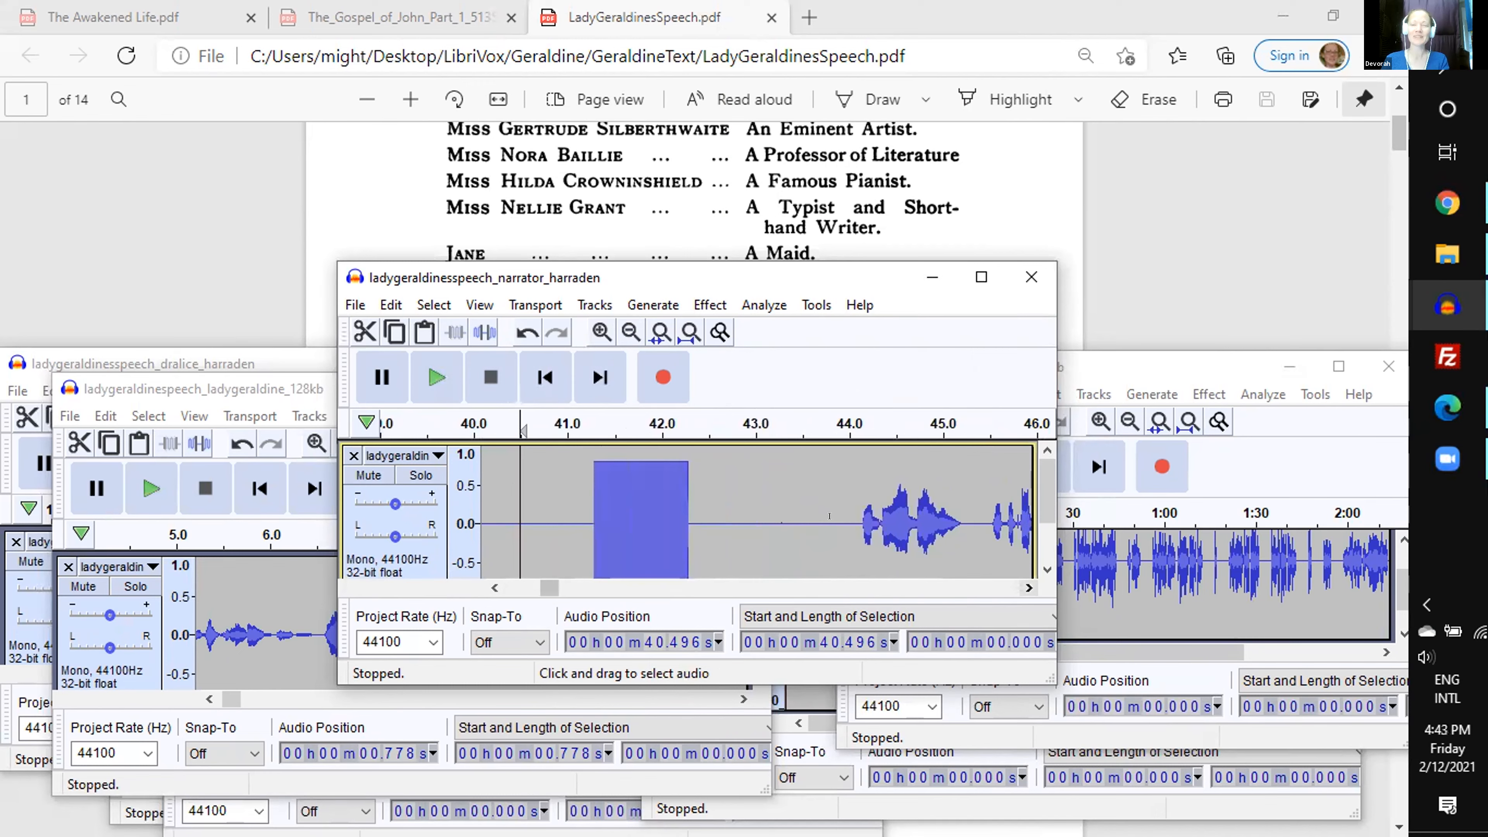
drag(855, 510, 984, 515)
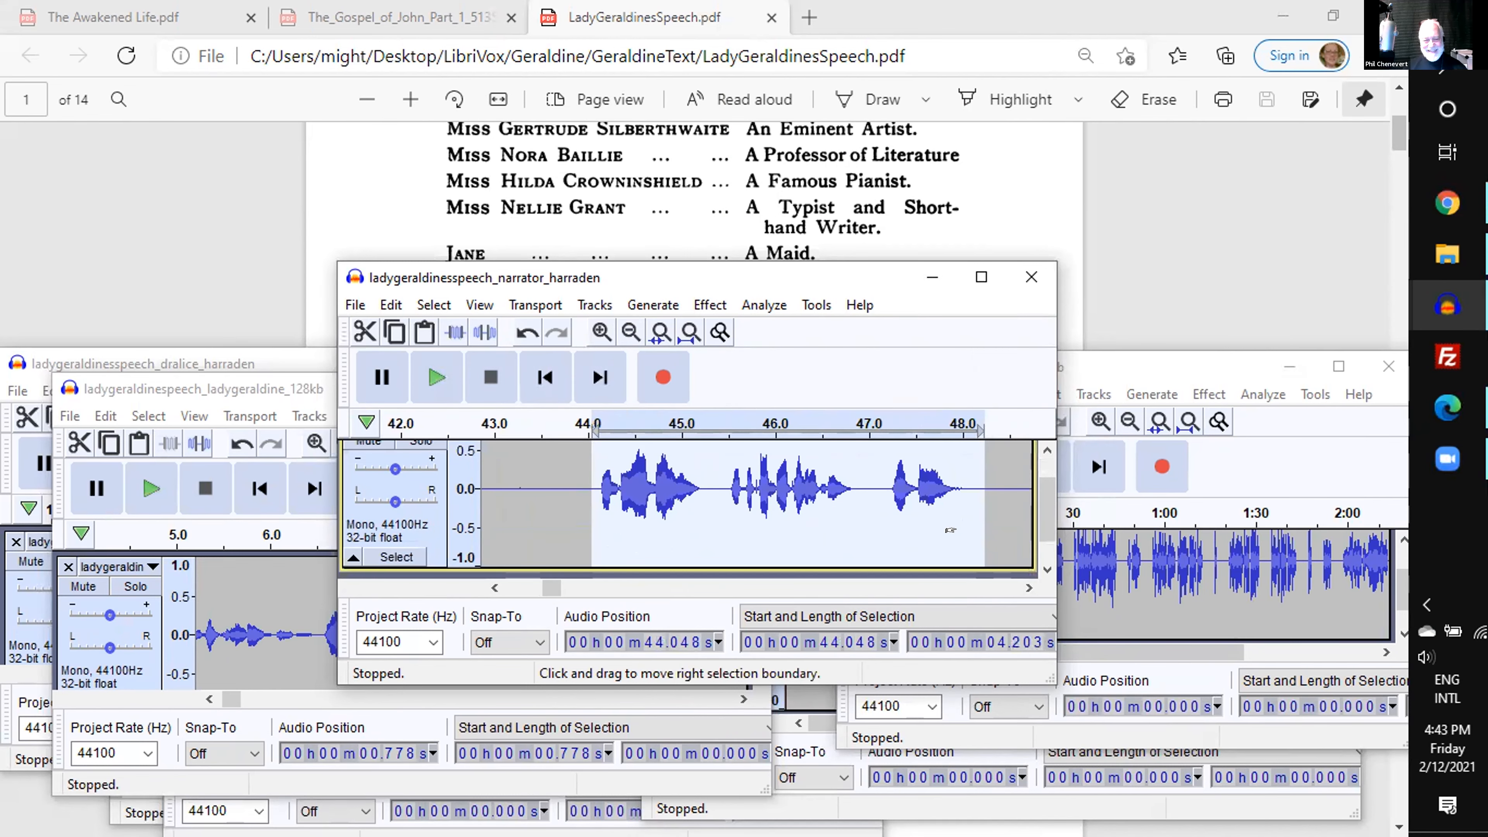
click(1029, 588)
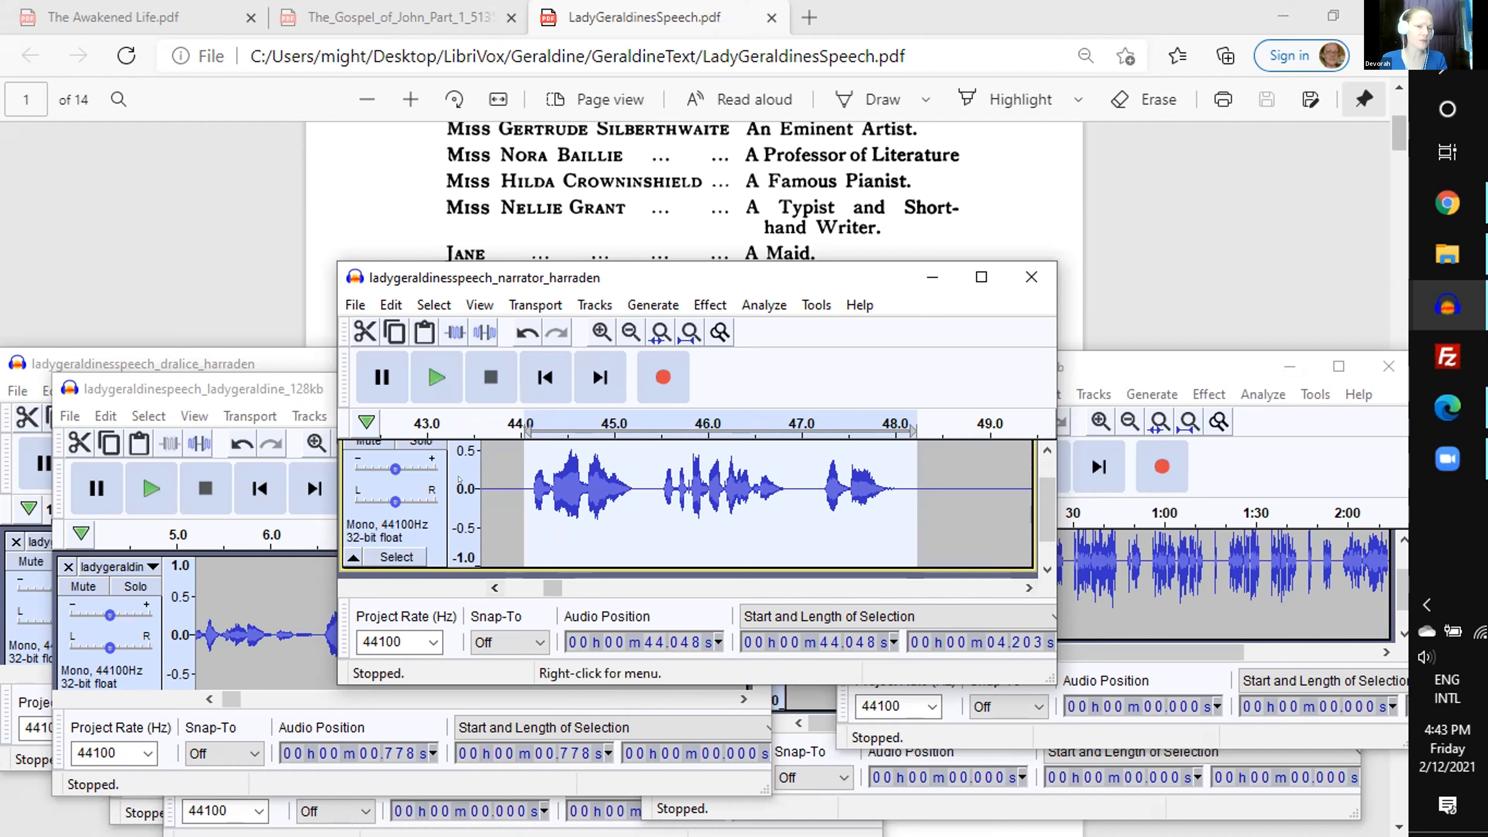
scroll(422, 492, up, 1)
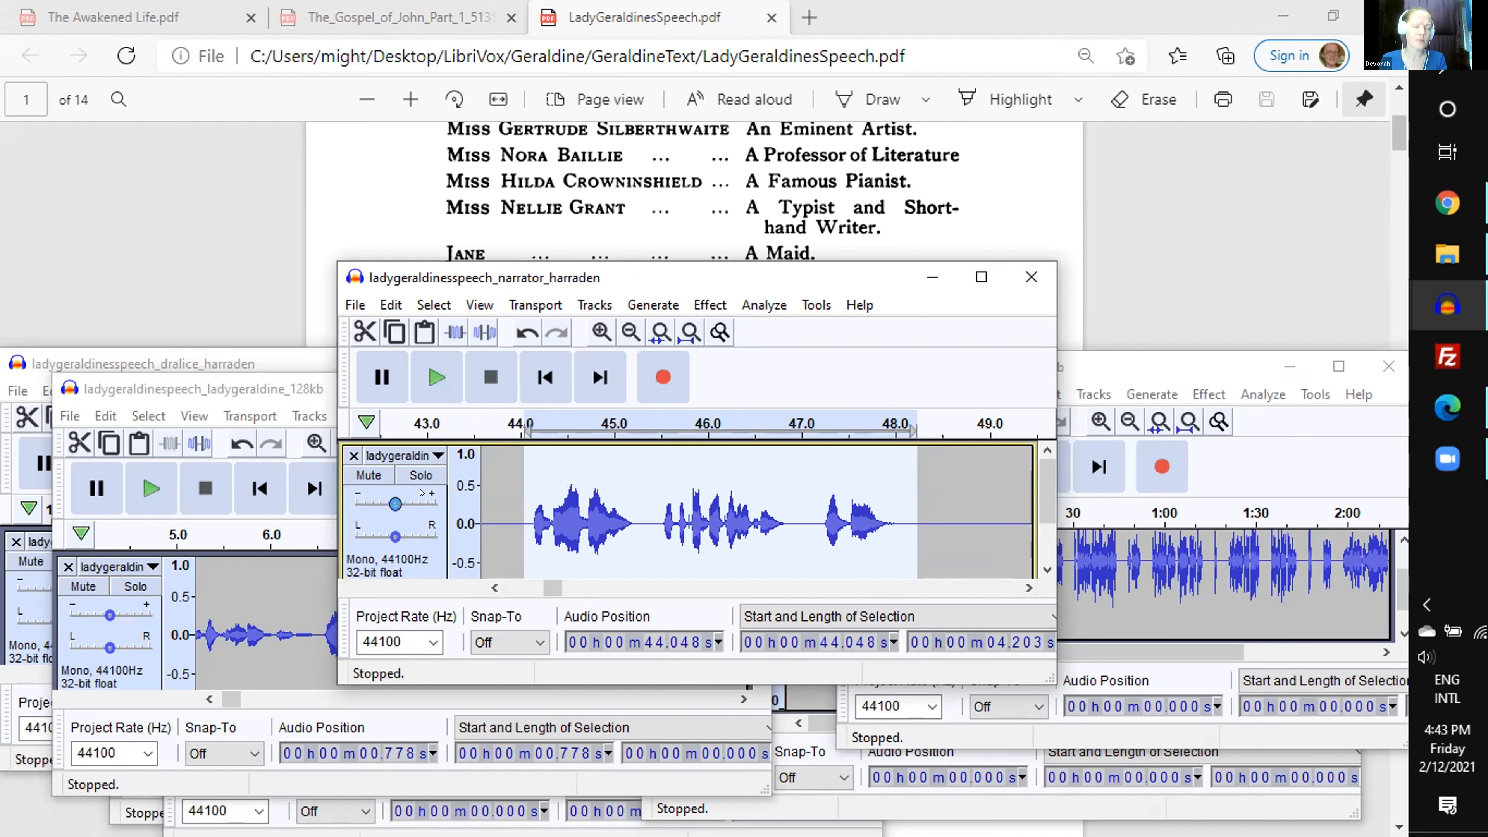
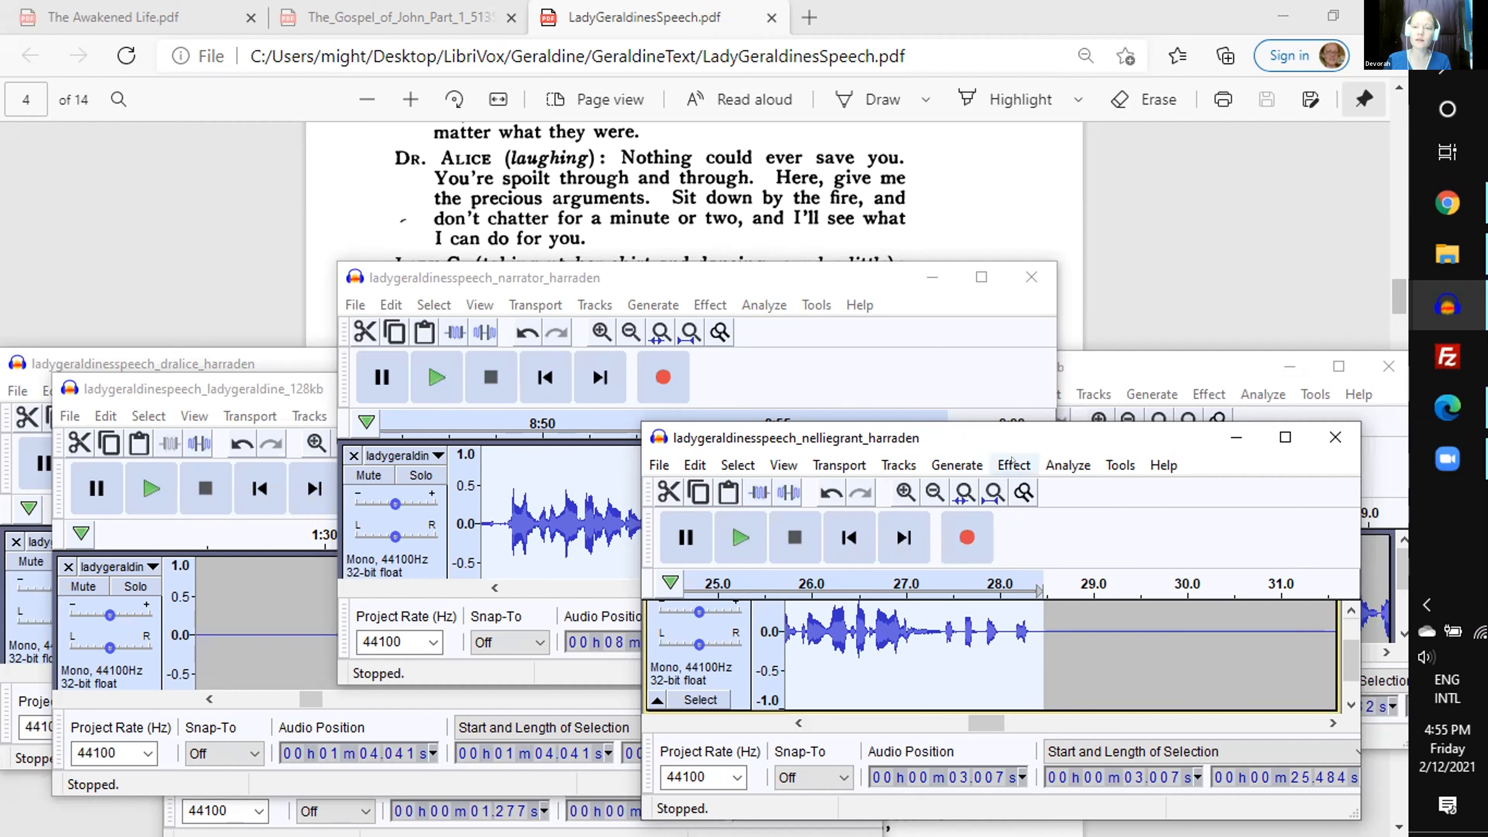
- Run a ReplayGain analysis on the selected passage of the Nellie Grant track, from about 3.01 s for 25.48 s
click(1013, 464)
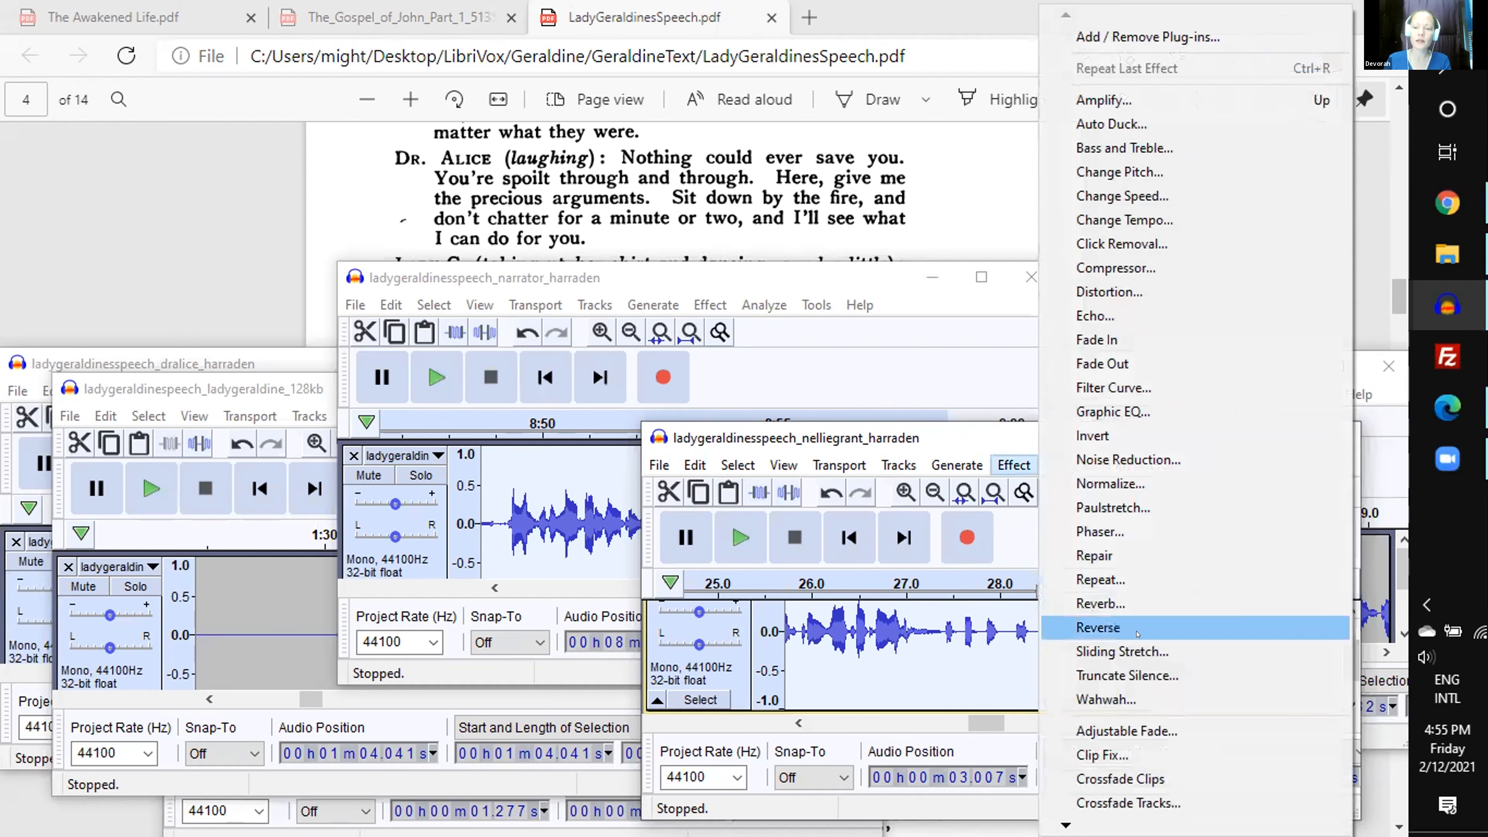
click(996, 461)
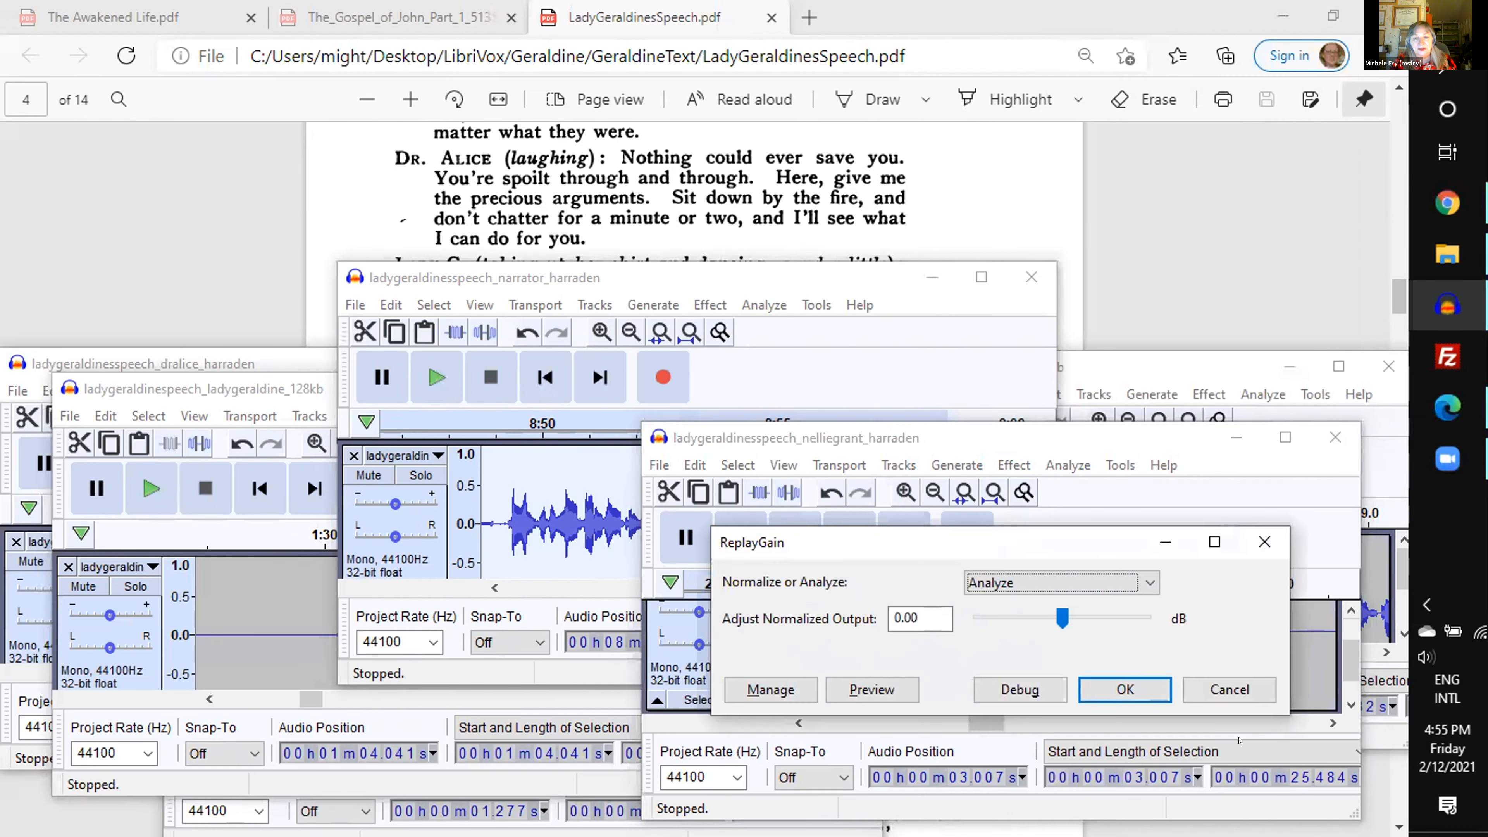
click(1125, 689)
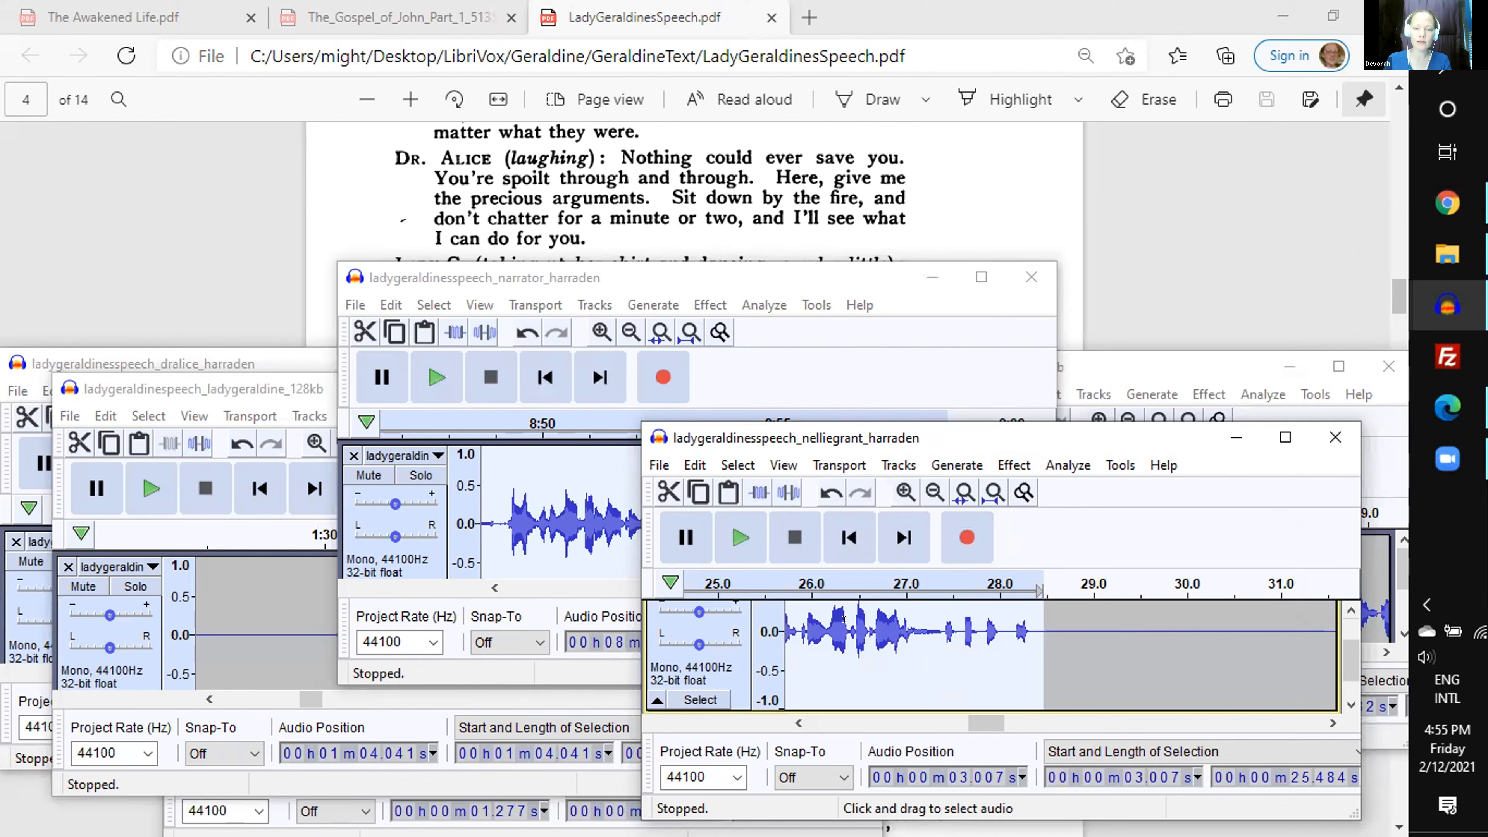
click(790, 721)
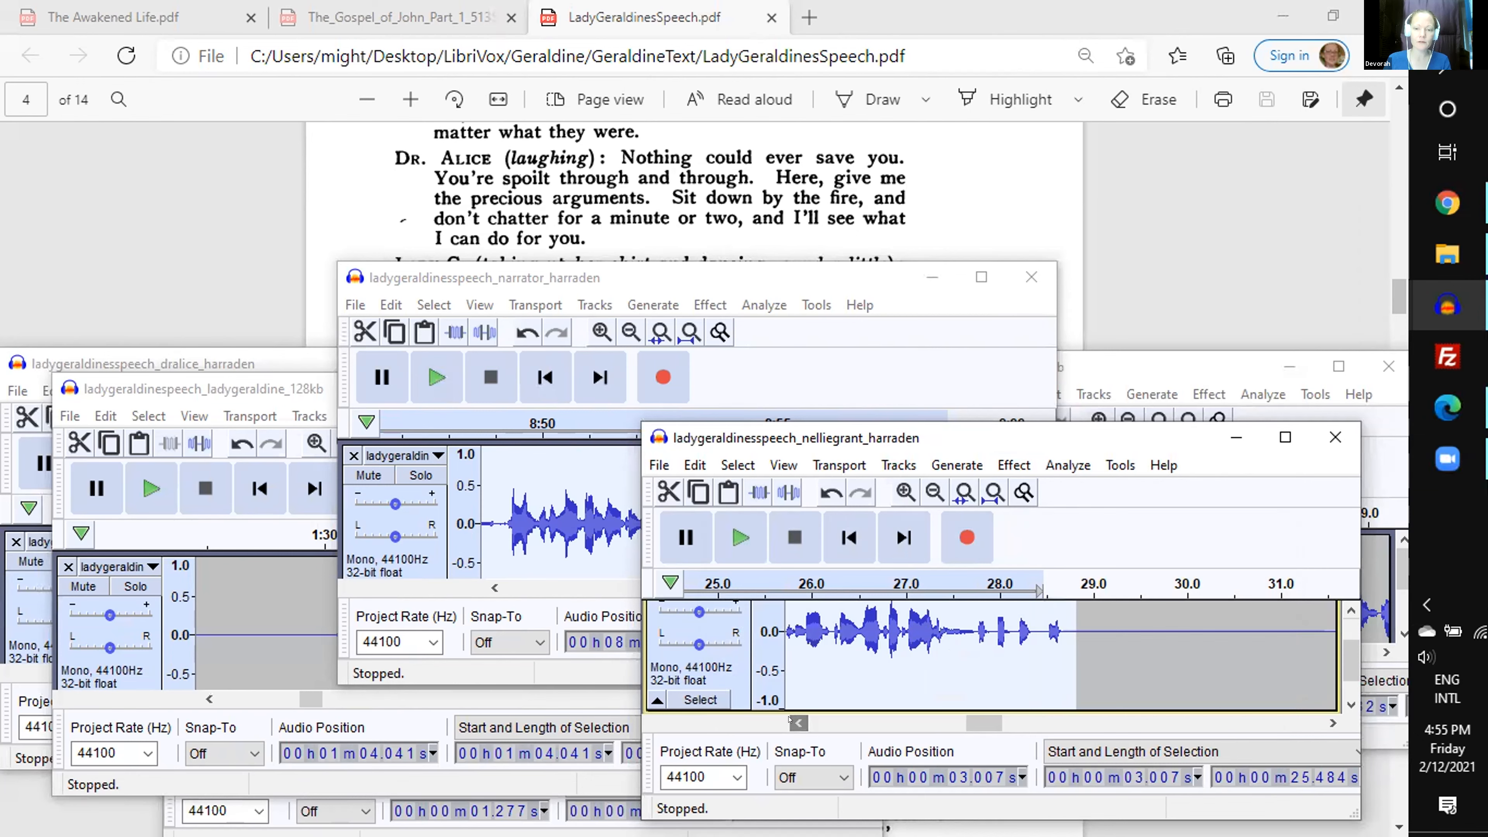
click(800, 722)
click(1069, 465)
click(1100, 685)
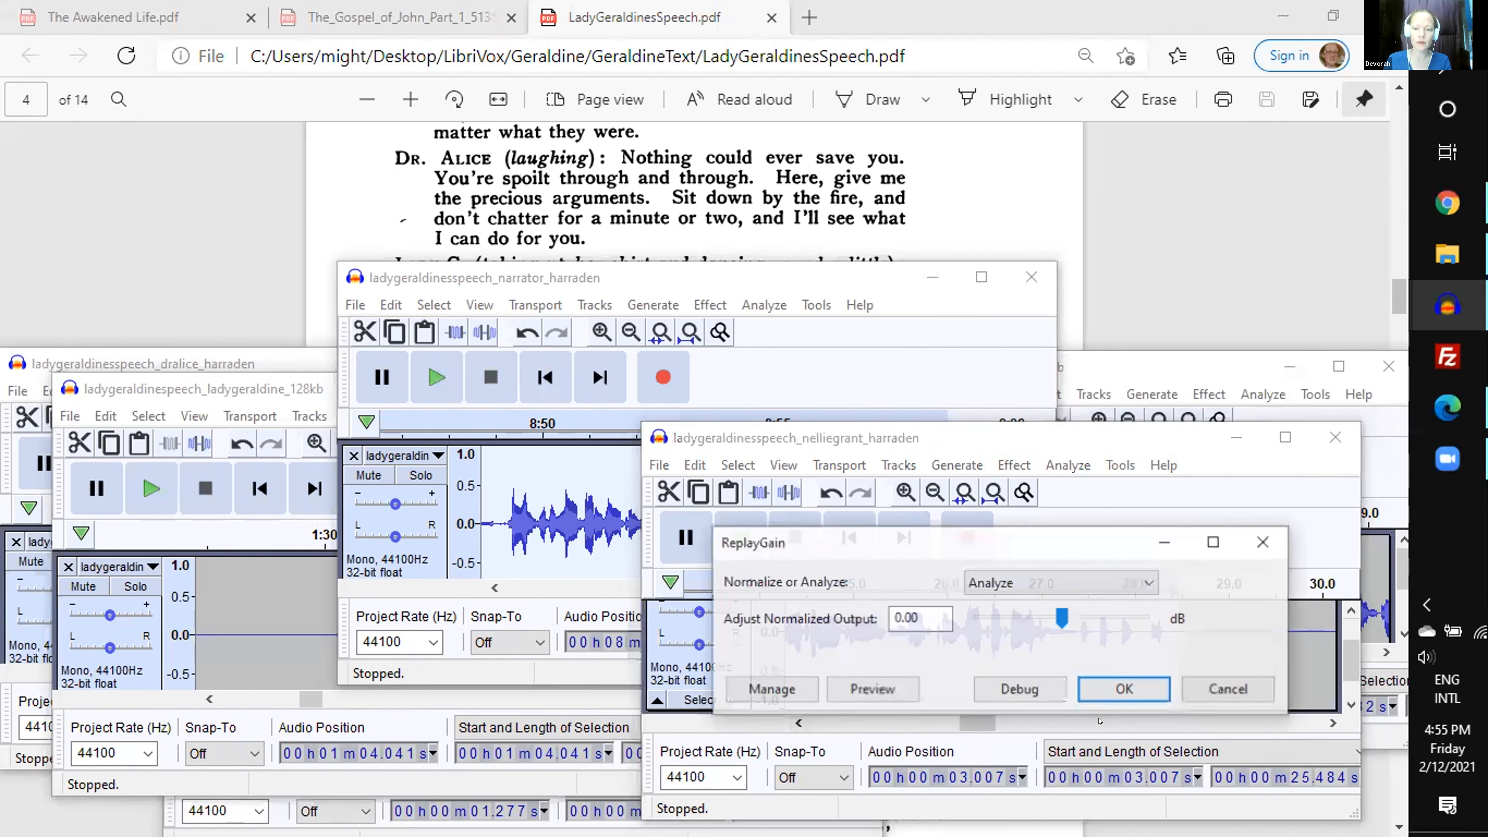
click(1099, 685)
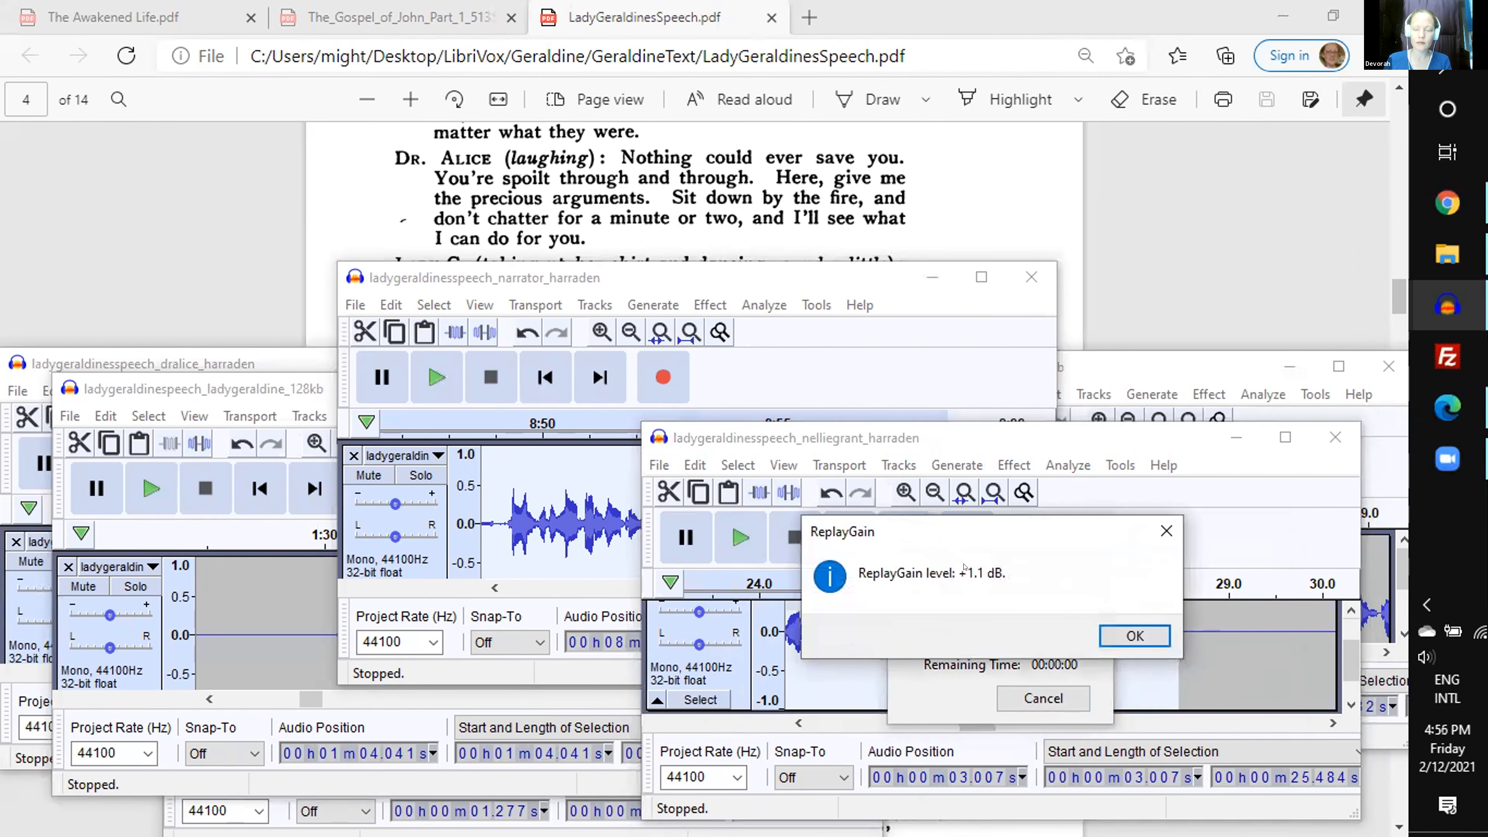
click(1138, 623)
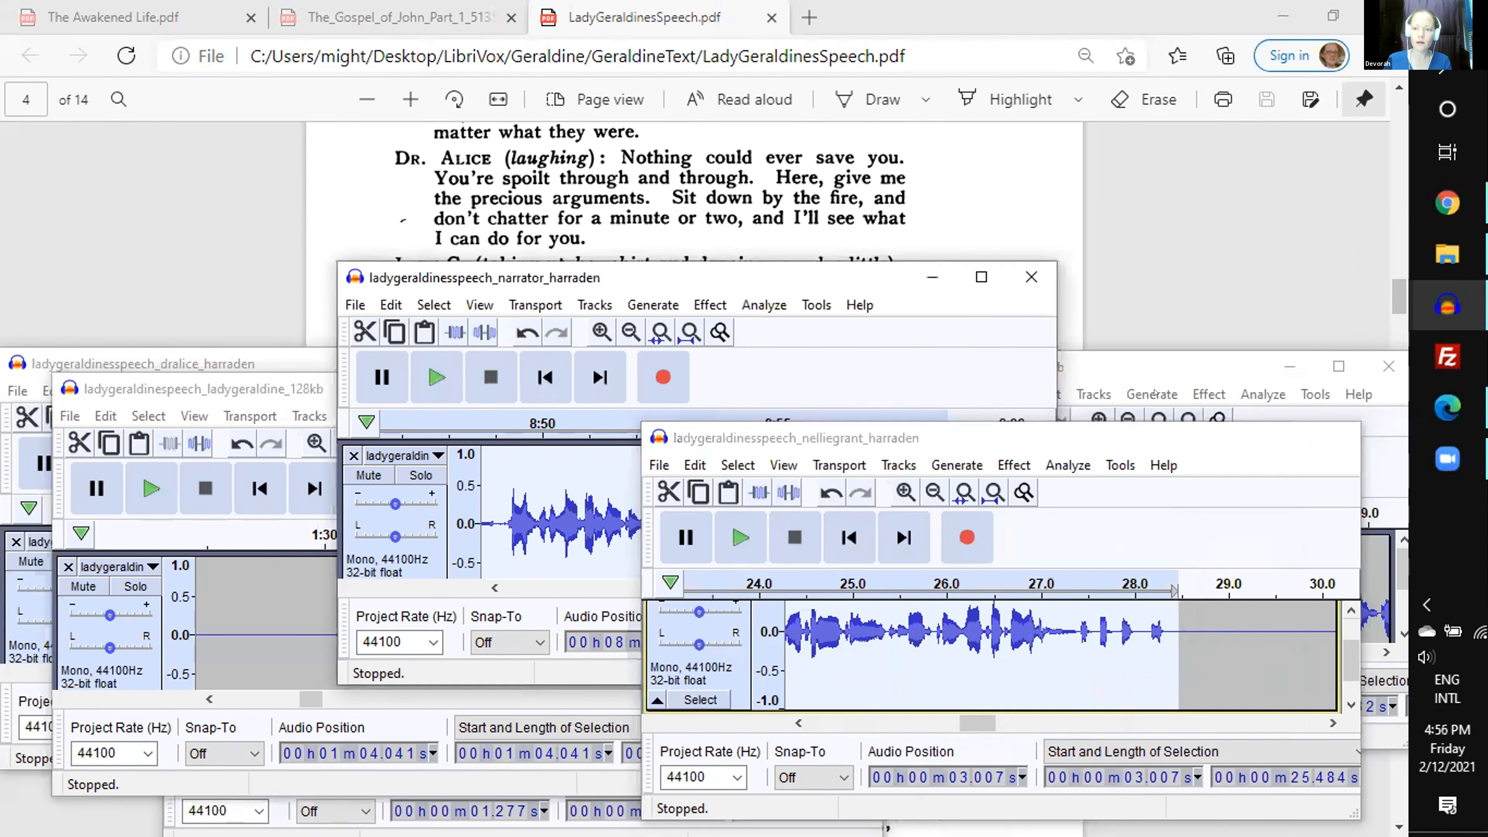
- Select the Hilda passage from about 4.63 s to 12.0 s and analyze its ReplayGain level
click(1236, 438)
click(1127, 369)
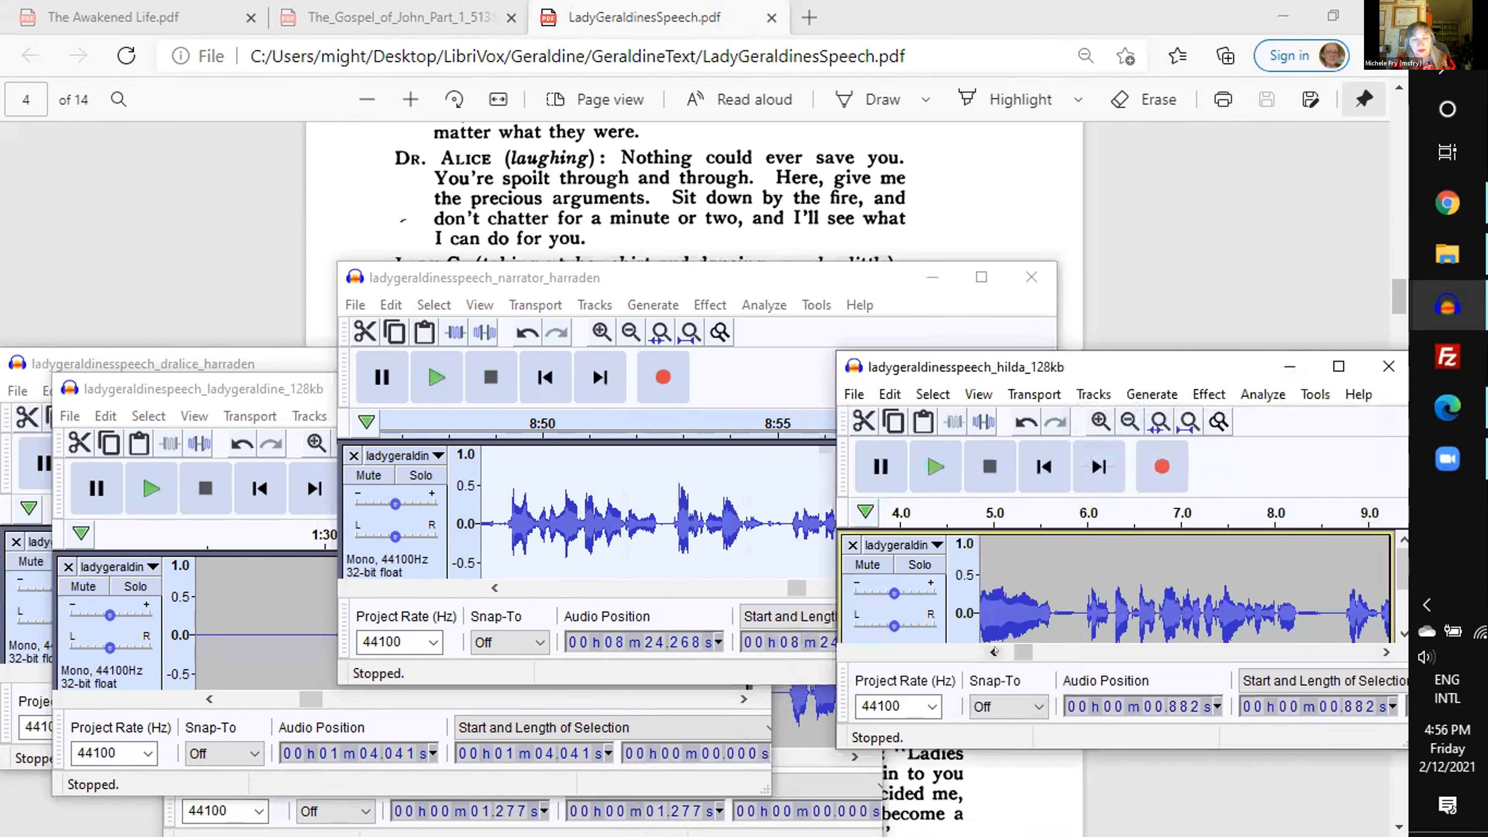
click(995, 652)
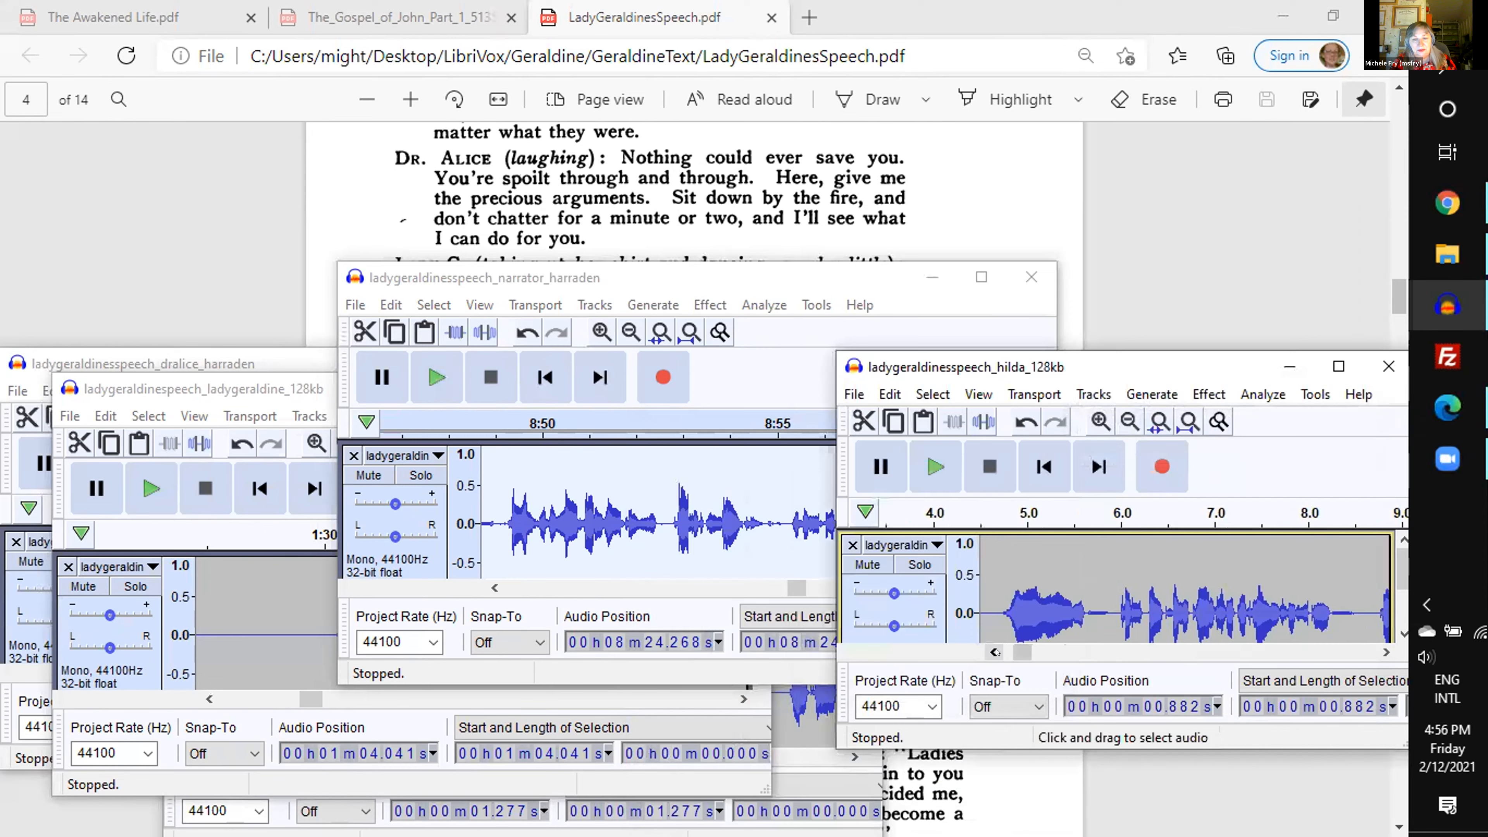
click(994, 652)
click(1385, 652)
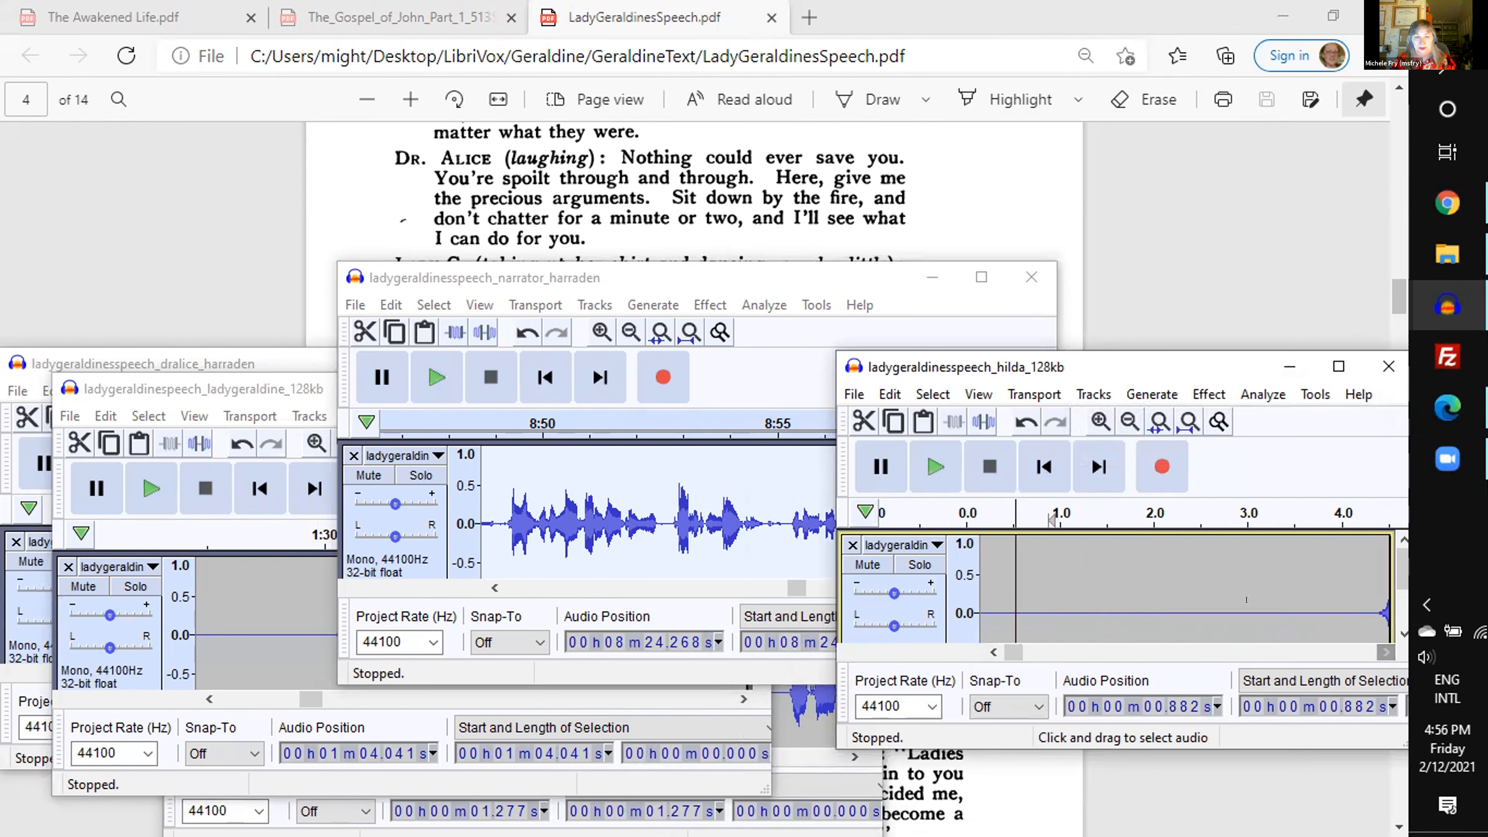
drag(1267, 617, 1108, 602)
scroll(1108, 602, down, 1)
key(ctrl+r)
click(1227, 614)
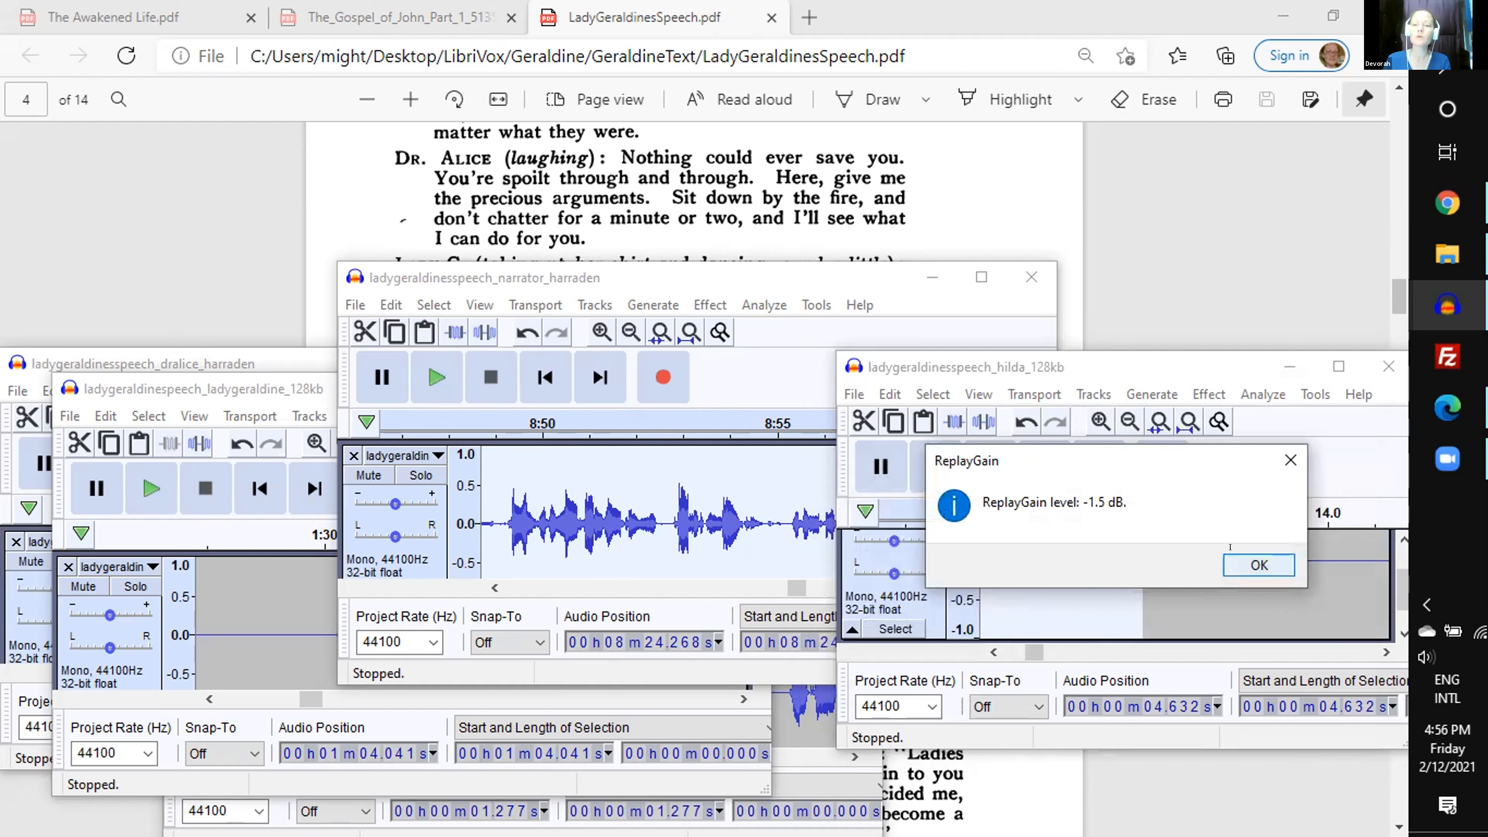
click(1233, 557)
- Select the Dr. Alice passage from about 27.49 s for 11.94 s and check its ReplayGain level
click(126, 356)
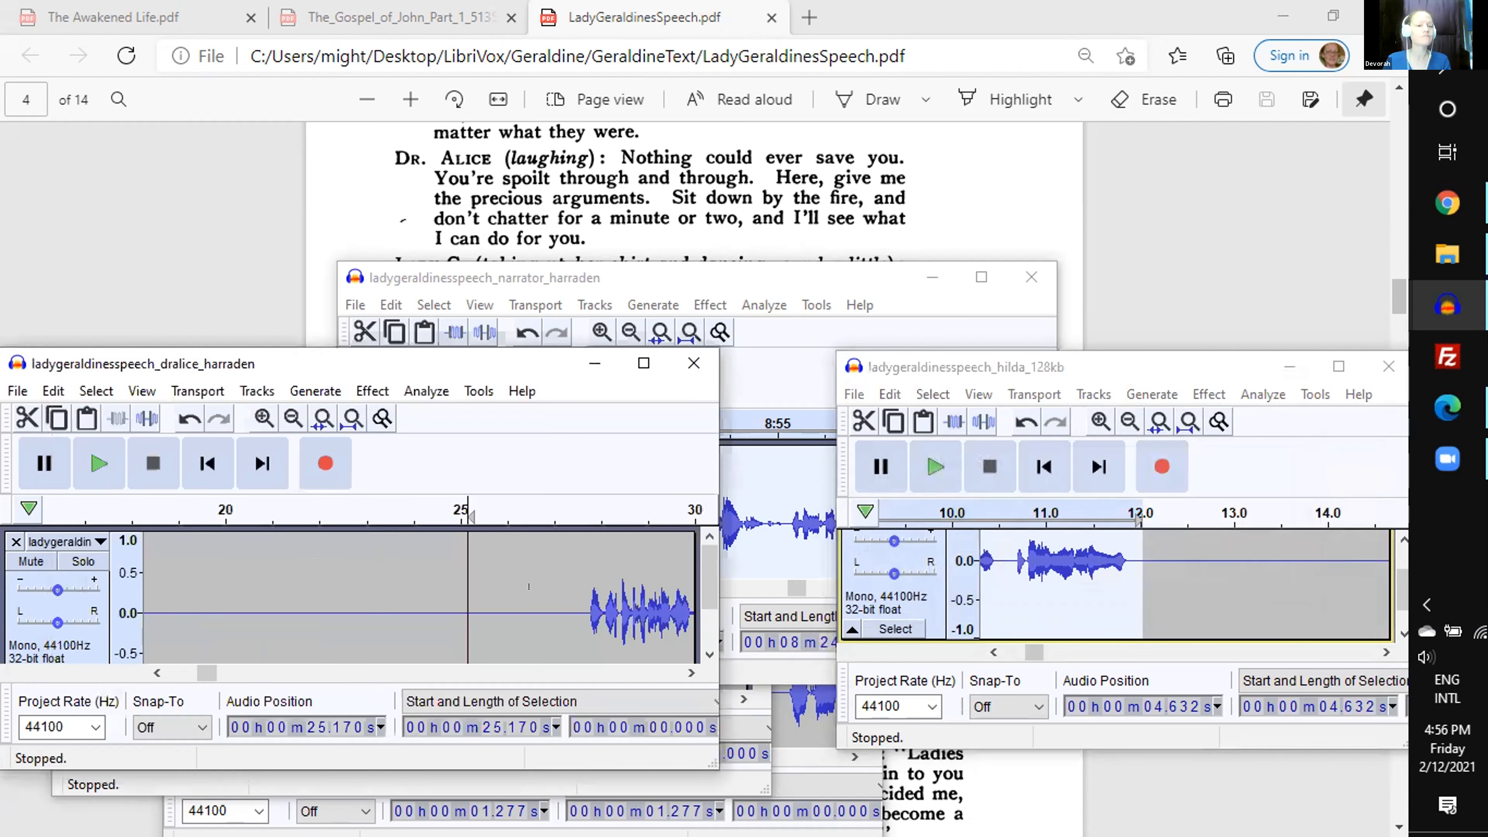
drag(577, 613, 482, 607)
key(ctrl+r)
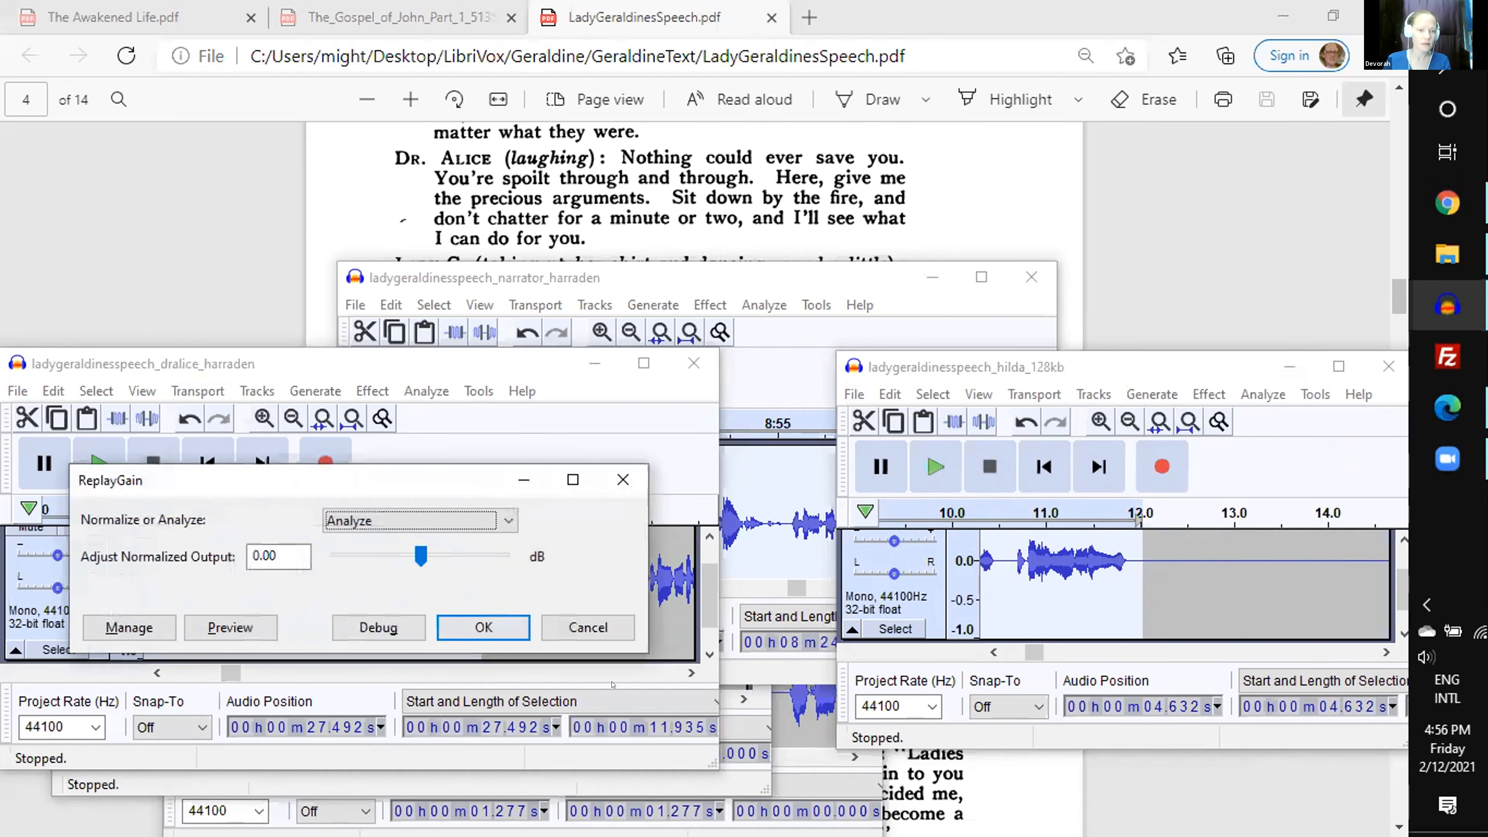
key(Escape)
- Select the Lady Geraldine passage from about 1 min 30.88 s for 6.78 s and analyze its ReplayGain level
click(339, 784)
drag(345, 622, 503, 647)
key(ctrl+r)
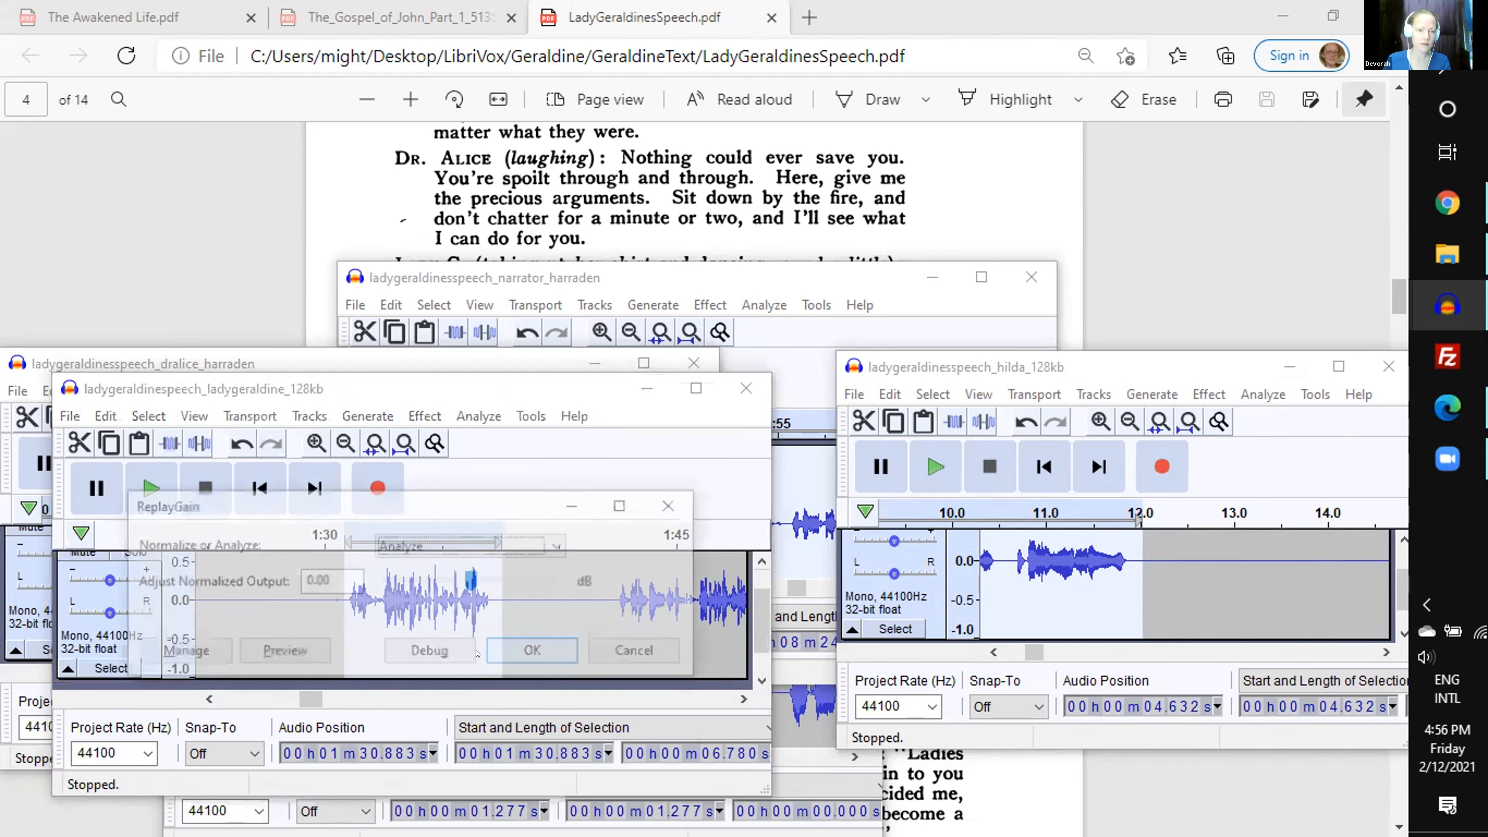
click(530, 650)
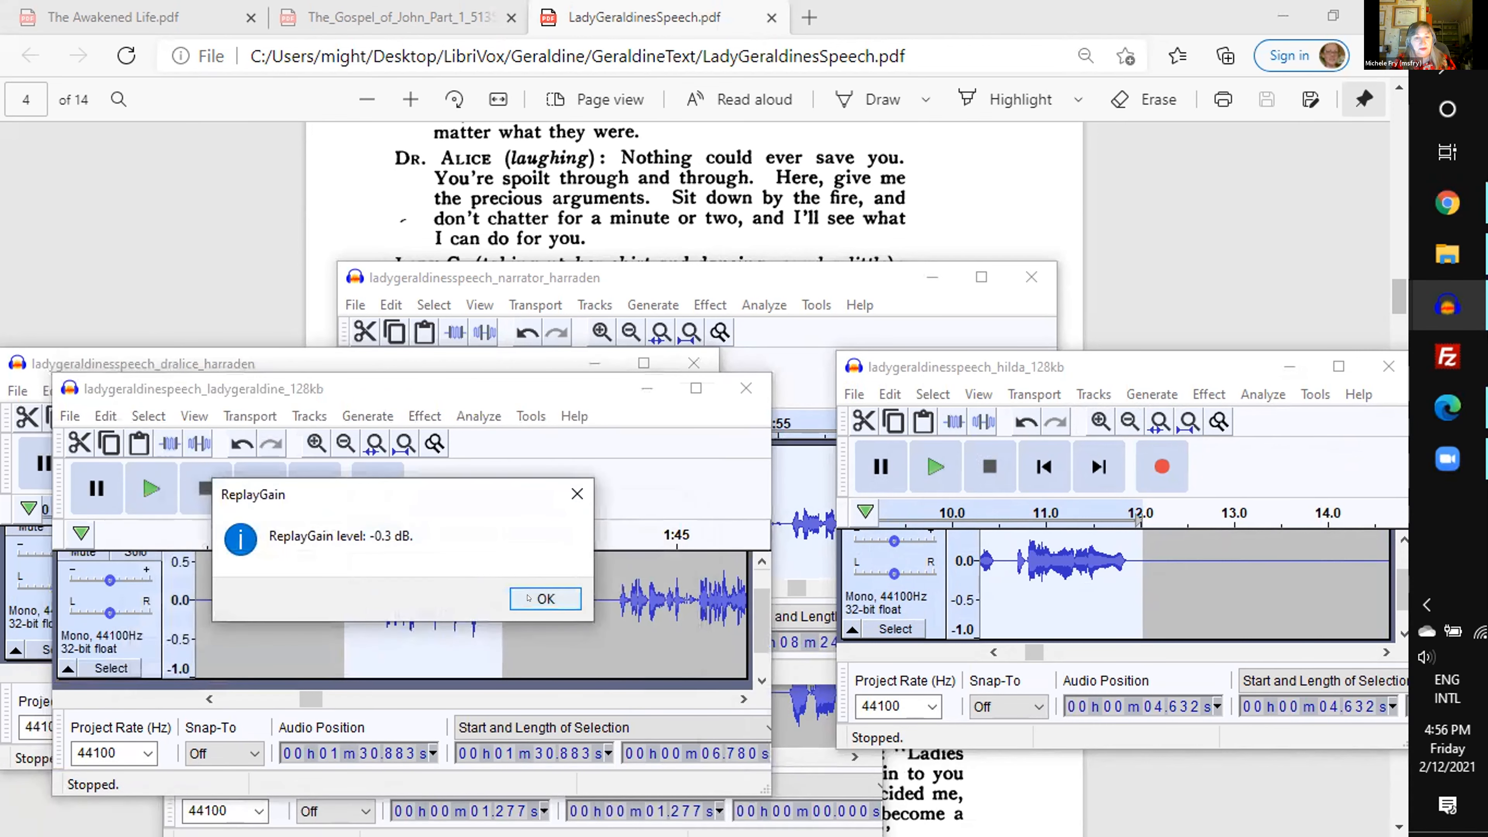
click(529, 598)
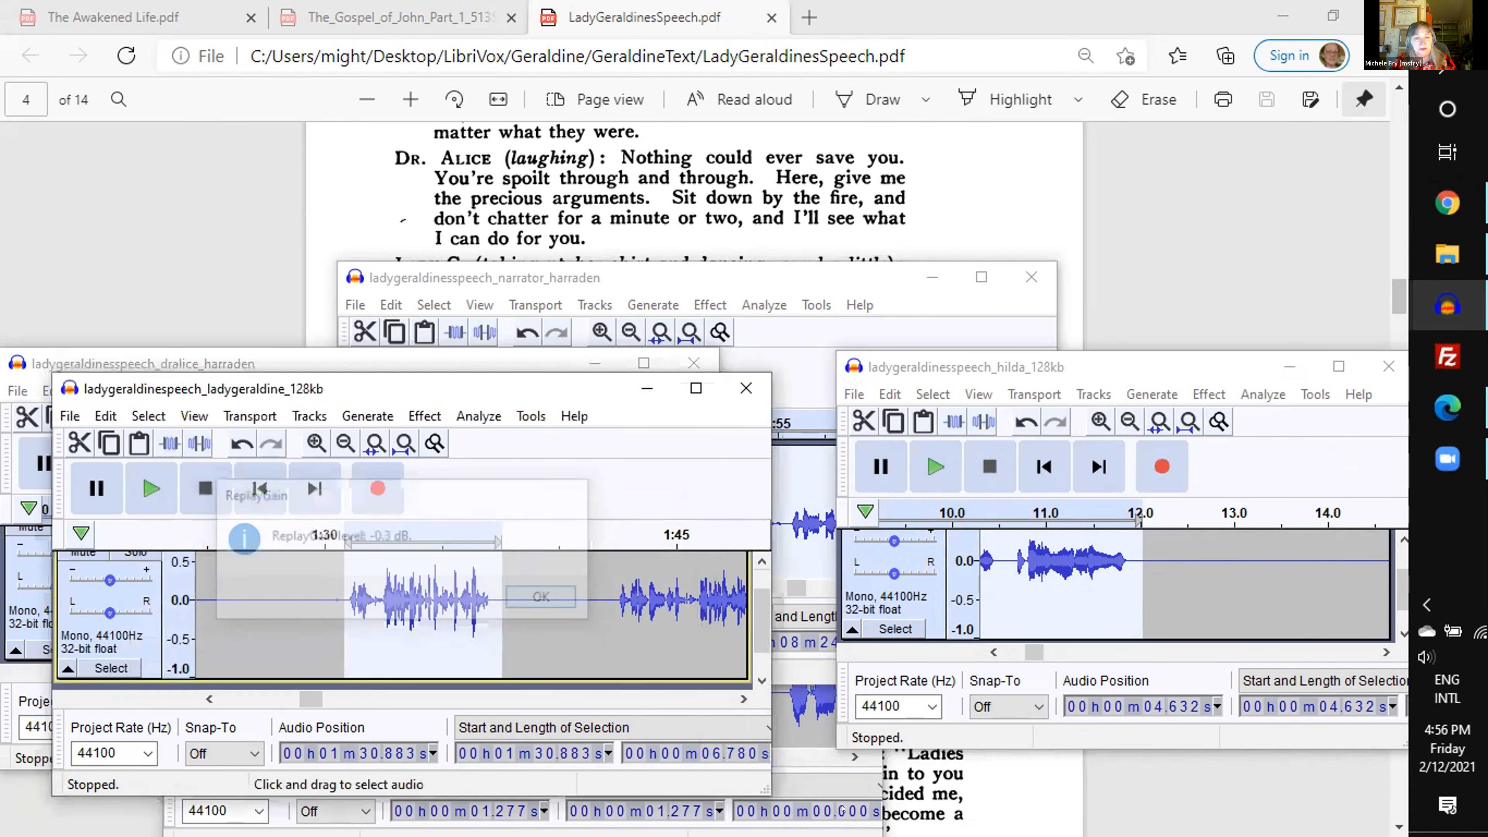
click(805, 783)
click(657, 586)
mouse_move(585, 686)
mouse_down()
mouse_move(1019, 703)
mouse_move(593, 666)
mouse_up()
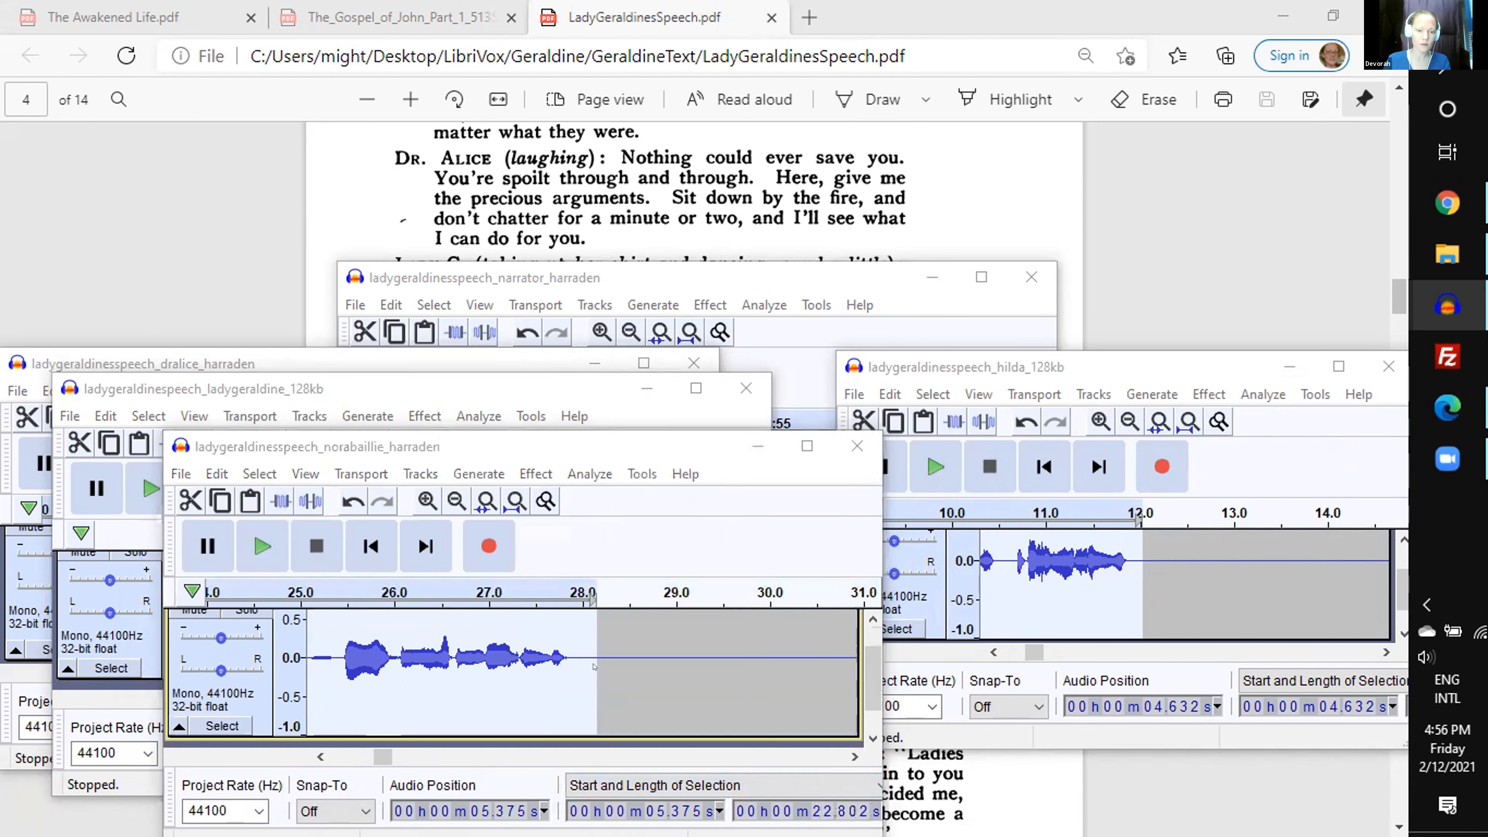
key(ctrl+r)
click(648, 711)
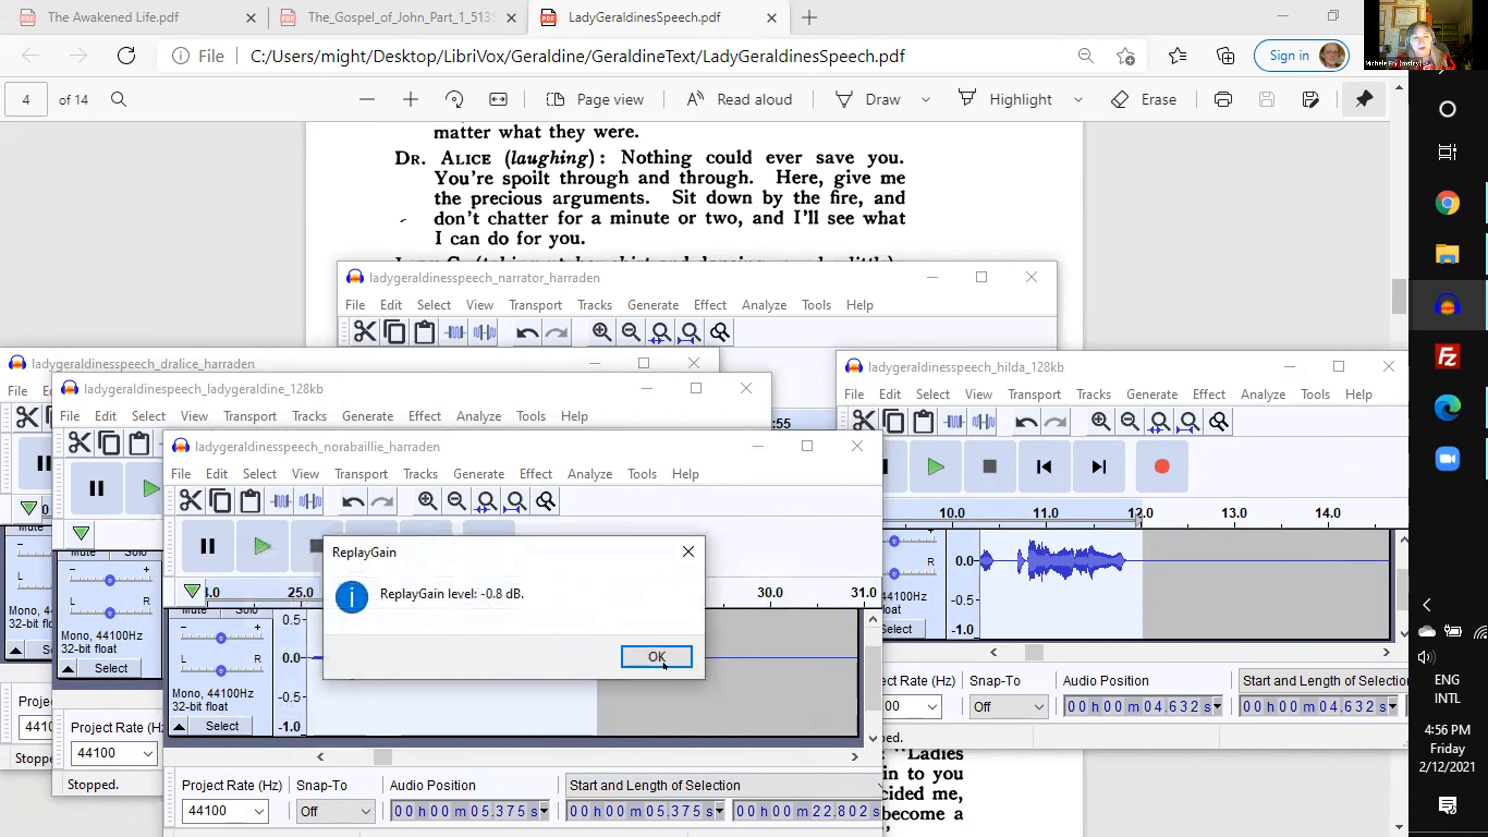
click(661, 661)
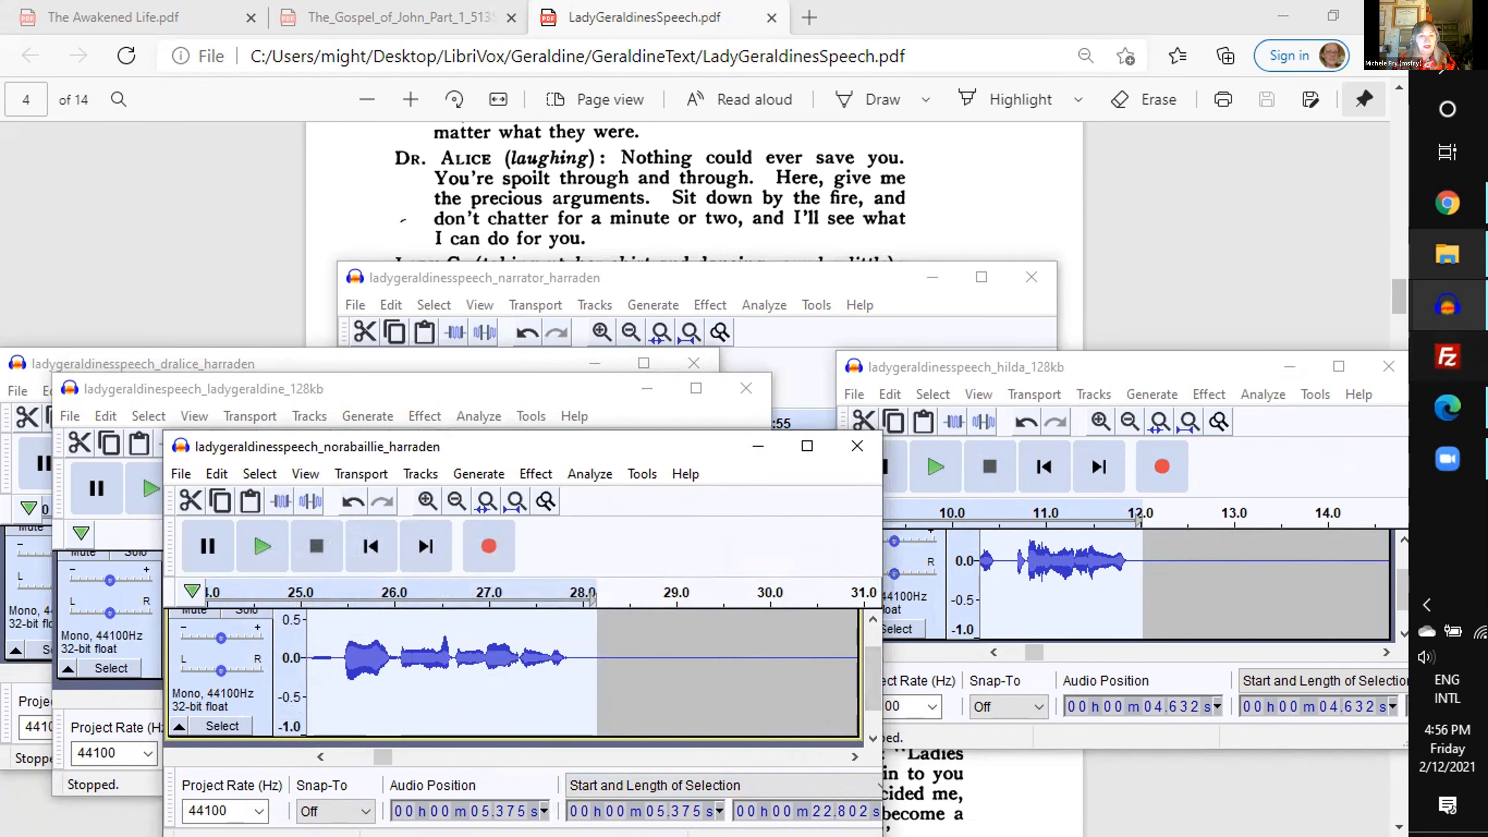
- Switch to the Nellie Grant recording, select its entire track, and amplify it by 1.5 dB
mouse_move(1451, 318)
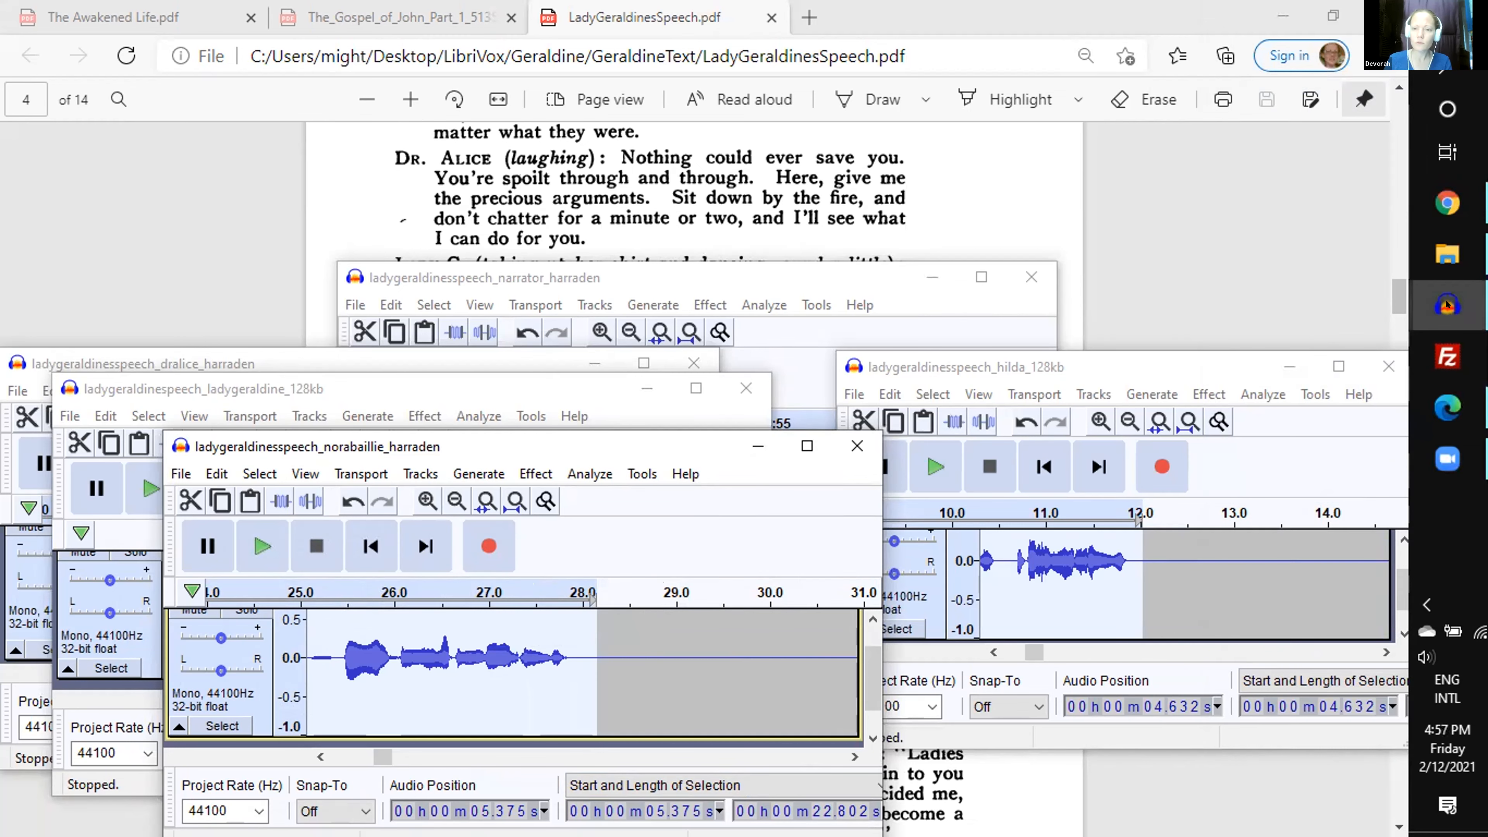
click(1447, 305)
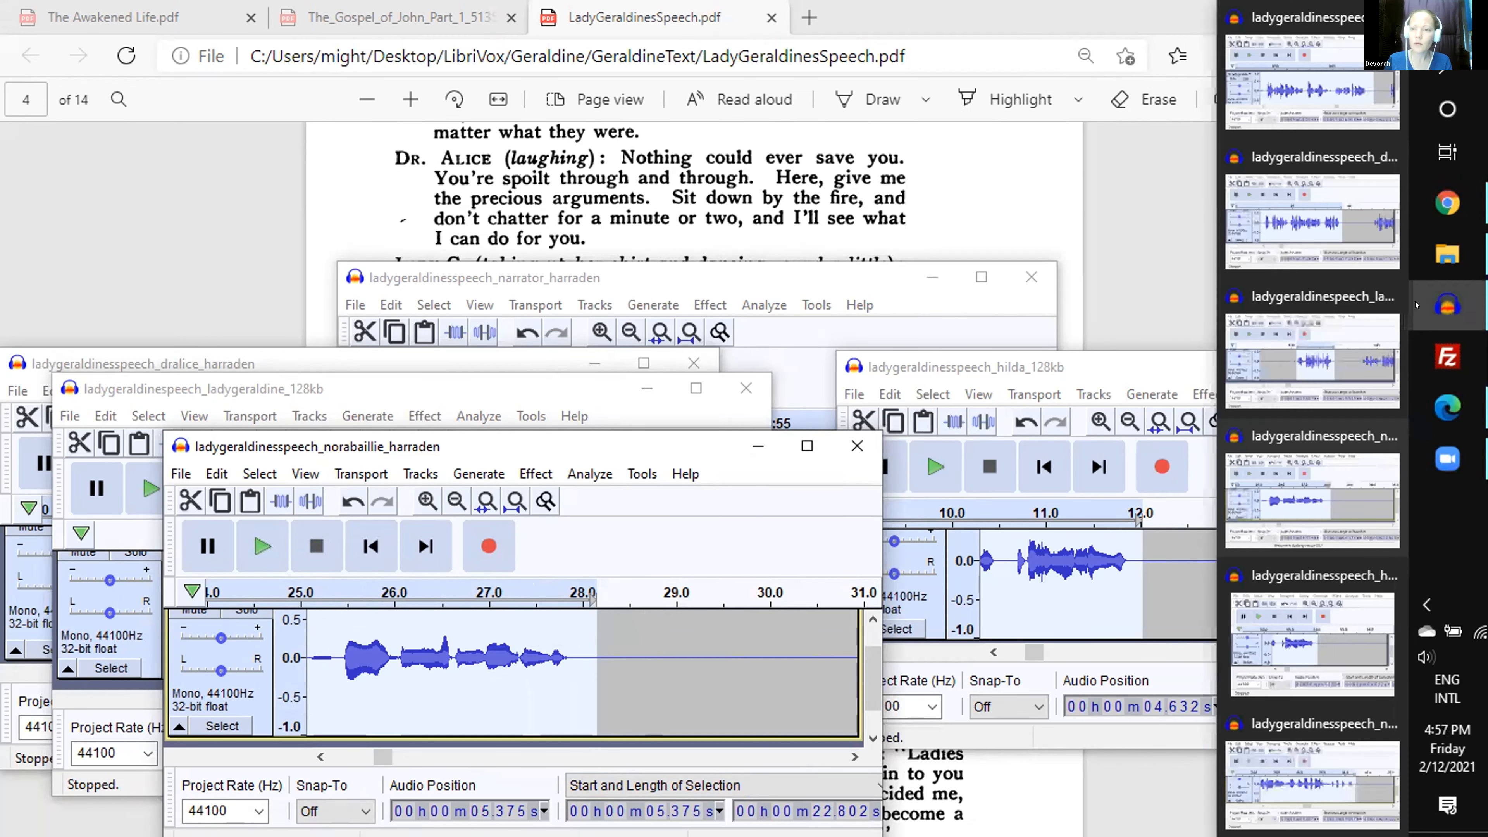
click(1308, 462)
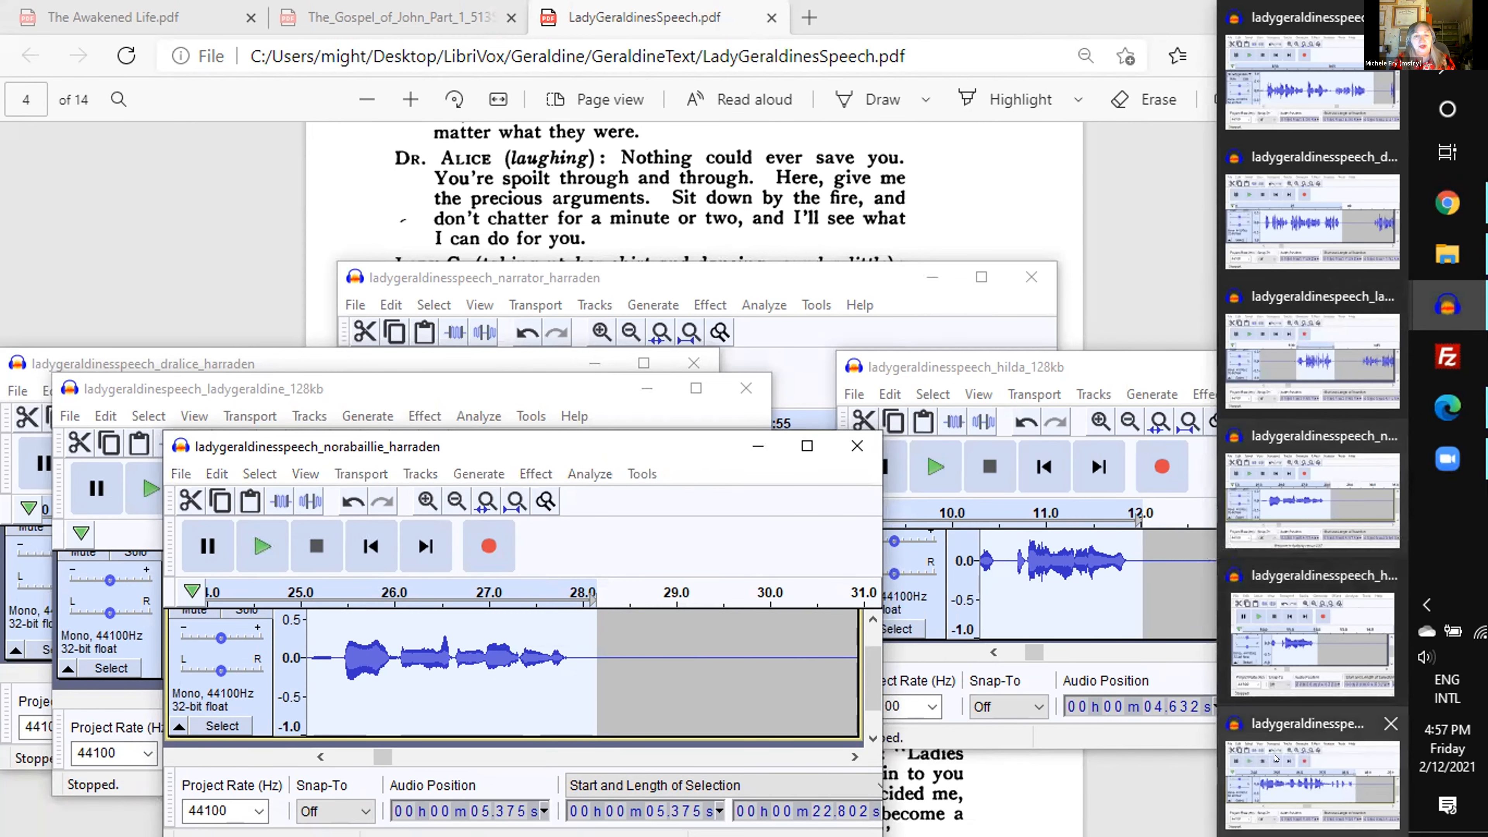
click(1276, 759)
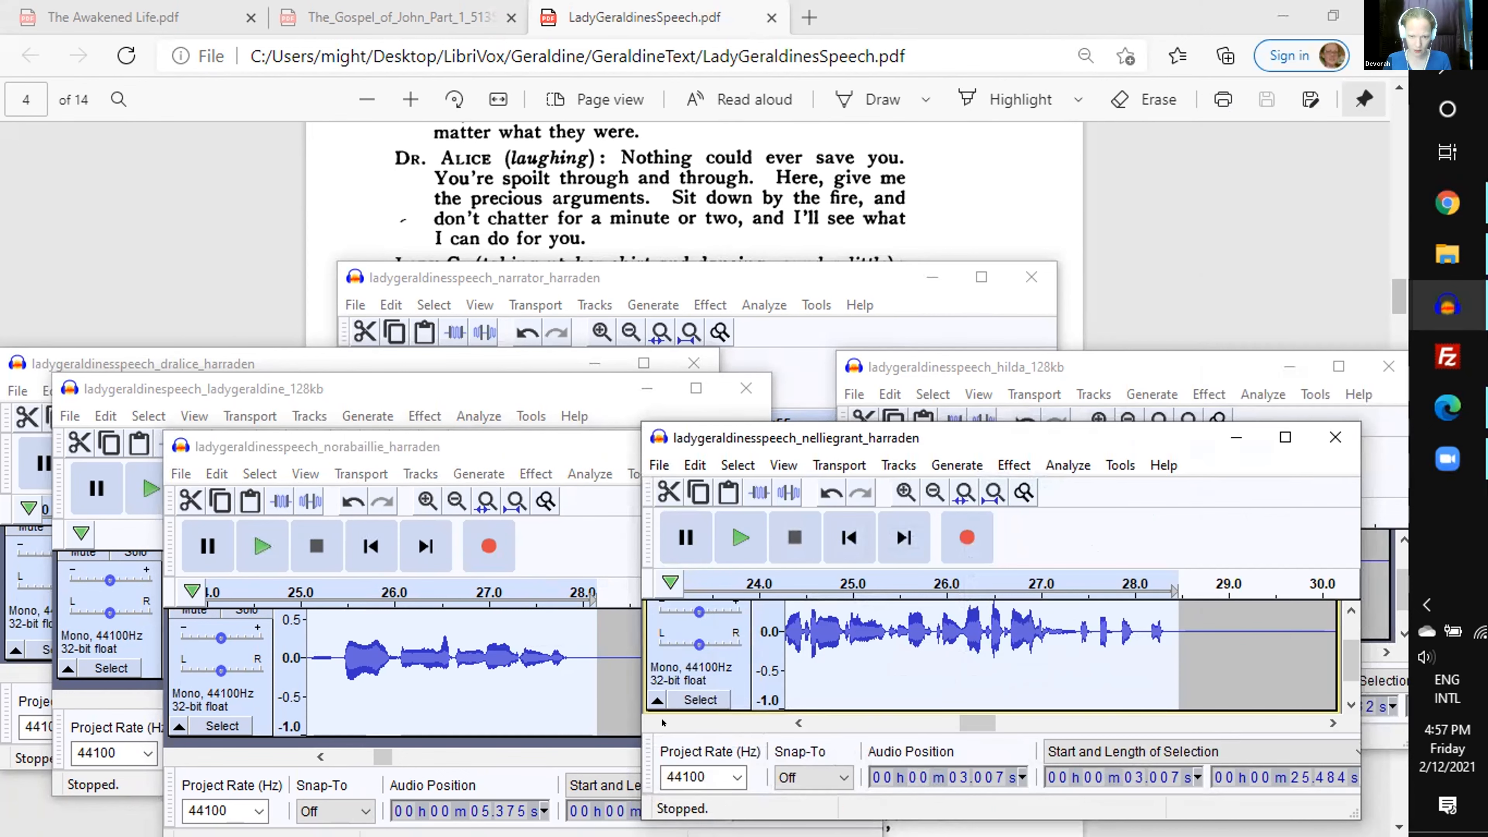
click(682, 700)
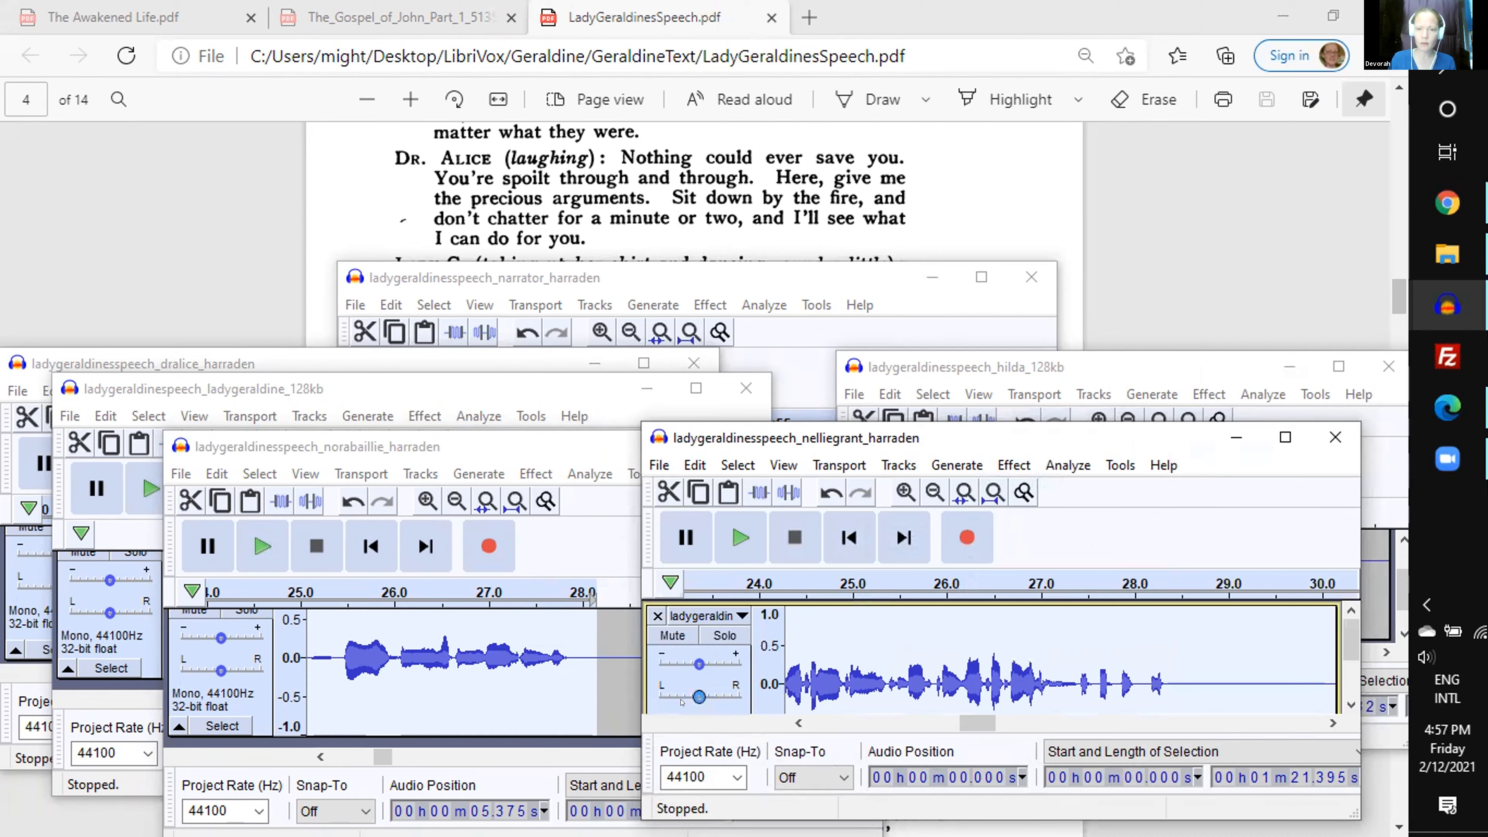
key(ctrl+alt+a)
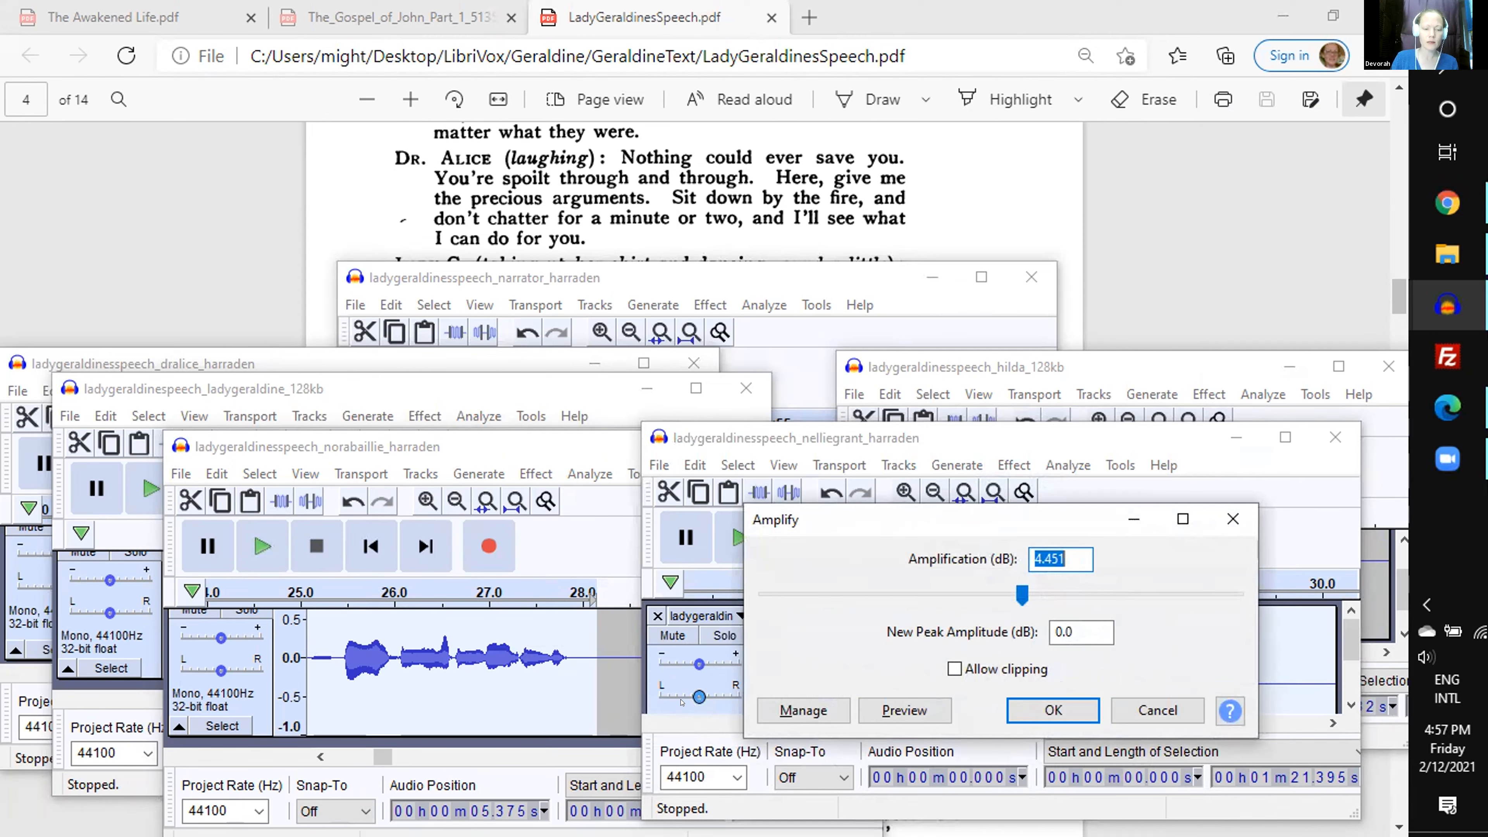
text(1.)
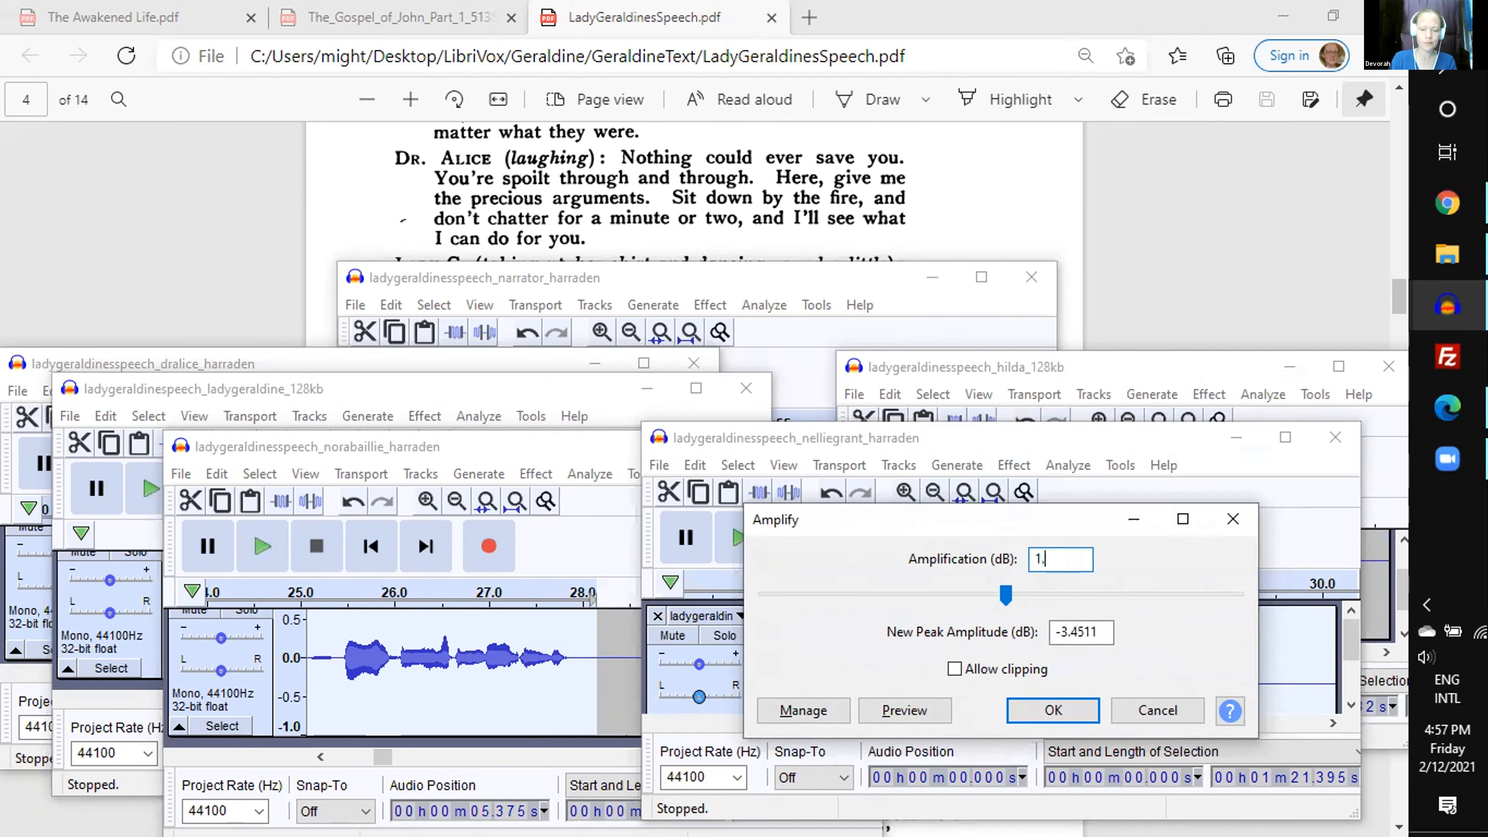
text(395)
key(Return)
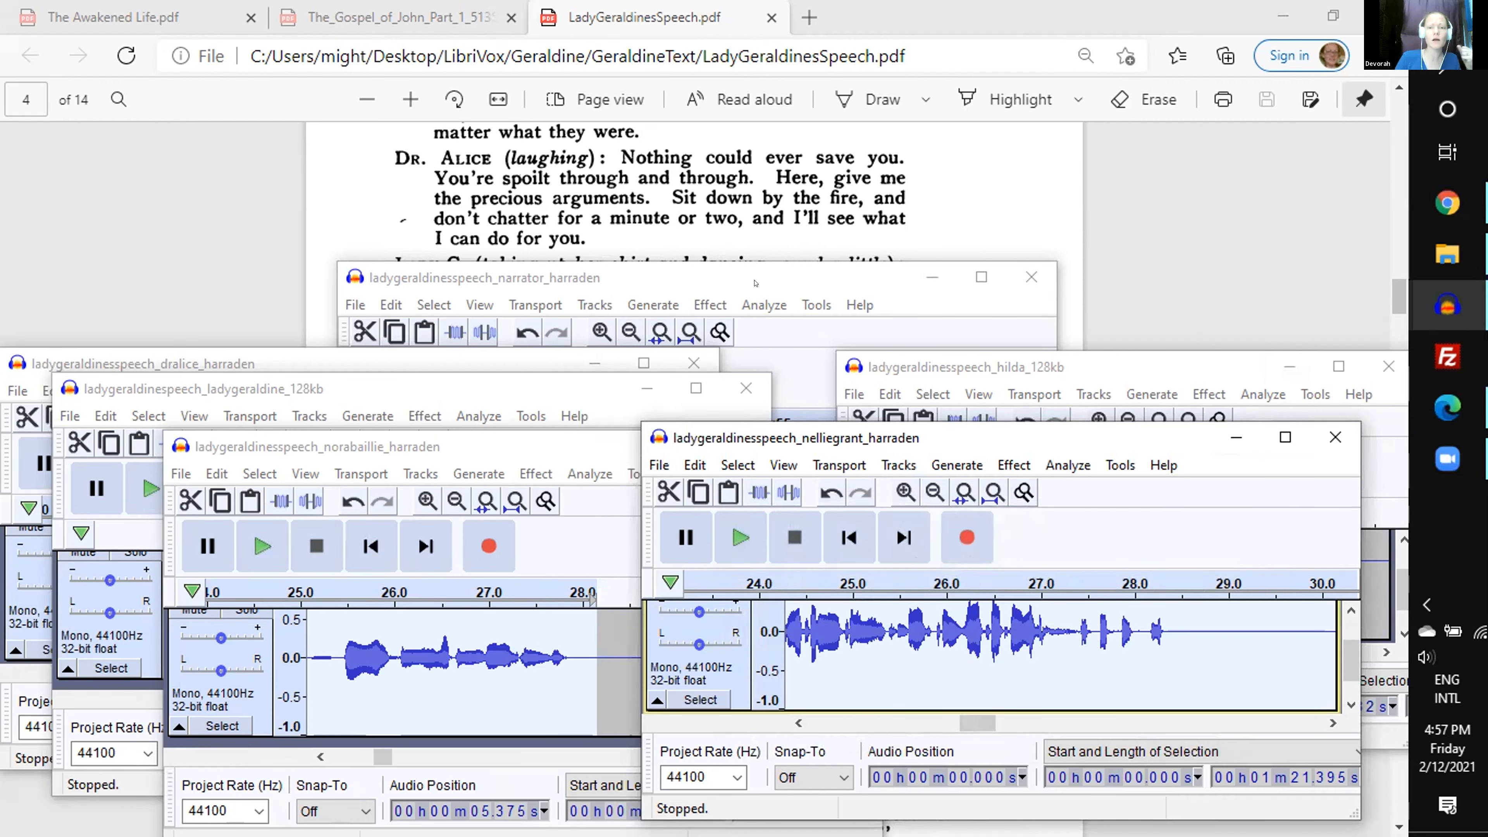
- Bring the narrator recording forward and examine the dialogue on pages 4 to 6 of the script PDF
click(755, 282)
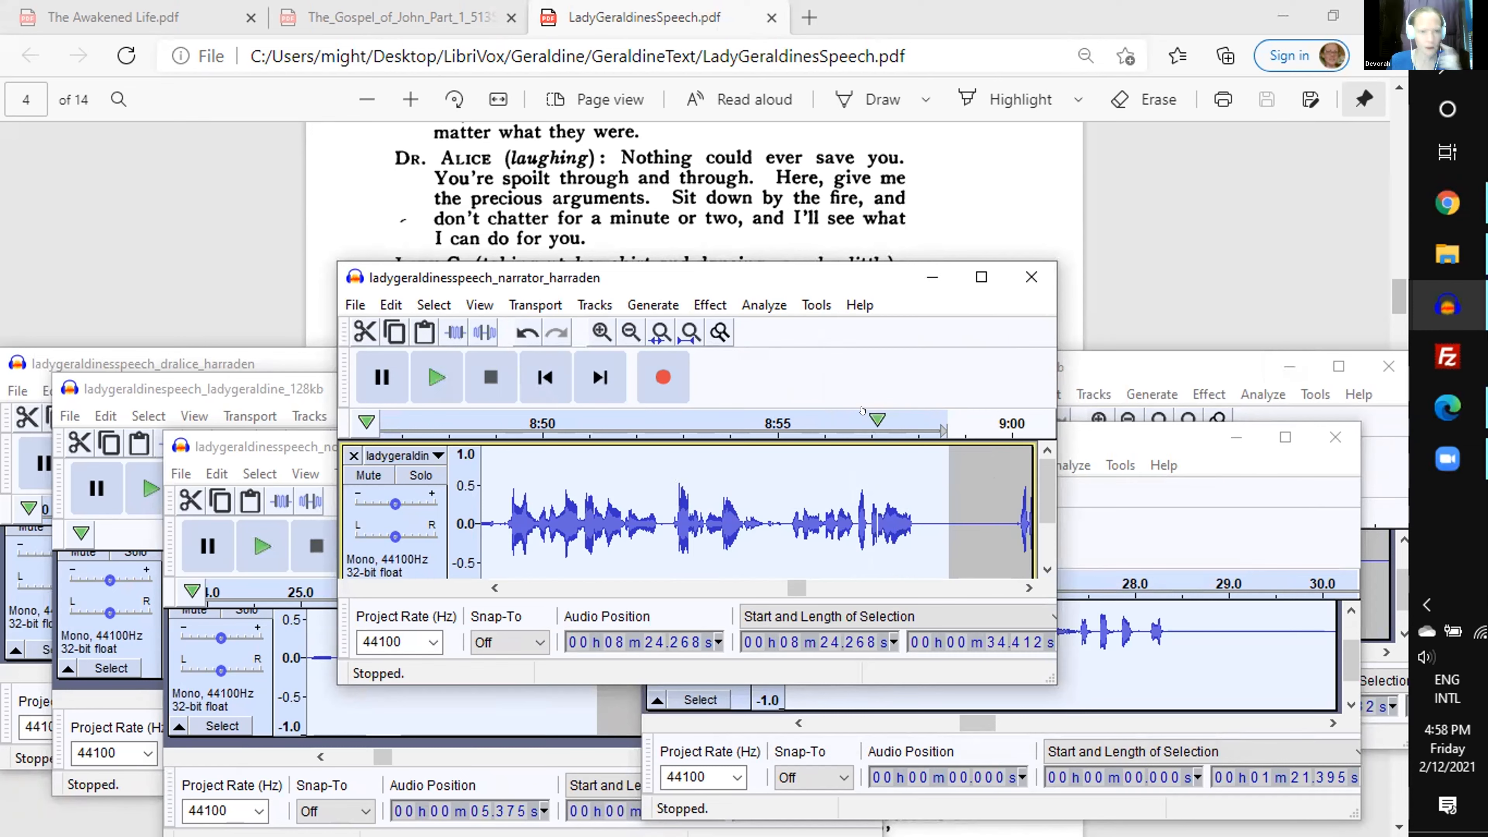
scroll(720, 145, down, 2)
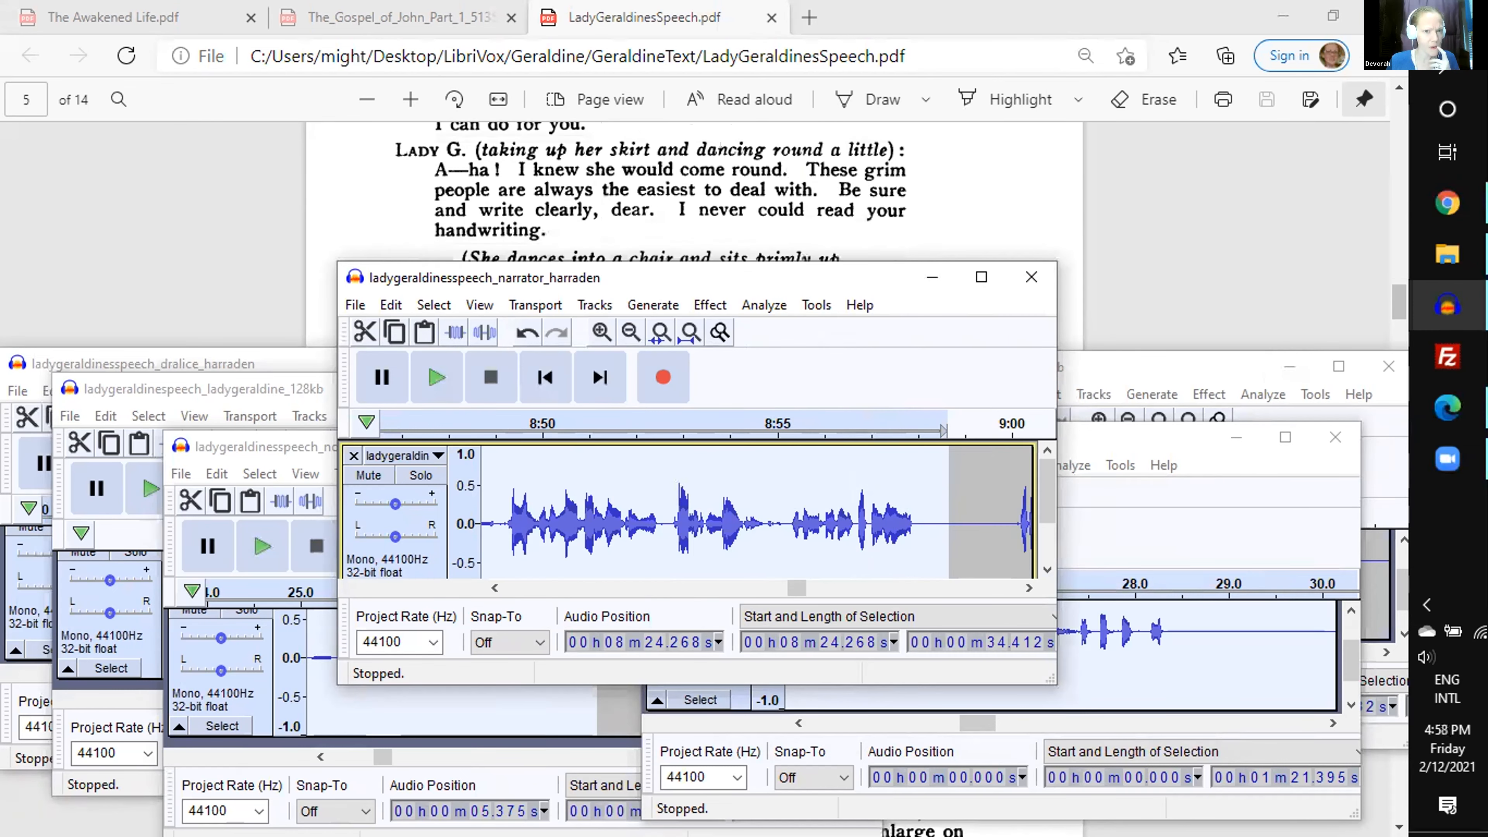
scroll(720, 145, down, 2)
scroll(720, 145, down, 10)
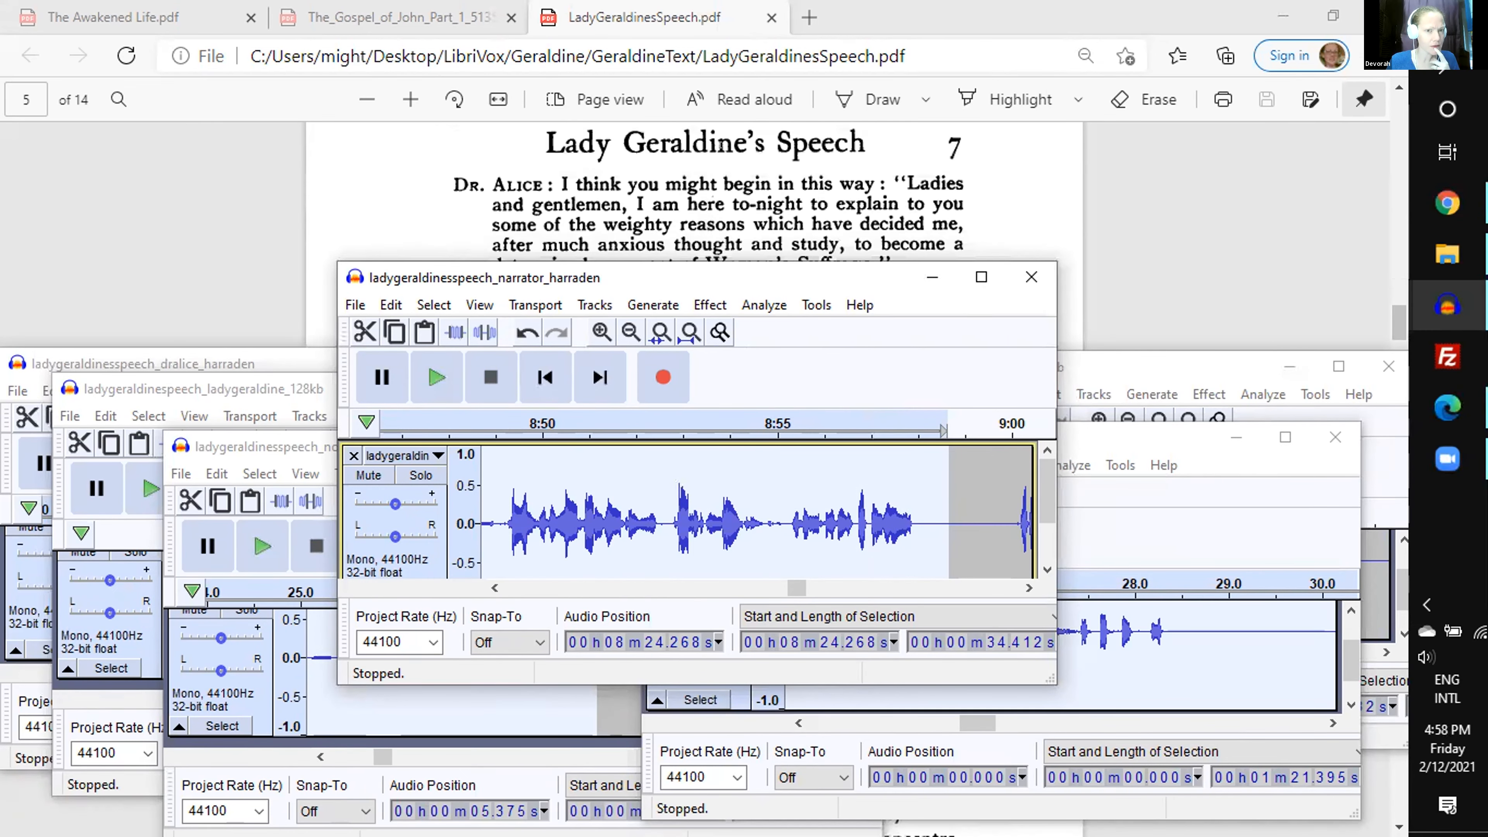
scroll(720, 145, down, 4)
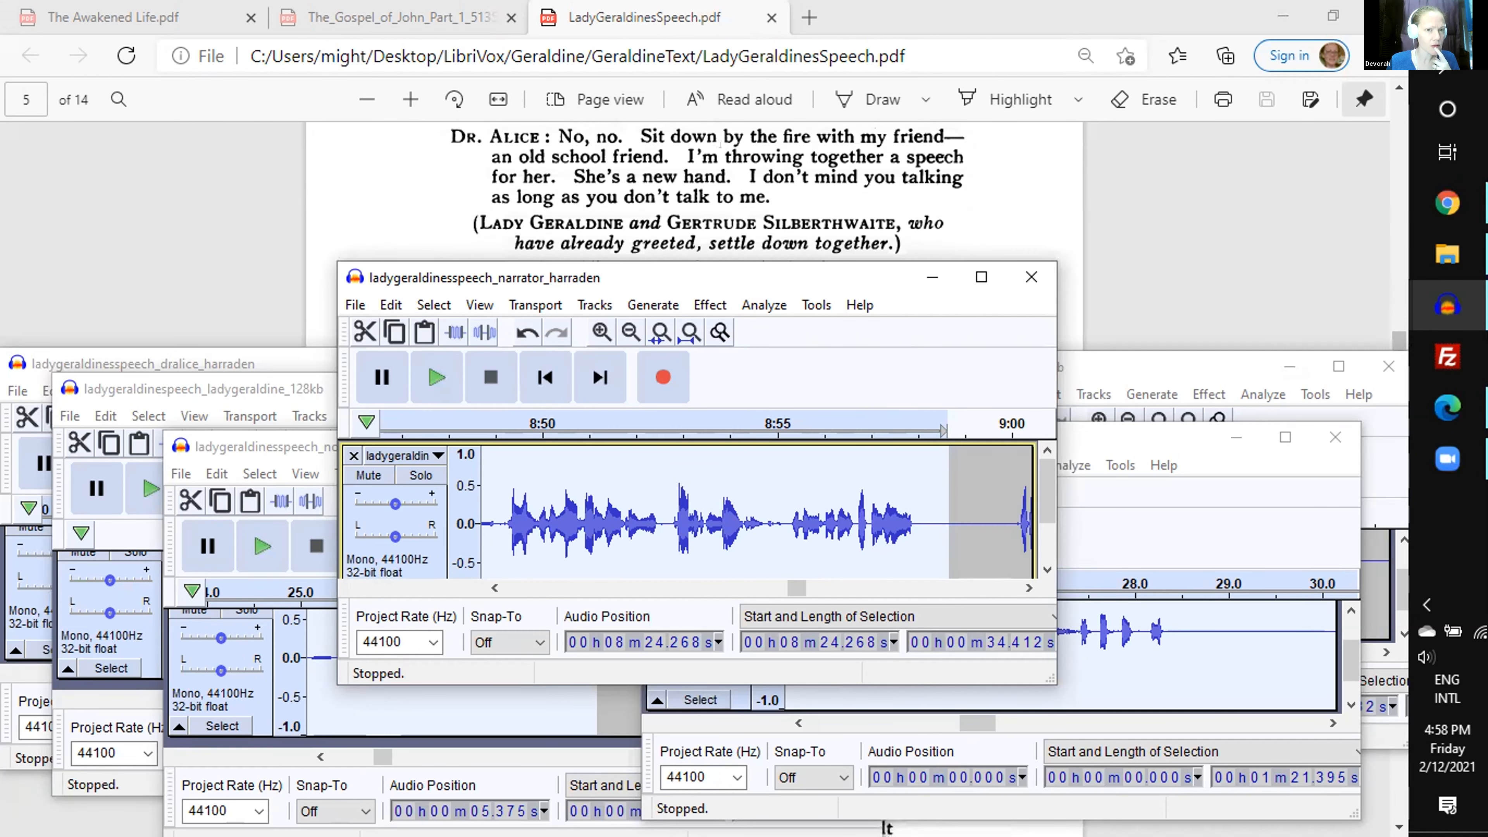
scroll(720, 144, down, 5)
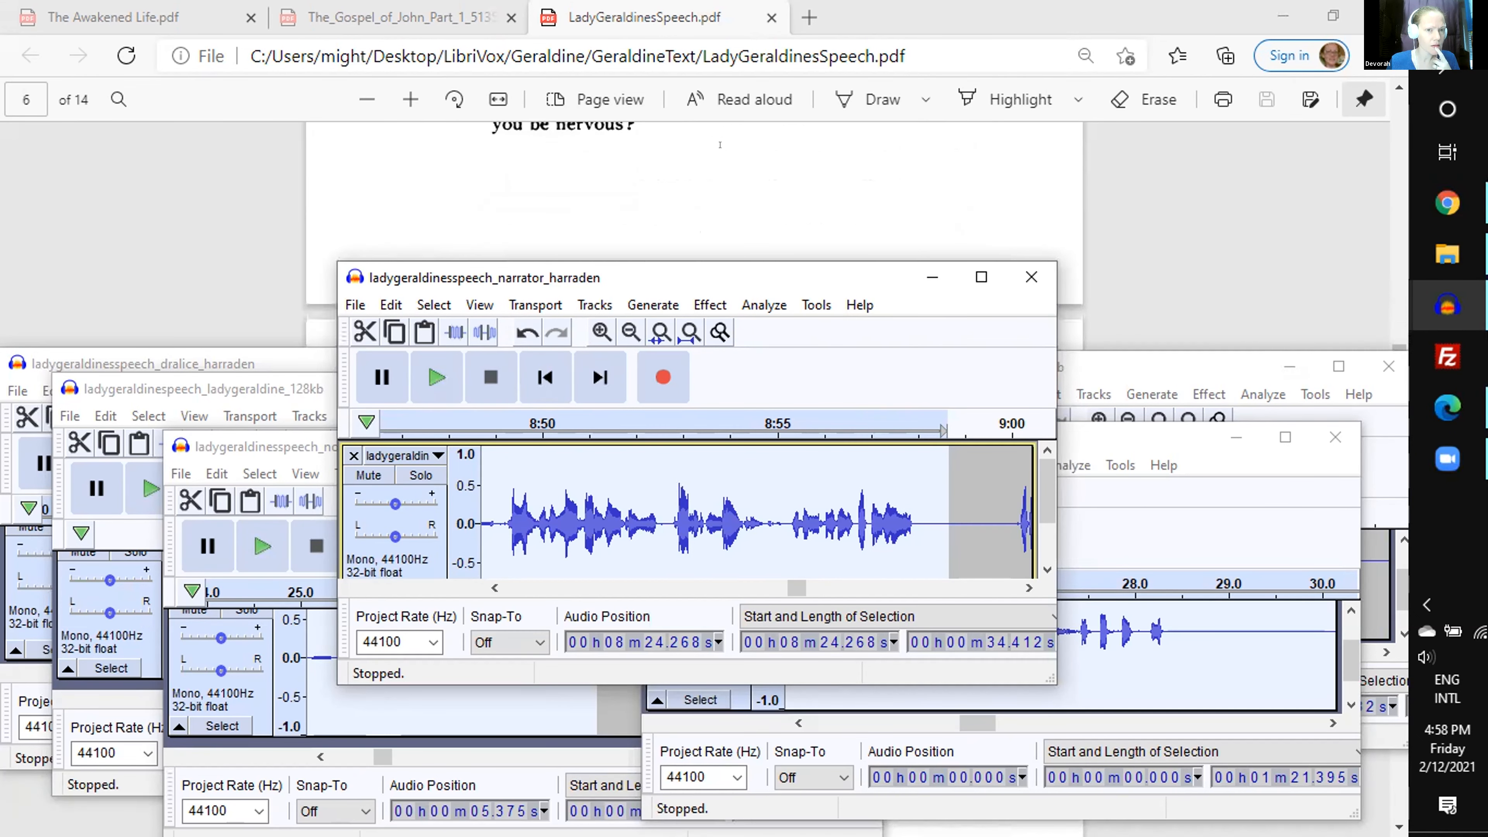
scroll(720, 145, up, 4)
scroll(720, 145, up, 6)
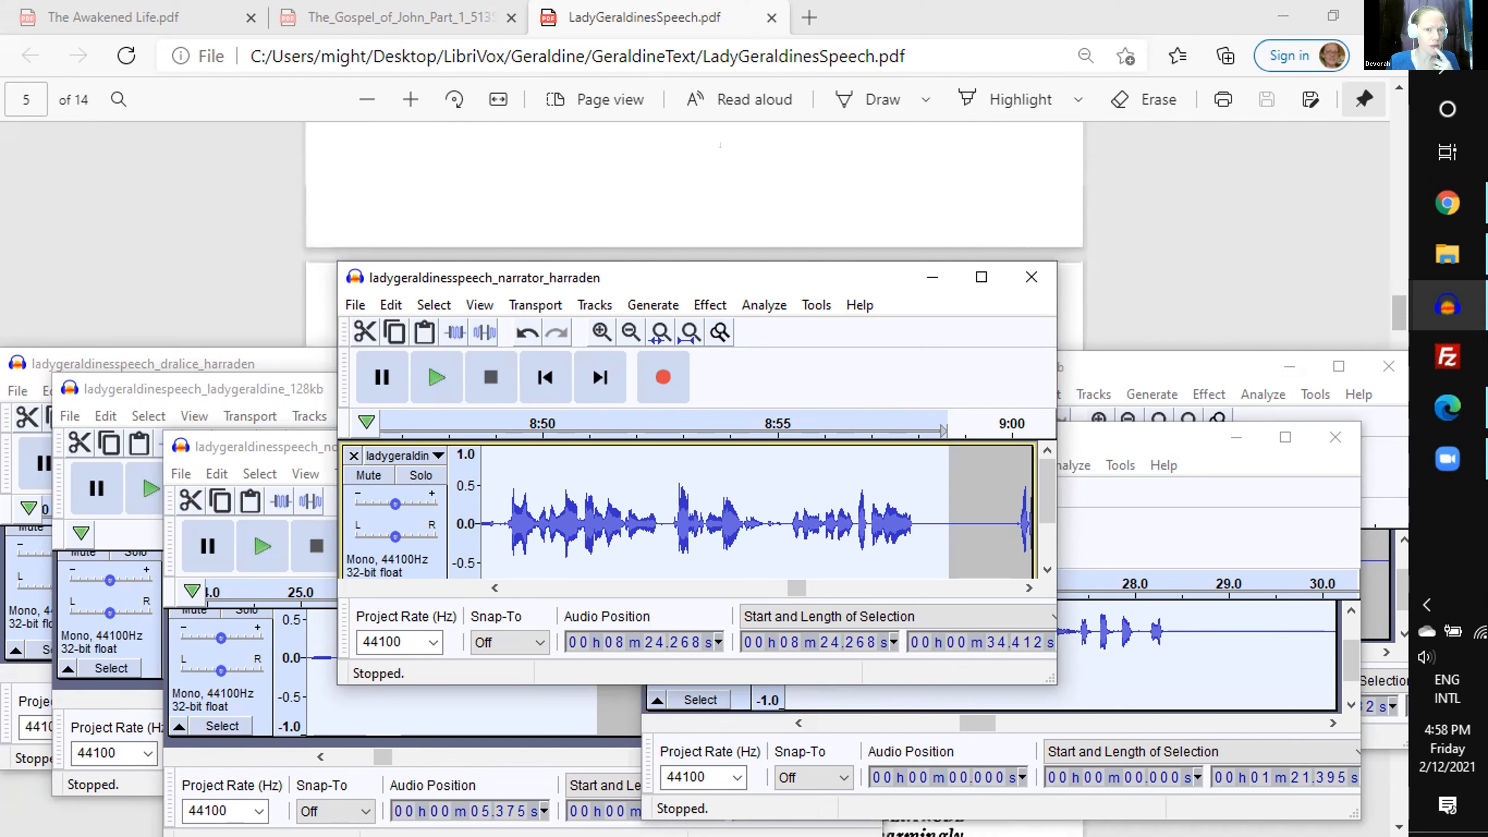
scroll(720, 145, up, 5)
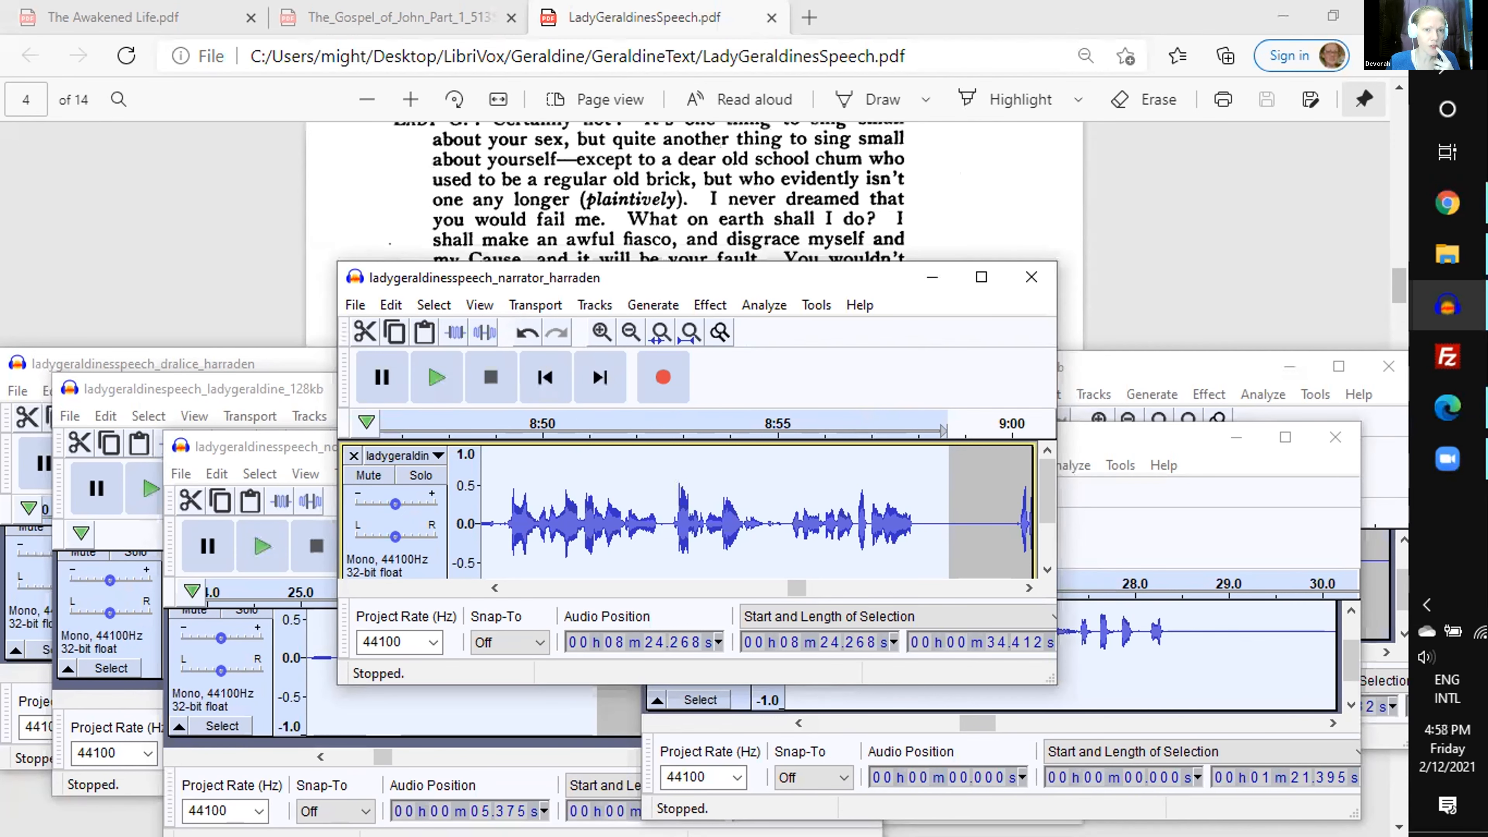
scroll(720, 145, up, 2)
scroll(680, 170, down, 2)
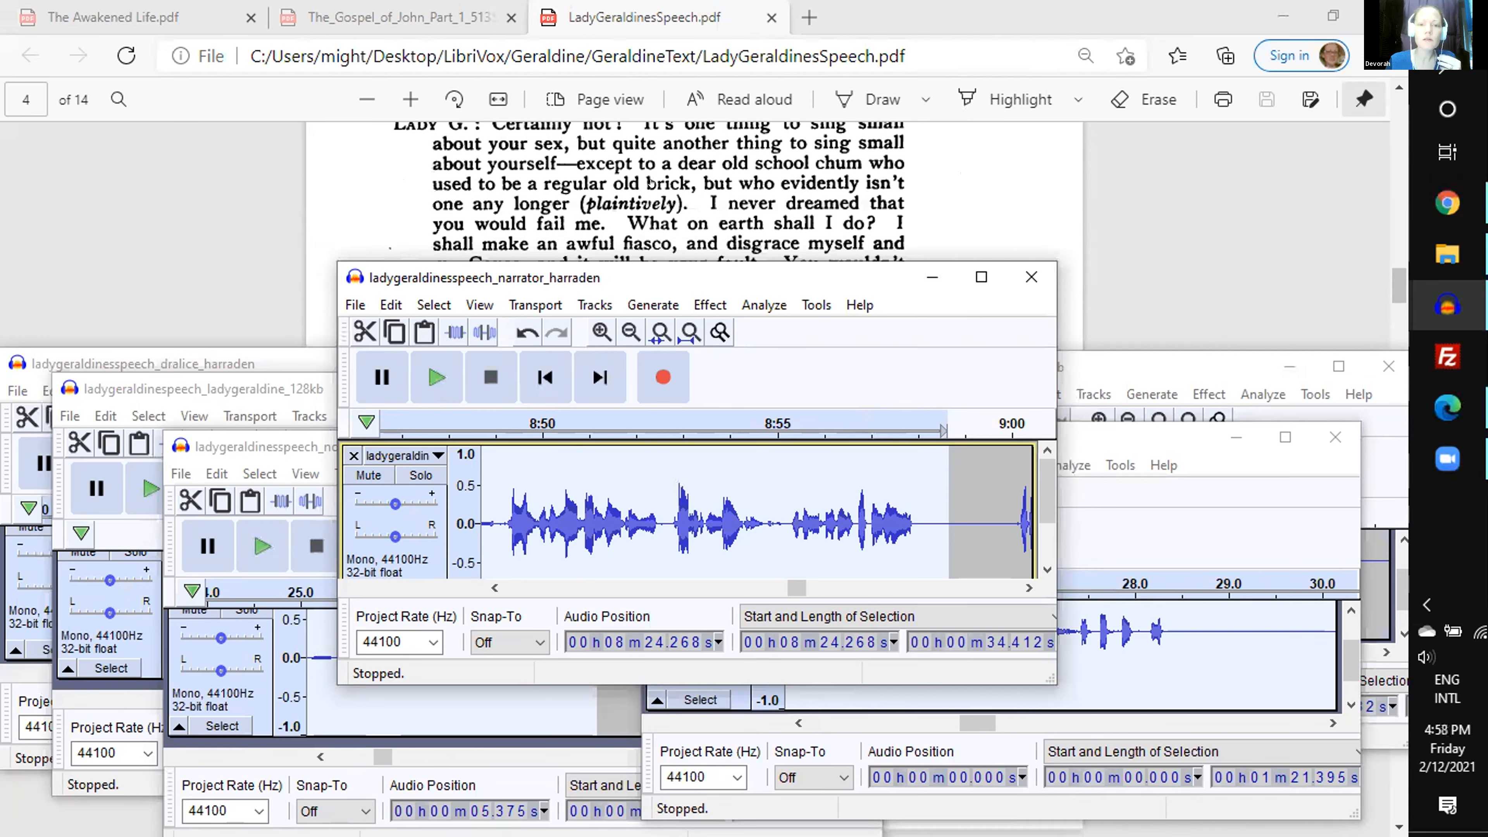
- Play the narrator recording around 9 min 1 s to check the line and place the insertion point at about 9 min 2.51 s
key(space)
key(space)
scroll(650, 195, down, 4)
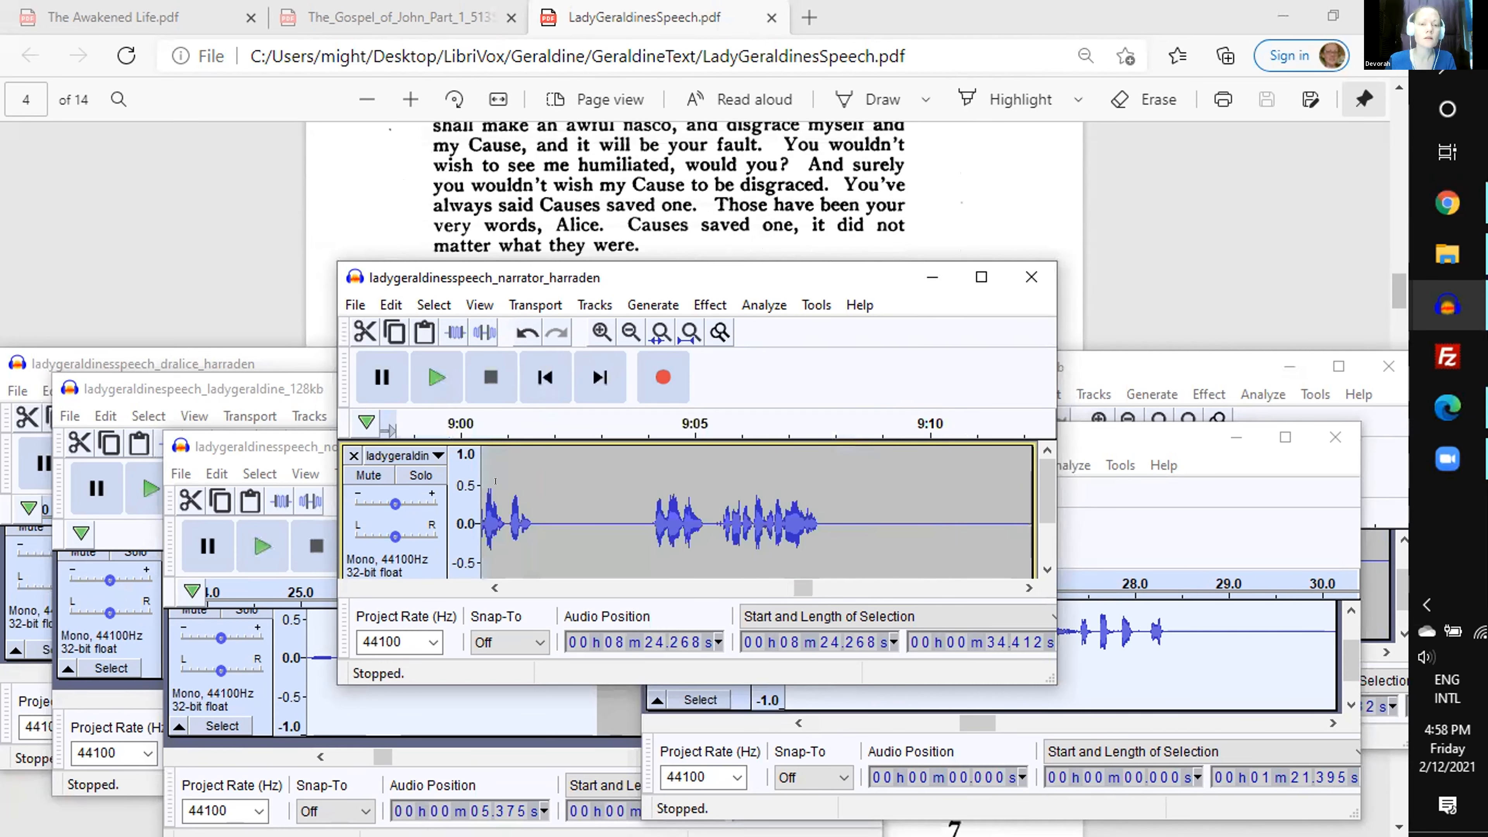
click(494, 587)
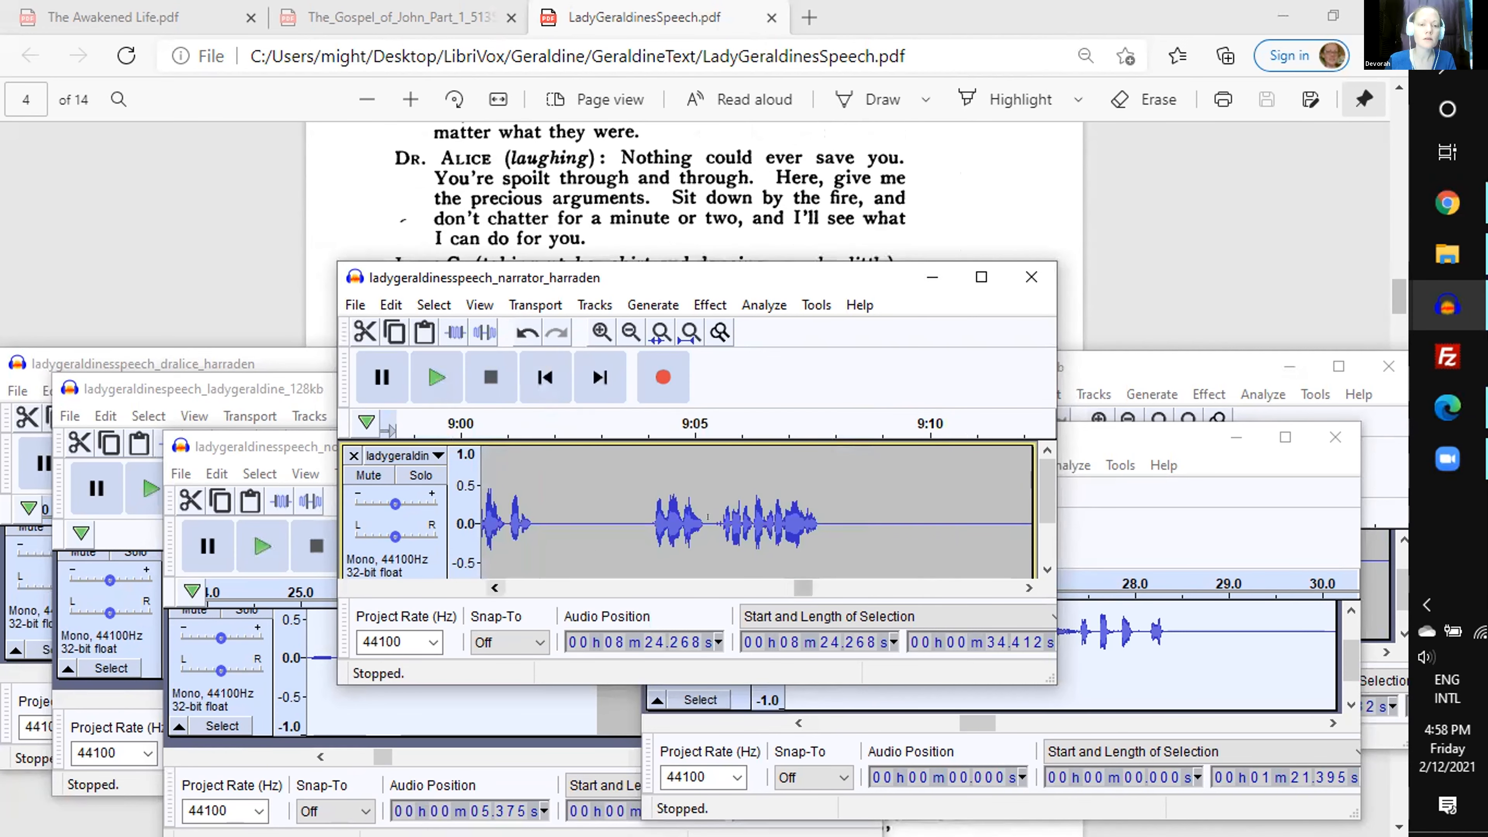
click(678, 425)
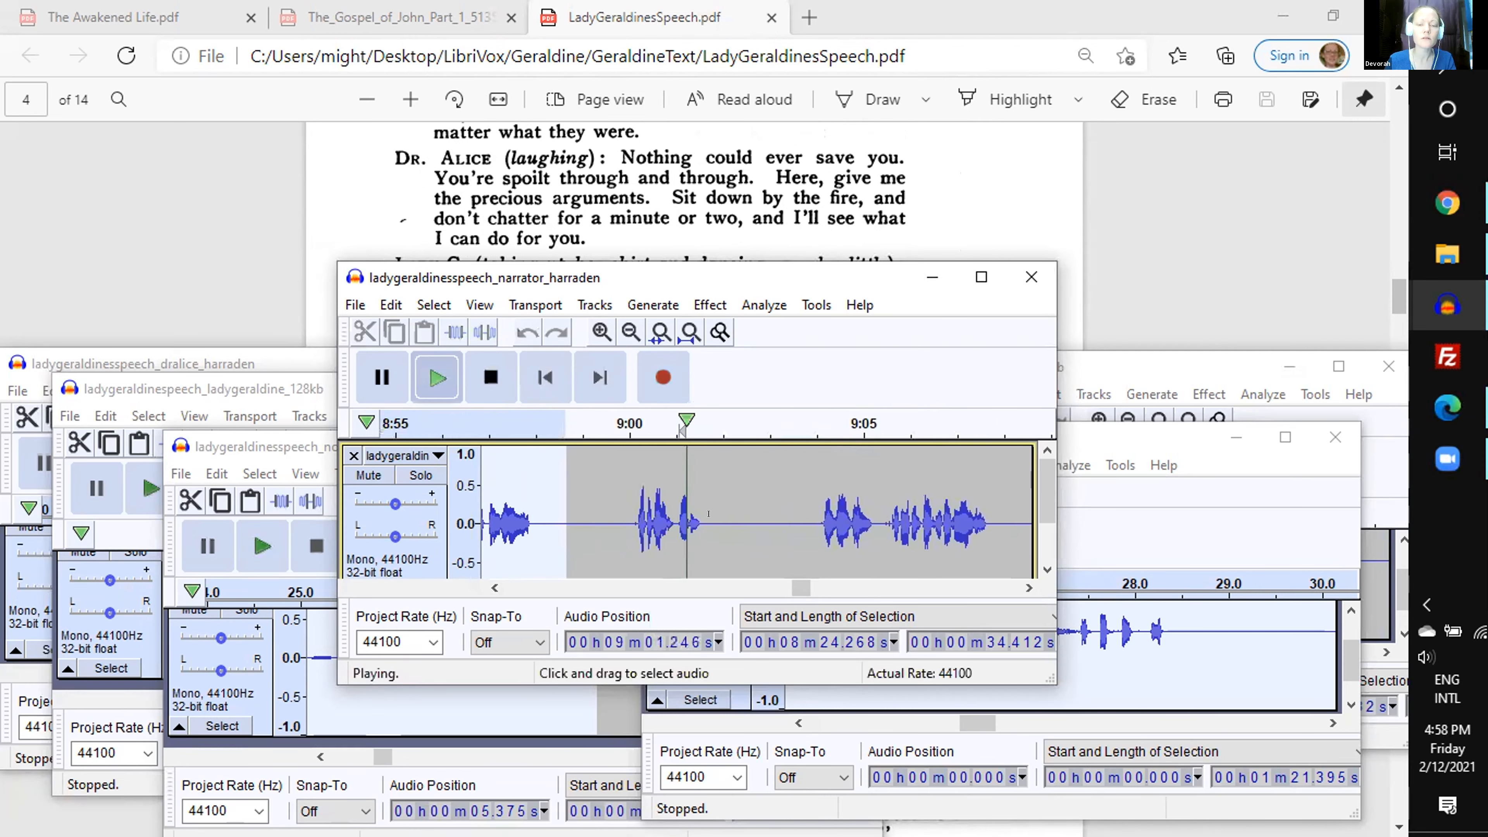
key(space)
click(748, 493)
- Preview the 11.94 s Dr. Alice passage starting at 27.49 s, cut it, and paste it at the narrator recording's insertion point
click(176, 364)
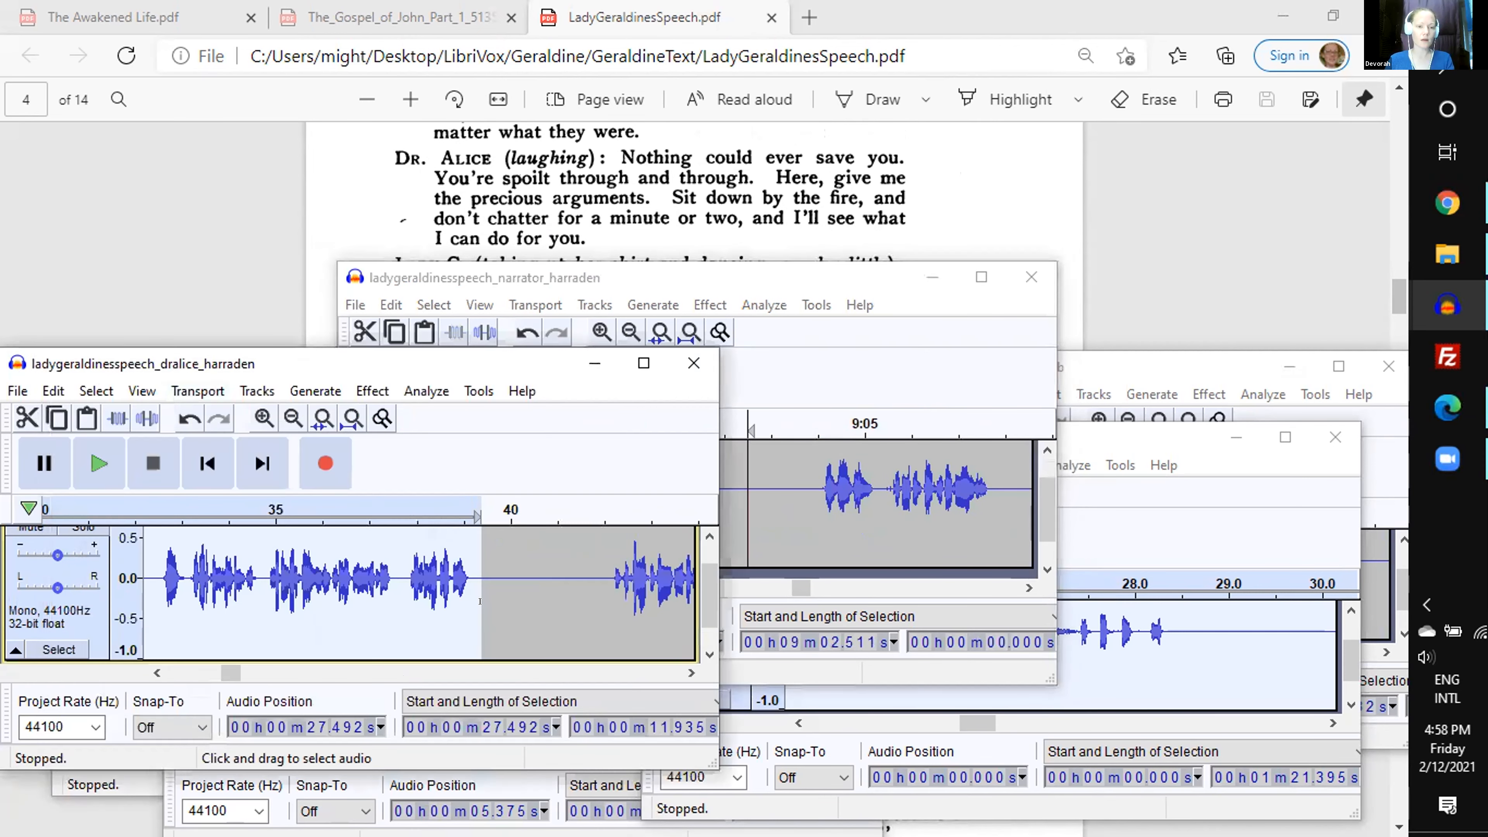
key(space)
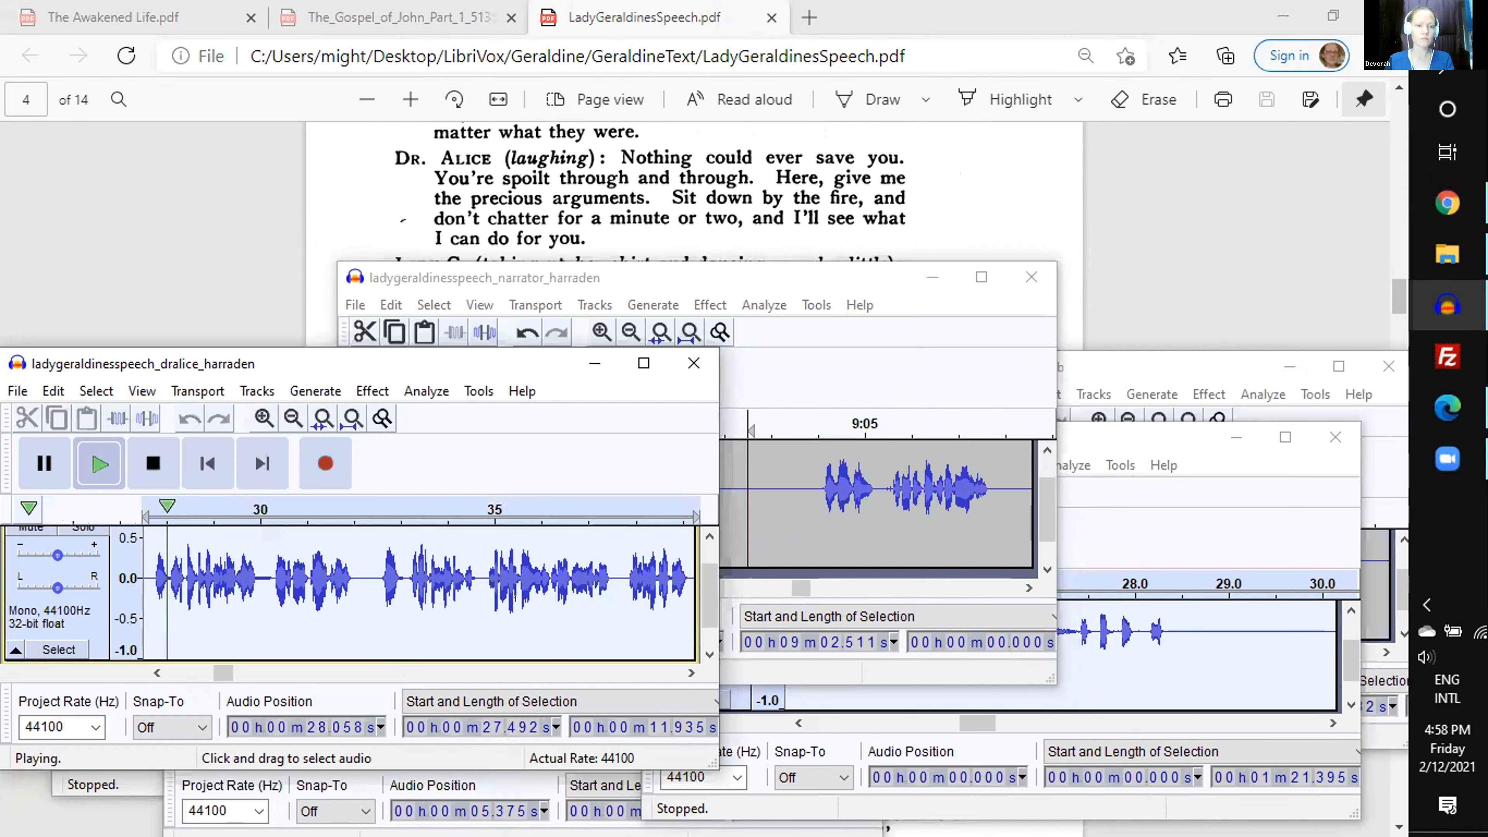
key(space)
click(668, 507)
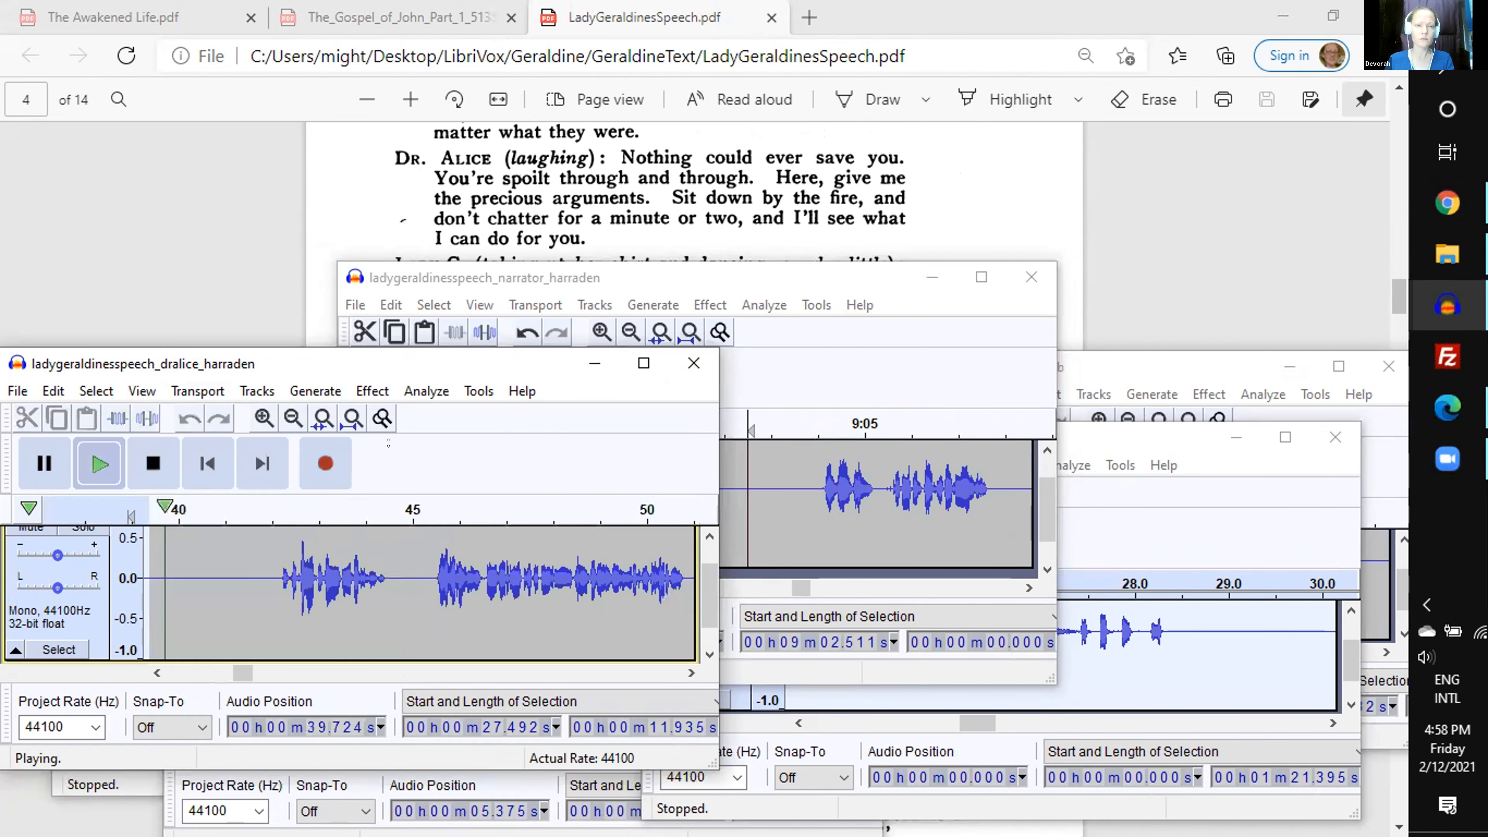
key(space)
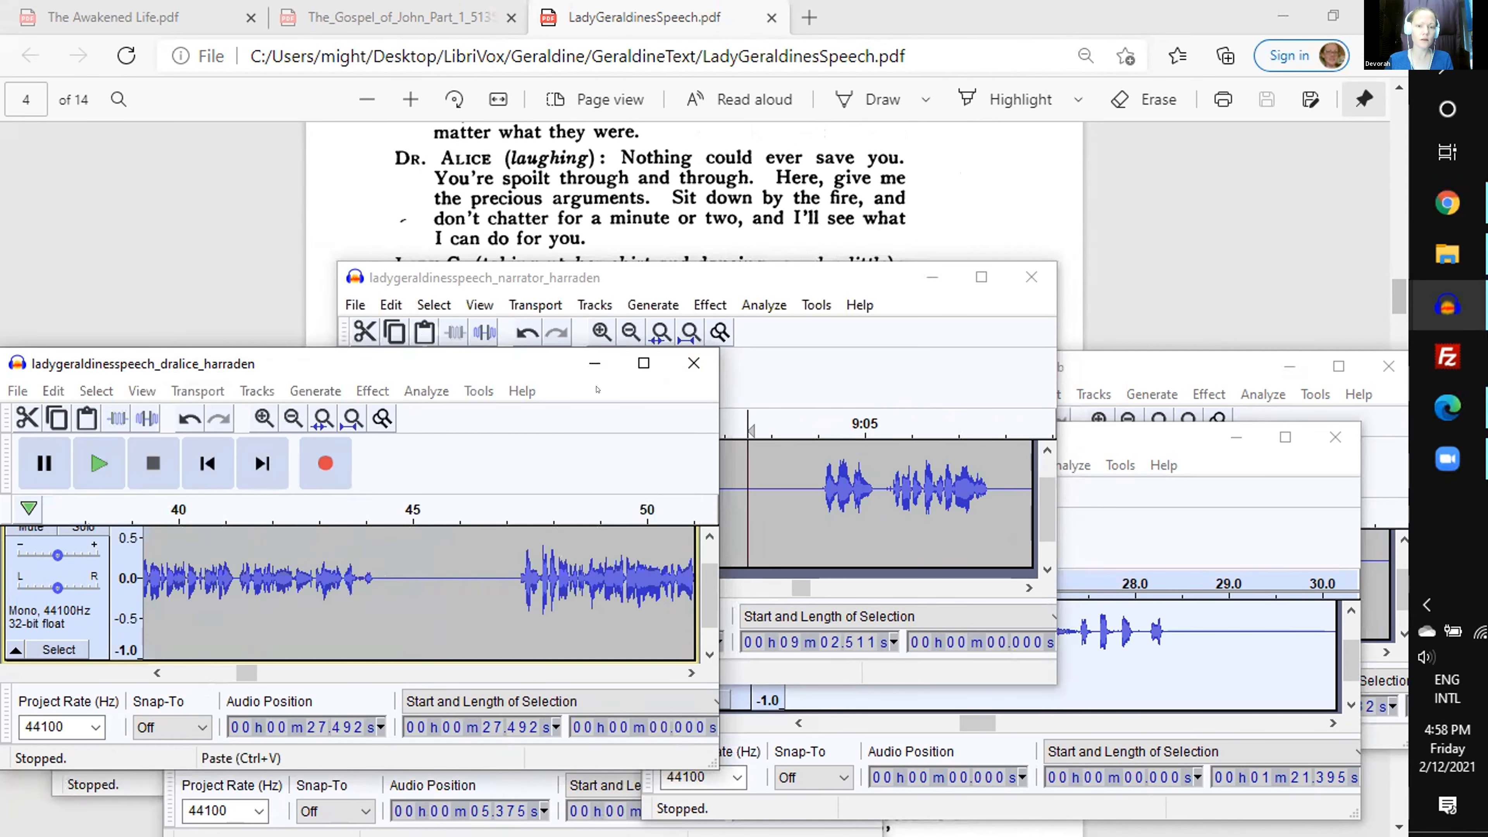
click(691, 278)
key(ctrl+v)
- Check the end of the narrator's line after the pasted passage and place the insertion point at about 9 min 20.62 s
click(873, 587)
scroll(820, 228, down, 2)
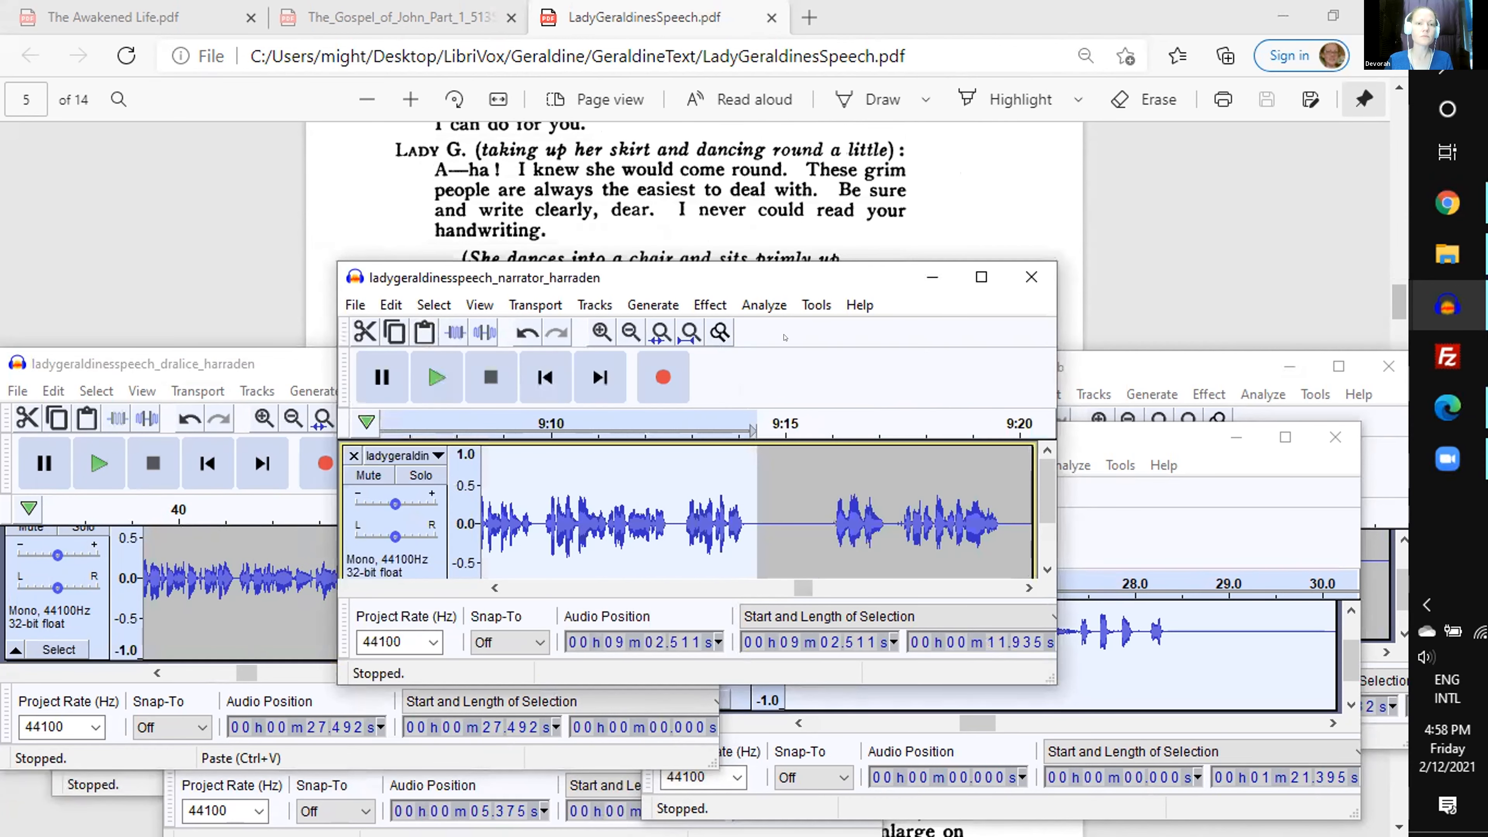
click(952, 423)
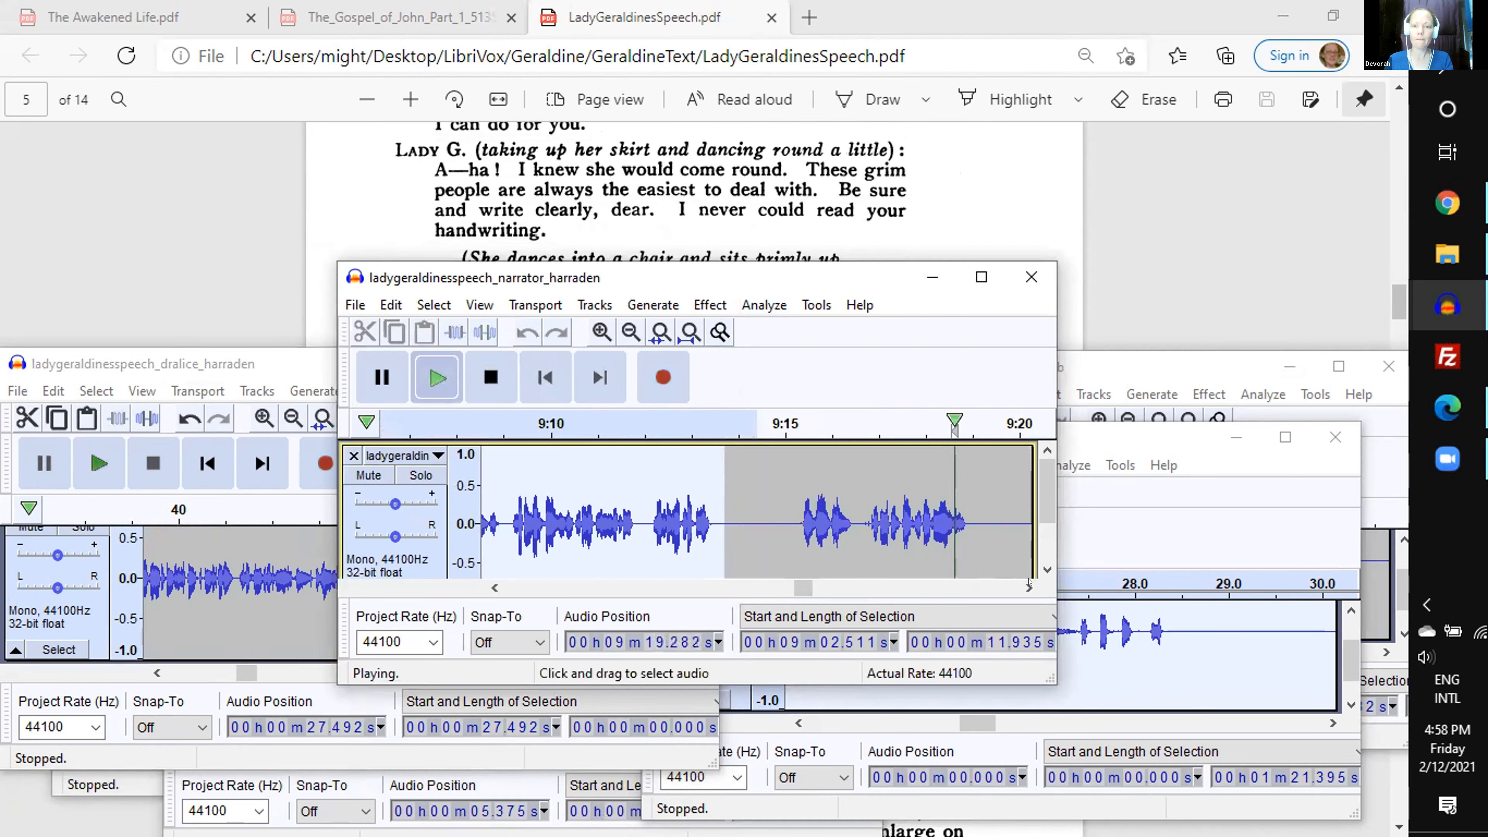
key(space)
click(1015, 531)
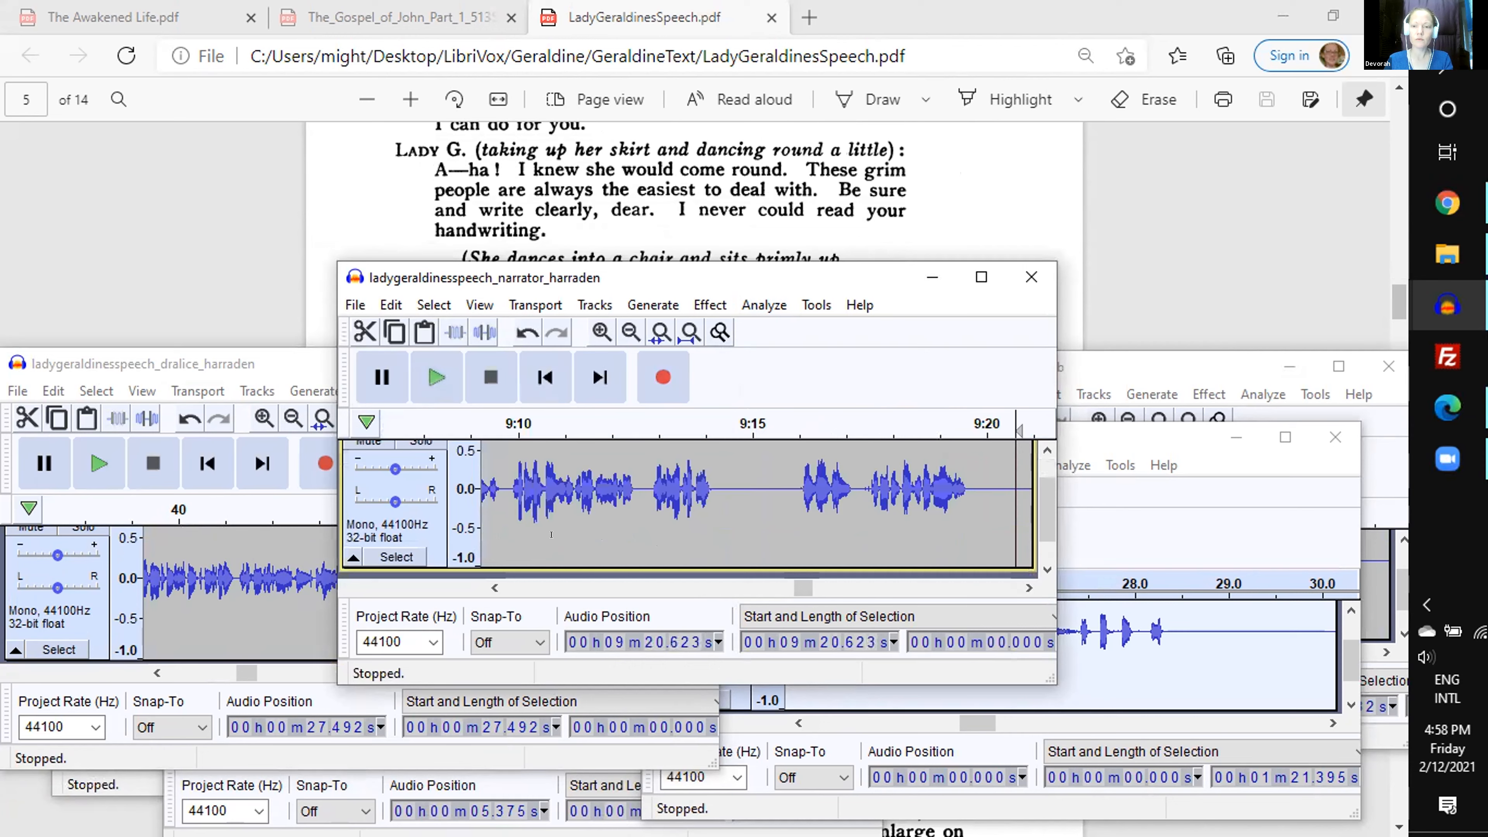
- Cut the 13.98 s Lady Geraldine passage starting at 1 min 10.82 s and paste it into the narrator recording at the insertion point
click(124, 785)
key(space)
key(space)
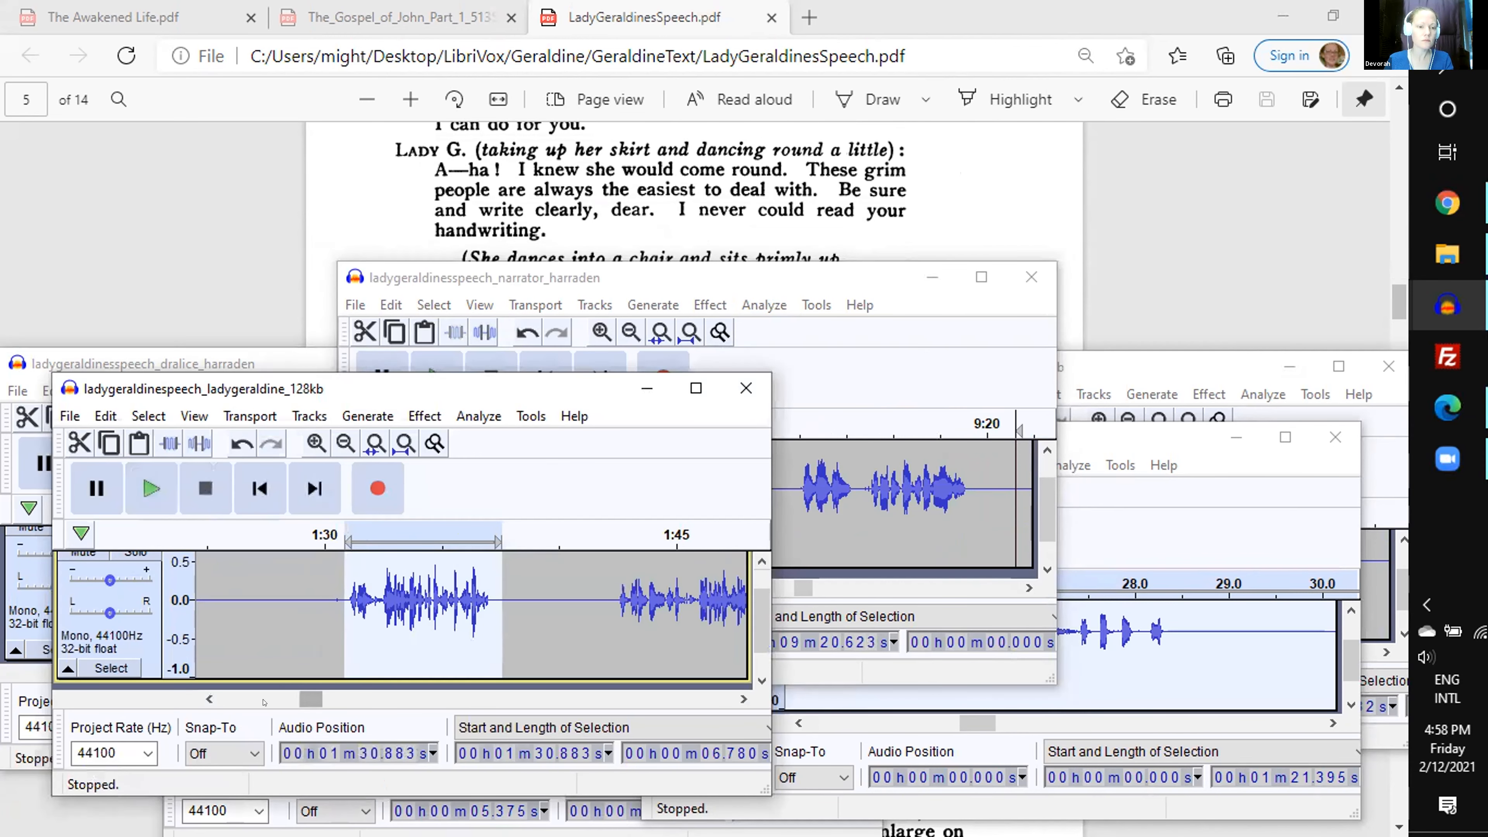
click(263, 702)
drag(425, 602, 522, 616)
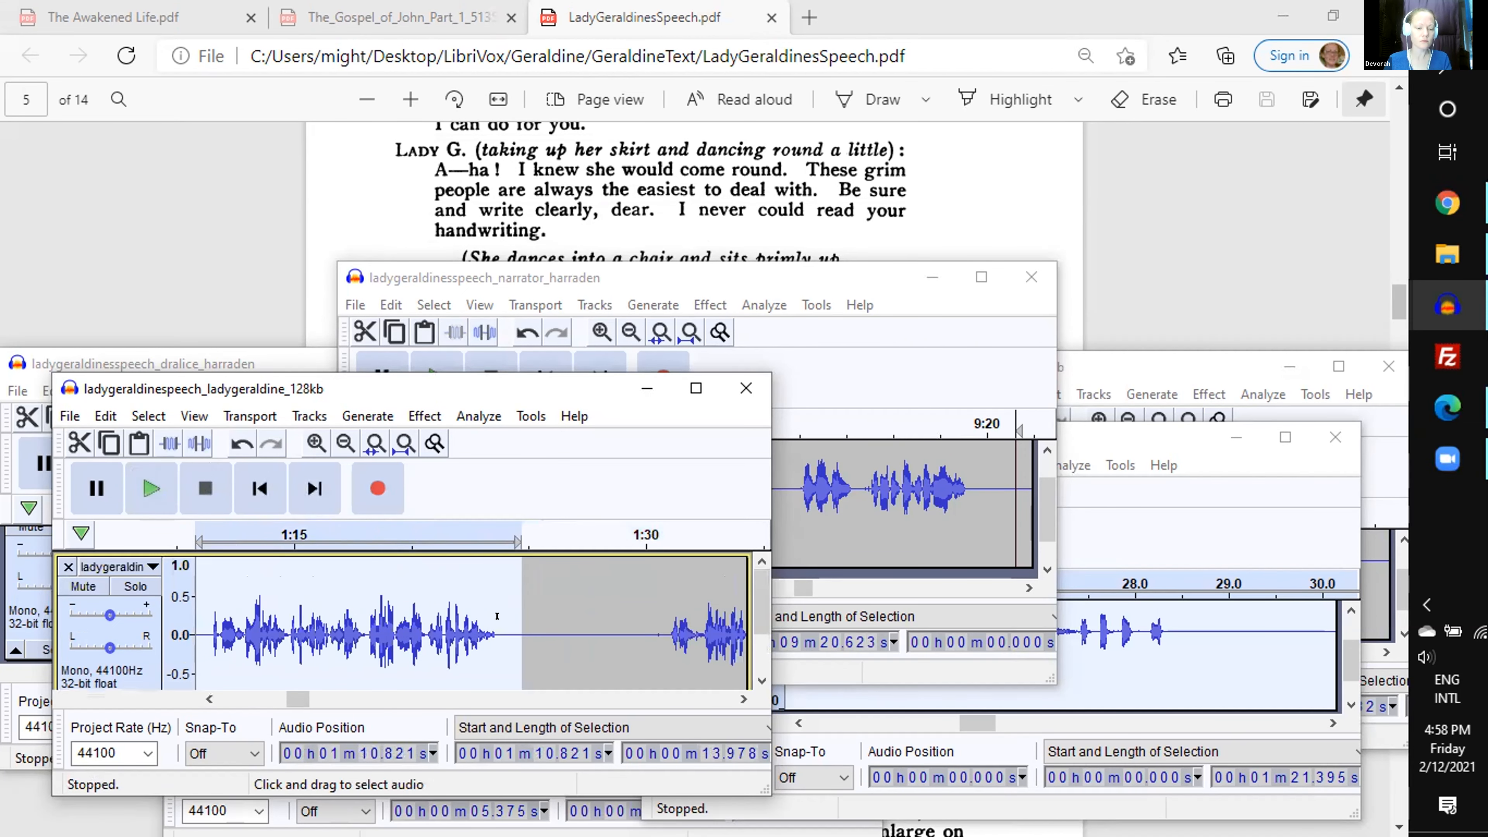
key(space)
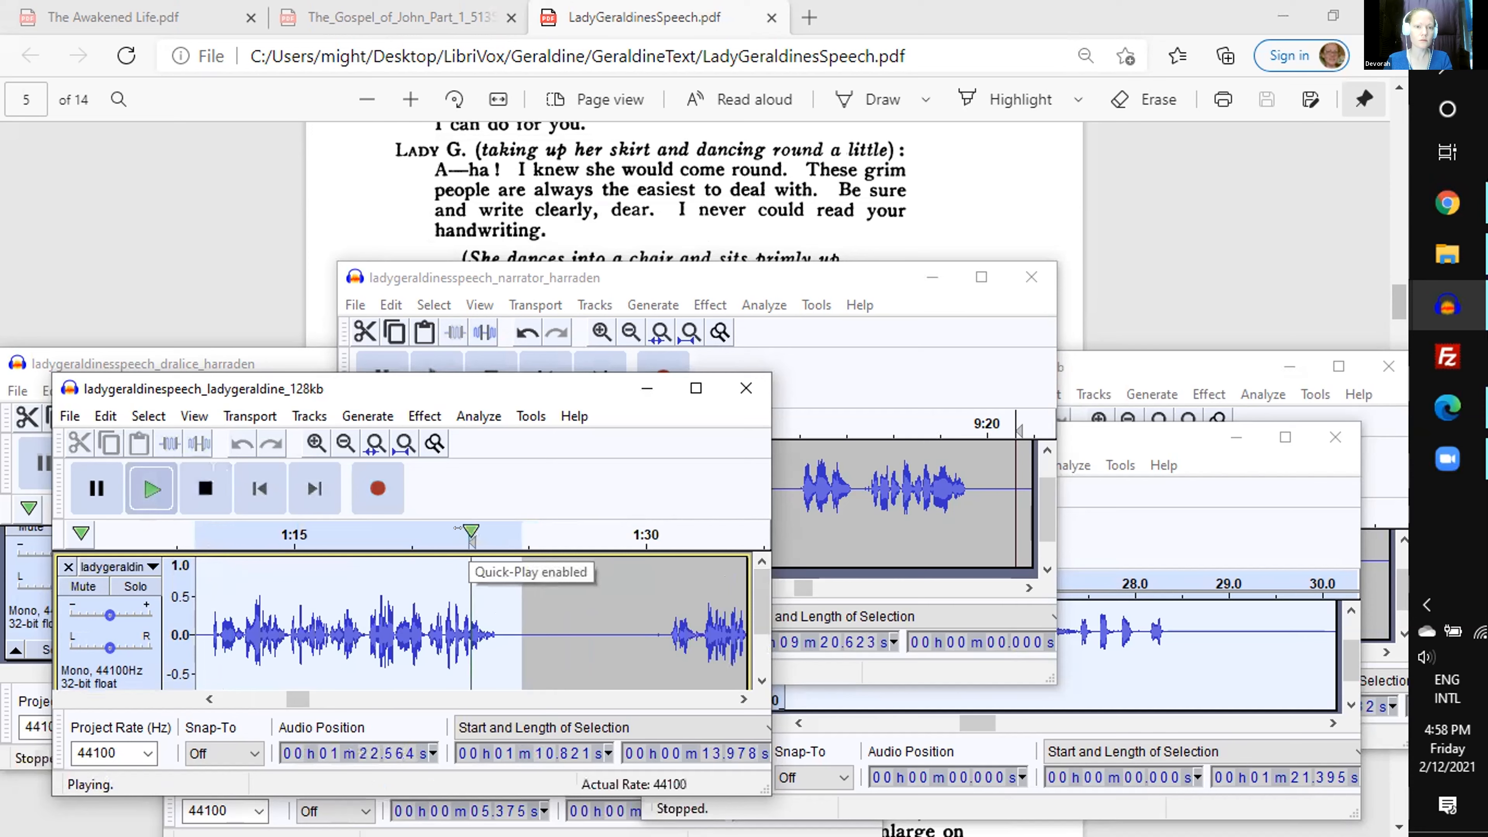
key(space)
key(Delete)
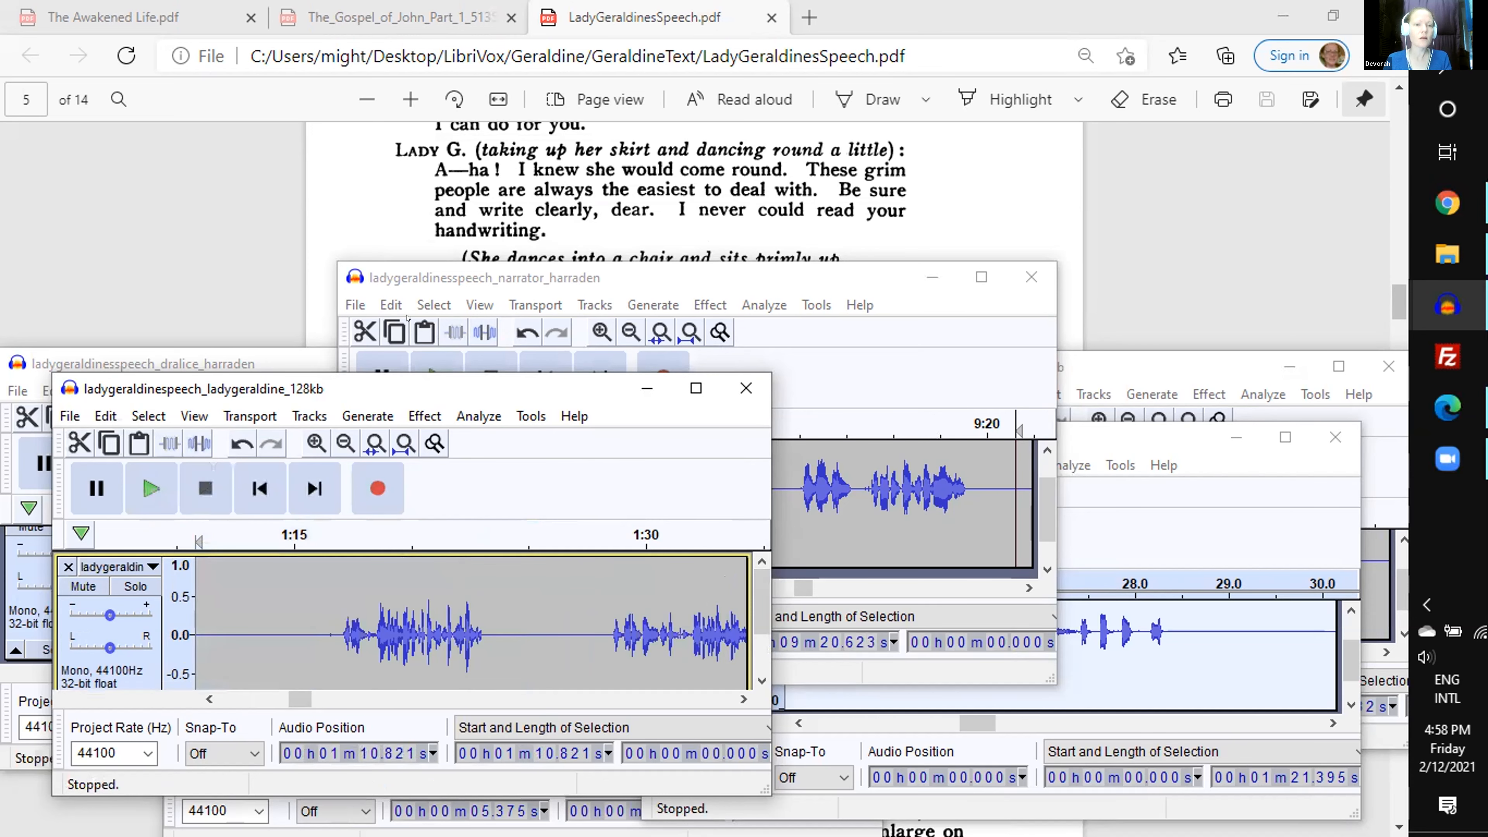
click(407, 318)
key(ctrl+v)
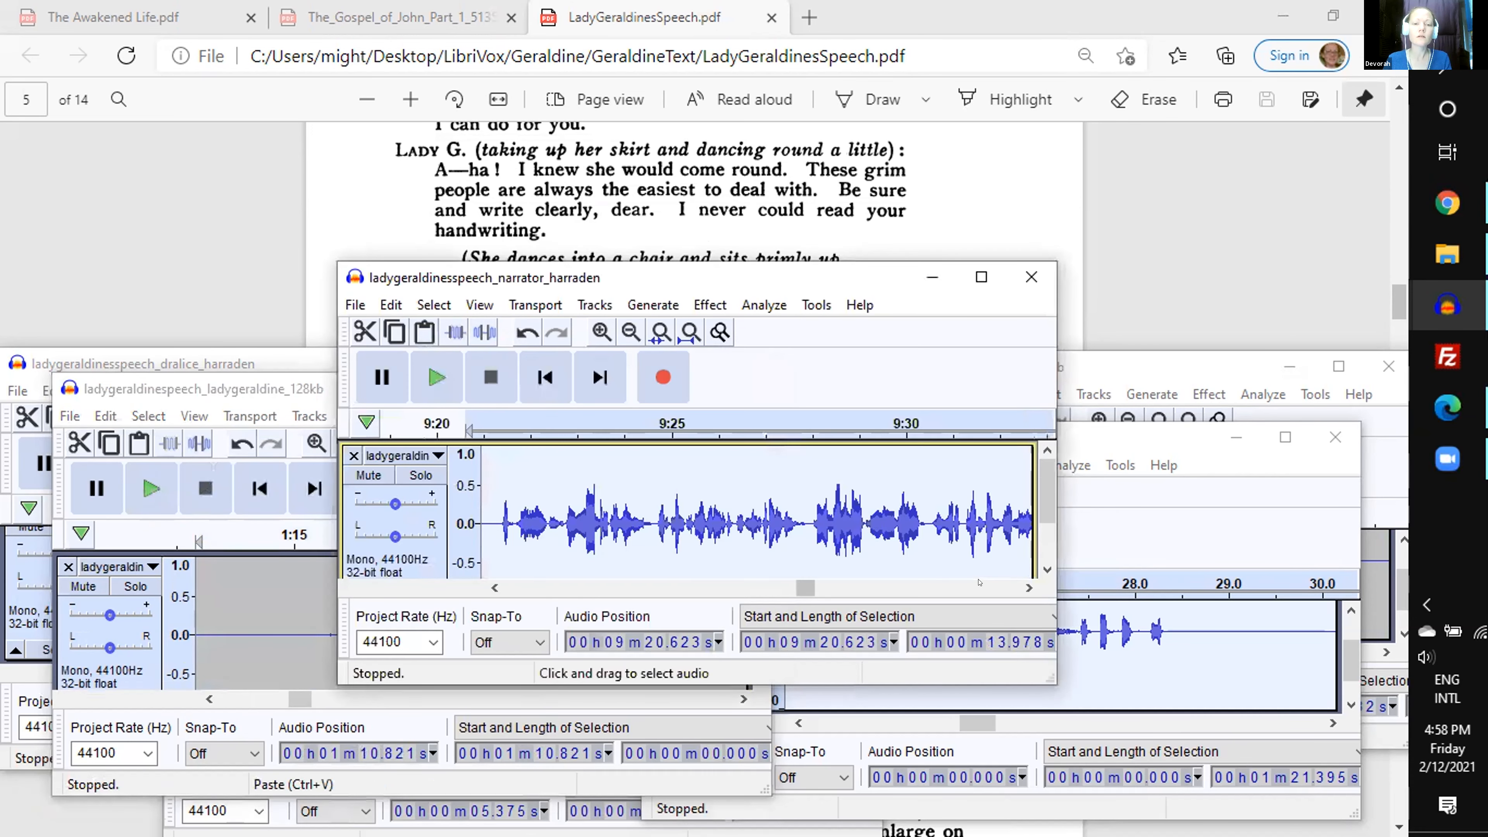
- Check the narrator's stage directions against the script on page 5 and place the insertion point at about 9 min 45.38 s
click(979, 587)
click(744, 423)
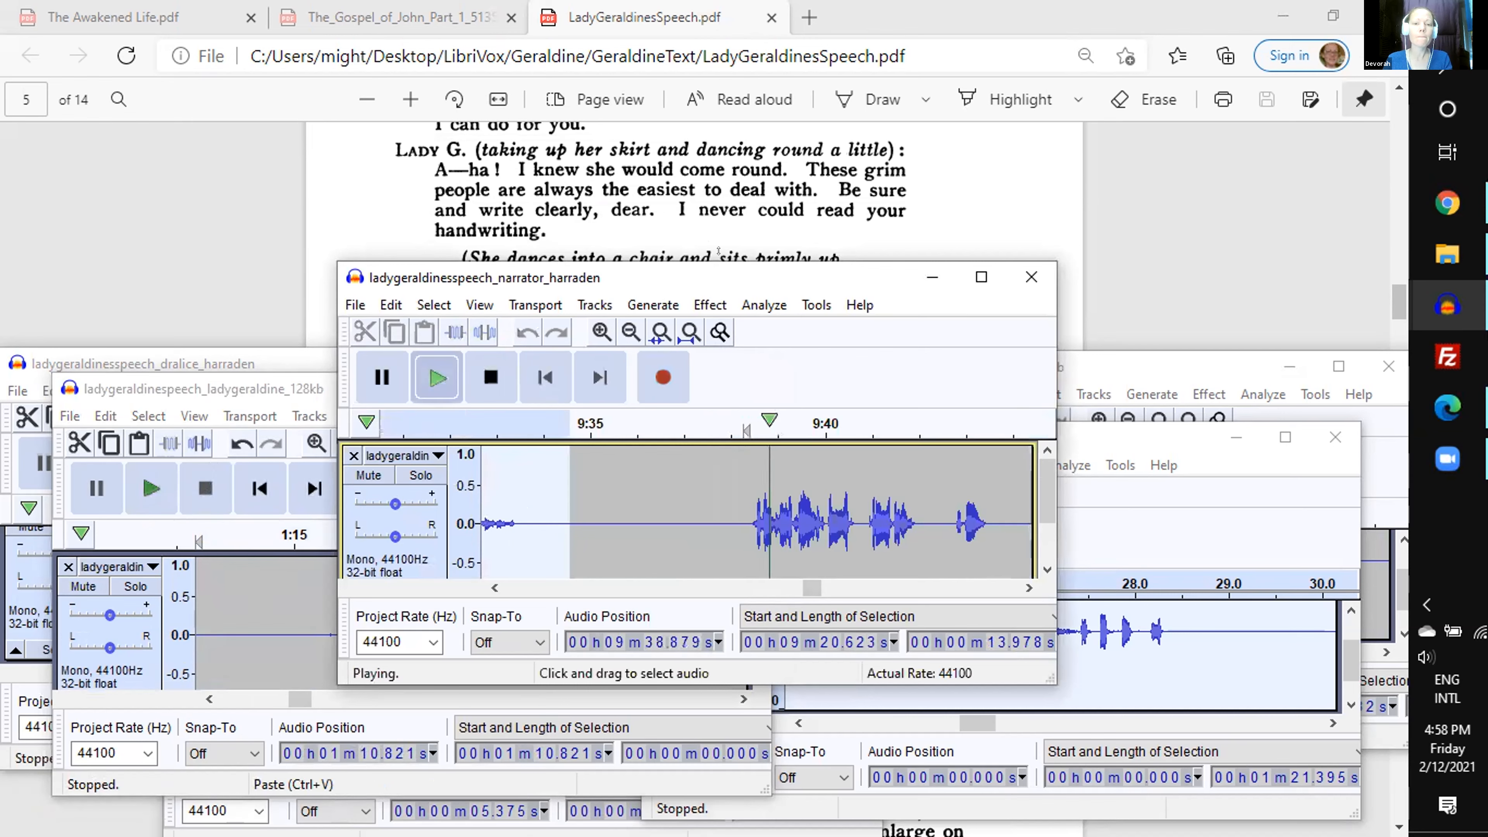
scroll(721, 236, down, 1)
key(space)
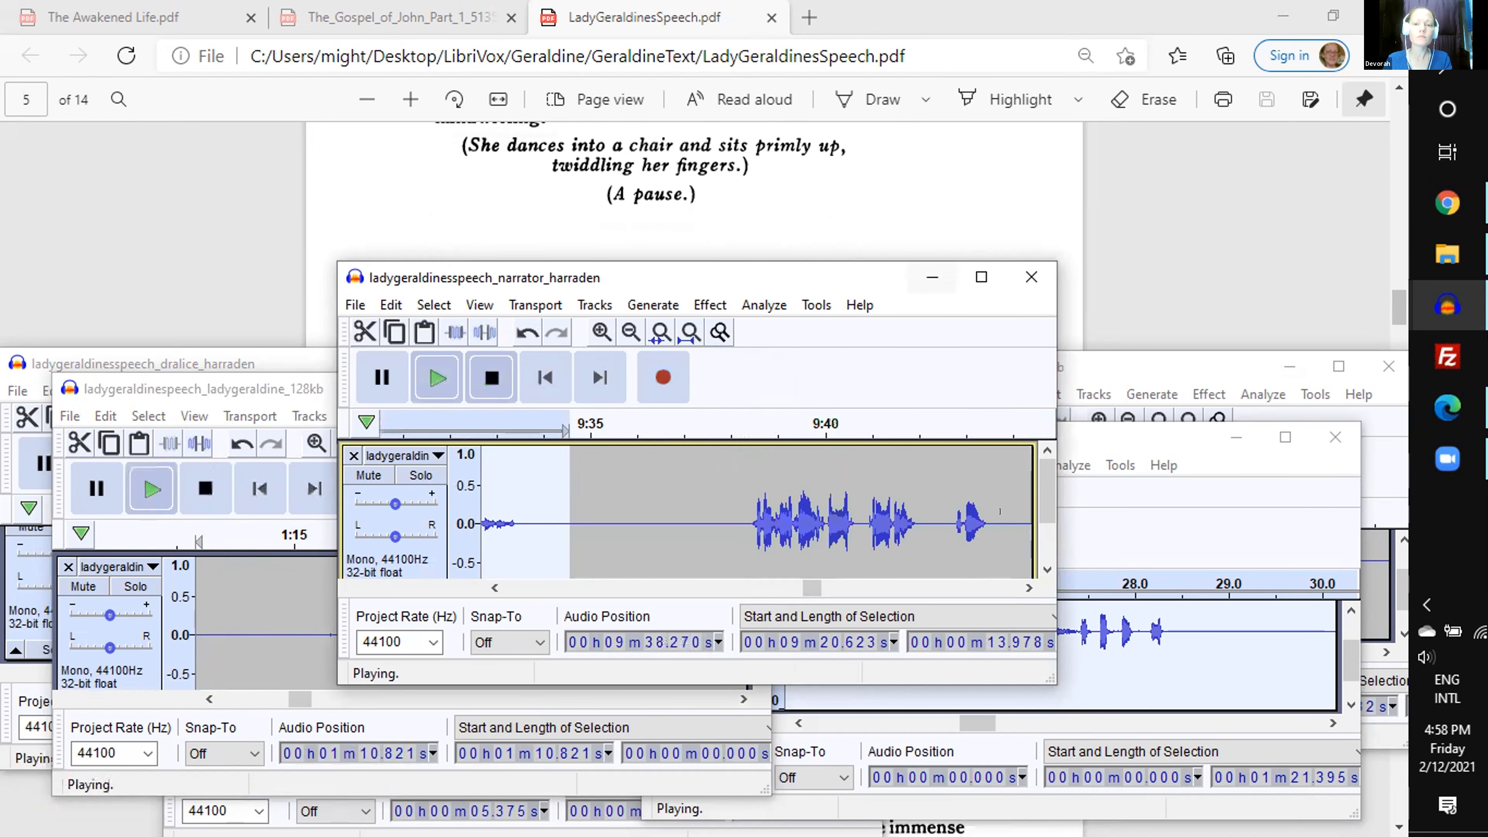
key(space)
scroll(788, 199, down, 3)
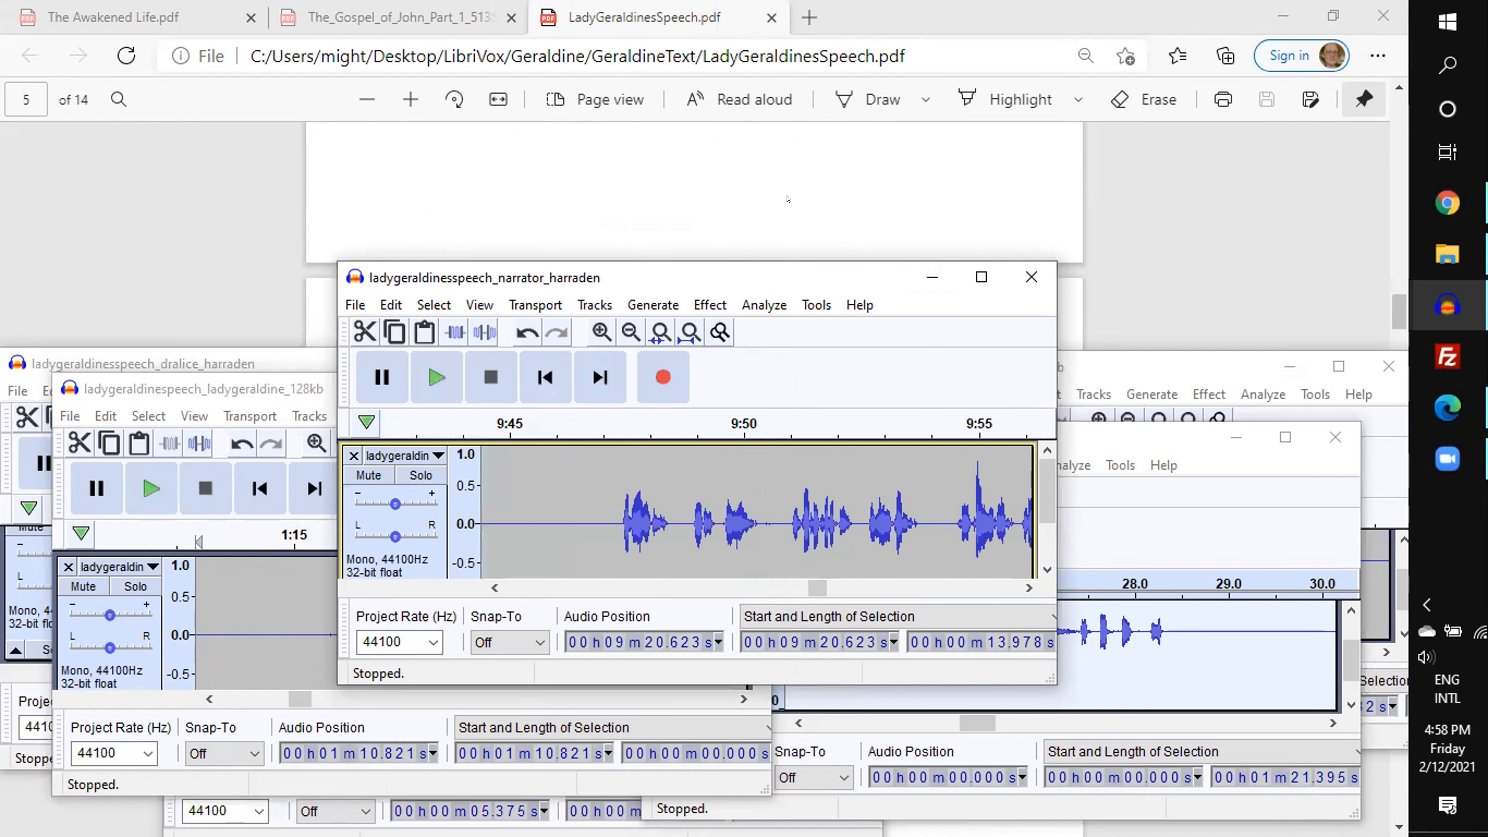
scroll(787, 196, down, 2)
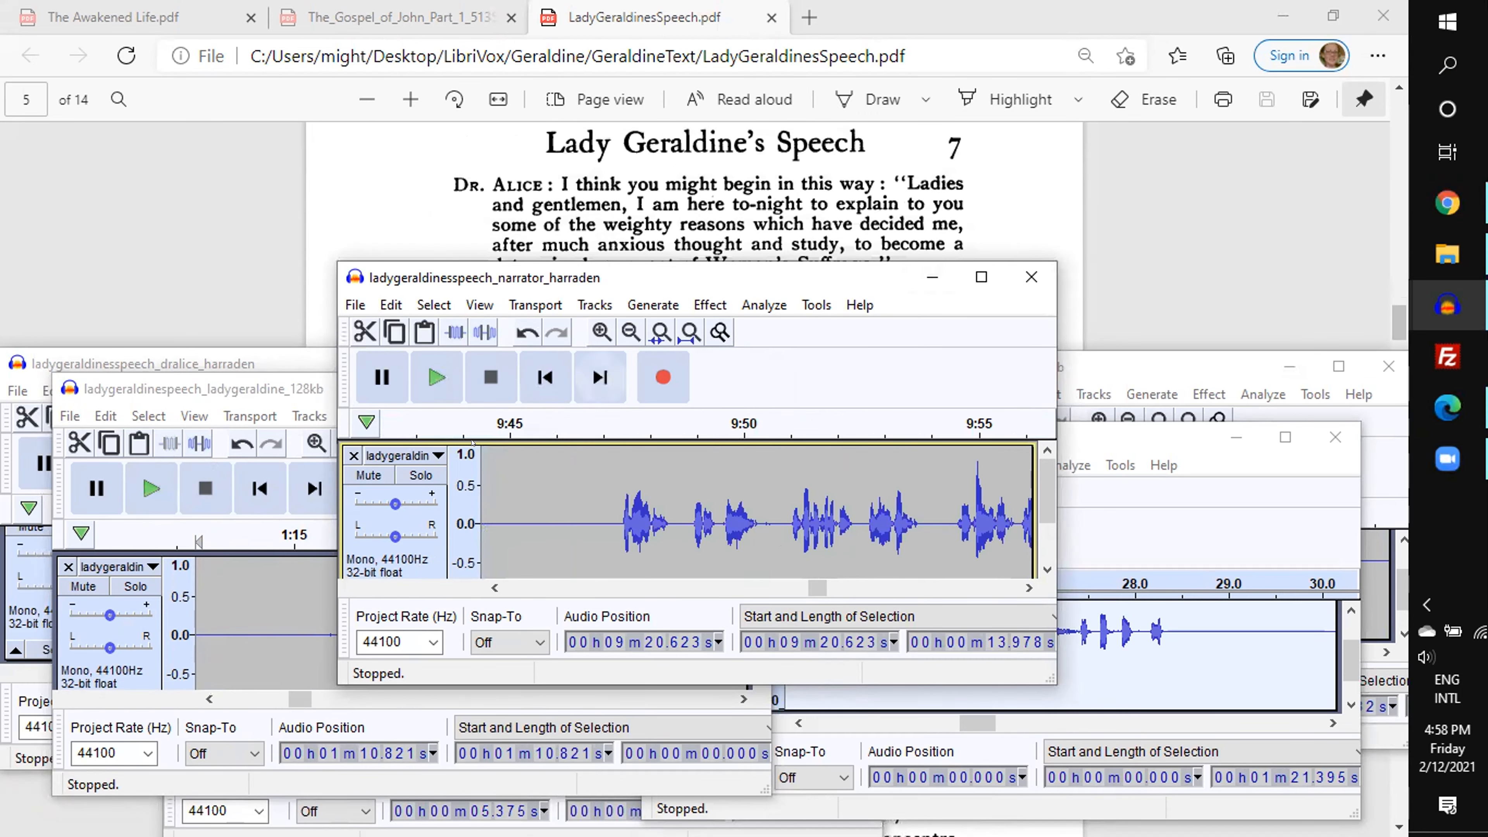
click(527, 516)
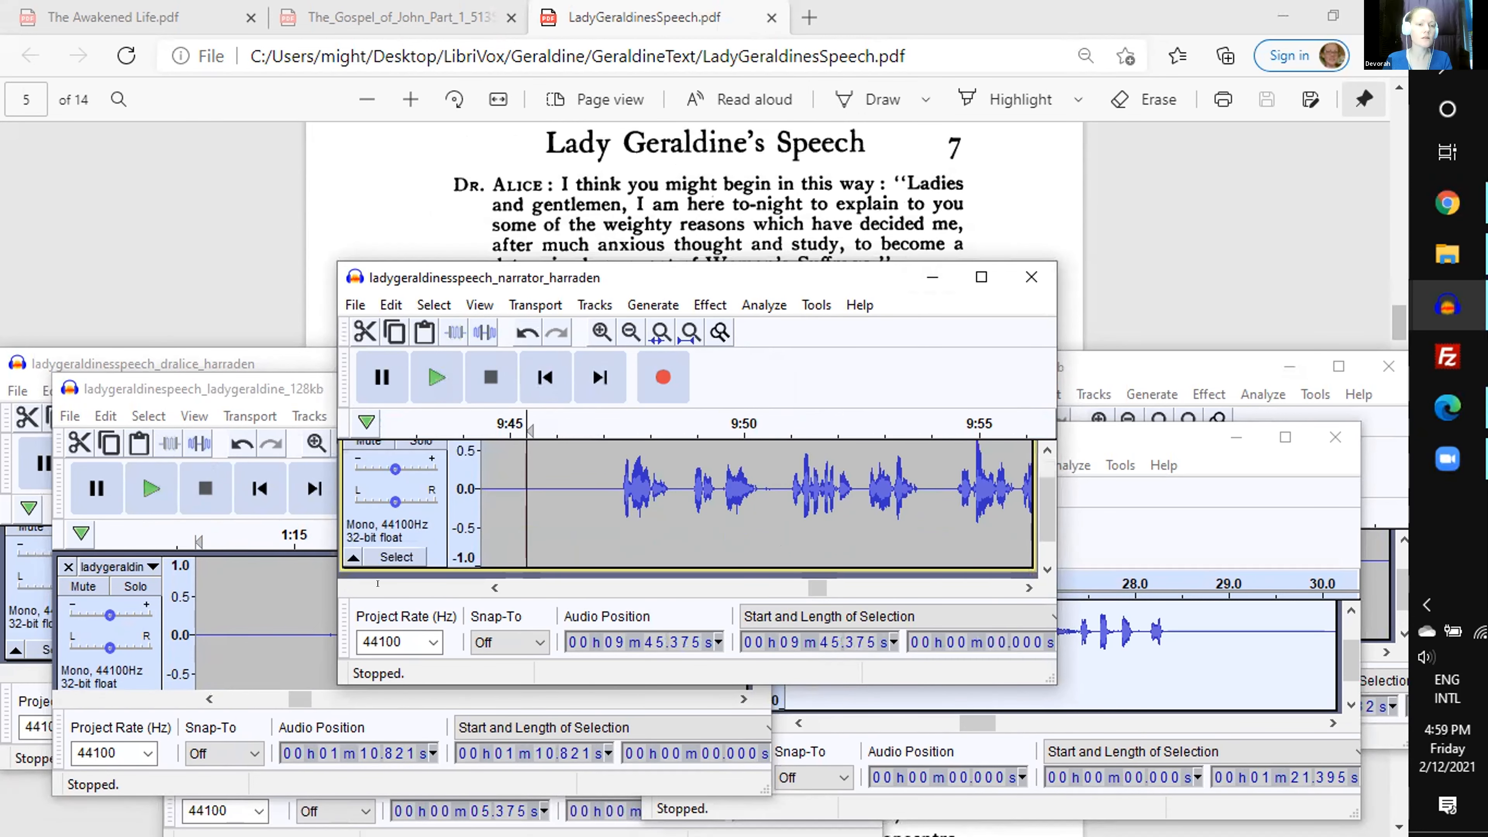
- Select the 14.58 s Dr. Alice passage starting at 29.95 s, preview its end, cut it, and paste it into the narrator recording
click(131, 364)
key(space)
key(space)
drag(477, 582, 418, 582)
scroll(718, 201, down, 2)
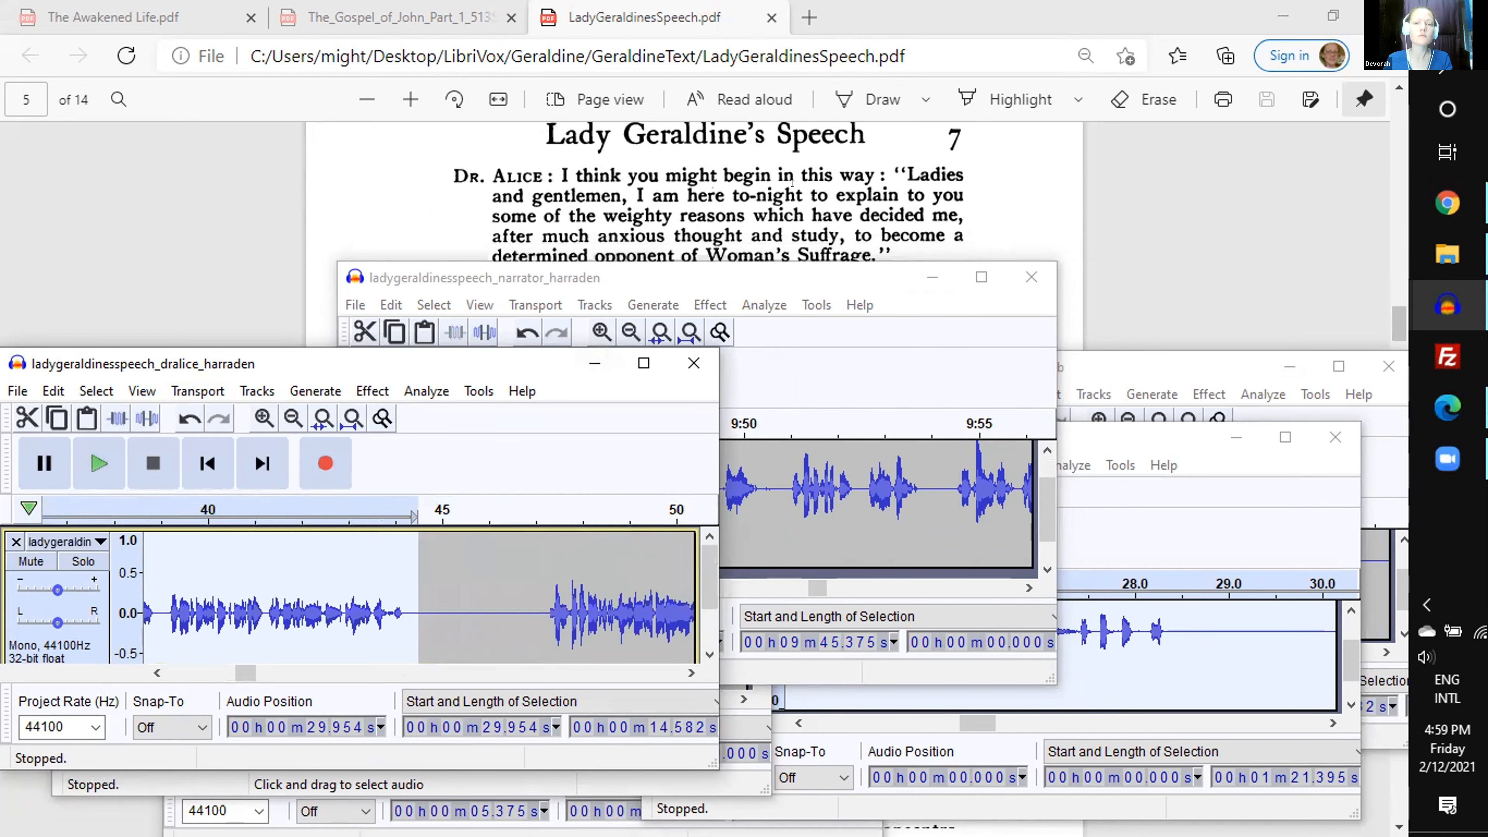
click(352, 494)
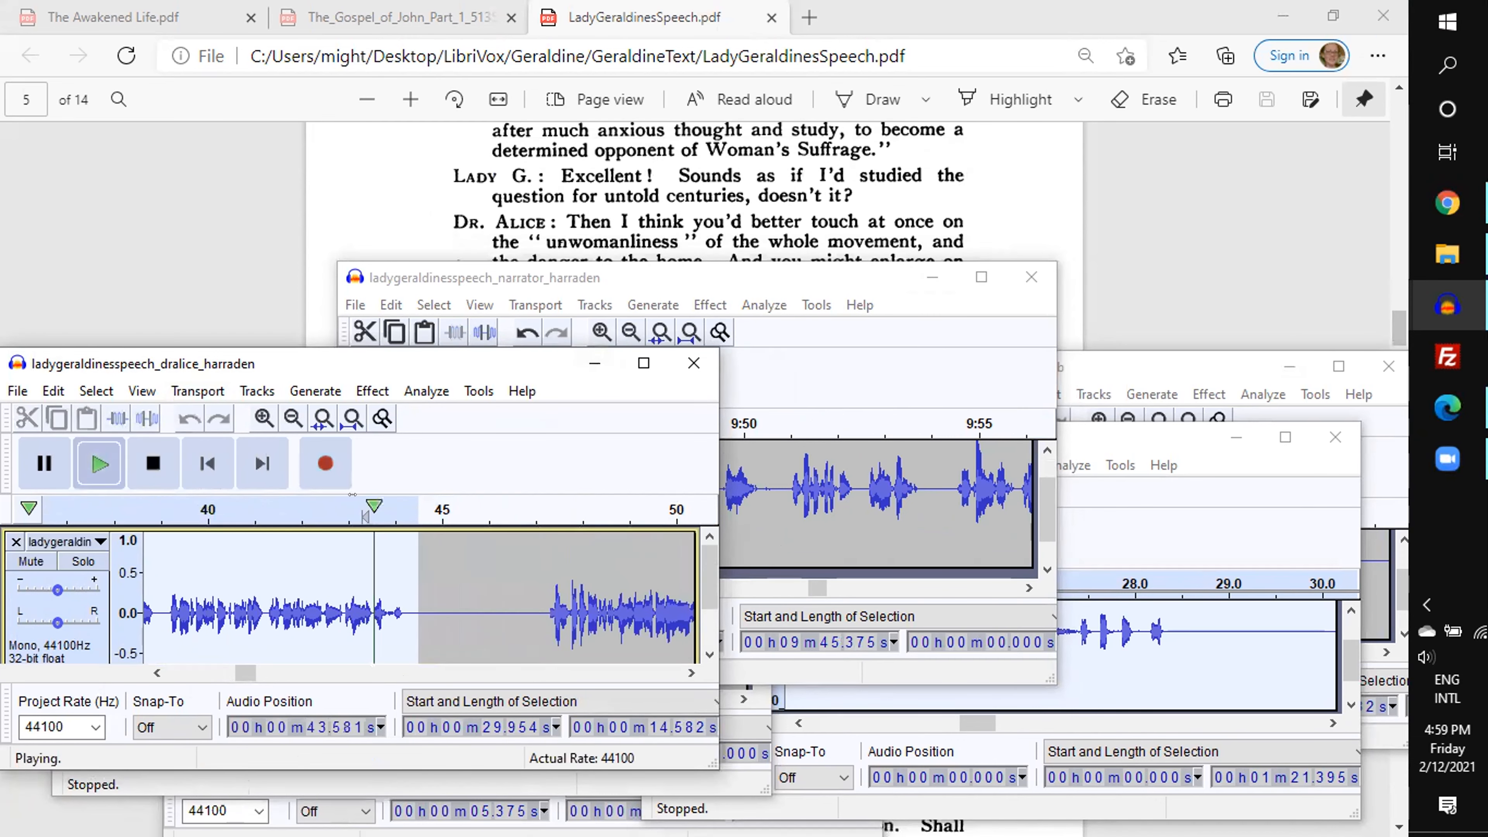
key(Delete)
click(420, 334)
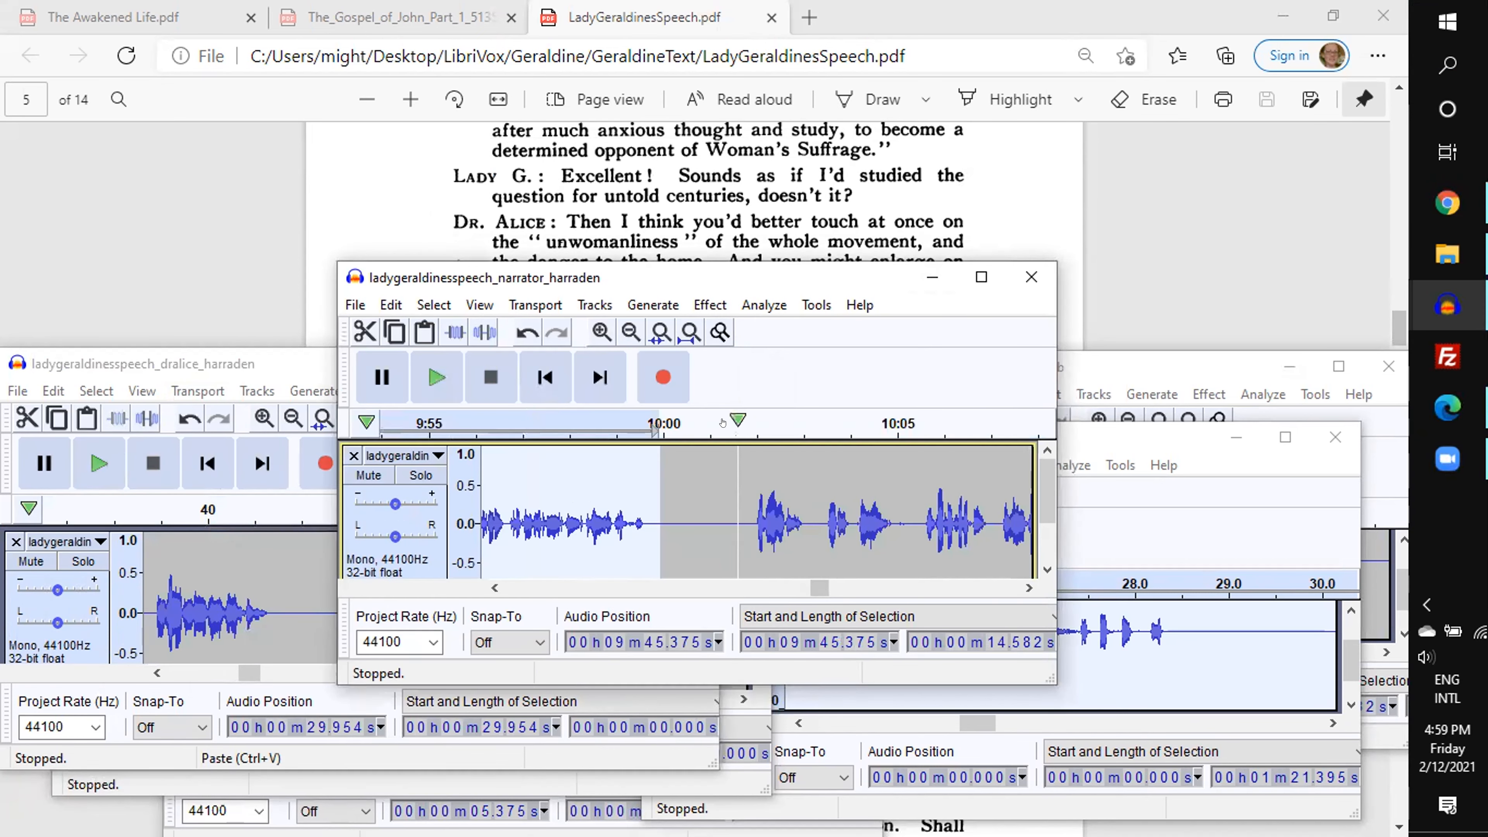
- Preview the narrator audio following the pasted Dr. Alice passage and place the insertion point at about 10 min 0.70 s
click(738, 424)
key(space)
click(695, 531)
scroll(690, 530, down, 1)
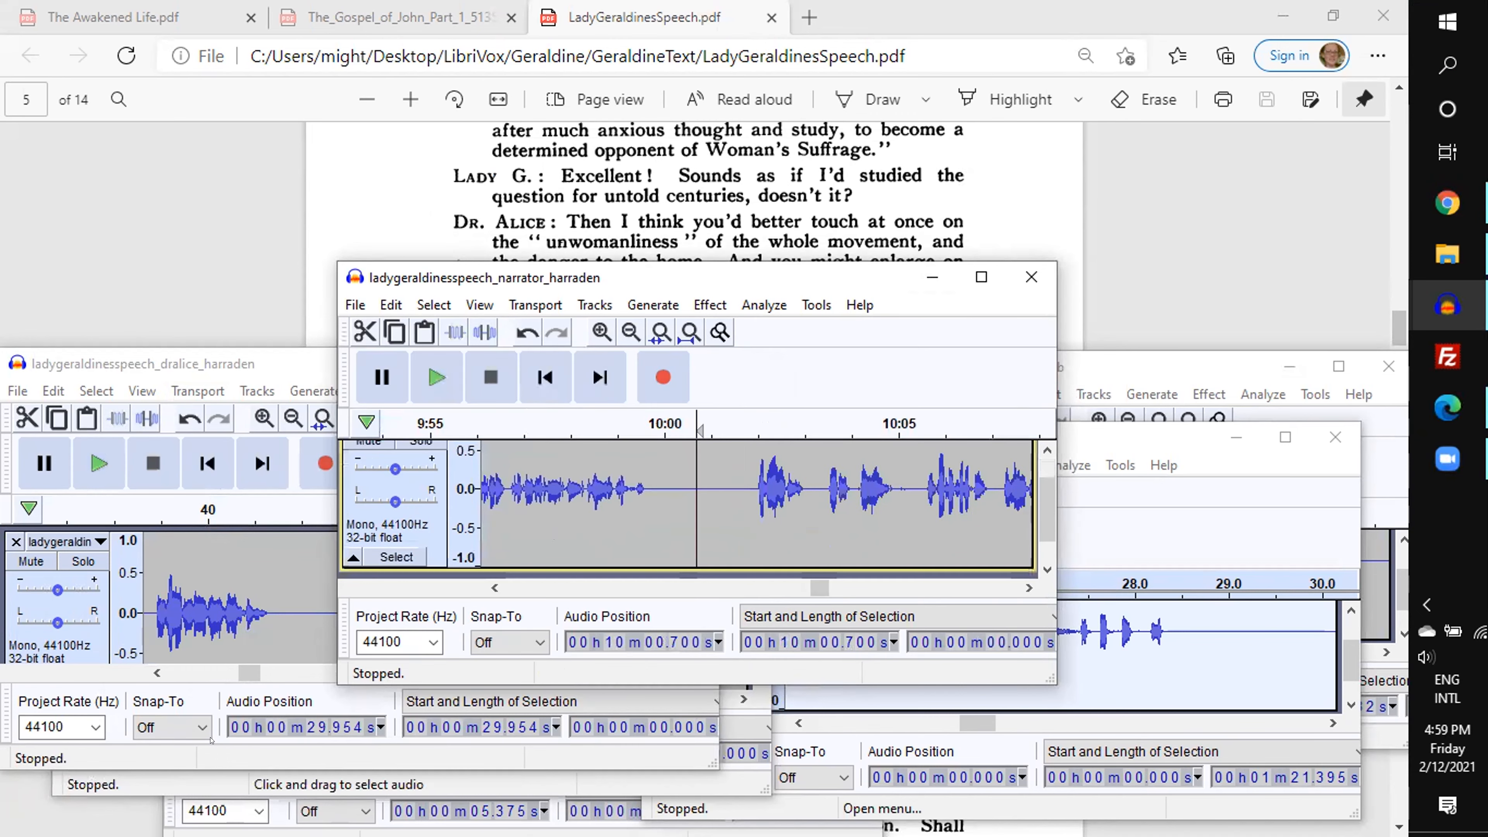
- Cut the 7.71 s Lady Geraldine passage starting at 1 min 16.67 s and paste it into the narrator recording at the insertion point
click(158, 786)
drag(333, 633, 513, 633)
scroll(497, 634, down, 1)
click(444, 528)
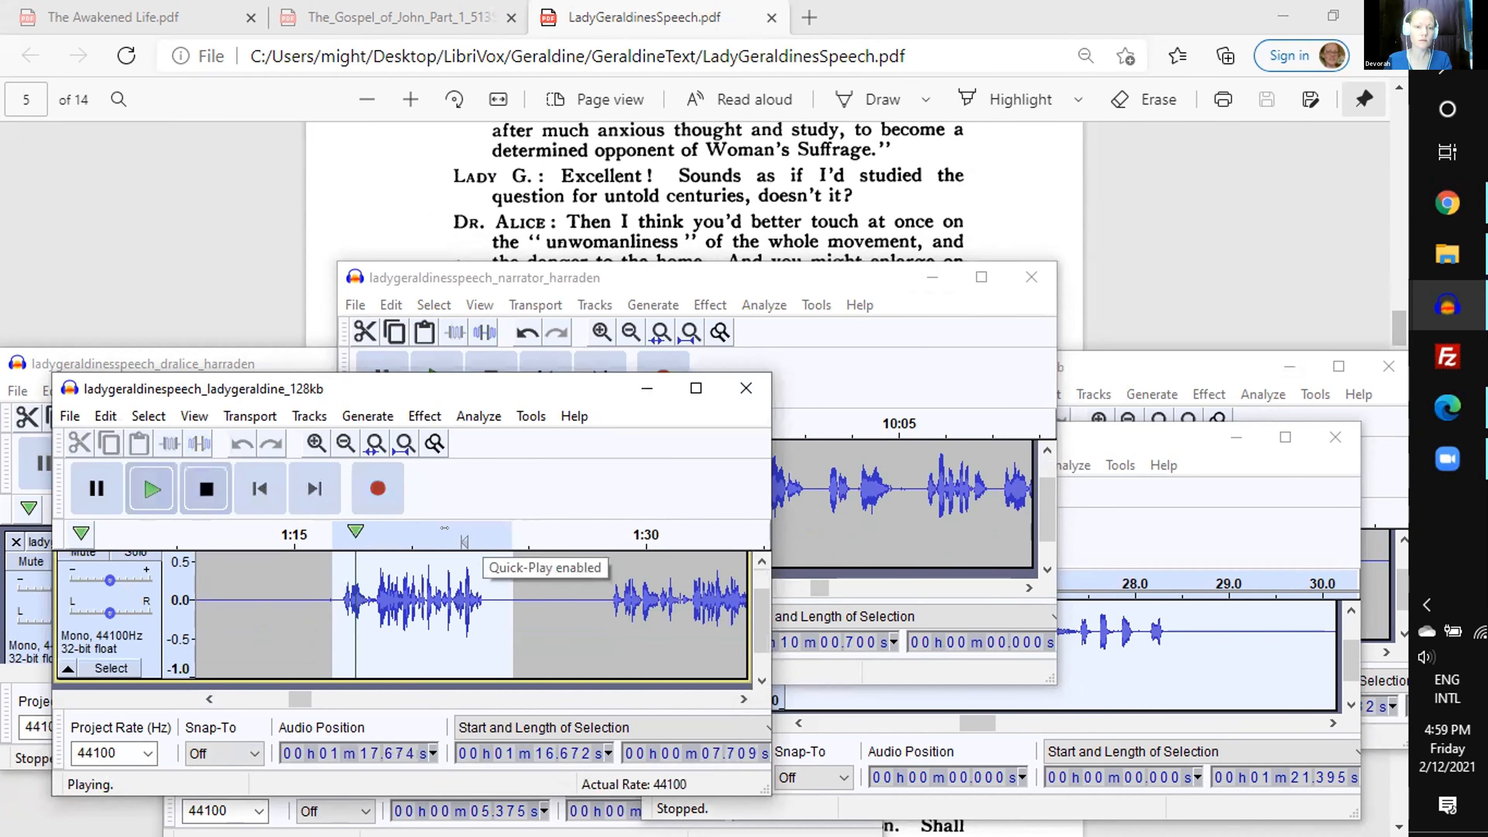
key(Delete)
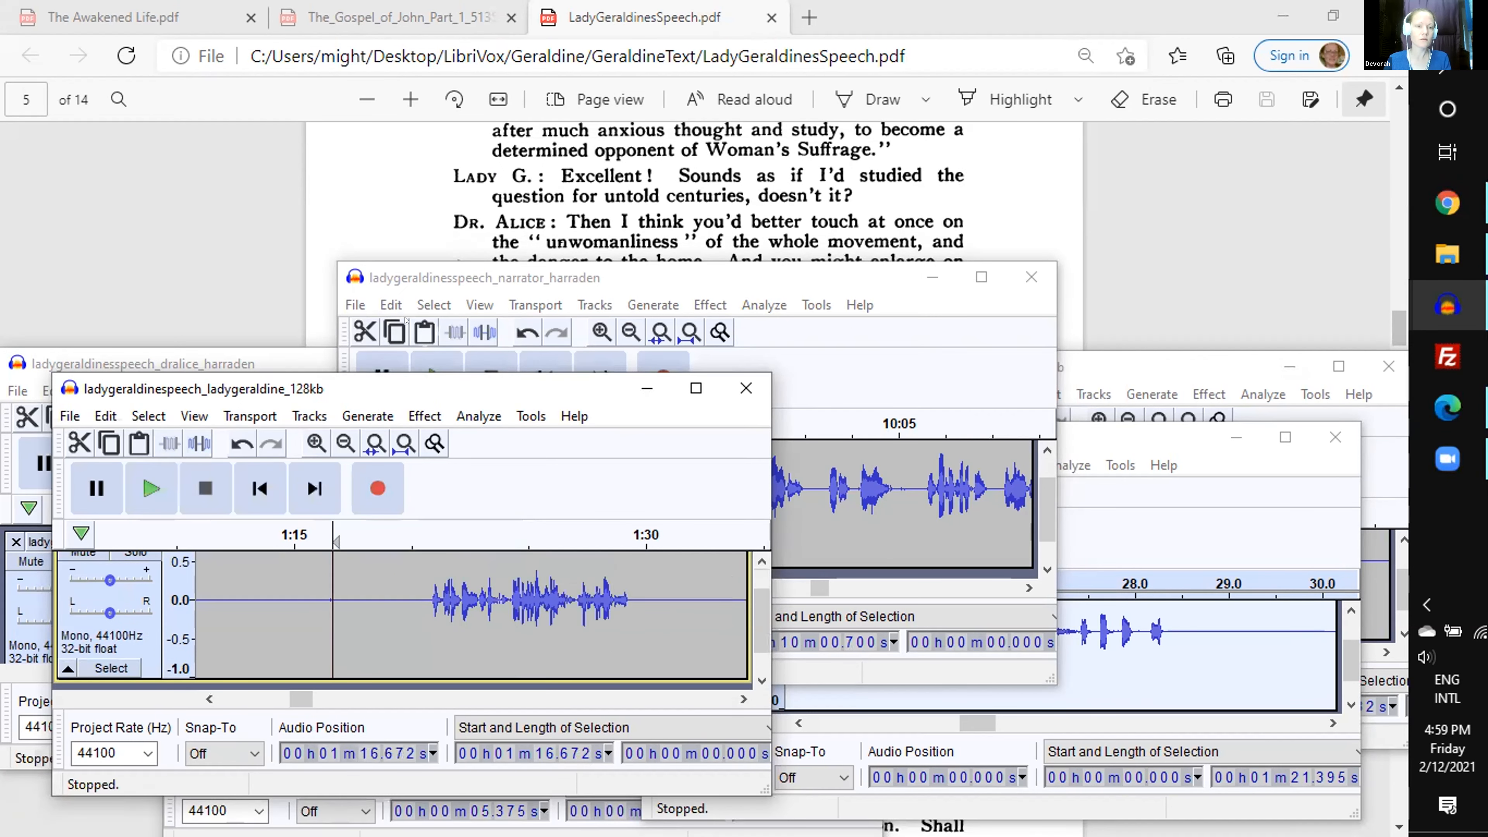
click(423, 333)
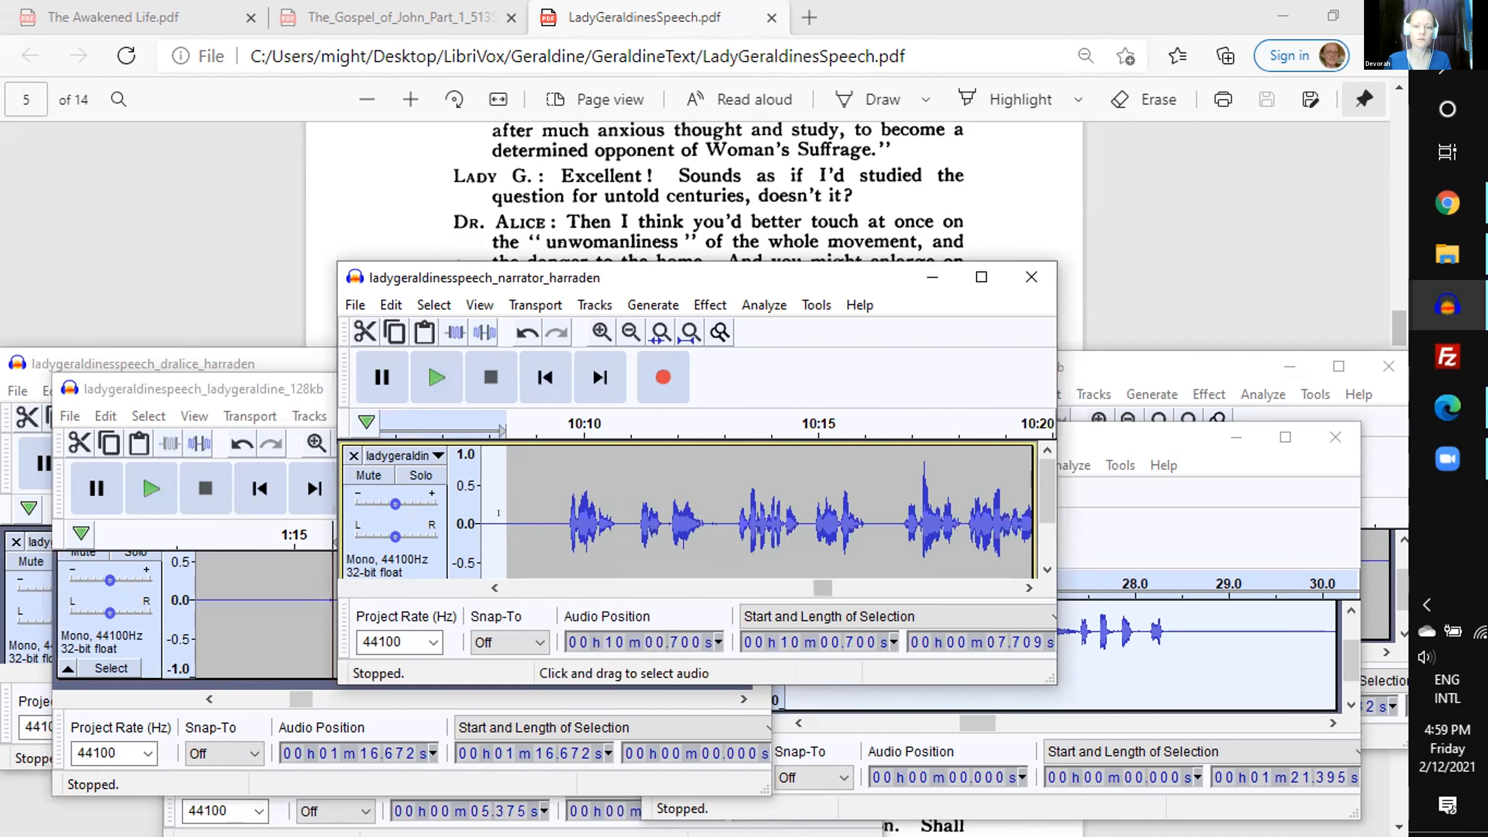
- Cut the 9.45 s Dr. Alice passage starting at 32.42 s and paste it into the narrator recording at about 10 min 8.57 s
click(517, 513)
scroll(518, 513, down, 1)
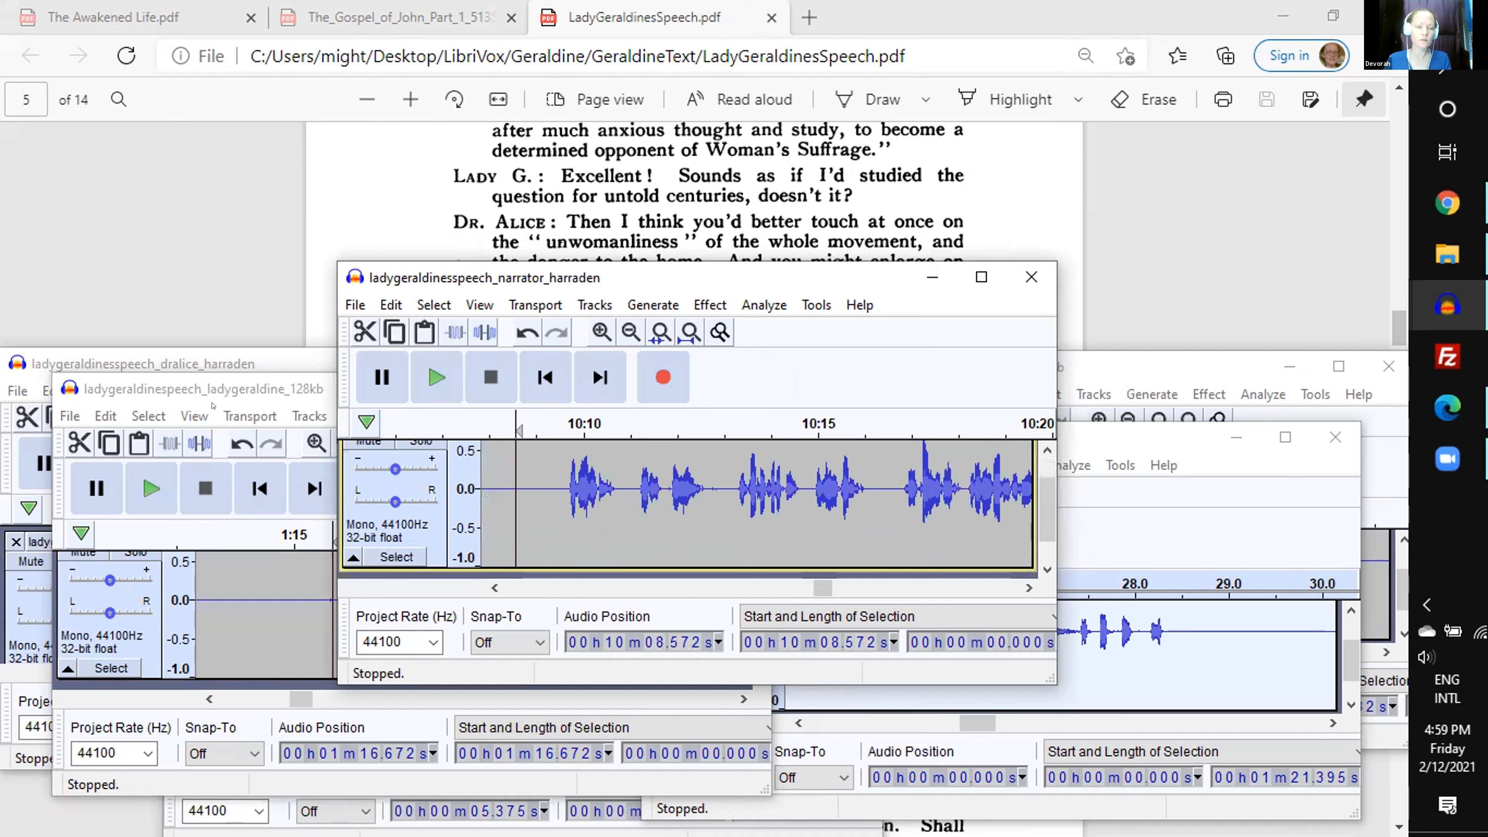
click(176, 358)
key(space)
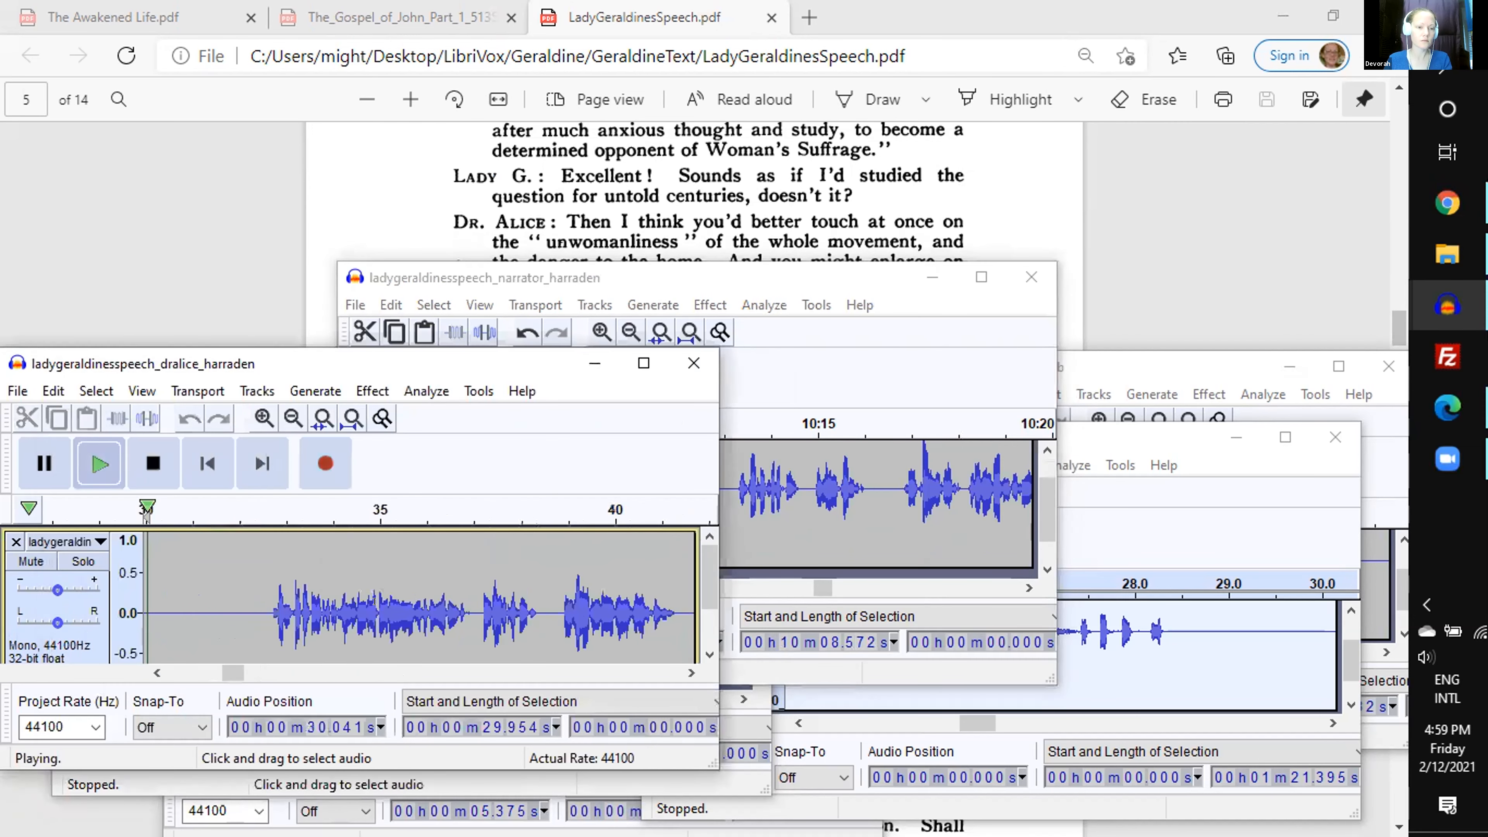
key(space)
drag(259, 609, 472, 610)
key(space)
scroll(614, 216, down, 2)
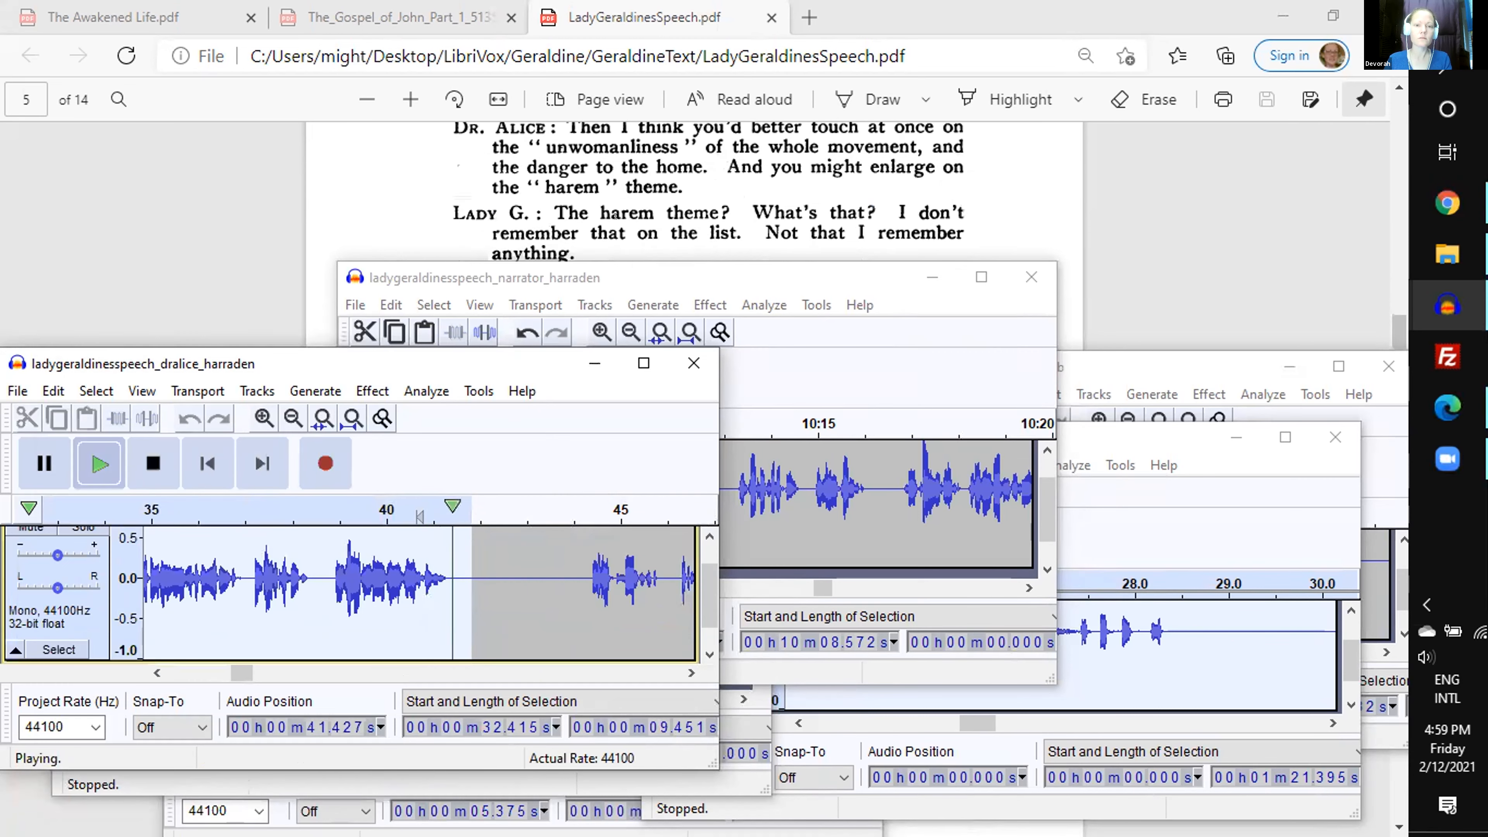
key(ctrl+x)
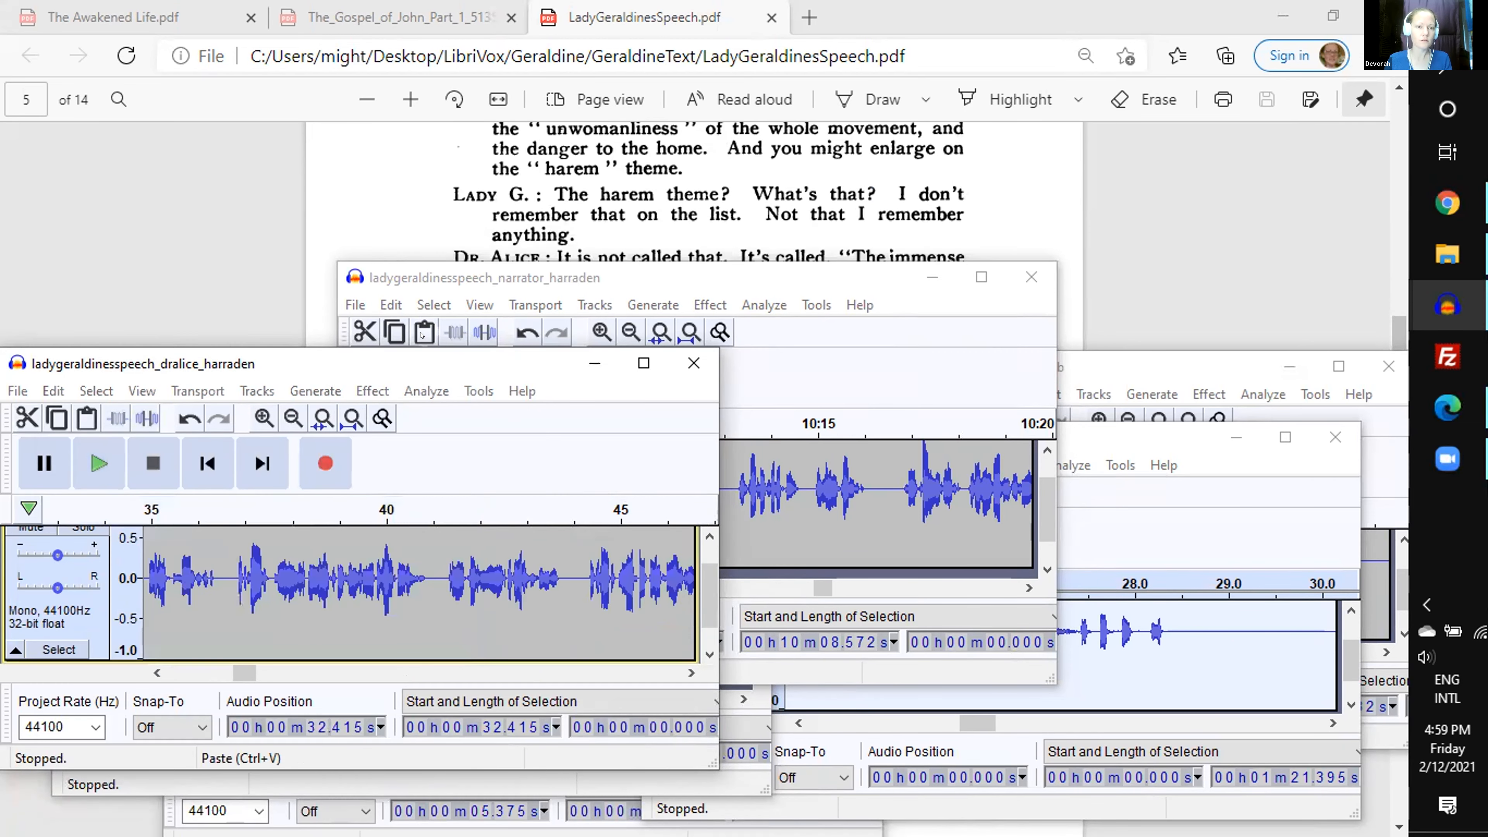
click(424, 333)
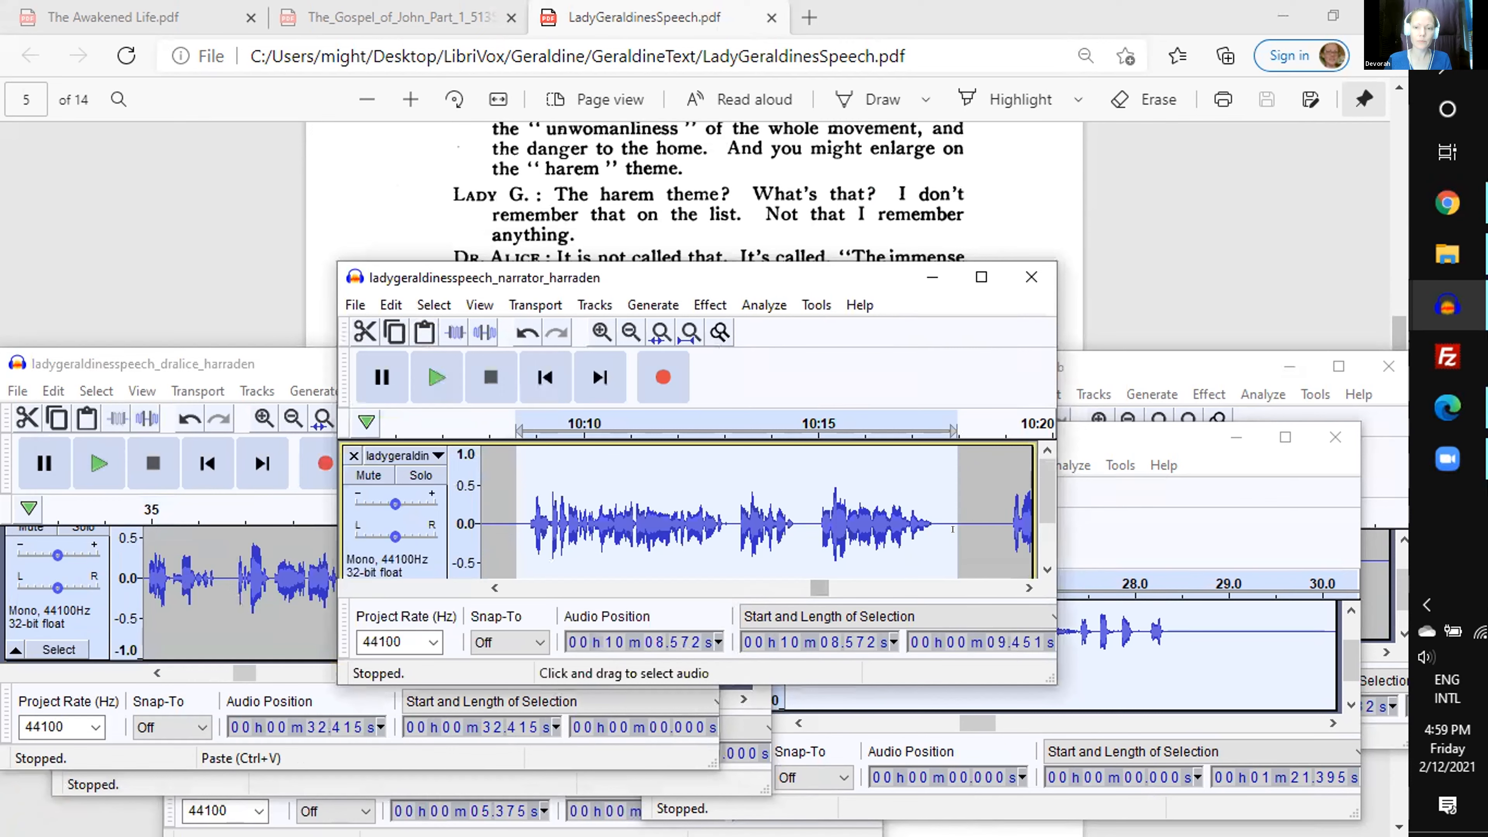
- Review the script around the harem theme lines and preview the end of the pasted Dr. Alice passage in the narrator recording
click(1029, 587)
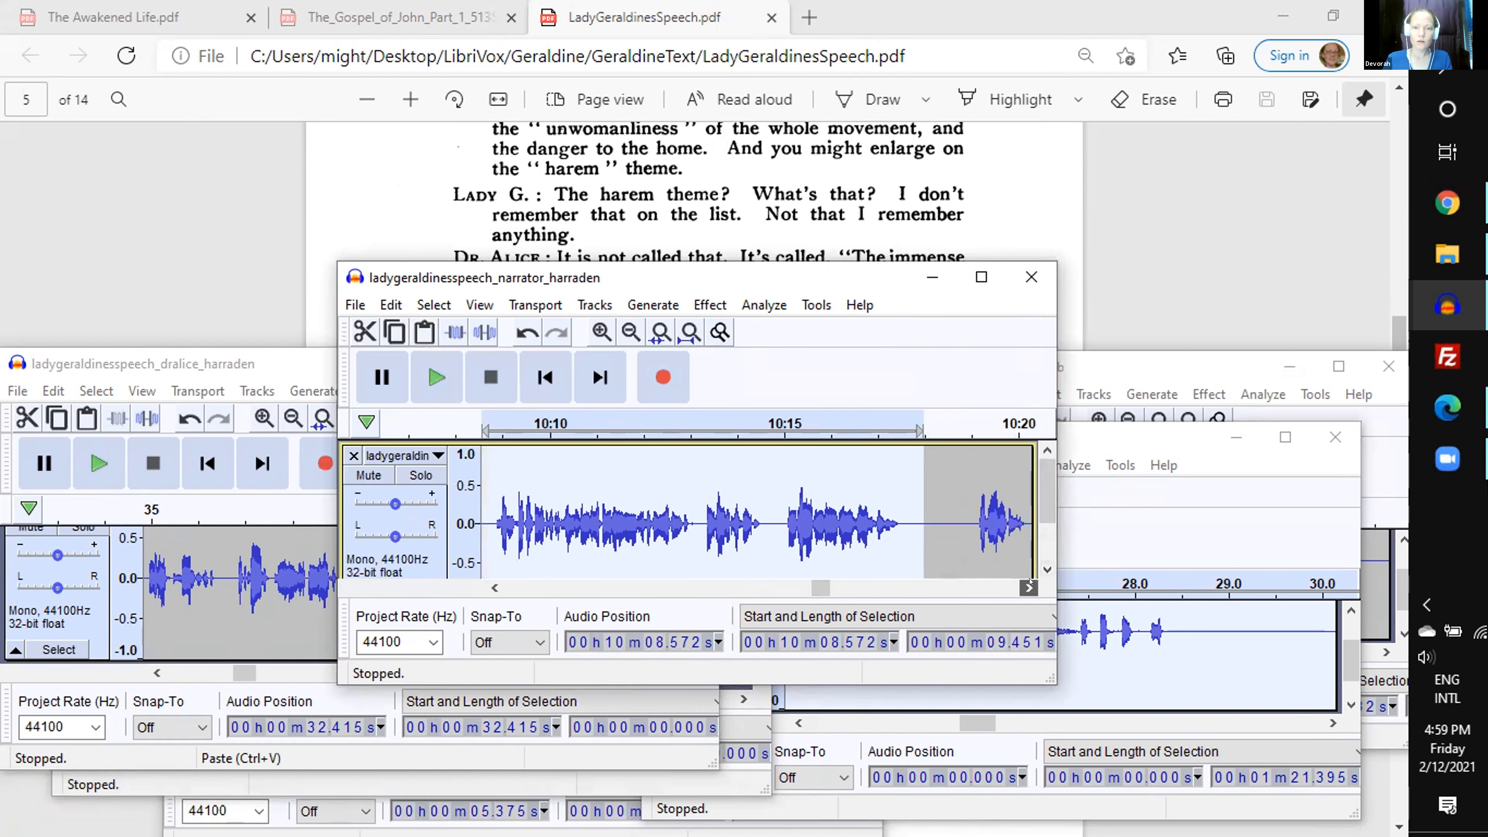
click(1030, 588)
scroll(754, 231, down, 2)
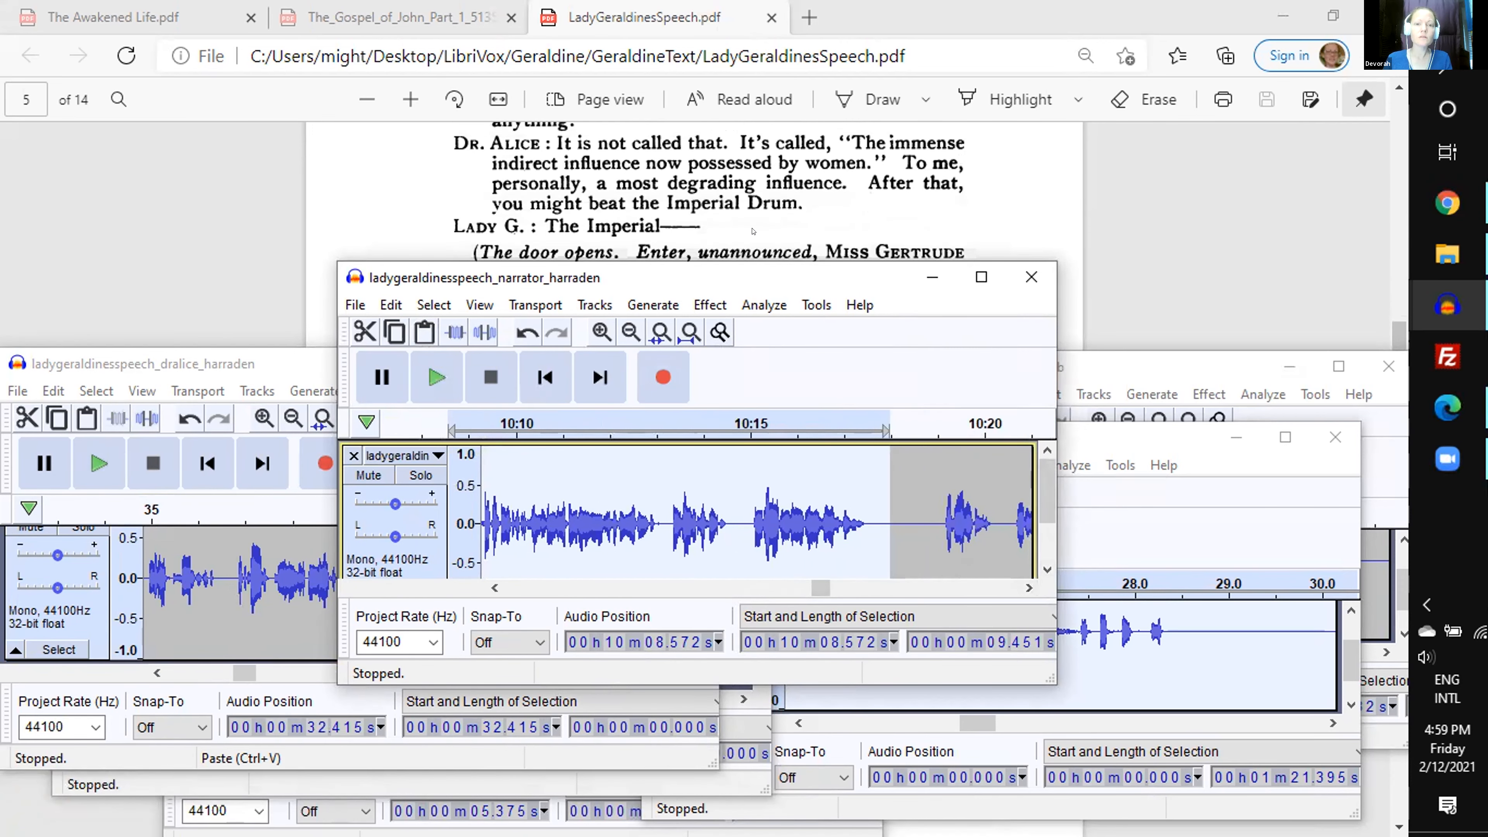
scroll(753, 230, down, 2)
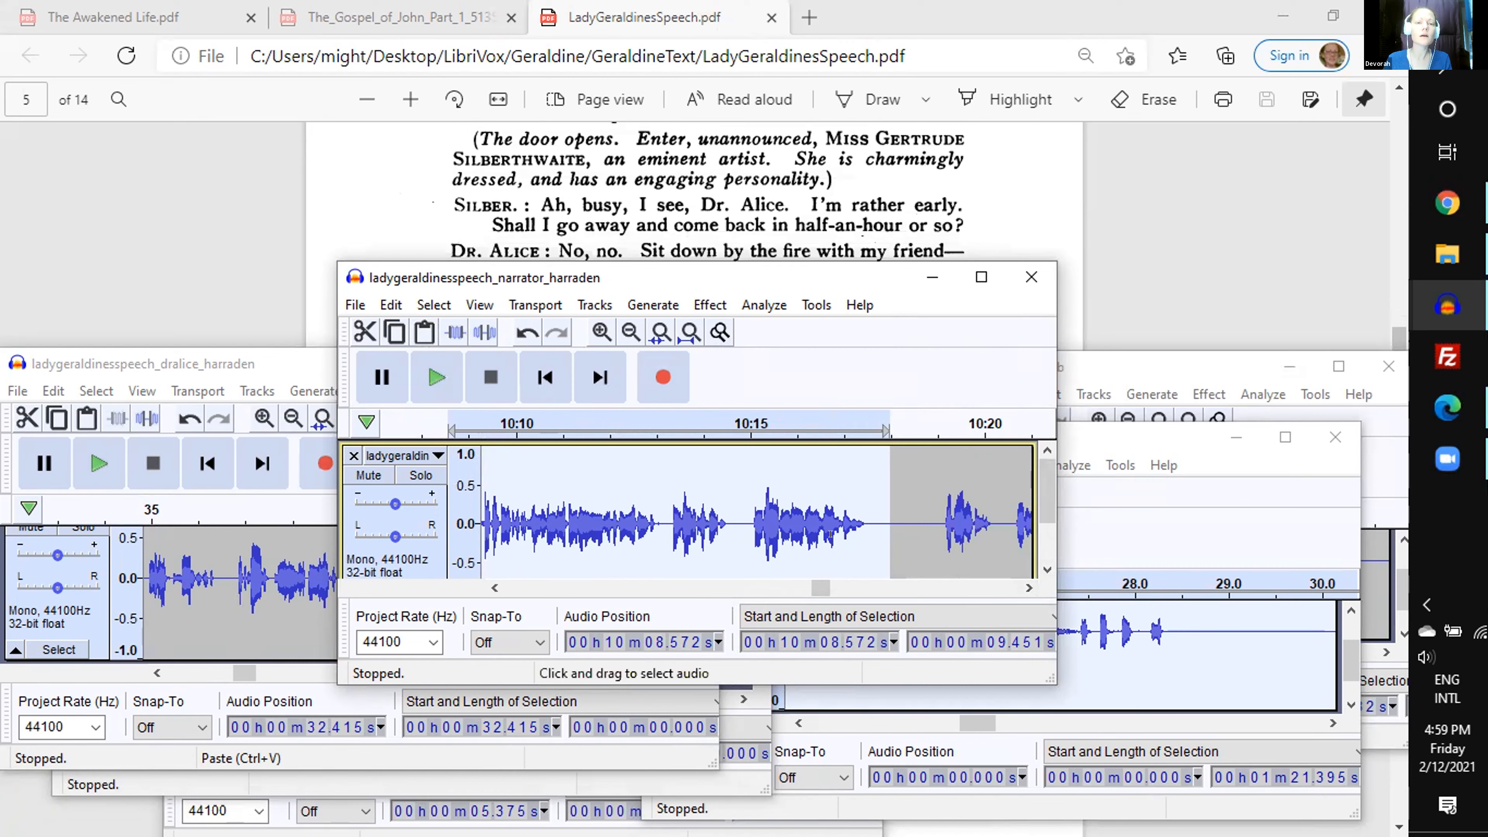
scroll(771, 198, down, 6)
scroll(771, 198, up, 2)
scroll(771, 198, down, 2)
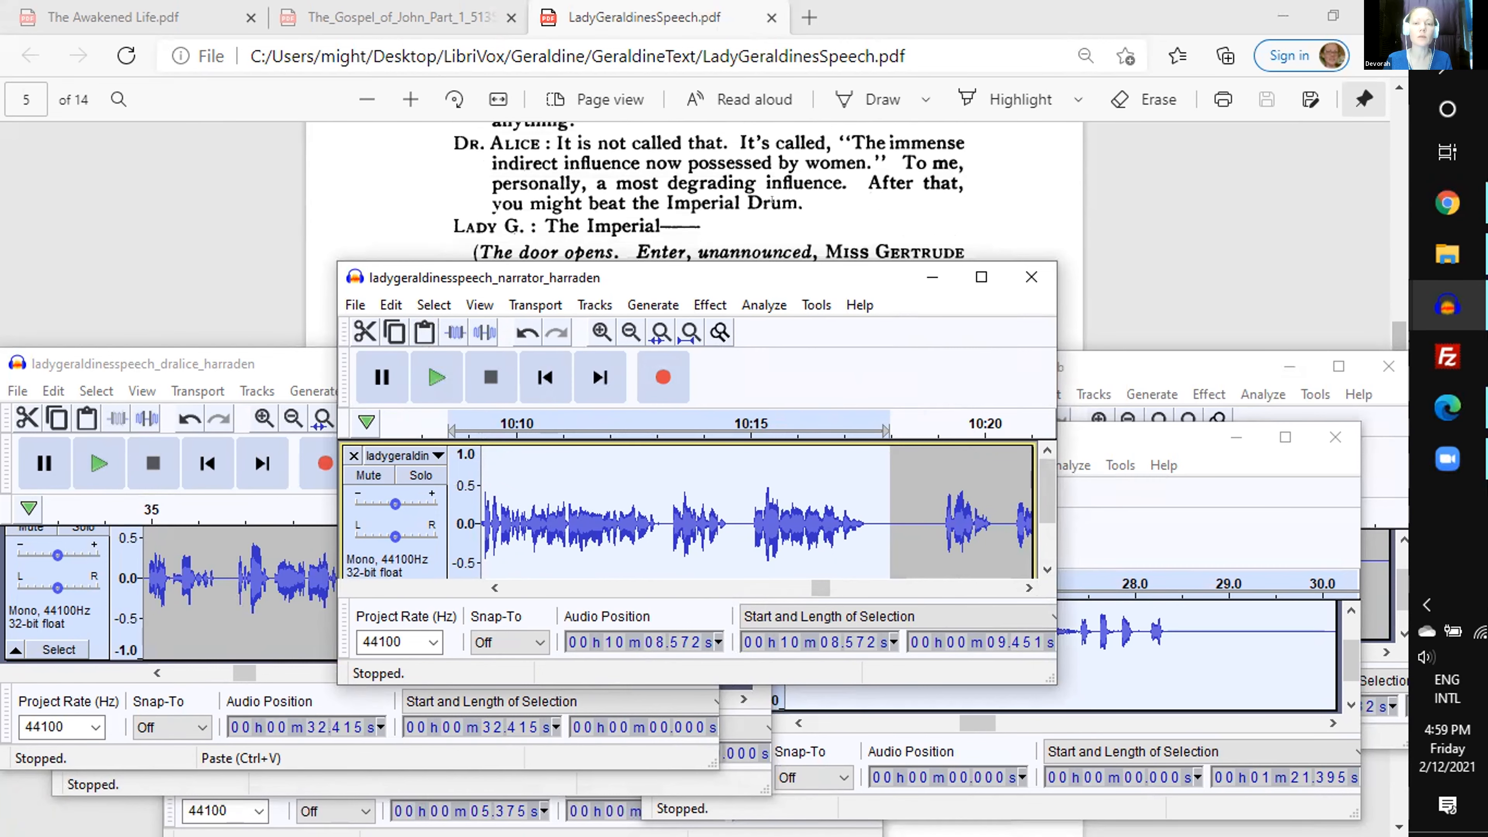
click(835, 428)
scroll(758, 217, up, 2)
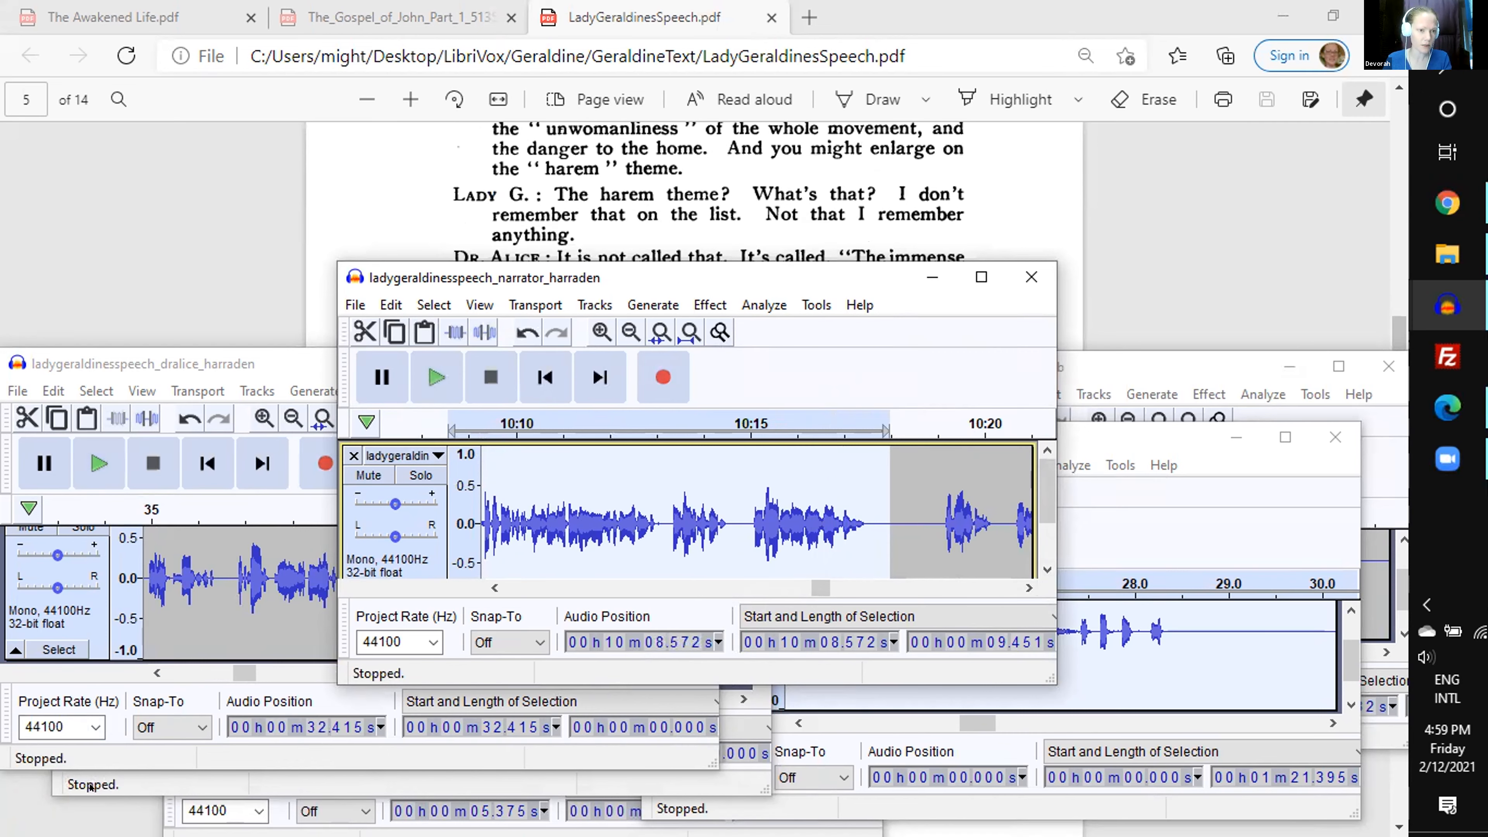
- Select the 9.94 s Lady Geraldine passage starting at 1 min 20.30 s, preview its end, and cut it
click(89, 786)
drag(418, 616, 646, 616)
scroll(634, 615, up, 1)
key(space)
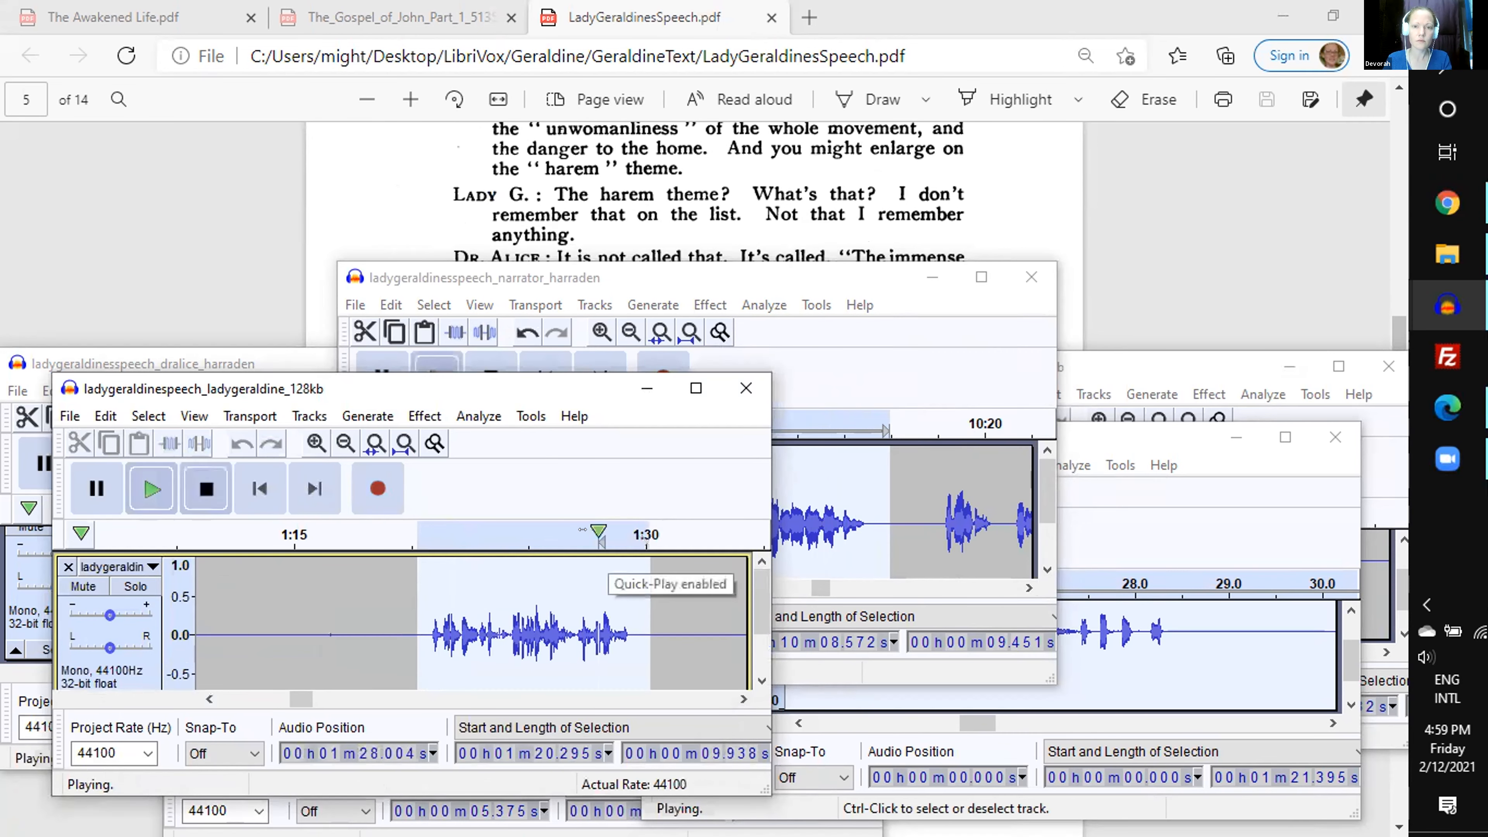
key(space)
key(Delete)
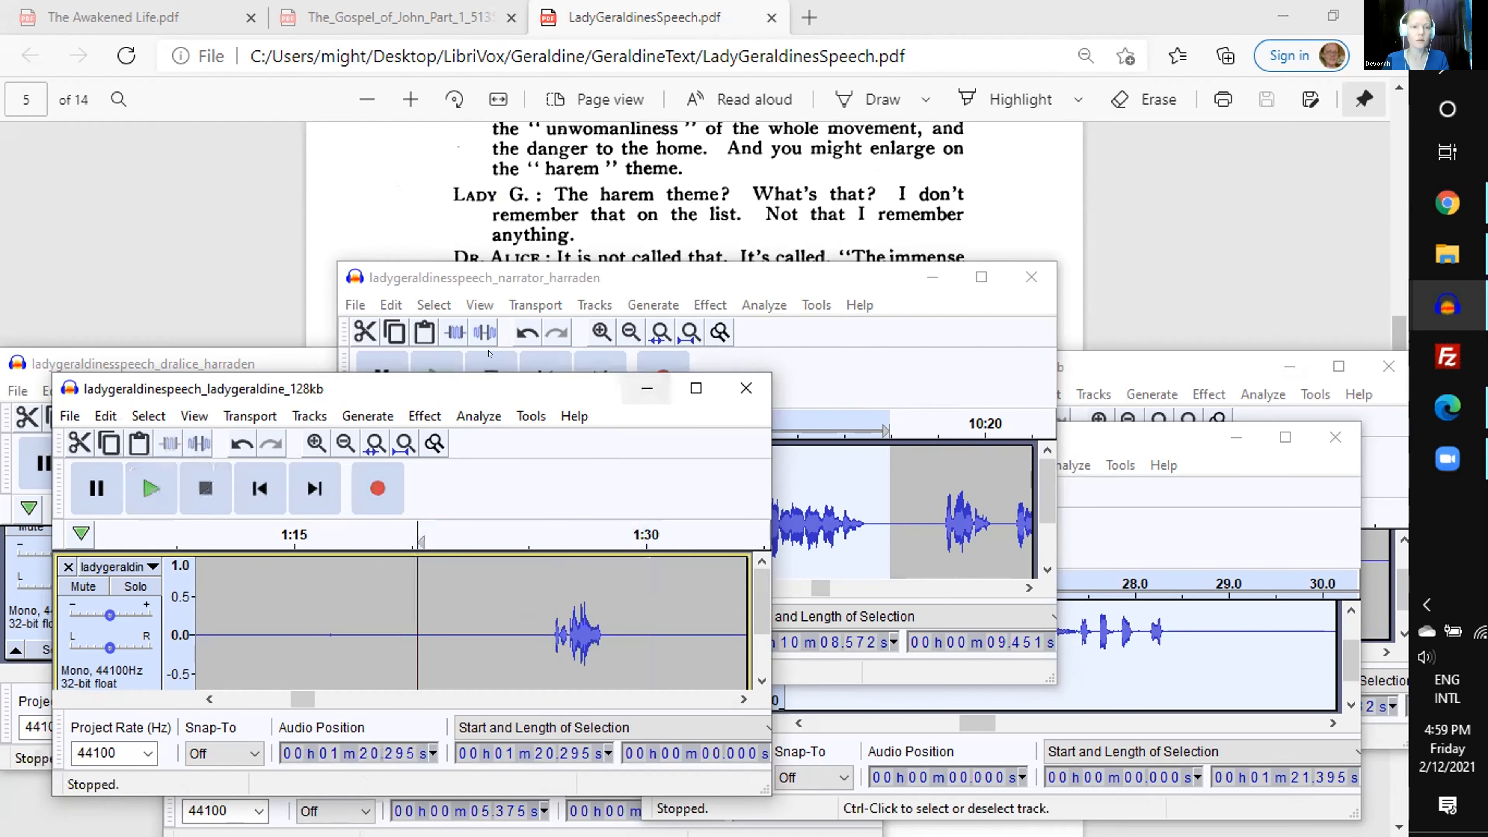
click(426, 332)
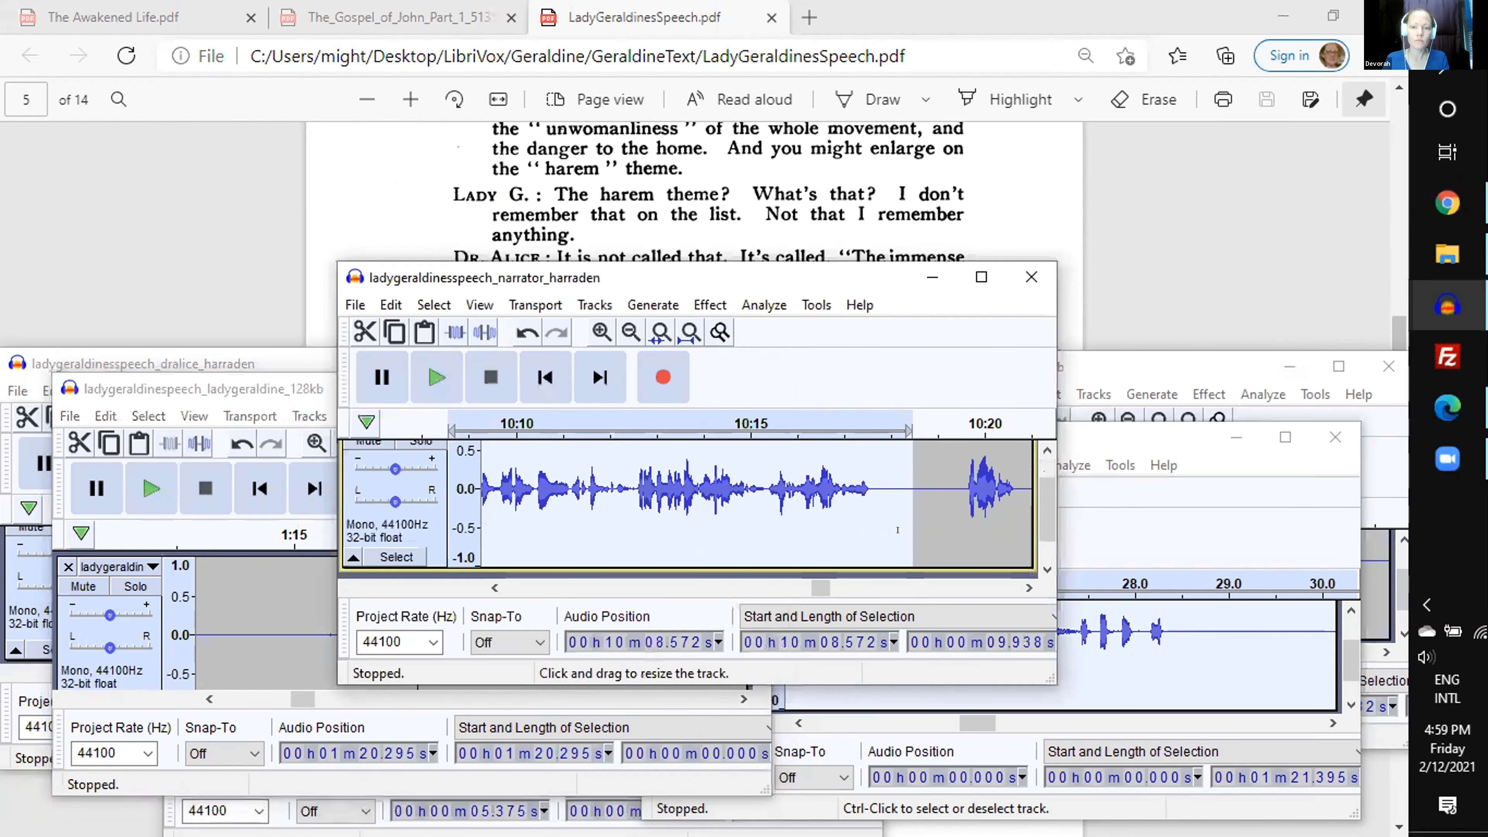
click(786, 582)
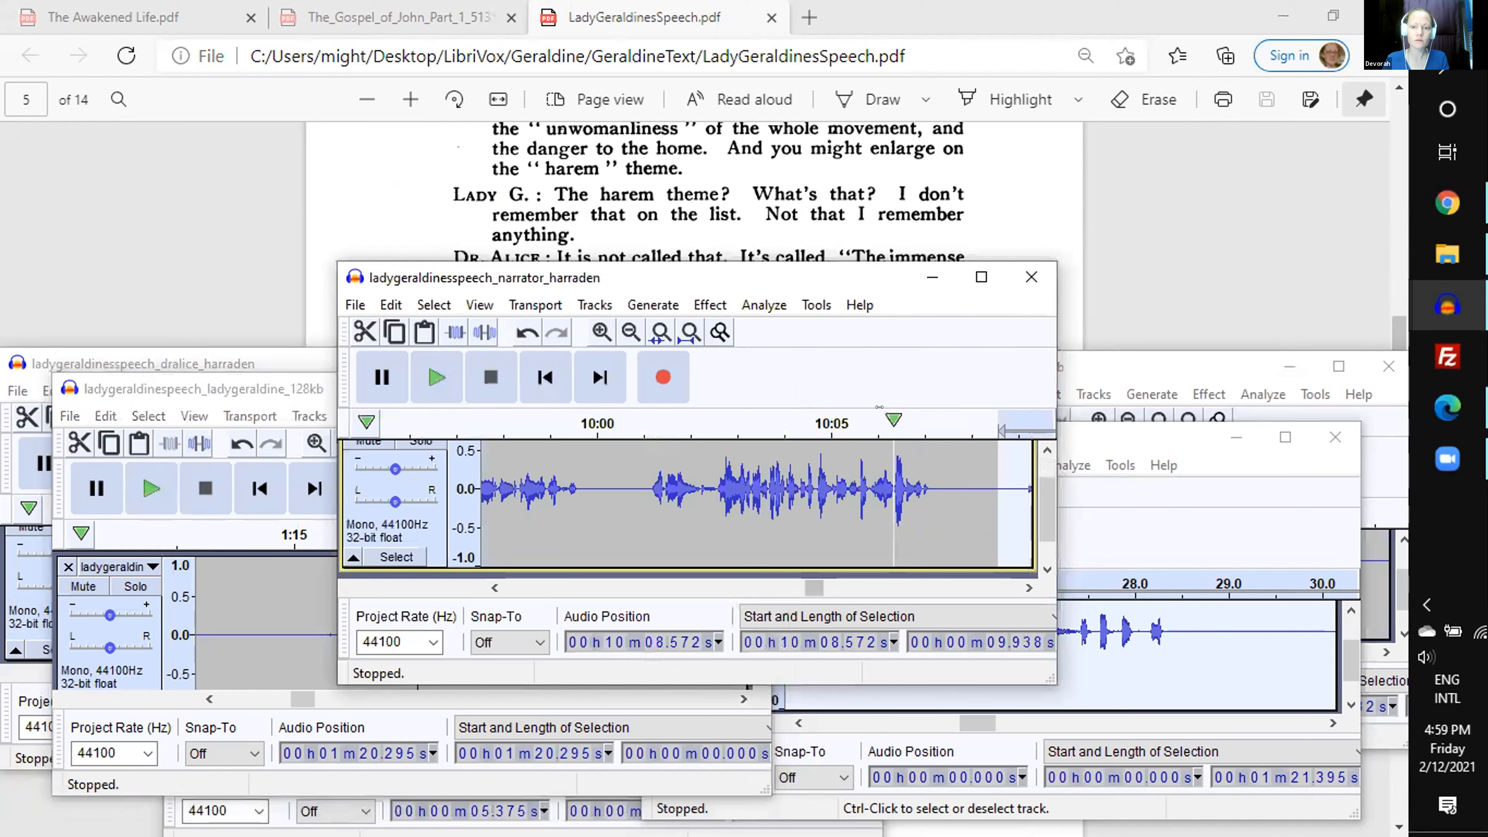
click(896, 422)
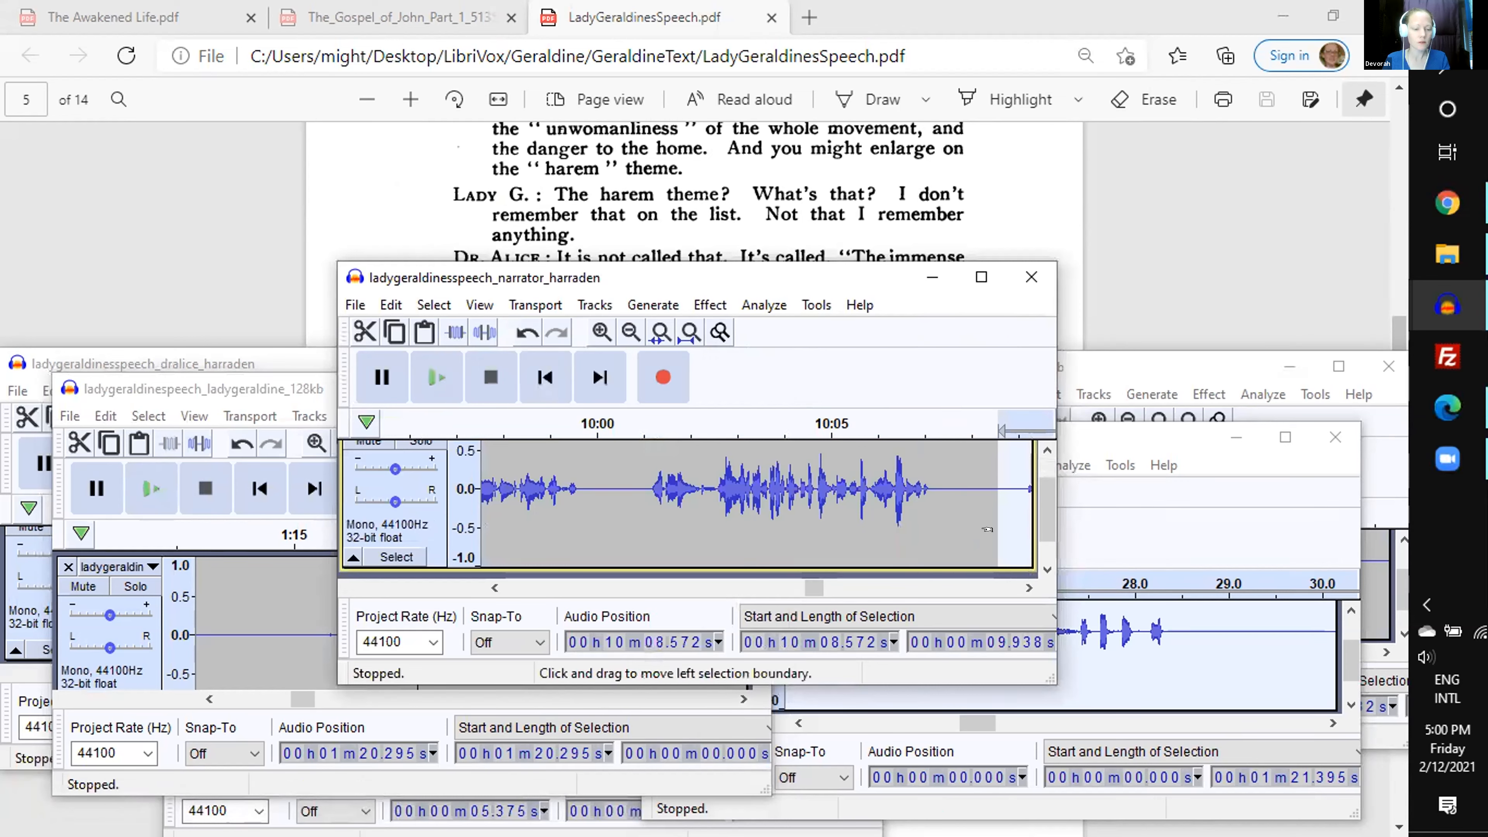
key(ctrl+z)
- Paste the cut Lady Geraldine passage into the narrator recording at 10 min 17.88 s and place the insertion point at 10 min 27.94 s
click(969, 542)
click(959, 592)
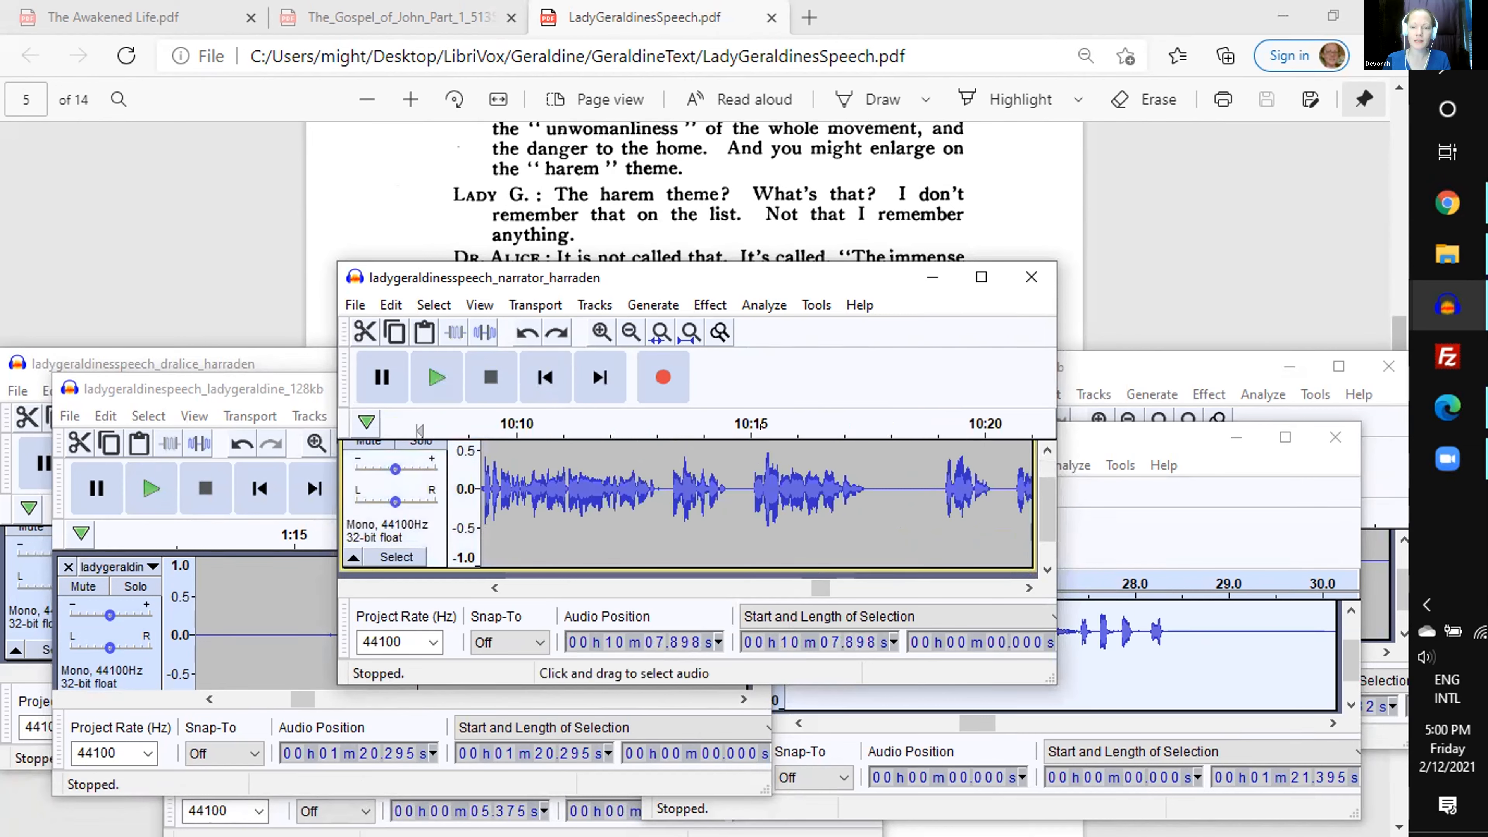
click(760, 427)
key(x)
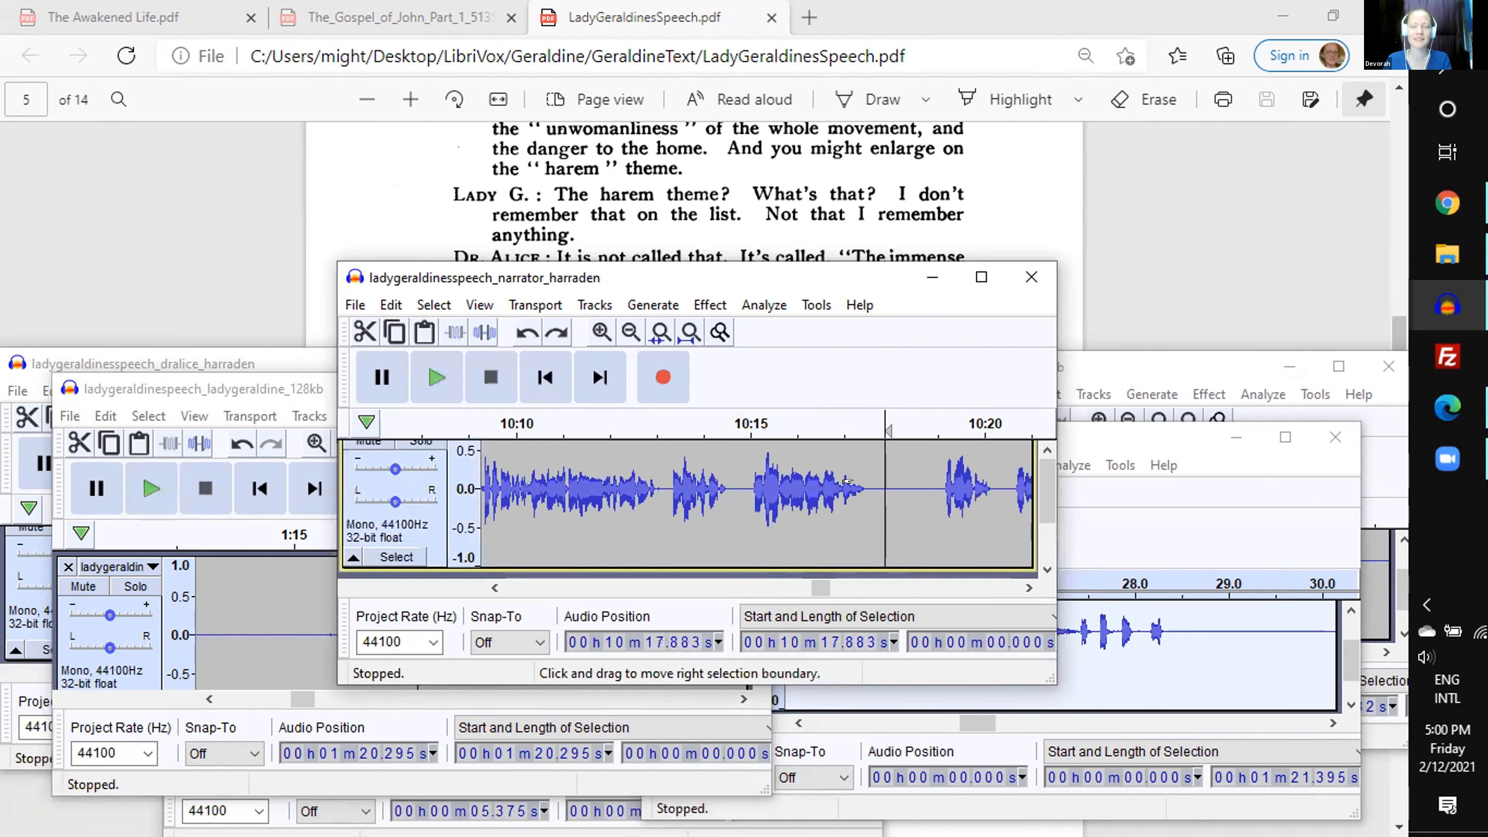
key(ctrl+v)
click(961, 592)
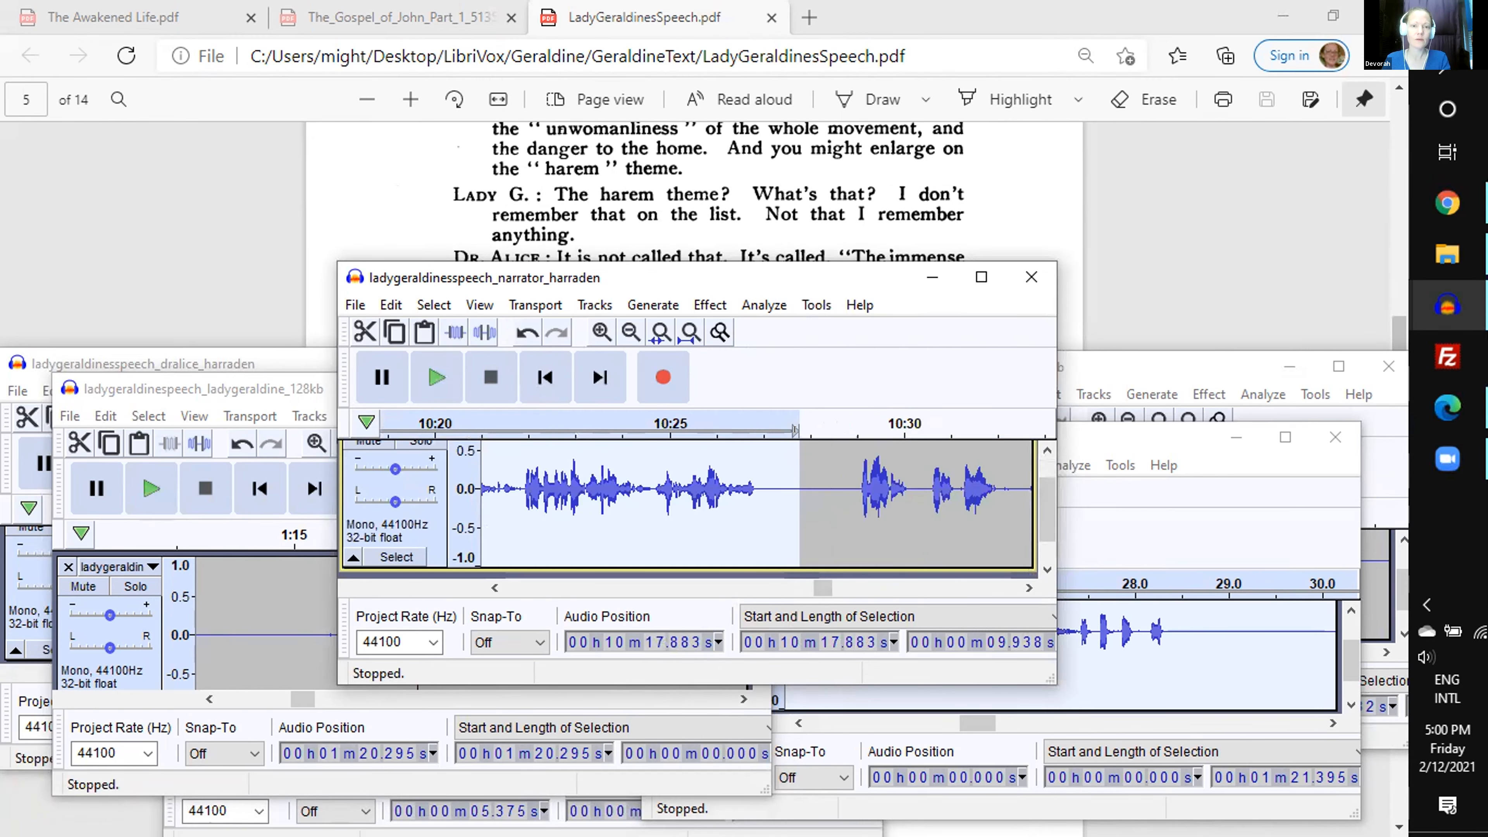
click(806, 493)
- Select the 12.33 s Dr. Alice passage starting at 34.67 s, preview its end against the script, and cut it
click(185, 362)
key(space)
key(space)
drag(251, 570, 499, 580)
scroll(499, 580, up, 1)
click(459, 509)
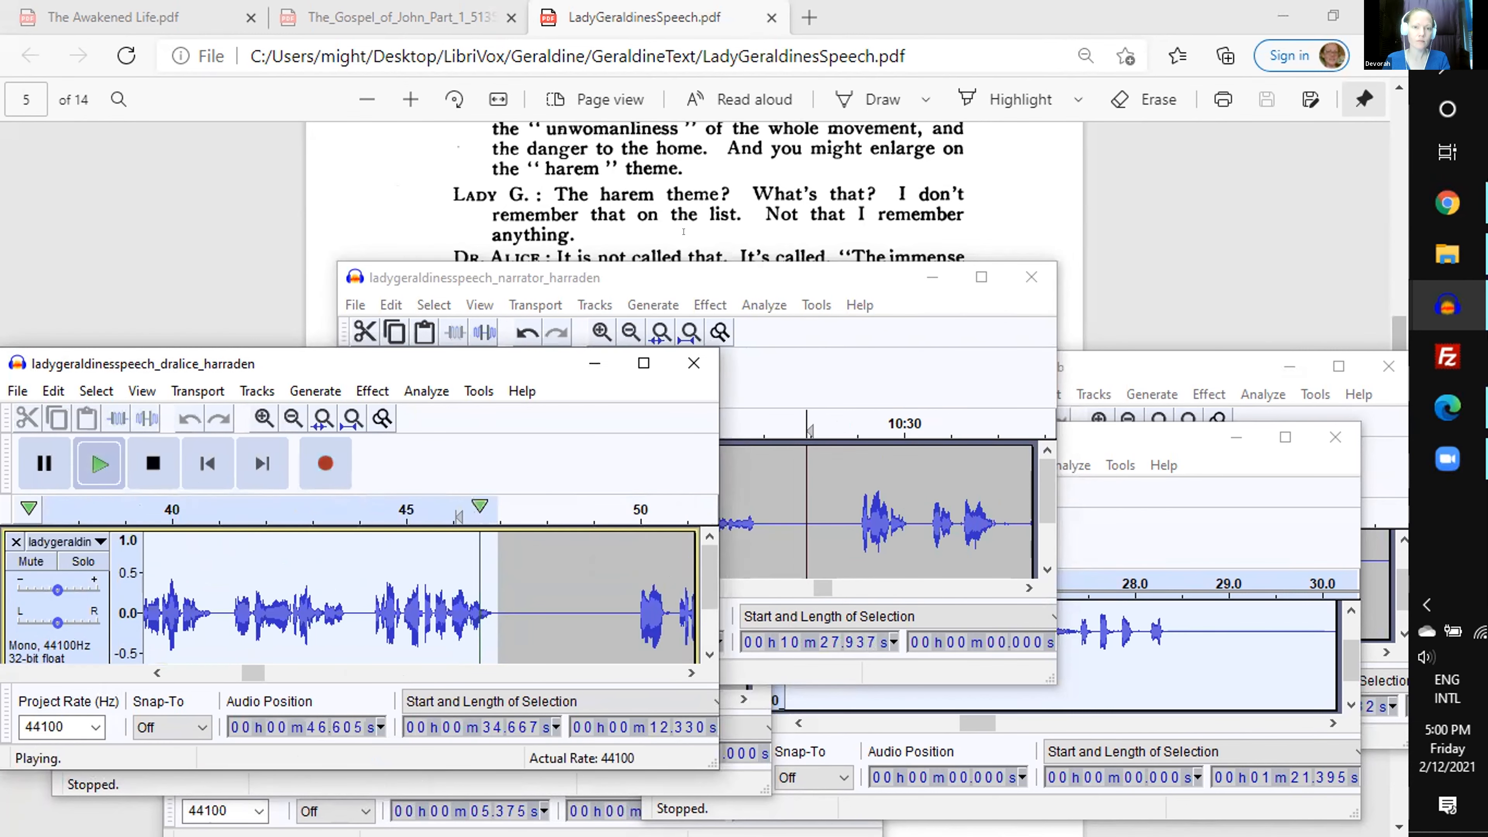
scroll(684, 232, down, 1)
key(ctrl+x)
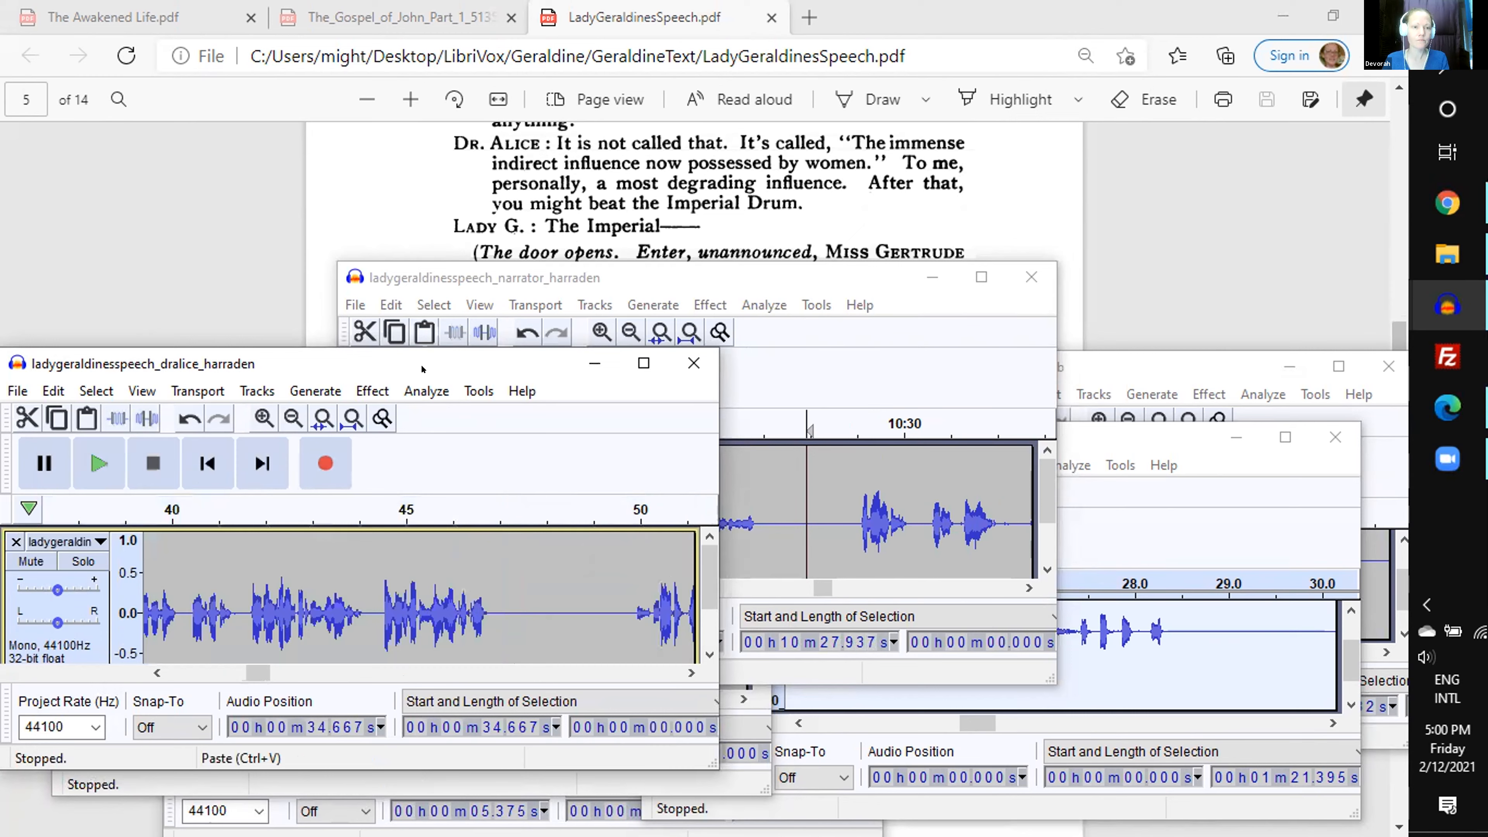
- Paste the cut Dr. Alice passage into the narrator recording at 10 min 27.94 s and place the insertion point at 10 min 40.85 s
click(615, 277)
key(ctrl+v)
scroll(705, 165, down, 2)
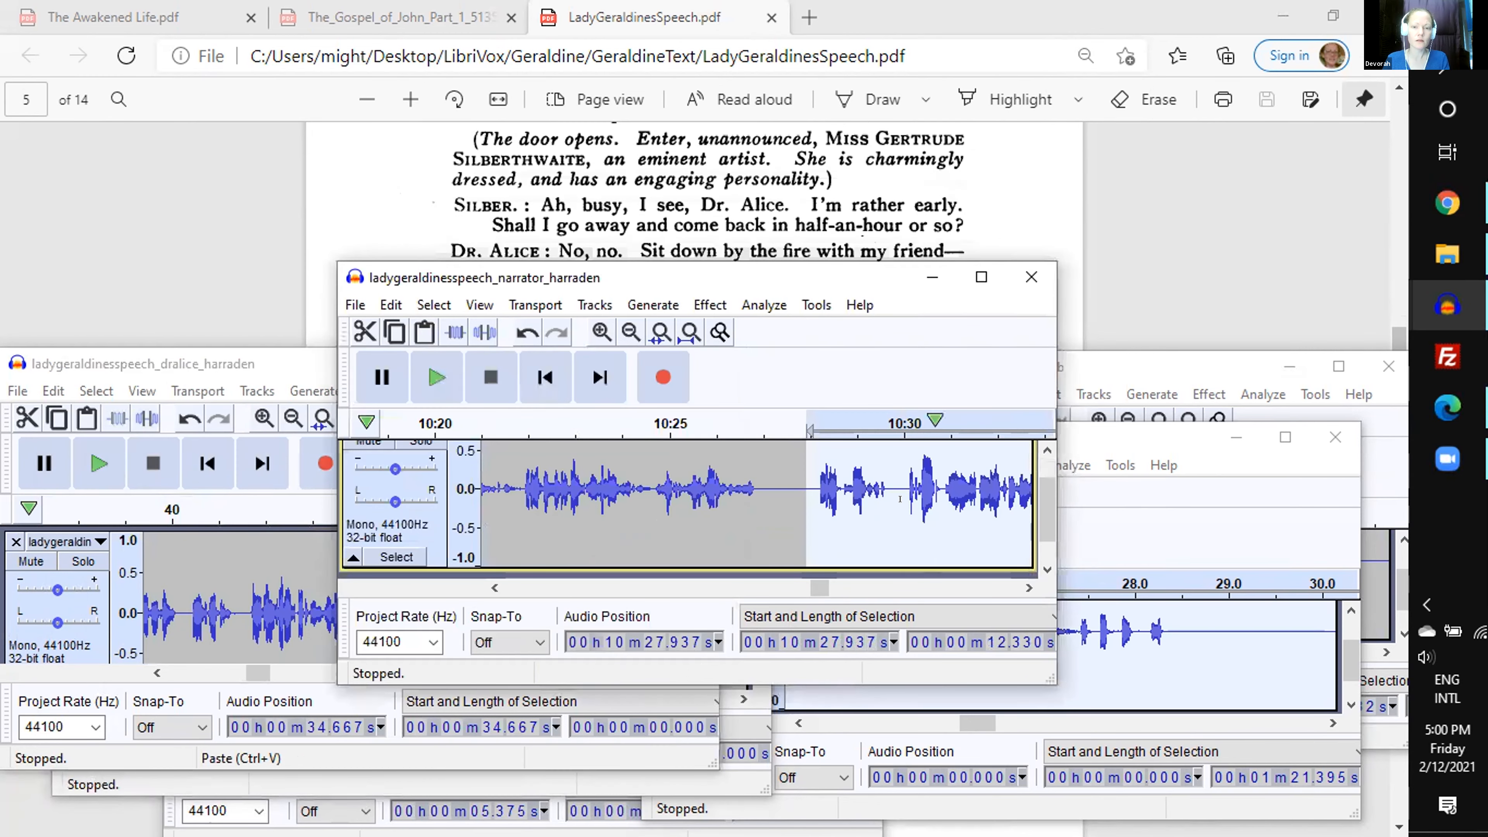
click(892, 584)
click(863, 516)
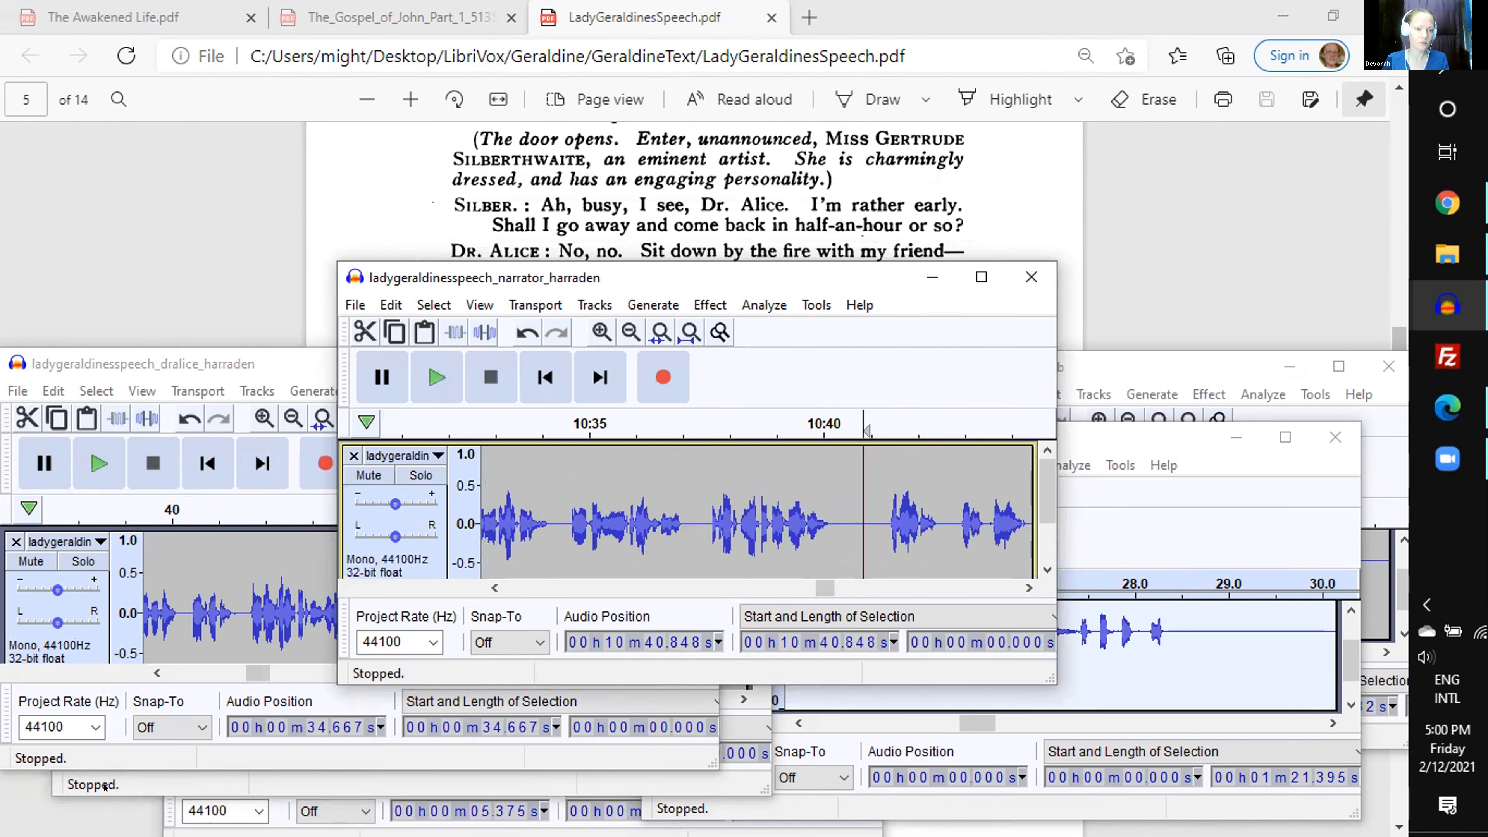
- Cut the 4.13 s Lady Geraldine passage starting at 1 min 25.50 s and paste it into the narrator recording at 10 min 40.85 s
click(551, 785)
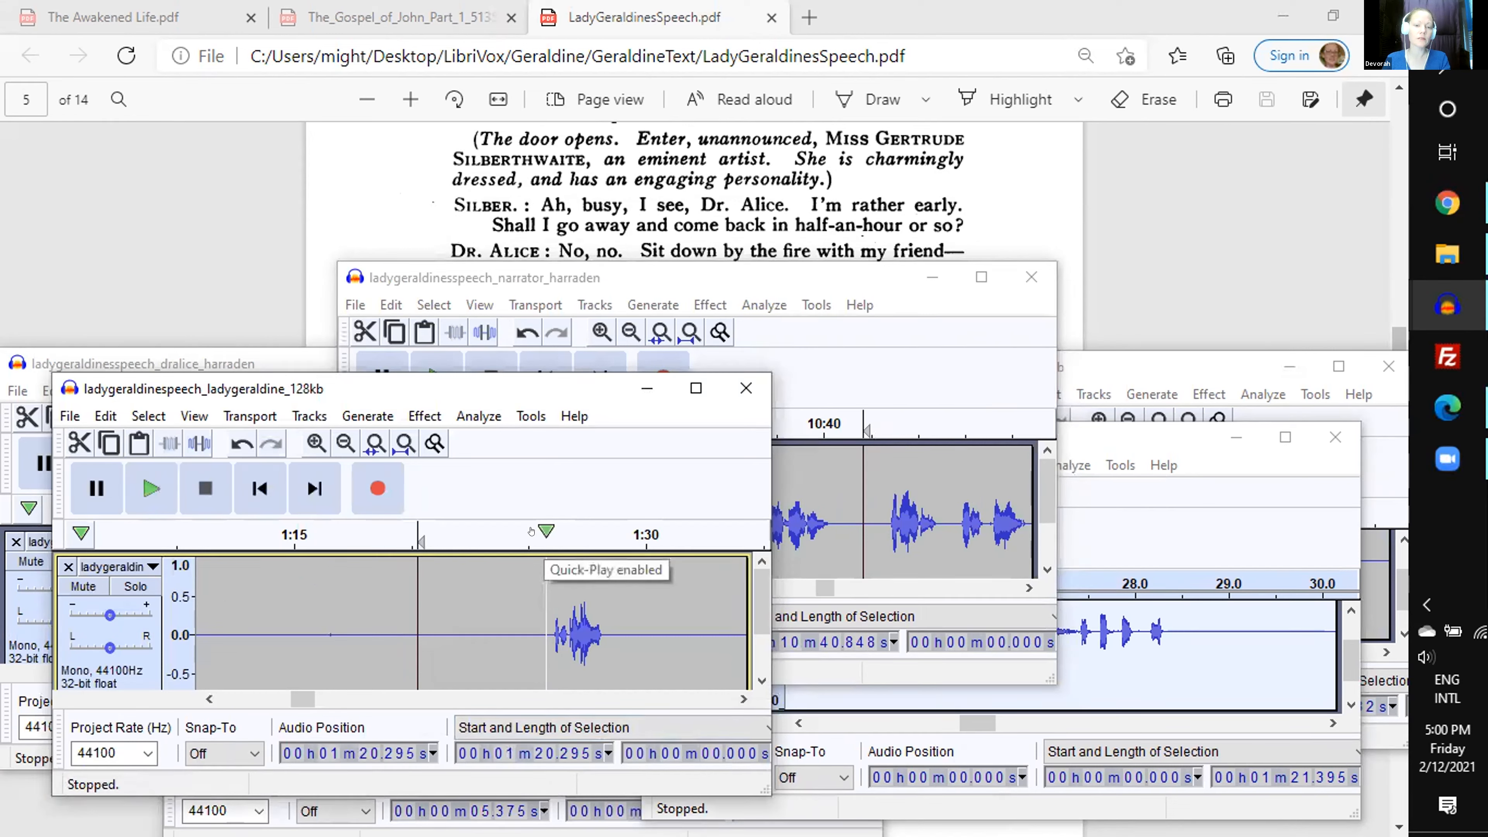
click(543, 531)
drag(543, 531, 616, 528)
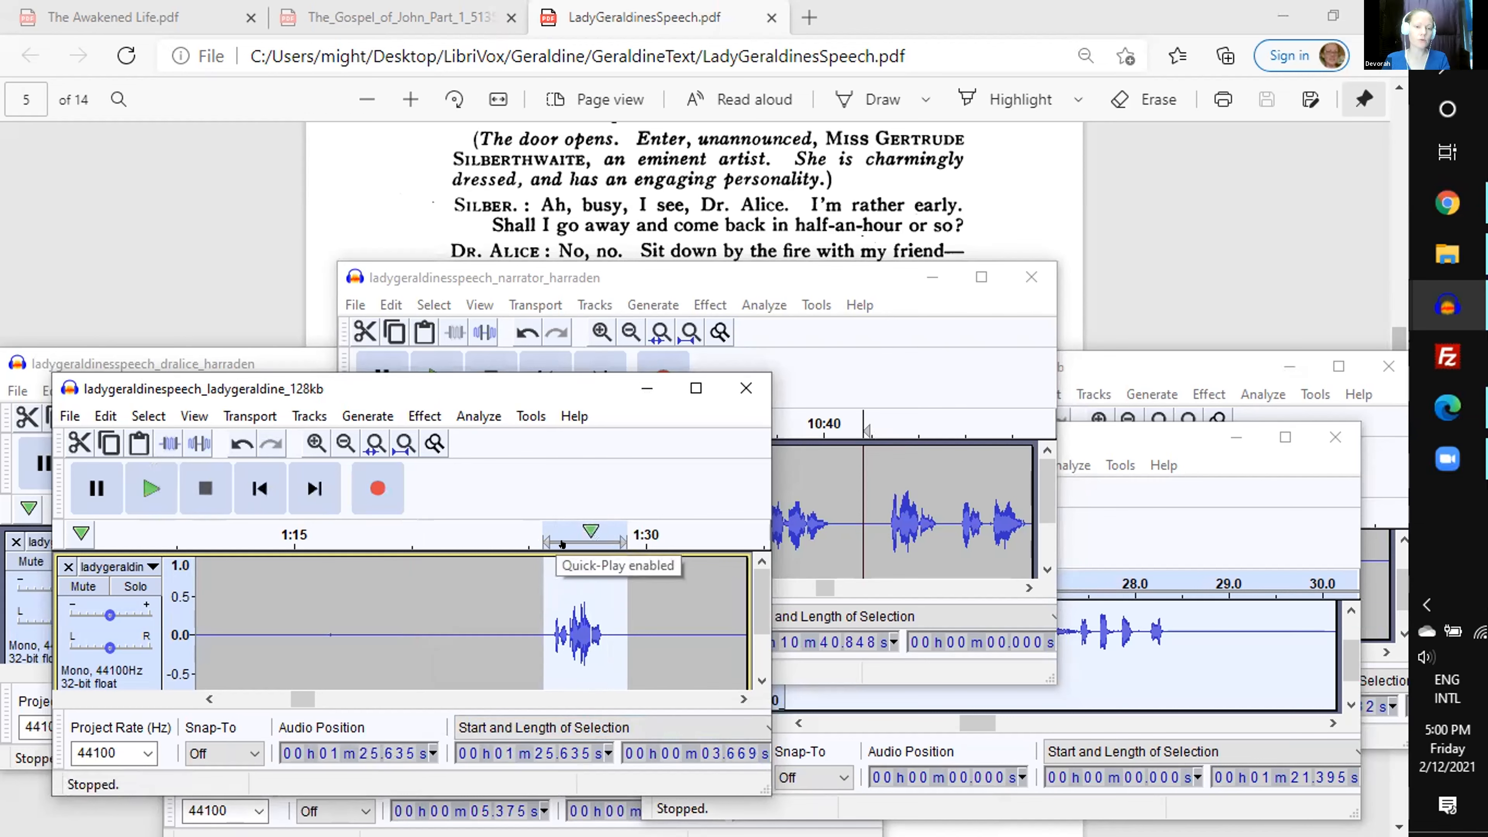
click(503, 576)
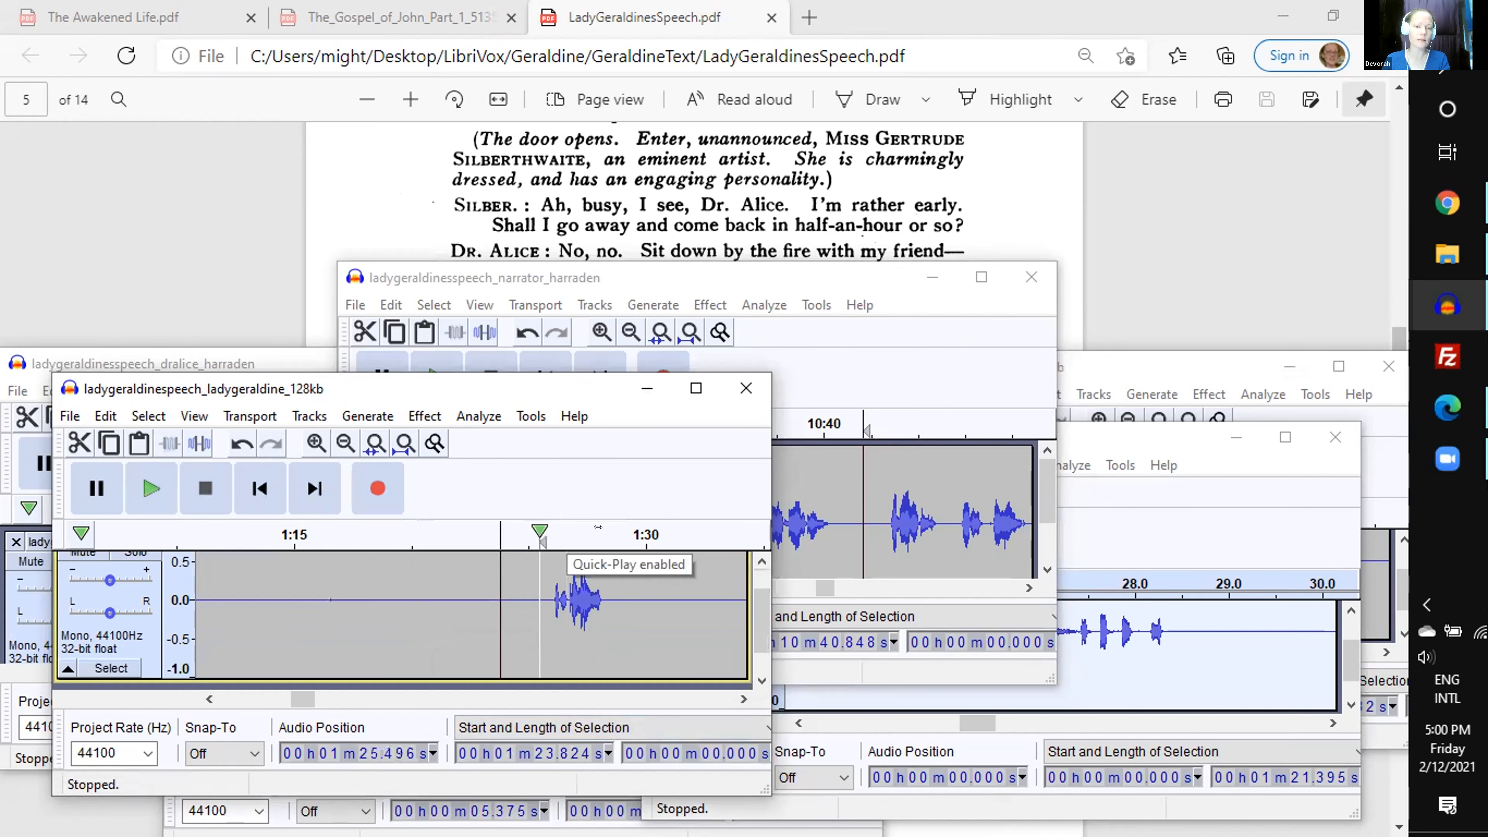
drag(541, 530, 632, 529)
key(space)
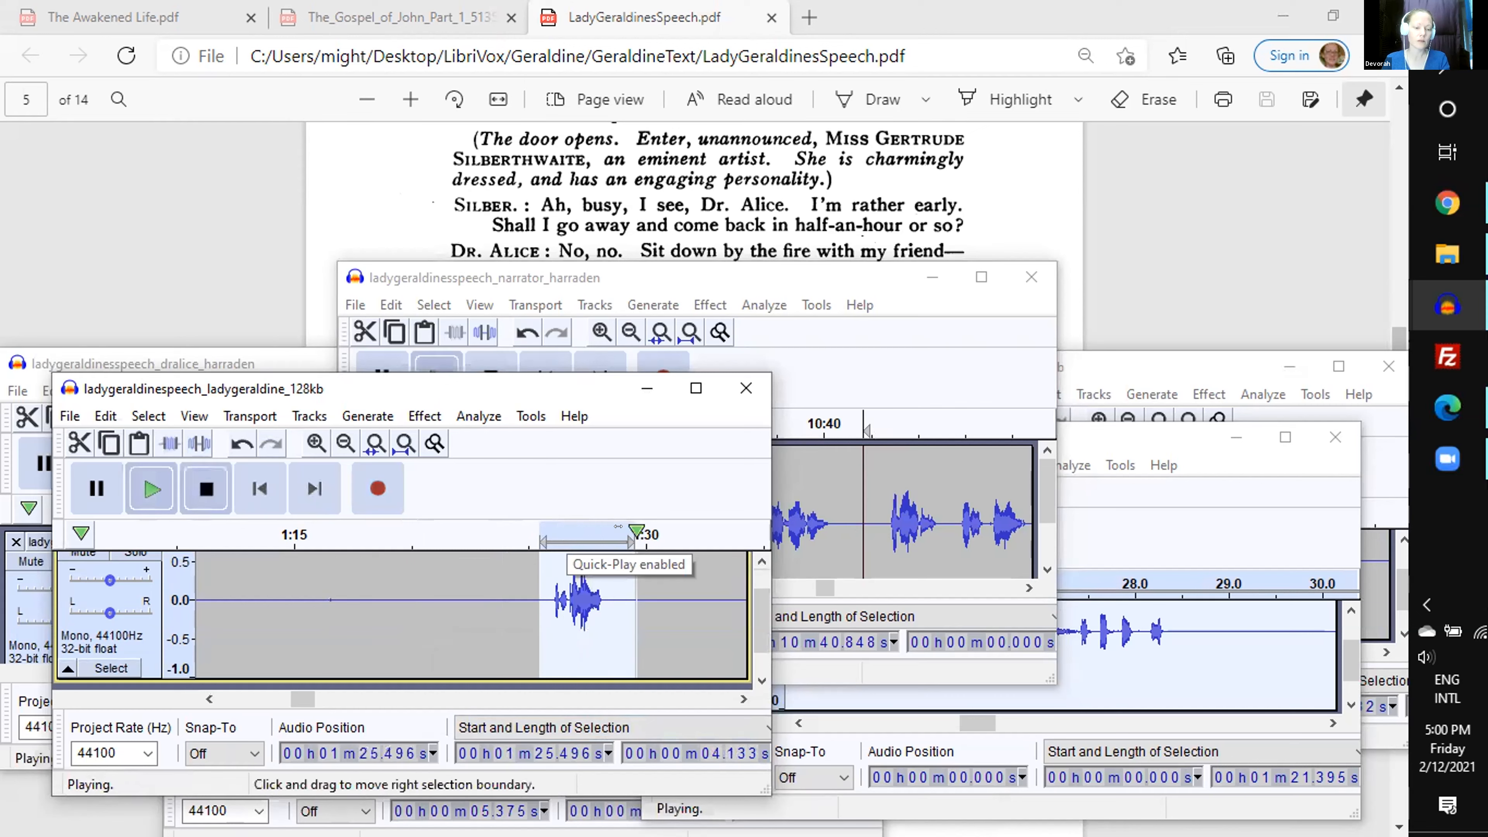
key(ctrl+x)
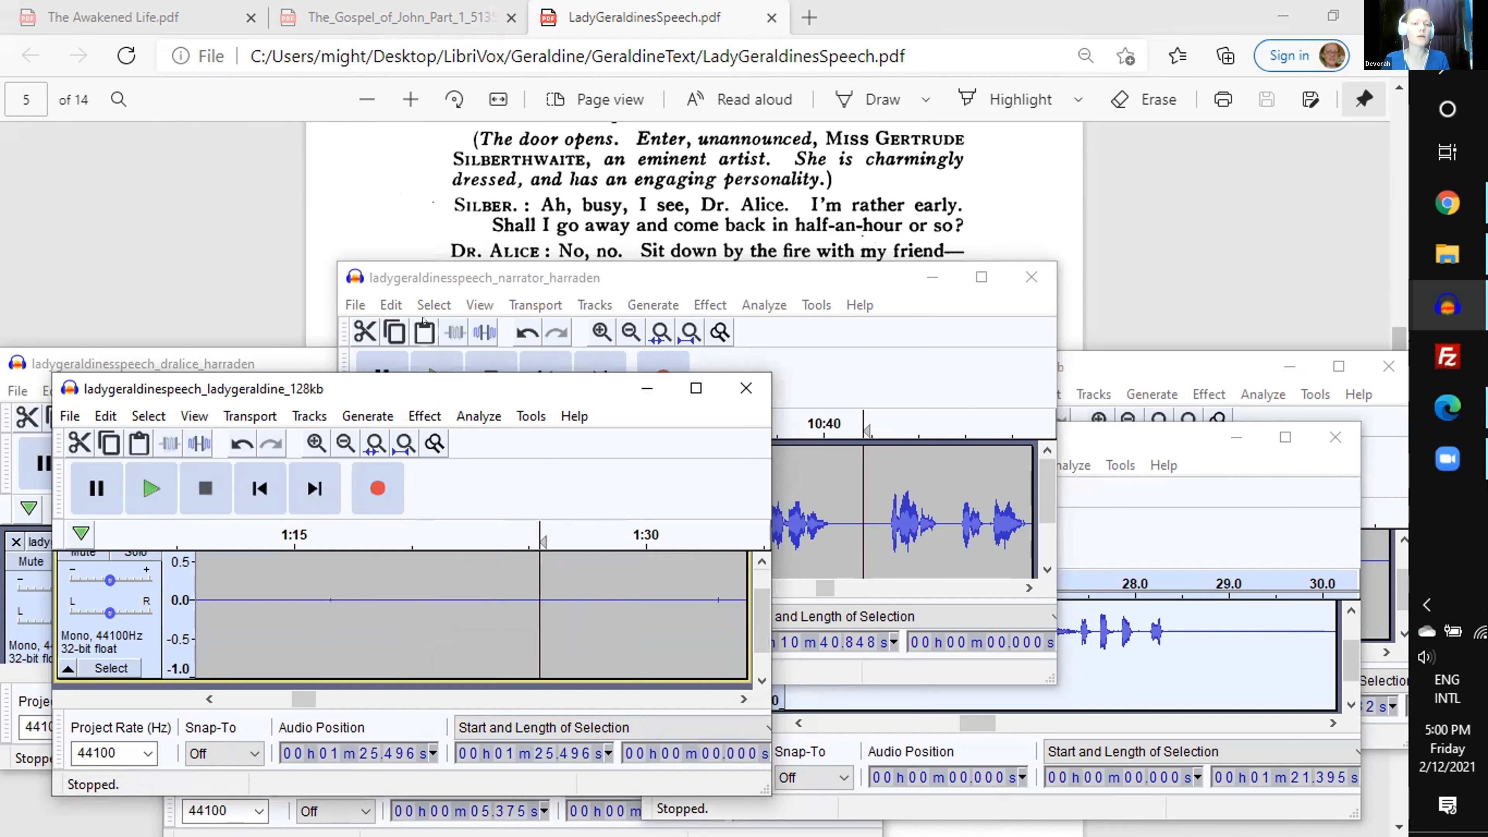
click(423, 329)
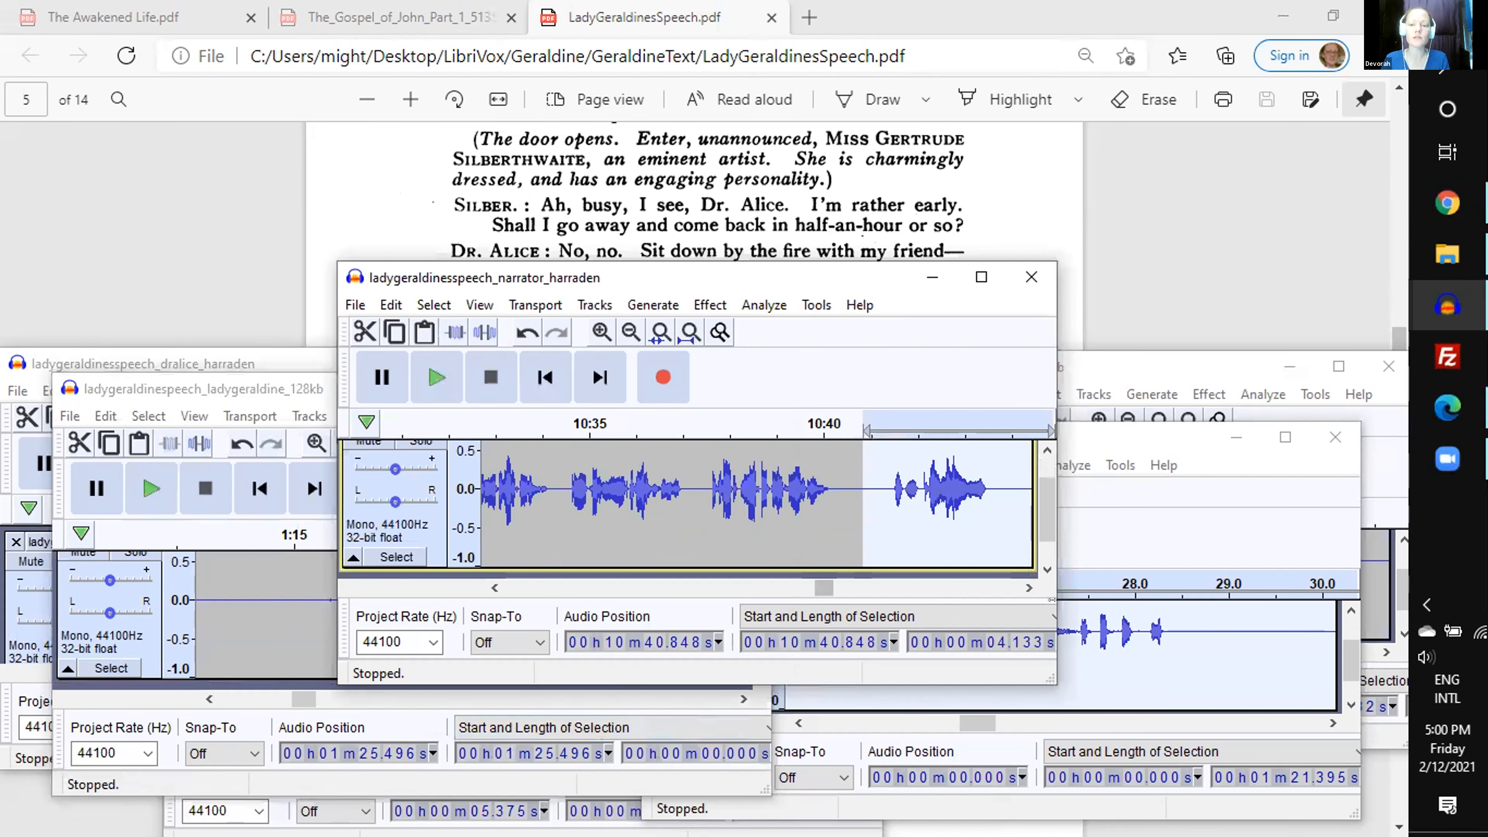
- Preview the narrator's stage direction after the pasted Lady Geraldine passage and place the insertion point at 10 min 57.01 s
click(1029, 588)
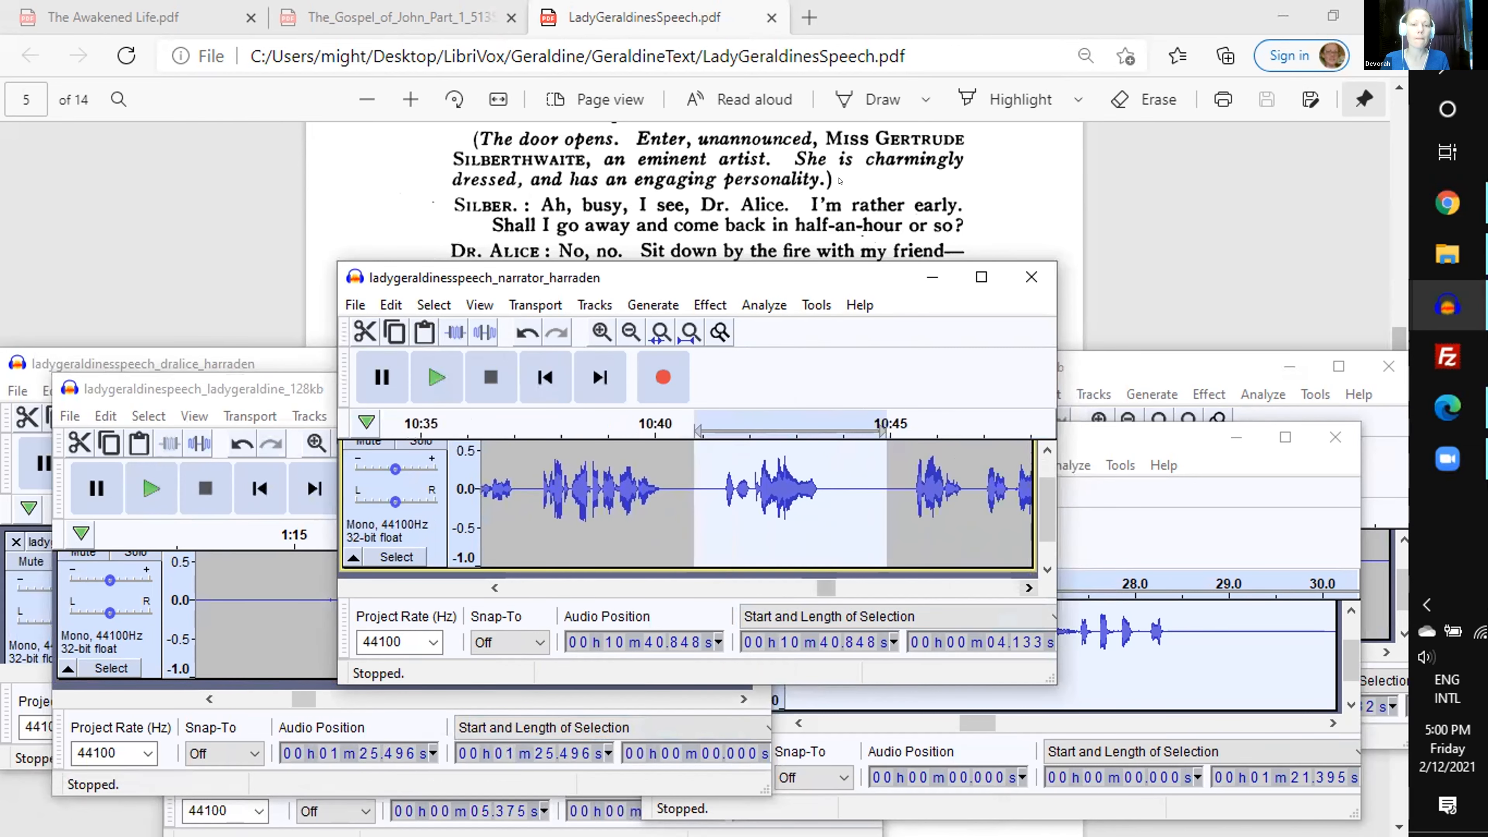
click(911, 423)
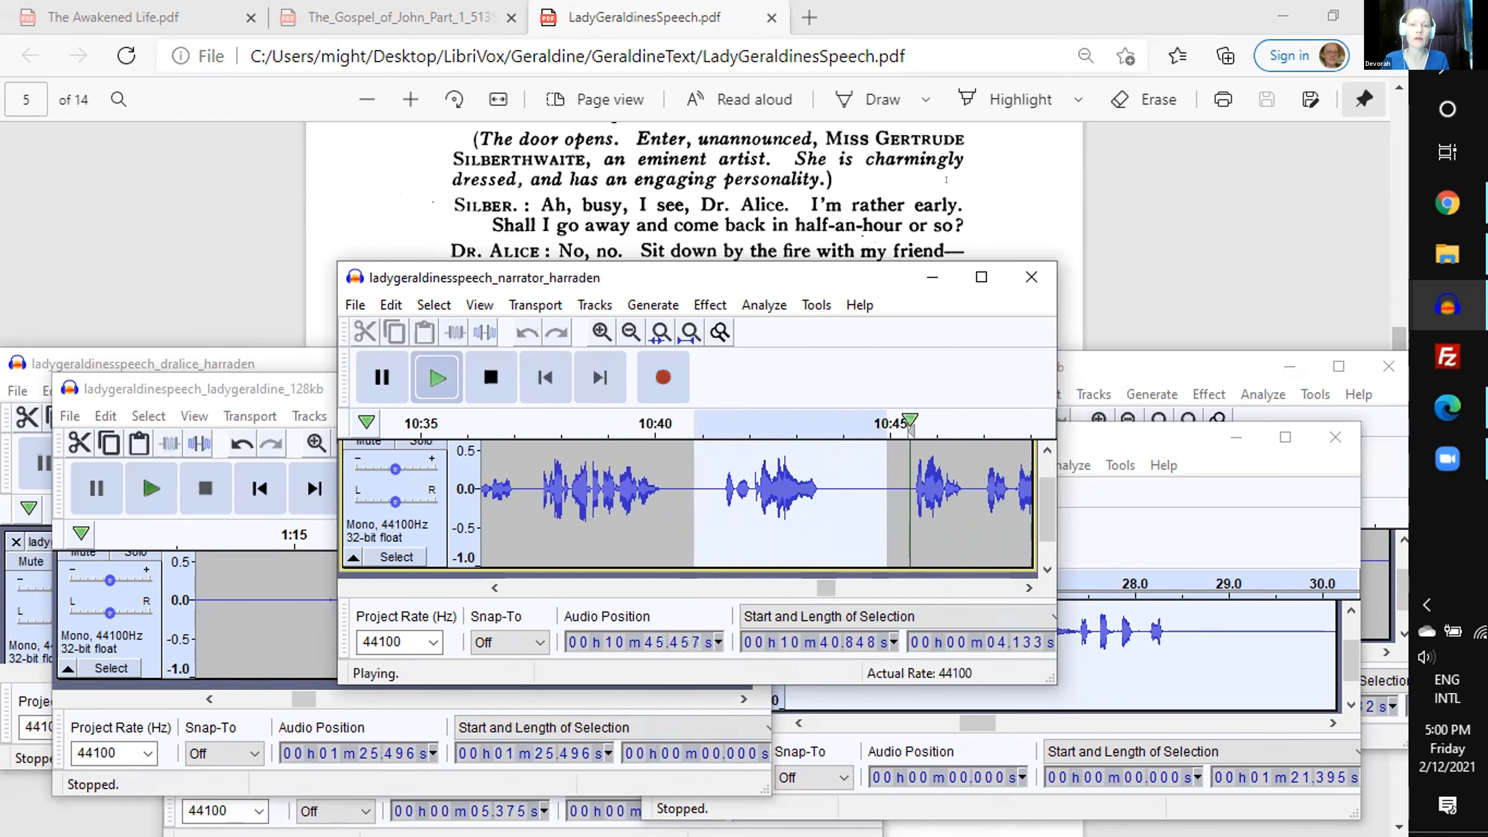
click(491, 377)
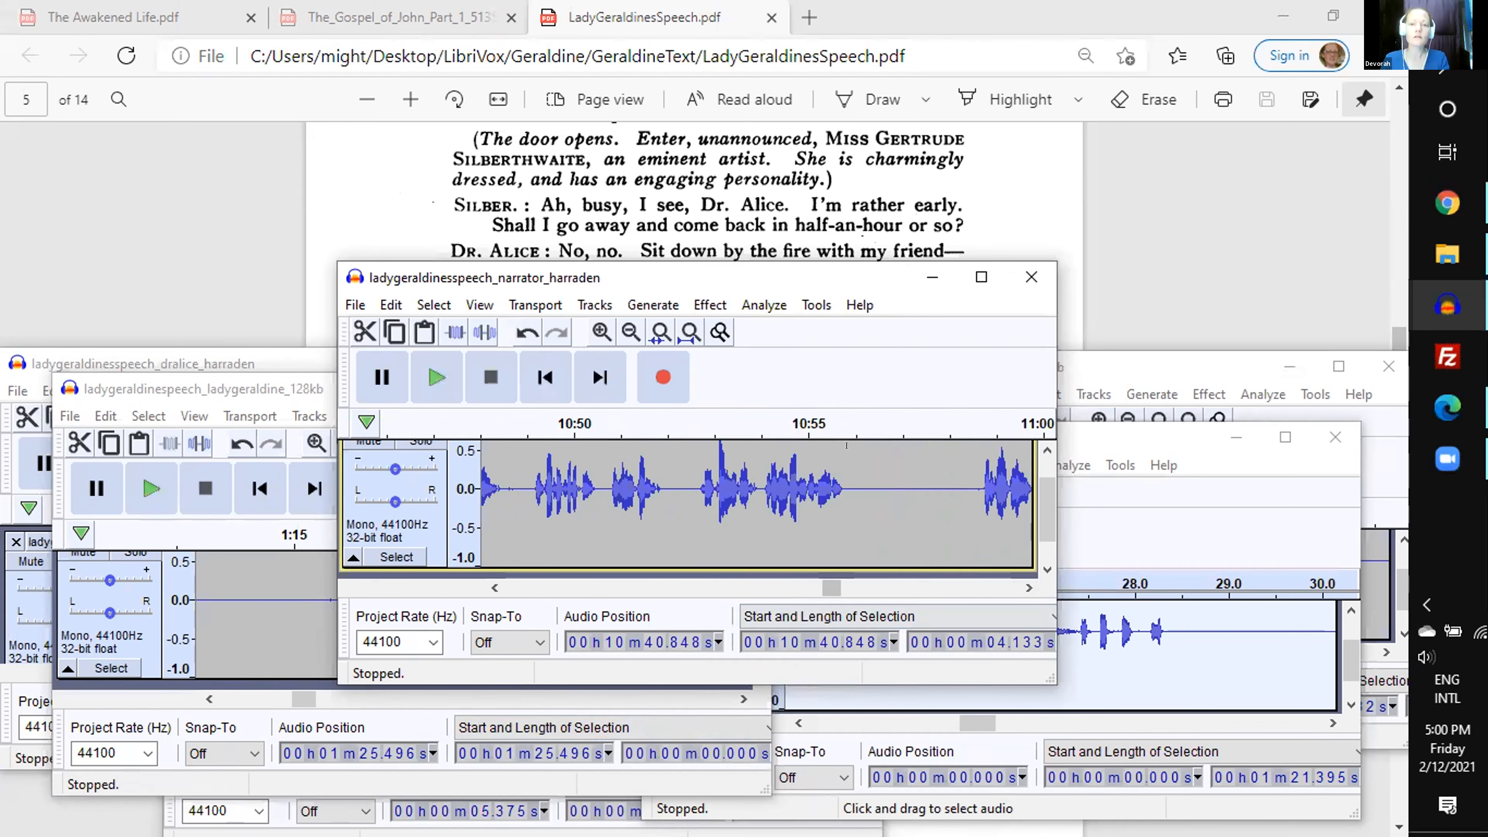
click(830, 424)
key(space)
click(903, 515)
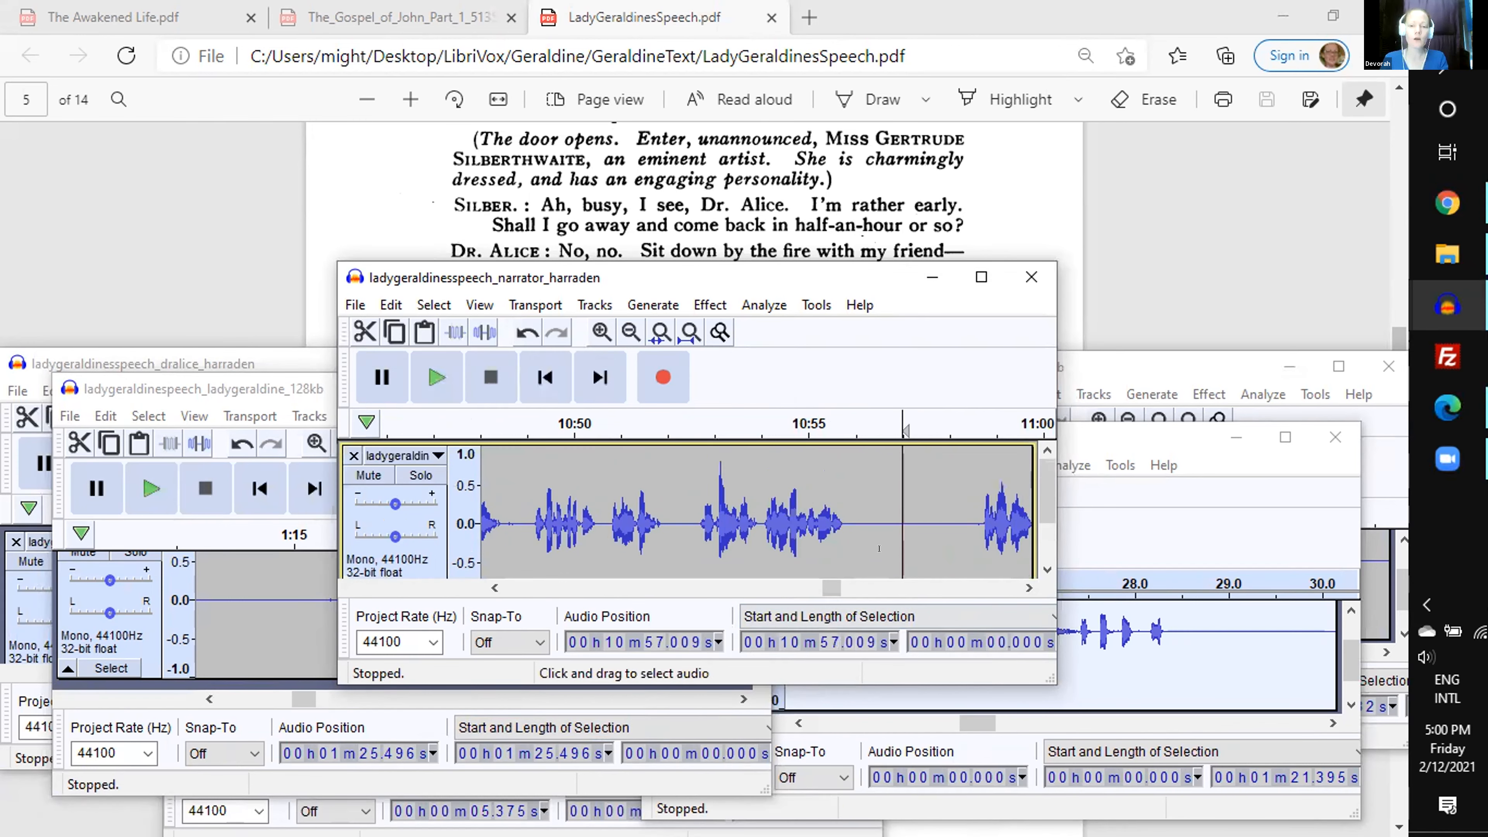
- Generate a 1 s square tone at 440 Hz and amplitude 0.8 in the narrator recording at 10 min 57.01 s
key(t)
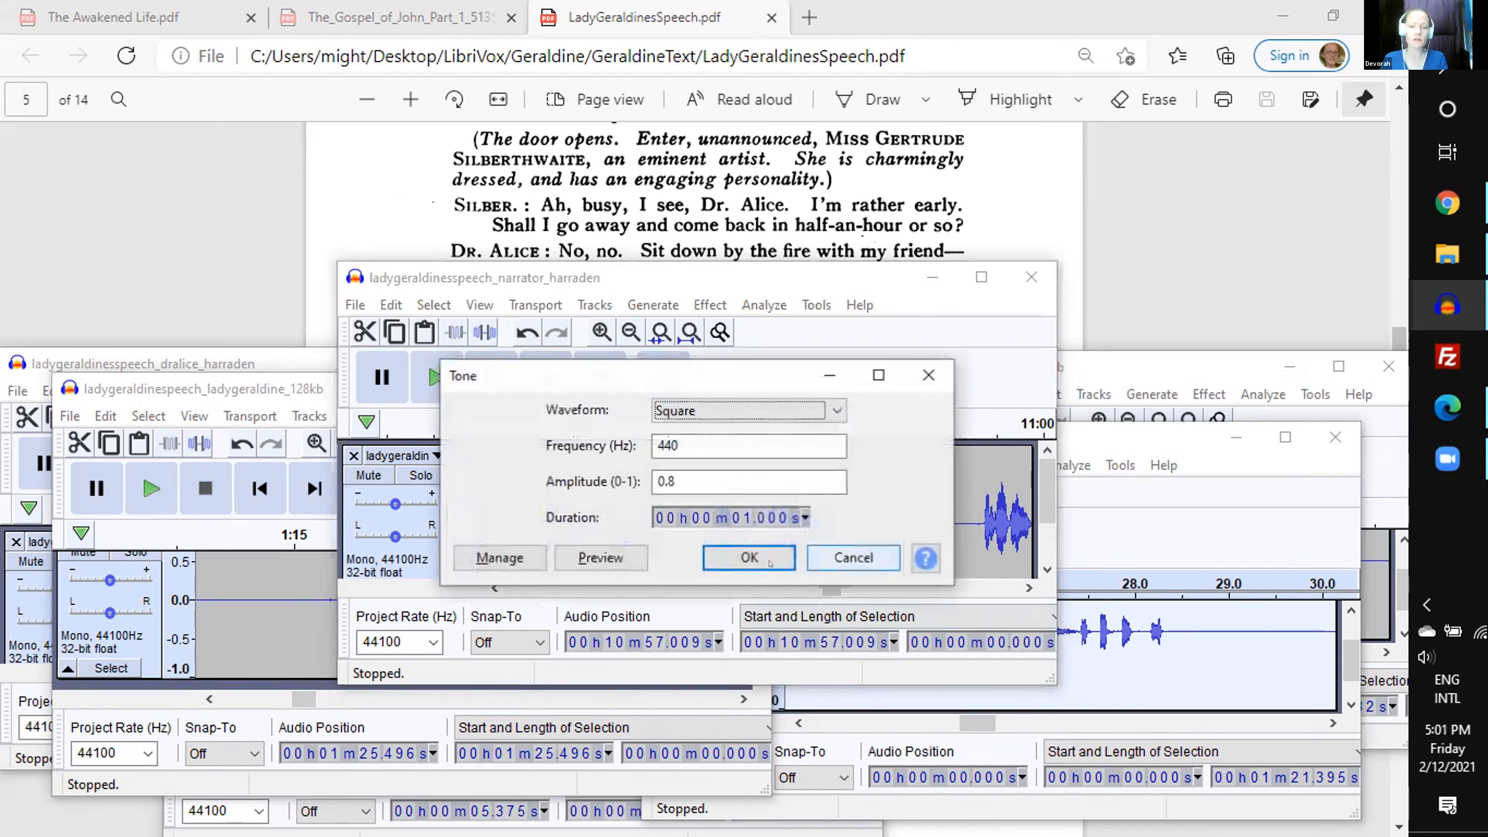
click(756, 547)
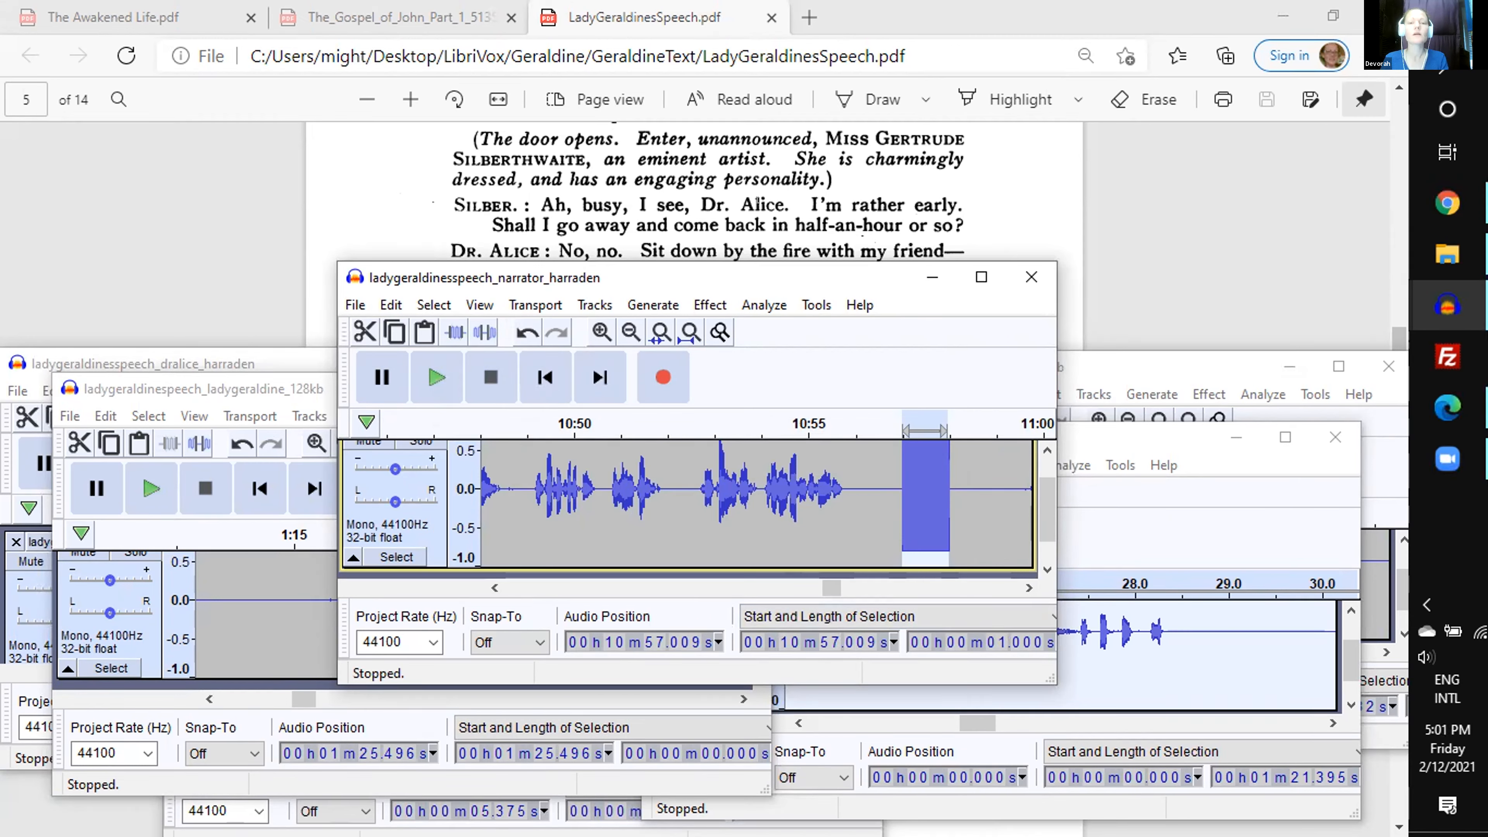
click(1029, 587)
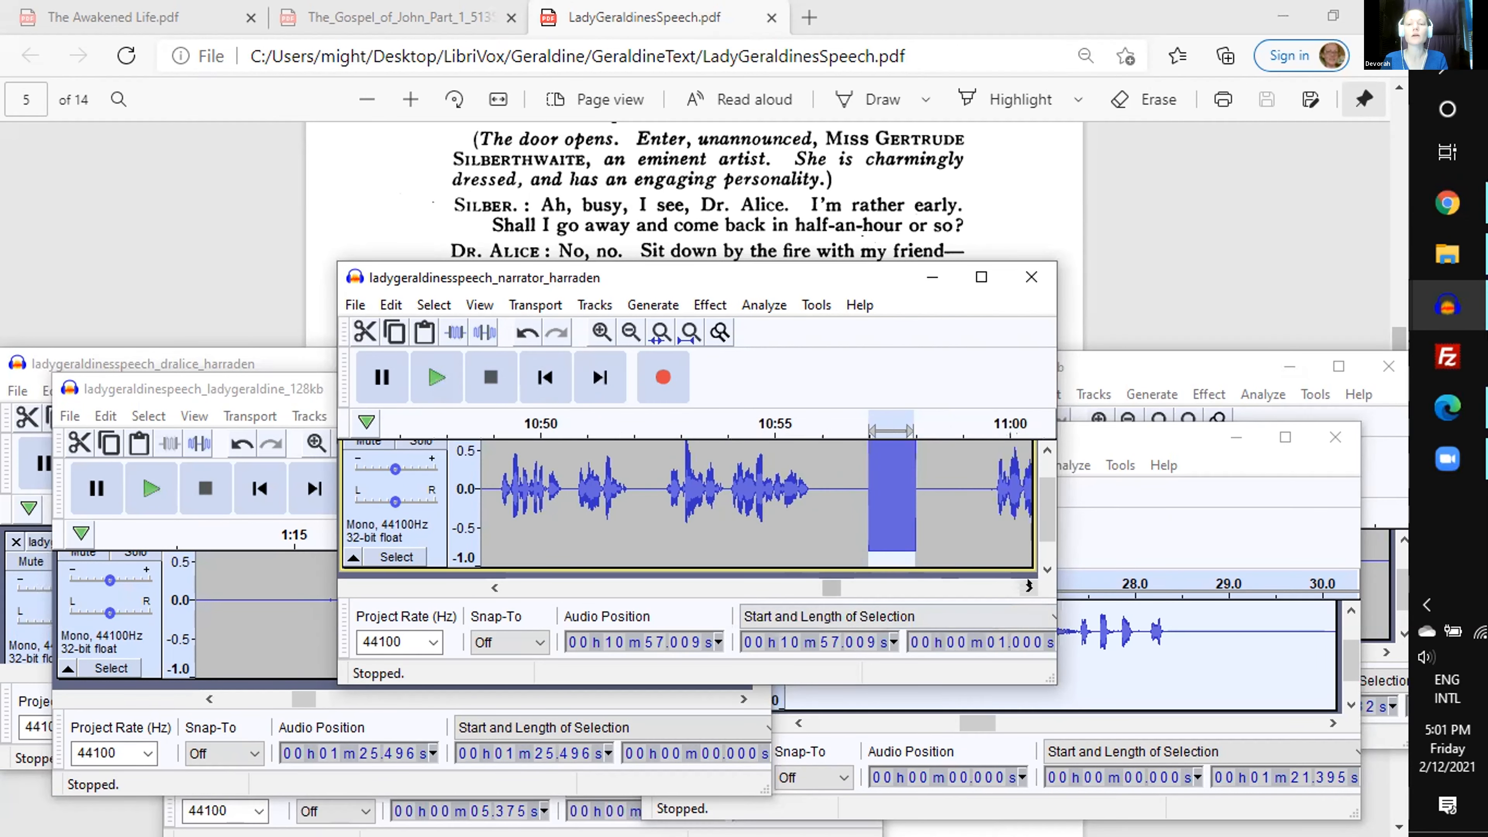
scroll(725, 182, down, 2)
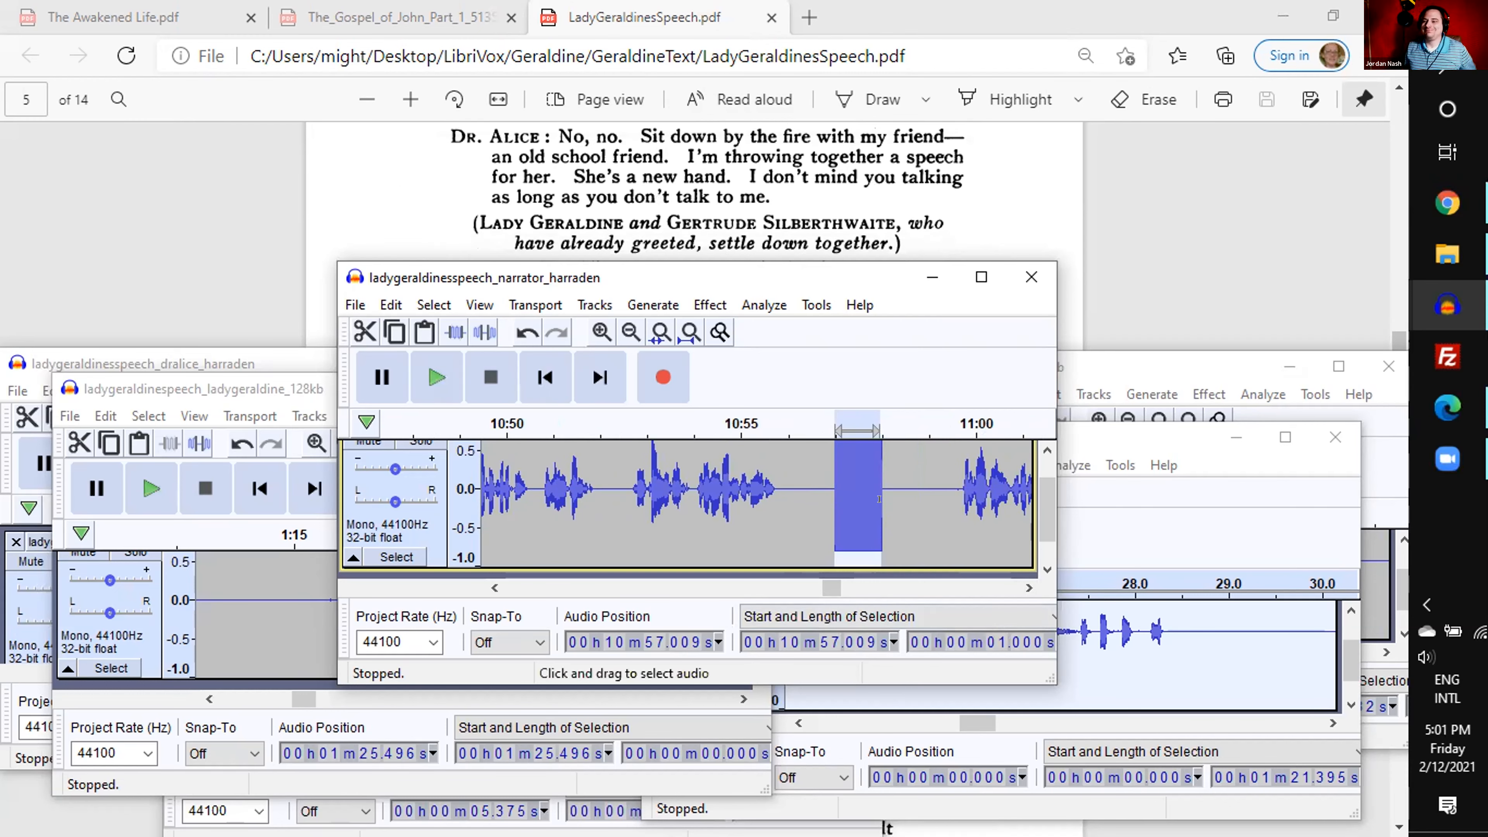
click(909, 498)
scroll(909, 499, up, 1)
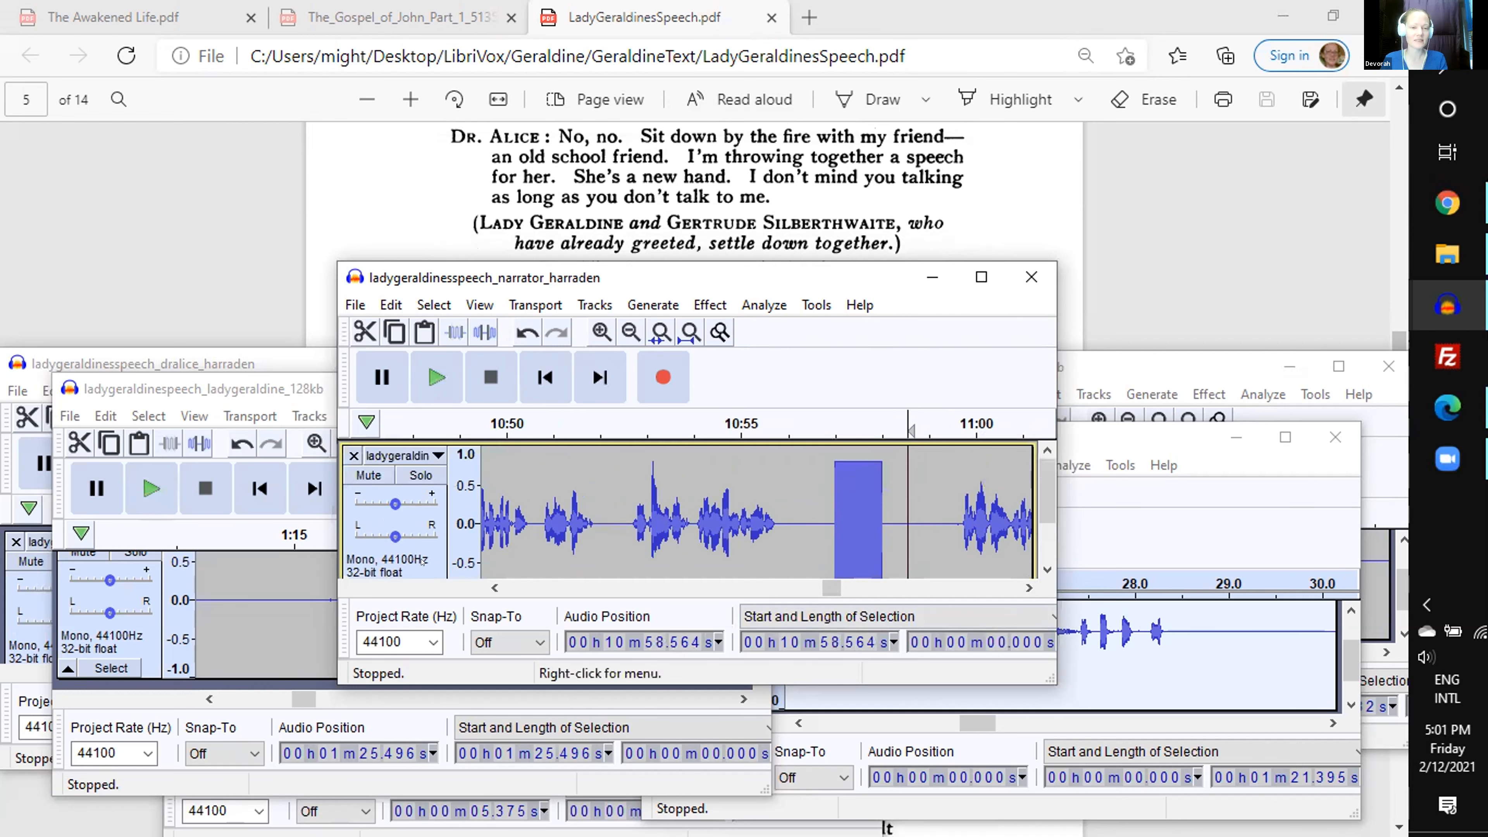
- Select the entire narrator track and minimize the Dr. Alice and Lady Geraldine project windows
click(422, 561)
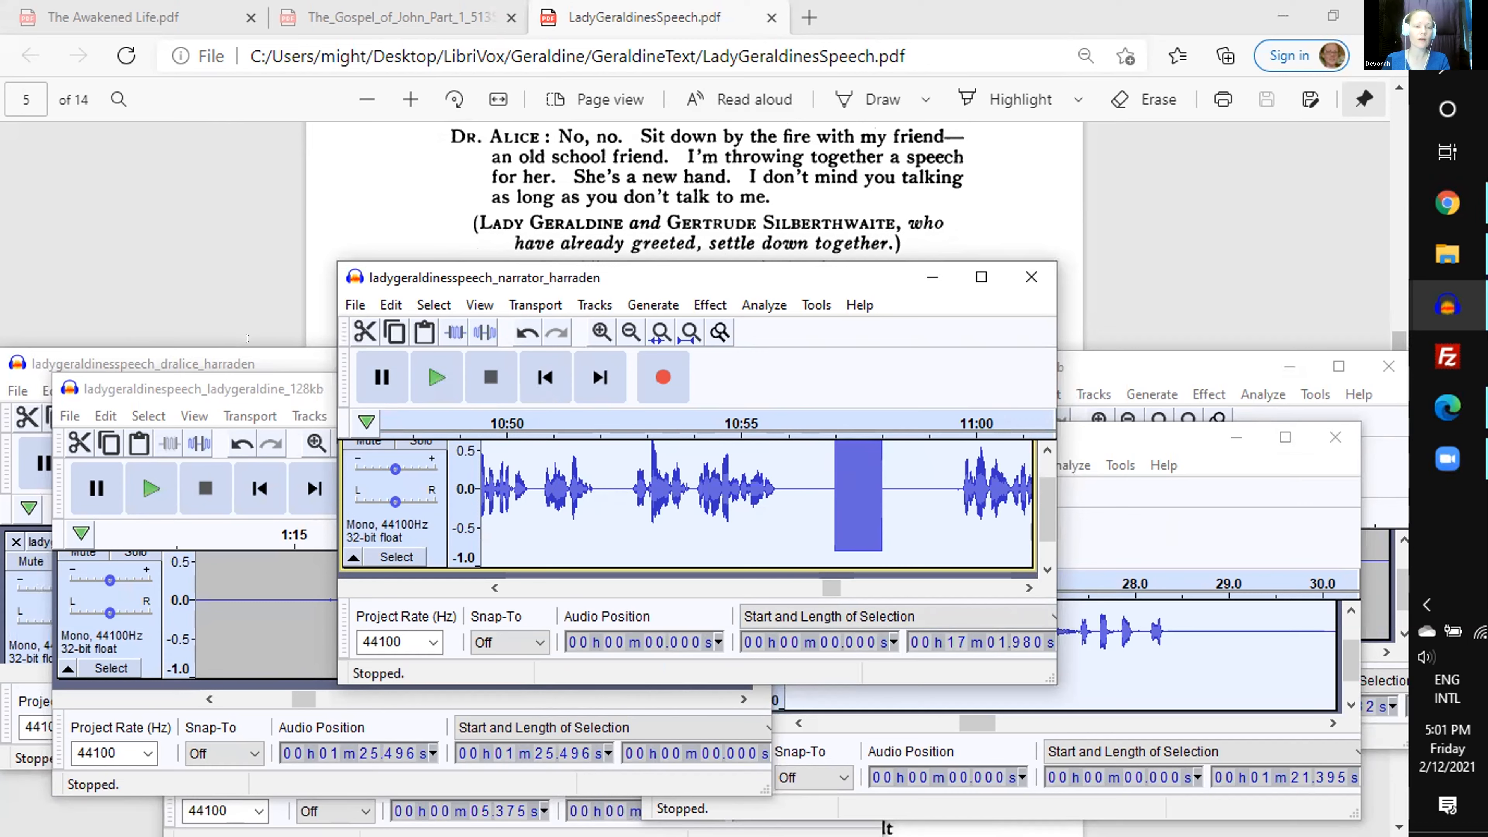
click(248, 356)
click(596, 363)
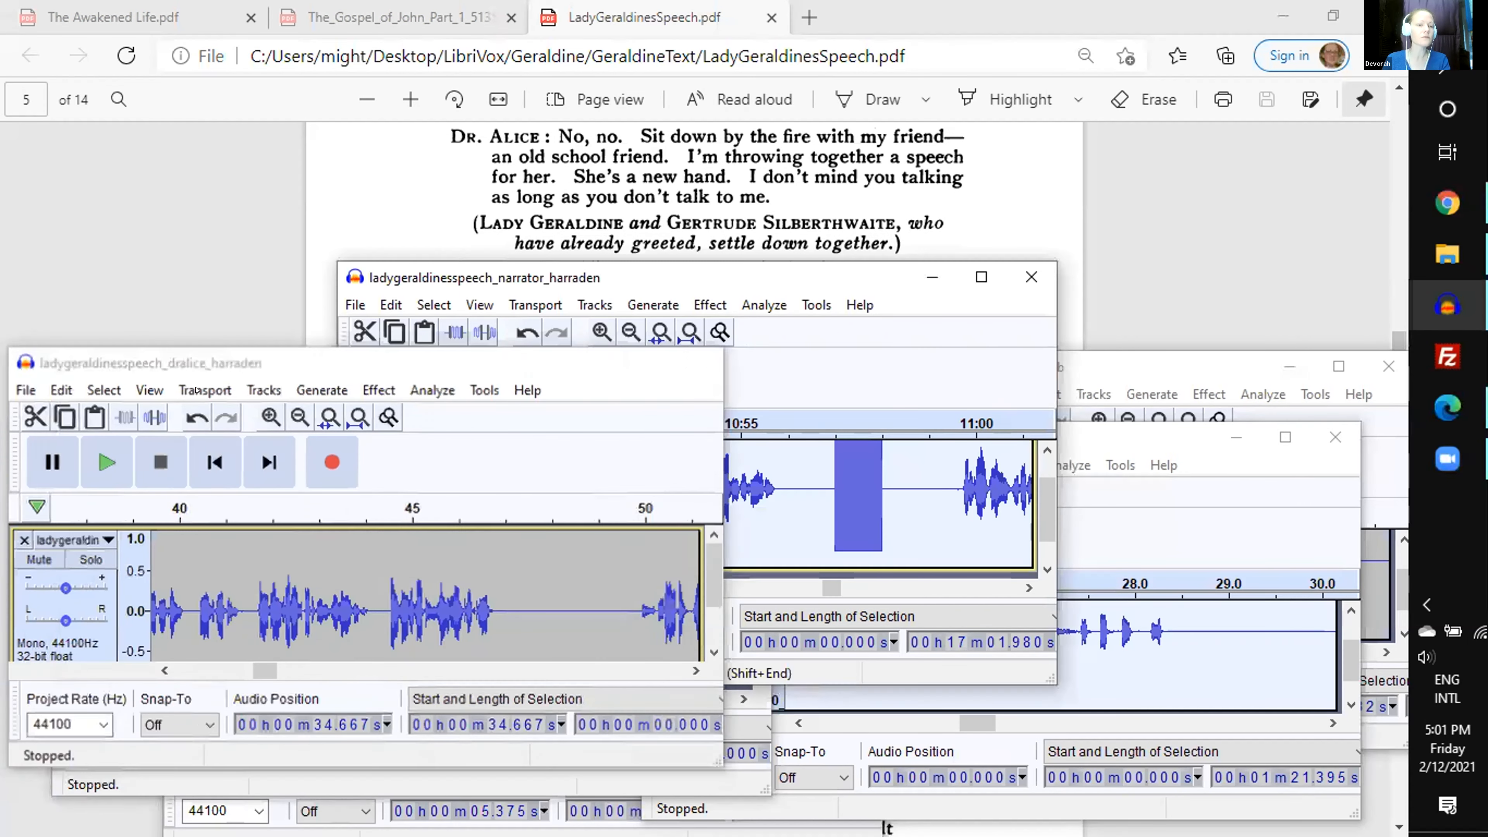
click(293, 389)
click(649, 390)
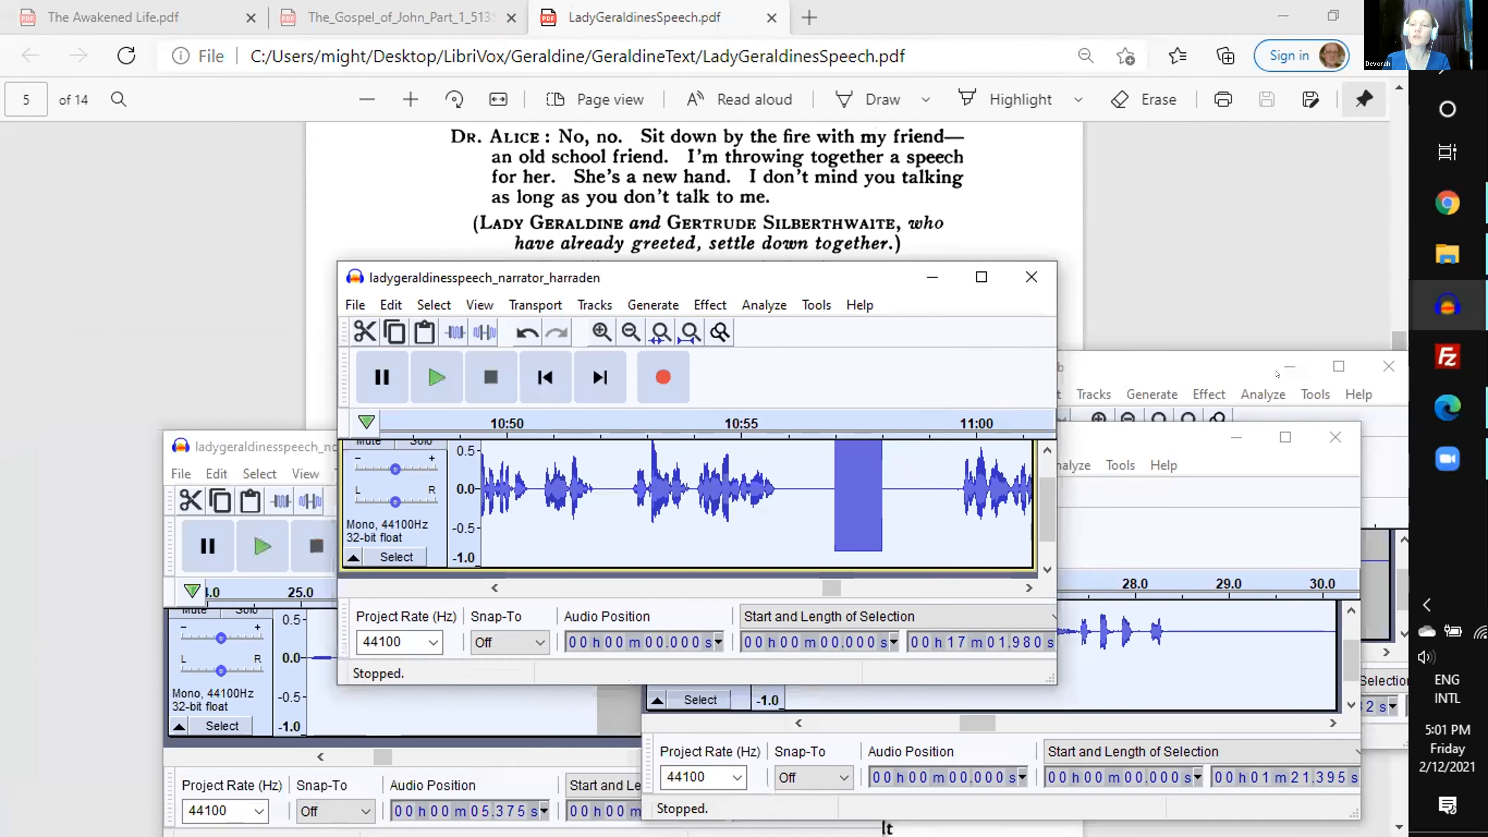
- Minimize the remaining character project windows, including Nellie Grant and Nora Baillie, leaving only the narrator recording open over the script
click(1277, 370)
click(1235, 438)
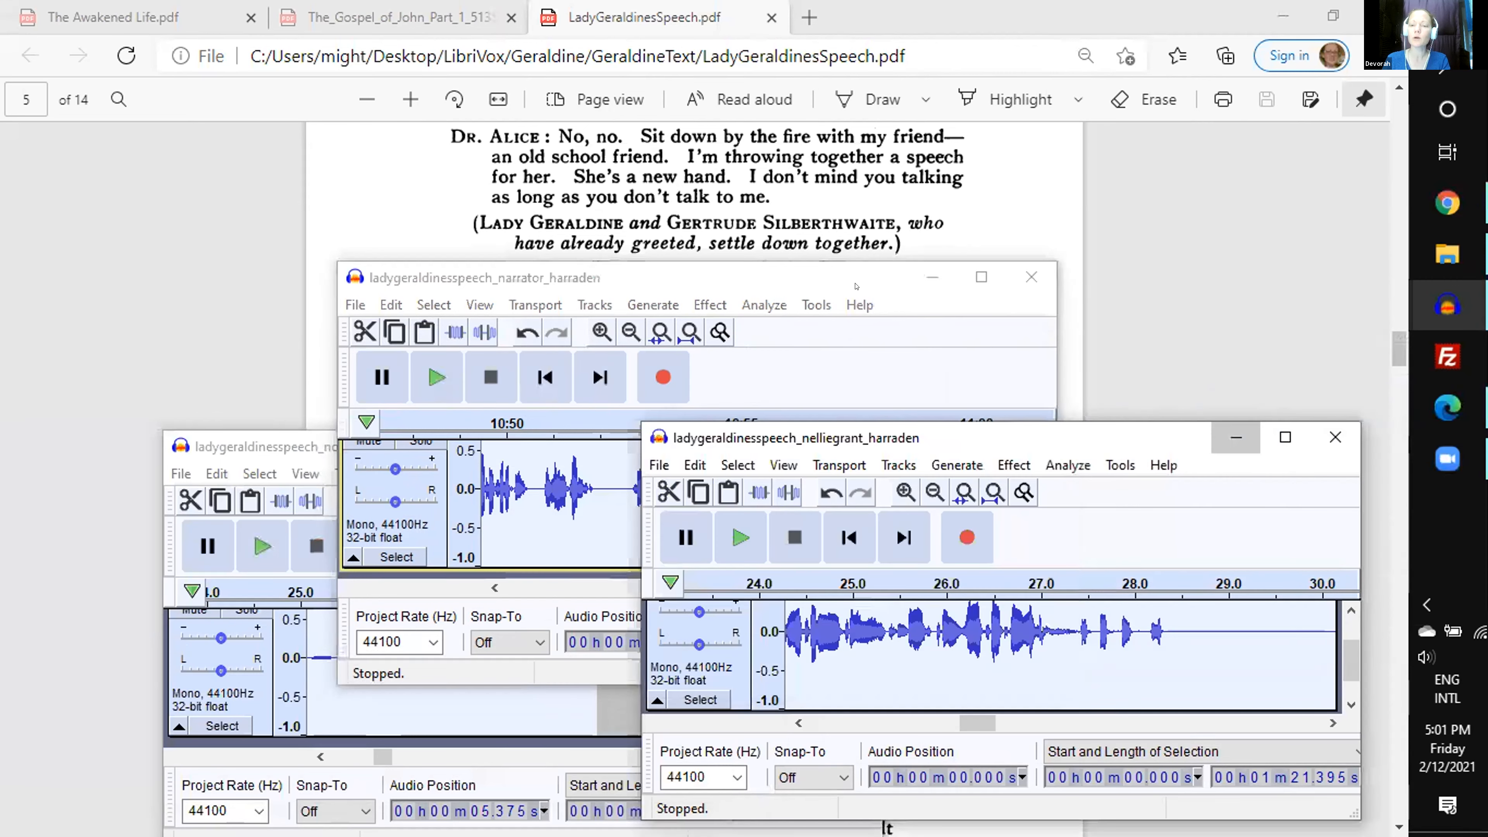
click(284, 446)
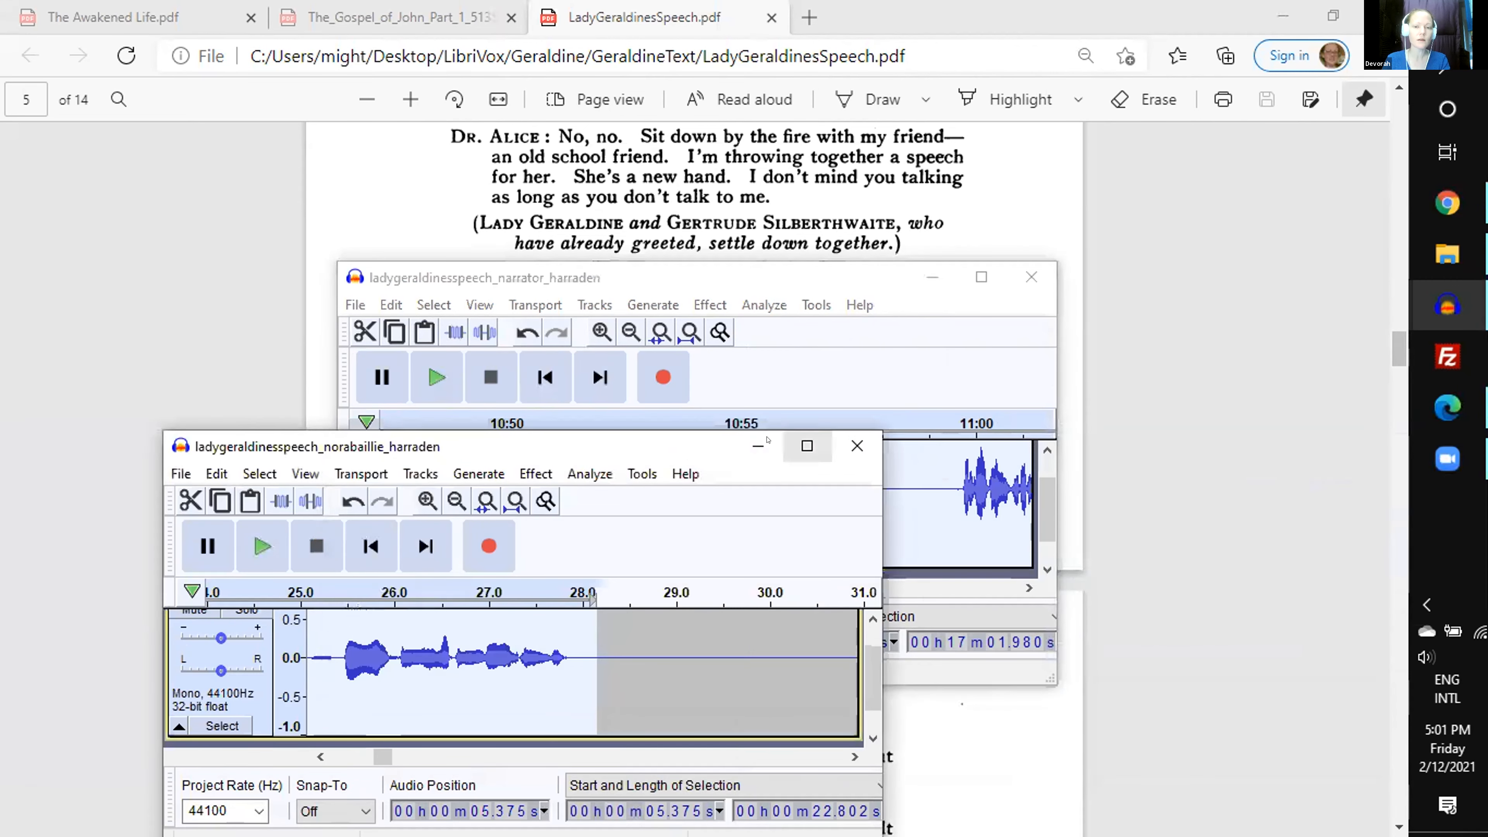
click(758, 445)
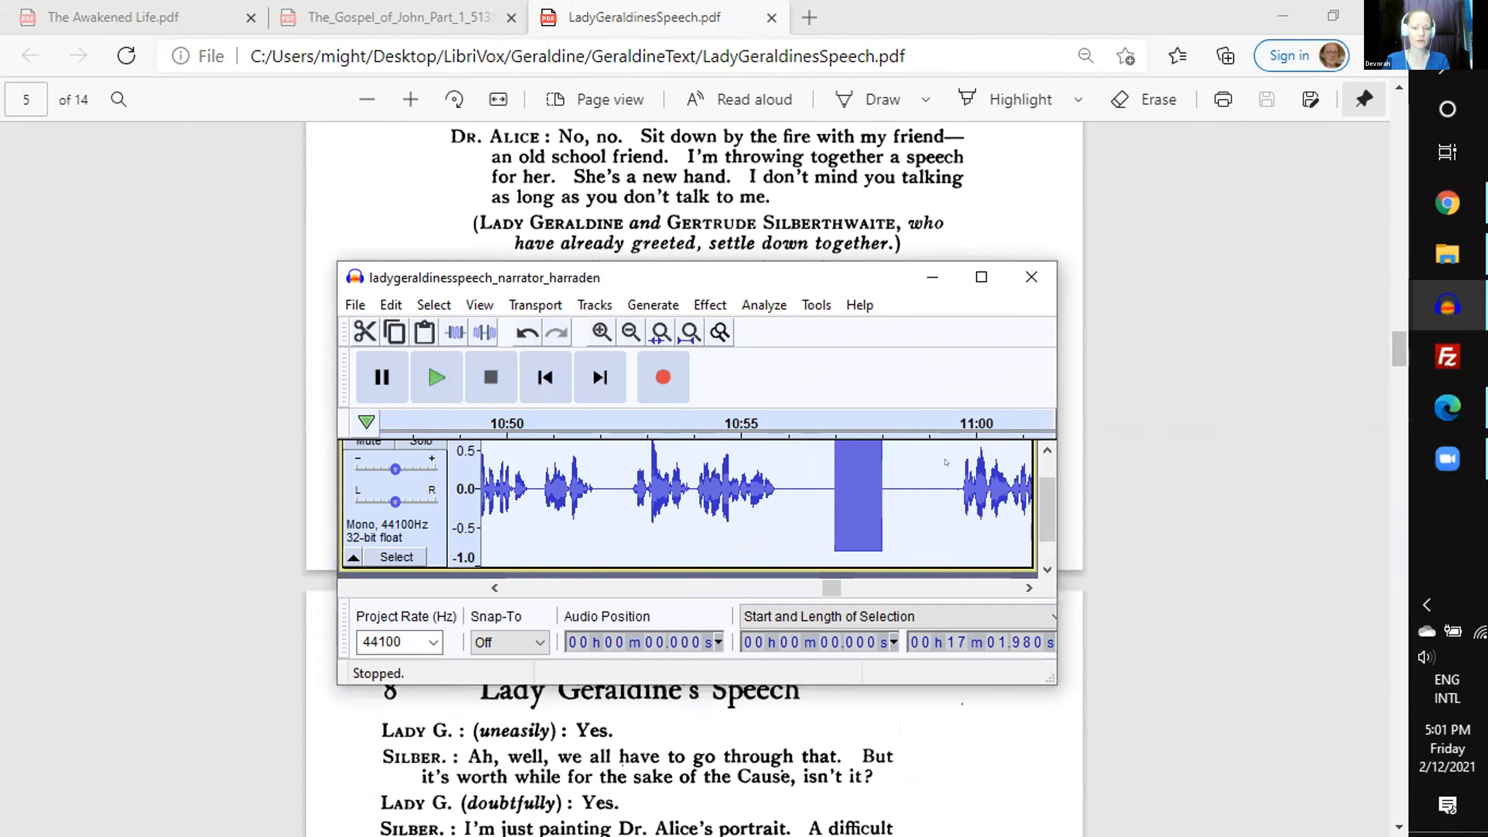
- Return the script to its title page and play the narrator recording from the beginning up to the first long pause
scroll(1064, 304, up, 20)
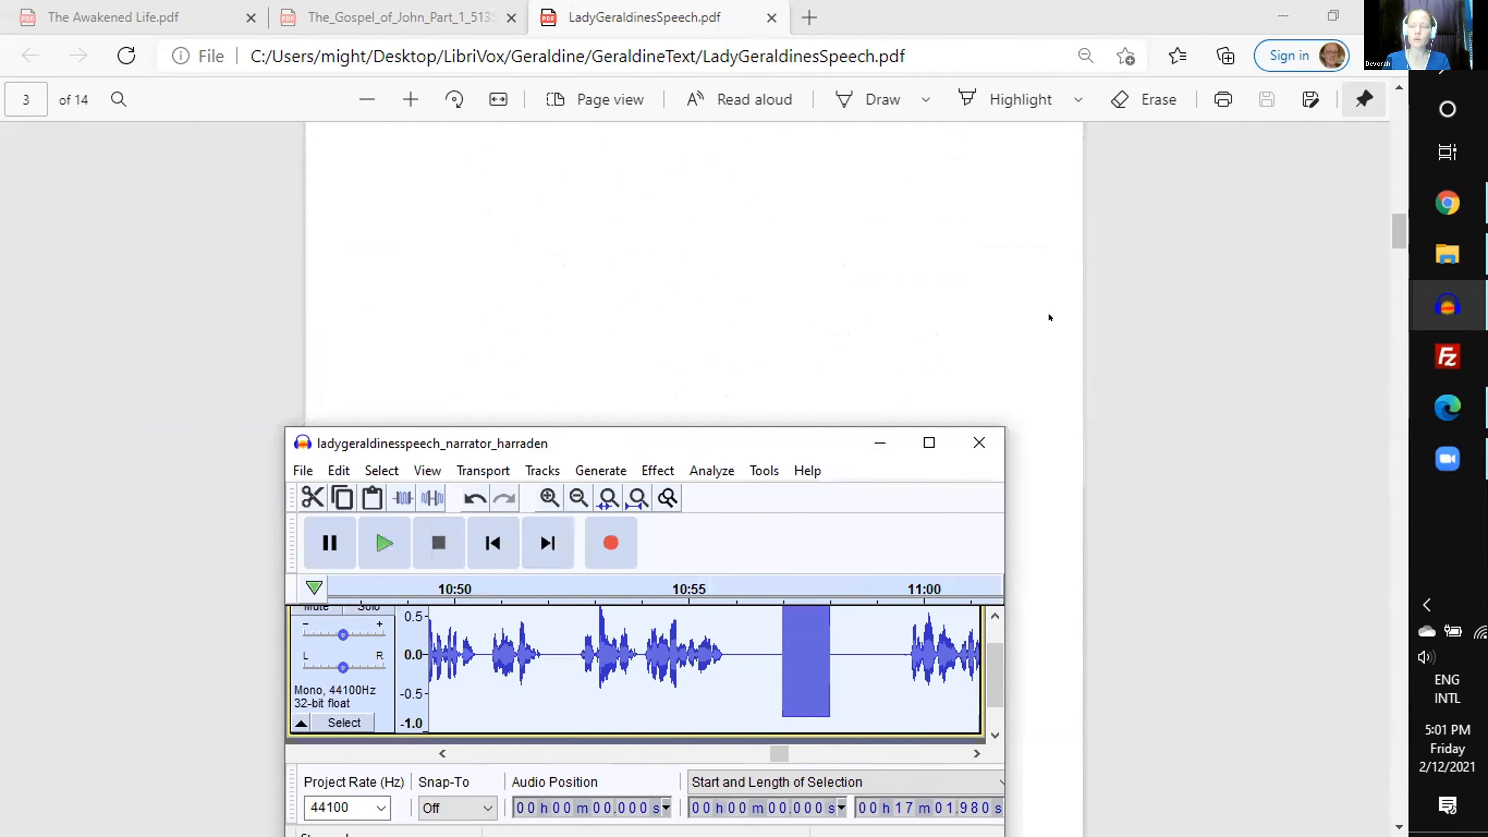
scroll(1064, 304, up, 15)
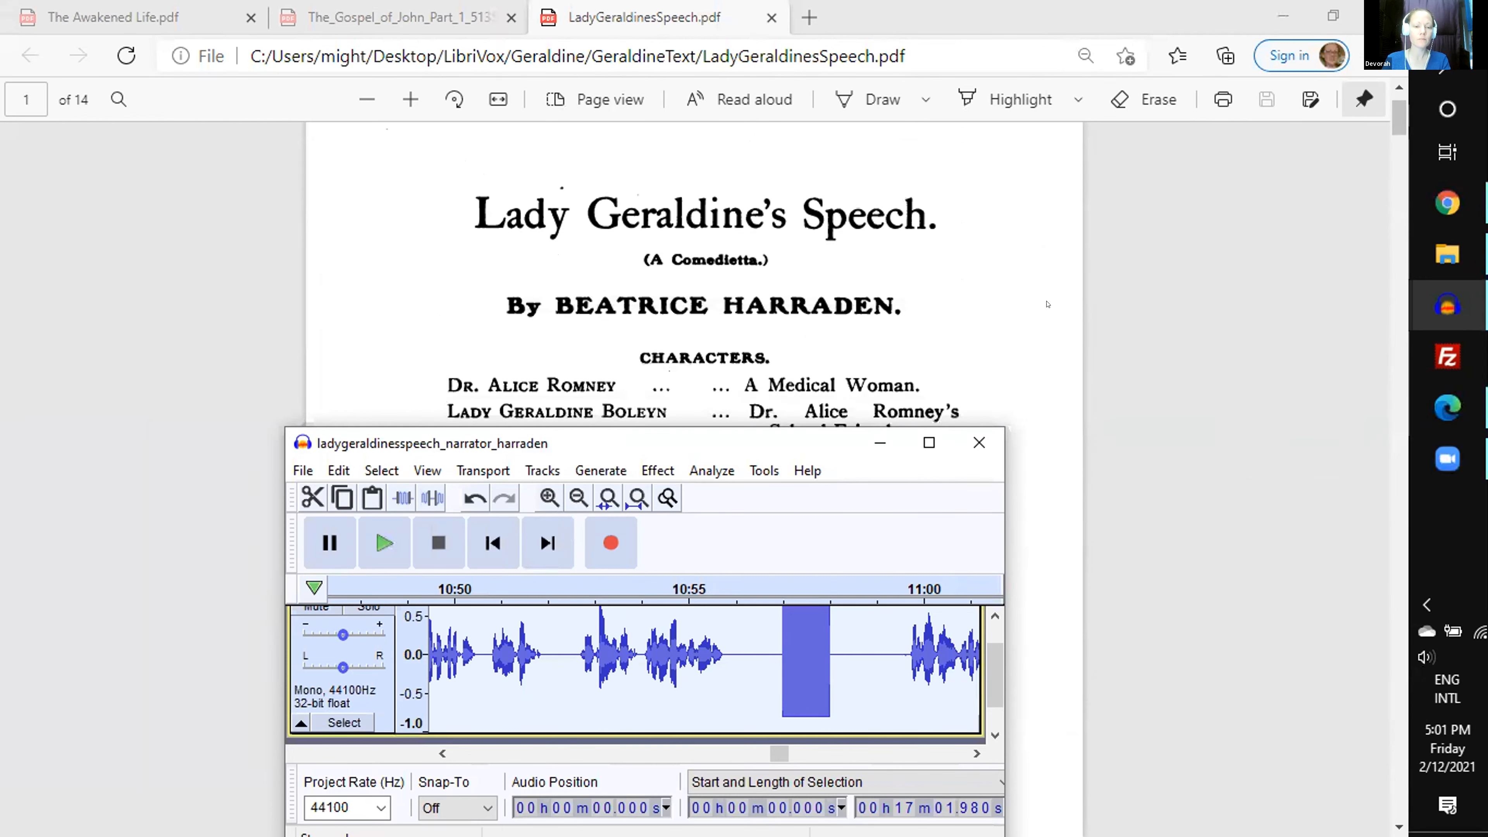
scroll(352, 721, up, 1)
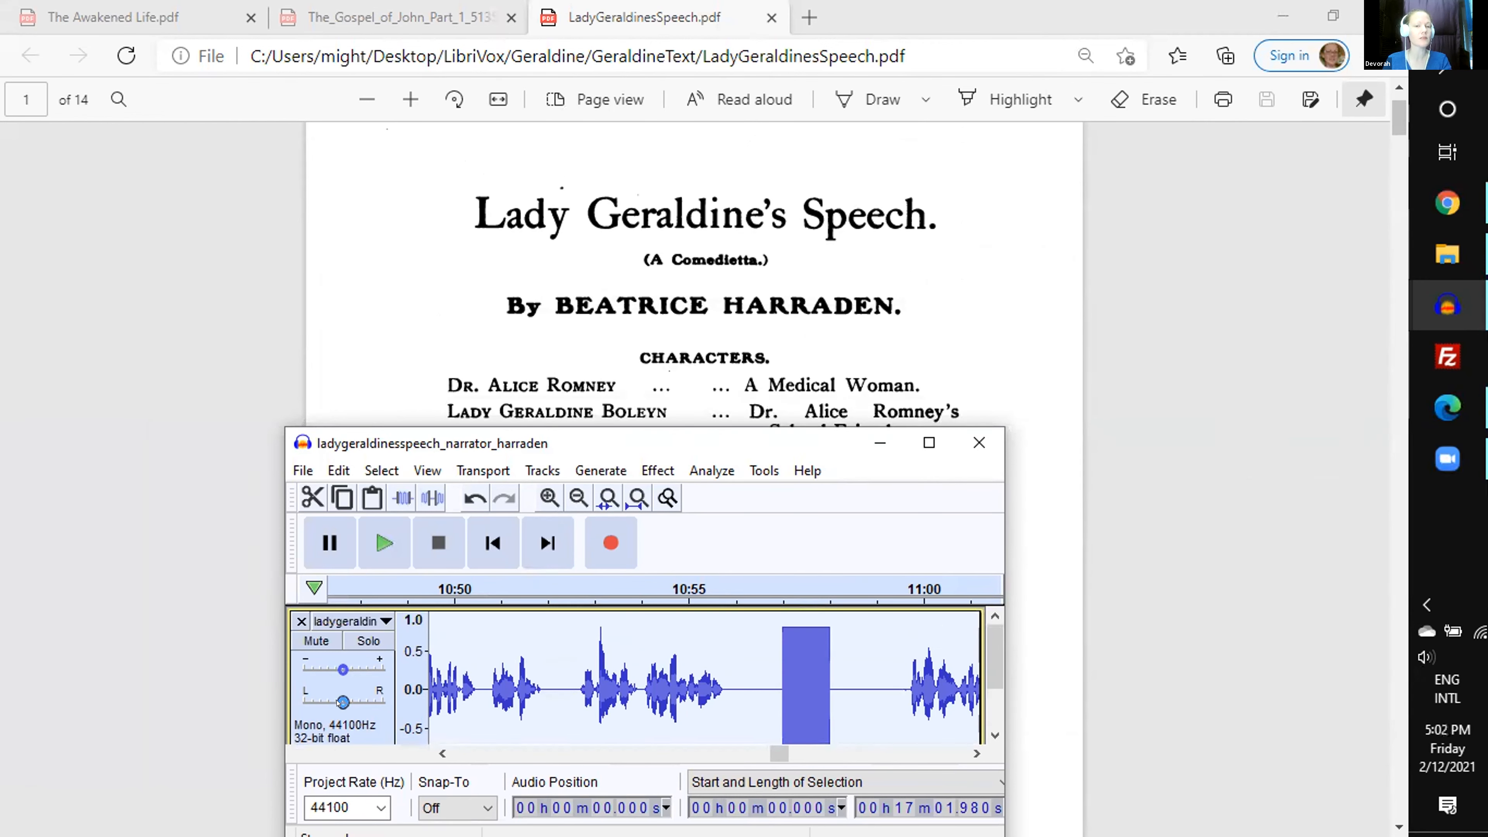
scroll(595, 372, down, 3)
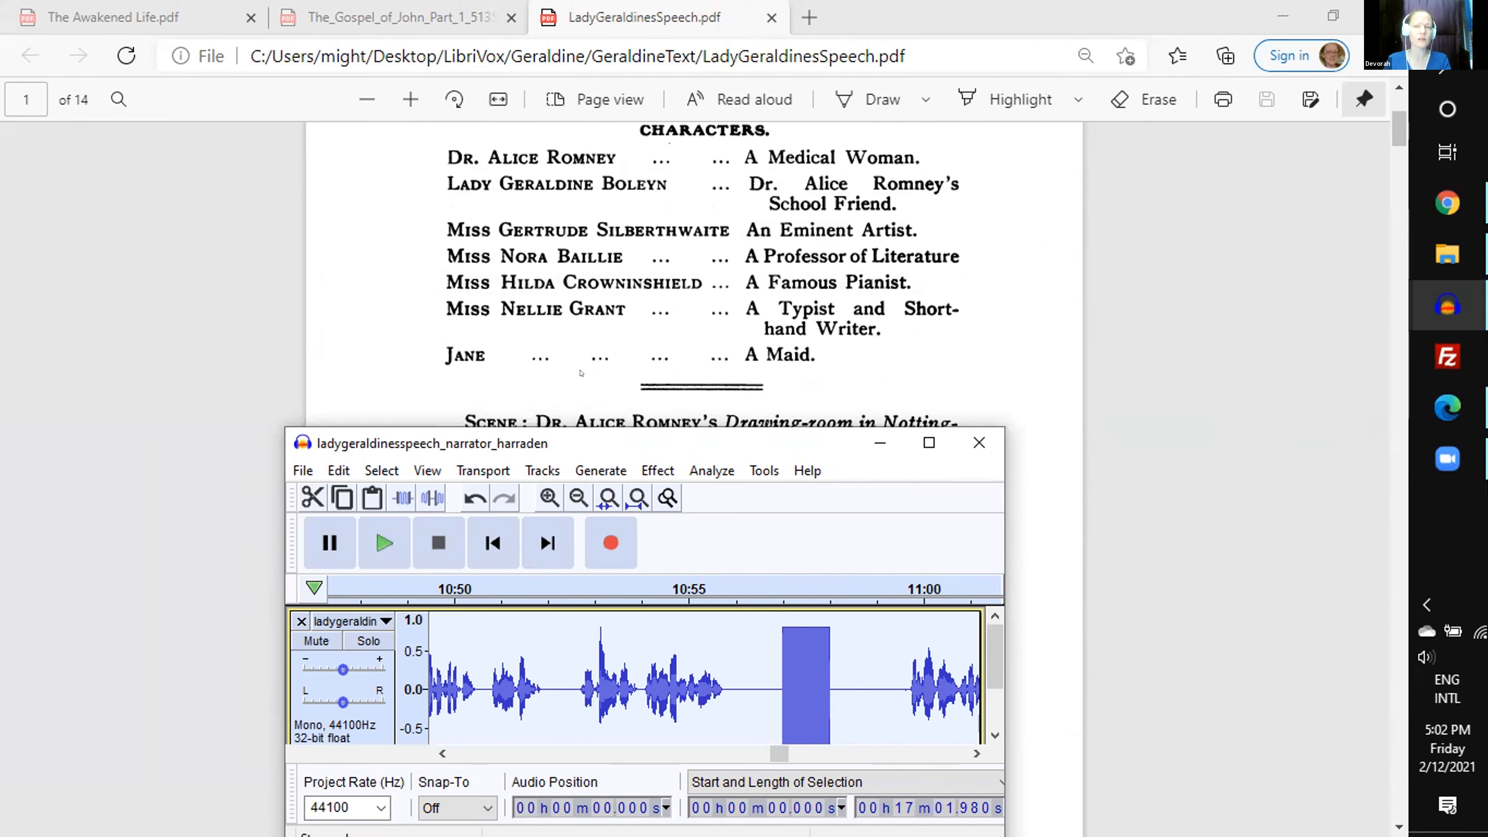
key(space)
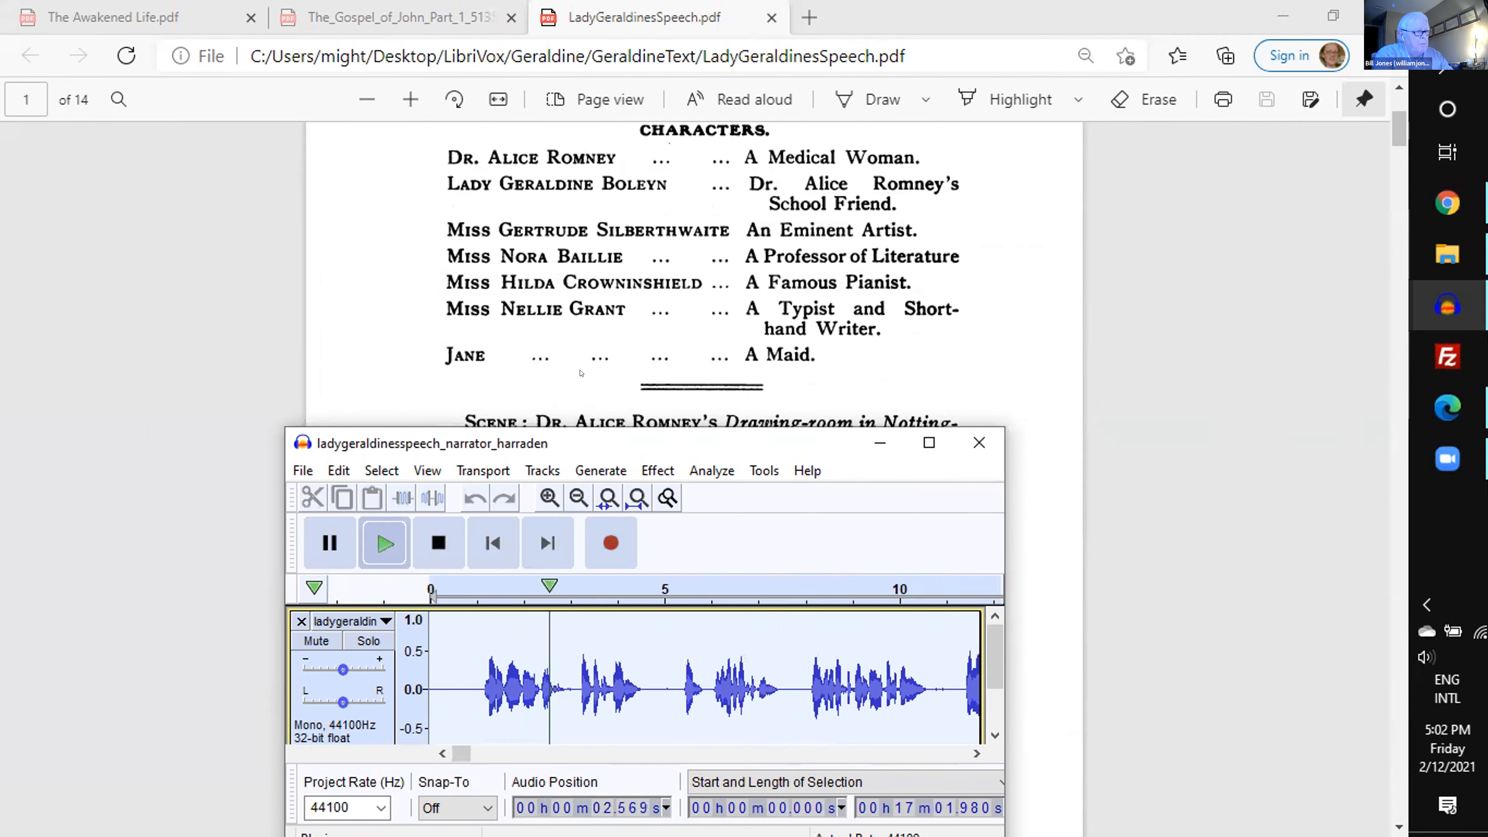
scroll(581, 373, up, 3)
scroll(580, 372, up, 1)
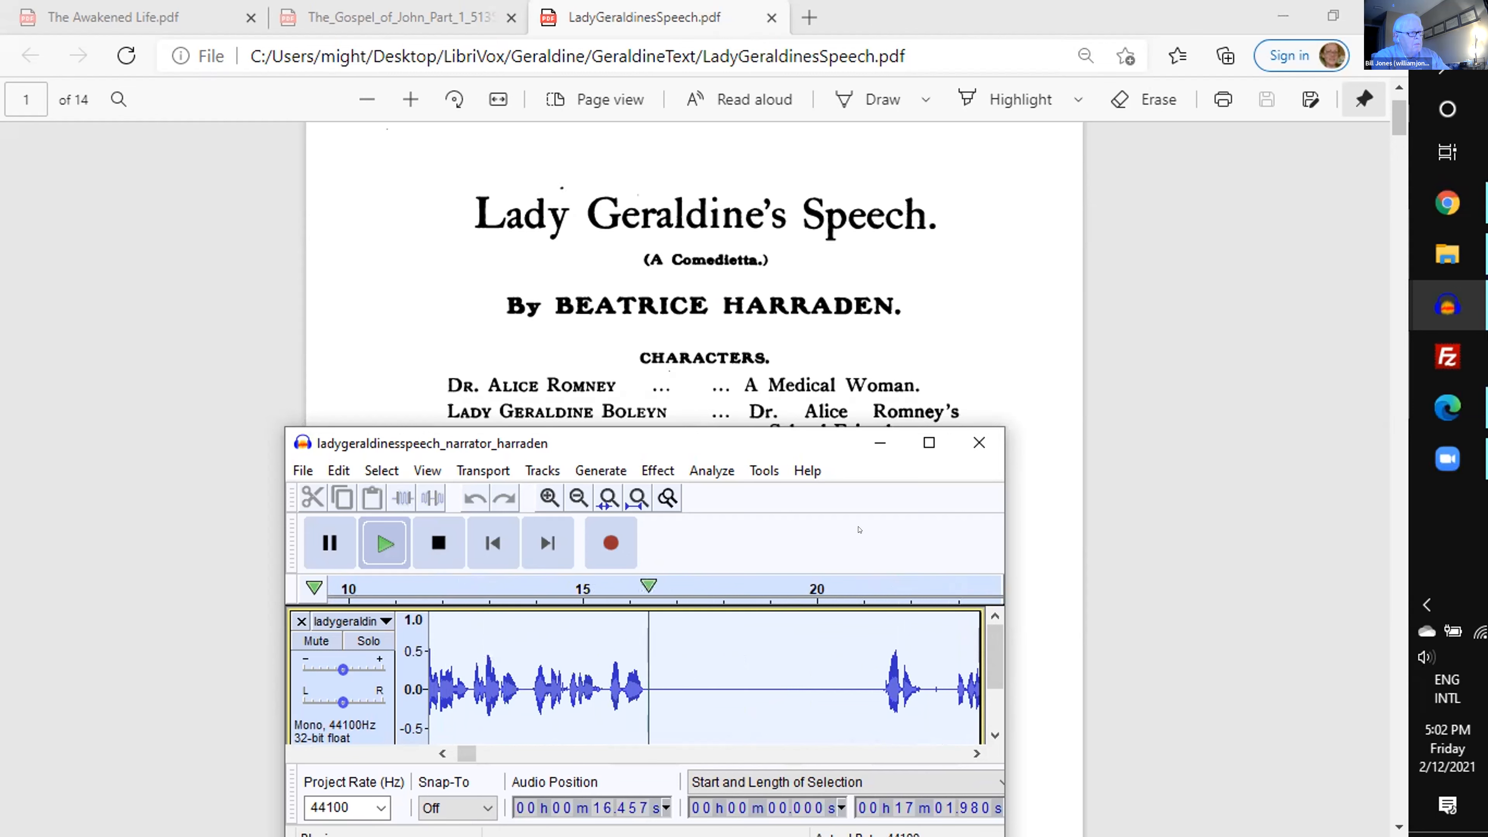
key(space)
- Delete 4.11 s of silence starting at 17.183 s in the narrator recording, previewing the cut first
click(686, 670)
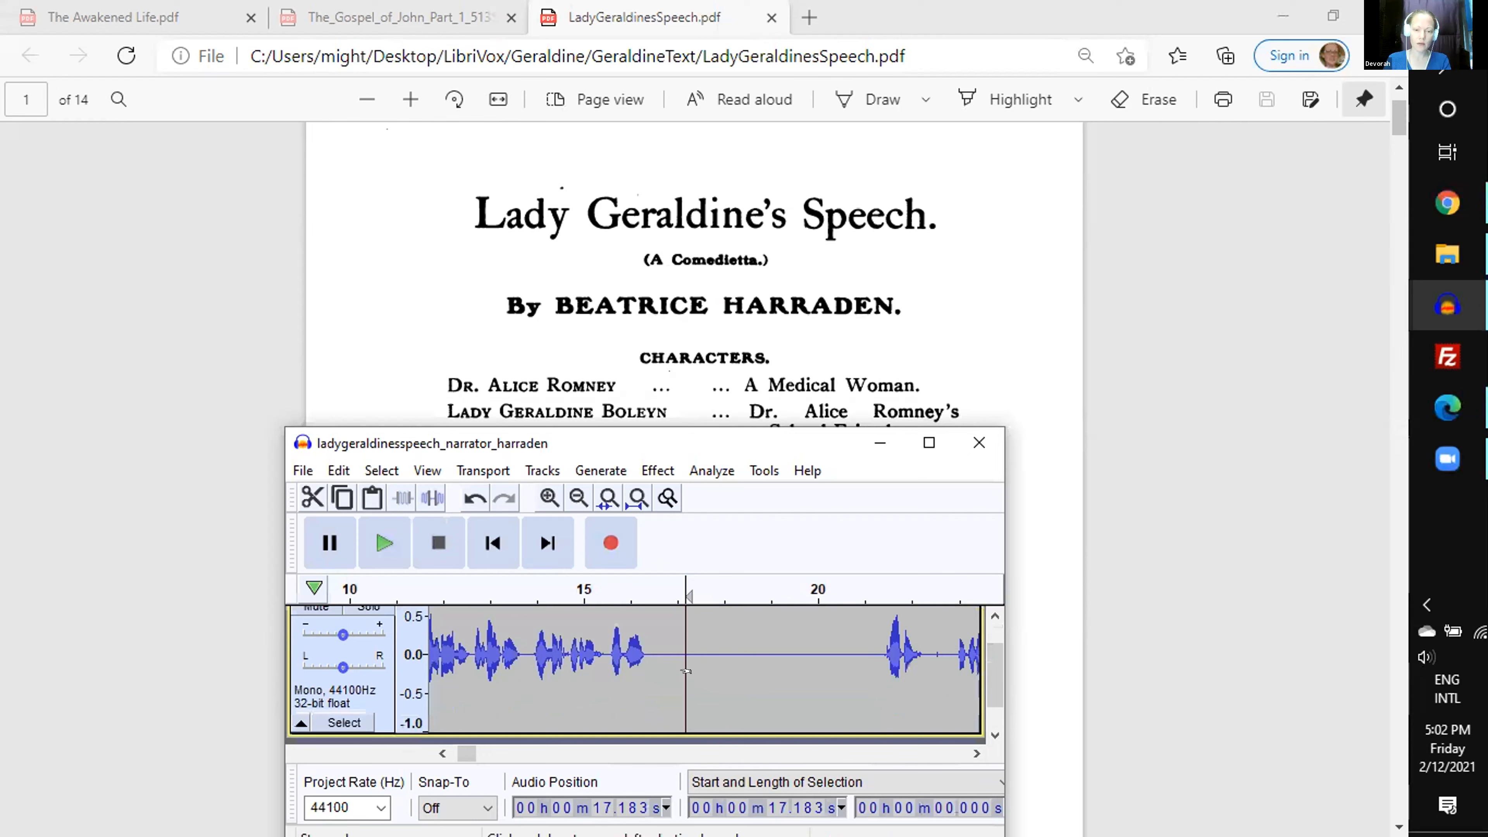
drag(686, 671, 876, 670)
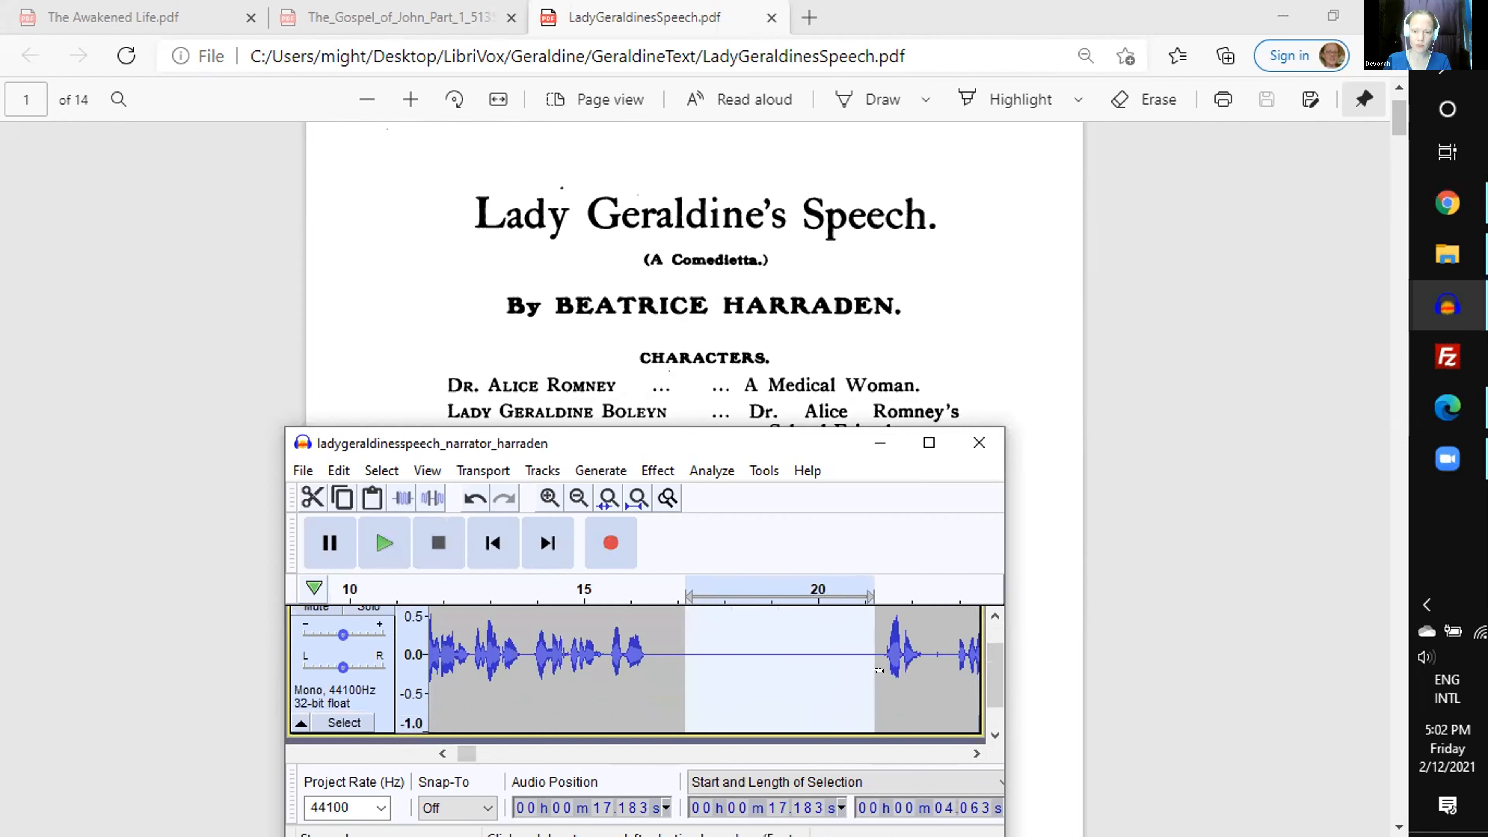
scroll(845, 671, up, 1)
key(ctrl+2)
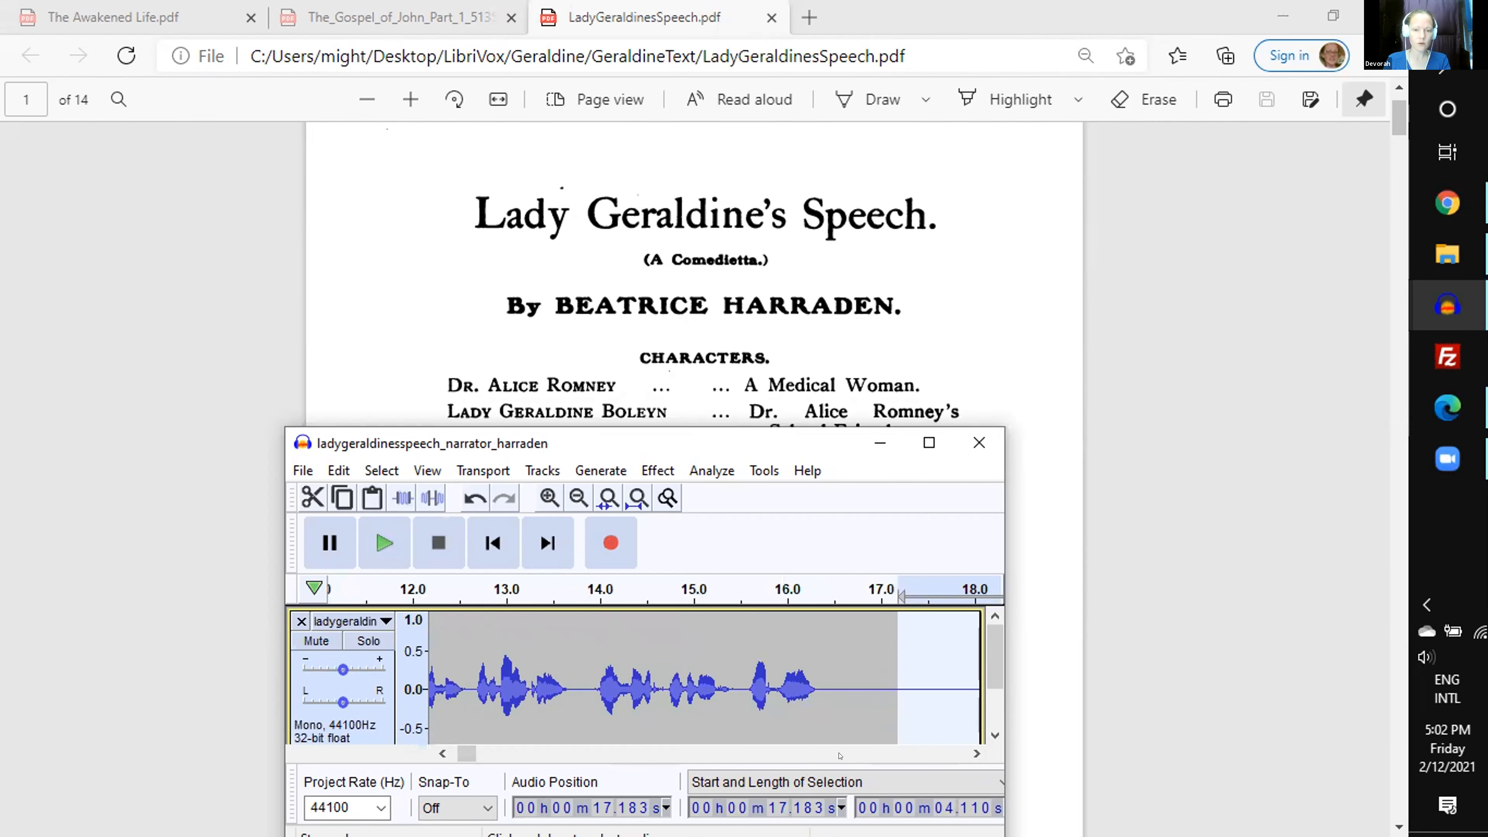
click(976, 753)
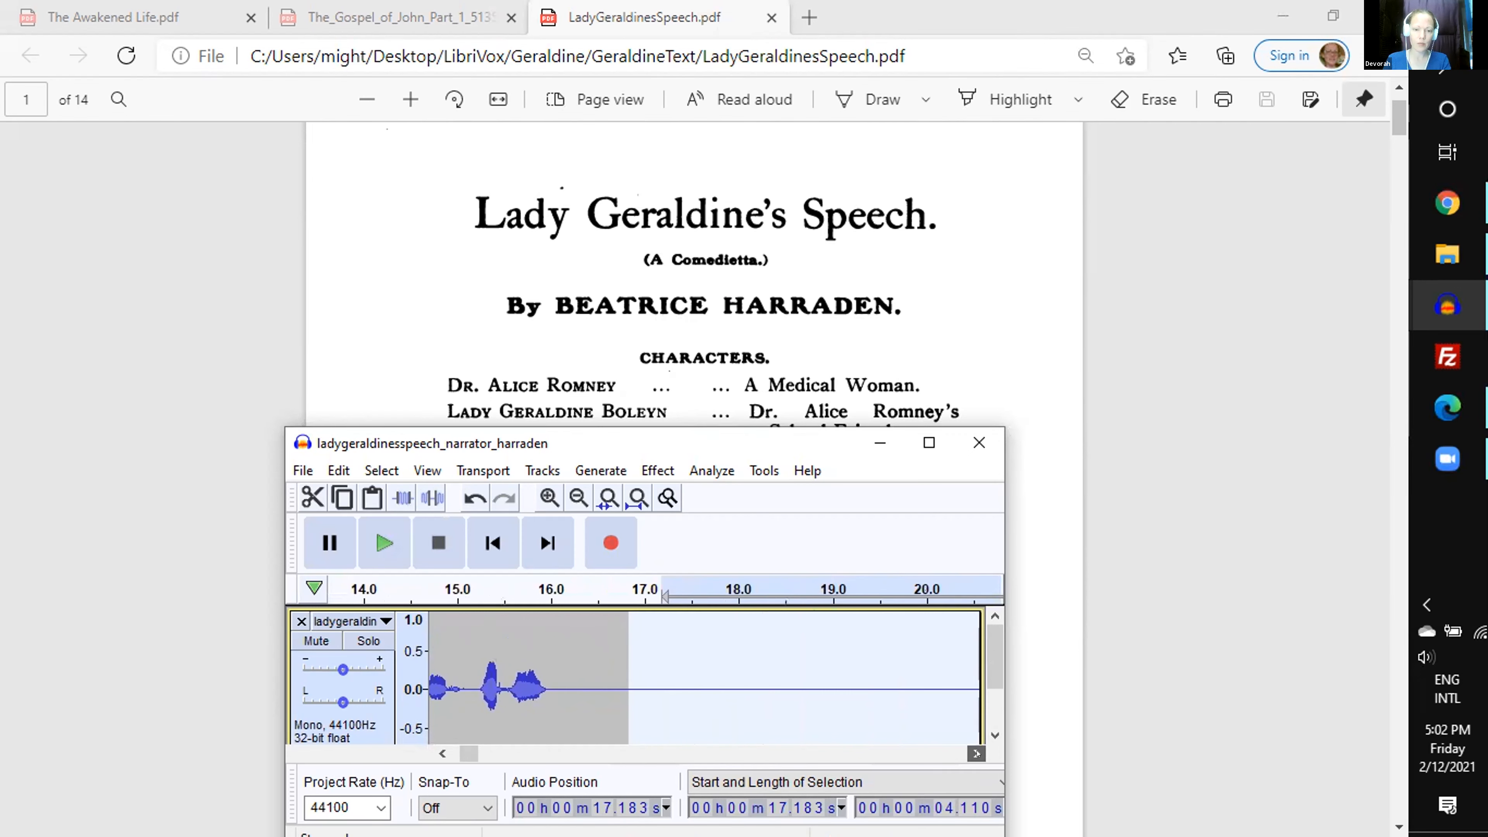
click(976, 754)
click(976, 753)
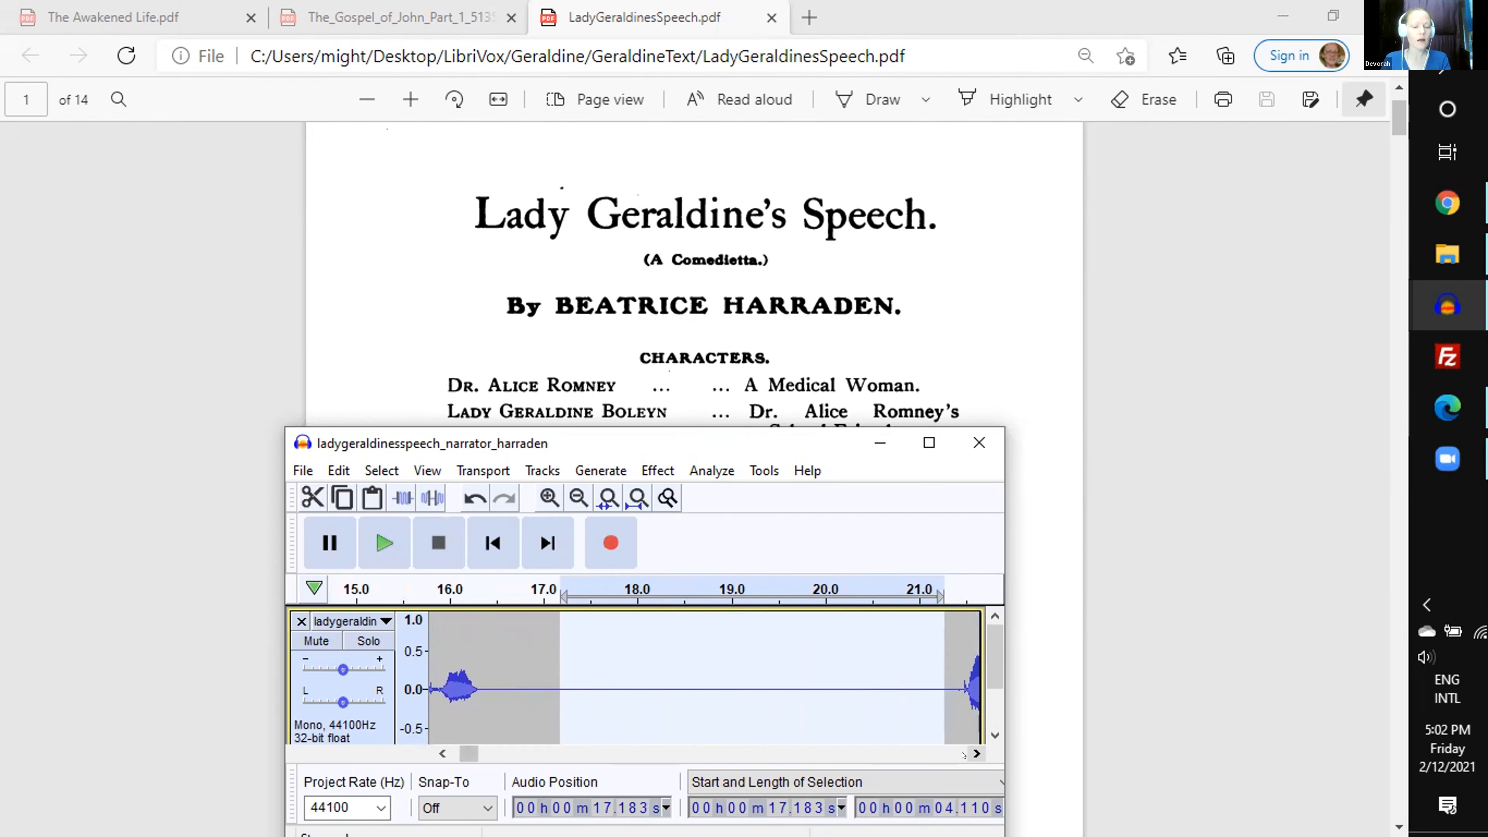
key(c)
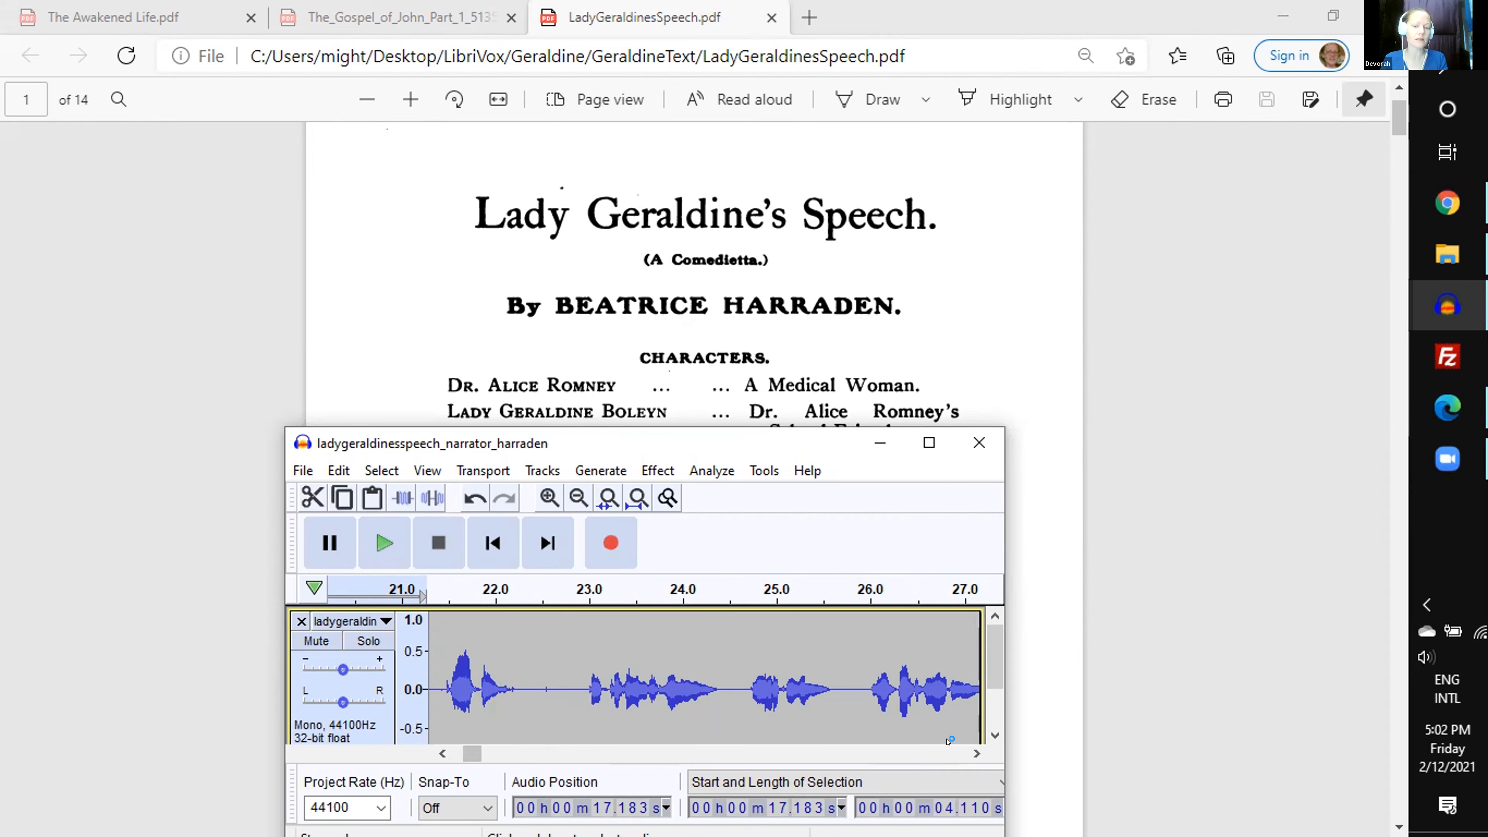
key(c)
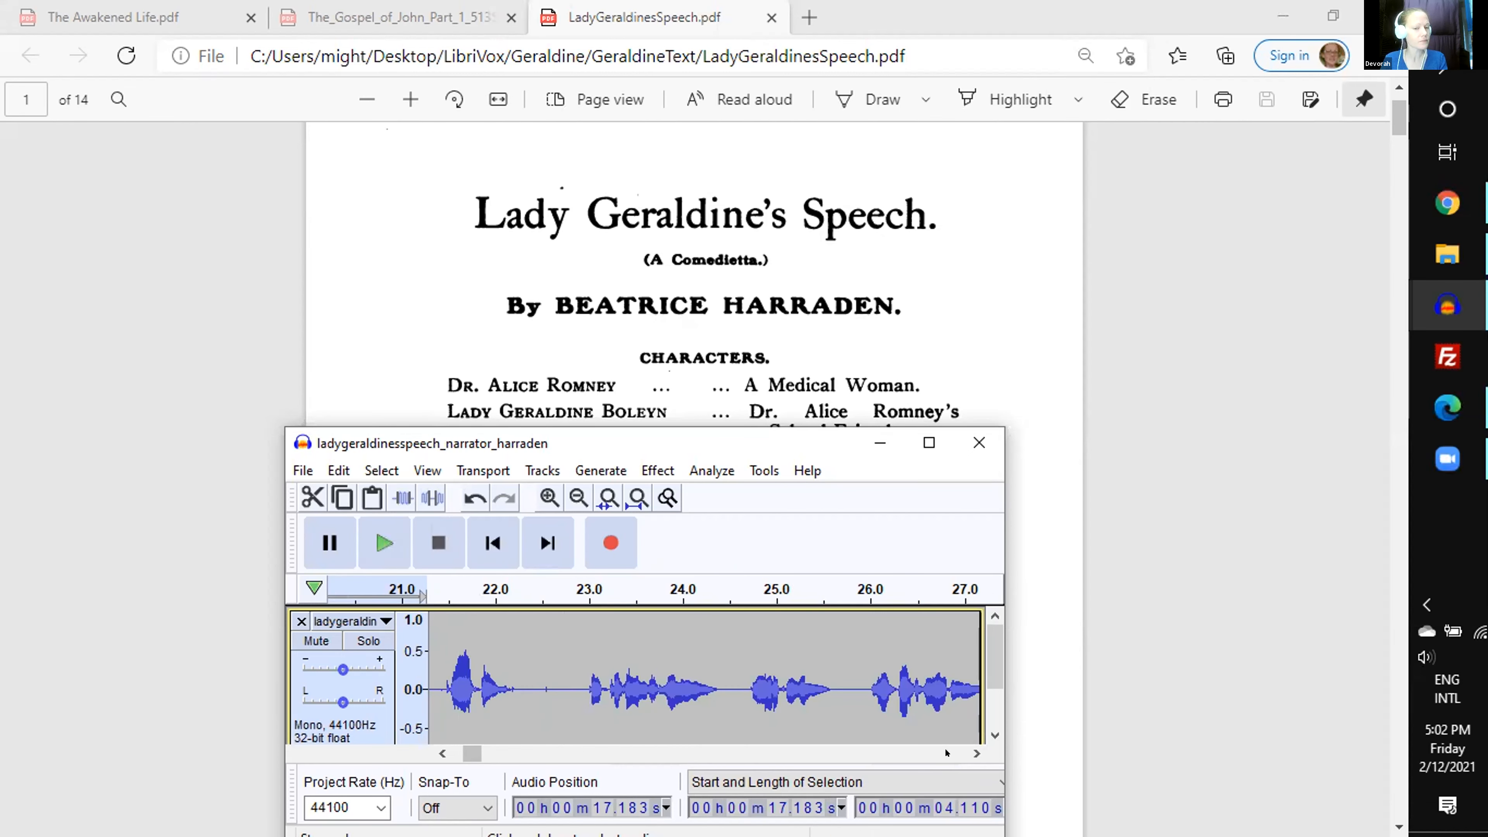
key(Delete)
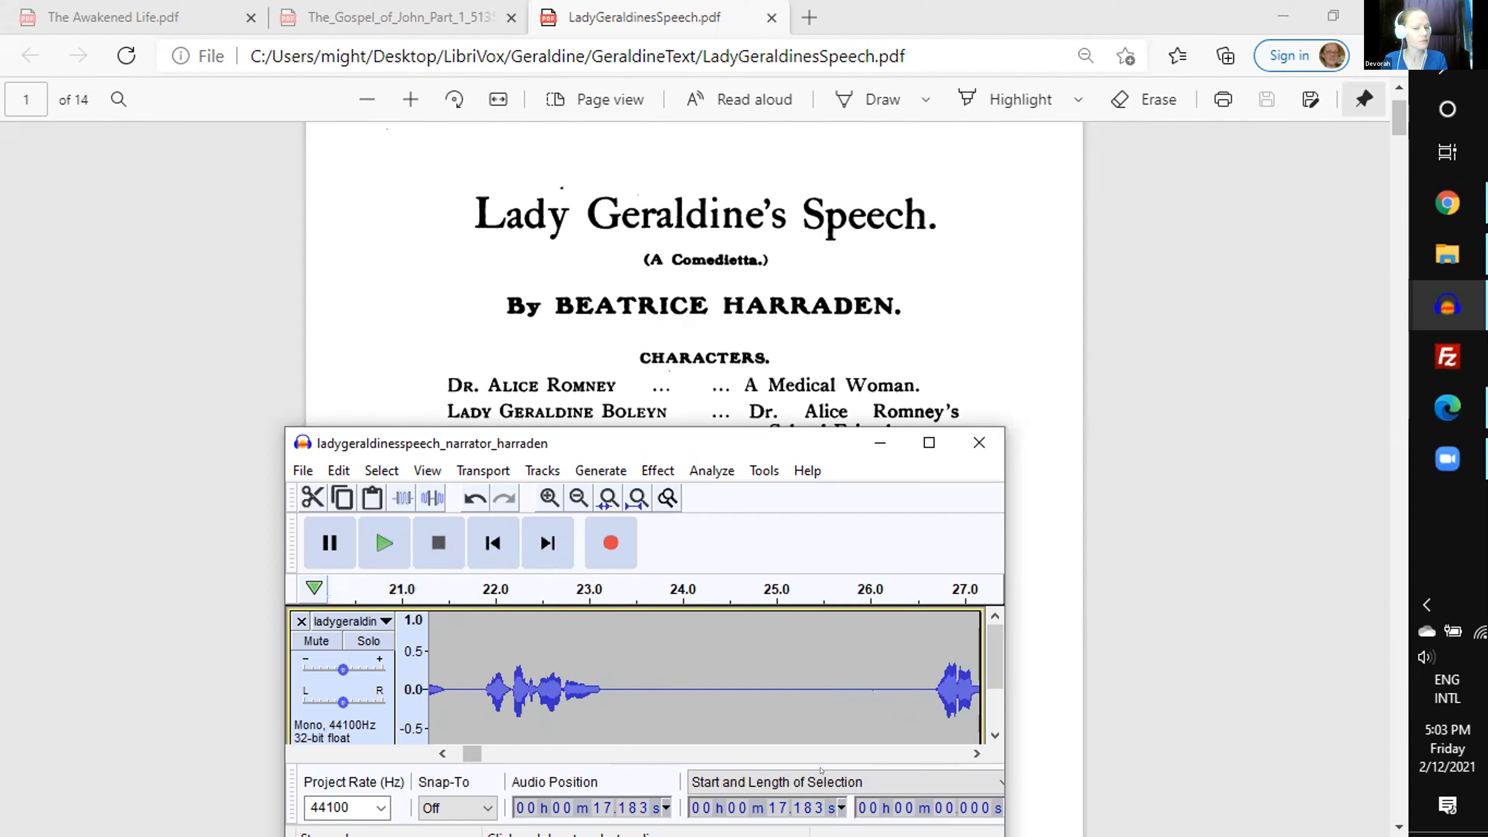
- Preview the audio after the first cut and delete 2.519 s of silence starting at 24.033 s
click(441, 753)
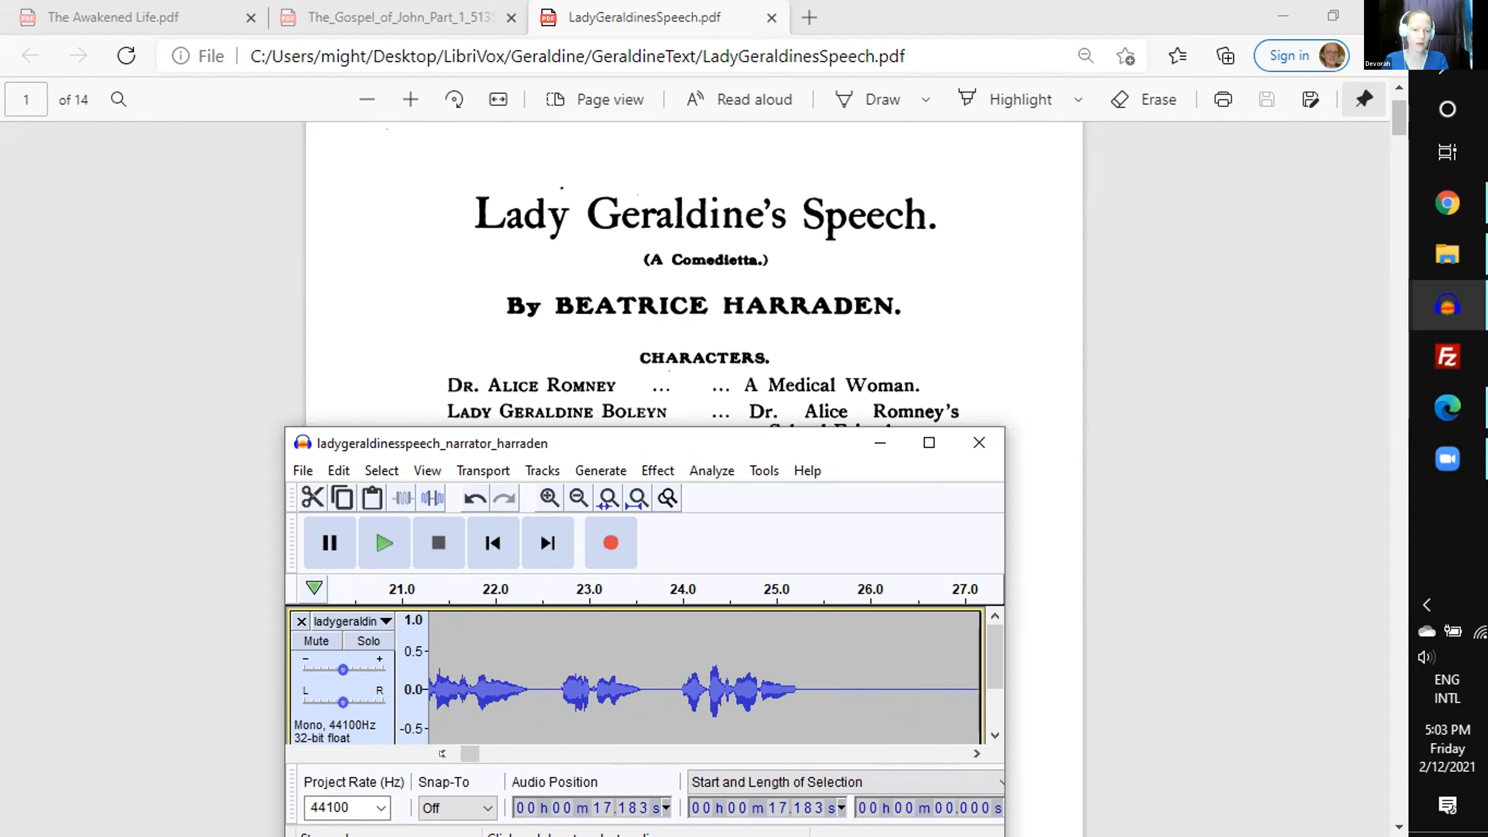
click(489, 584)
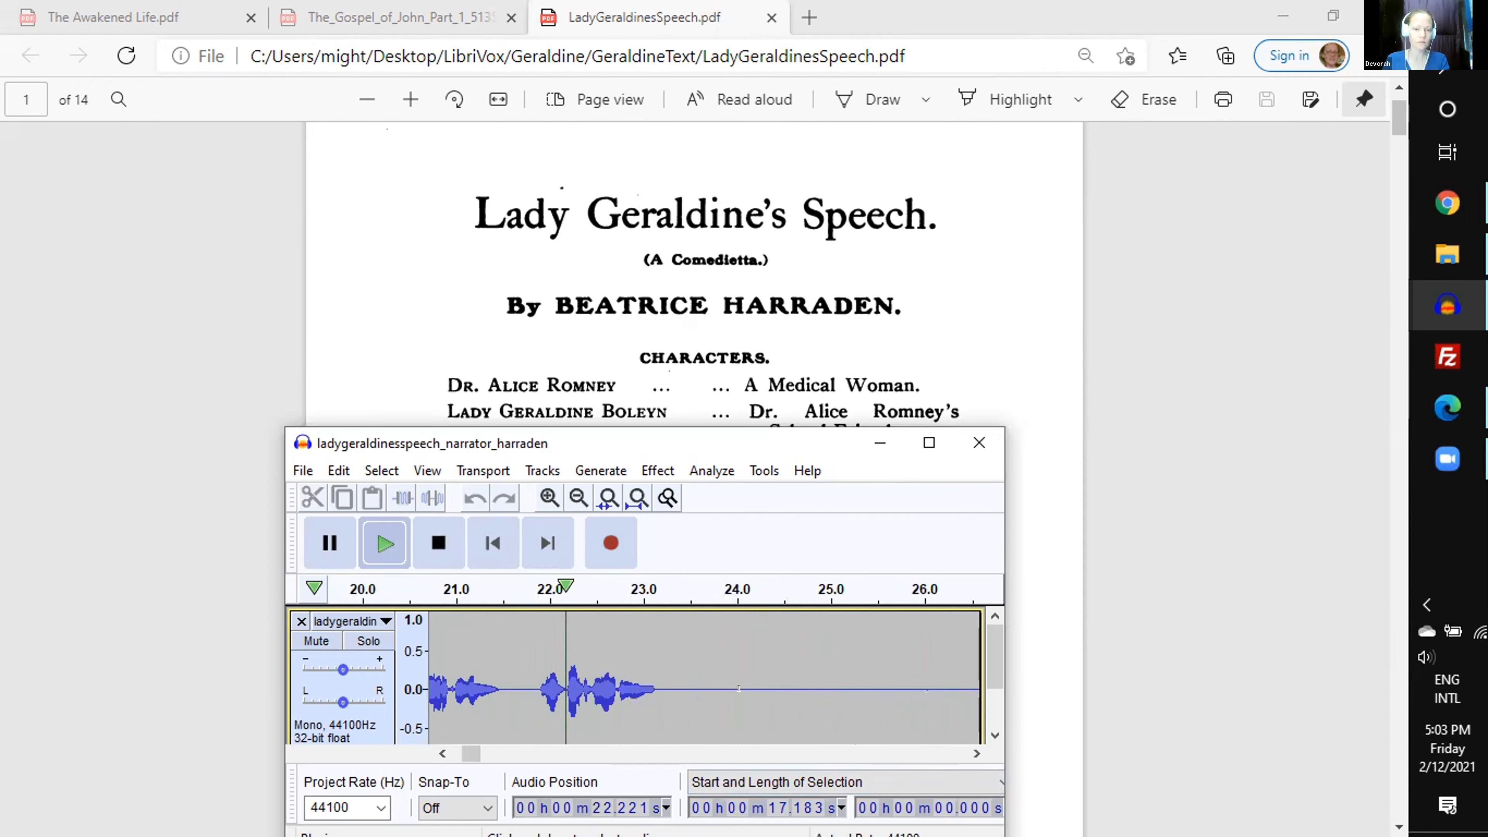
key(space)
mouse_move(740, 671)
mouse_down()
mouse_move(966, 671)
mouse_move(725, 671)
mouse_up()
scroll(563, 709, down, 1)
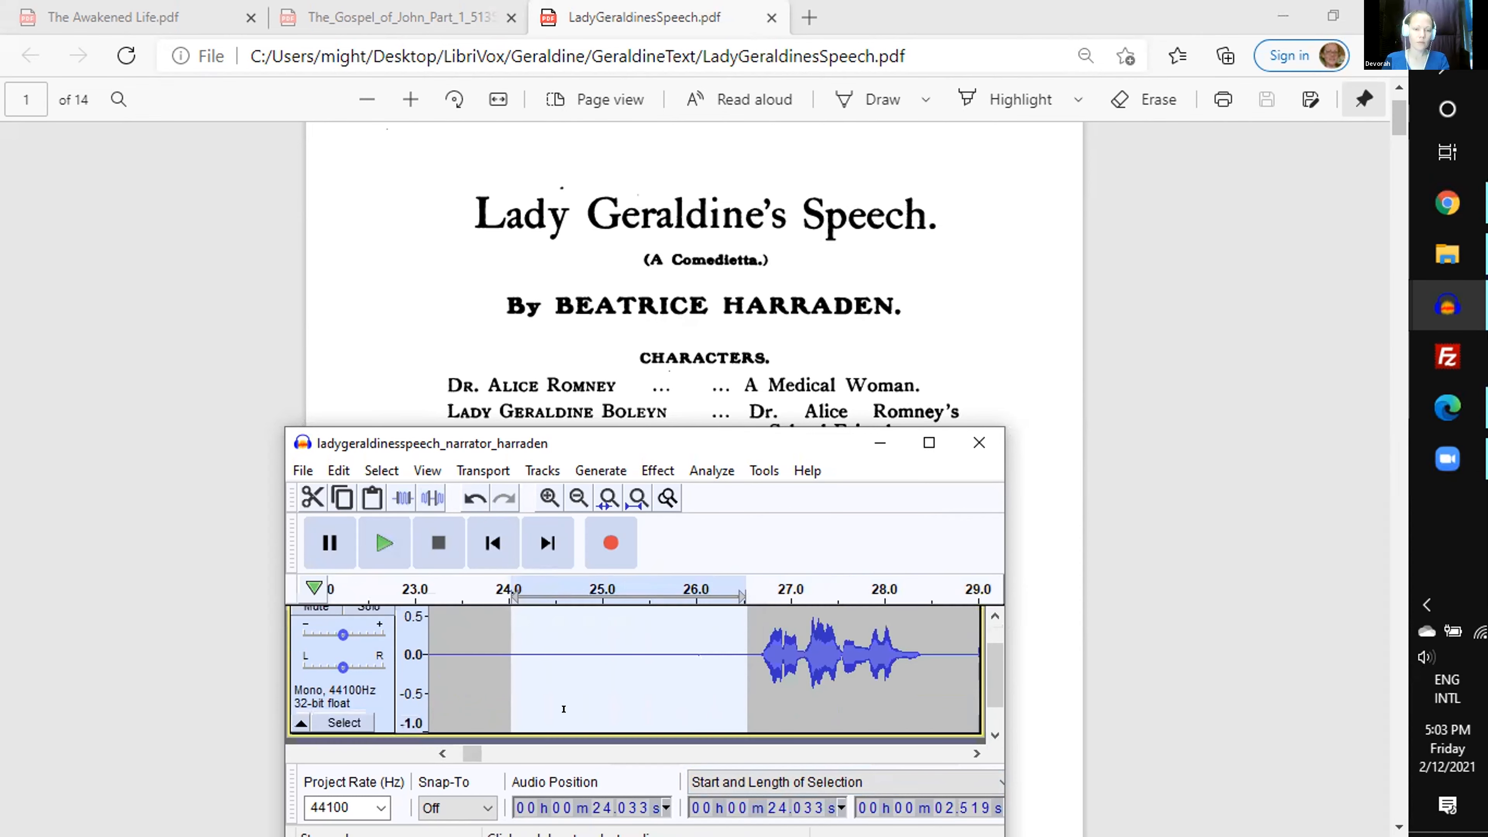
click(442, 753)
click(443, 753)
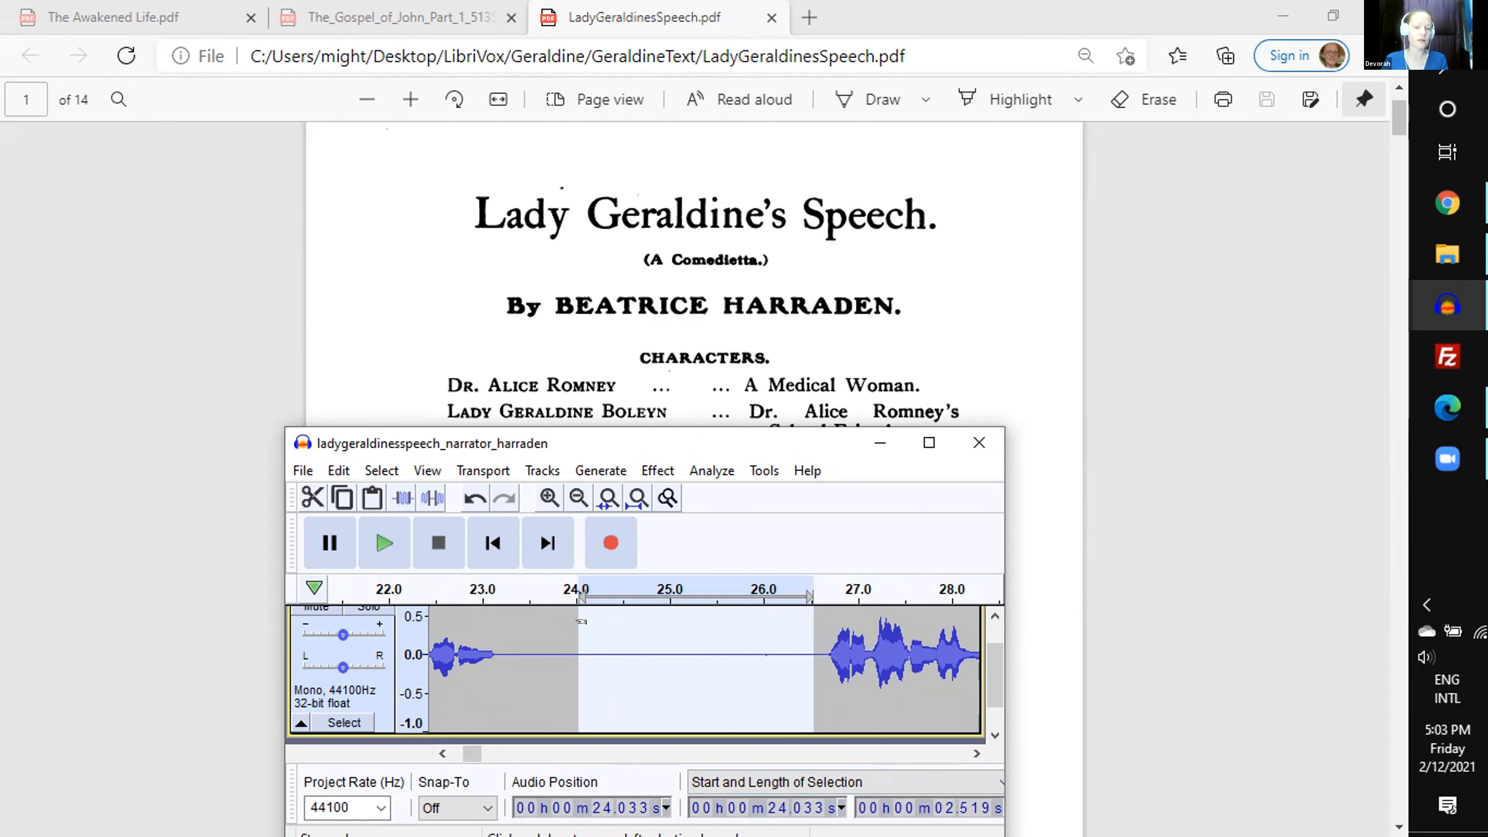
key(c)
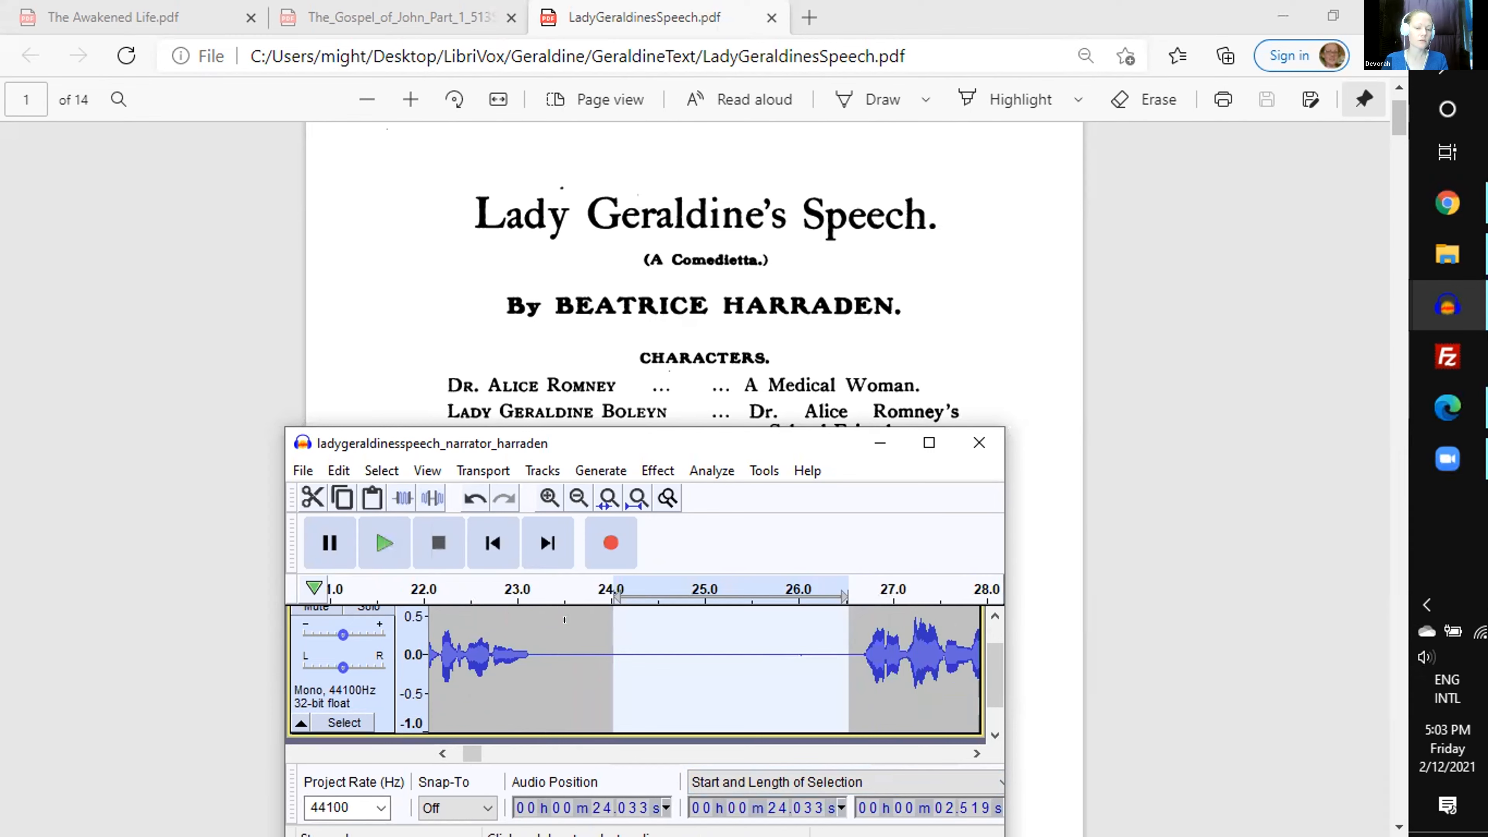
key(Delete)
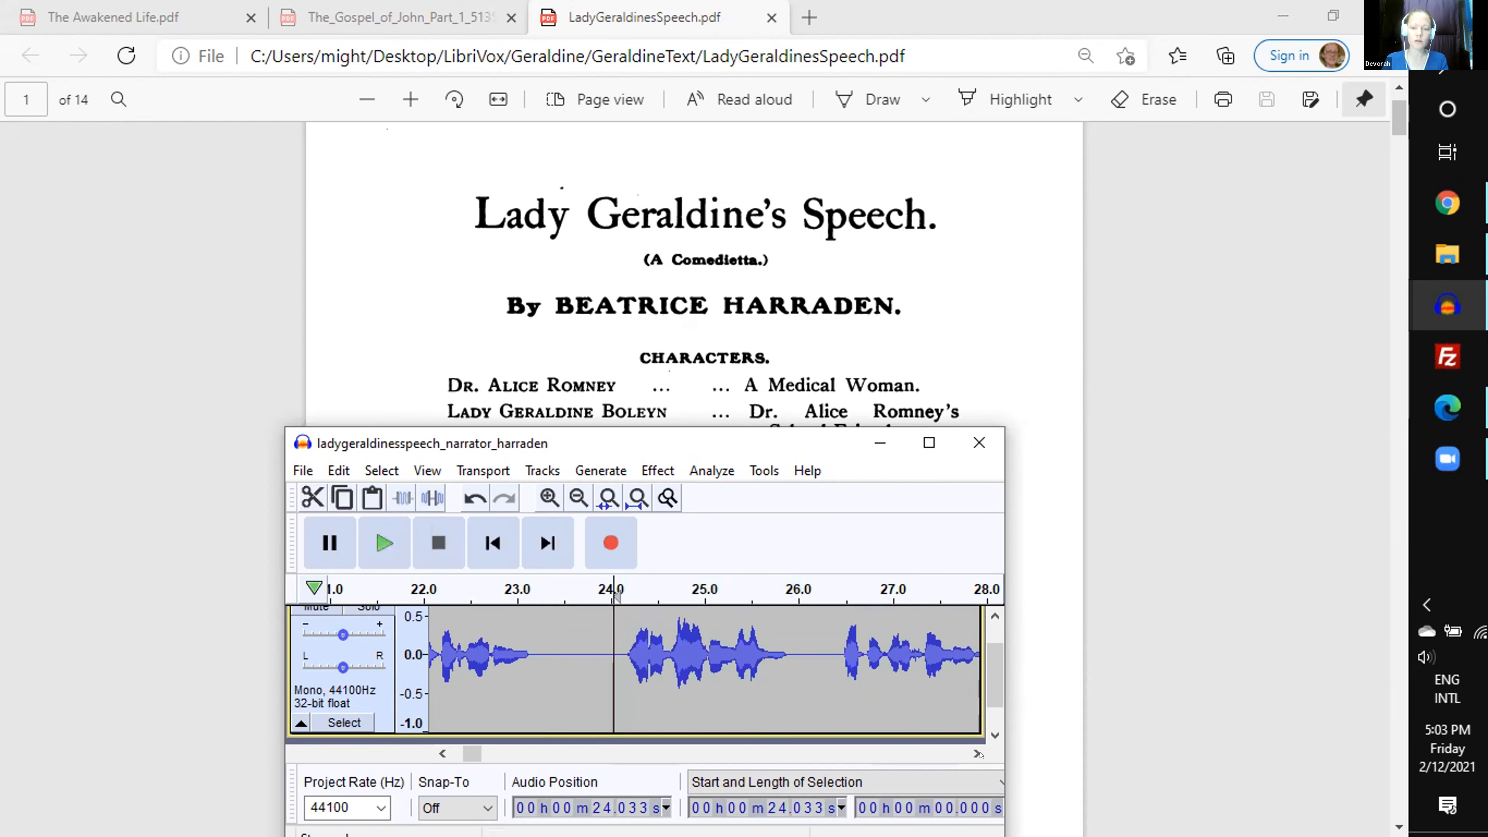
- Play the narrator recording from 24.033 s and select the 1.8 s of silence before the tone, starting at 32.578 s
key(space)
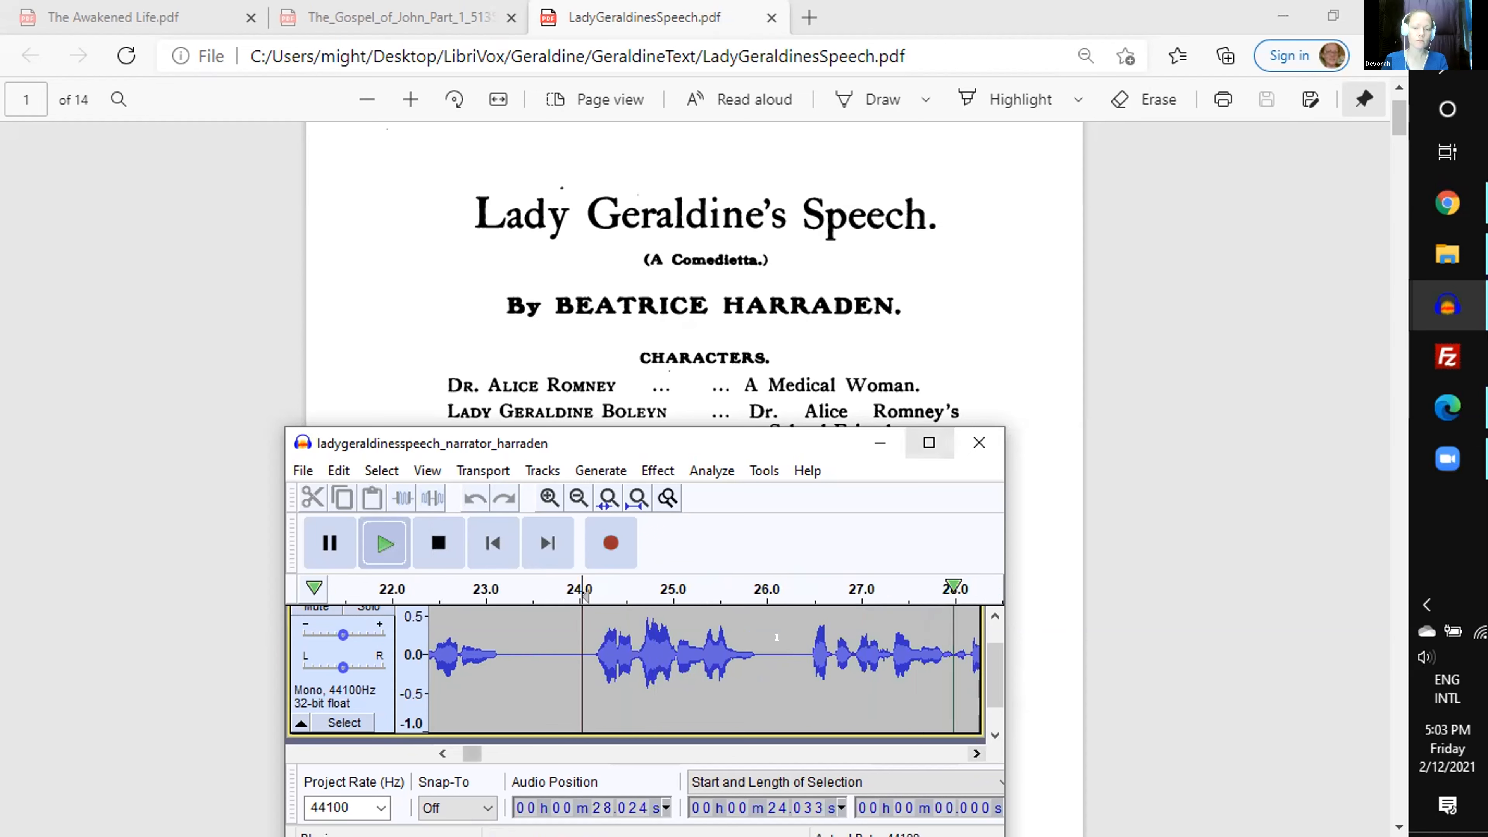
scroll(879, 363, down, 1)
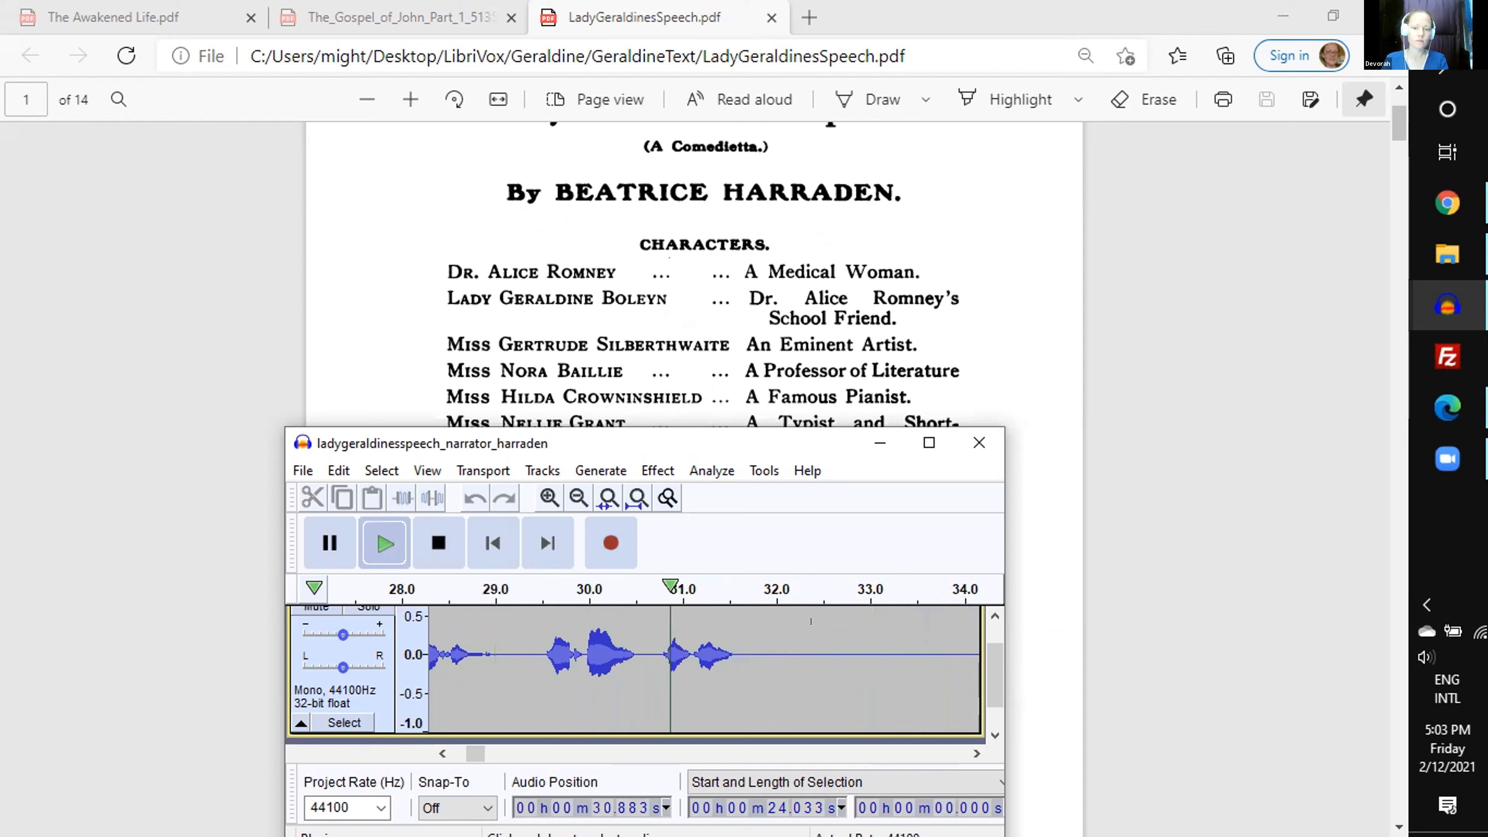
key(space)
drag(830, 636, 687, 655)
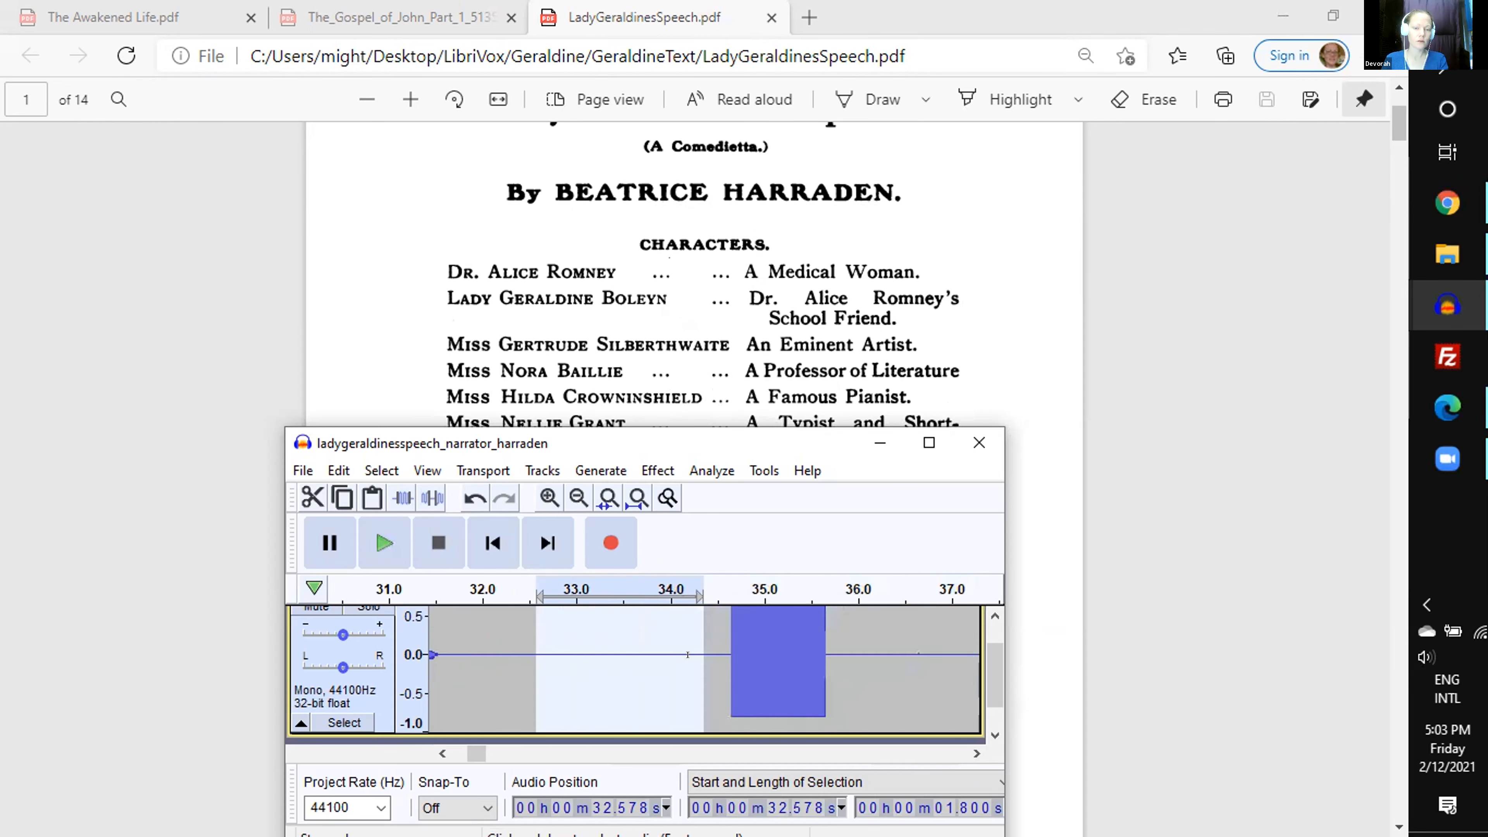
scroll(671, 669, up, 1)
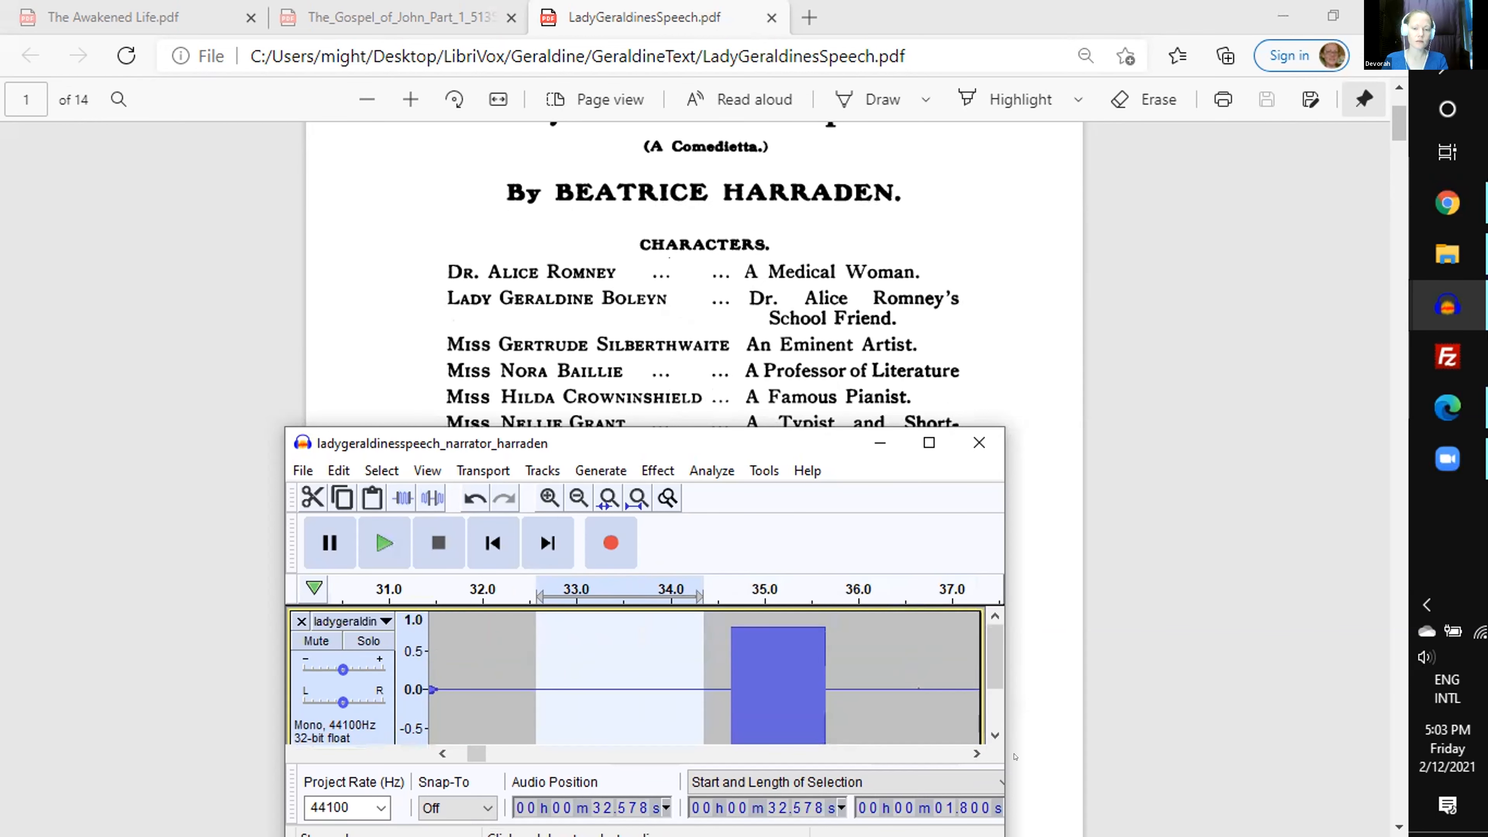
click(977, 753)
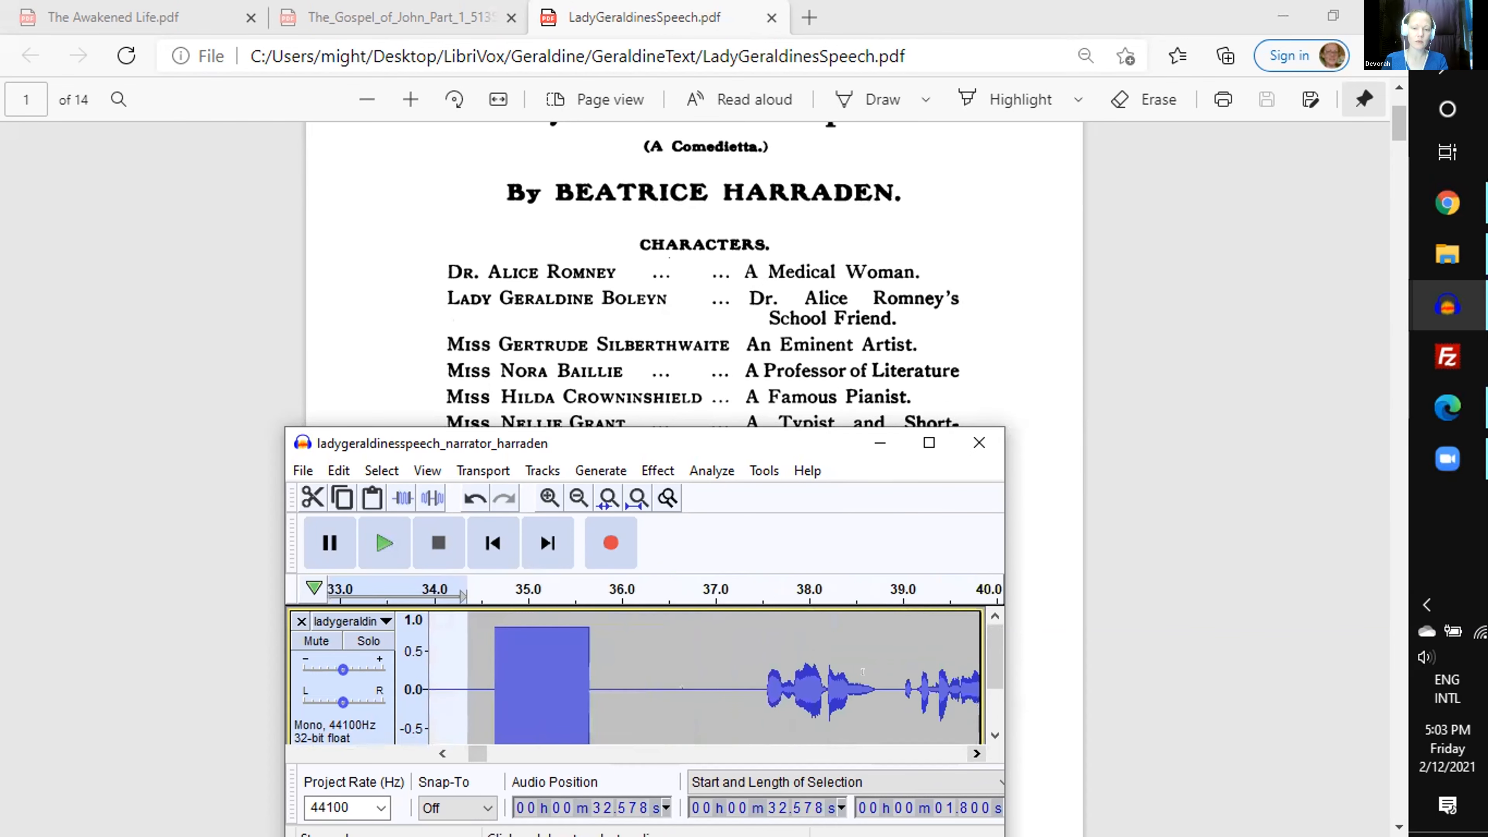
- Preview the narration after the tone and delete 2.032 s of silence starting at 43.178 s
click(740, 597)
scroll(861, 337, down, 1)
scroll(861, 336, down, 2)
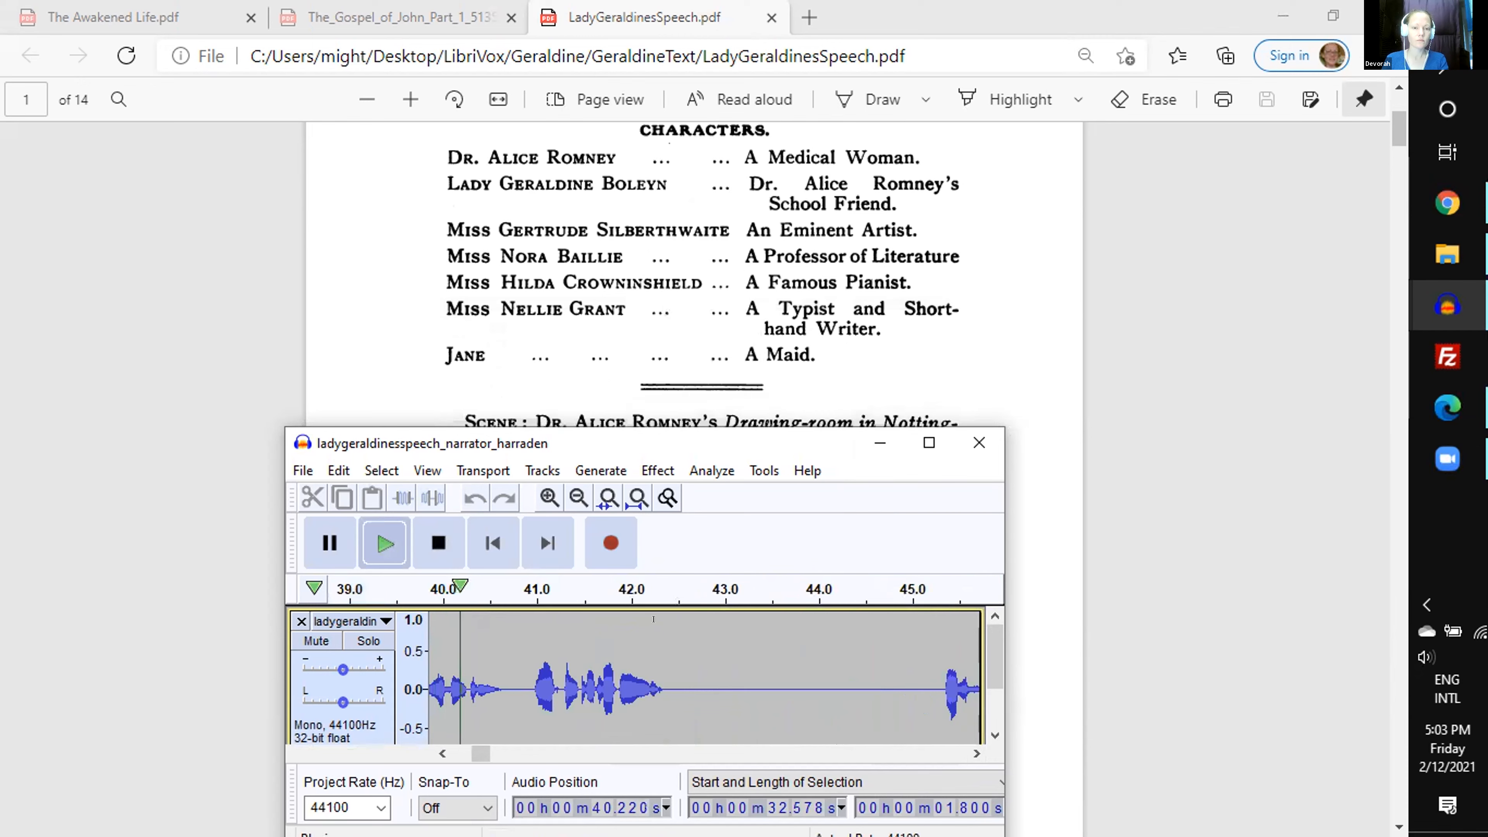
key(space)
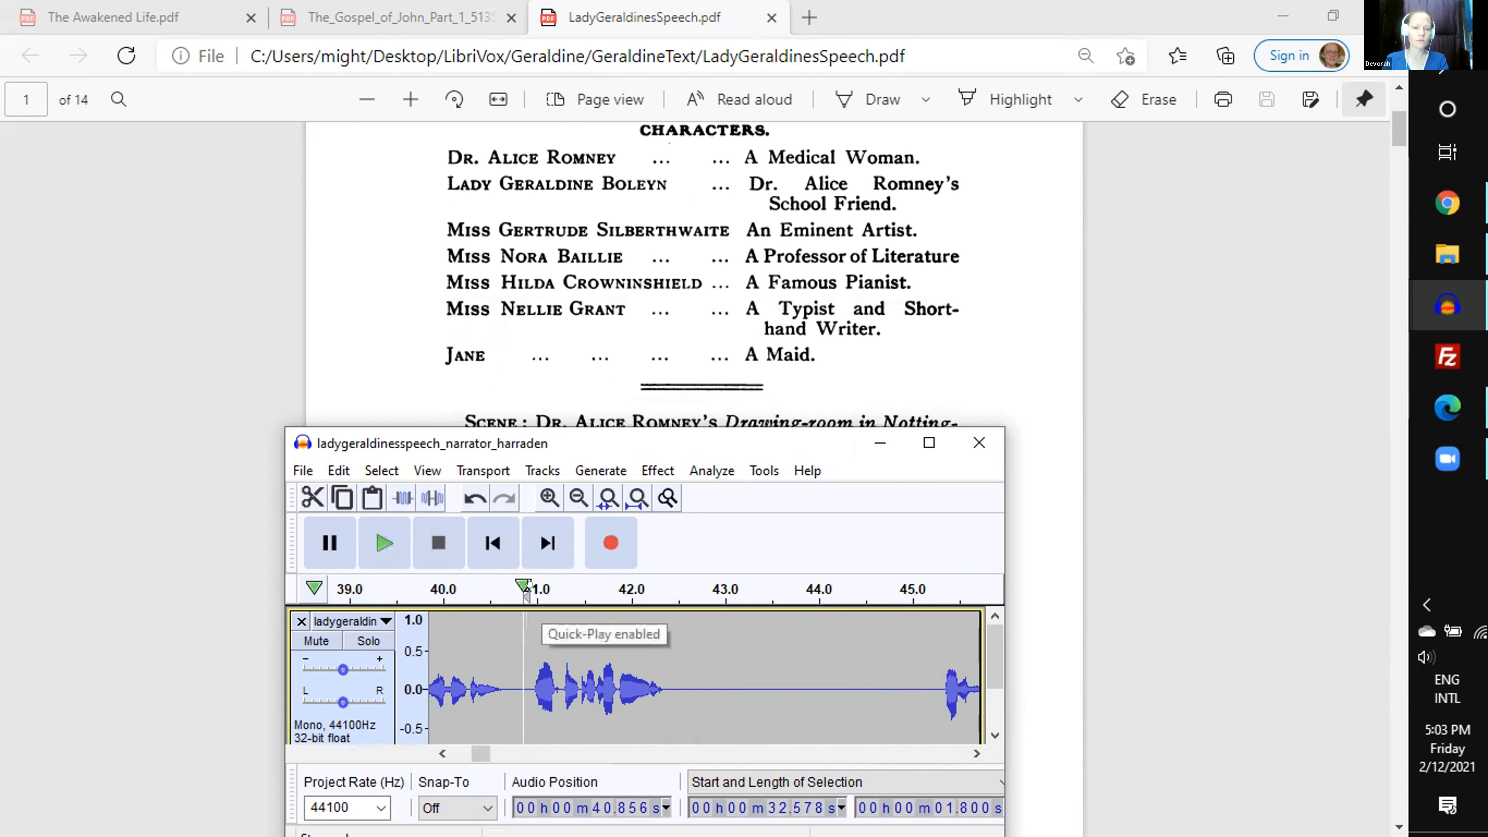
click(526, 595)
drag(767, 645, 930, 654)
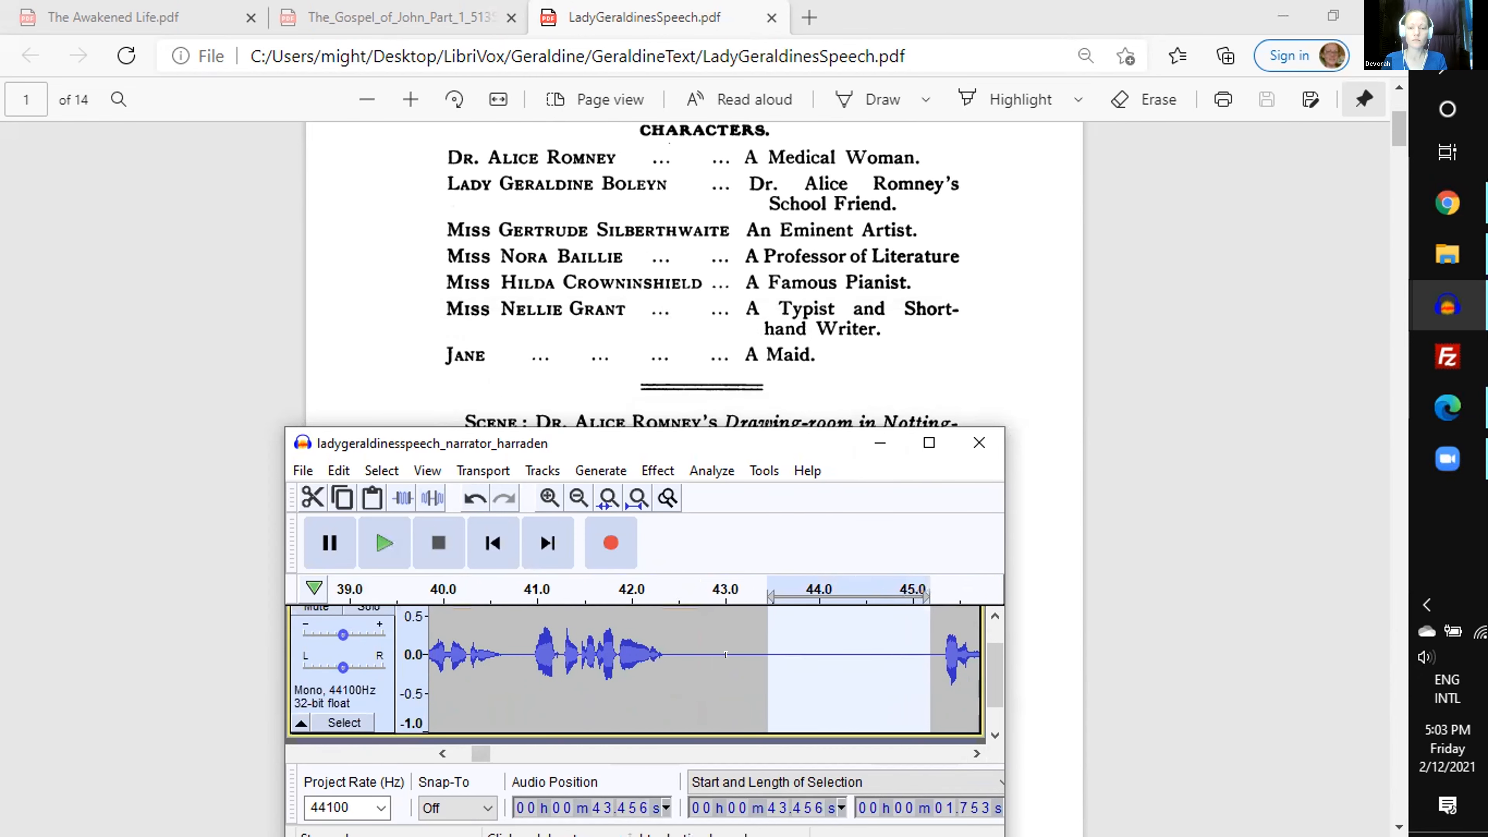
key(space)
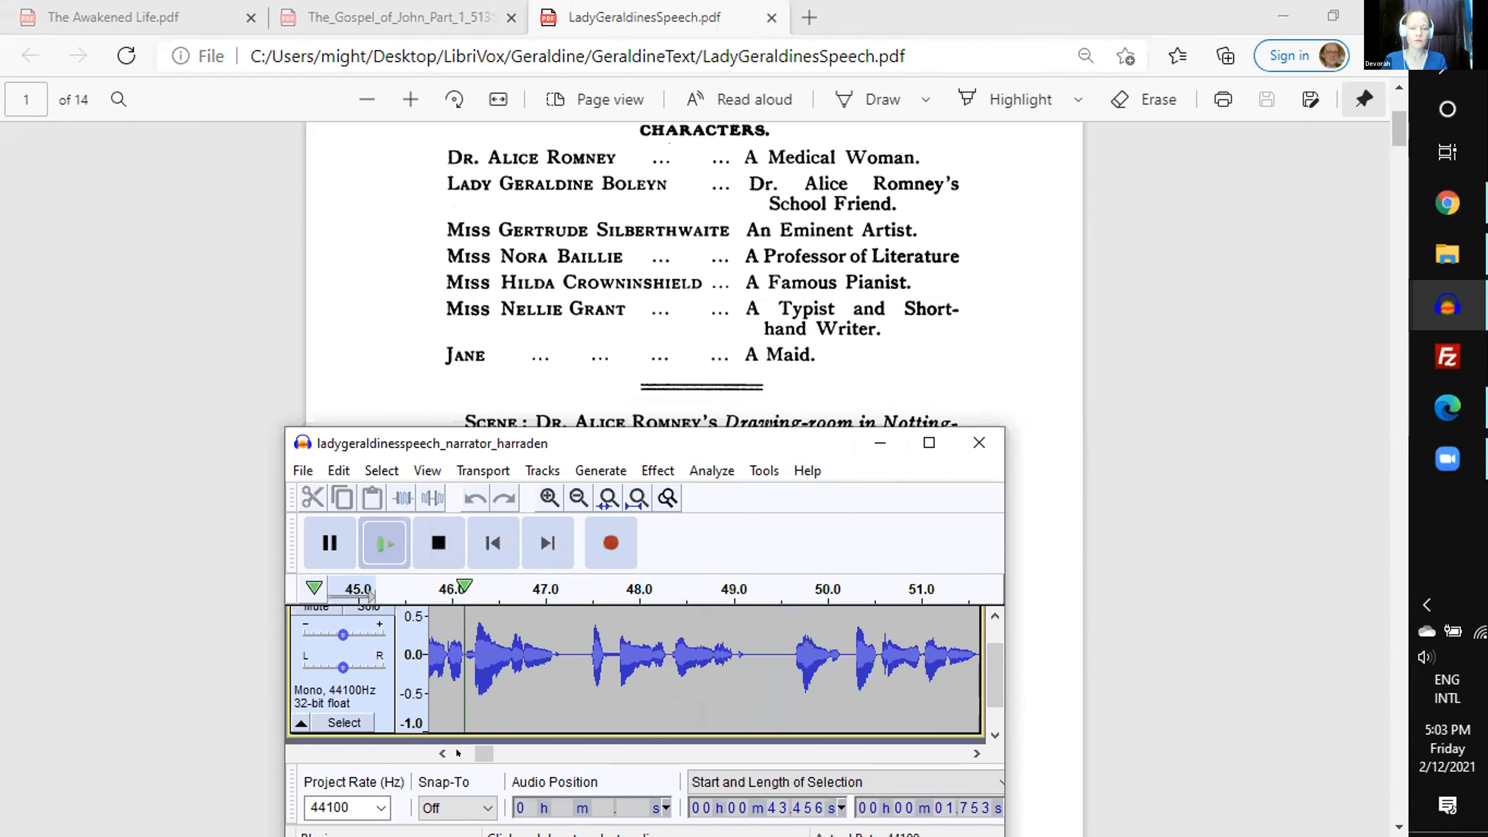
drag(763, 638, 737, 638)
key(c)
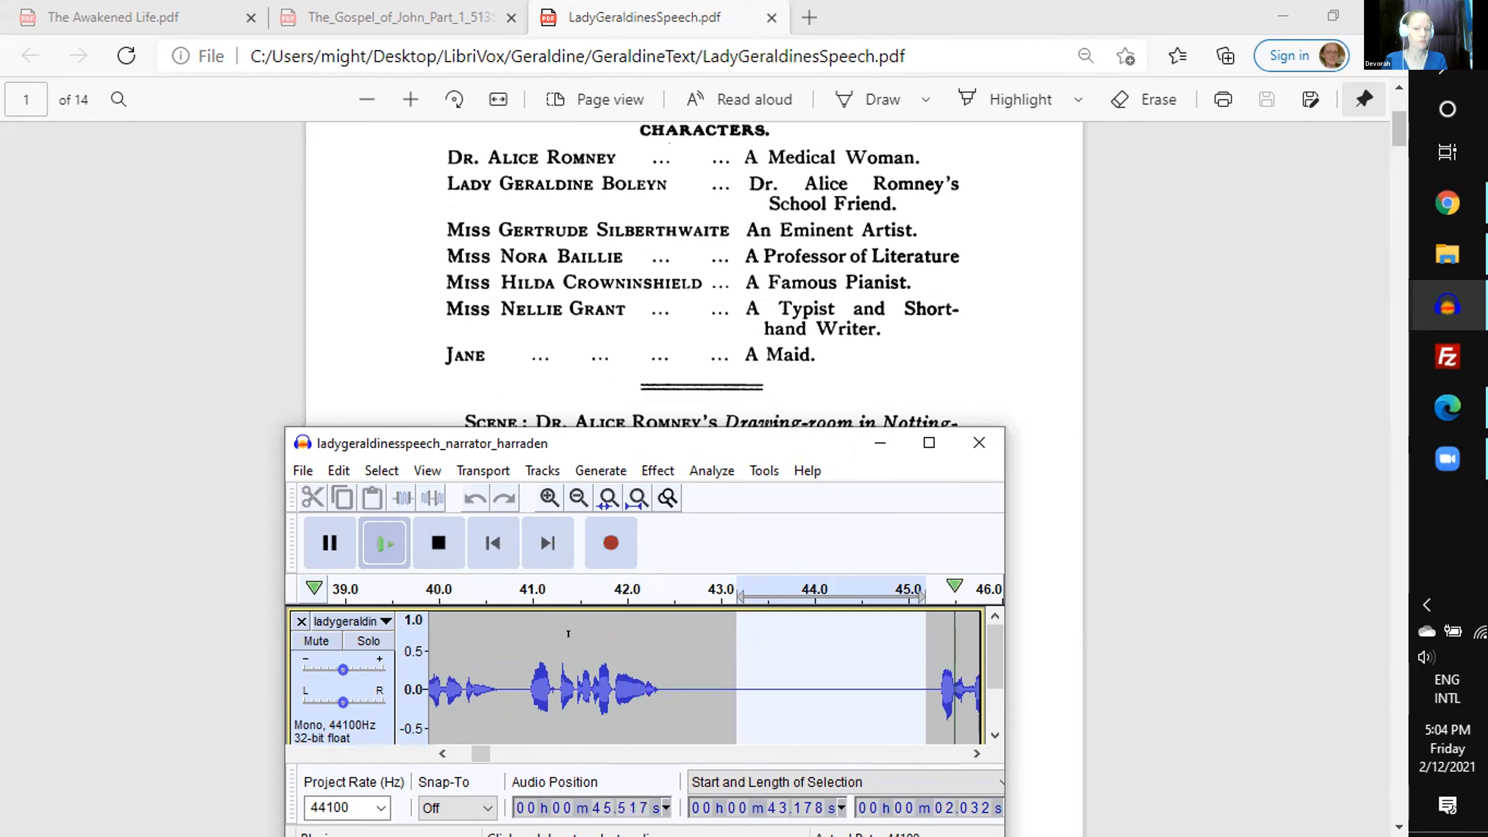
key(Delete)
- Play the narration from 43.178 s and delete 1.175 s of silence starting at 50.422 s, previewing the cut first
key(space)
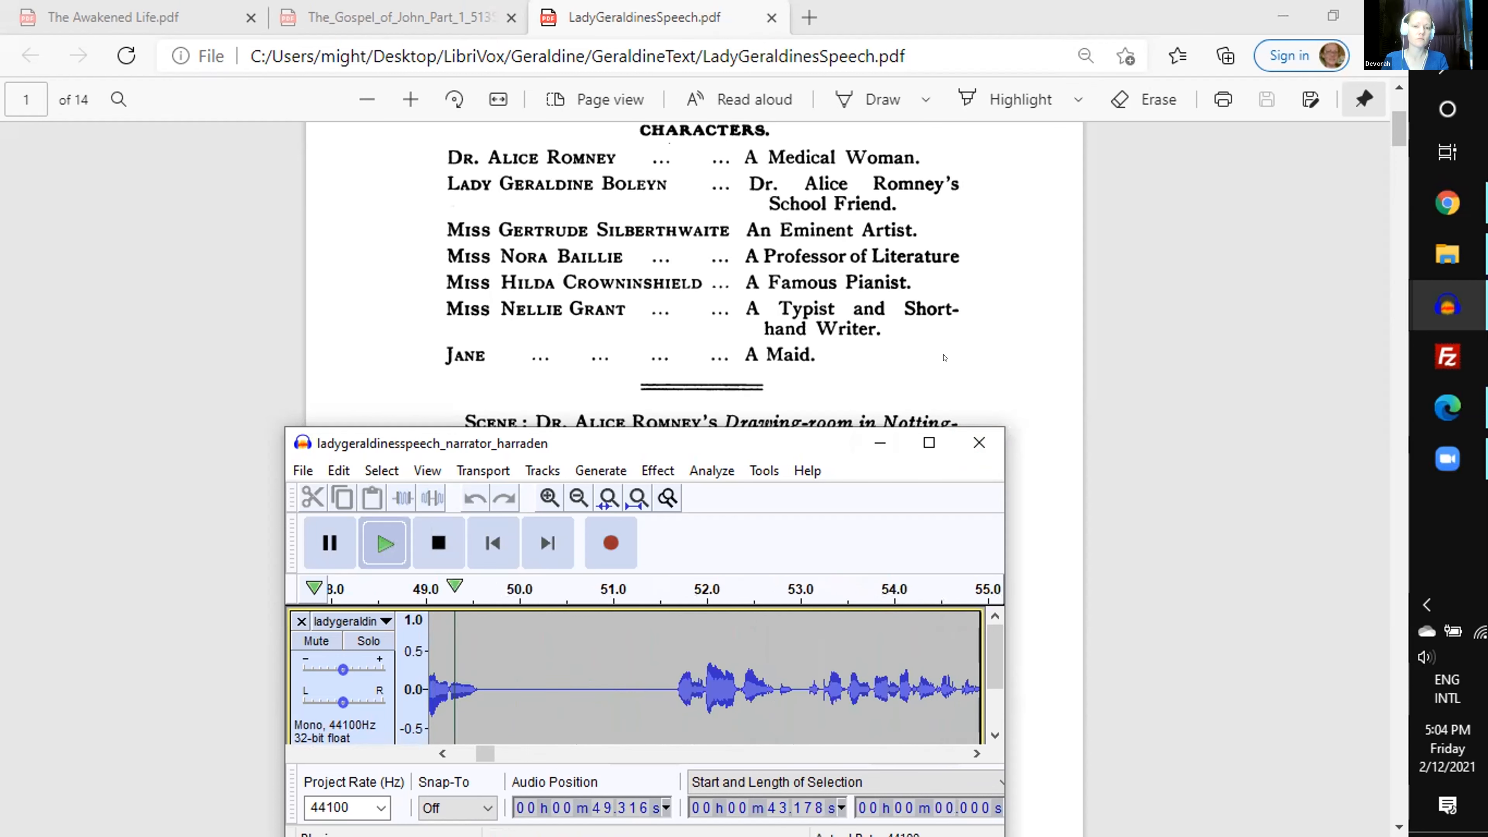
key(space)
drag(557, 668, 666, 656)
scroll(645, 655, down, 1)
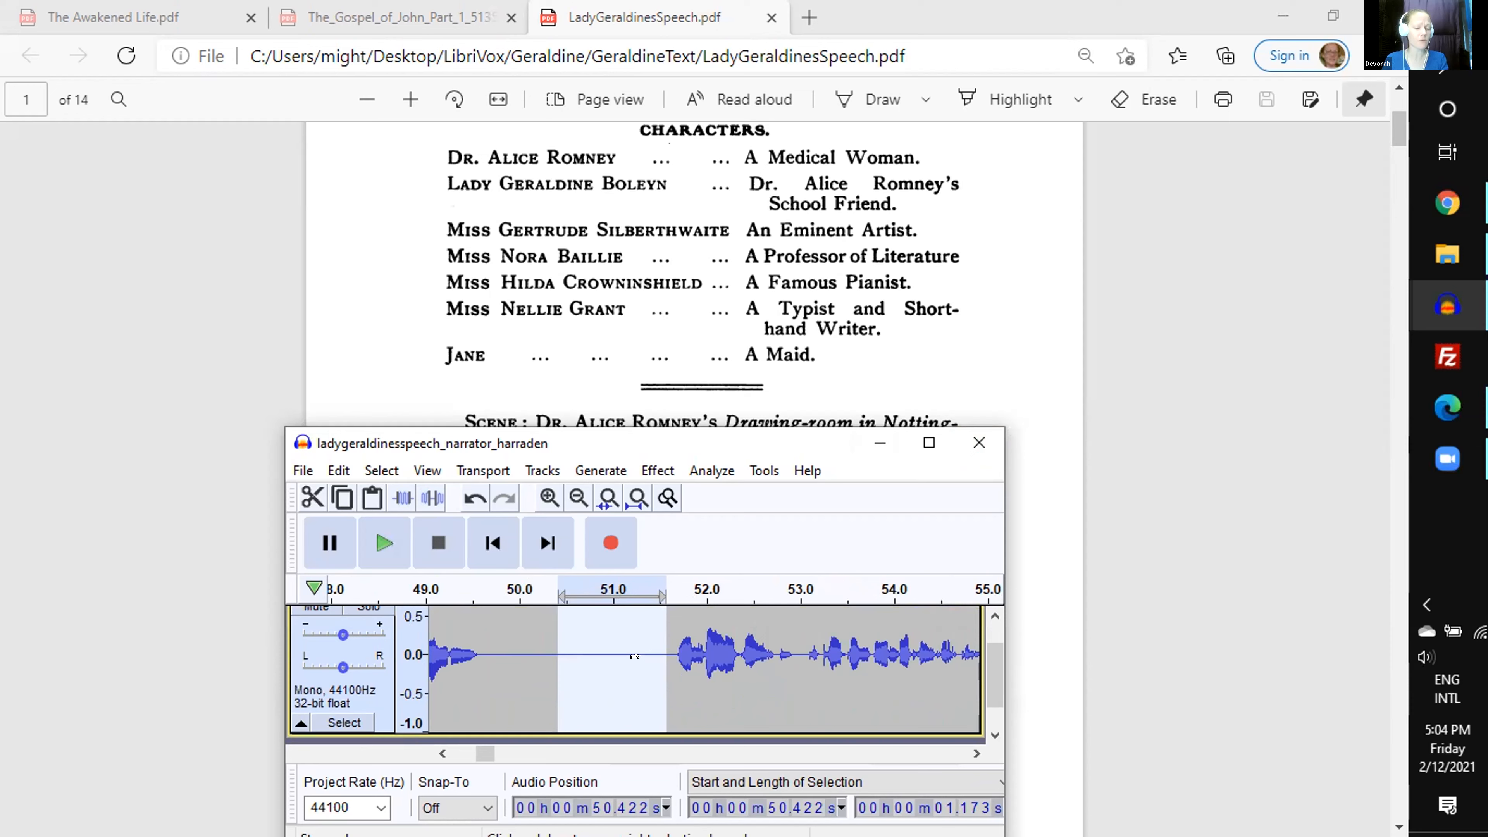
key(c)
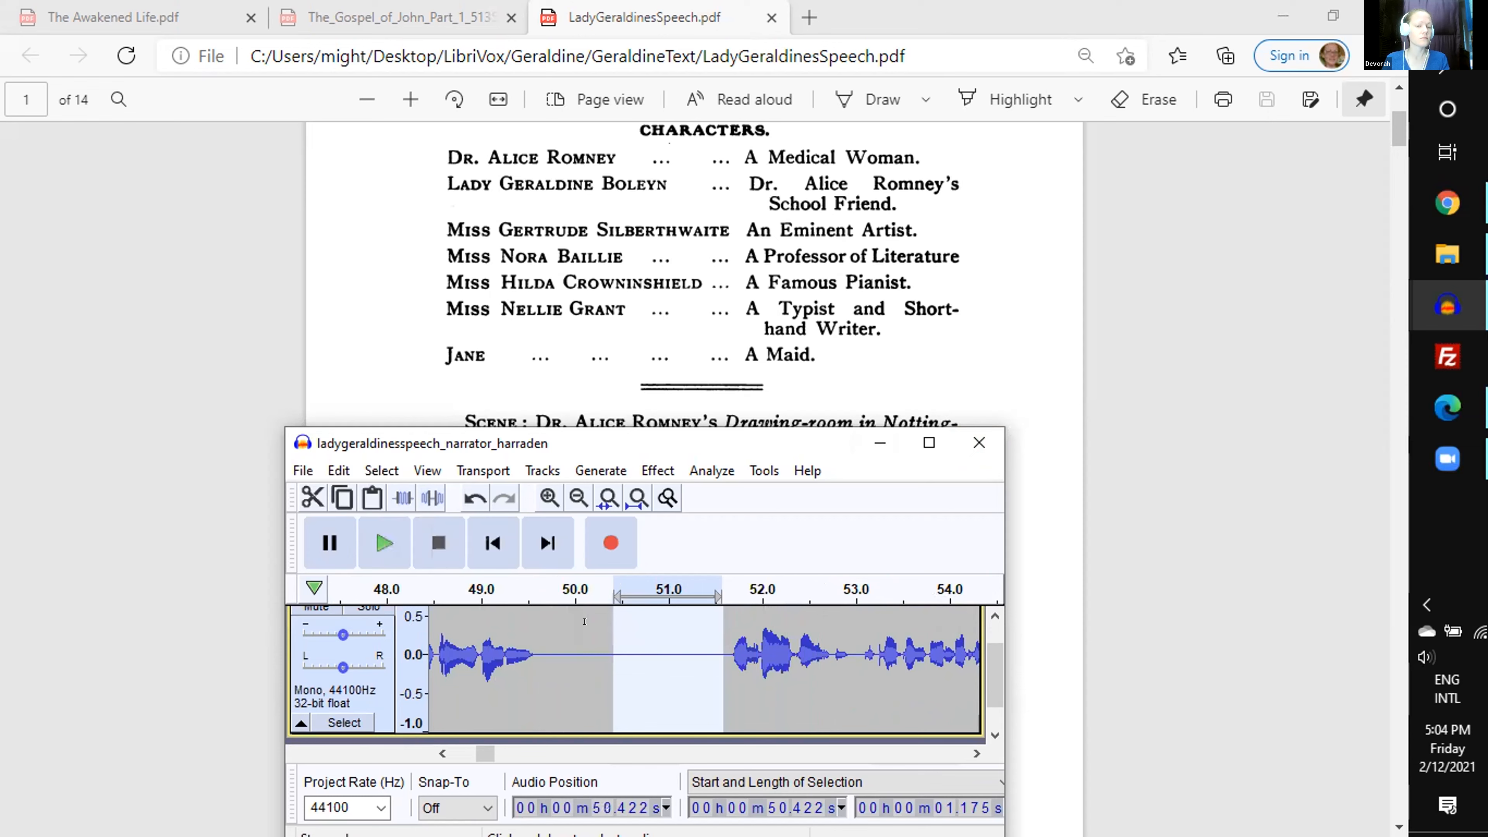
key(Delete)
- Play the narration from 50.422 s and delete 1.499 s of silence starting at 56.622 s, previewing the cut first
key(space)
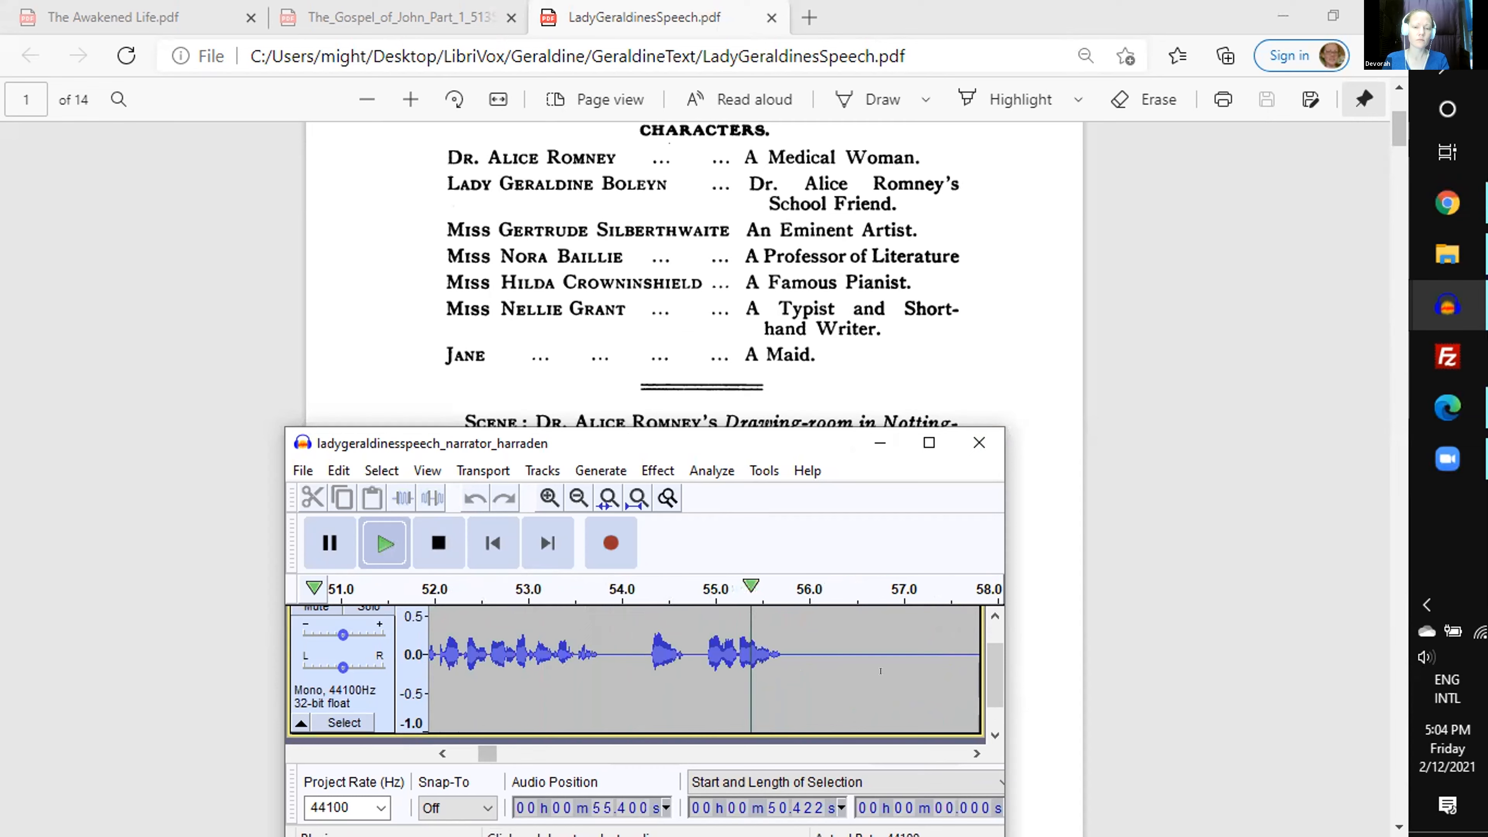
key(space)
drag(868, 655, 744, 655)
scroll(733, 655, up, 1)
key(space)
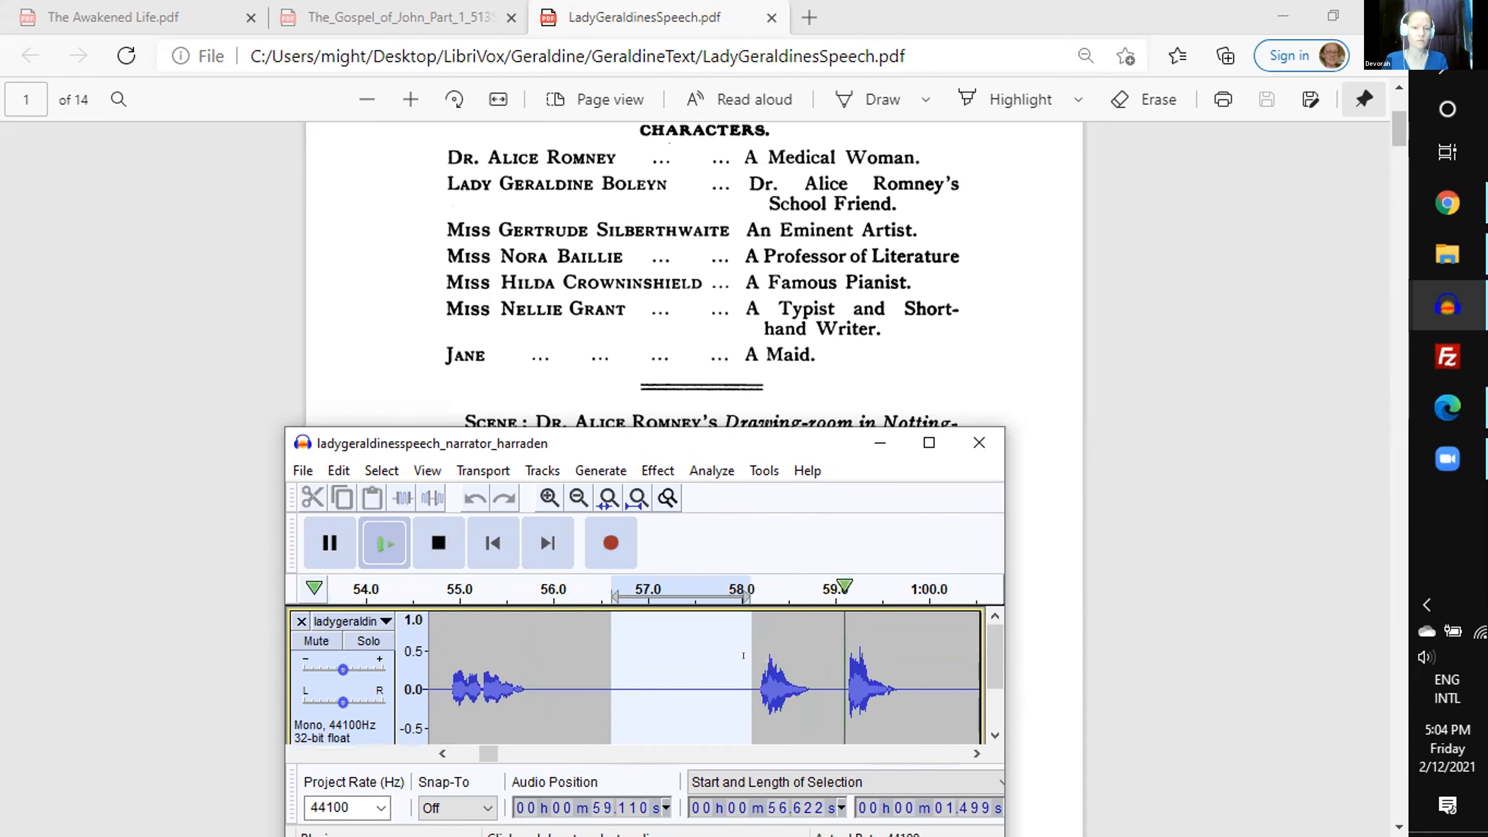
key(space)
key(Delete)
- Play the narration from 56.622 s, preview the next cut and delete 0.429 s of silence starting at 58.689 s
key(space)
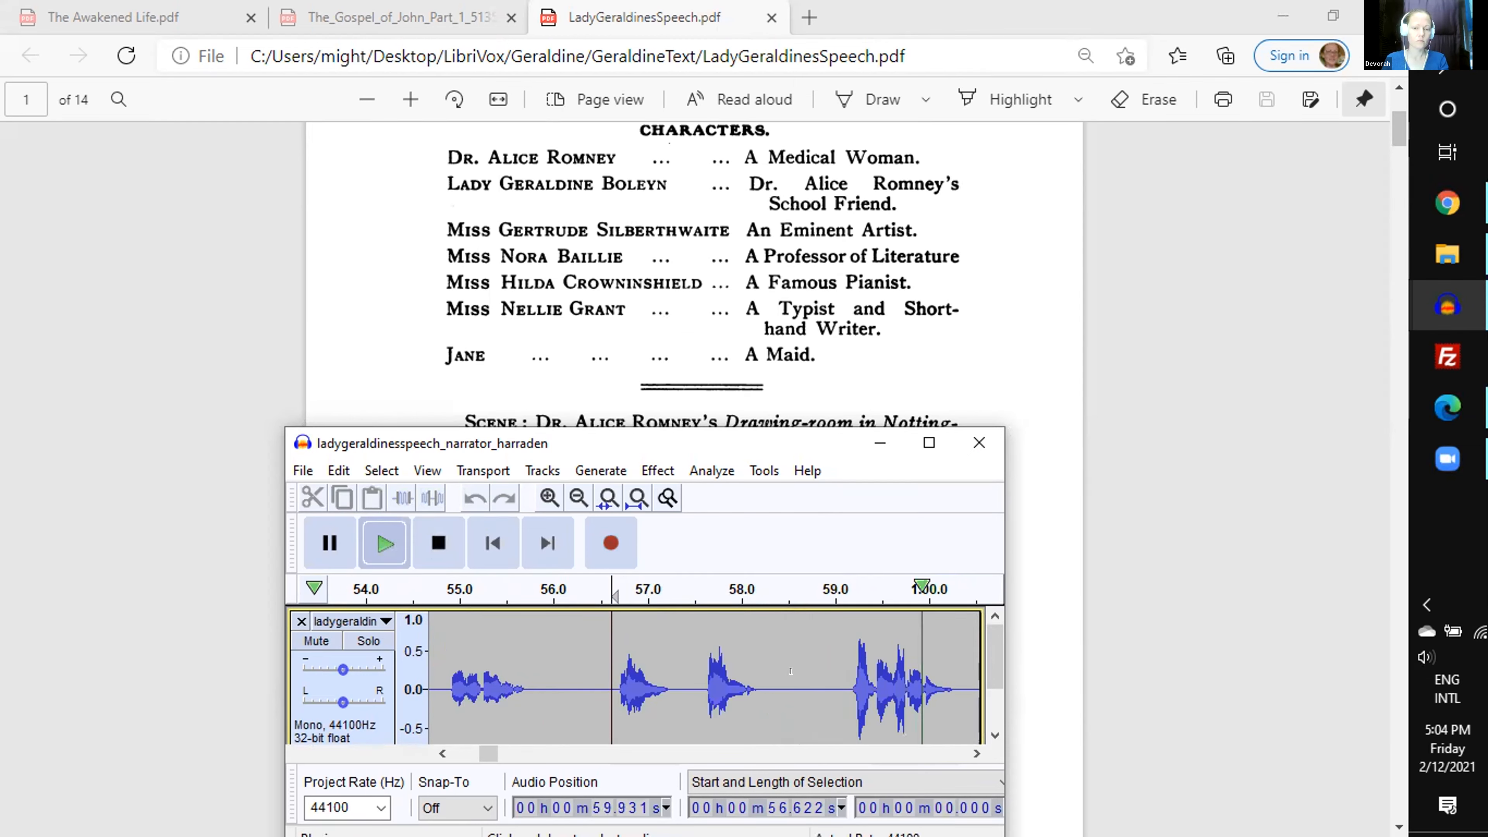
key(space)
drag(806, 674, 839, 671)
key(z)
key(c)
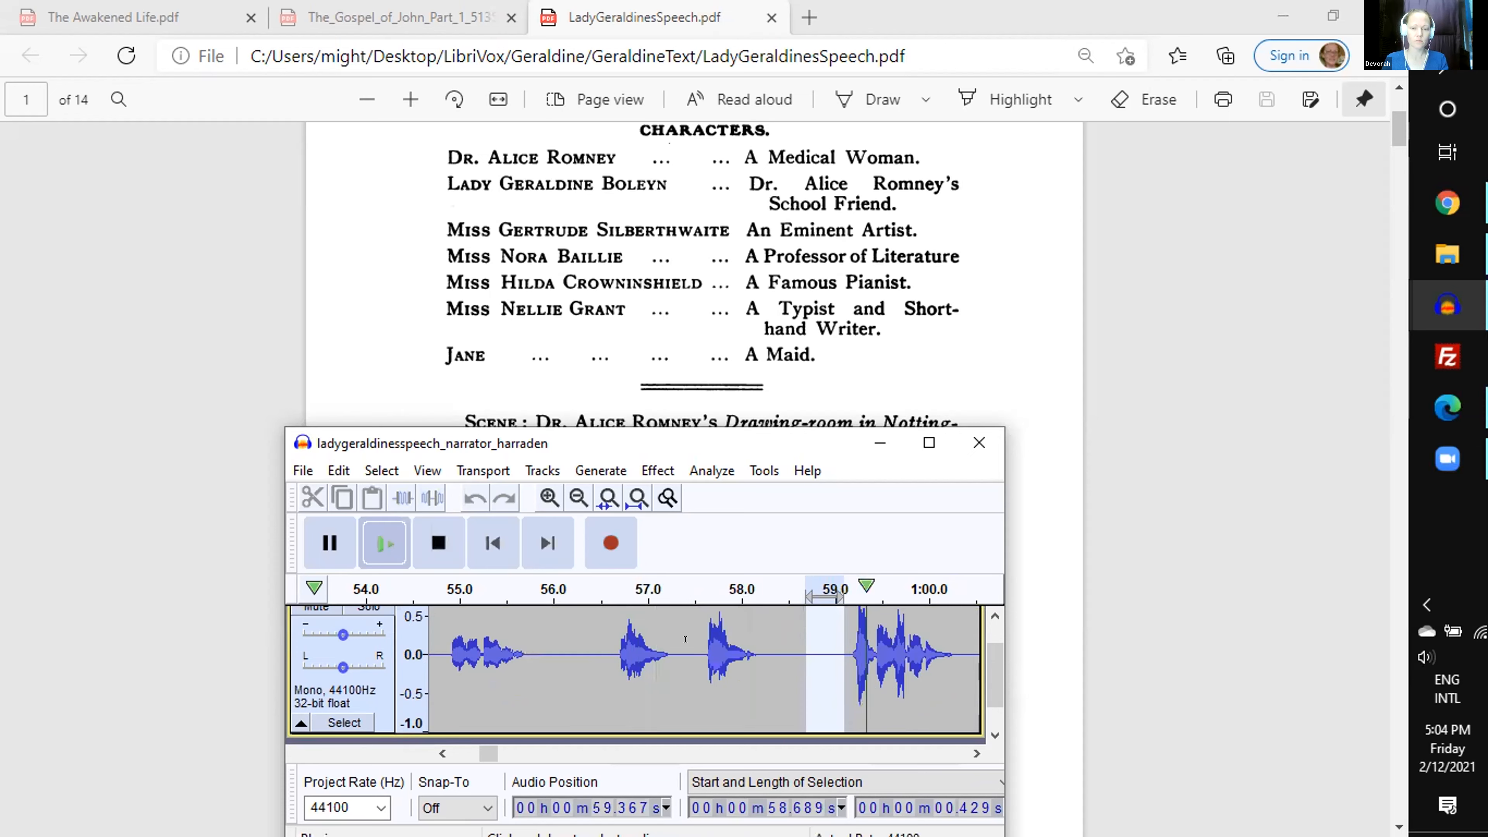
key(Delete)
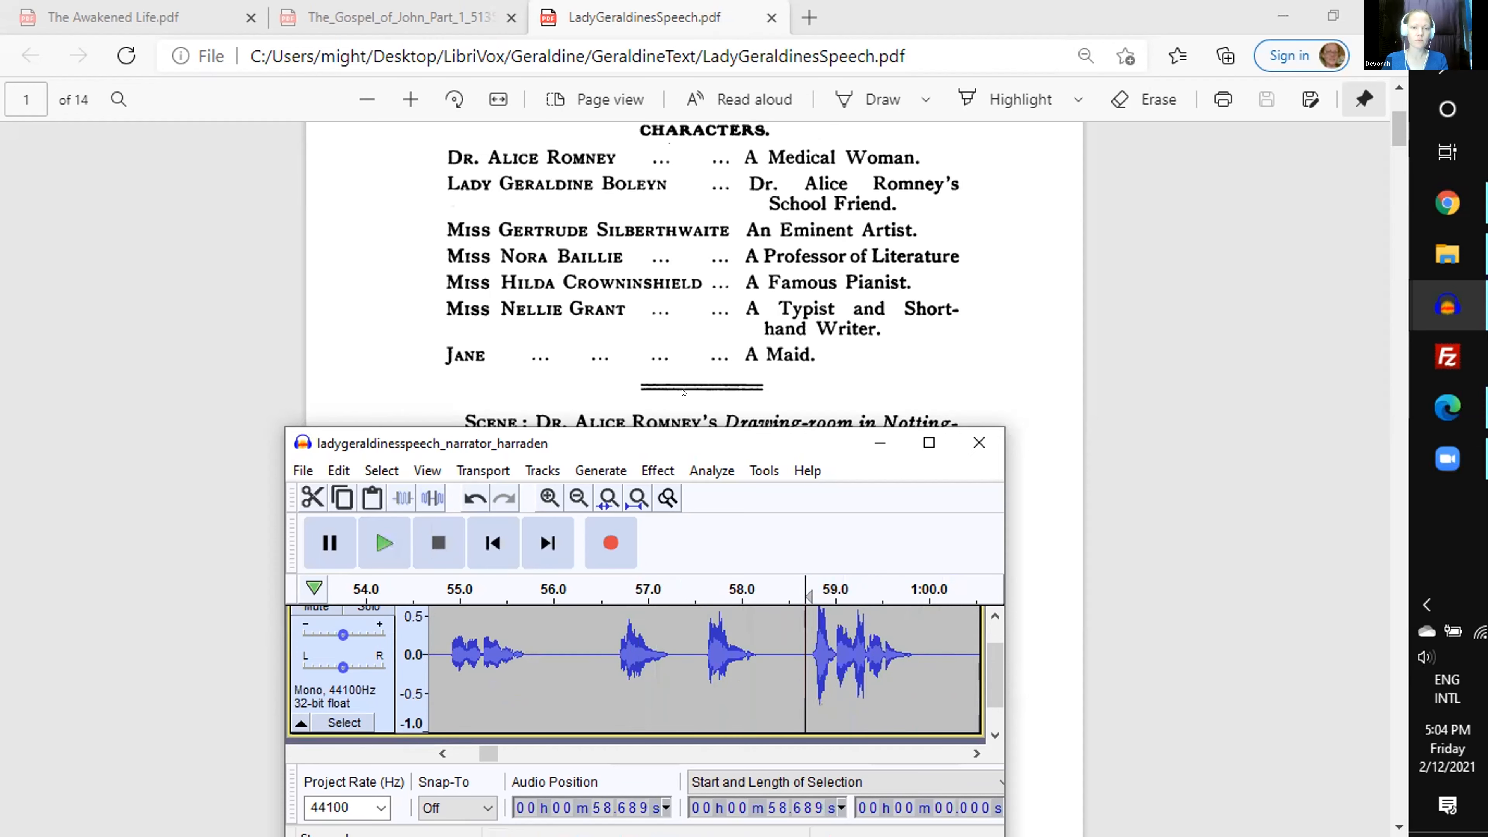
- Preview and delete 1.151 s of silence starting at 1:00.812 in the narrator recording
scroll(683, 391, down, 2)
click(976, 753)
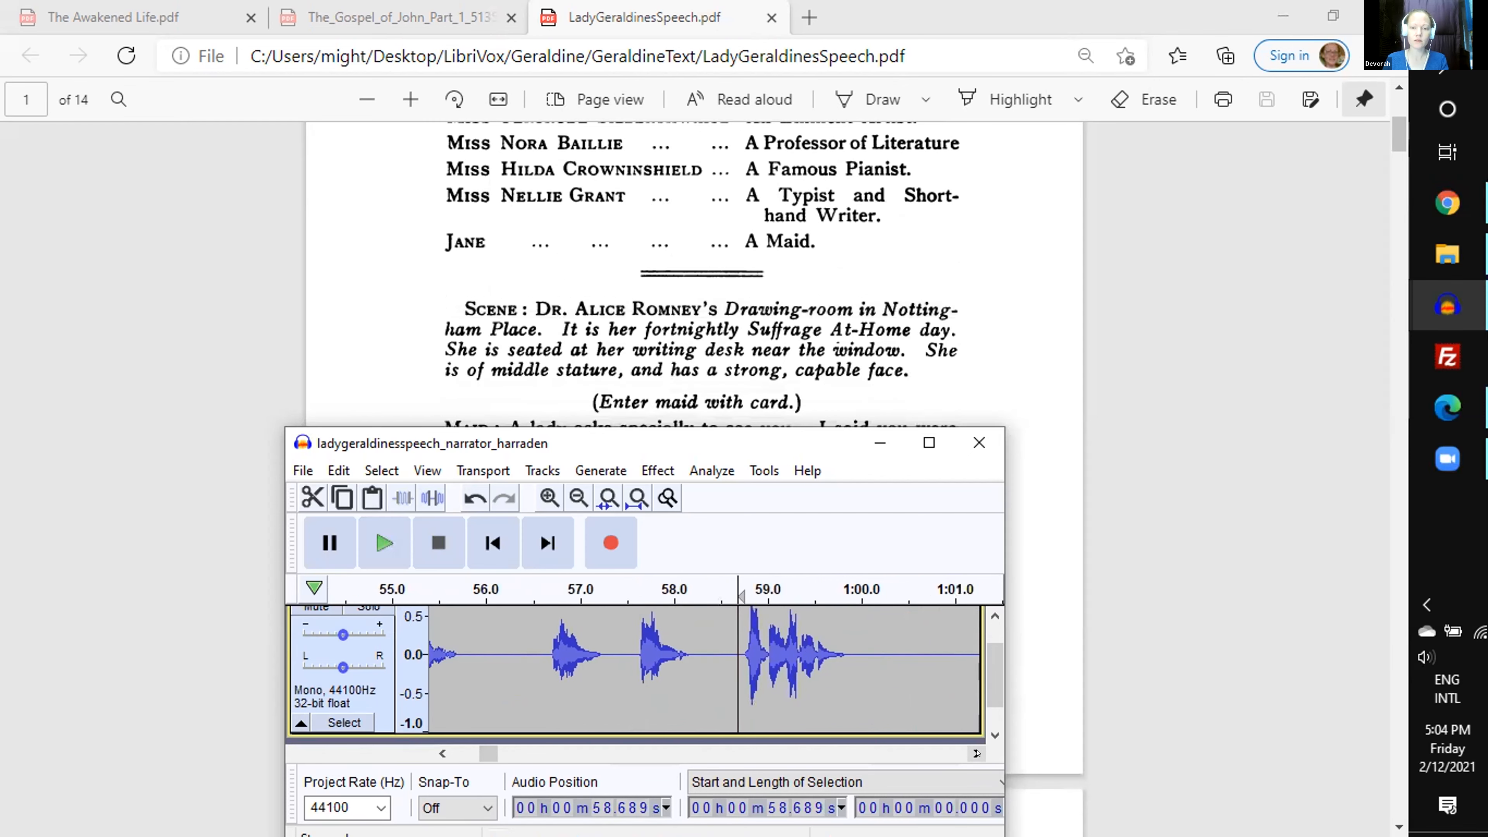
drag(803, 638, 910, 638)
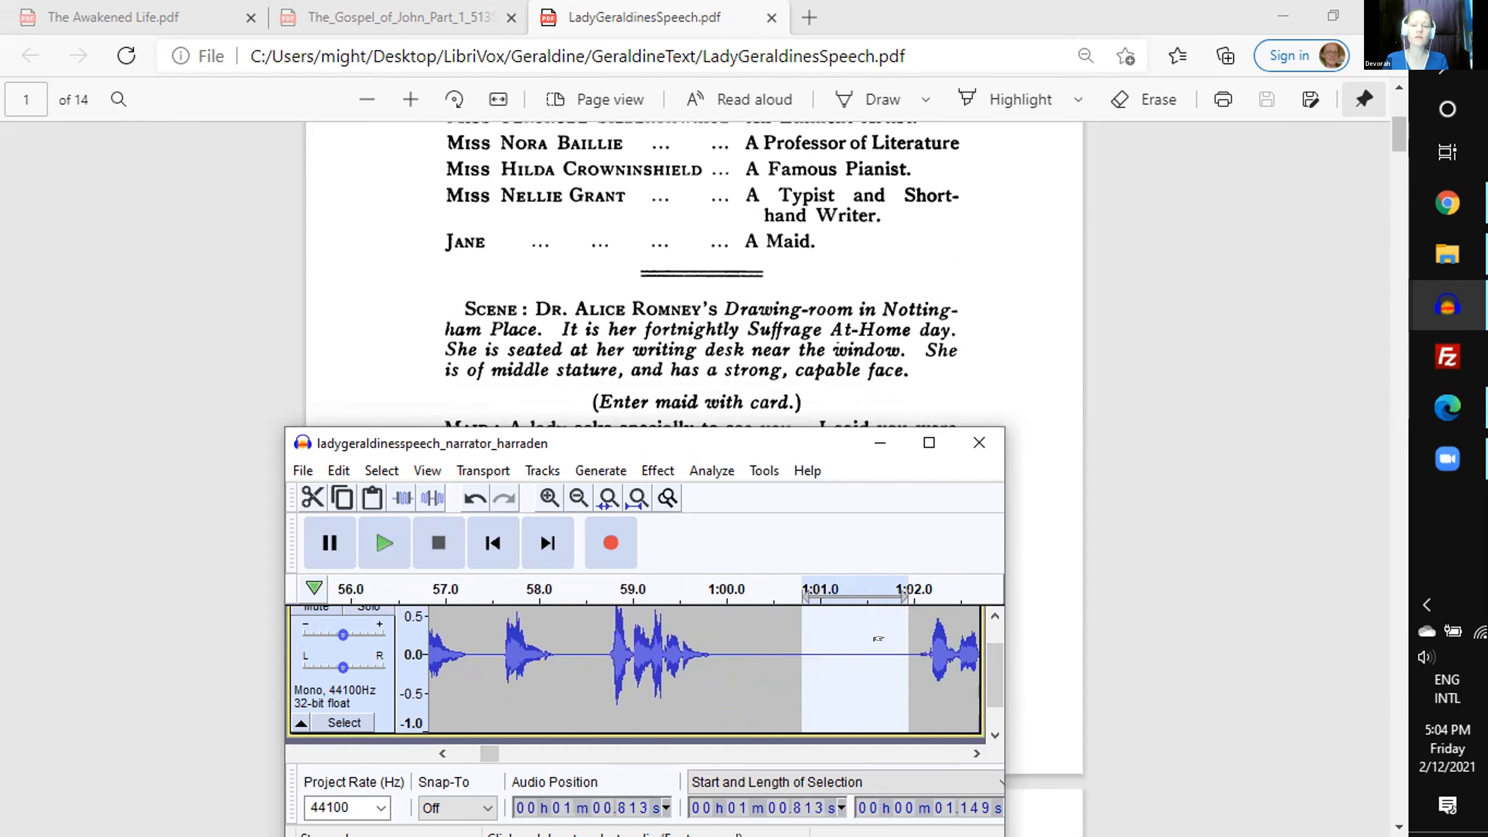
key(c)
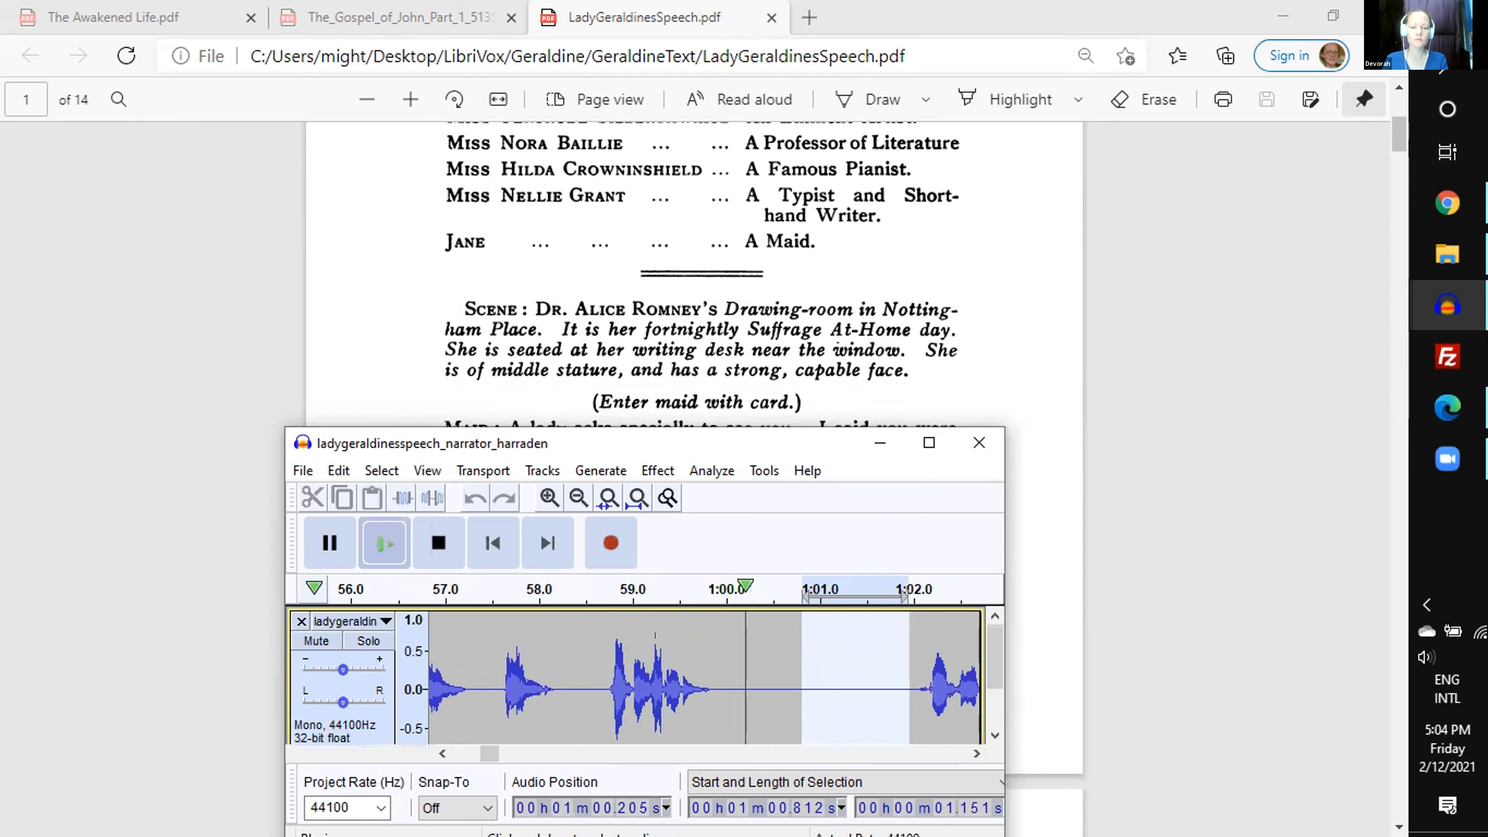
key(Delete)
- Play the narration from 1:00.812 and delete 2.043 s of silence starting at 1:04.157, previewing the cut first
key(space)
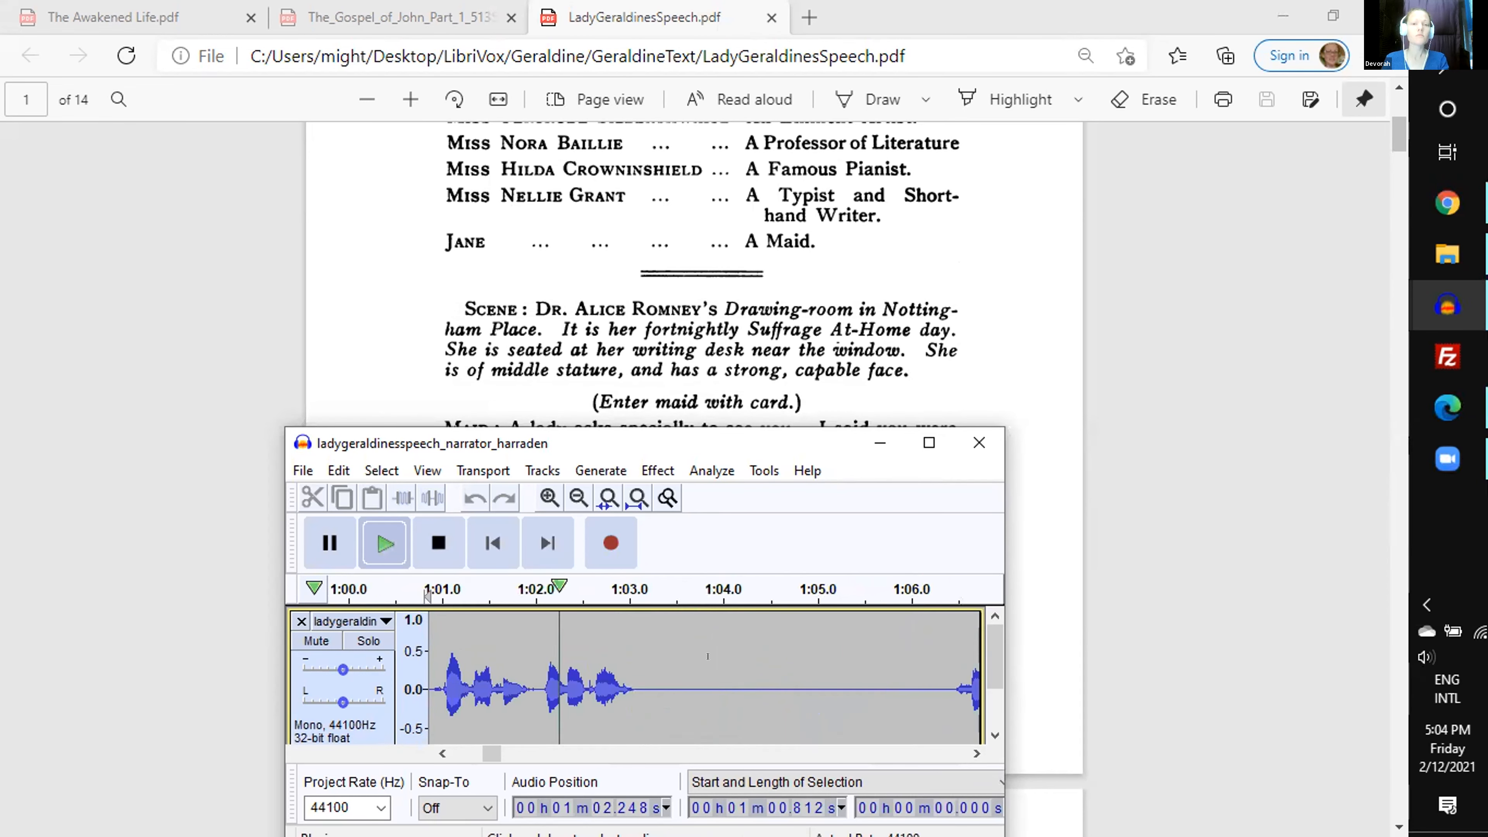
key(space)
drag(737, 686, 929, 687)
scroll(867, 680, down, 1)
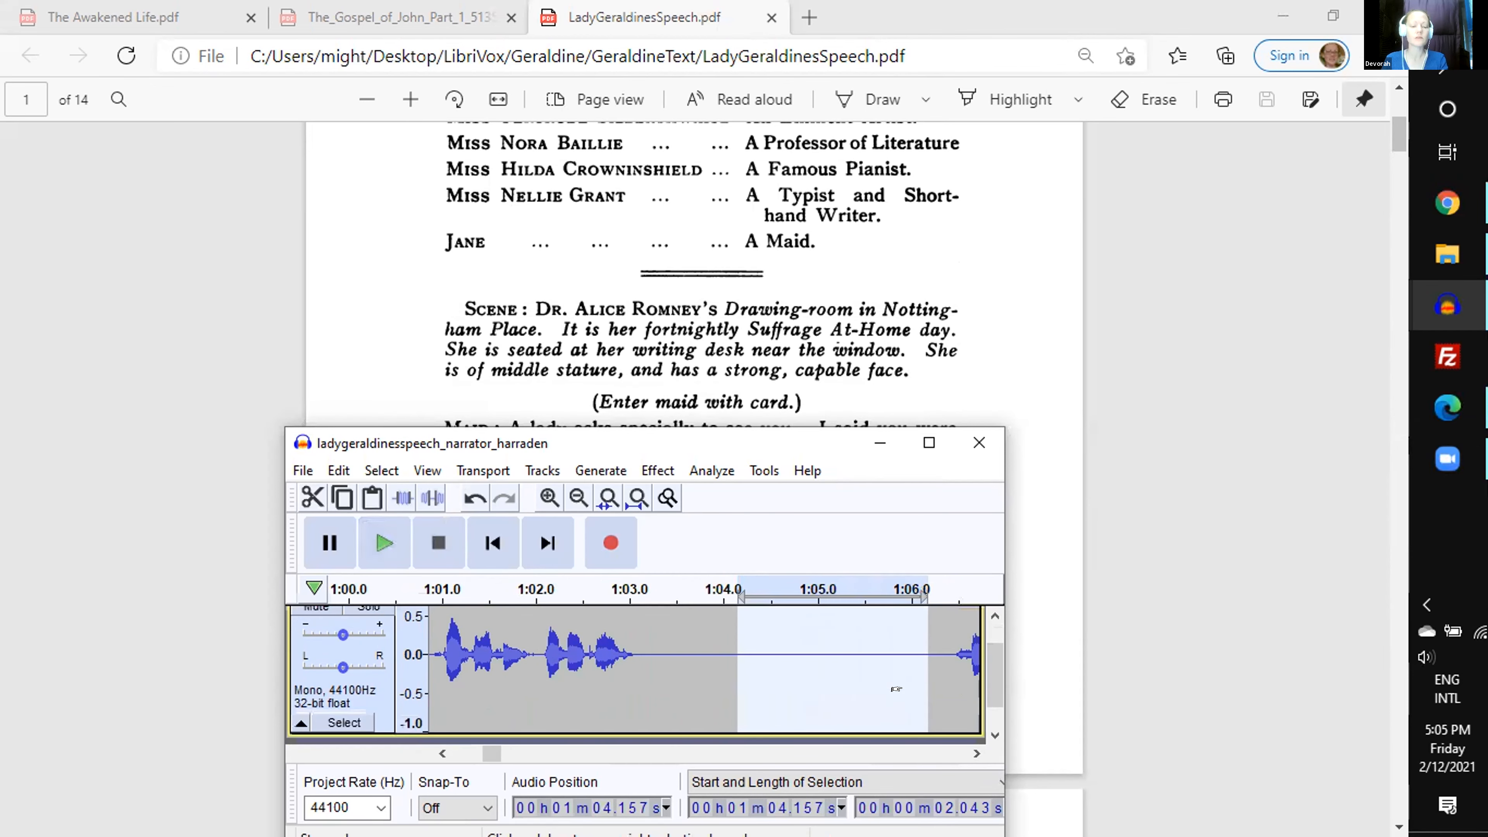
key(c)
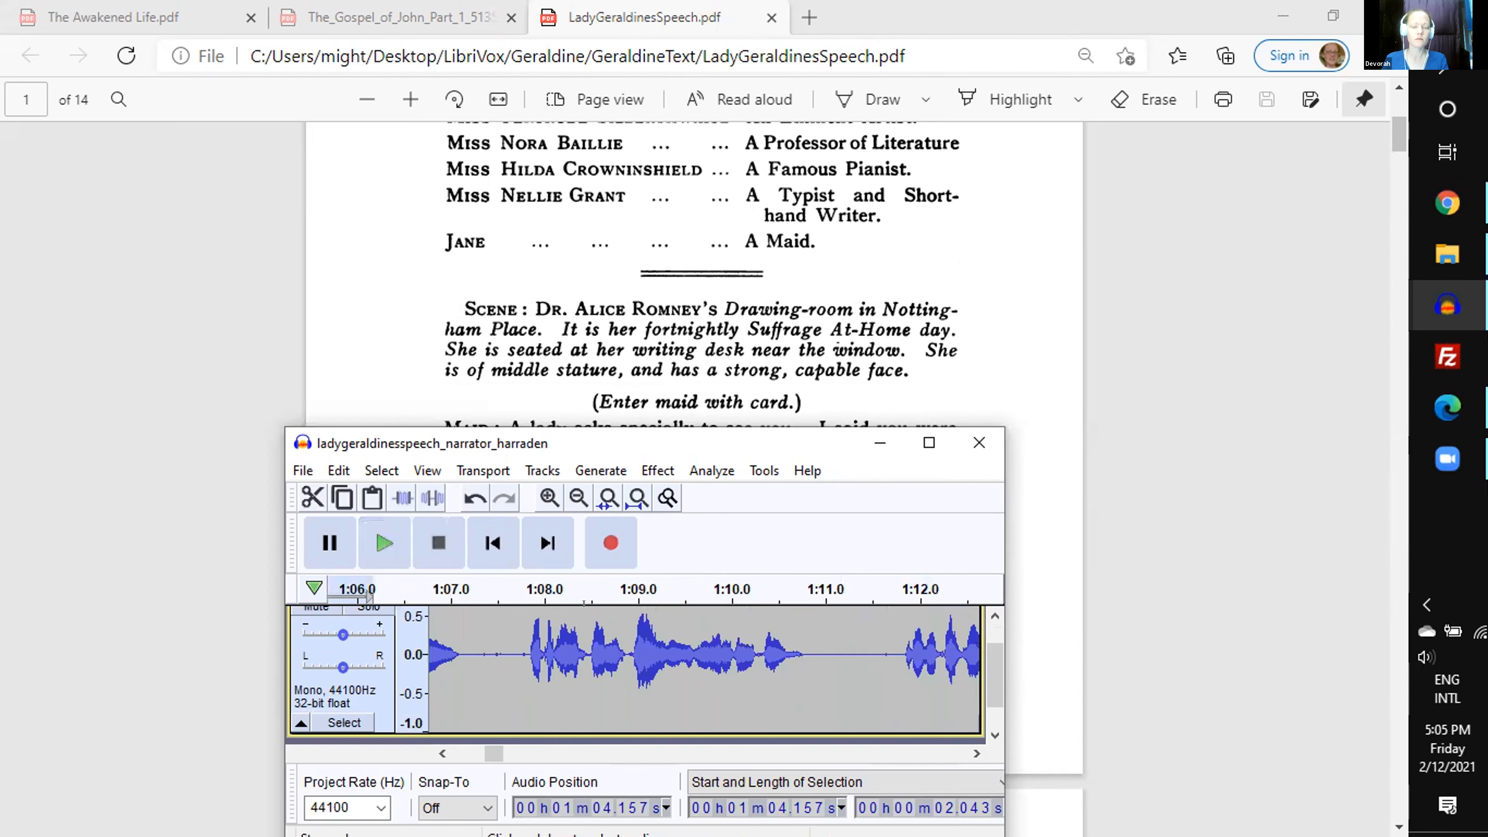
key(Delete)
- Listen on from the cut at 1:04.157, then preview and delete 0.579 s of silence starting at 1:20.028
key(space)
key(space)
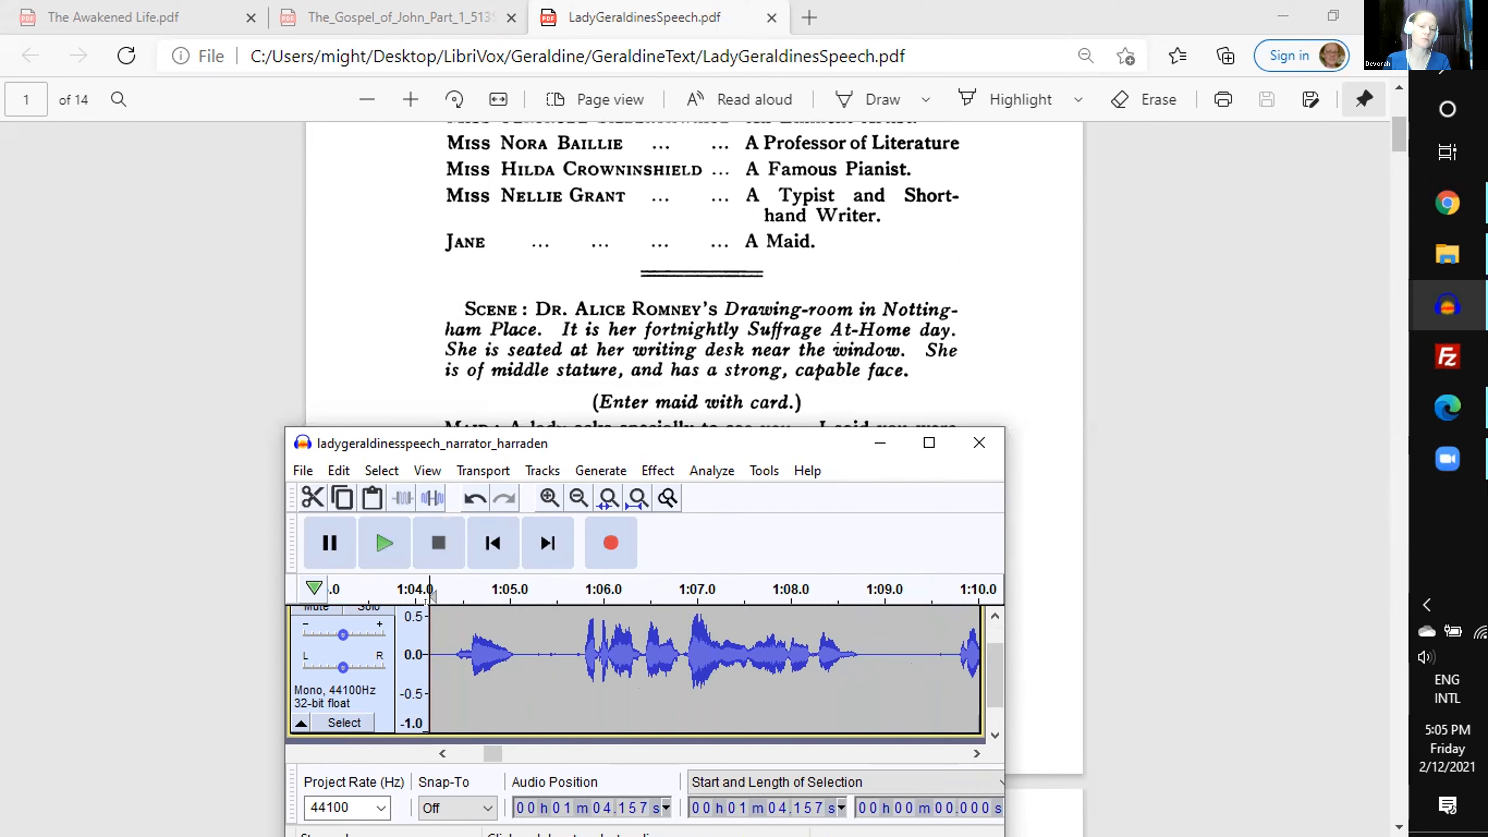
scroll(433, 706, left, 5)
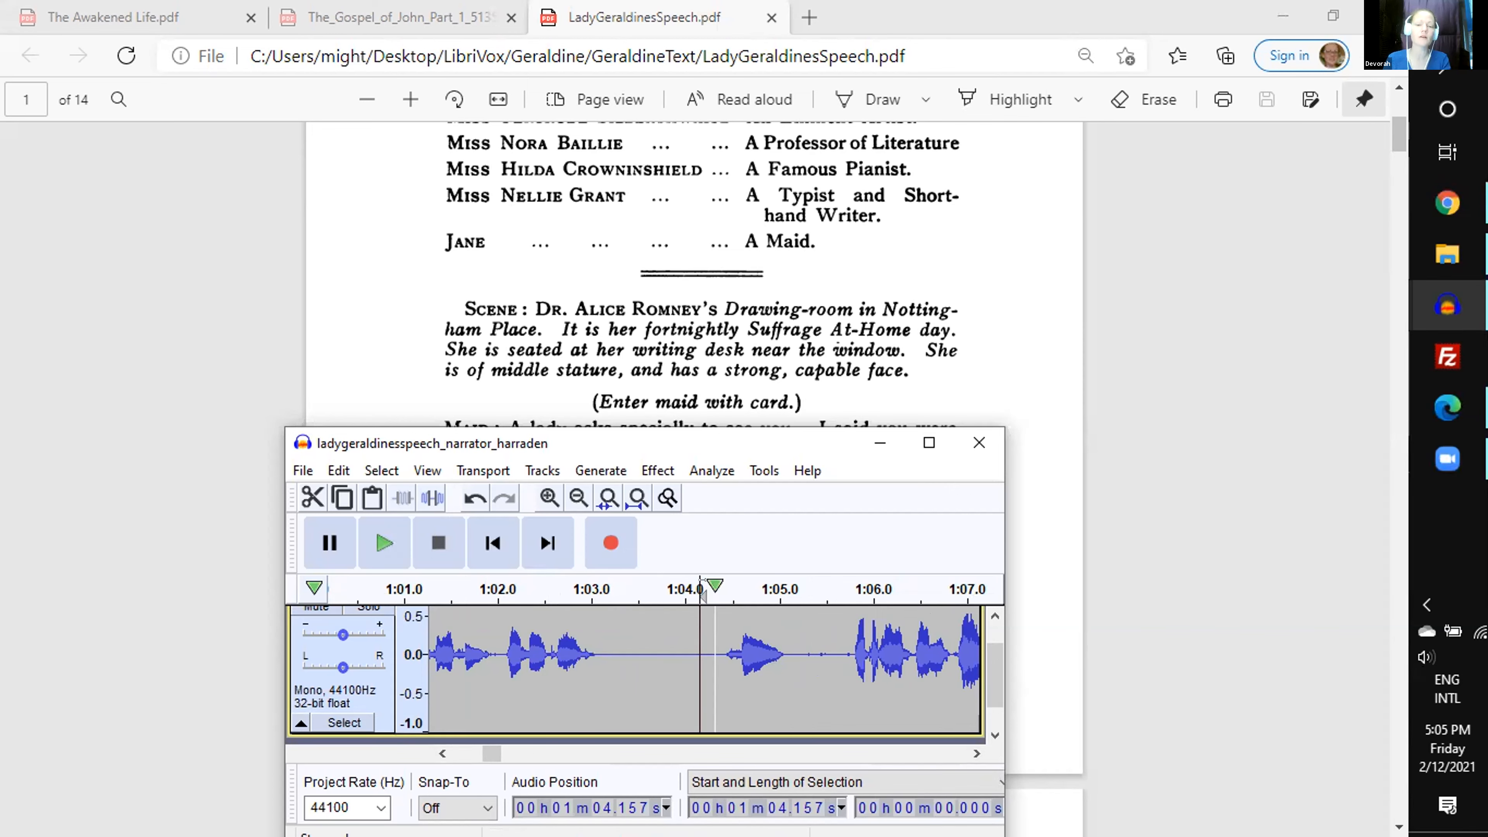
click(717, 586)
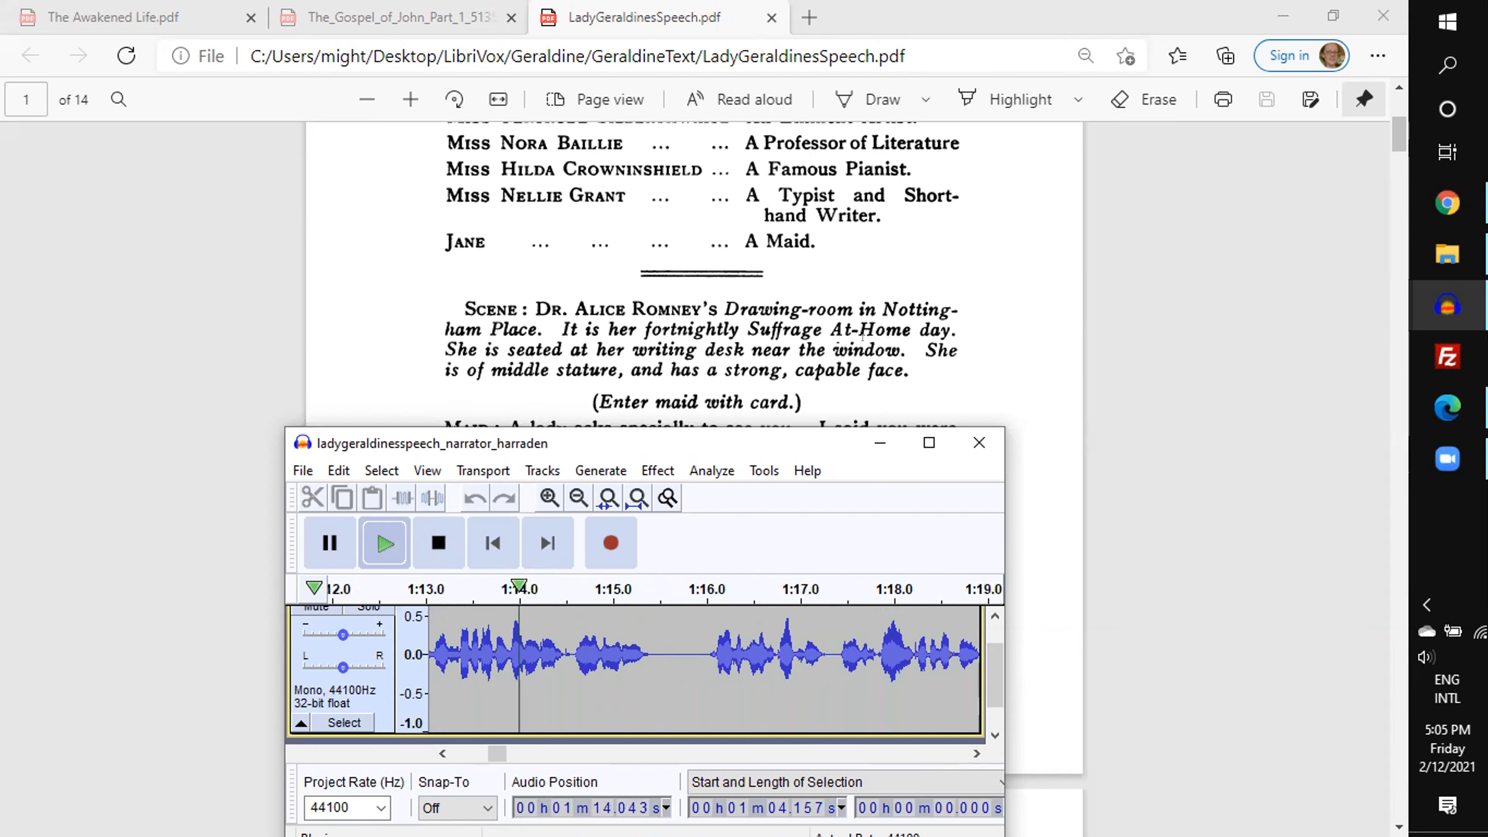
scroll(862, 337, down, 2)
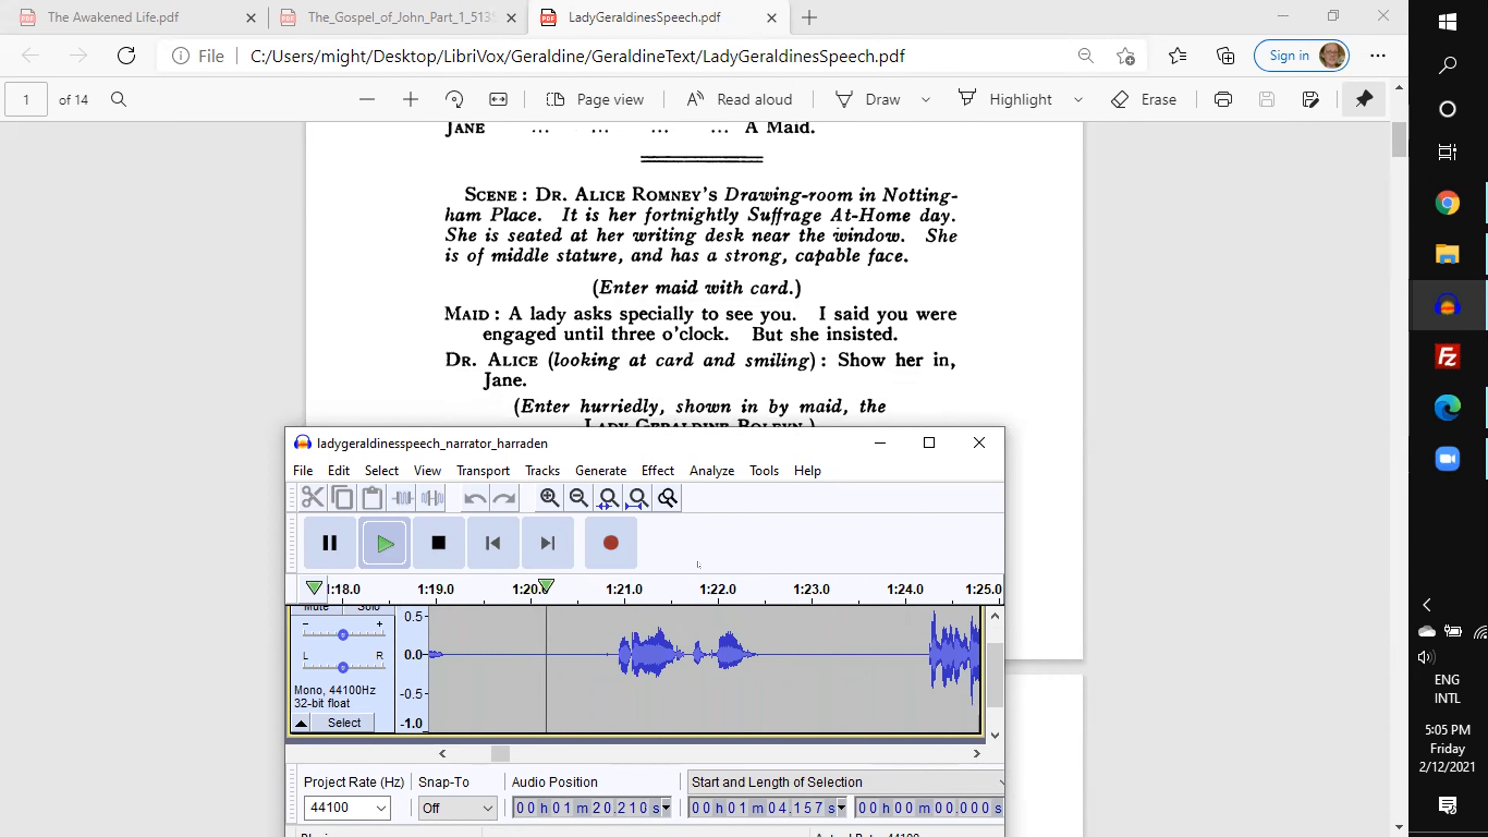
drag(531, 653, 585, 652)
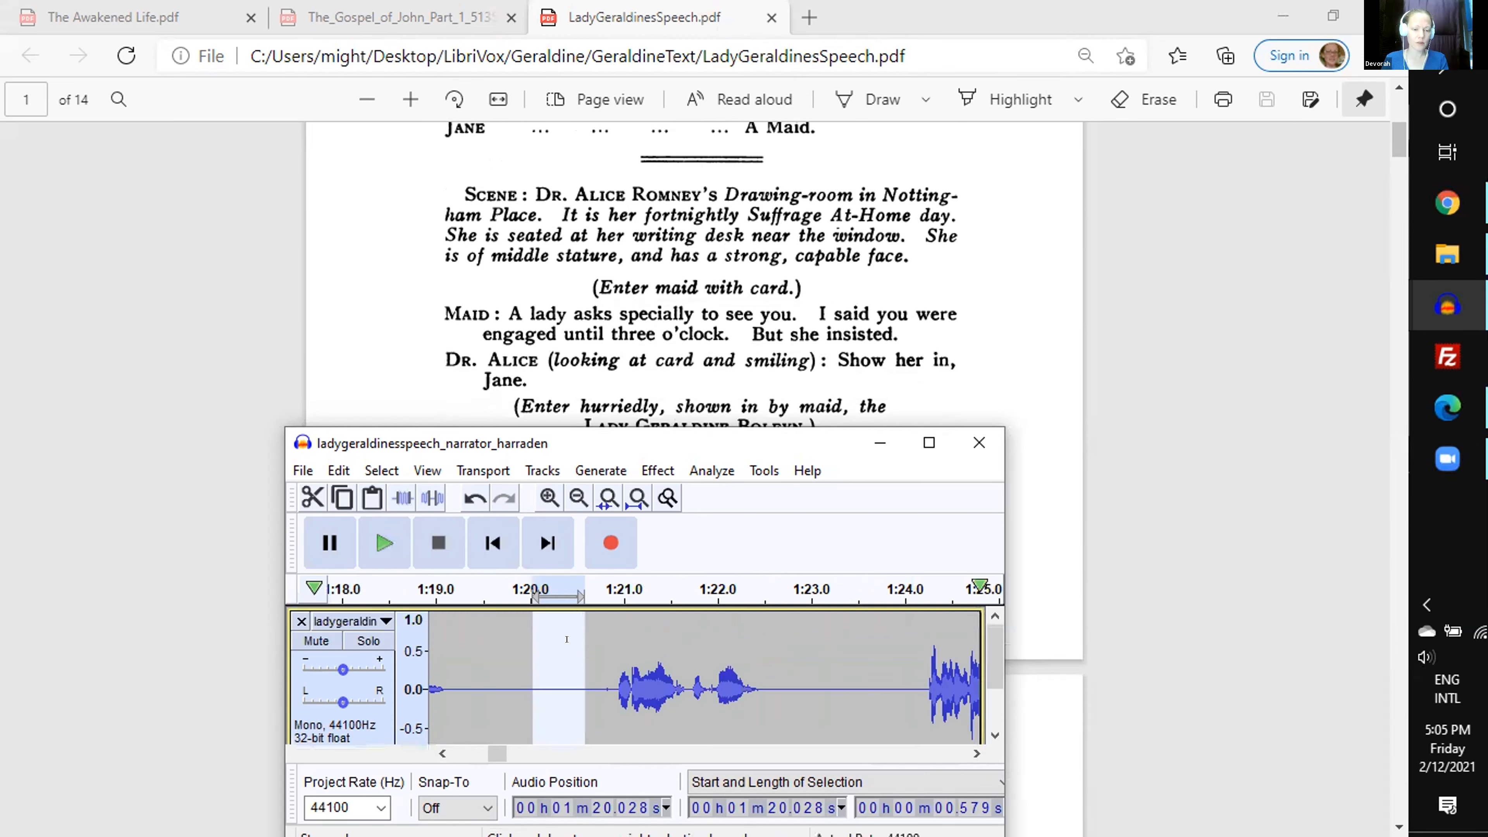
key(c)
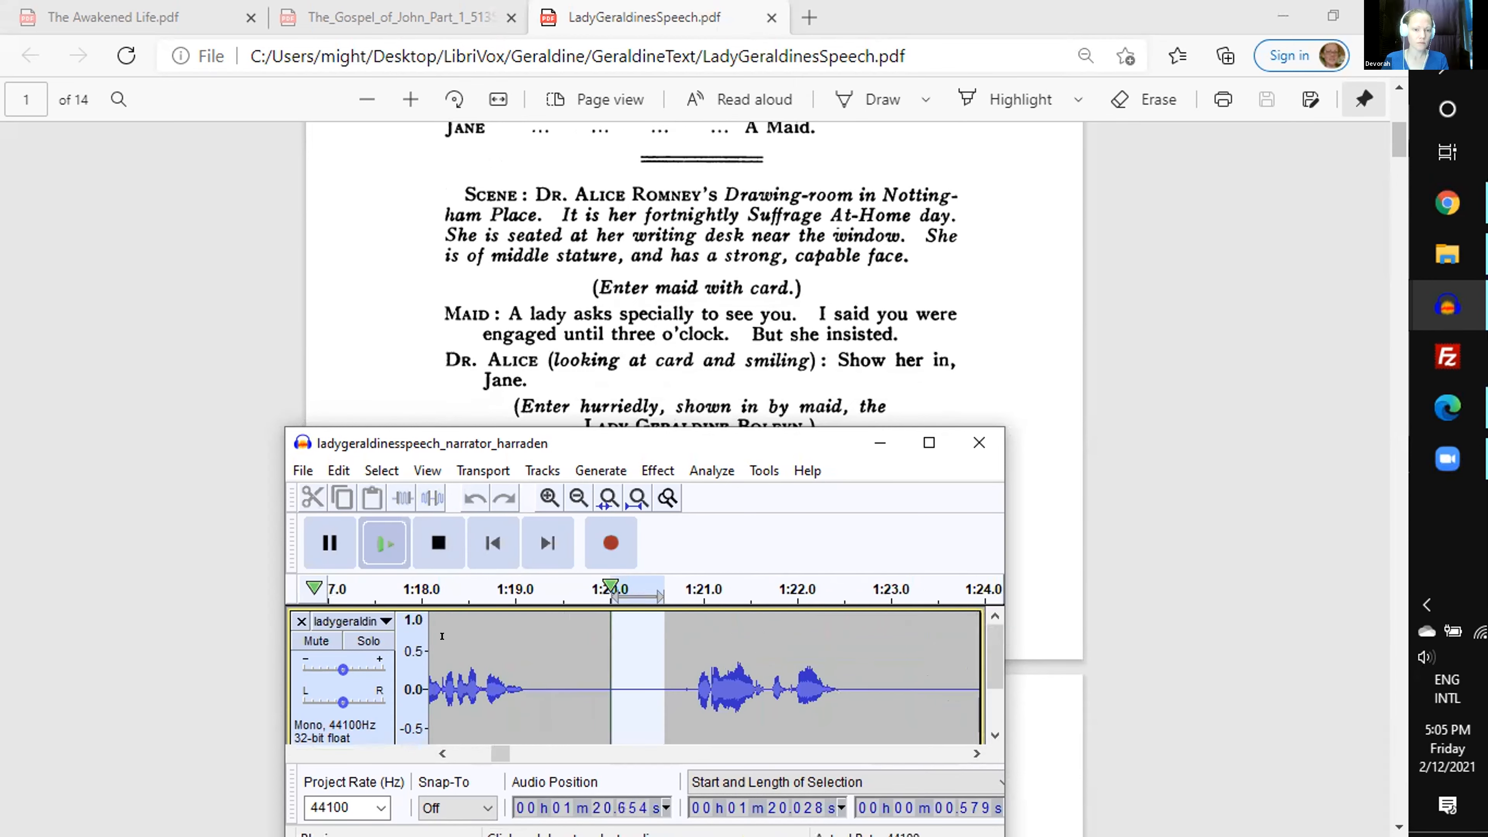
key(Delete)
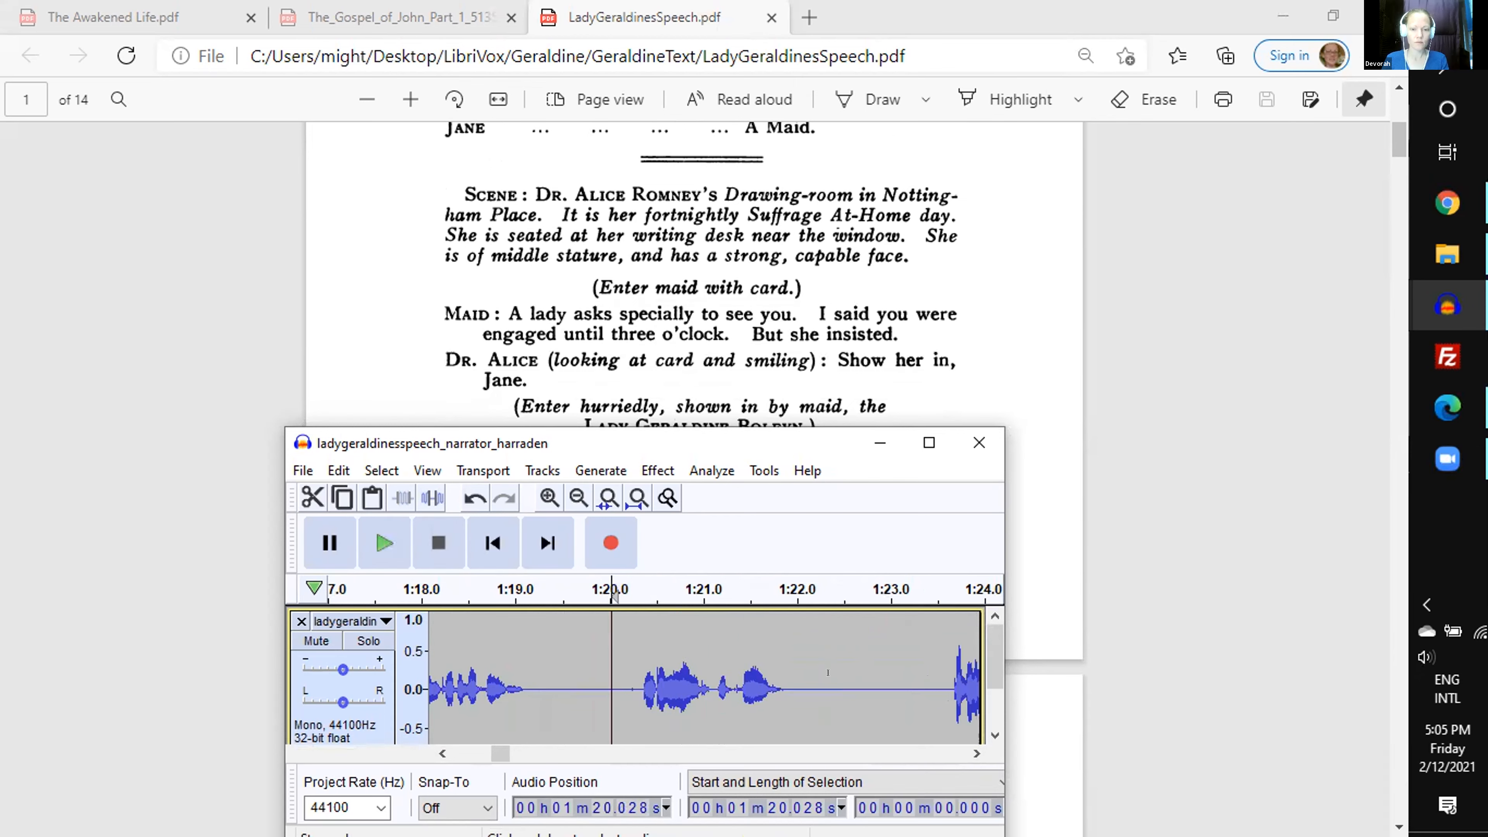
- Preview a 0.604 s cut at 1:22.768, extend the selection back to 1:22.222 and delete the 1.149 s of silence
drag(869, 591, 923, 591)
scroll(894, 673, down, 1)
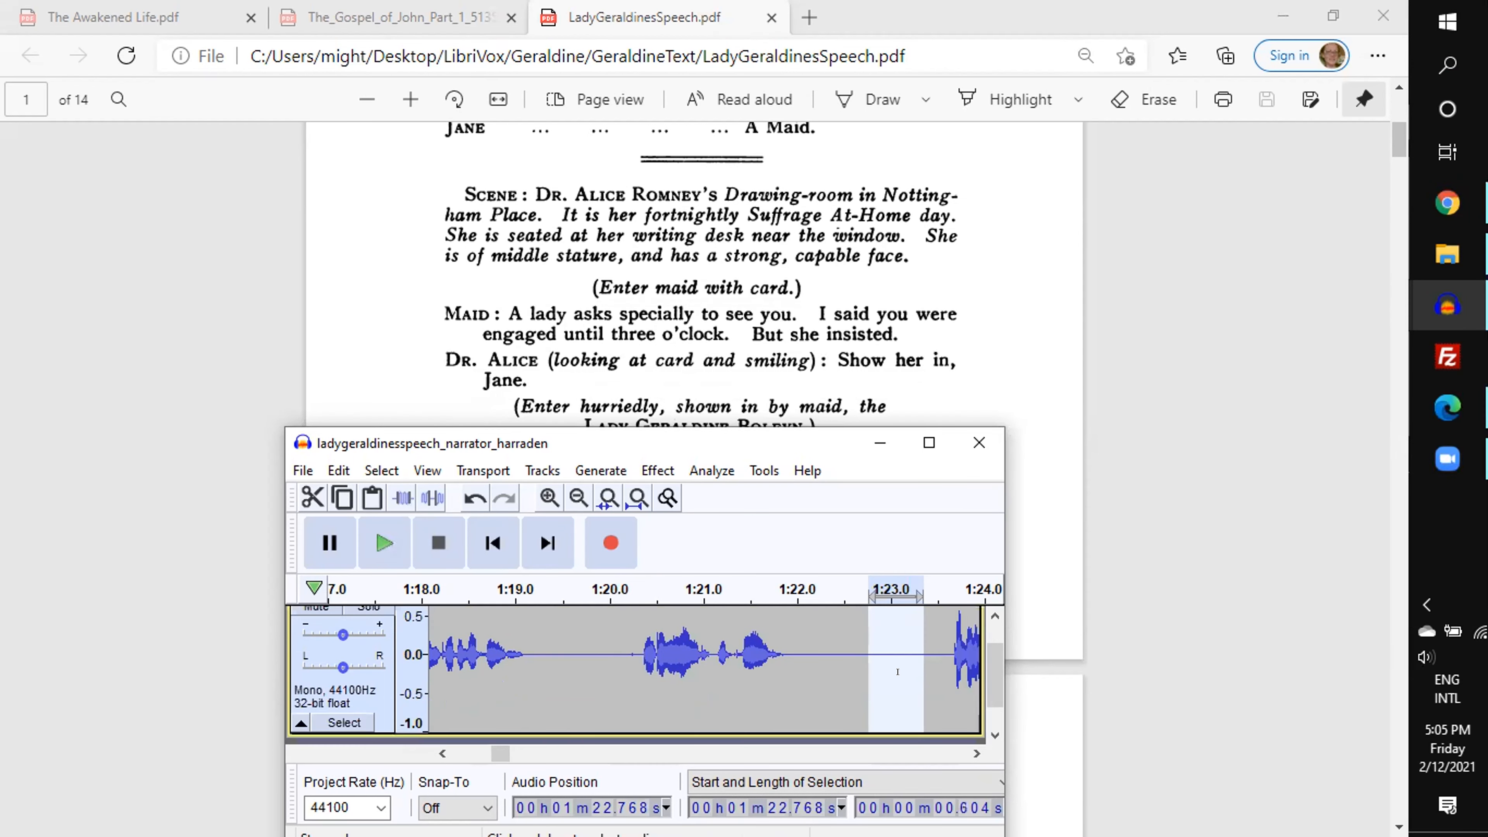
key(c)
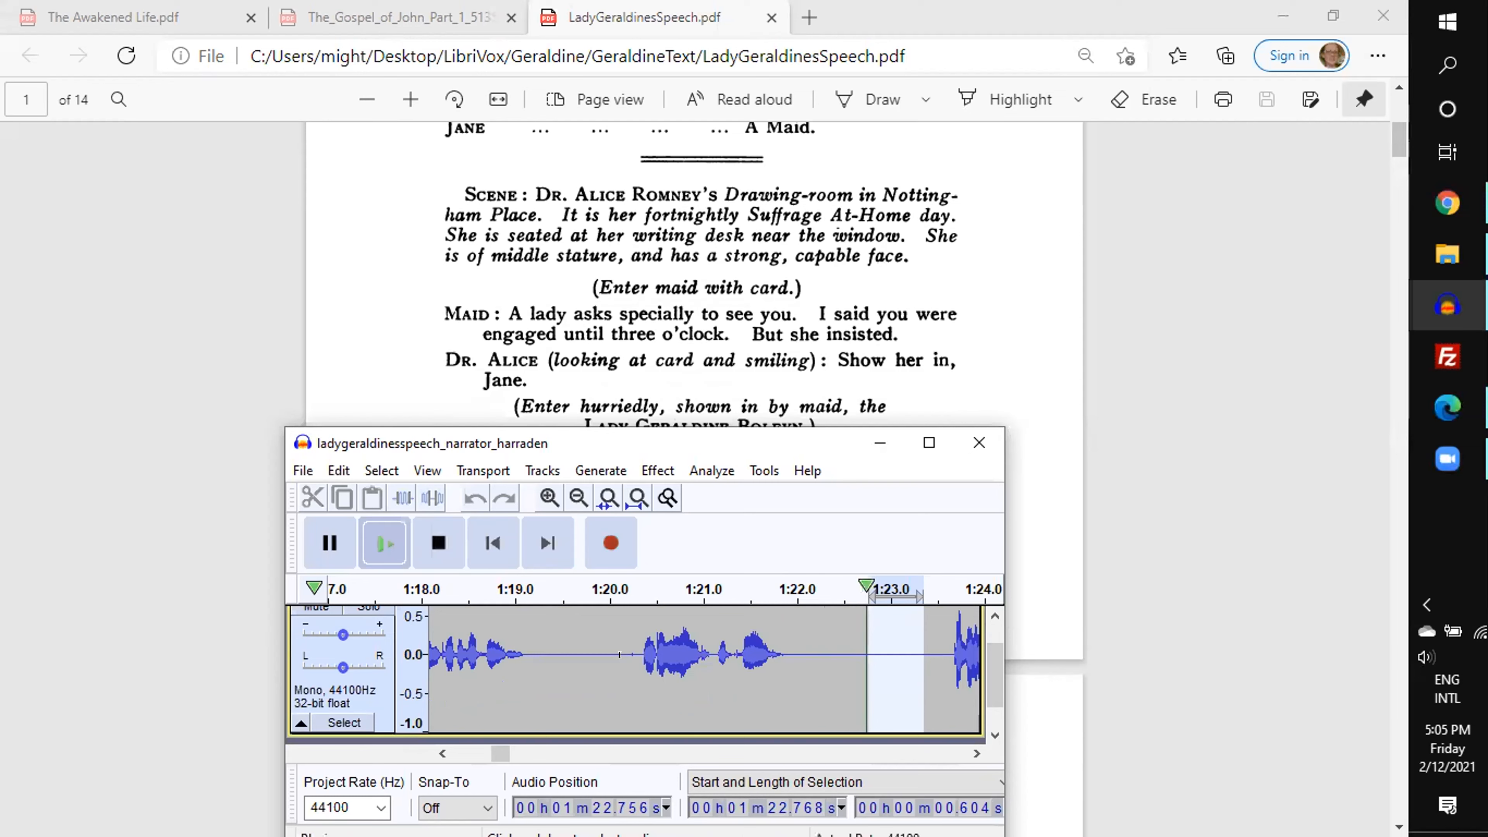
key(space)
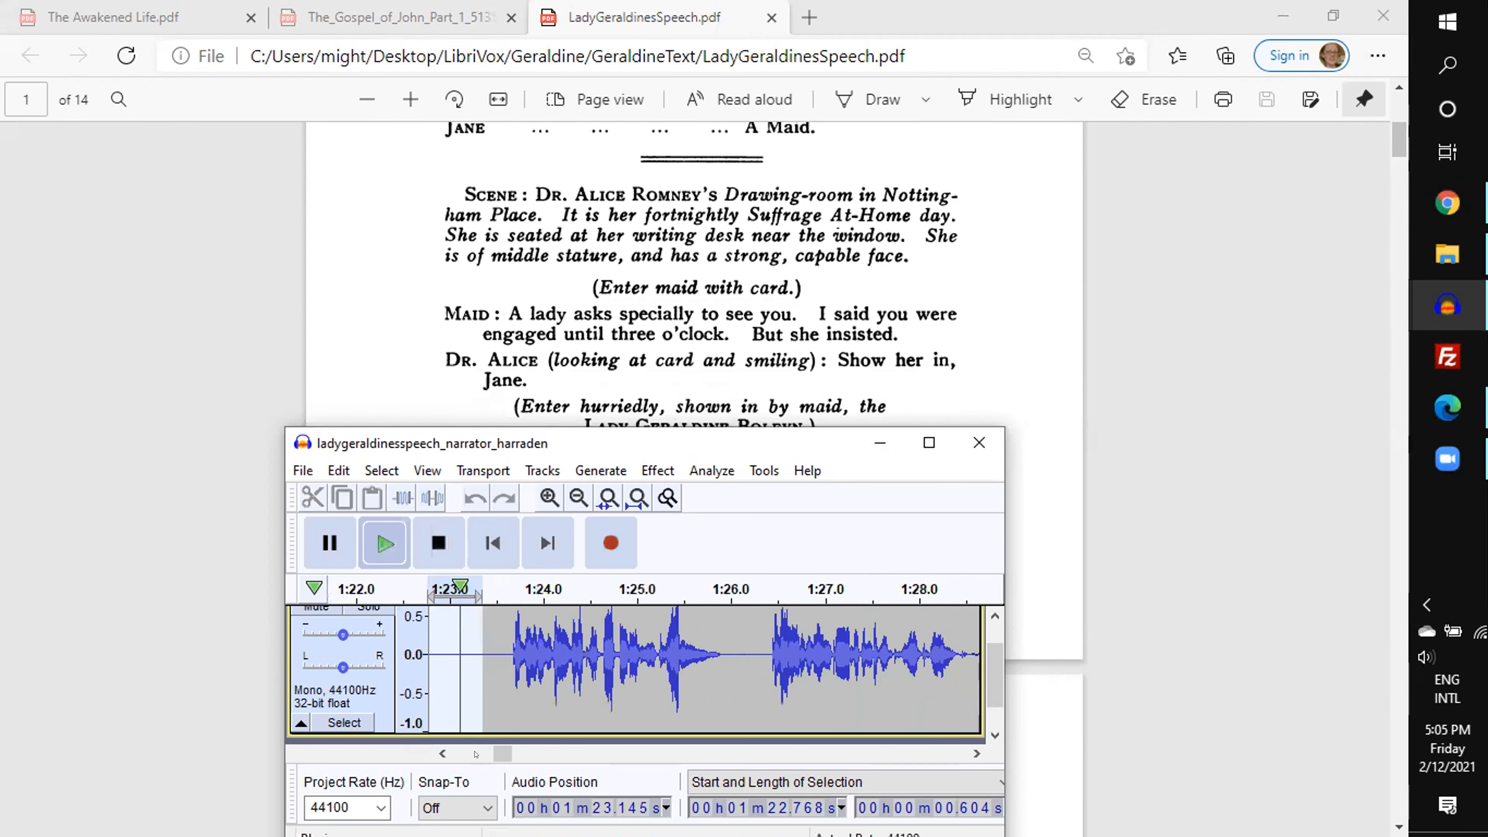
click(488, 753)
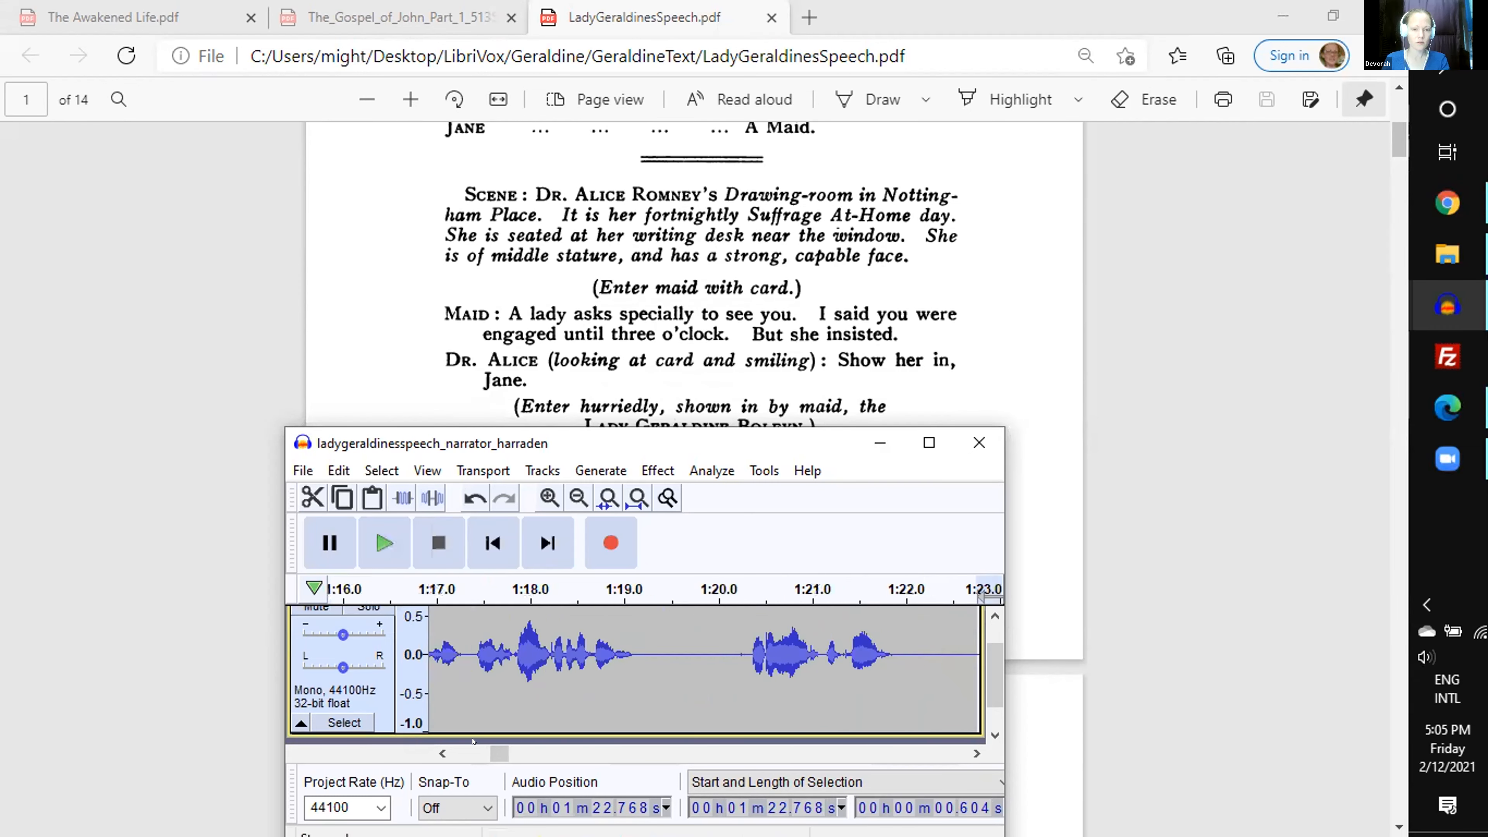
click(977, 754)
click(977, 754)
drag(914, 652, 859, 652)
scroll(981, 740, up, 1)
key(c)
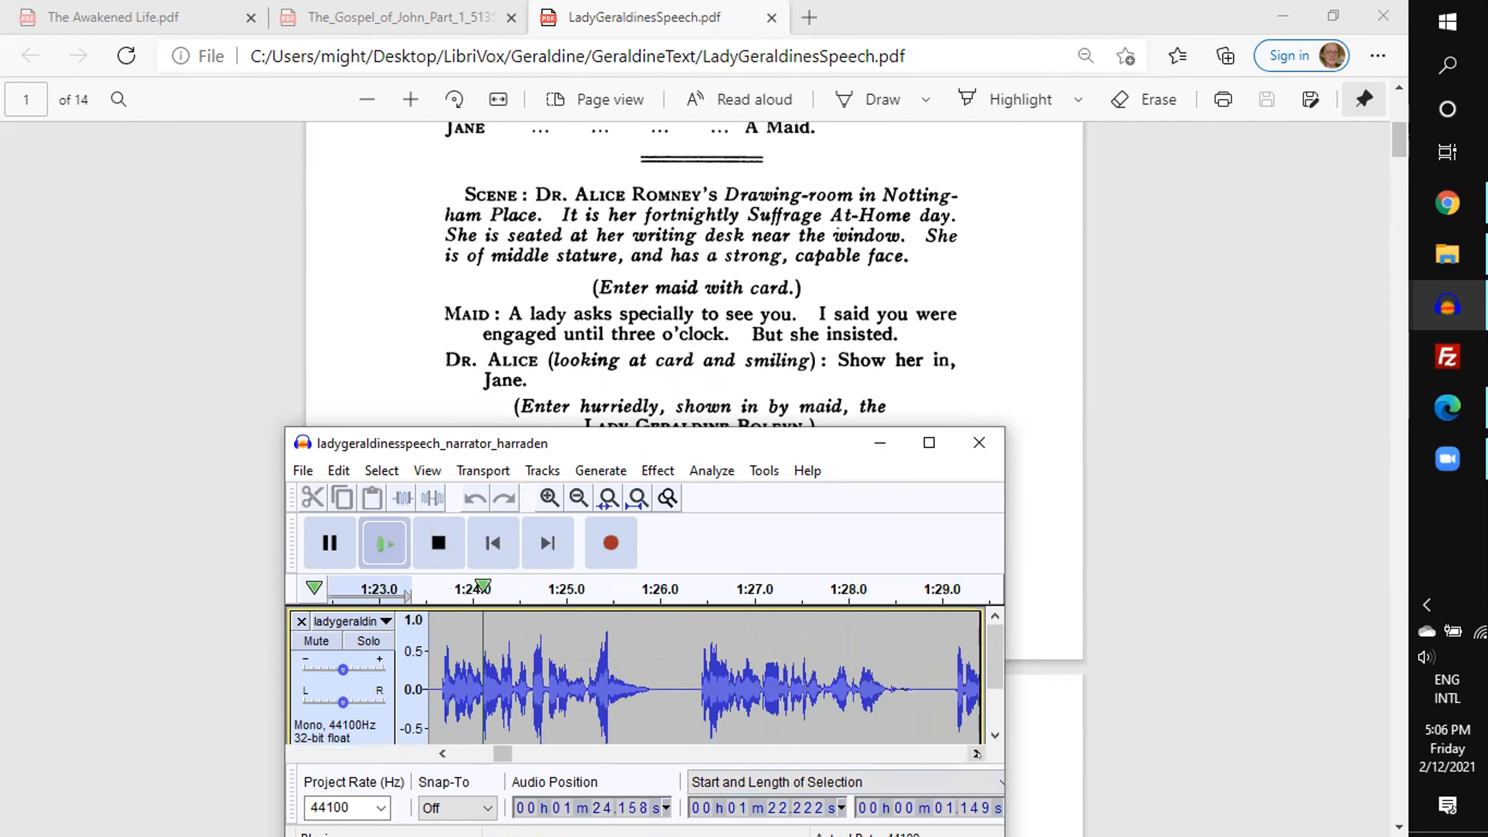
key(Delete)
- Play the narration from 1:22.222 and delete 1.171 s of silence starting at 1:29.826, previewing the cut first
key(space)
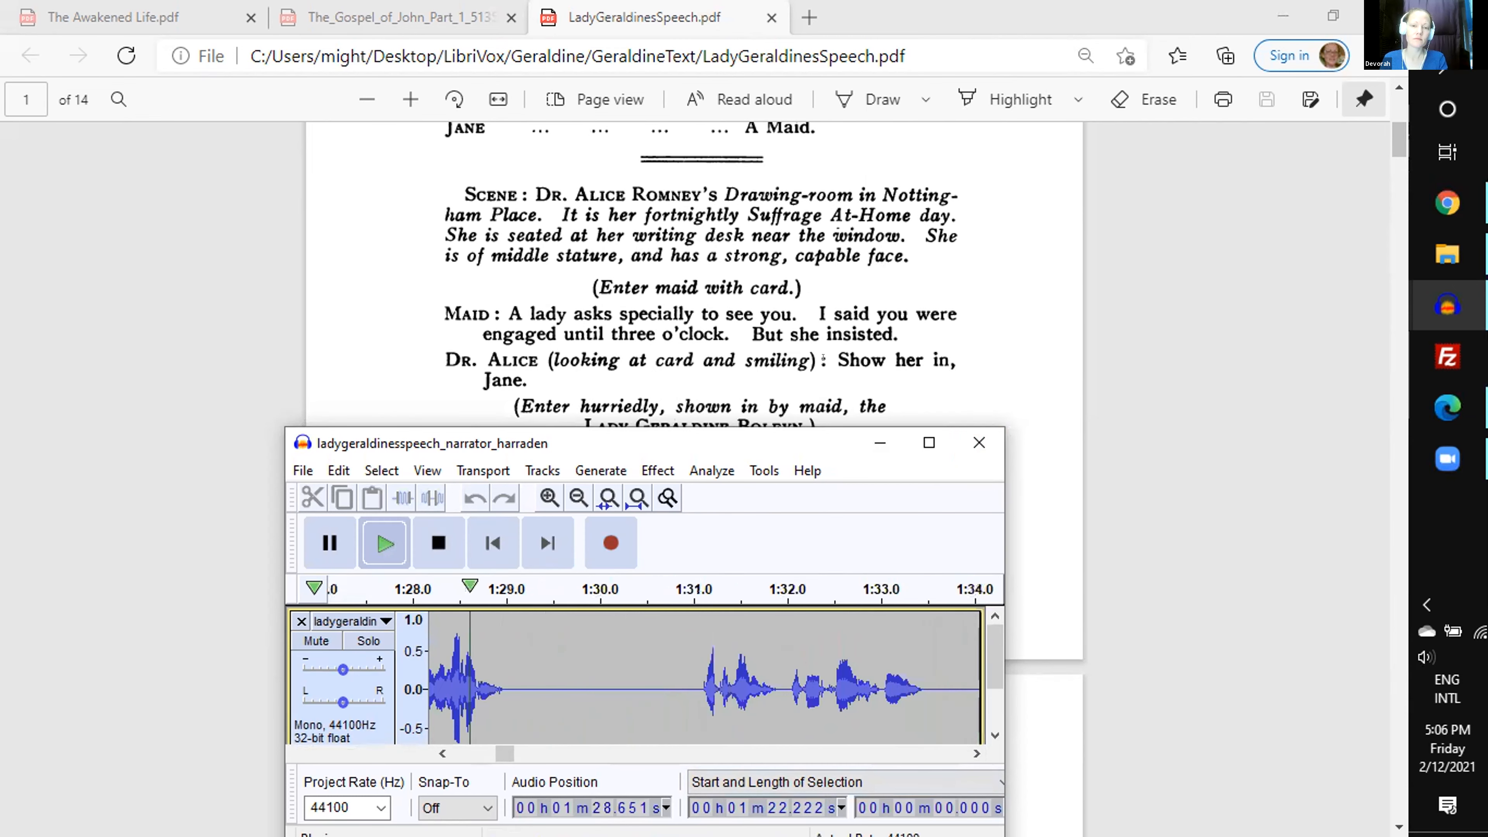
key(space)
click(583, 671)
drag(584, 672, 694, 676)
scroll(694, 677, down, 1)
key(c)
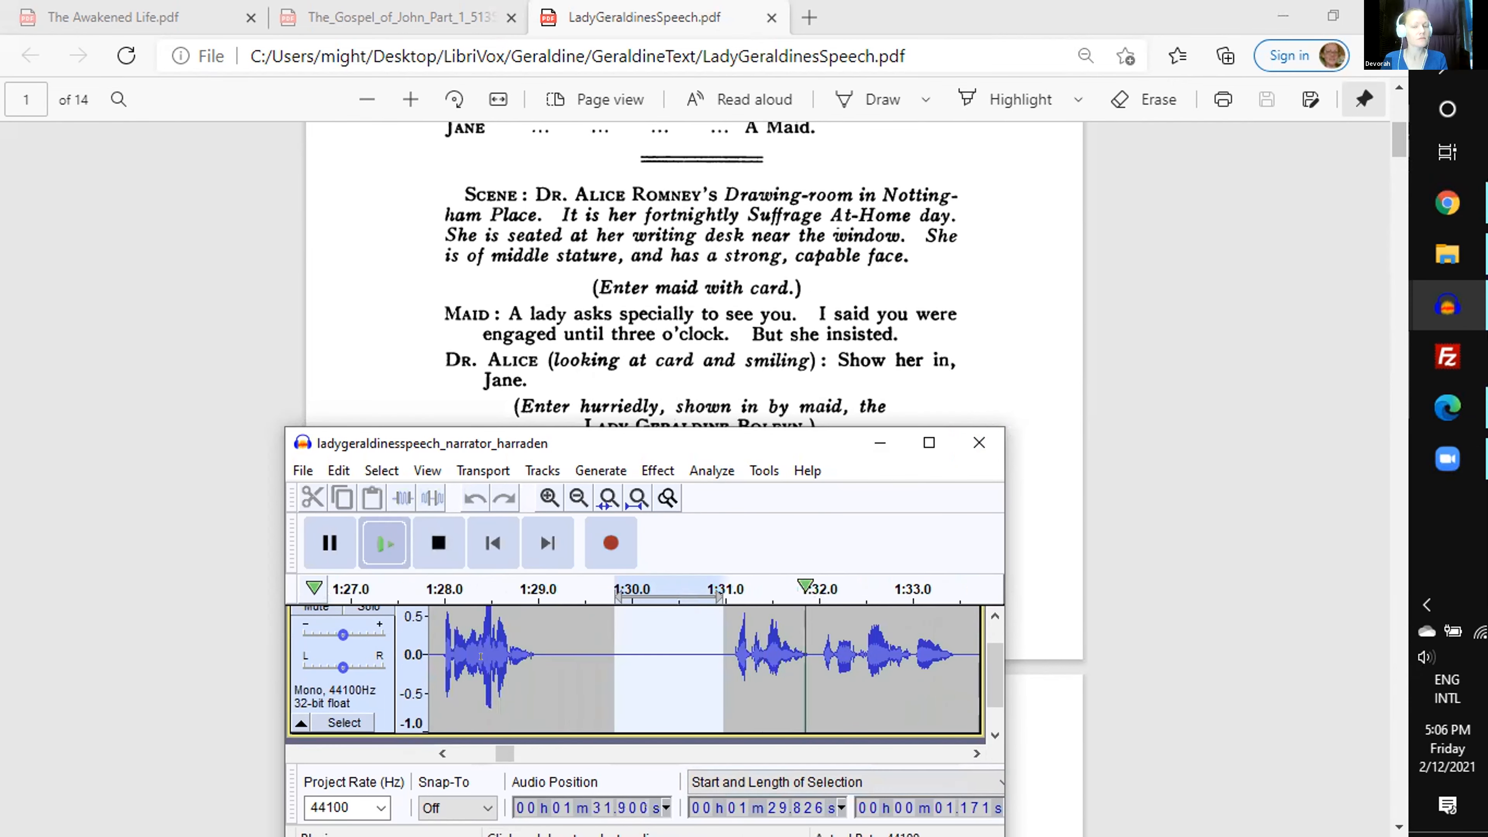
key(Delete)
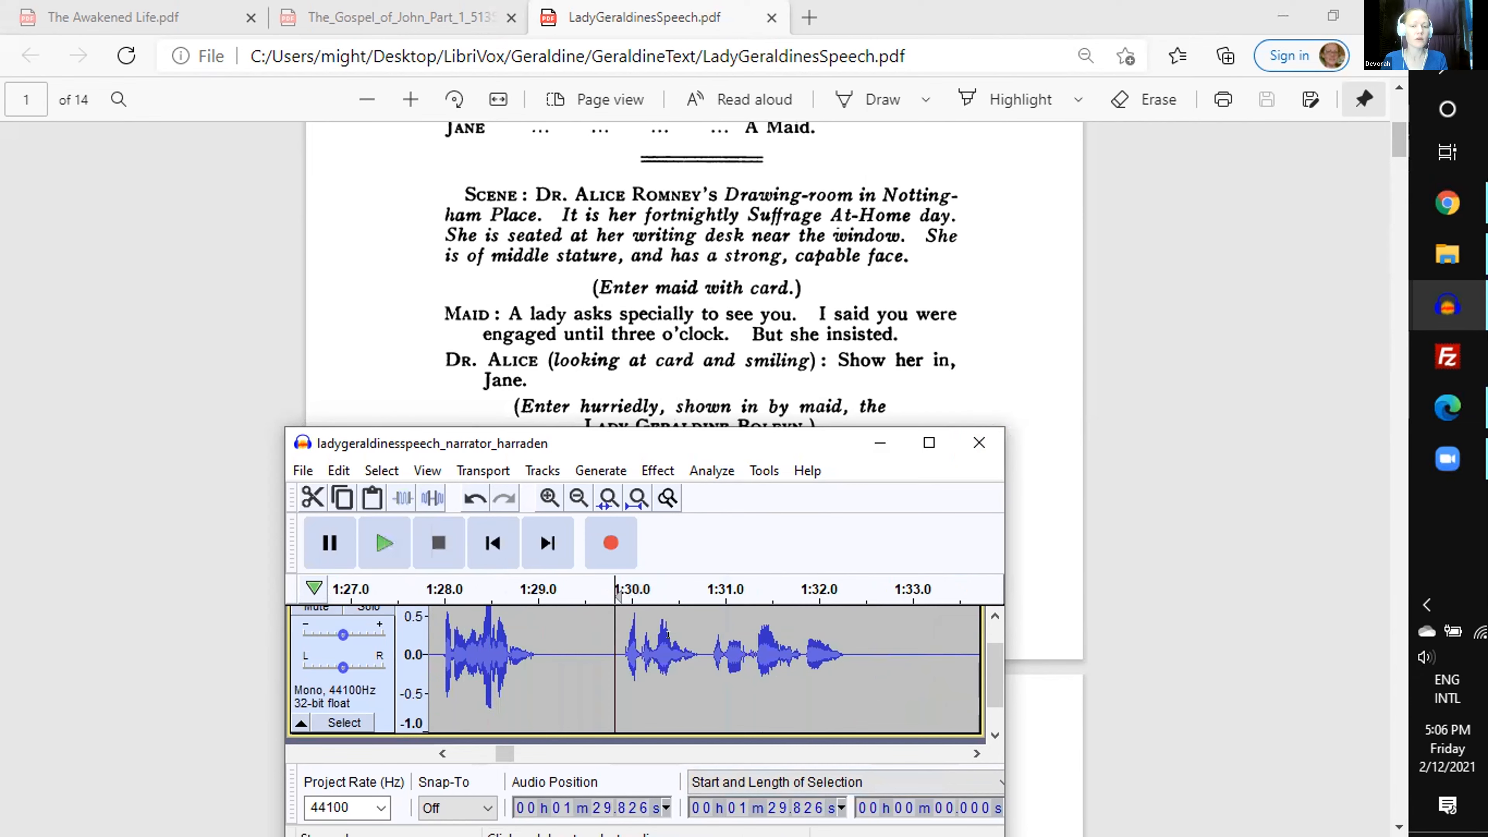
- Examine the narration waveform after the cut at 1:29.826 and compare it with the script up to Lady G.'s first line
click(976, 753)
click(976, 753)
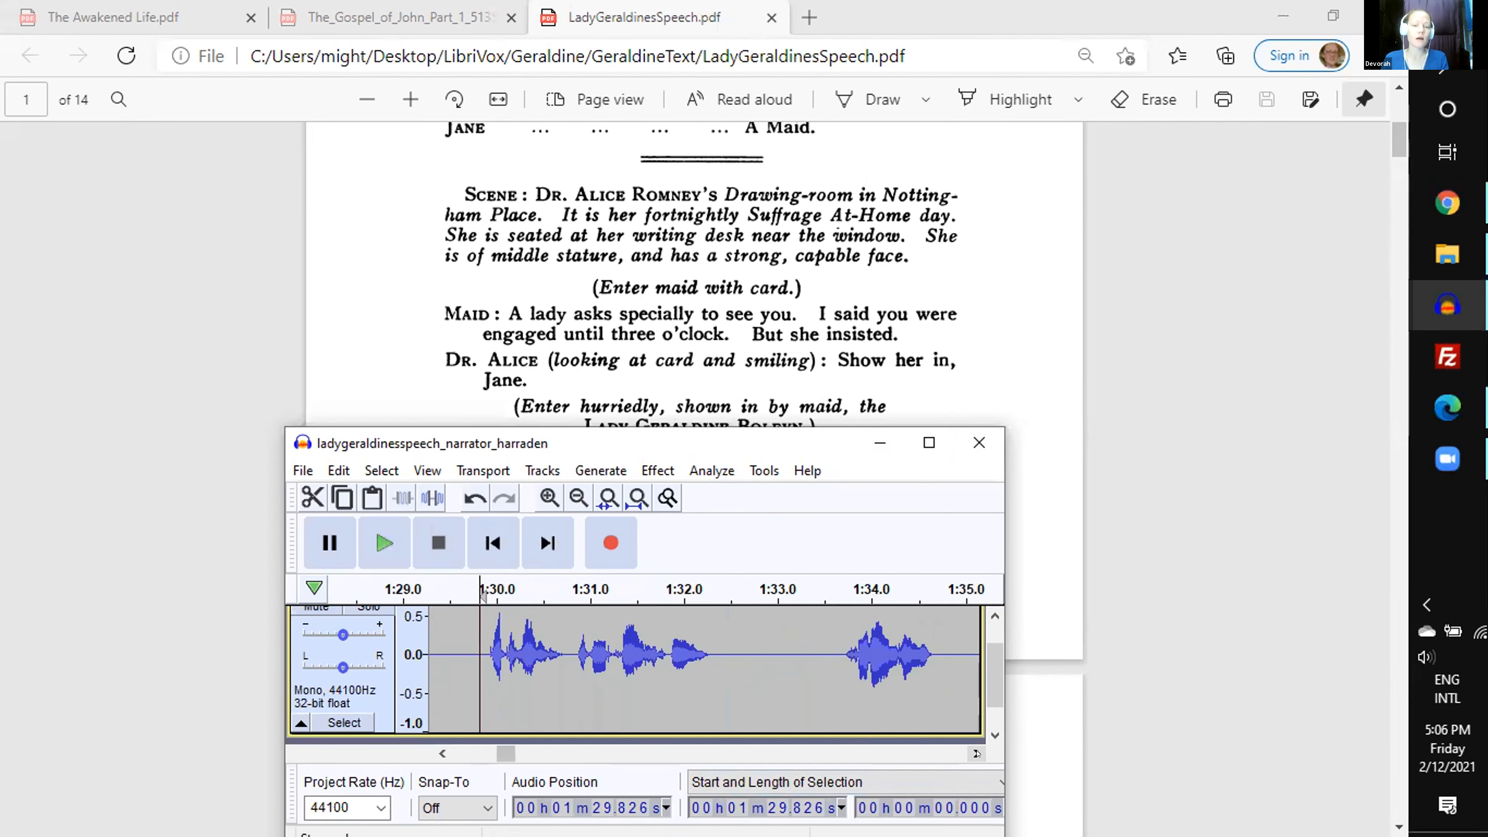
scroll(709, 370, down, 2)
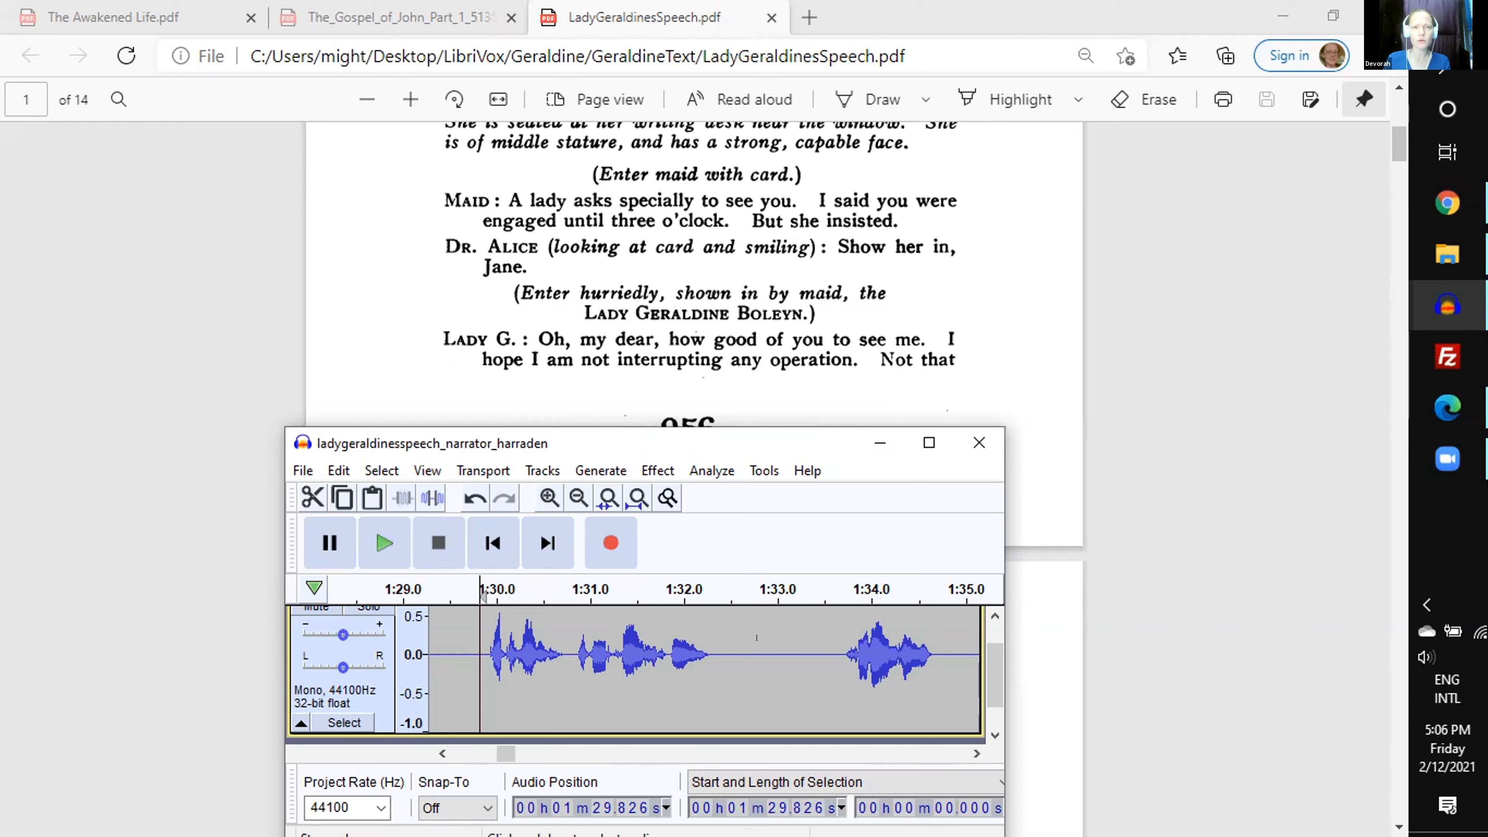
click(441, 753)
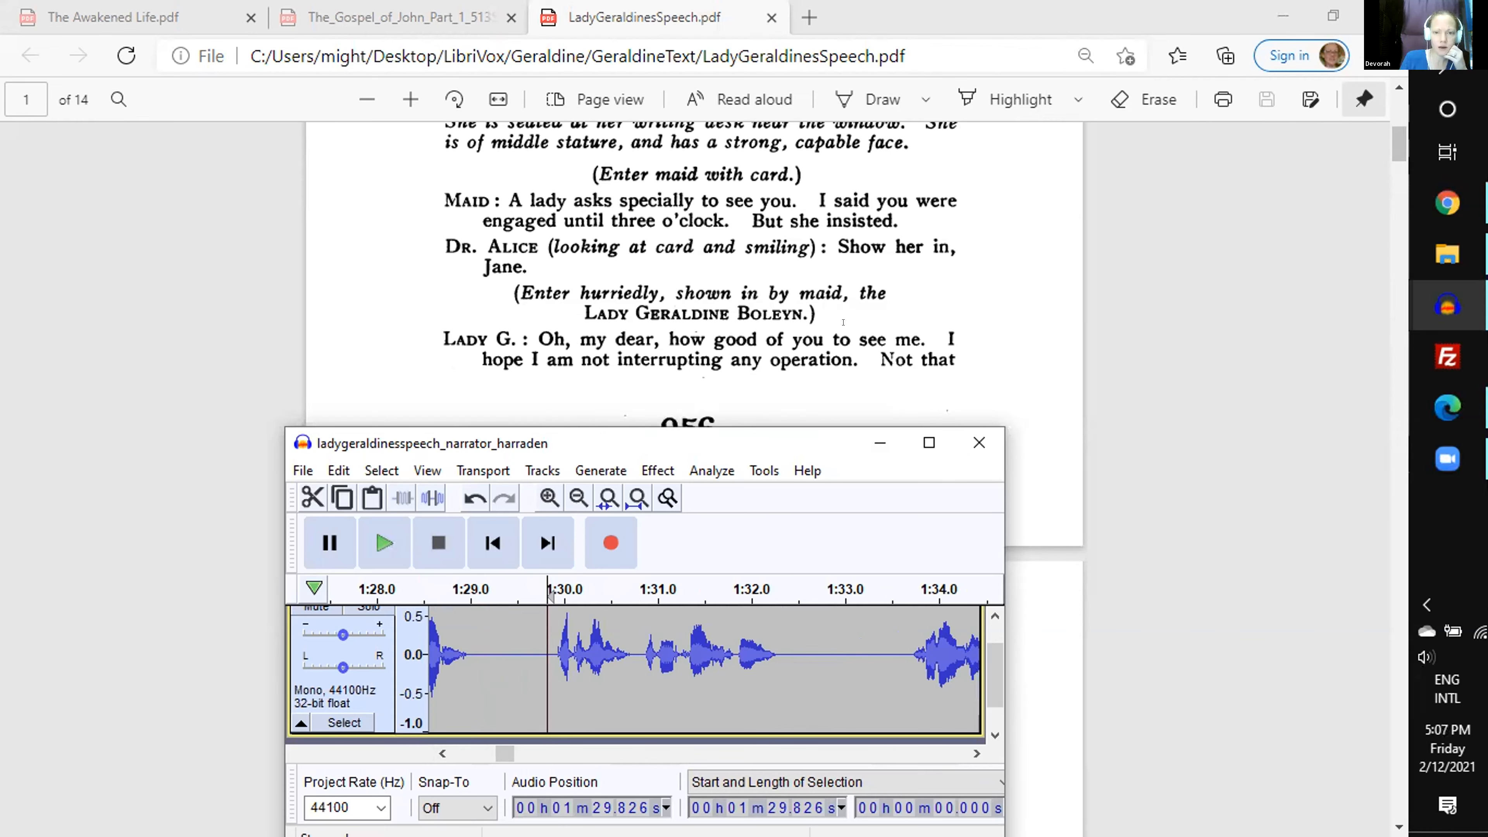
- Look through the script from page 1 to page 12 for a line spoken by several characters at once
scroll(843, 321, down, 10)
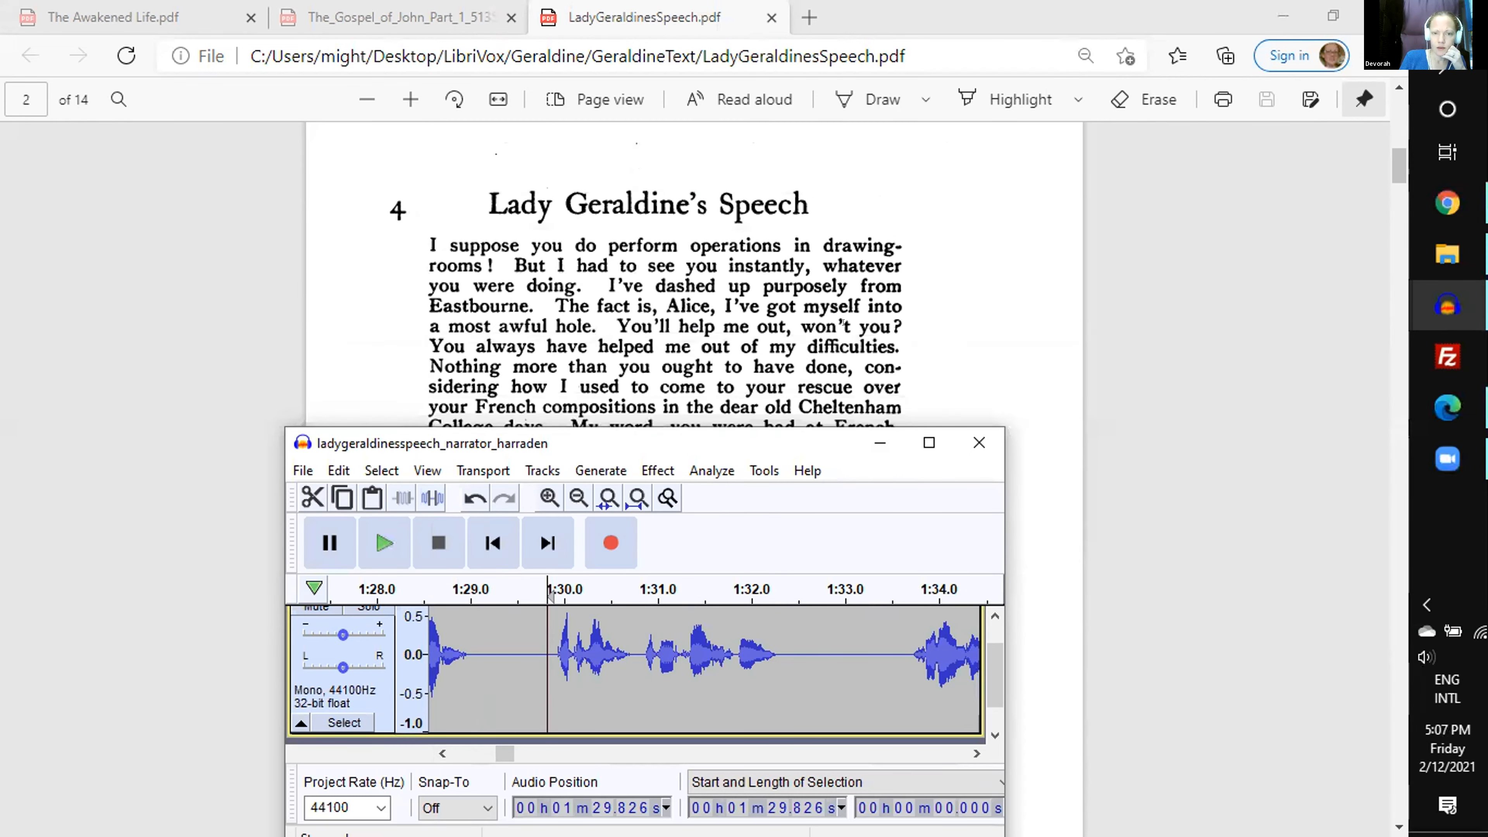
scroll(843, 321, down, 10)
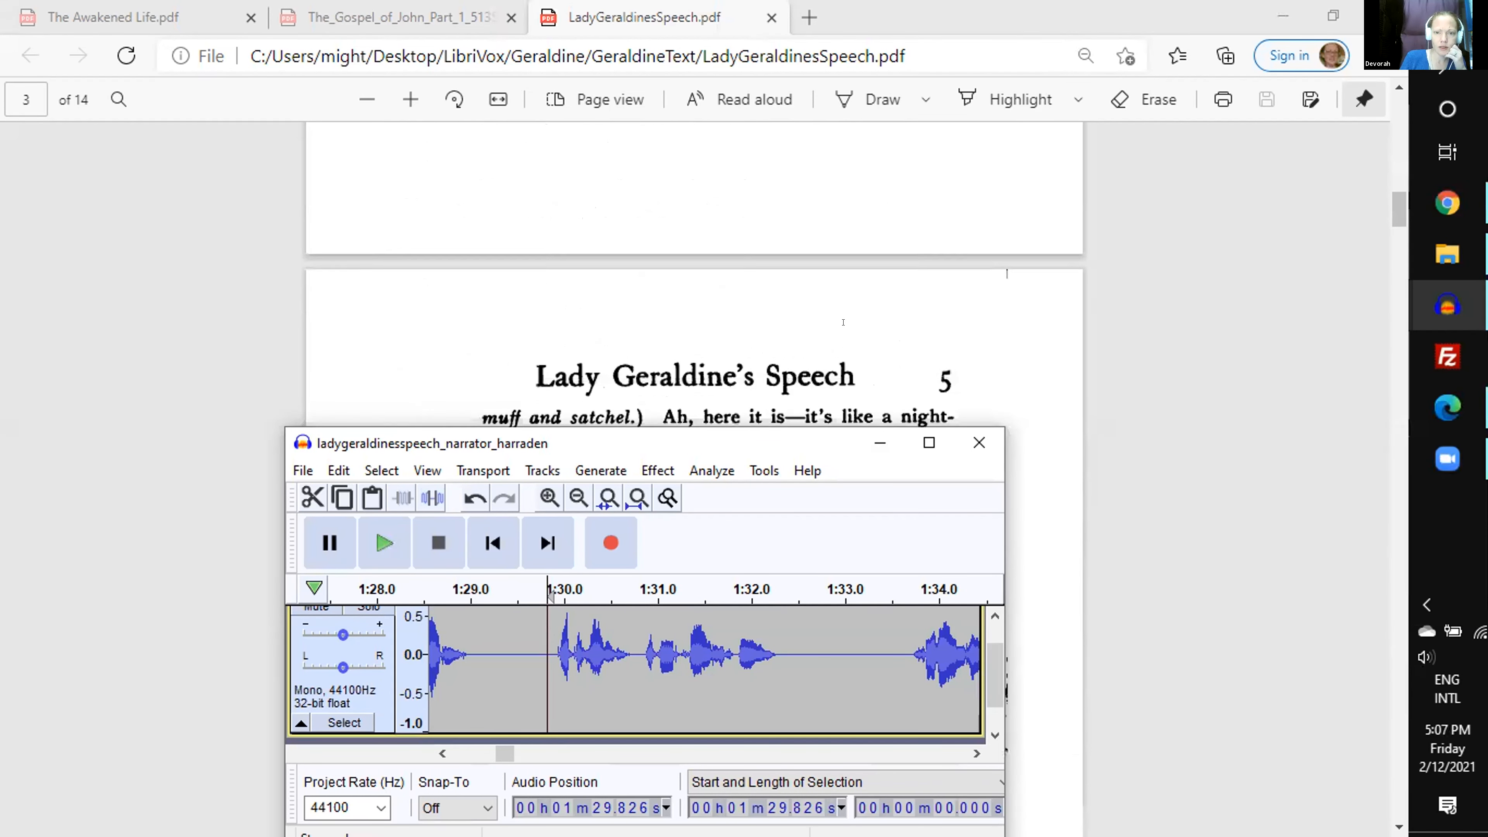
scroll(843, 322, down, 3)
scroll(843, 322, down, 10)
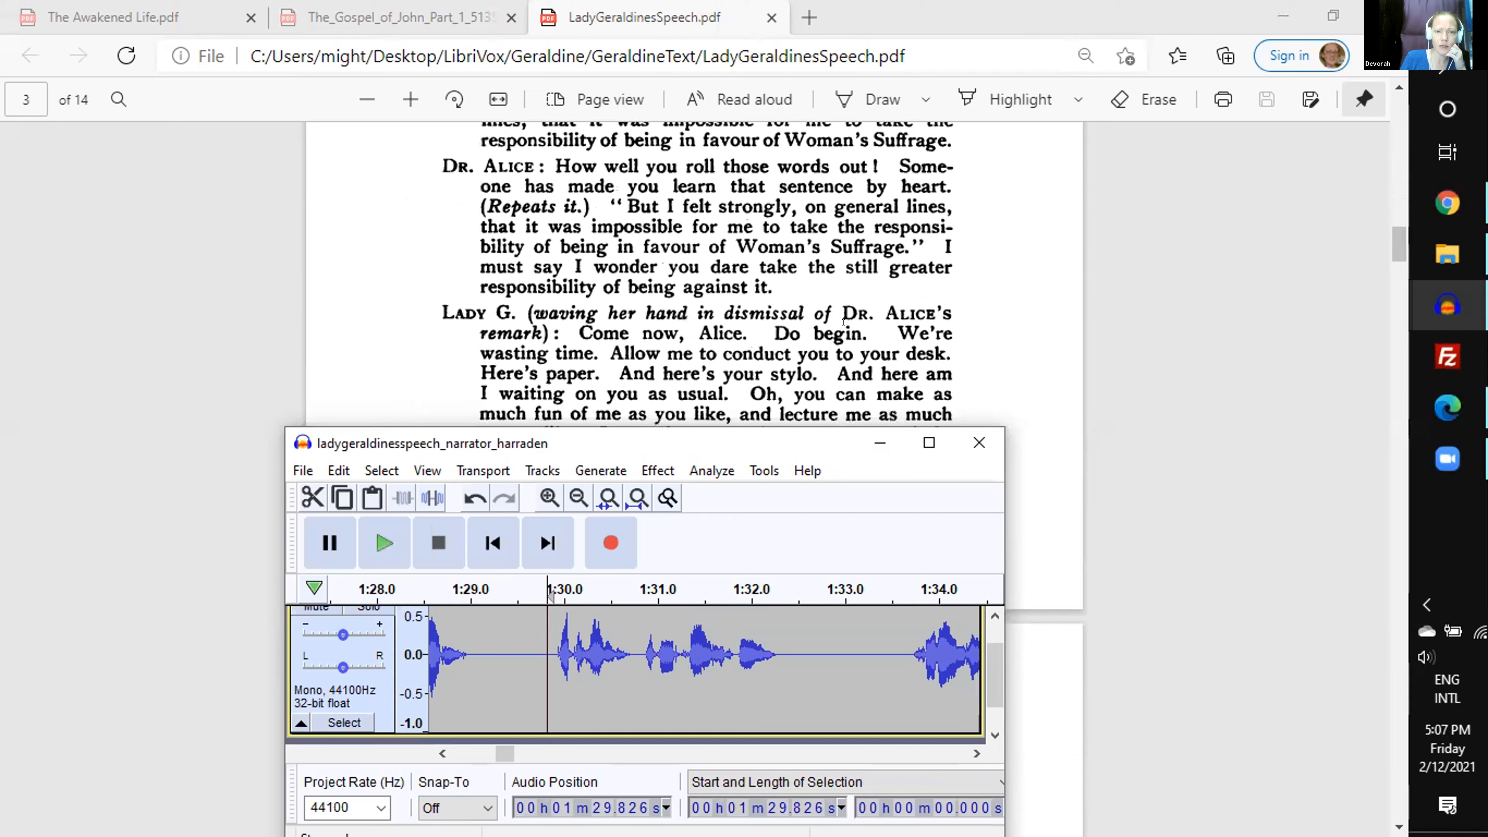
scroll(842, 322, down, 10)
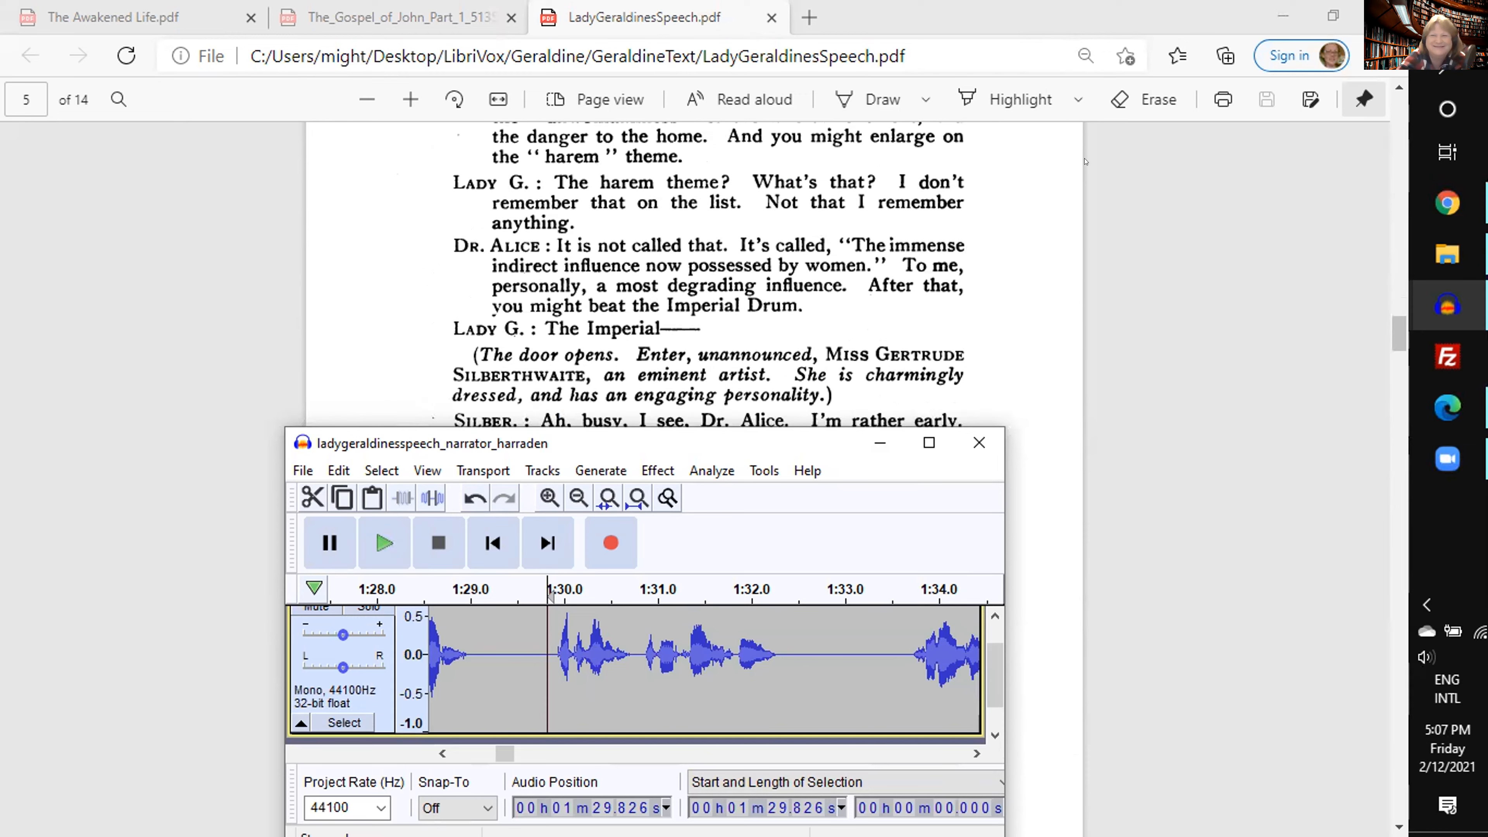
scroll(862, 250, down, 5)
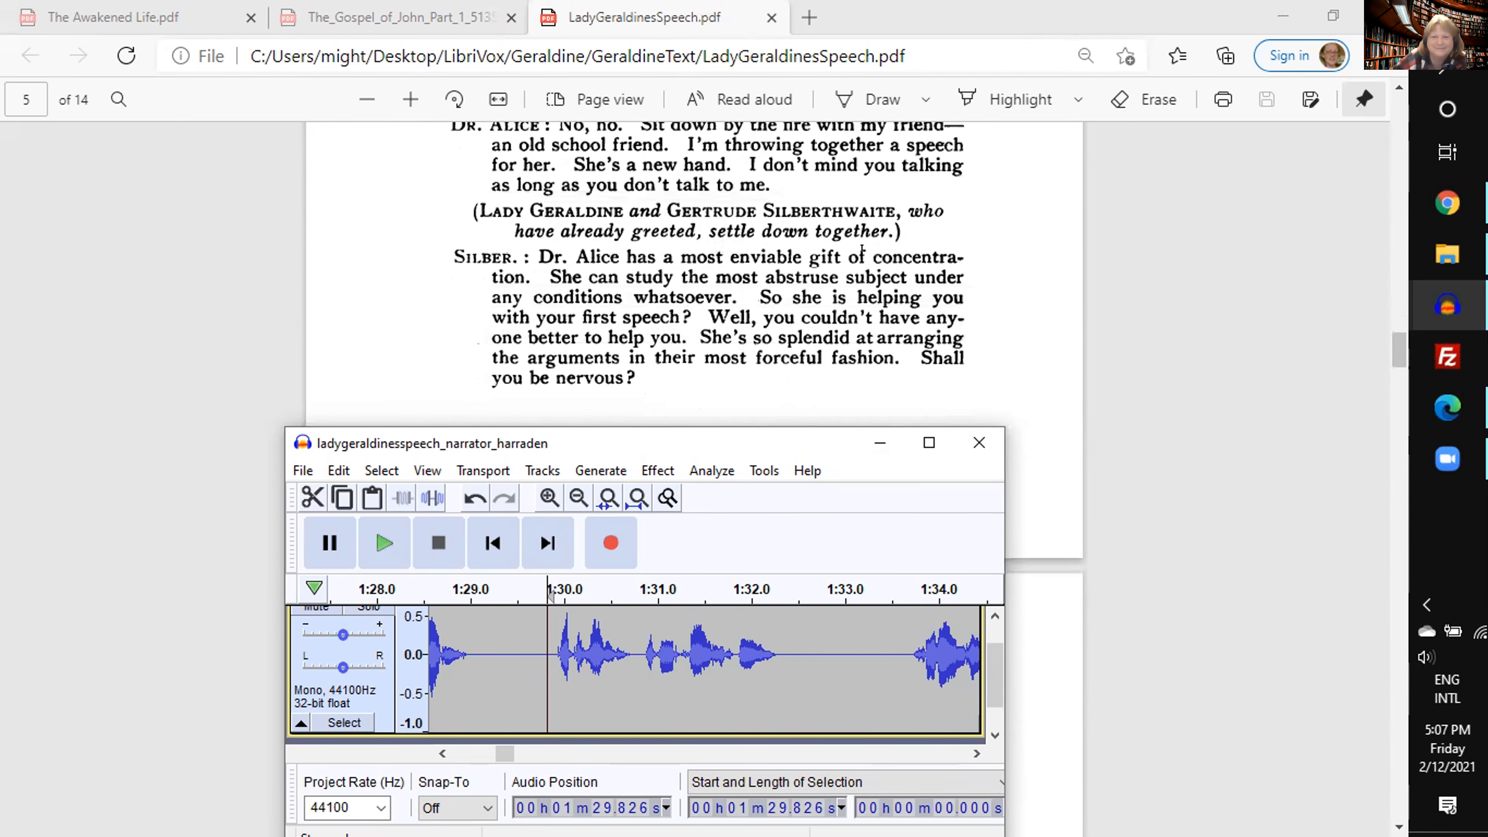
scroll(862, 250, down, 12)
scroll(861, 250, down, 15)
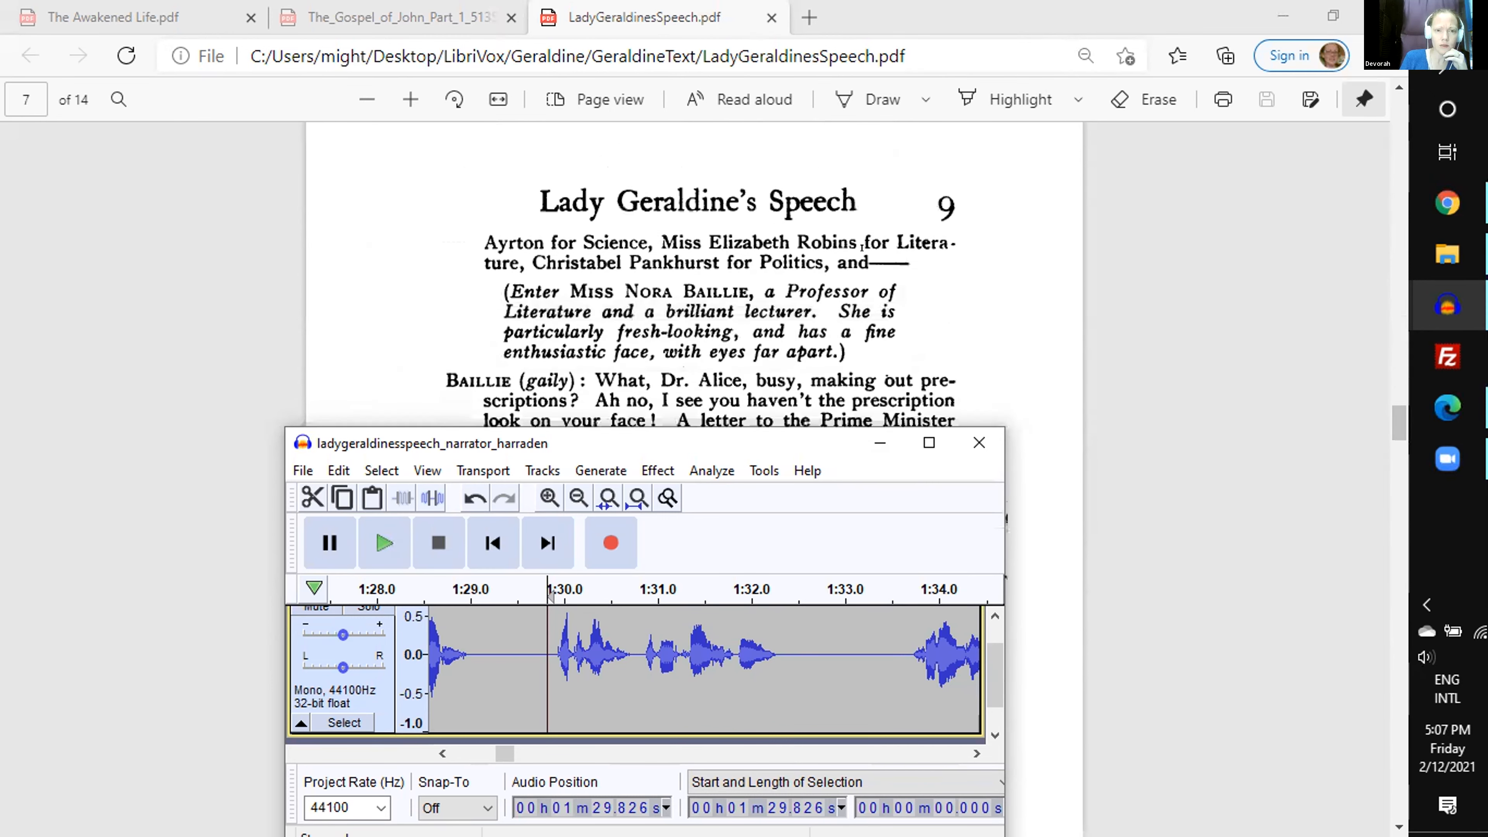
scroll(862, 246, down, 15)
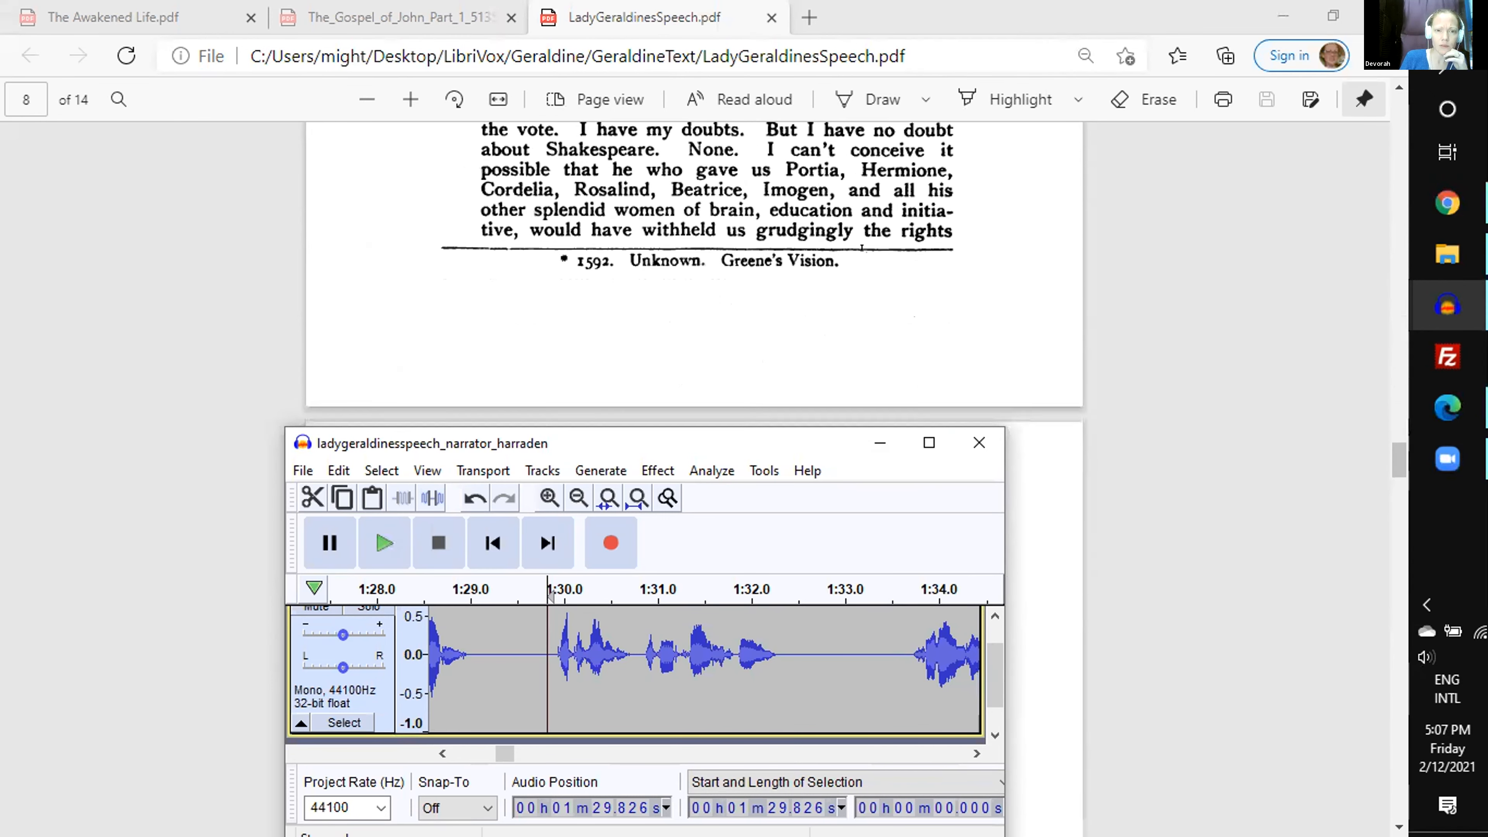
scroll(862, 247, down, 12)
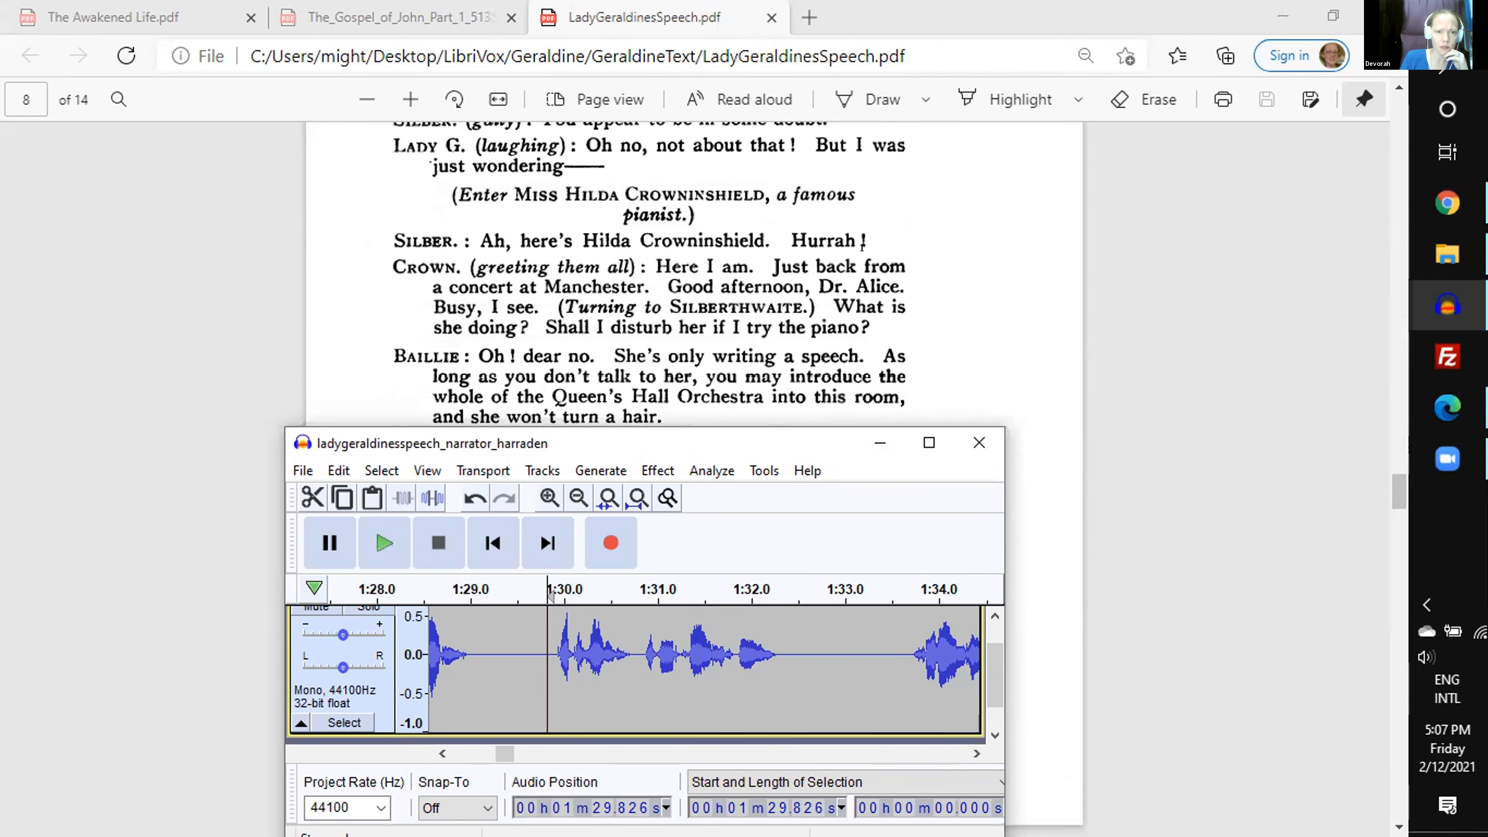
scroll(862, 247, down, 12)
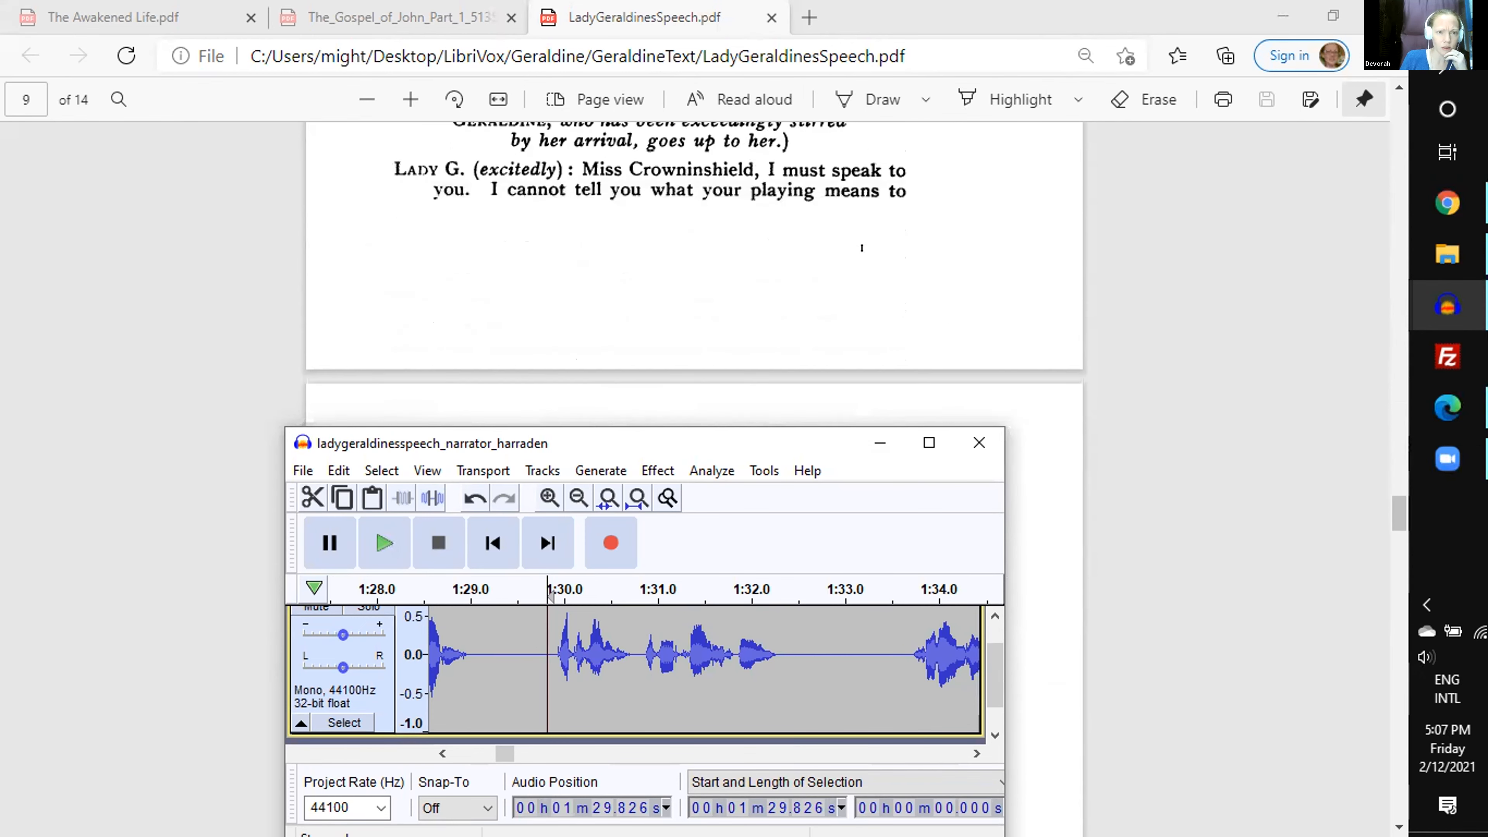
scroll(862, 247, down, 2)
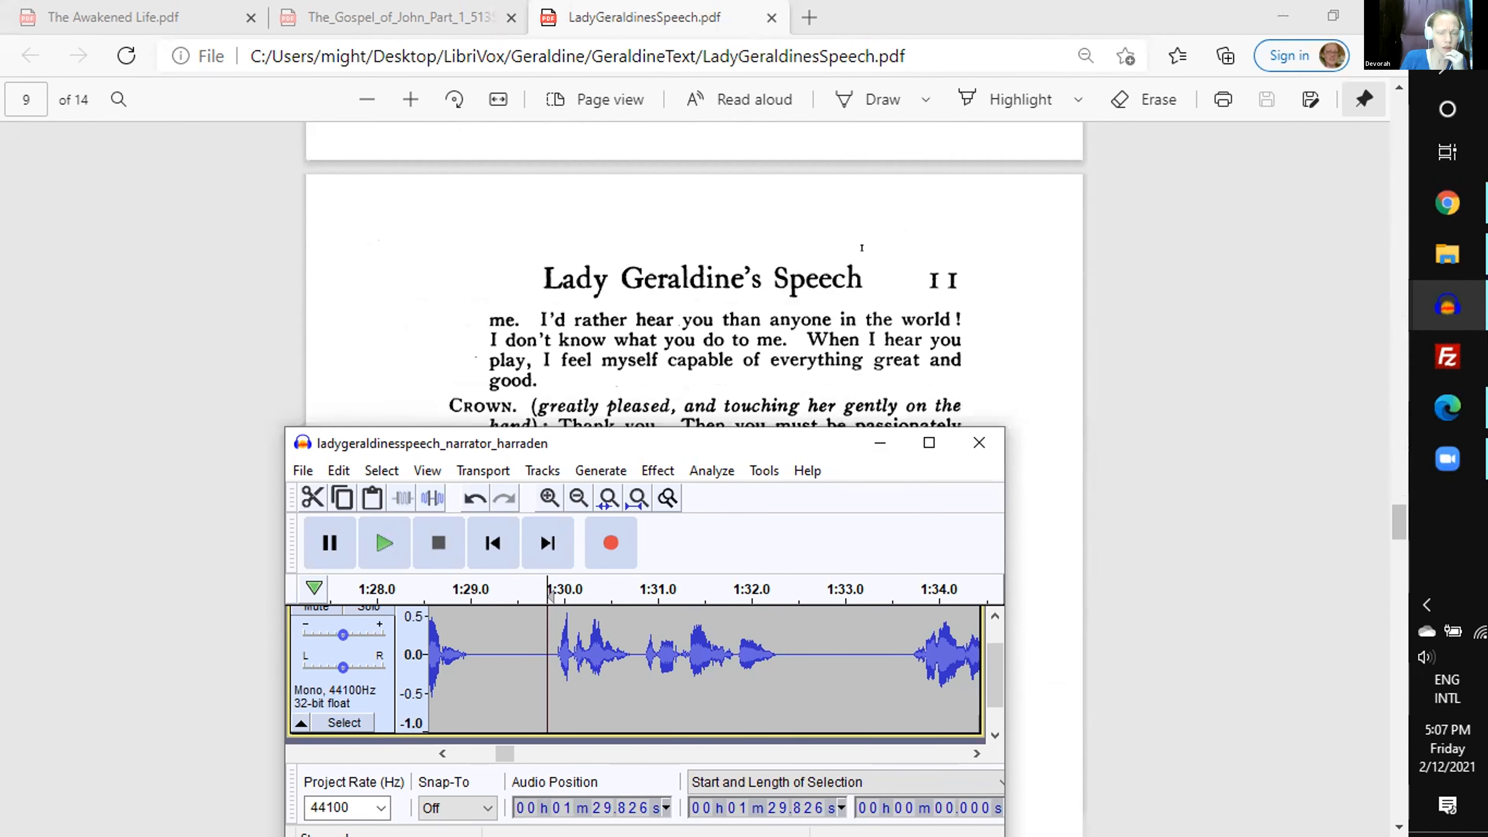
scroll(862, 248, down, 3)
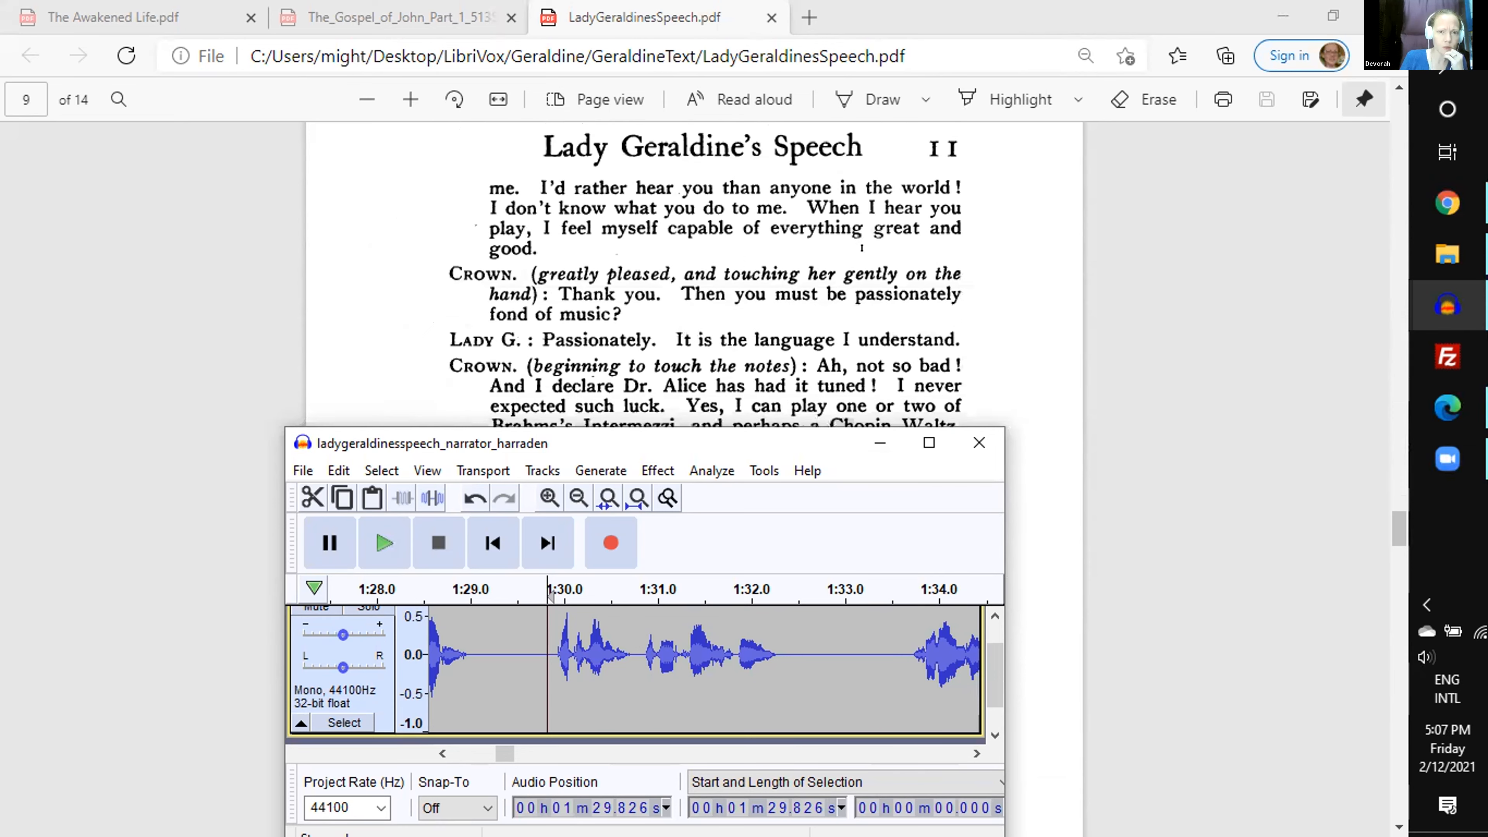
scroll(862, 247, down, 15)
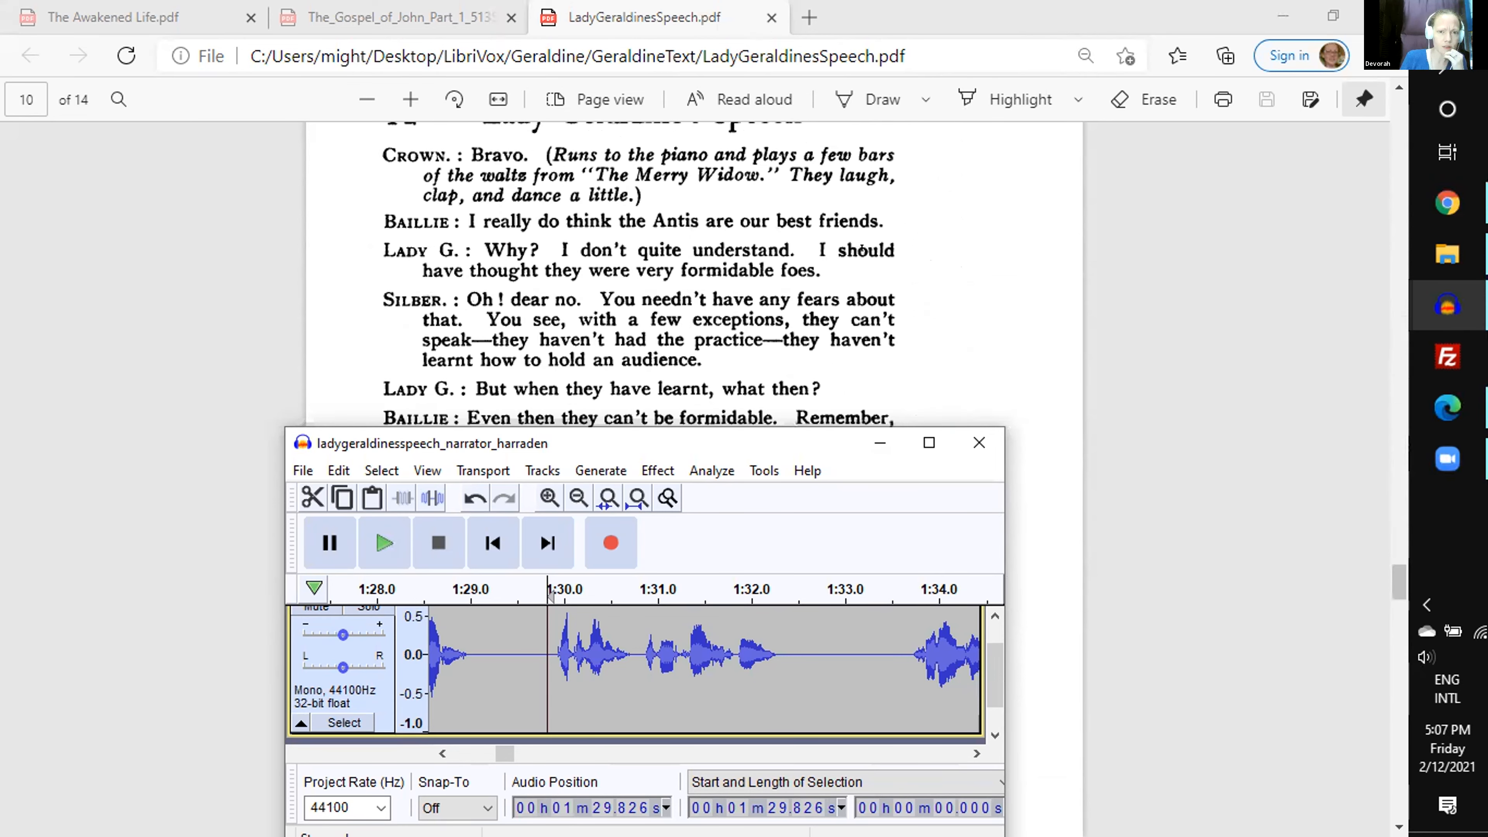
scroll(862, 248, down, 10)
scroll(862, 247, down, 10)
scroll(862, 248, down, 5)
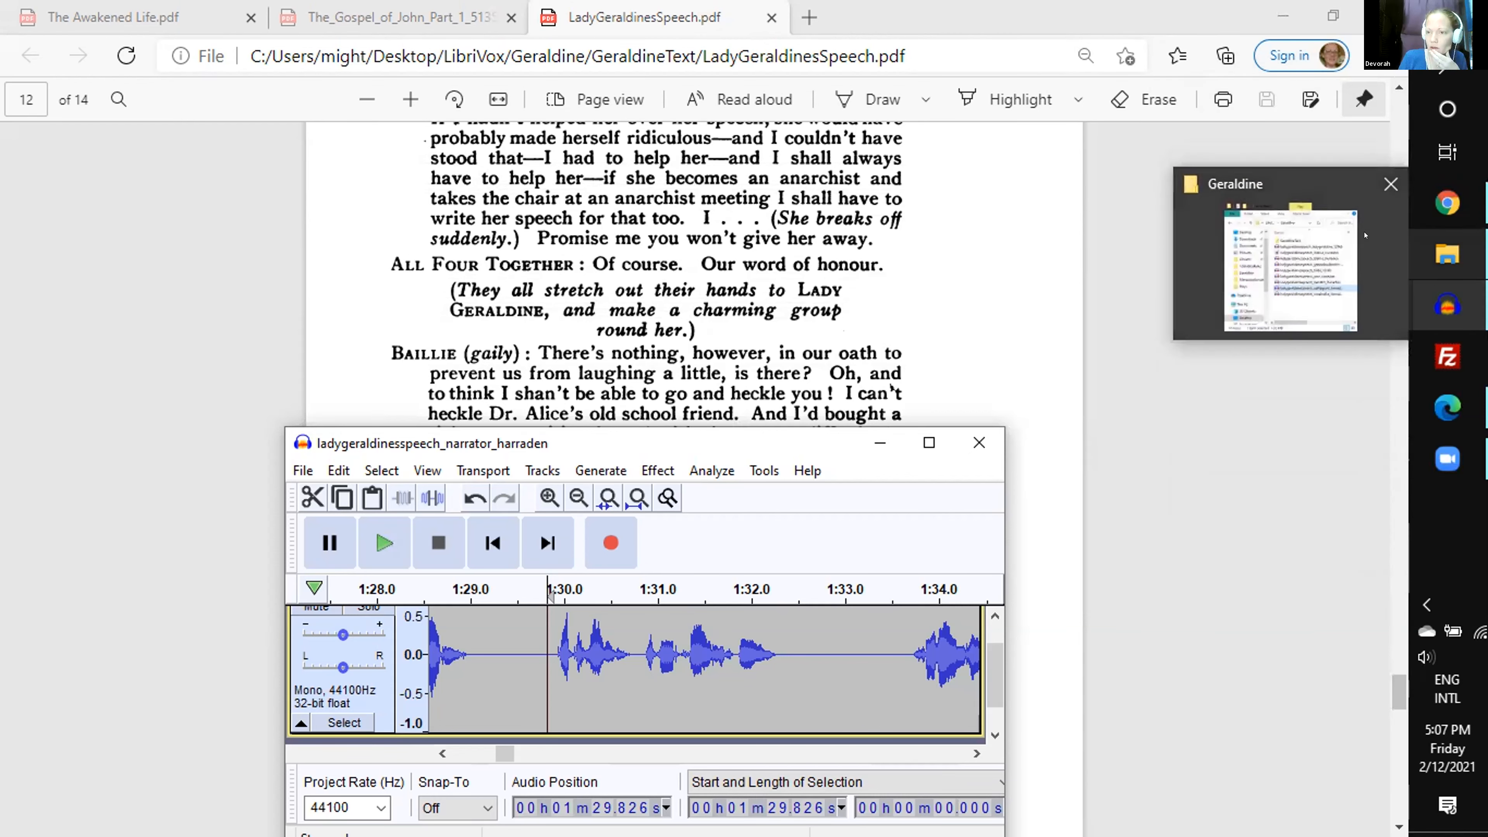
mouse_move(1449, 302)
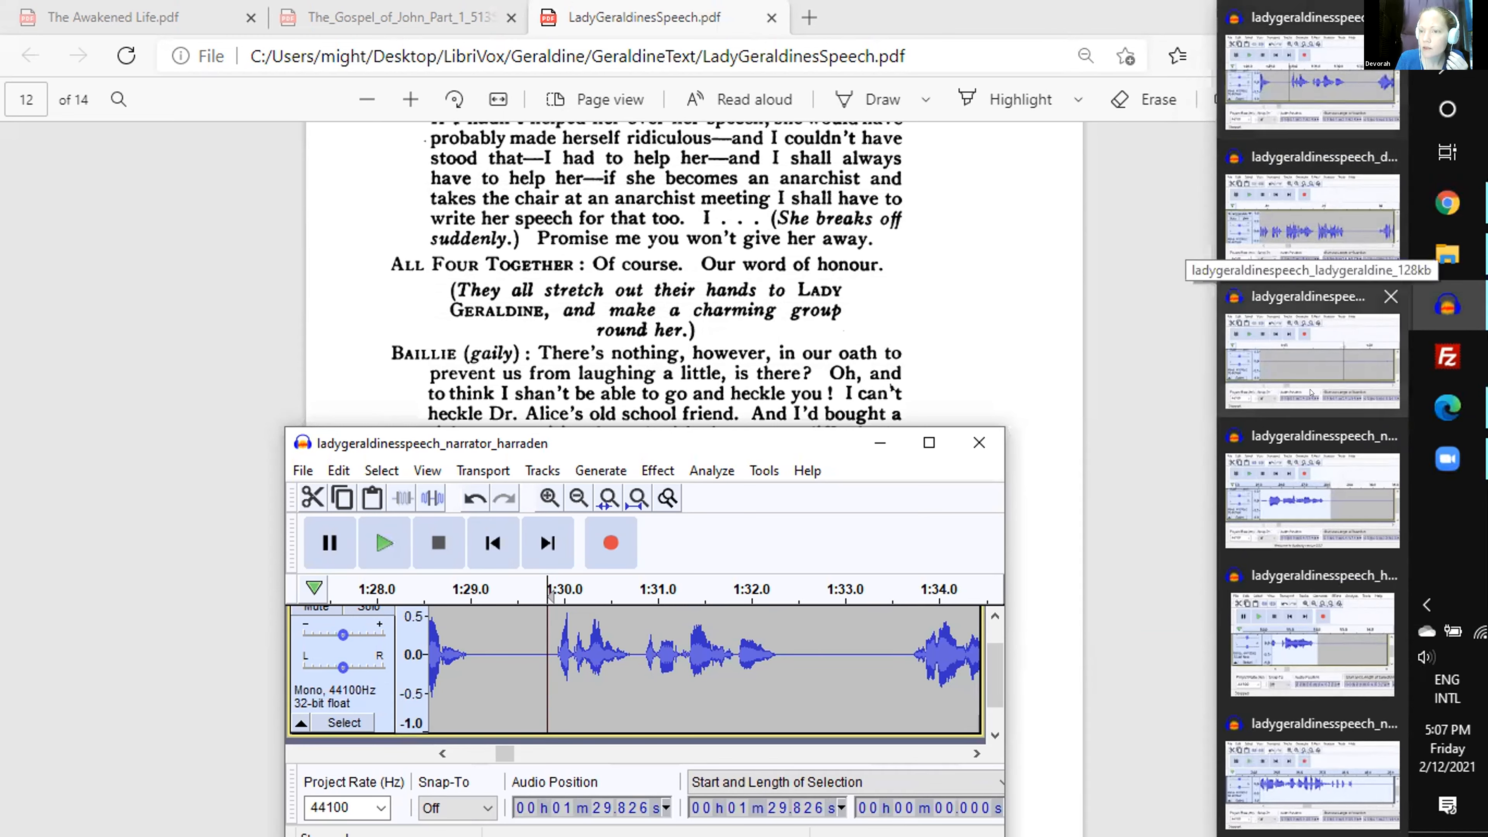
click(1327, 512)
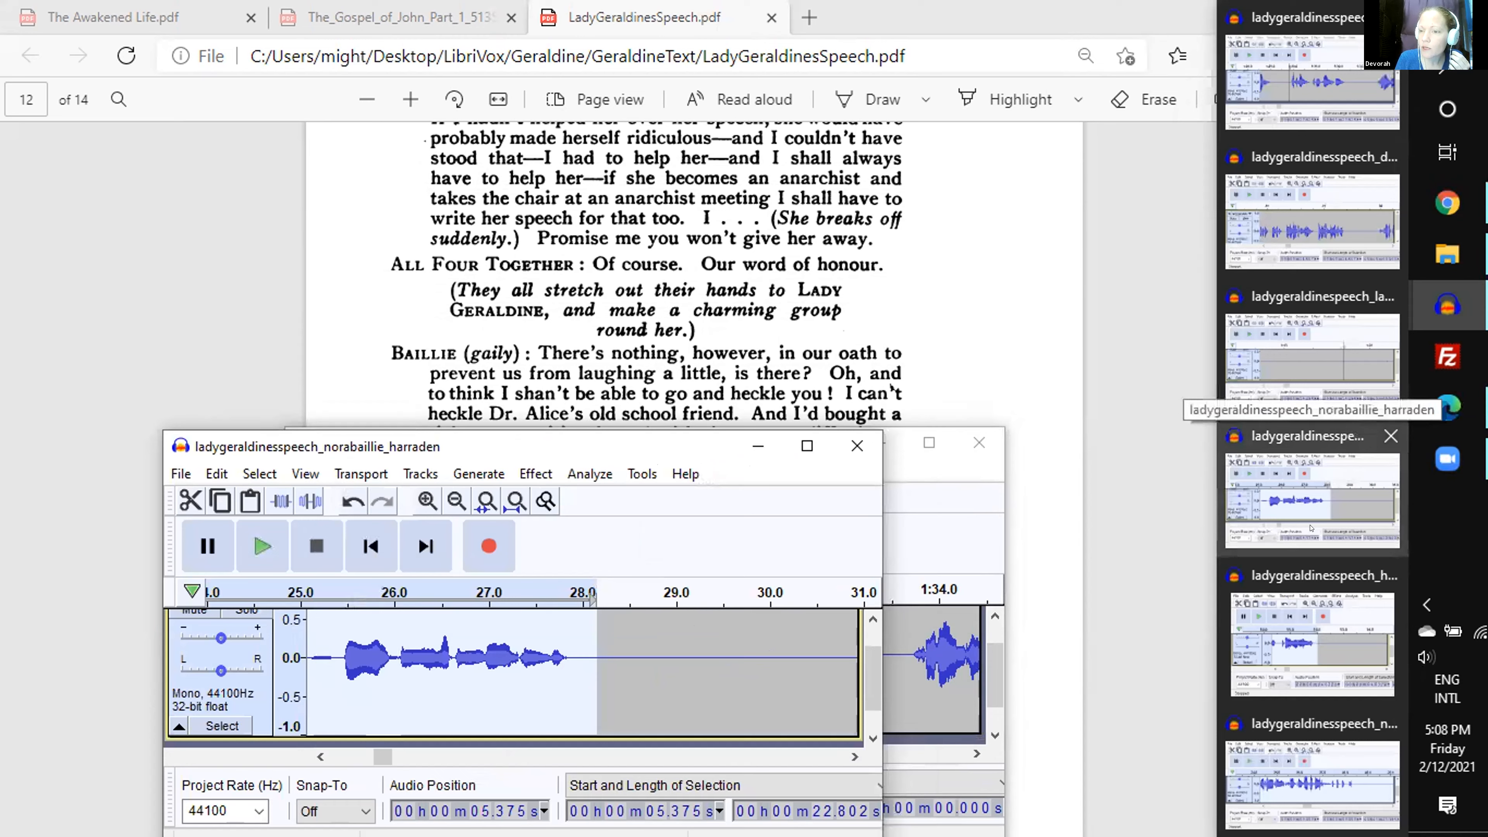
click(1327, 632)
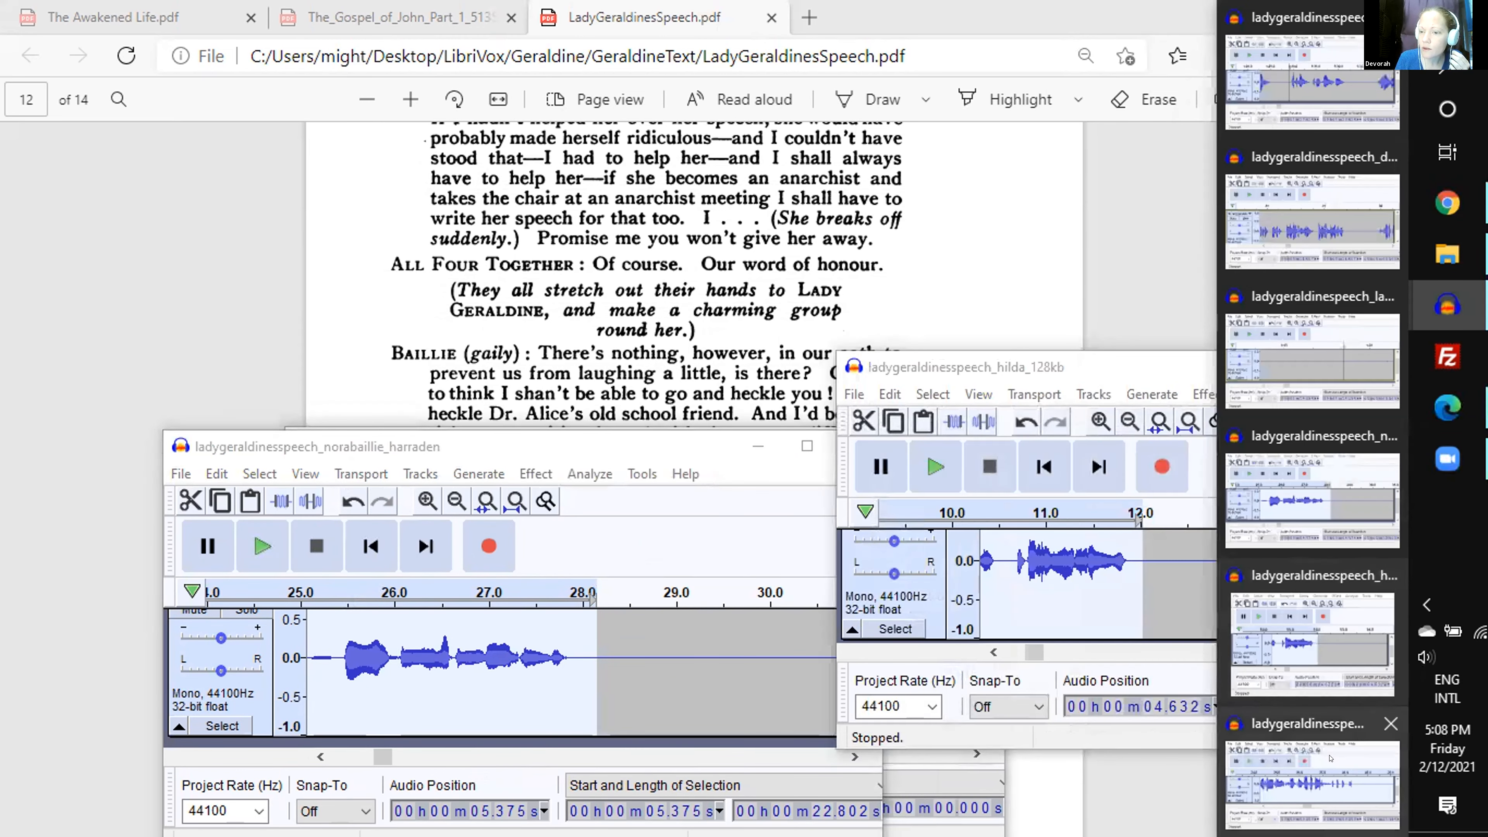
click(1330, 759)
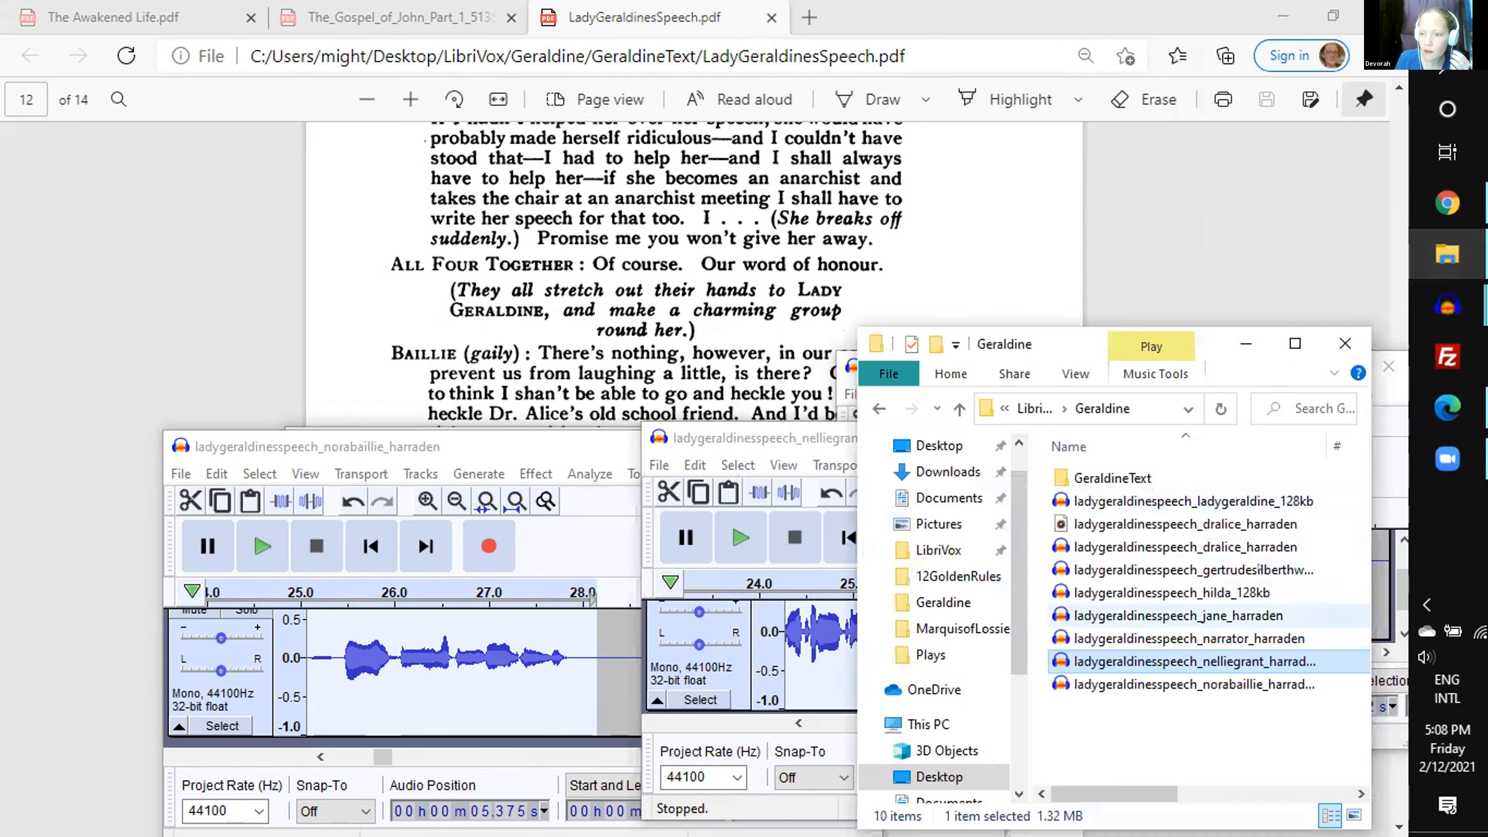
- Open the ladygeraldinesspeech_gertrudesilberthwaite_harraden recording from the Geraldine folder and move its window clear of the nelliegrant recording
click(1258, 567)
double_click(1258, 567)
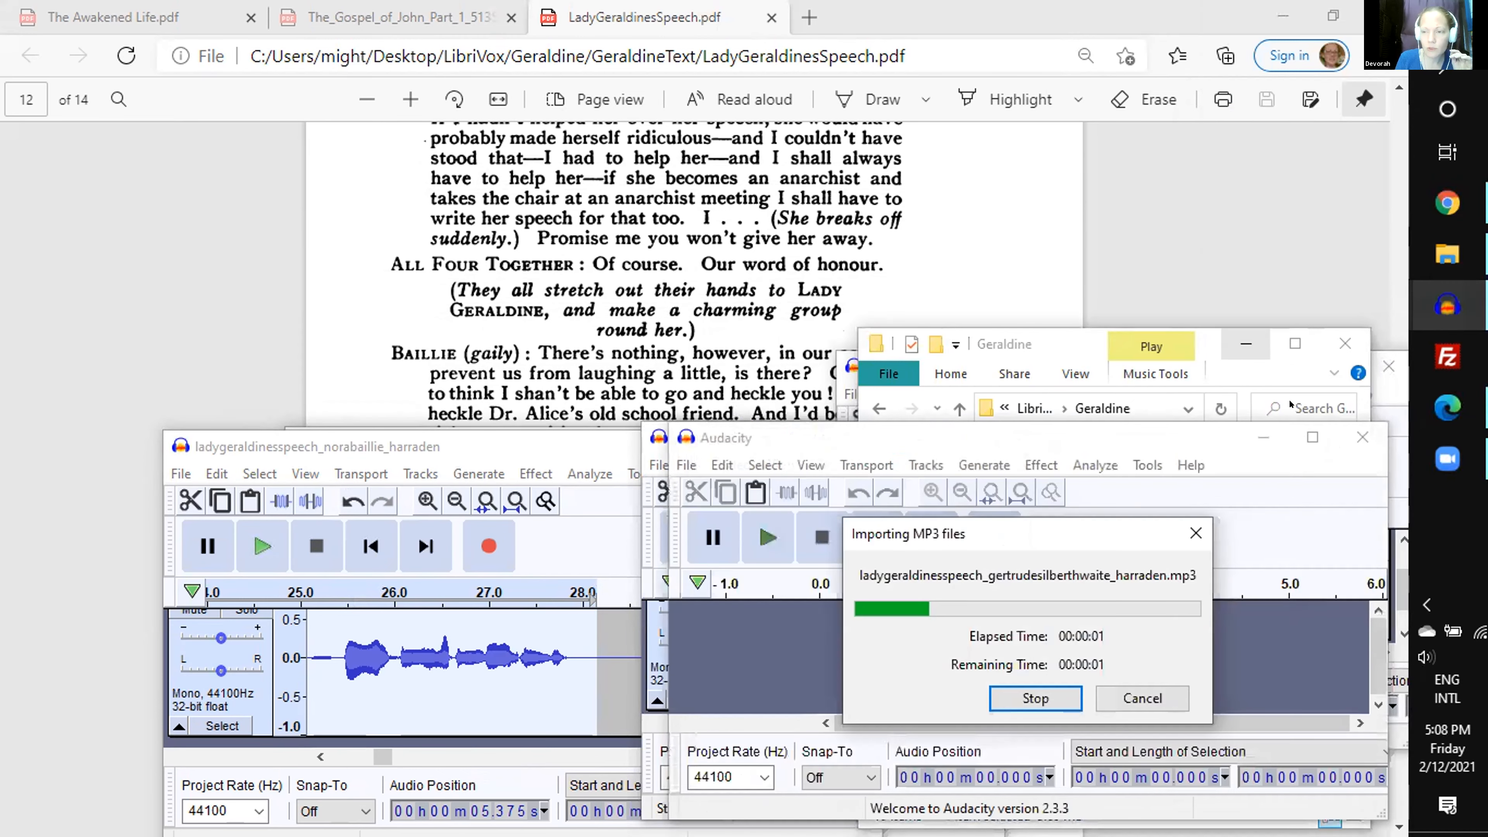
click(1253, 340)
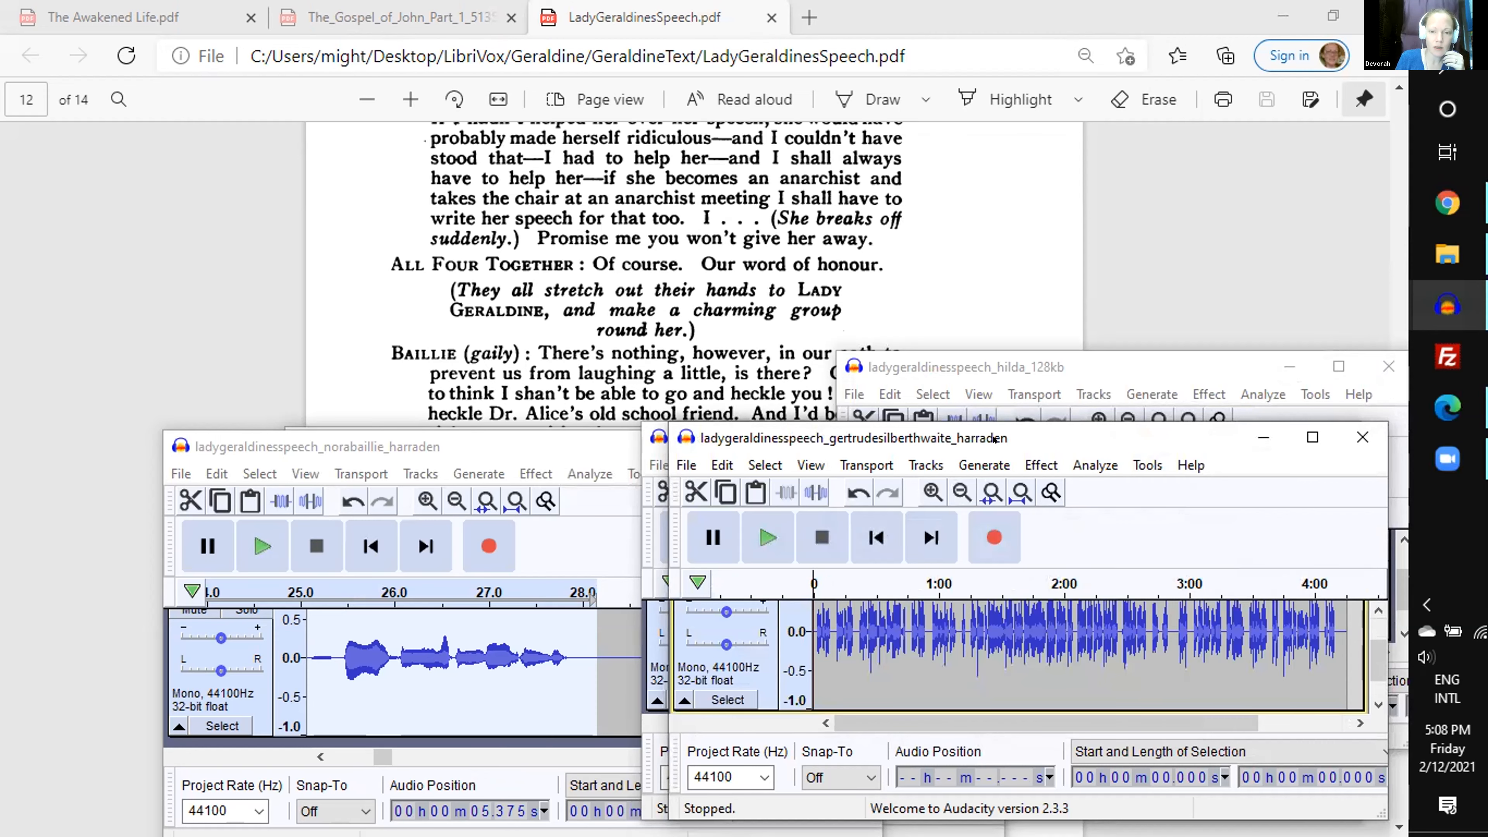
drag(1139, 438, 1228, 317)
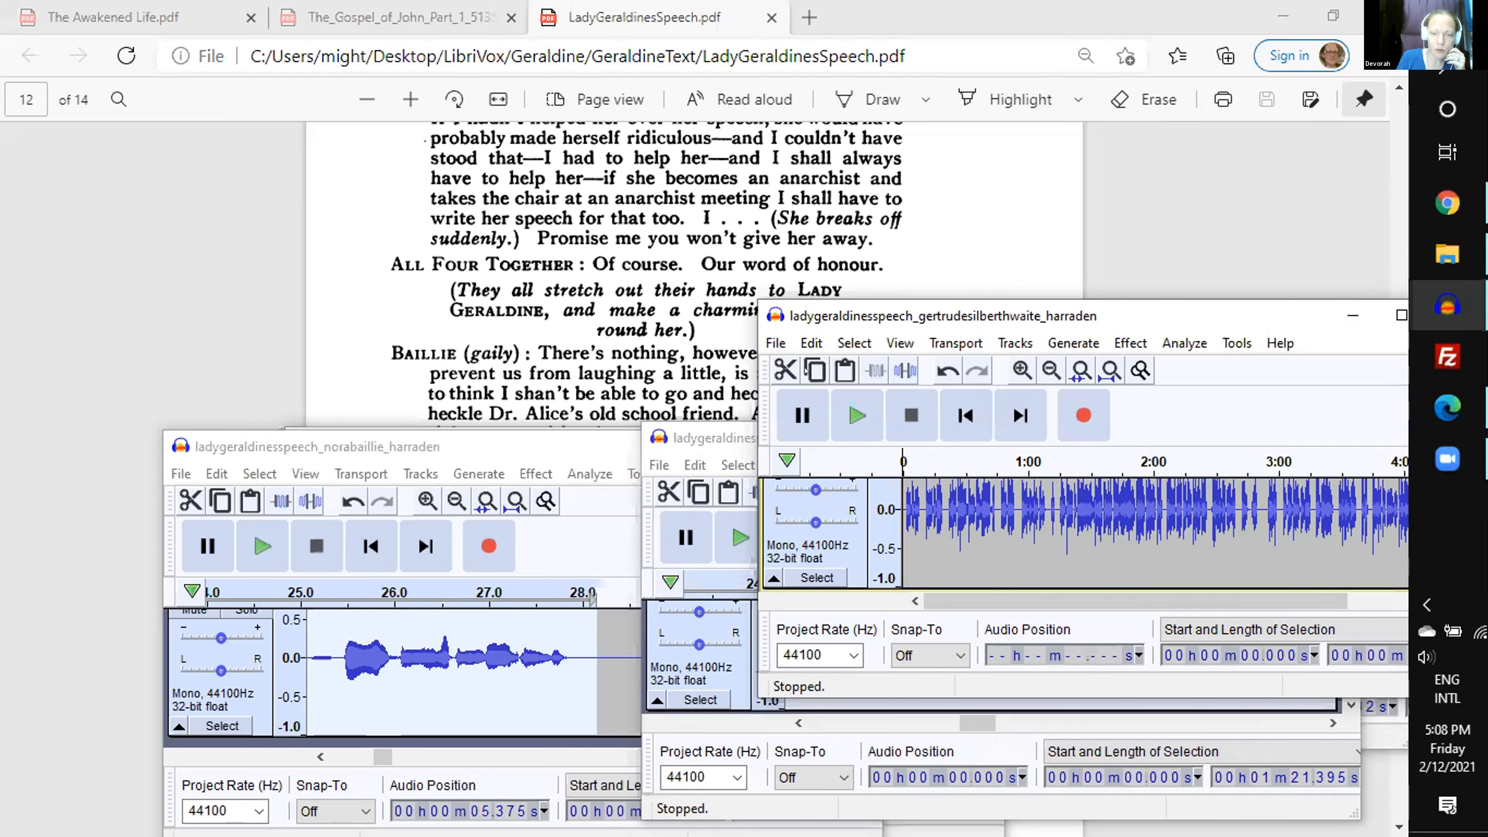
key(ctrl+n)
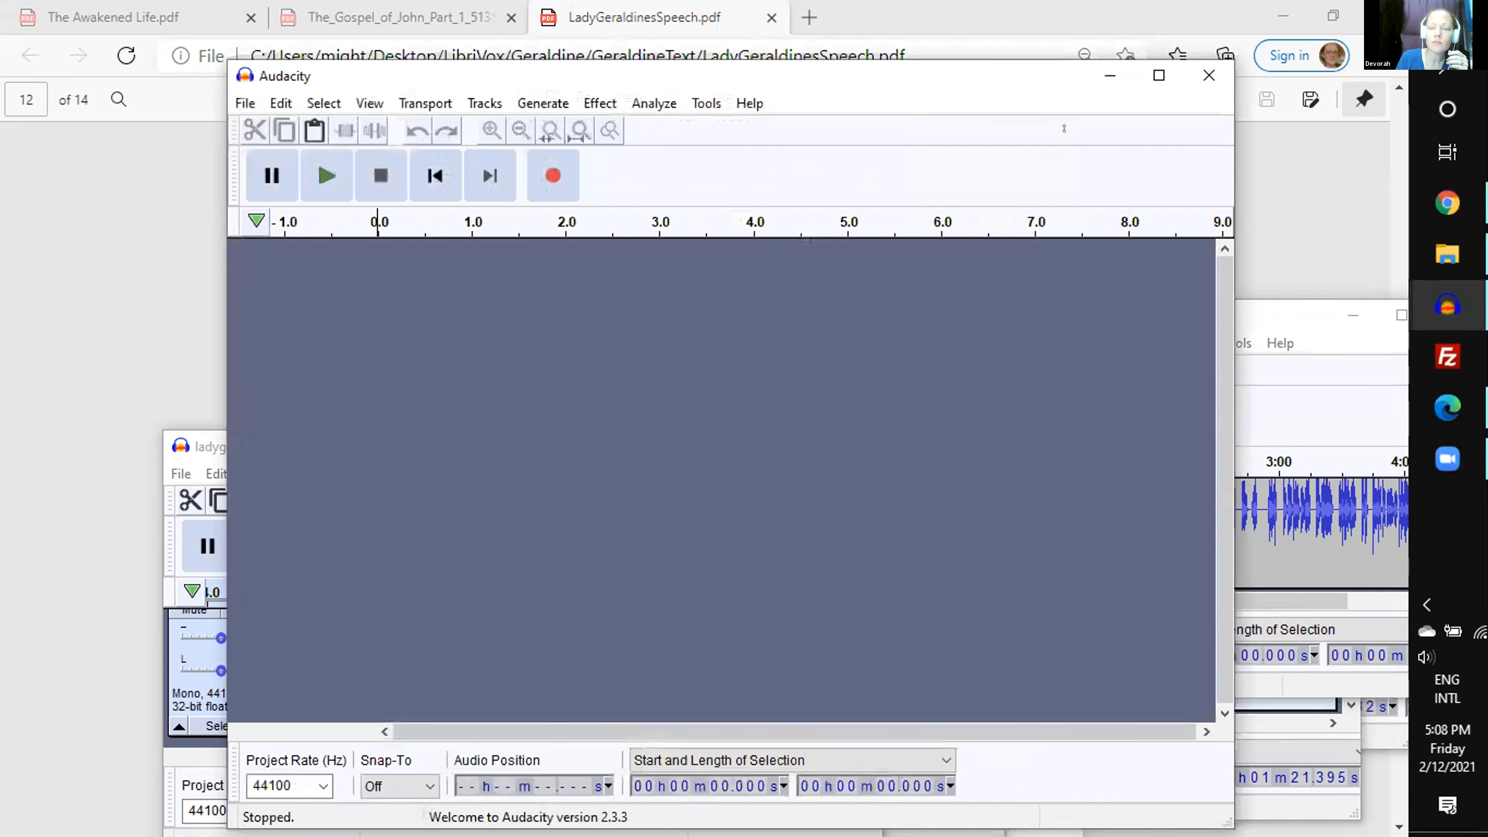
drag(1065, 128, 857, 17)
click(1170, 316)
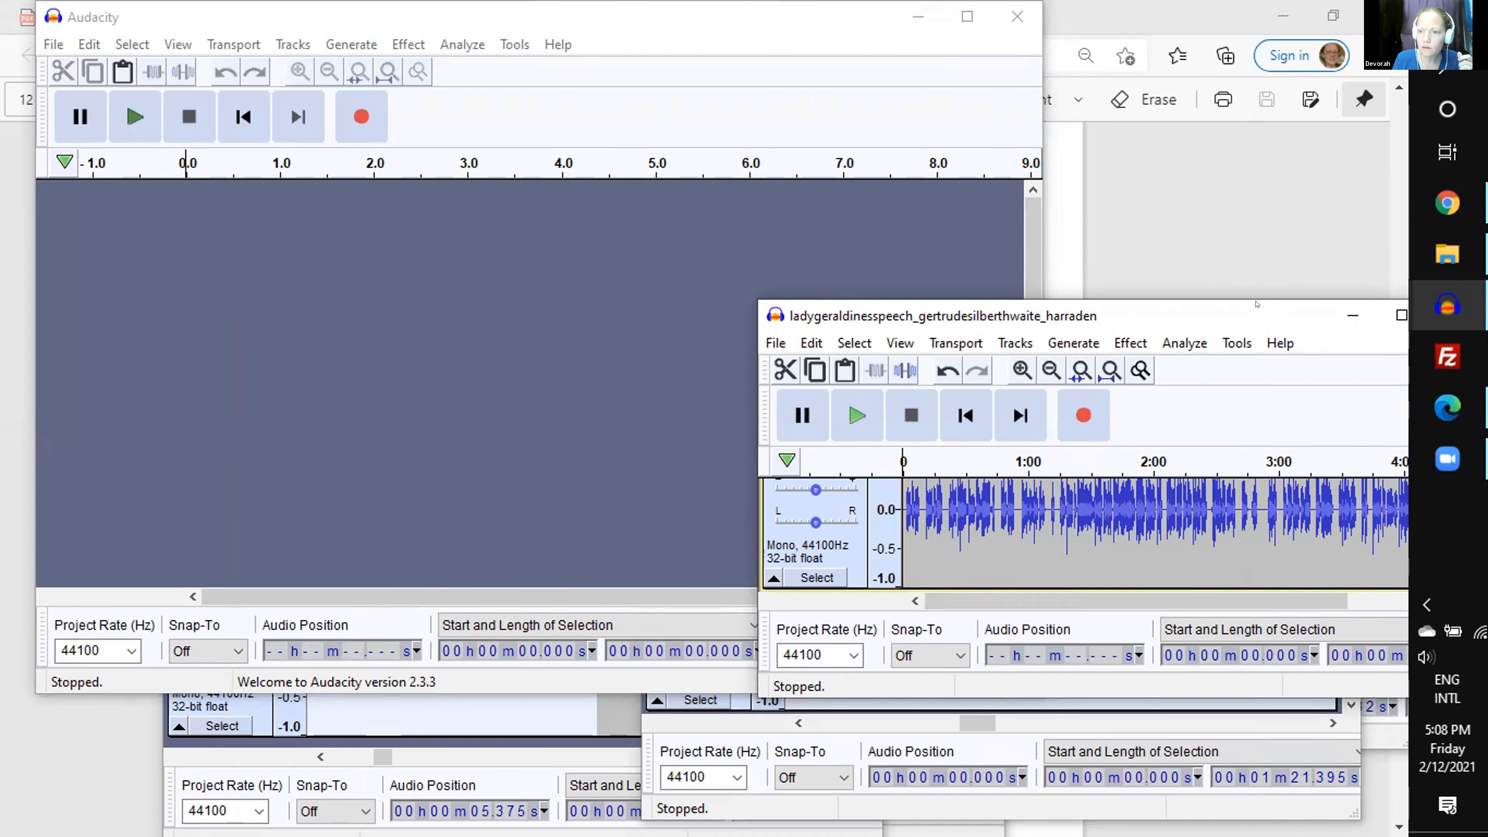
drag(1225, 315, 1080, 310)
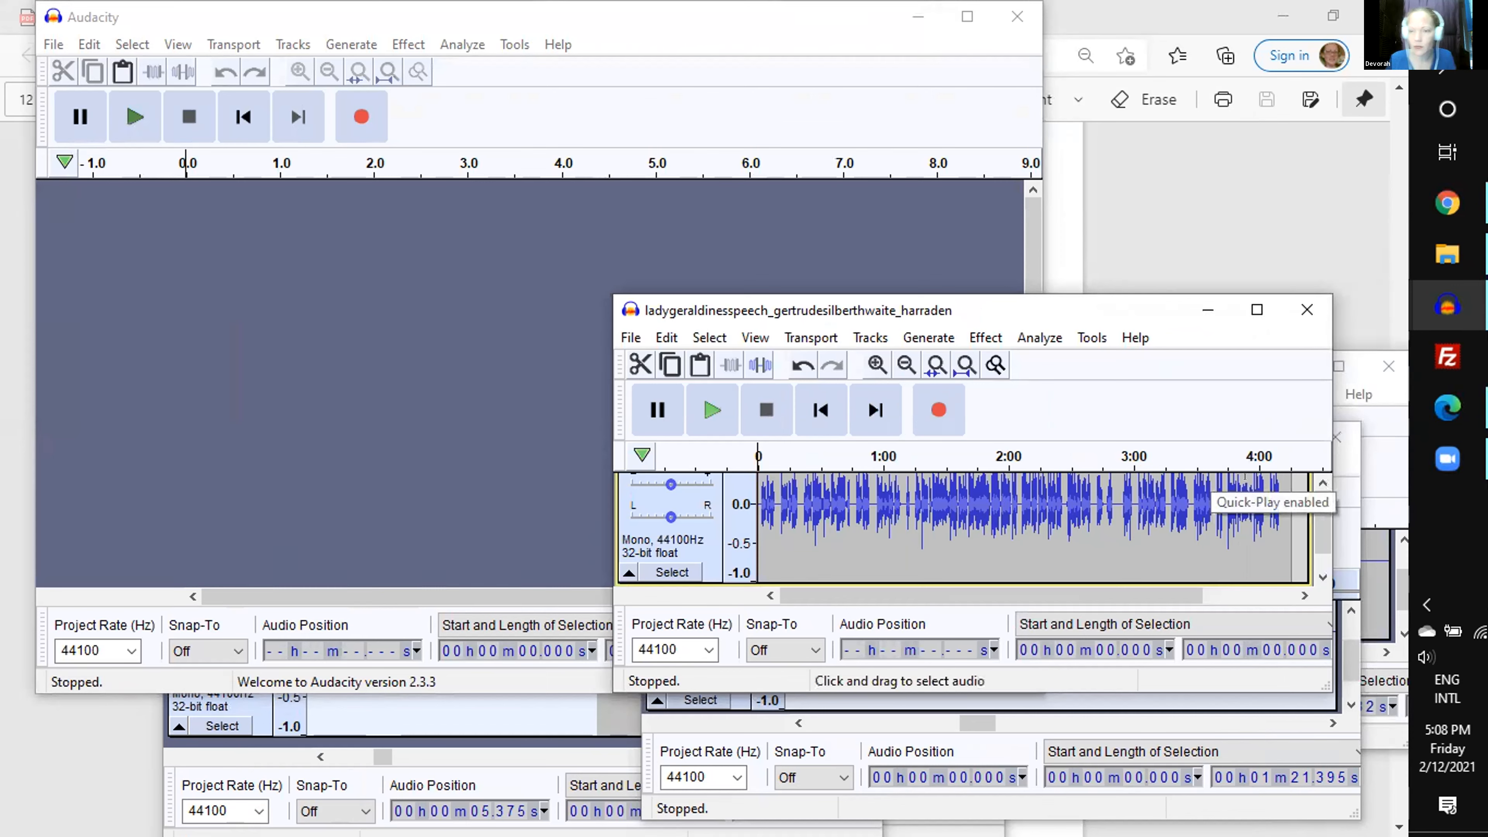
- Find the line near 3:40 in the gertrudesilberthwaite recording, cut 2.926 s starting at 3:40.172 and paste it into the new project
click(1214, 458)
key(ctrl+2)
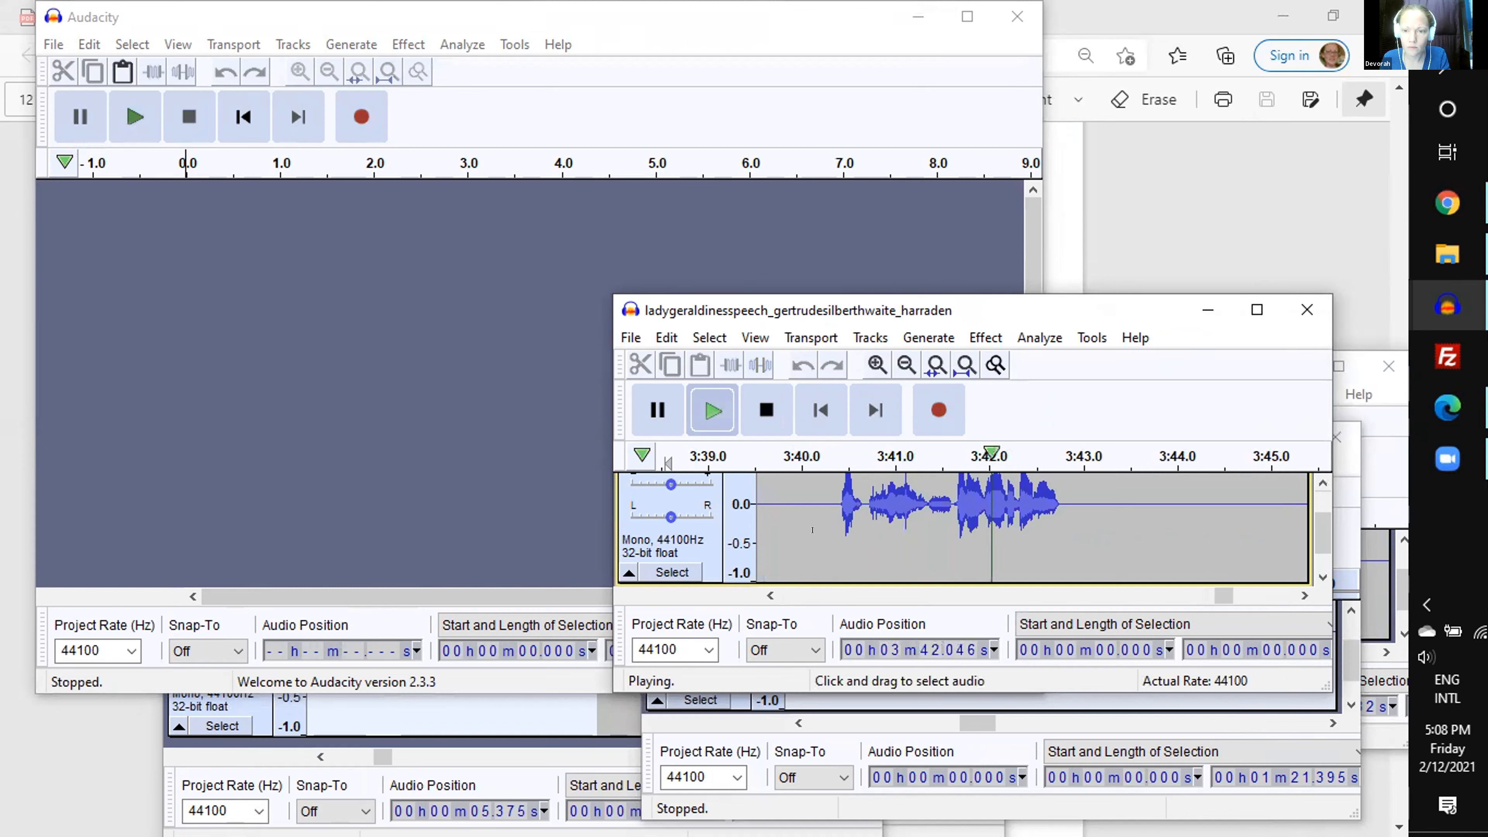
drag(818, 530, 1091, 533)
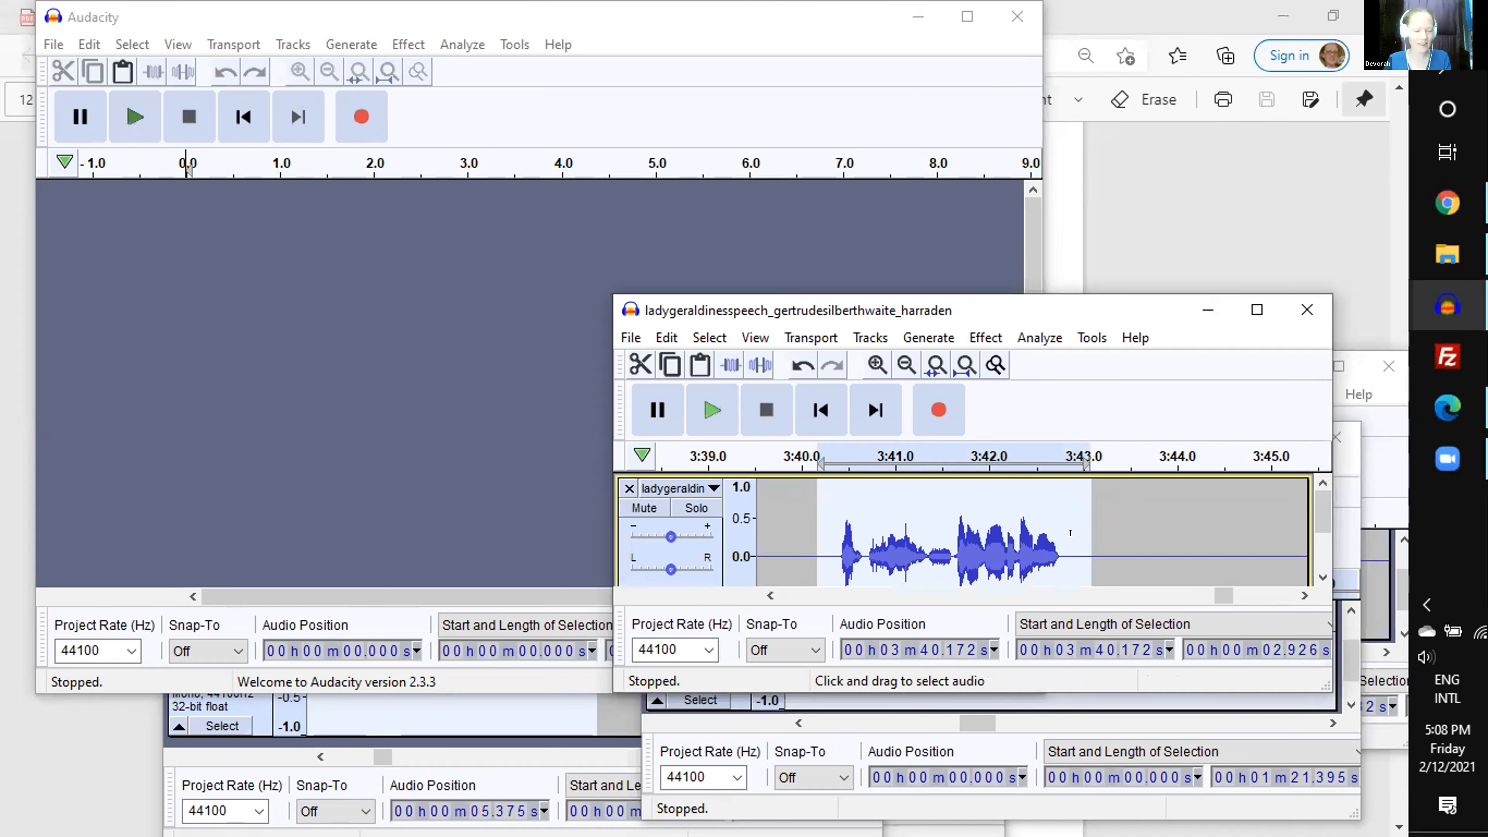
key(Delete)
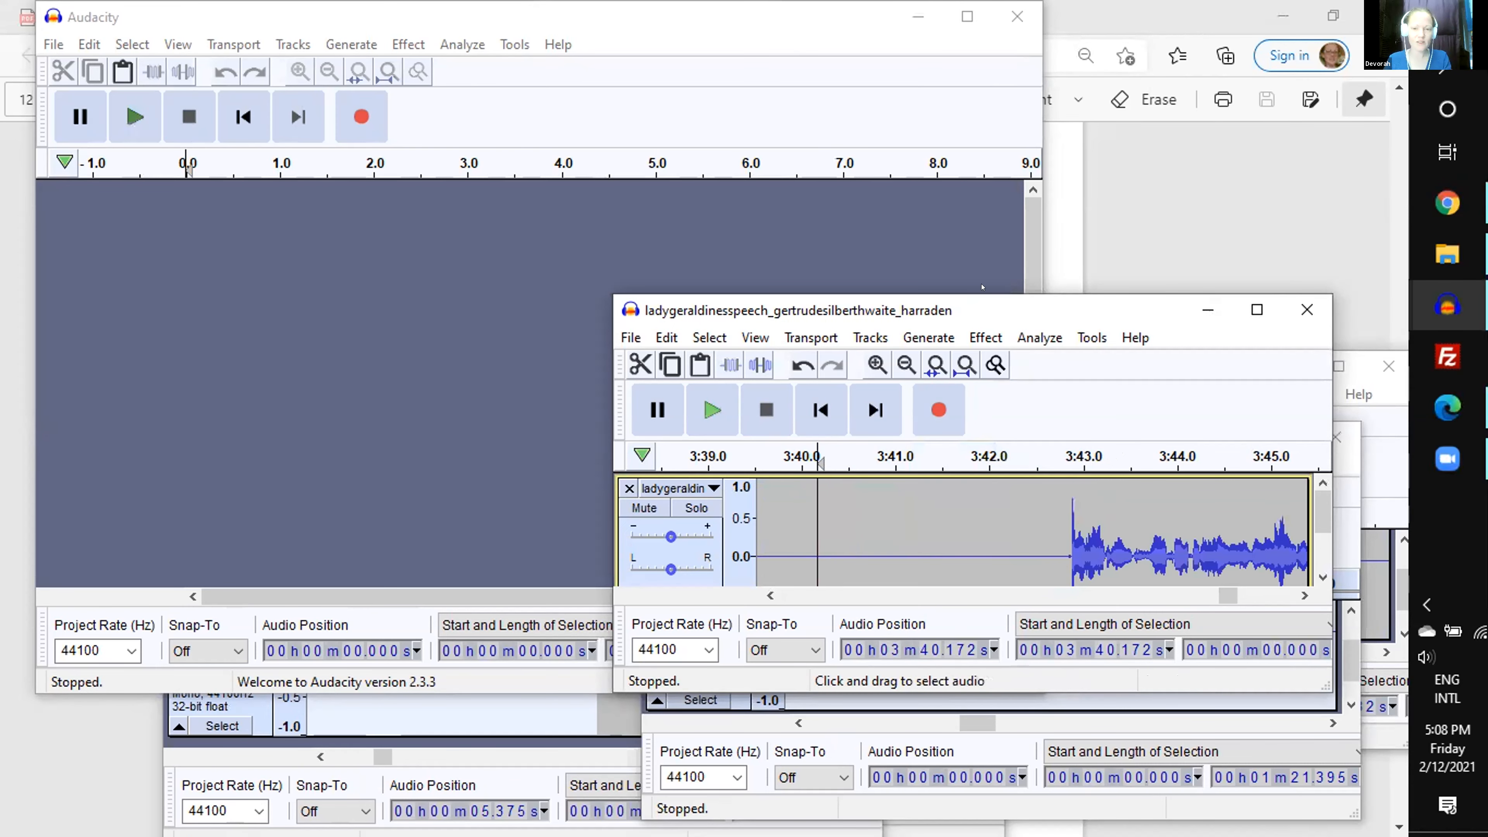
click(143, 4)
key(ctrl+v)
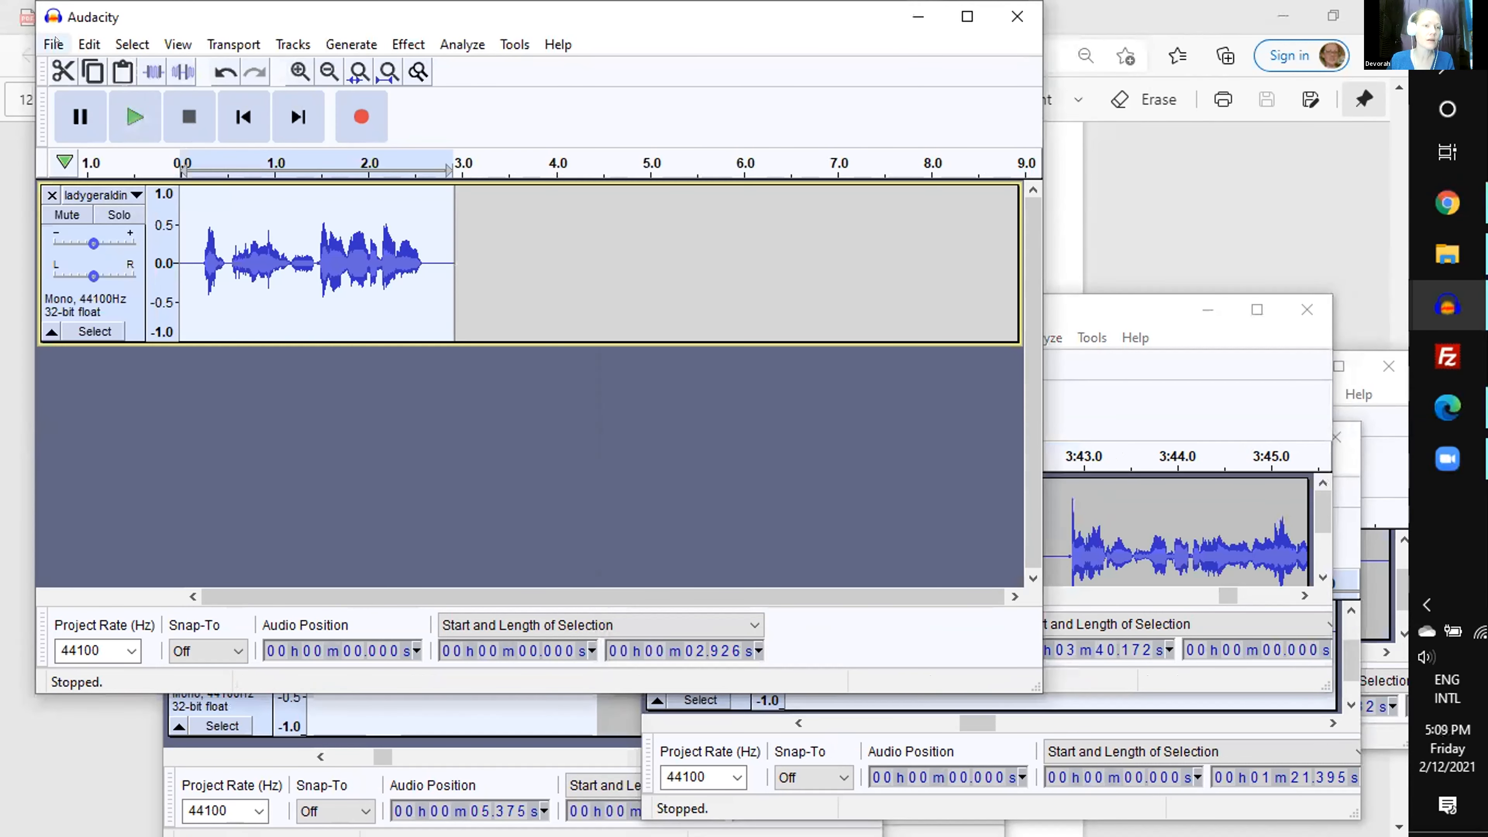
- Add a new mono track below the pasted clip in the new project
click(54, 43)
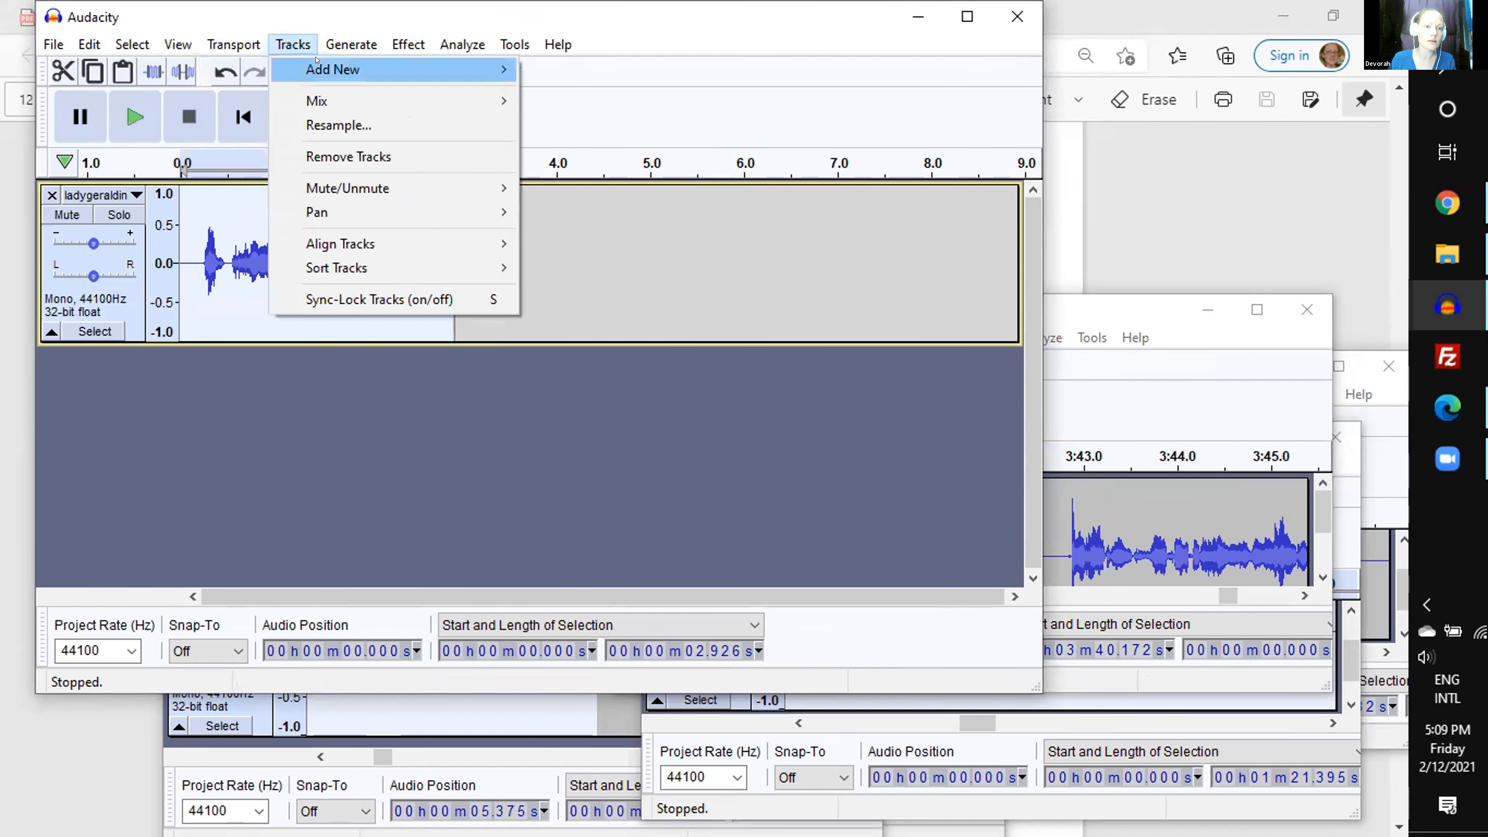
mouse_move(445, 69)
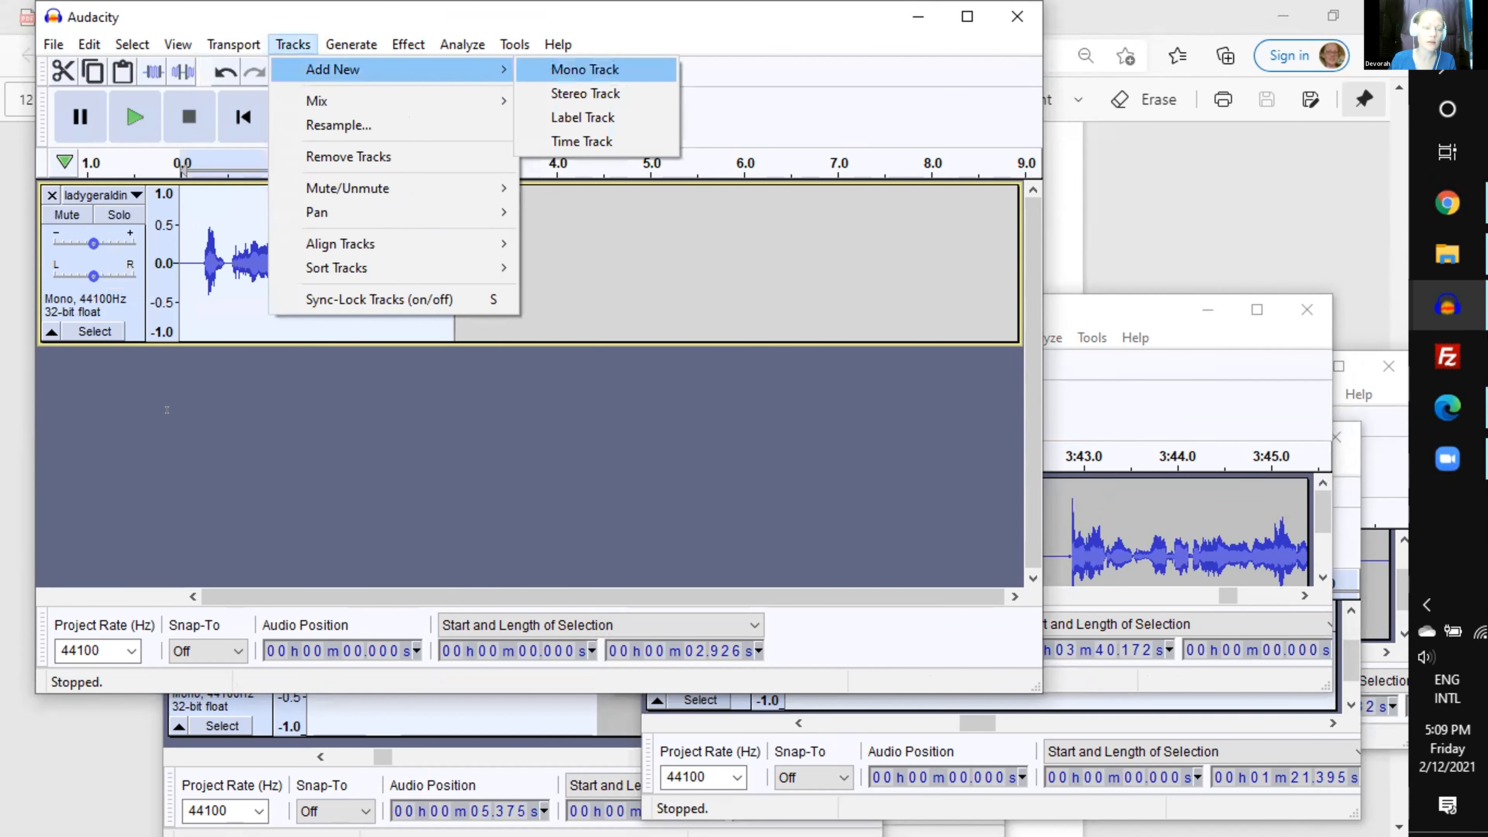
click(585, 69)
click(1202, 304)
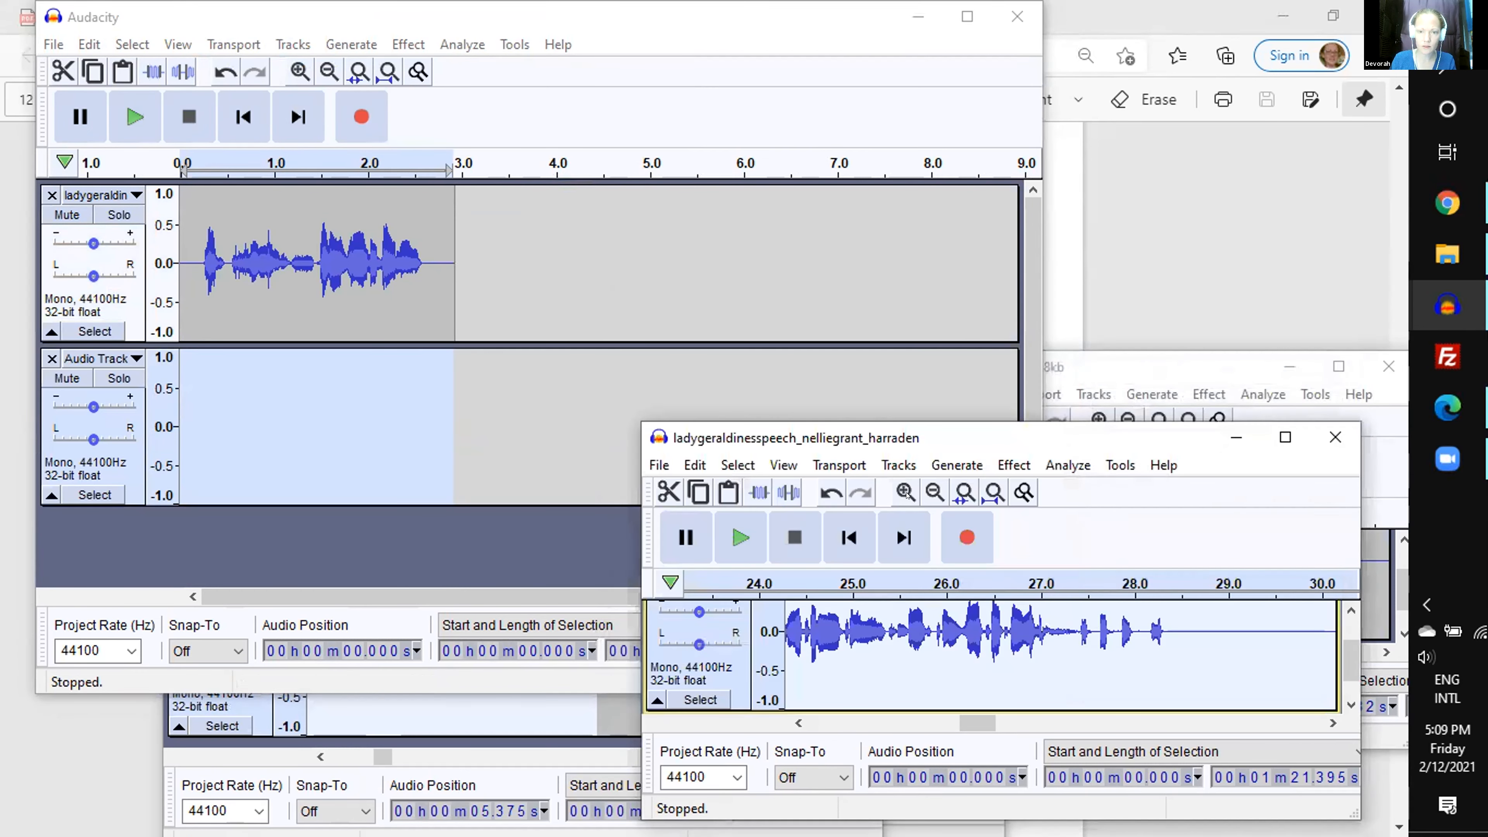
click(964, 493)
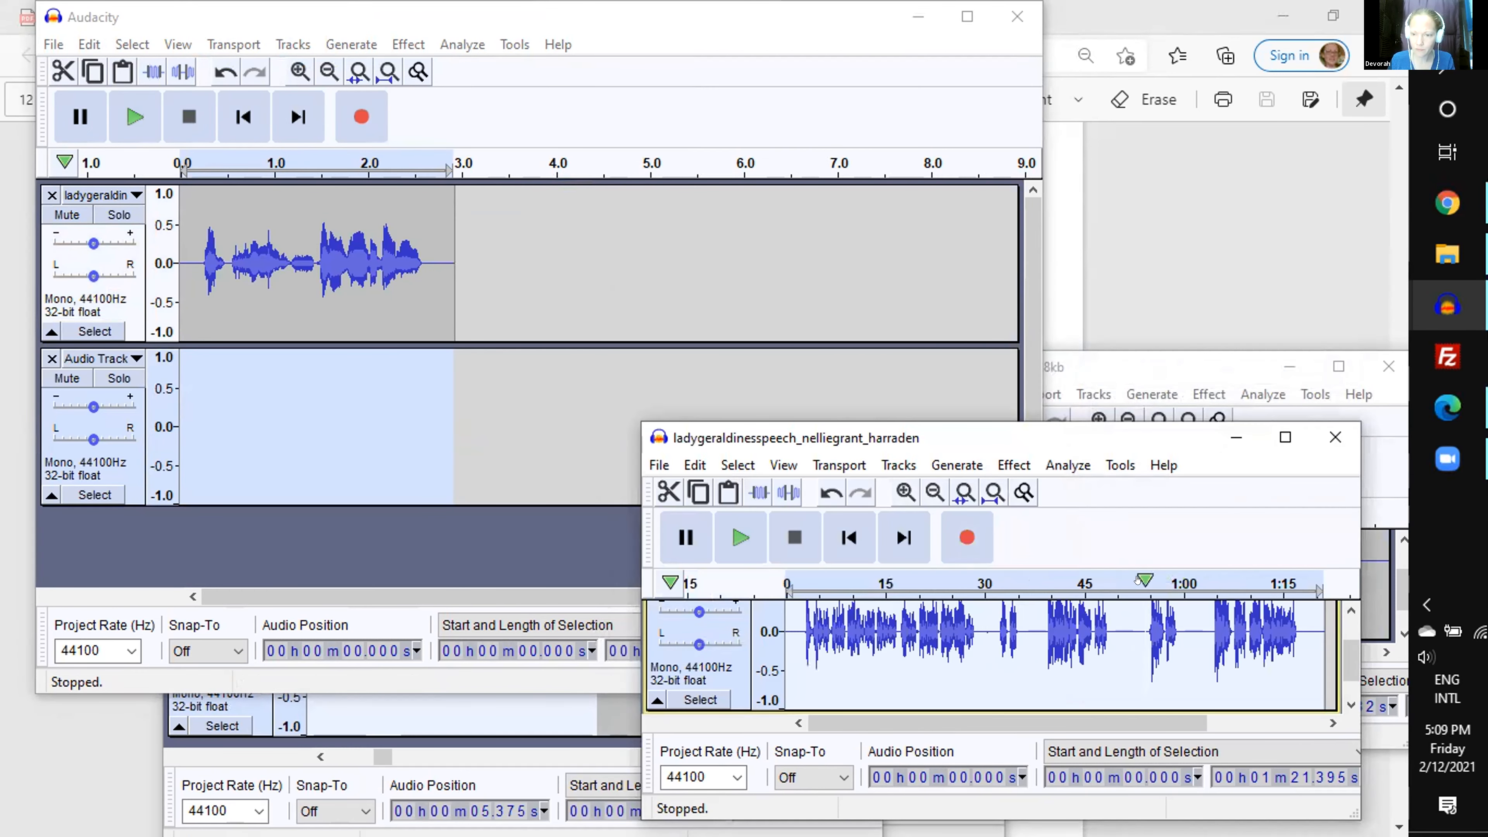
drag(1142, 580, 1183, 580)
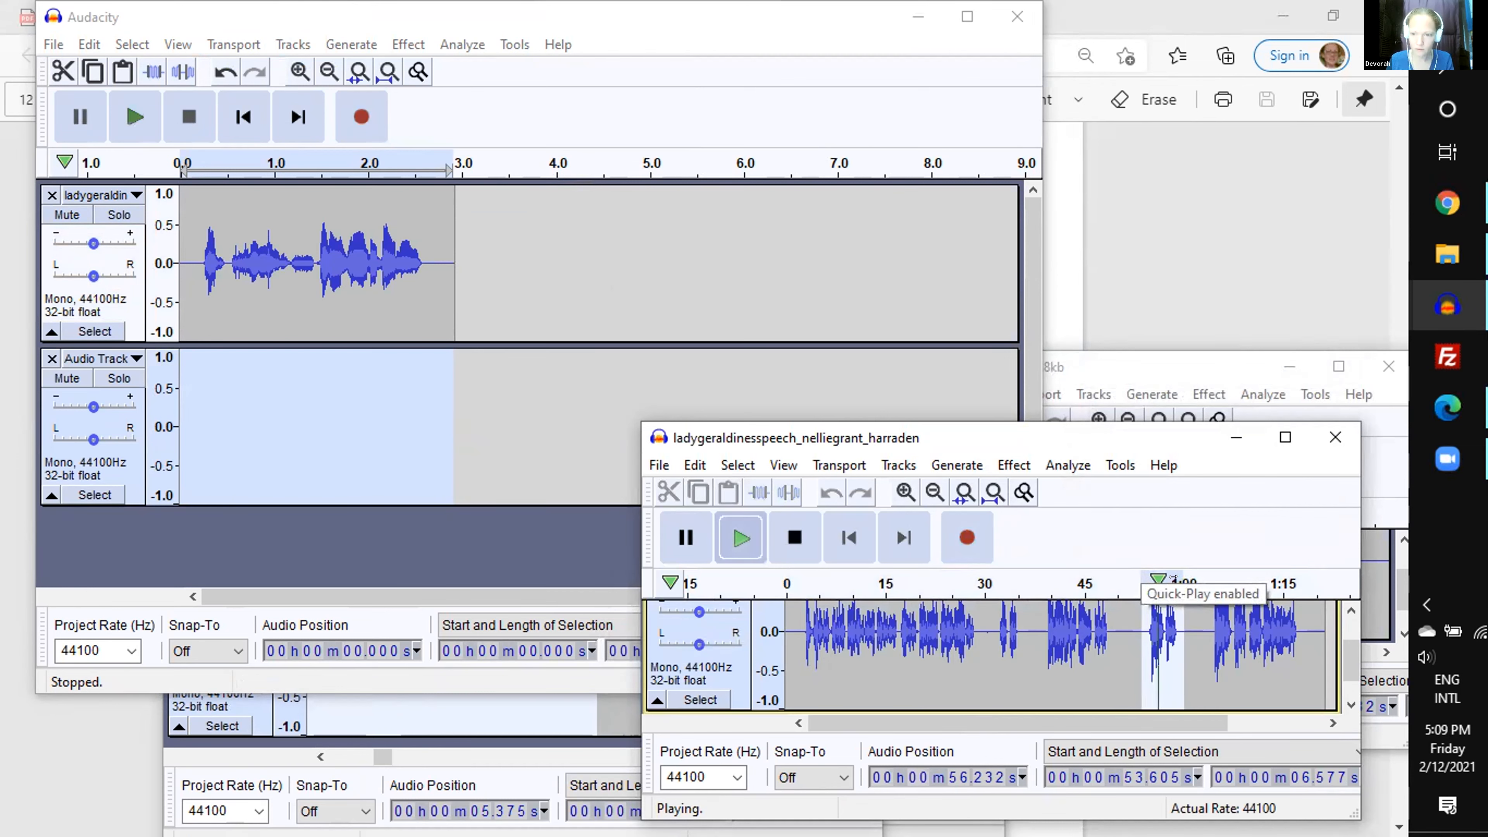
click(795, 538)
drag(994, 582, 1015, 579)
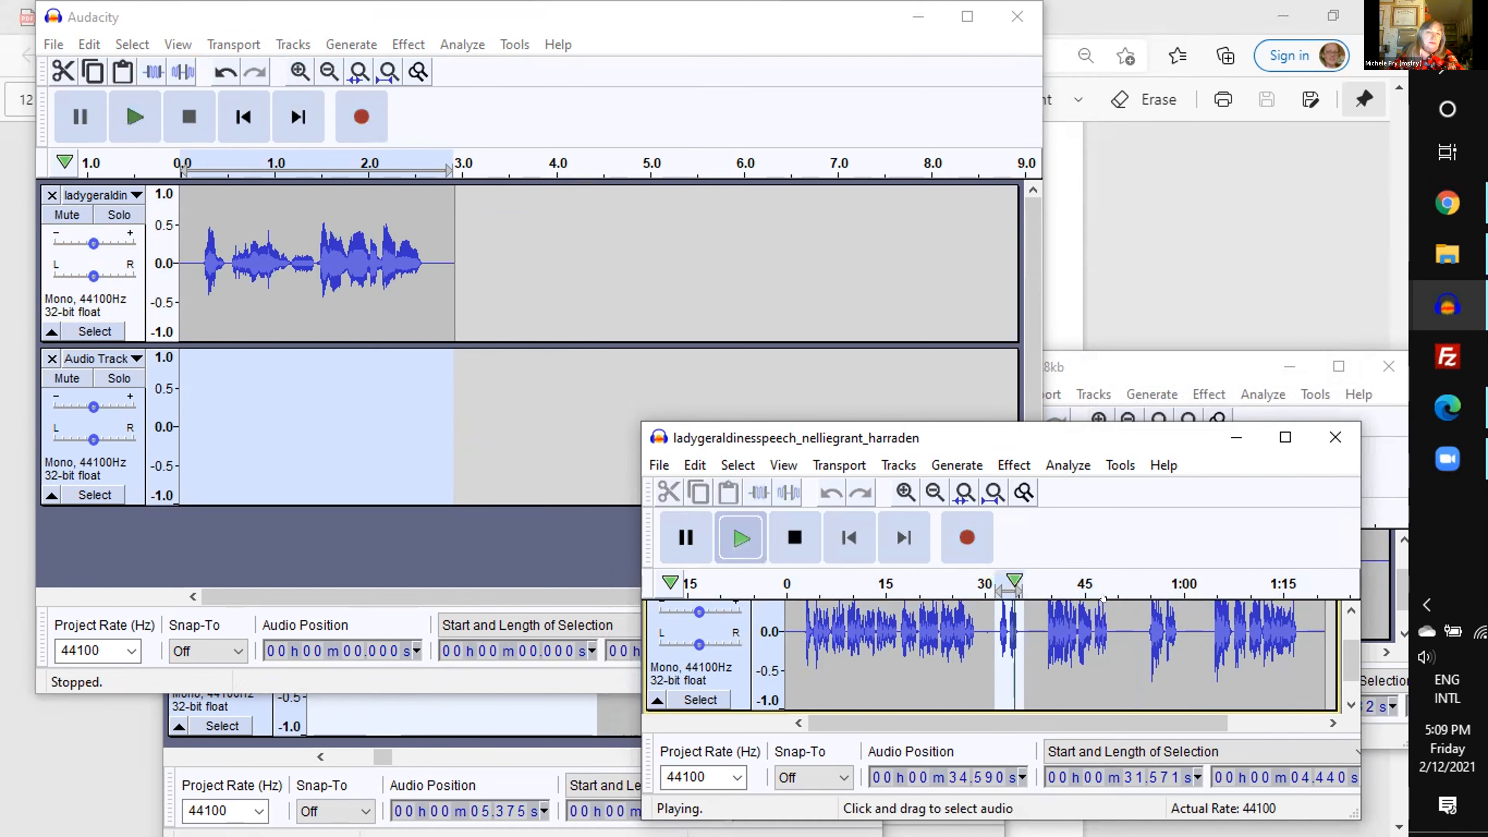
key(space)
key(Delete)
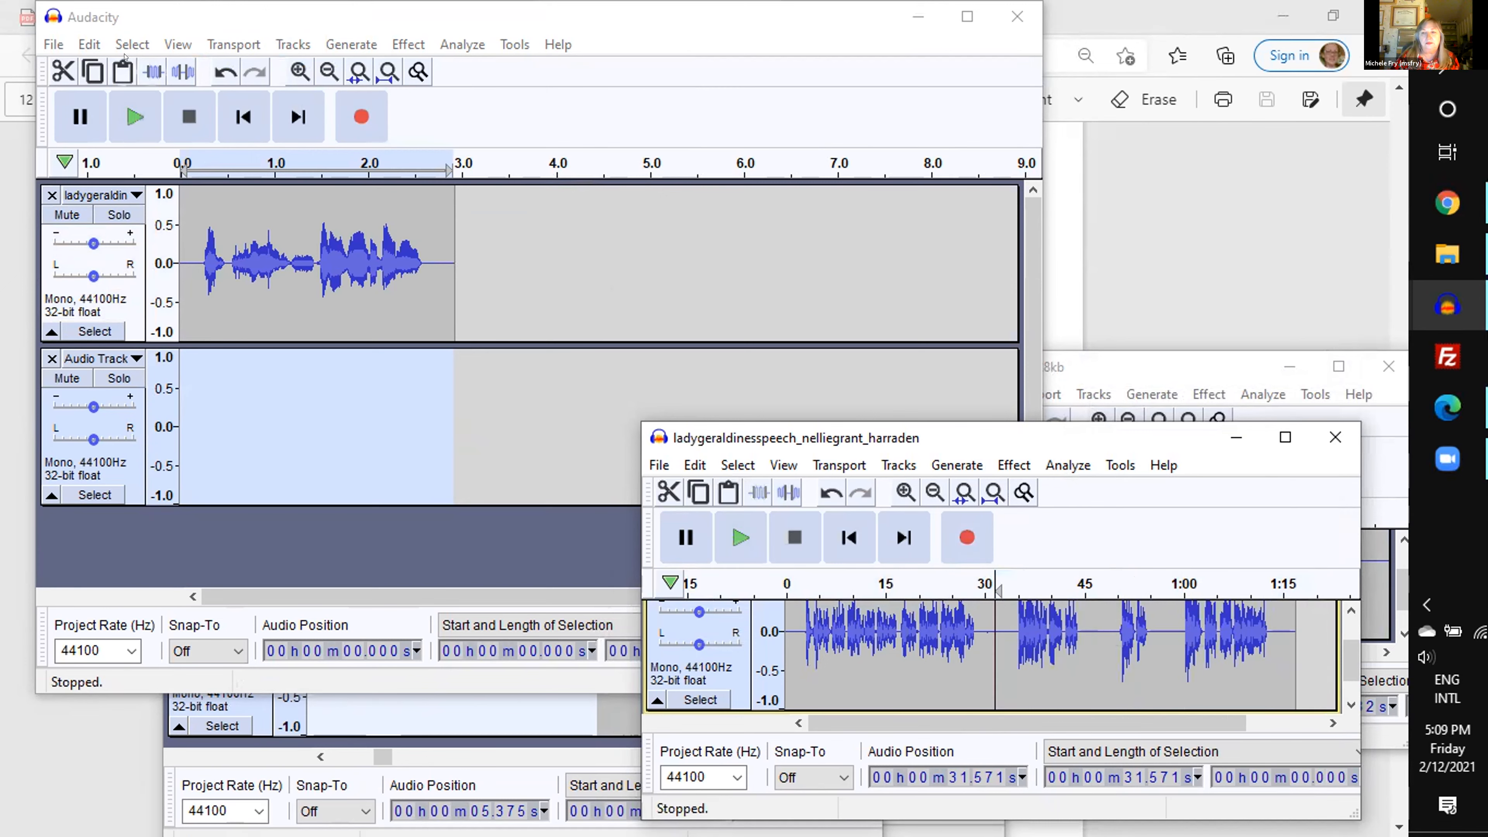
click(122, 73)
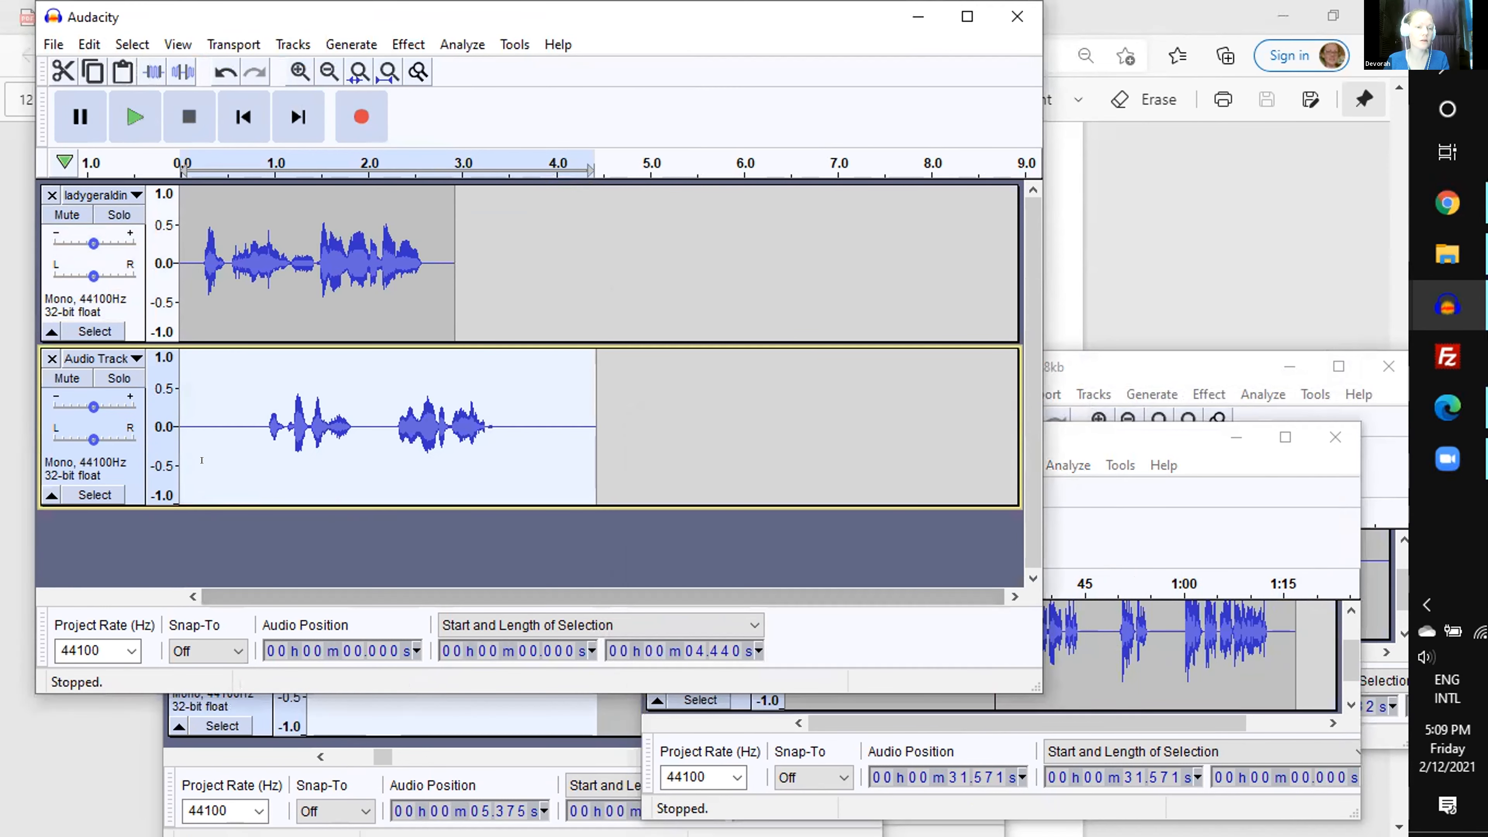
- Add a third mono track to the new project and place the cursor at its start
click(229, 440)
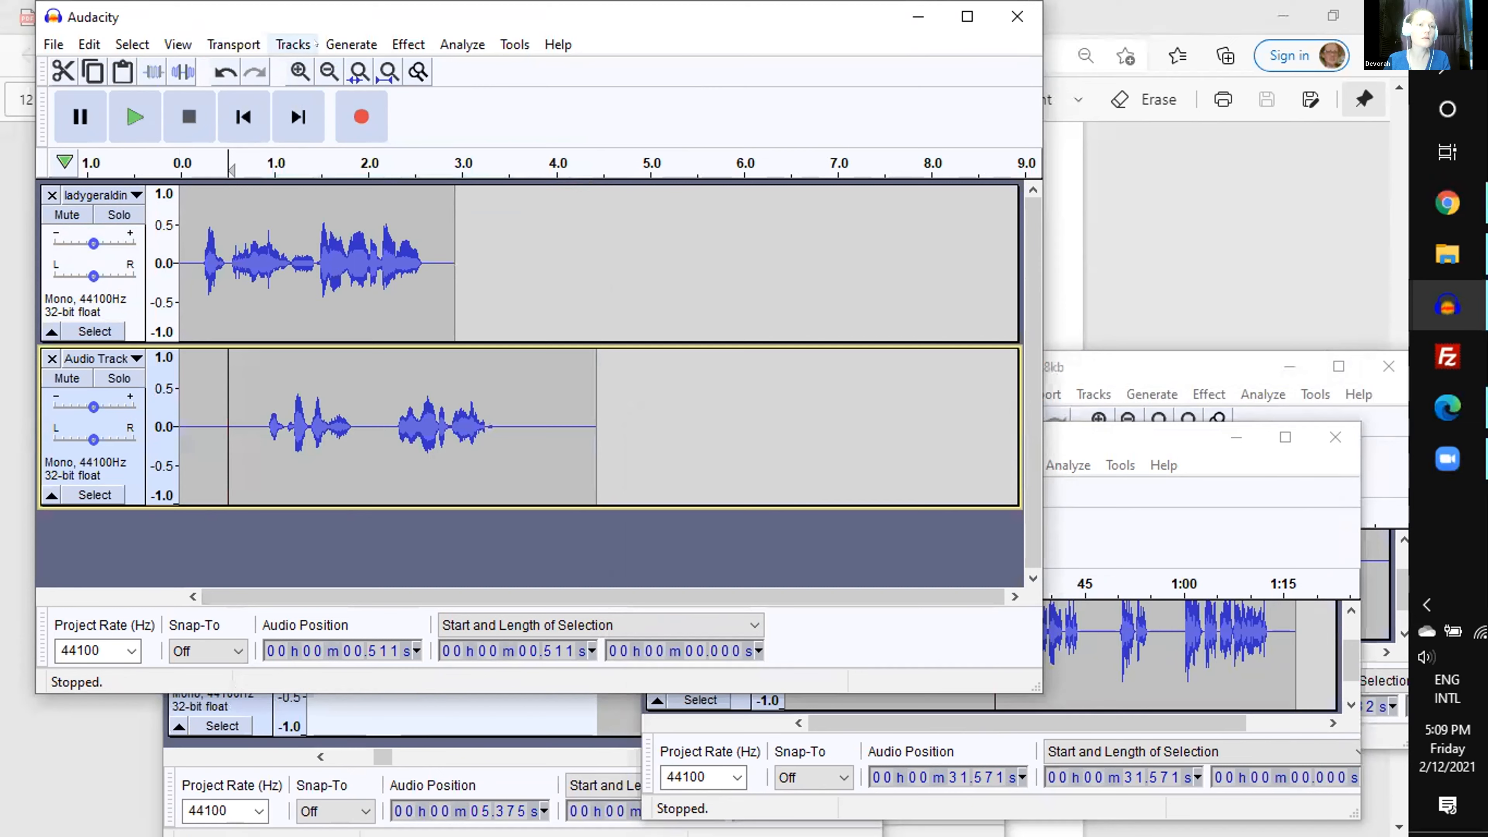
click(294, 47)
mouse_move(329, 69)
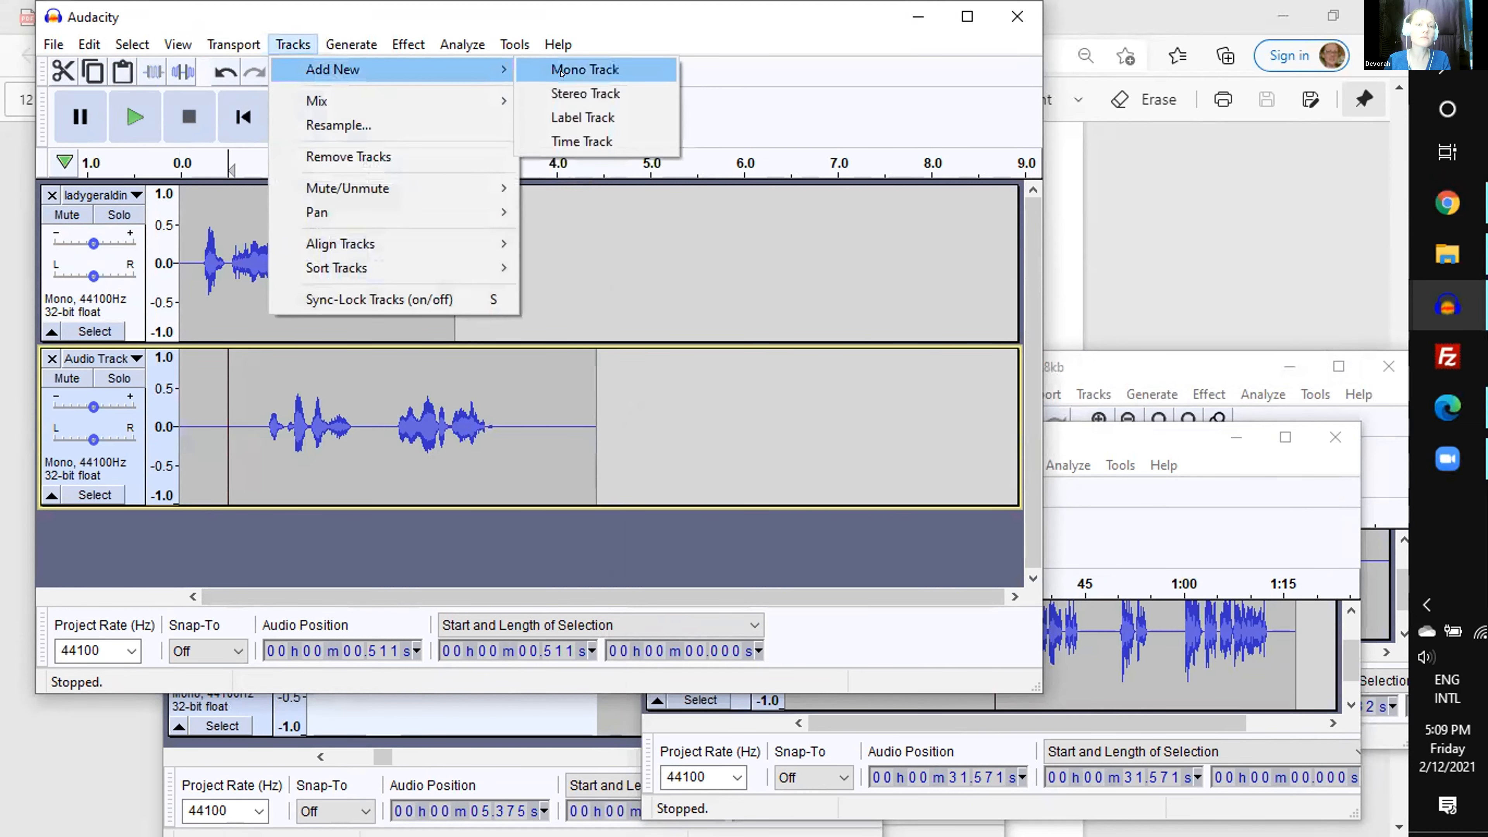
click(585, 69)
click(189, 533)
click(181, 531)
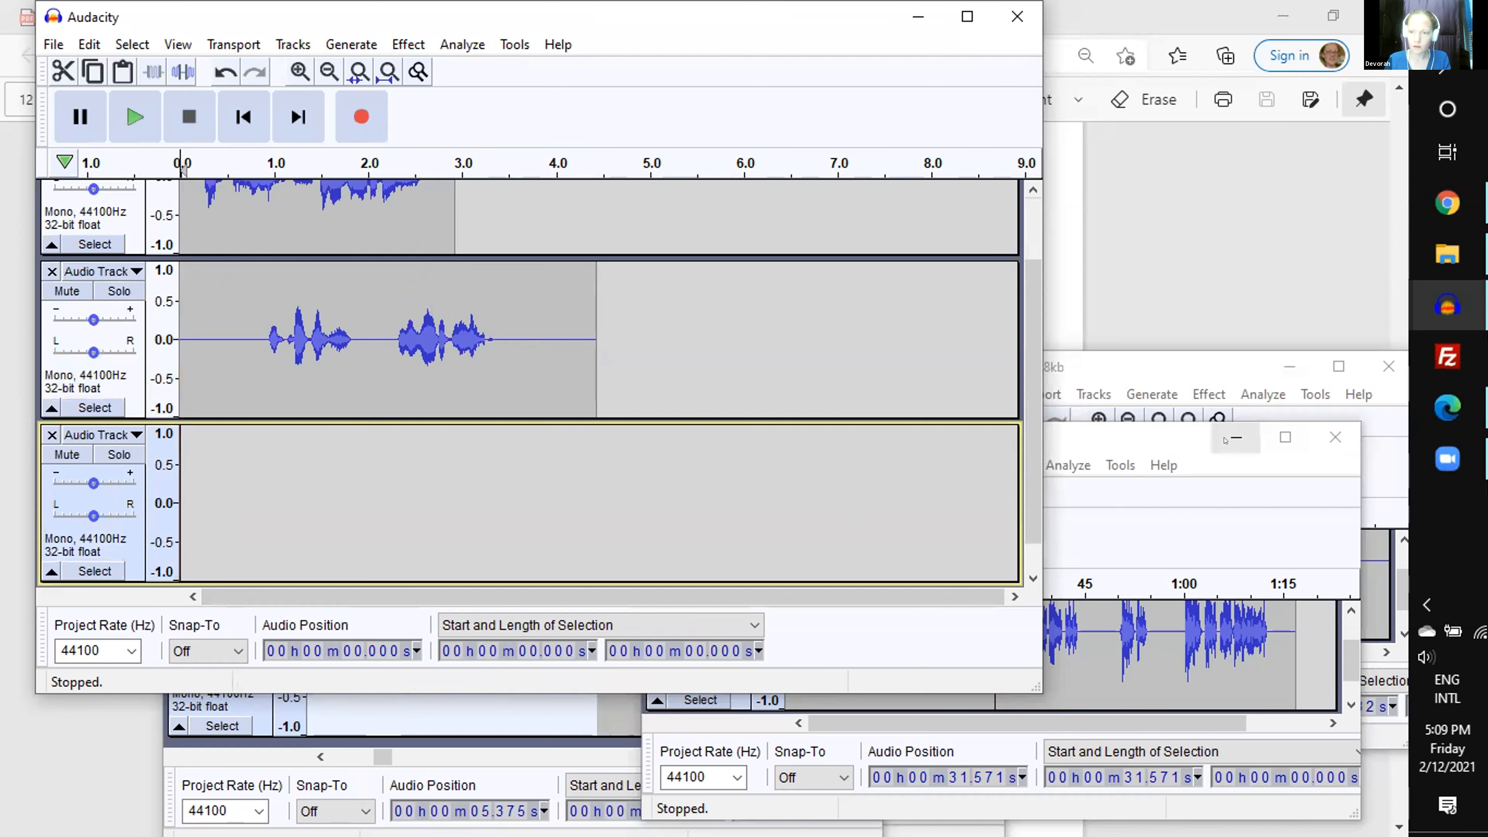
- Cut the 2.728 s line starting at 2:23.430 from the hilda_128kb recording and paste it into the new project's third track
click(1236, 437)
click(1152, 369)
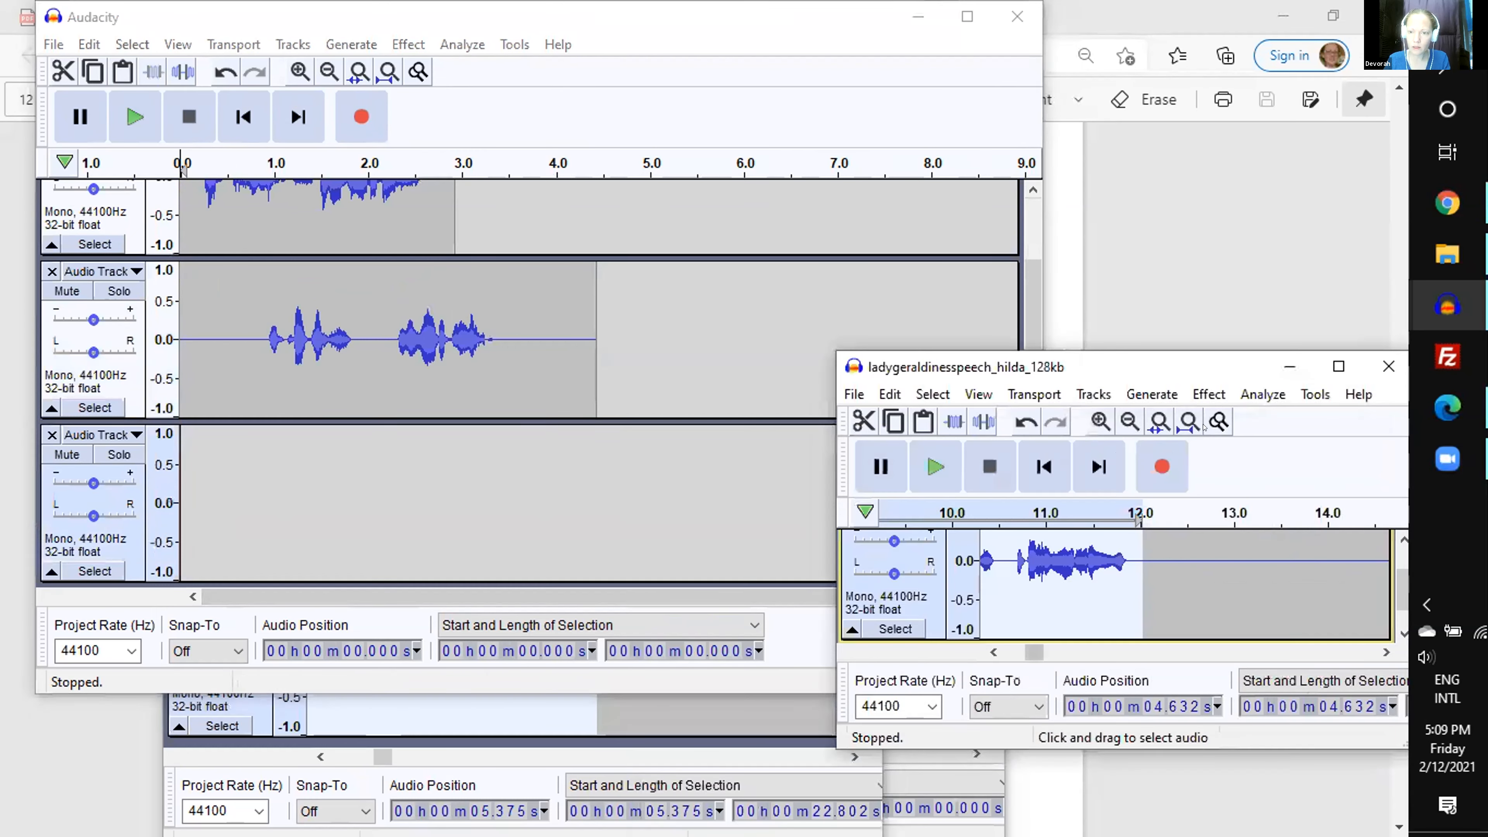
click(1316, 563)
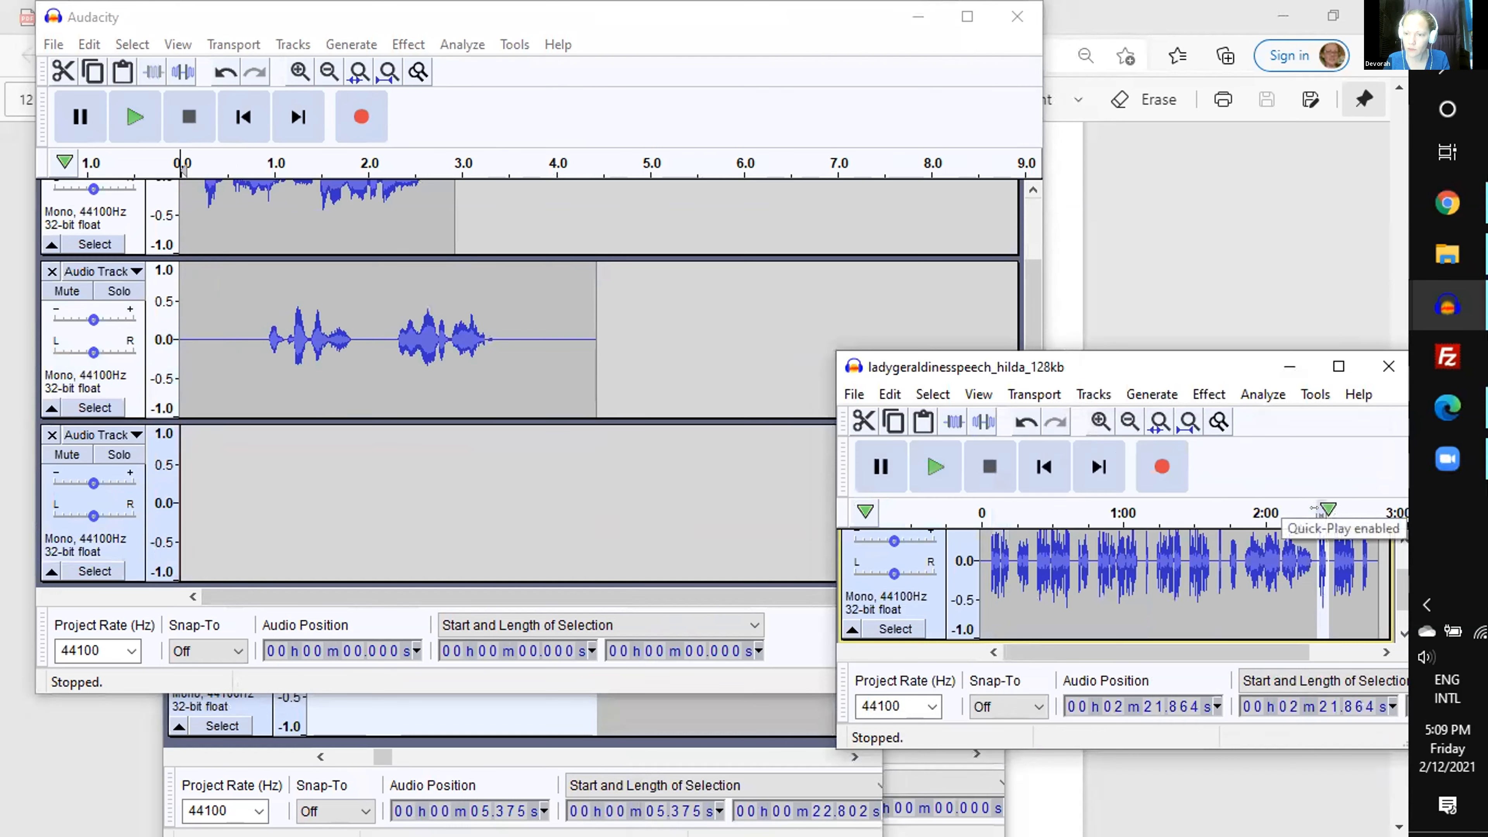
key(space)
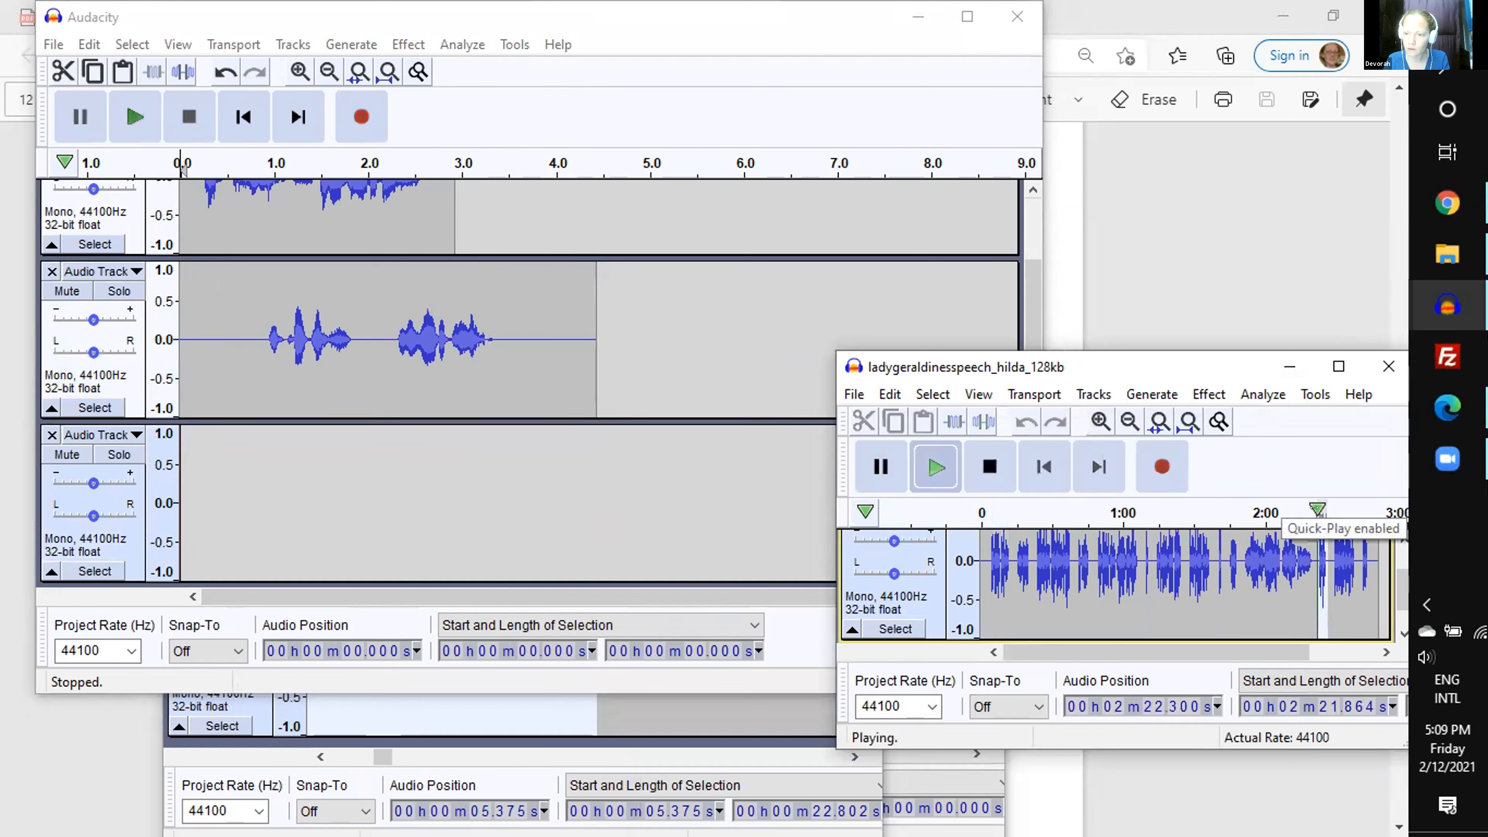
key(ctrl+2)
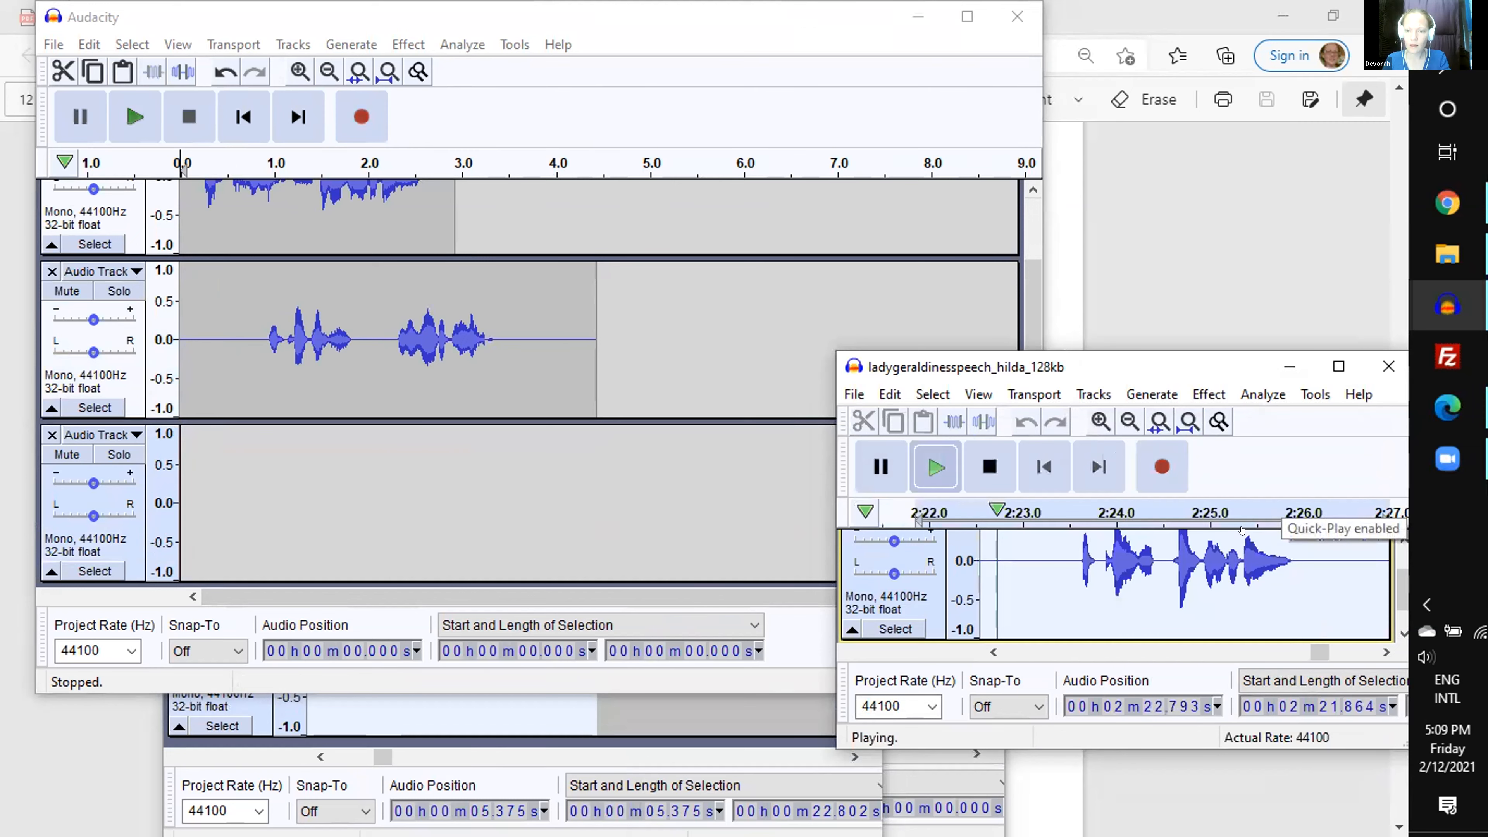
key(space)
drag(1309, 586, 1063, 587)
key(ctrl+x)
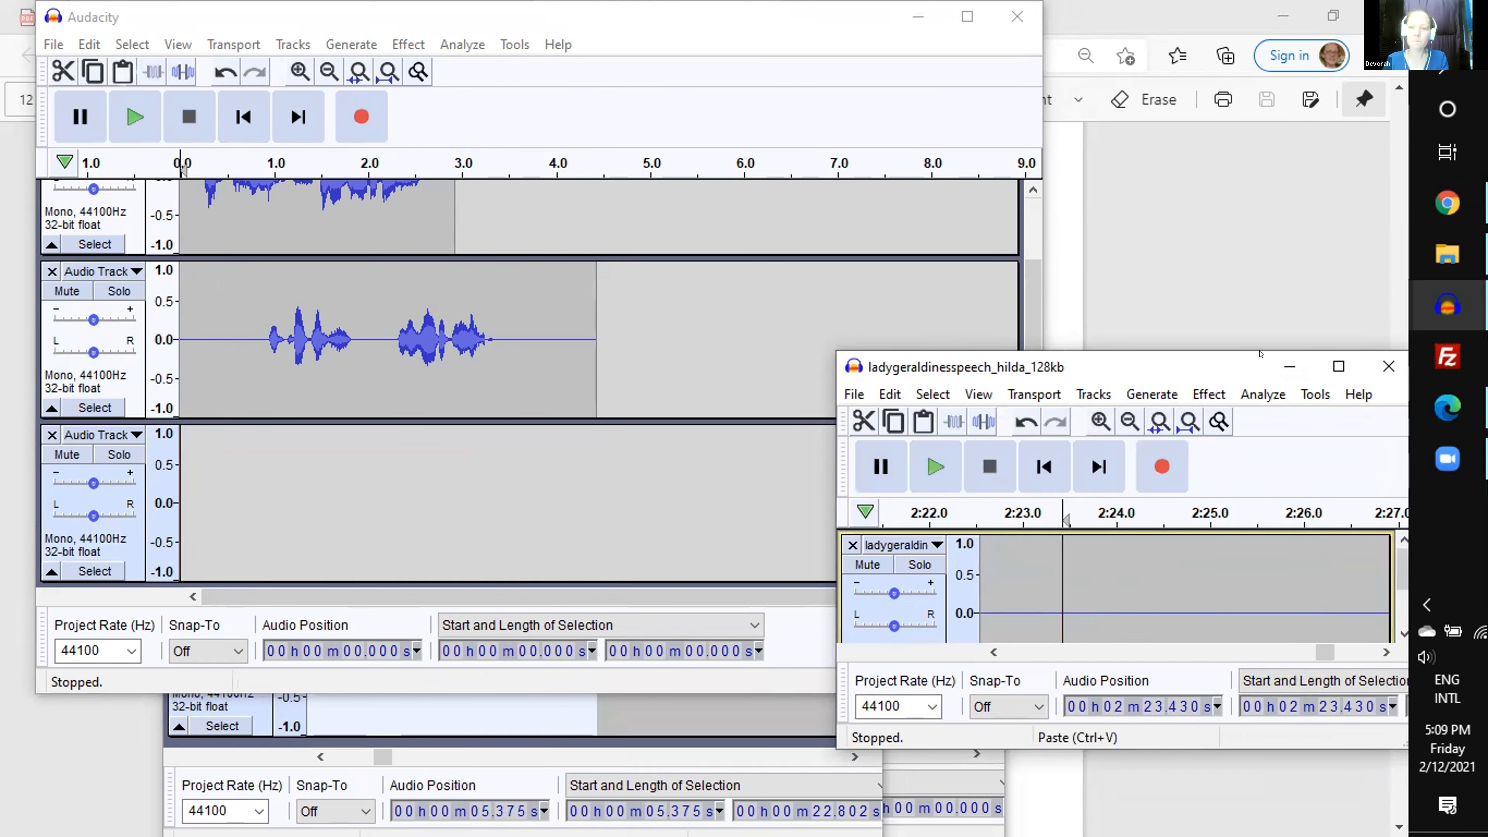
key(alt+Tab)
key(ctrl+v)
click(1289, 366)
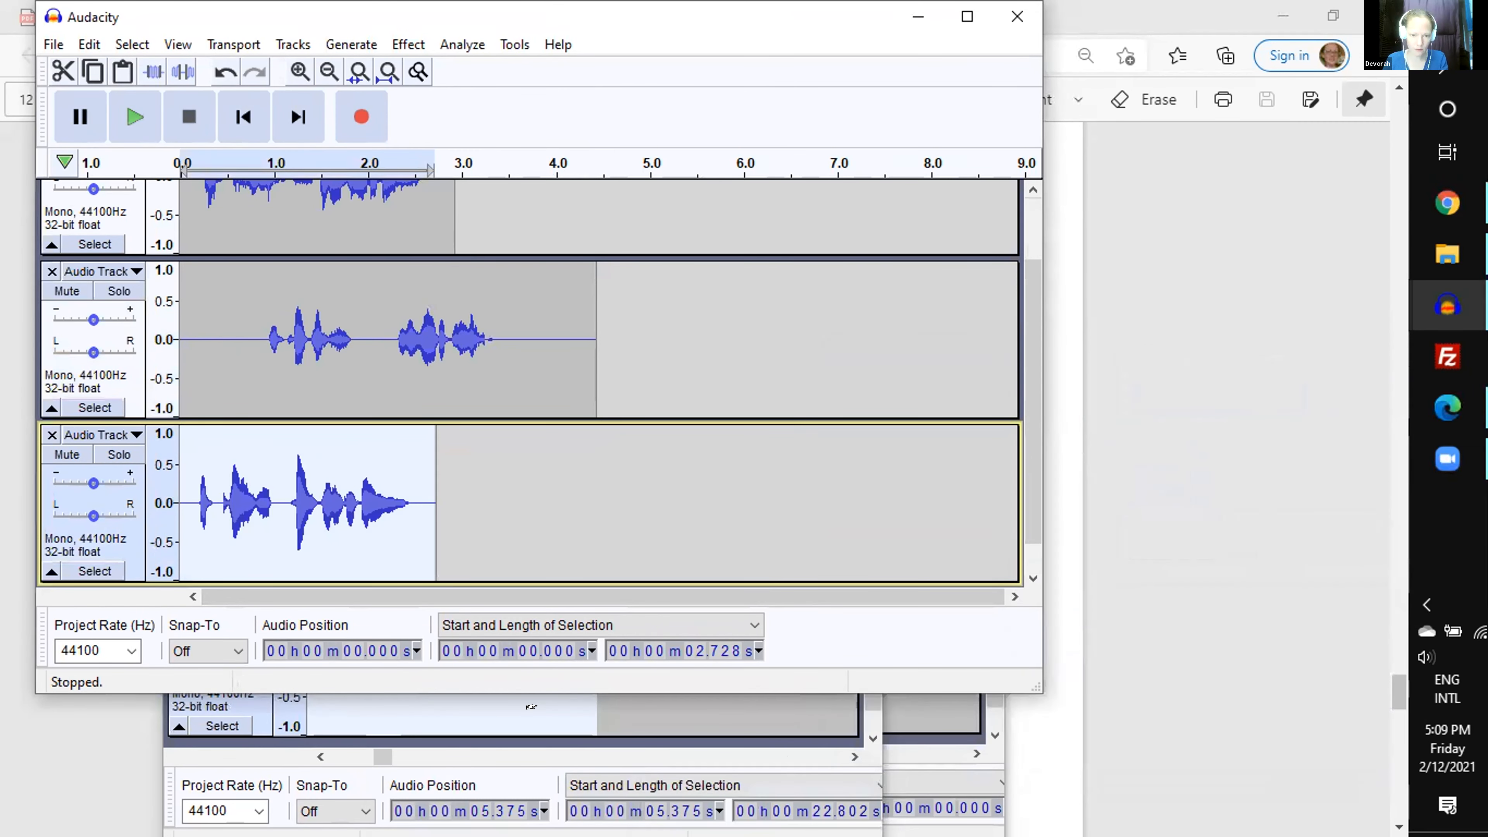
click(531, 707)
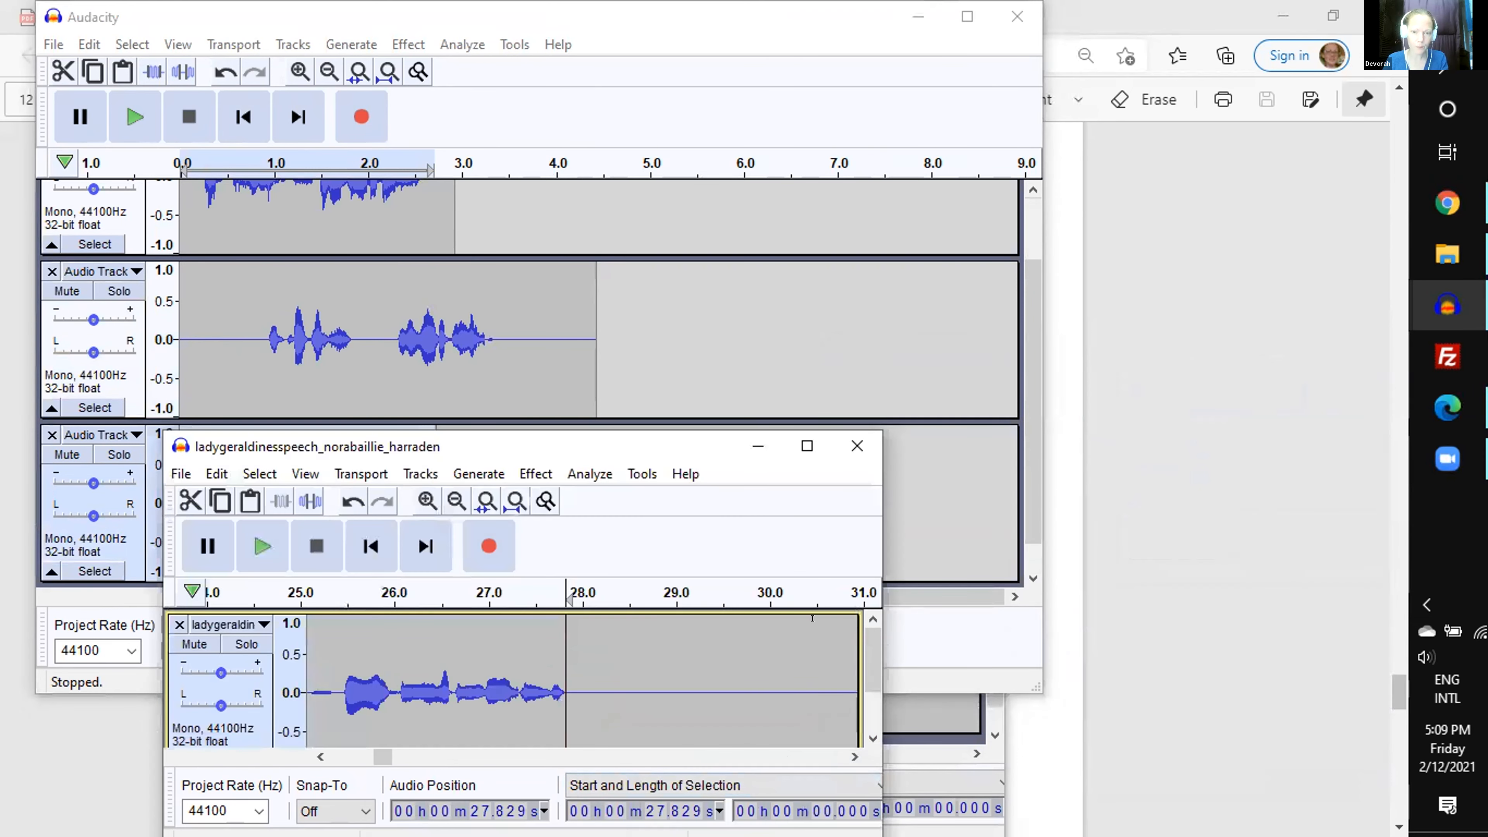
key(ctrl+f)
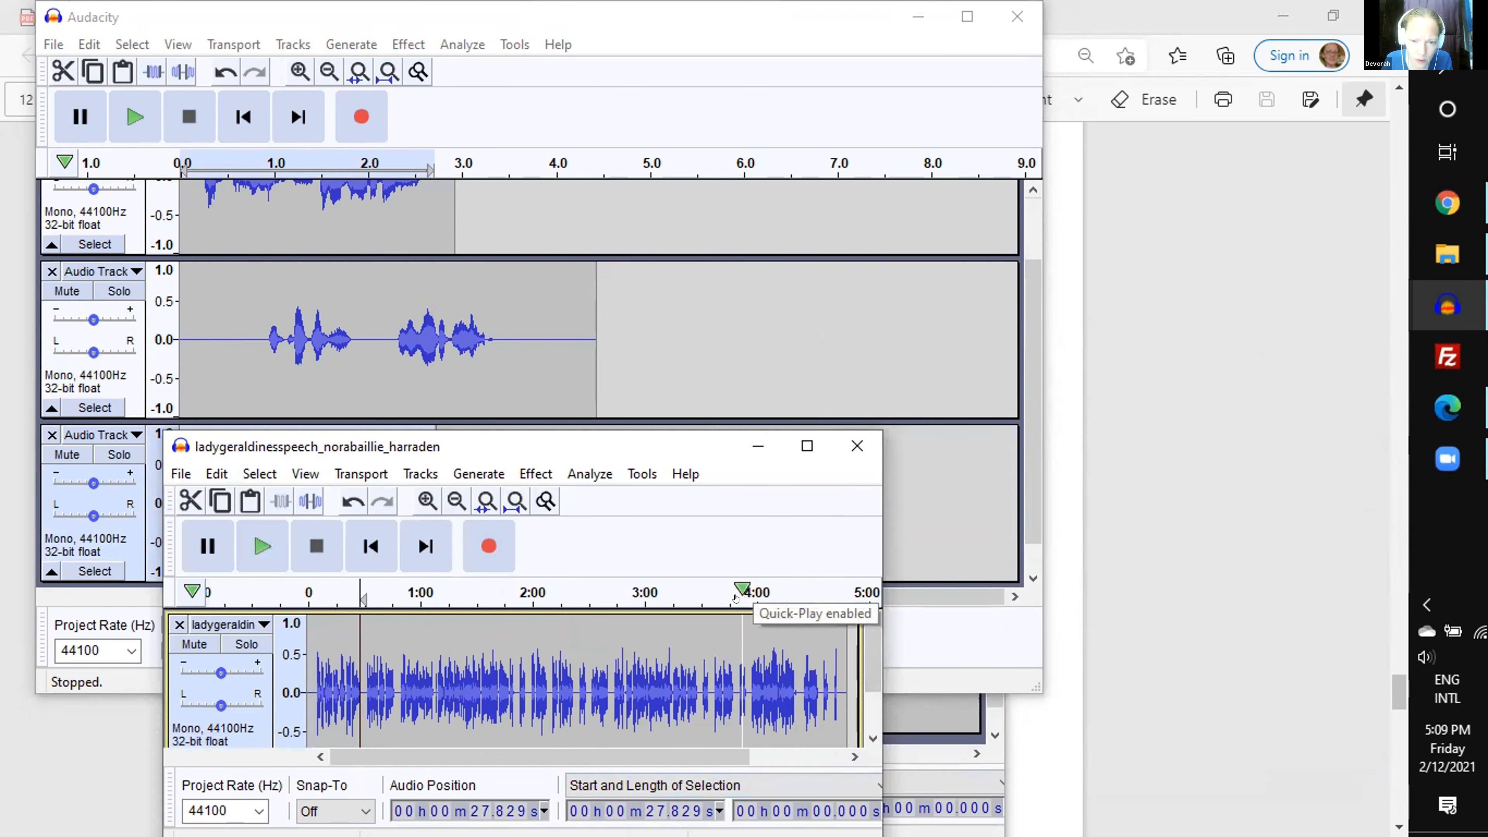
click(736, 595)
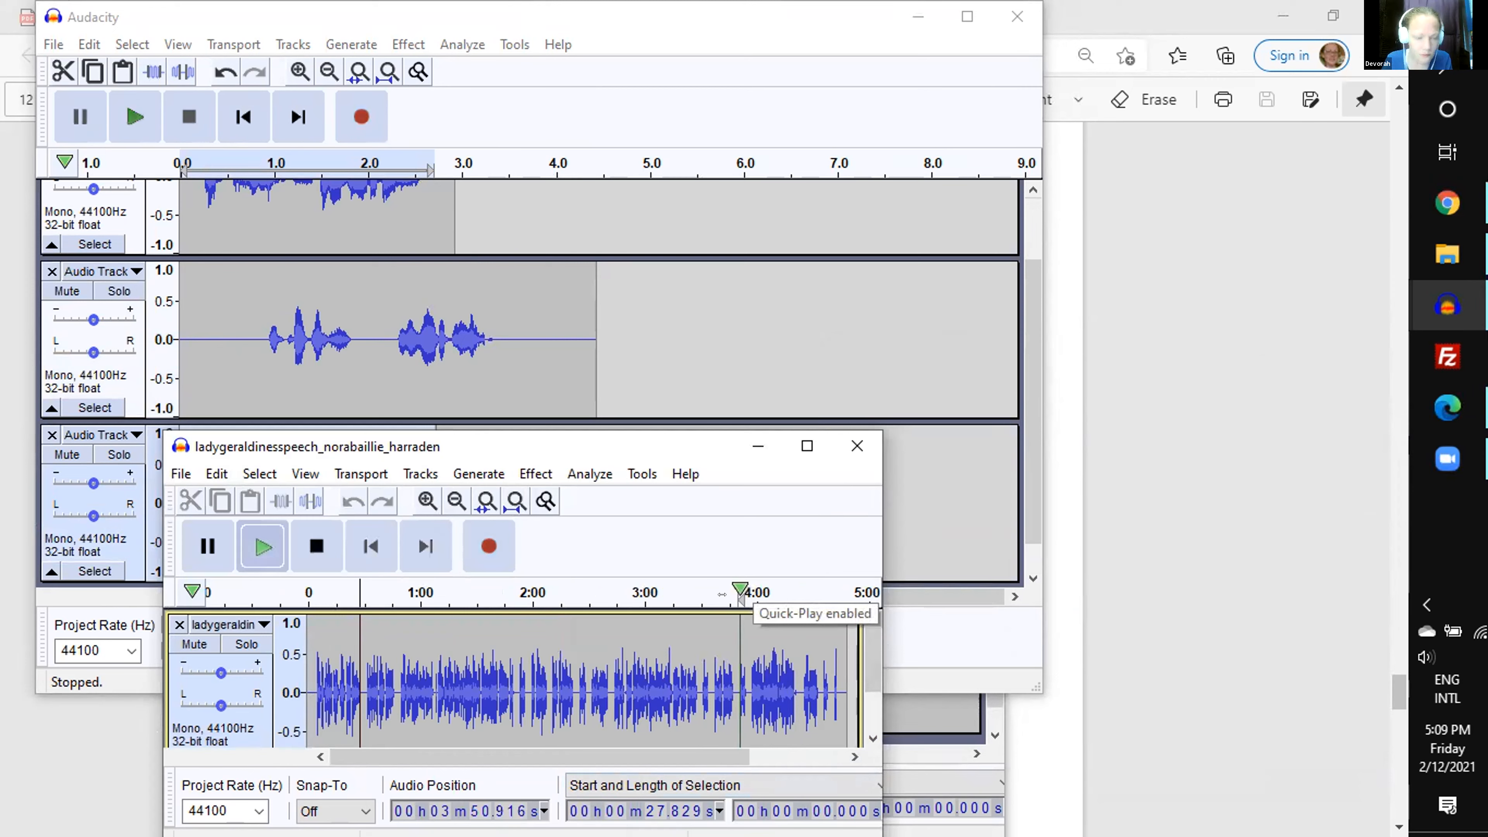
key(ctrl+2)
key(space)
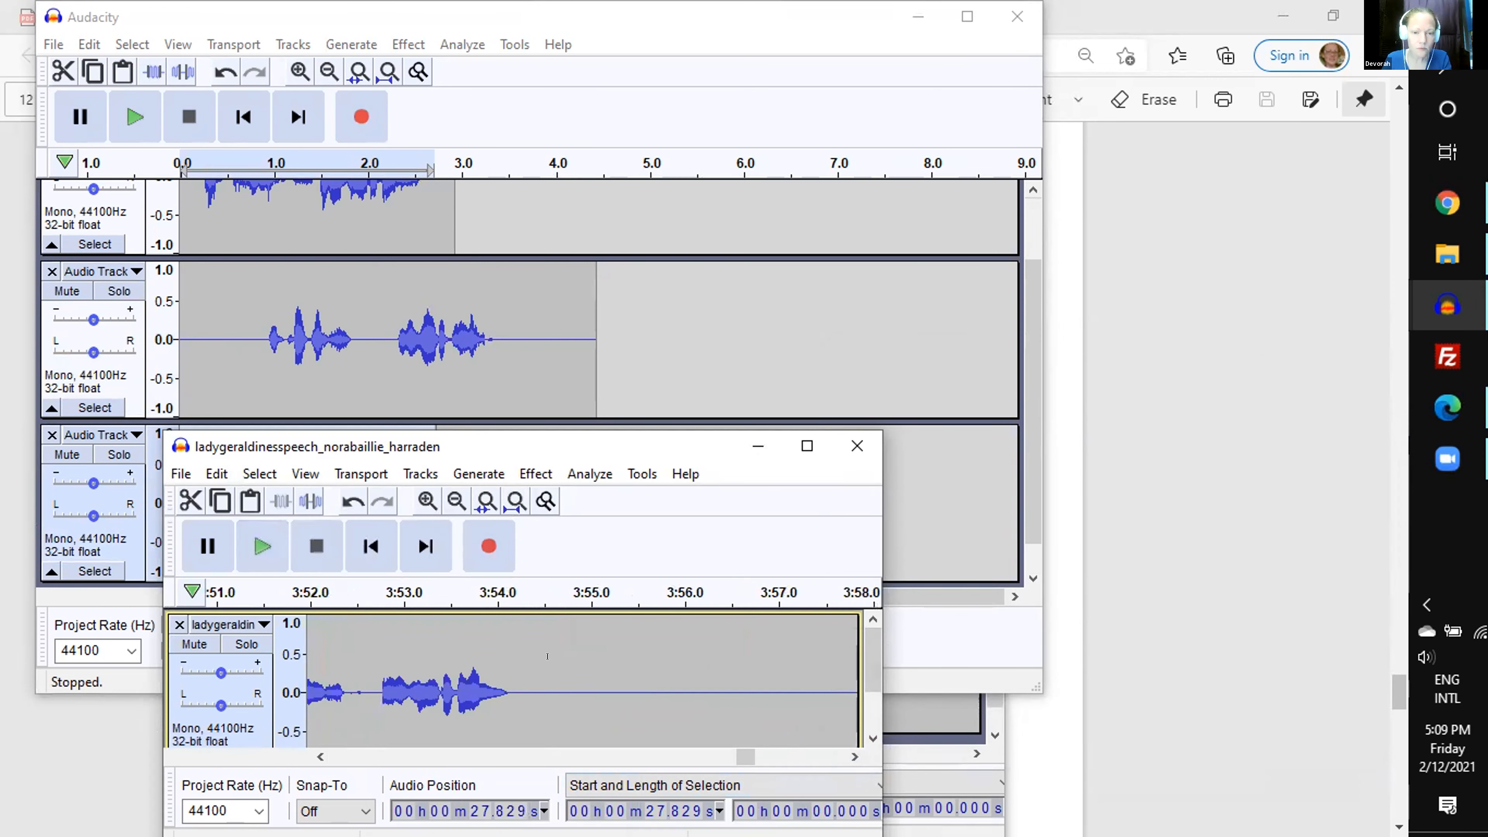
drag(561, 673, 439, 672)
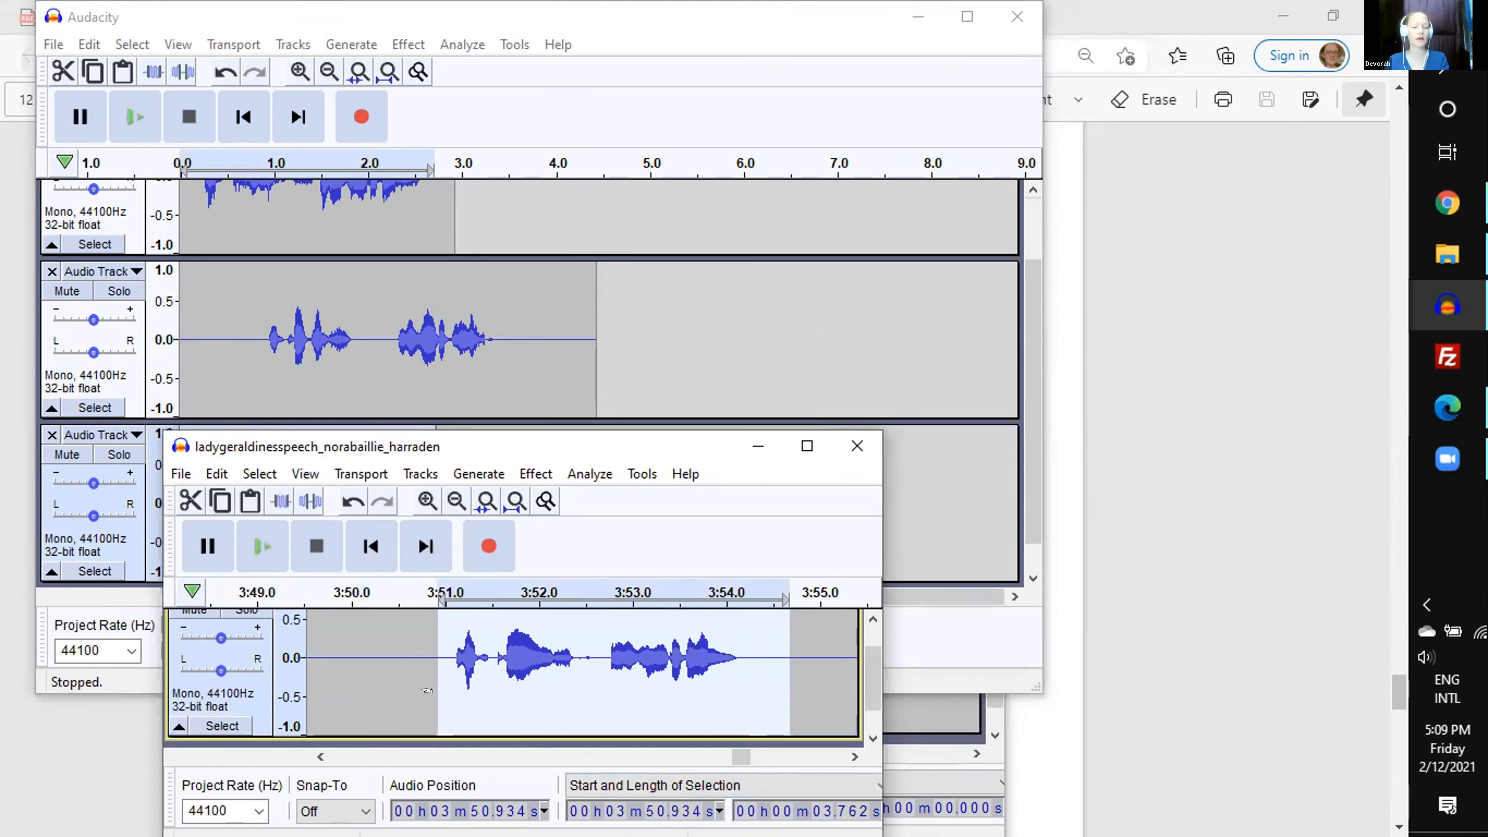
key(ctrl+x)
- Add a fourth mono track to the new project and paste the cut norabaillie line at its start
click(770, 271)
scroll(771, 270, down, 1)
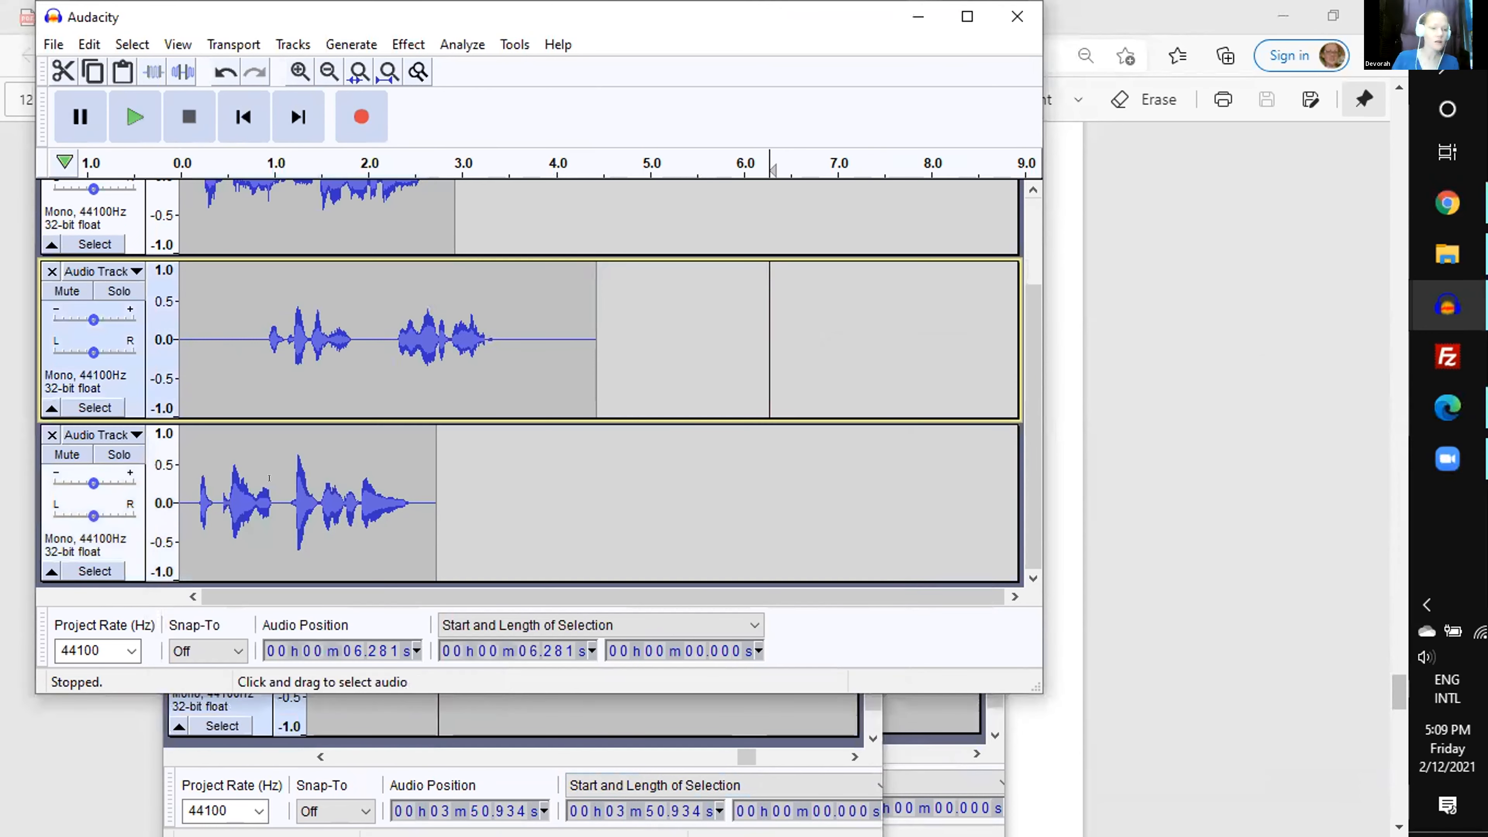
click(291, 44)
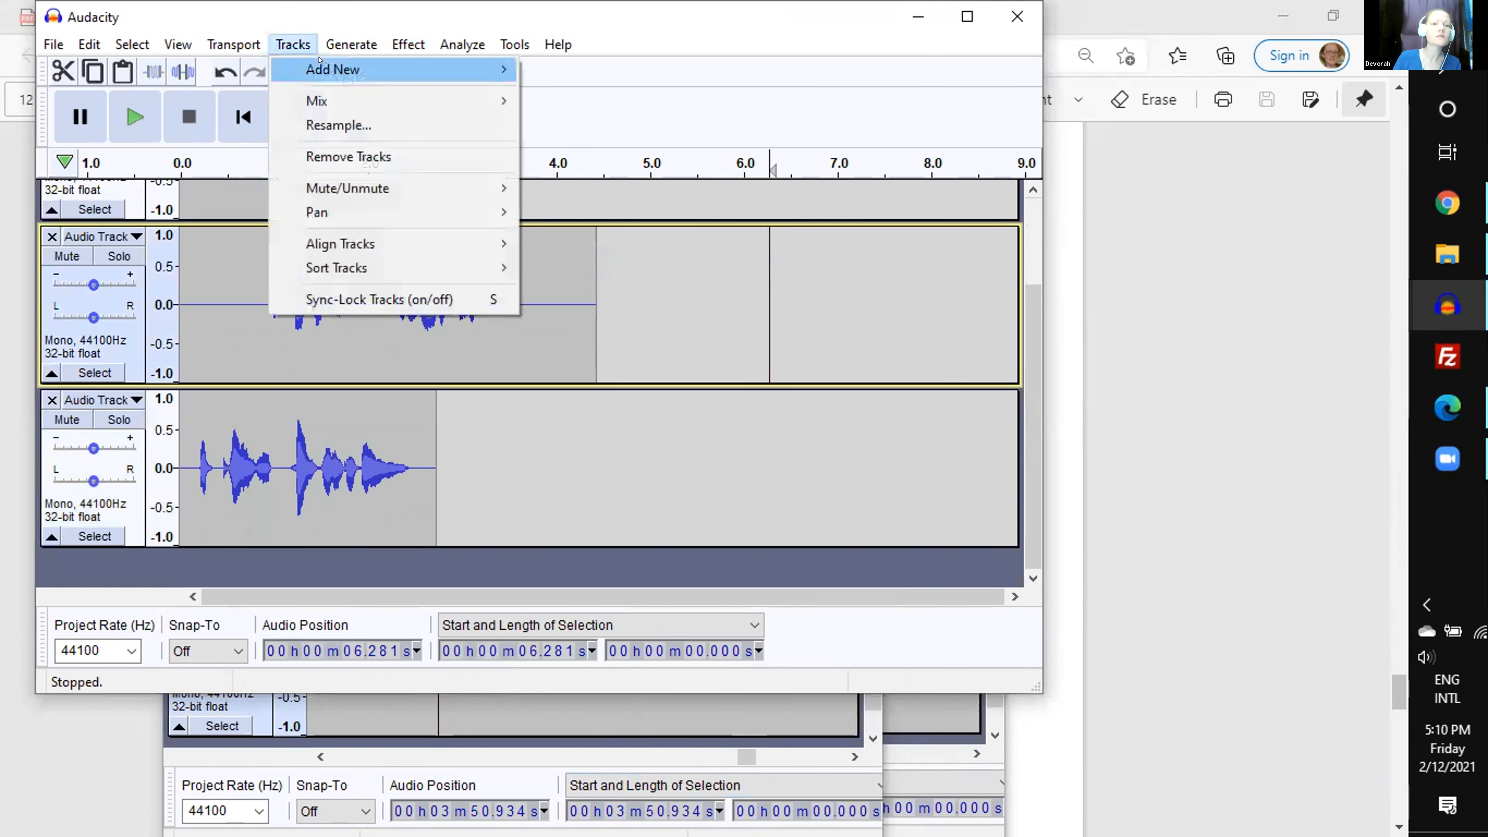
mouse_move(320, 64)
click(585, 69)
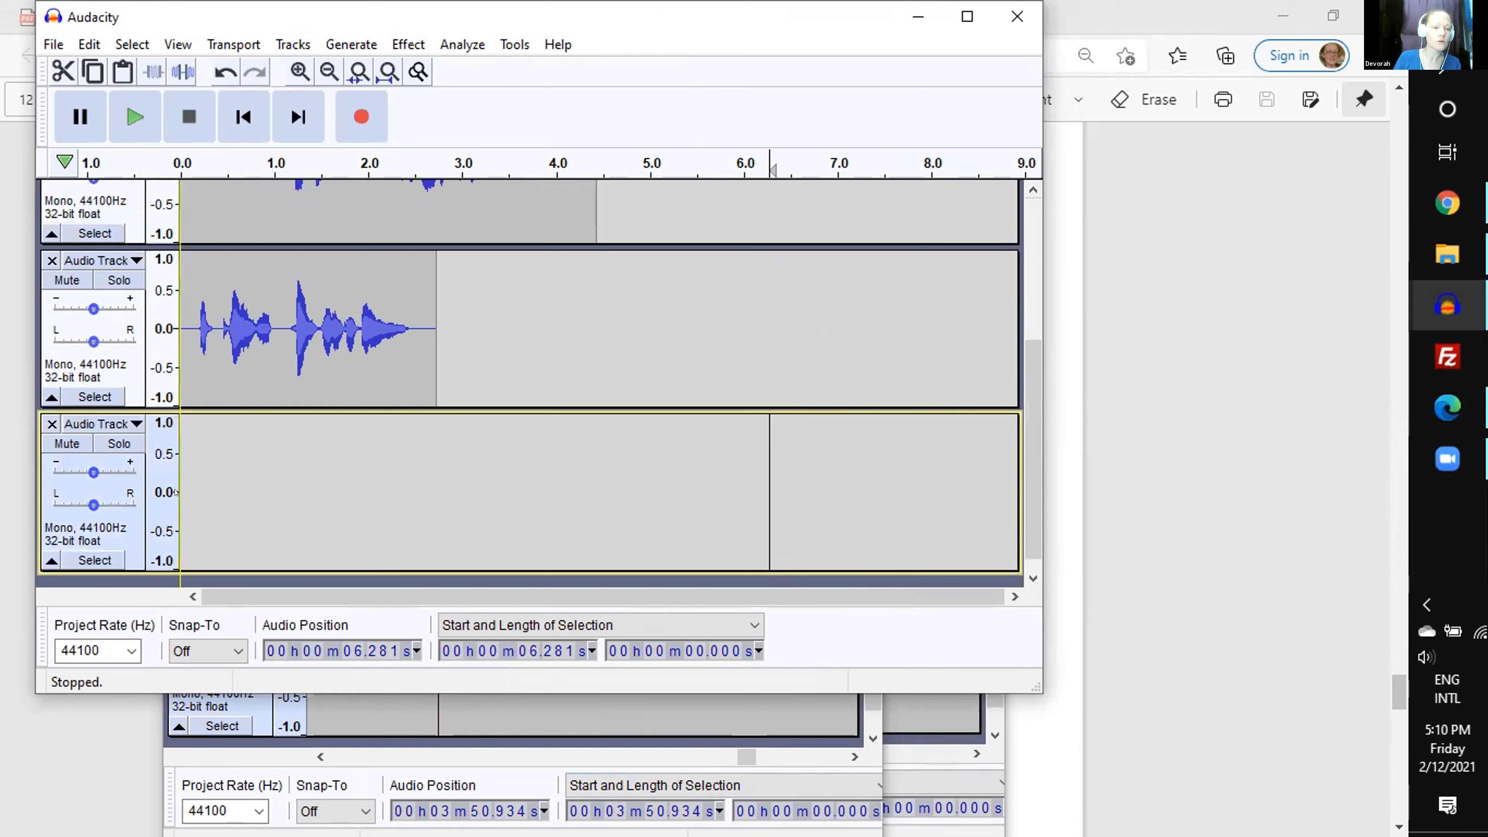
click(181, 493)
key(ctrl+v)
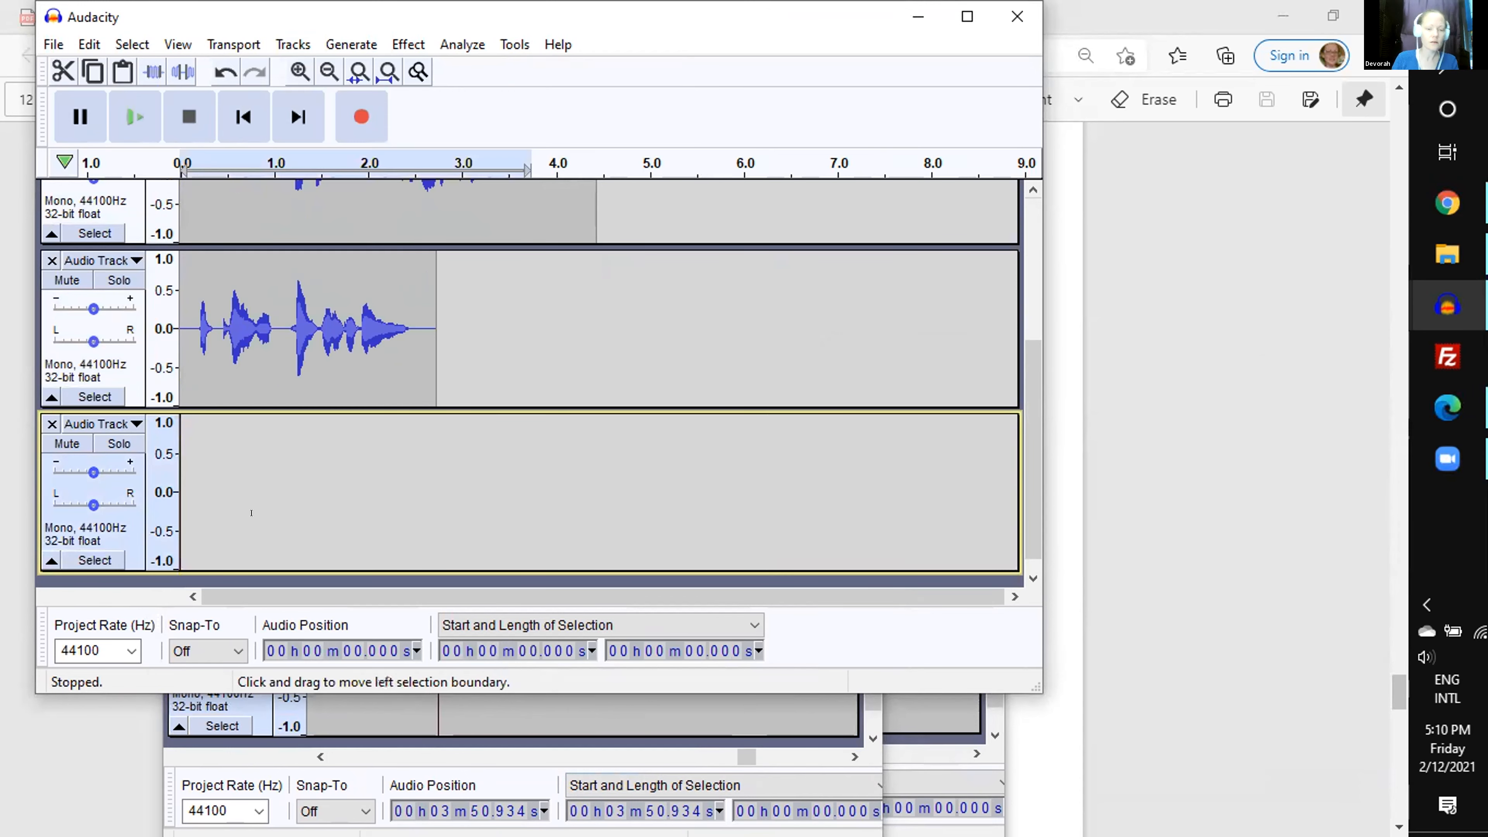
- Reduce the height of all four tracks and enlarge the project window so the clips can be compared together
scroll(703, 374, up, 3)
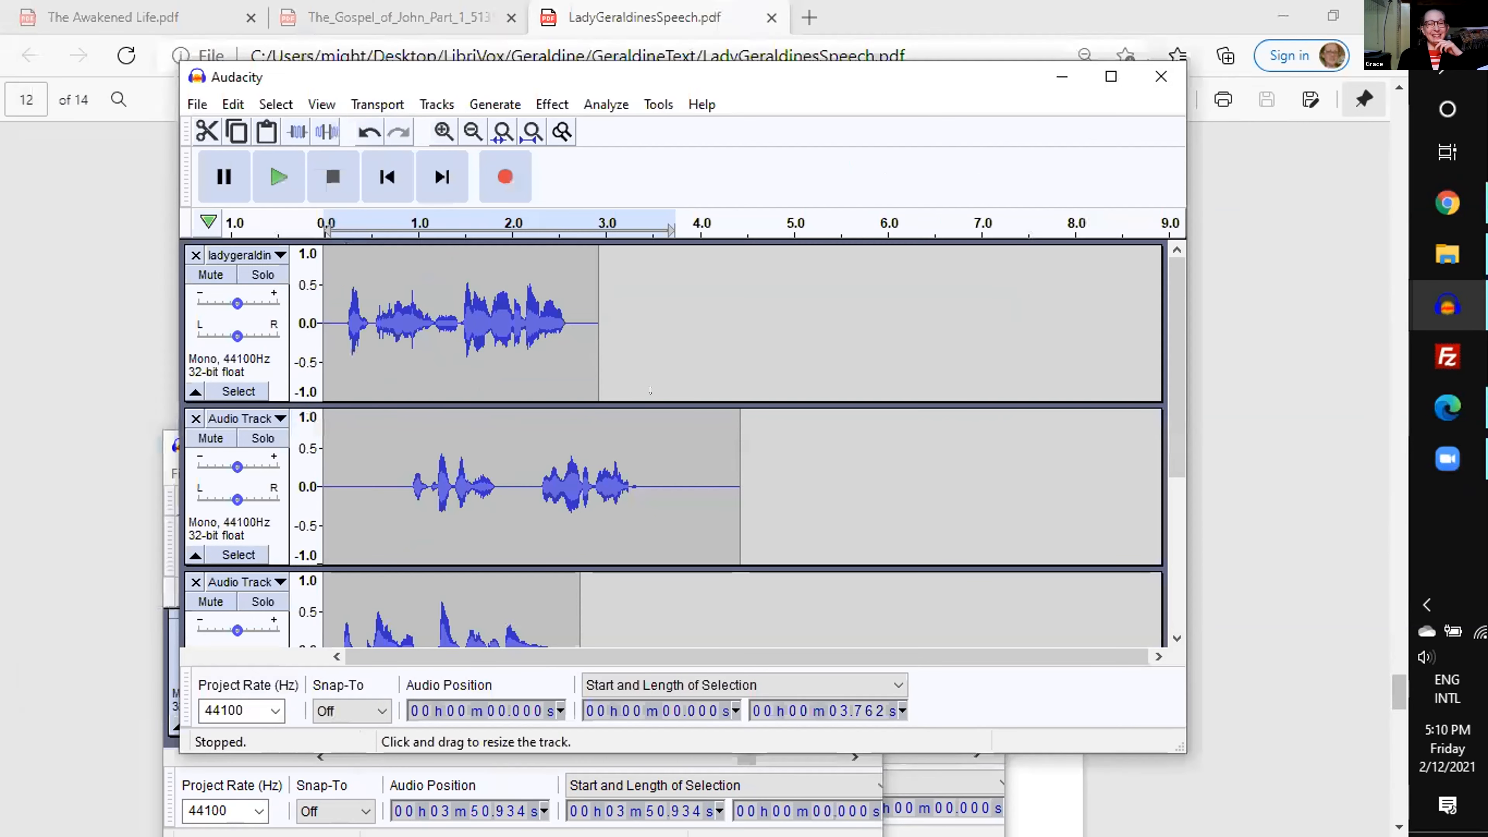
drag(651, 401, 648, 352)
drag(634, 531, 631, 467)
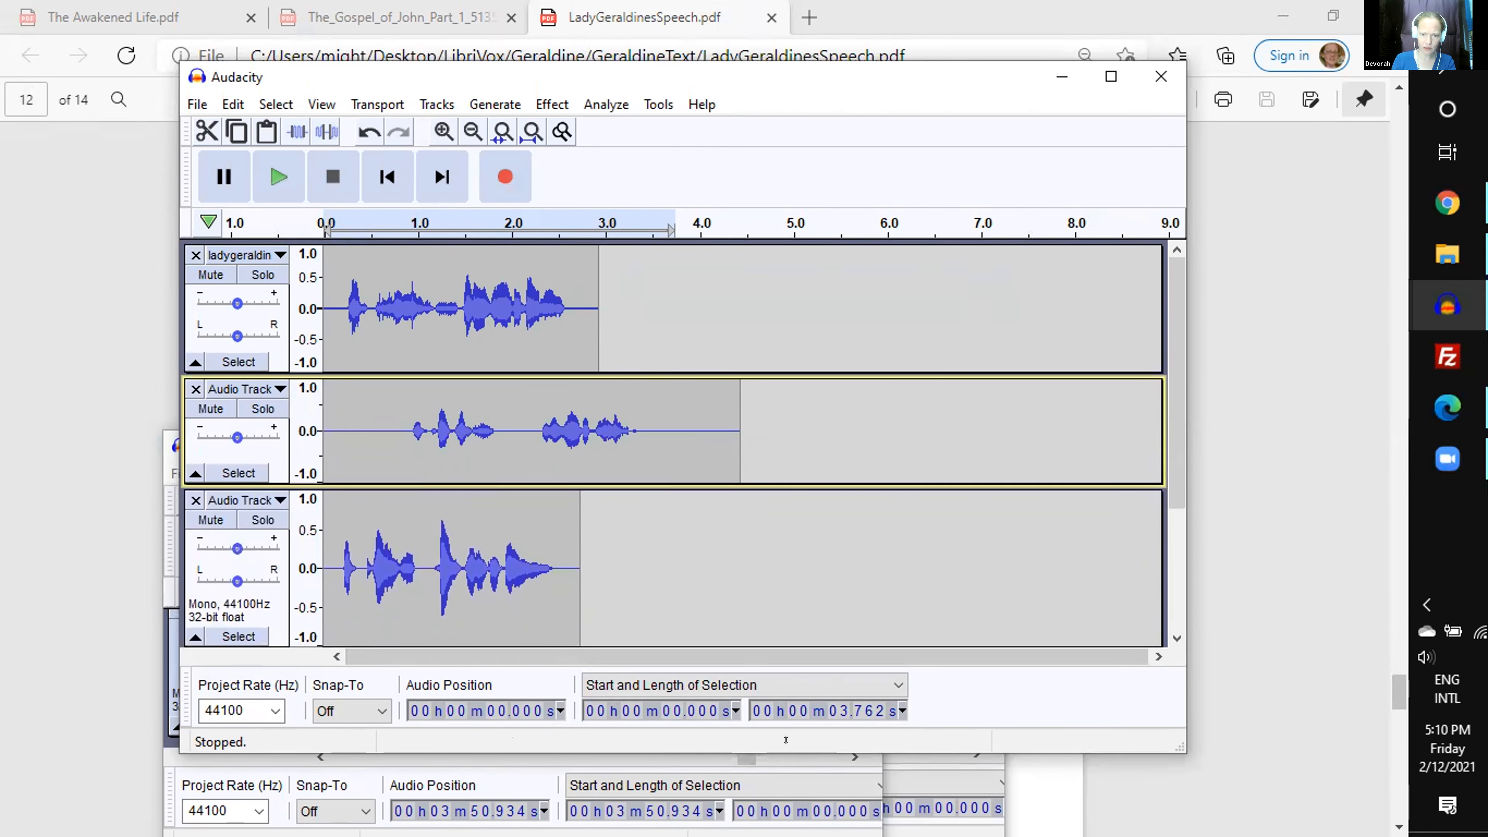
drag(608, 644, 609, 580)
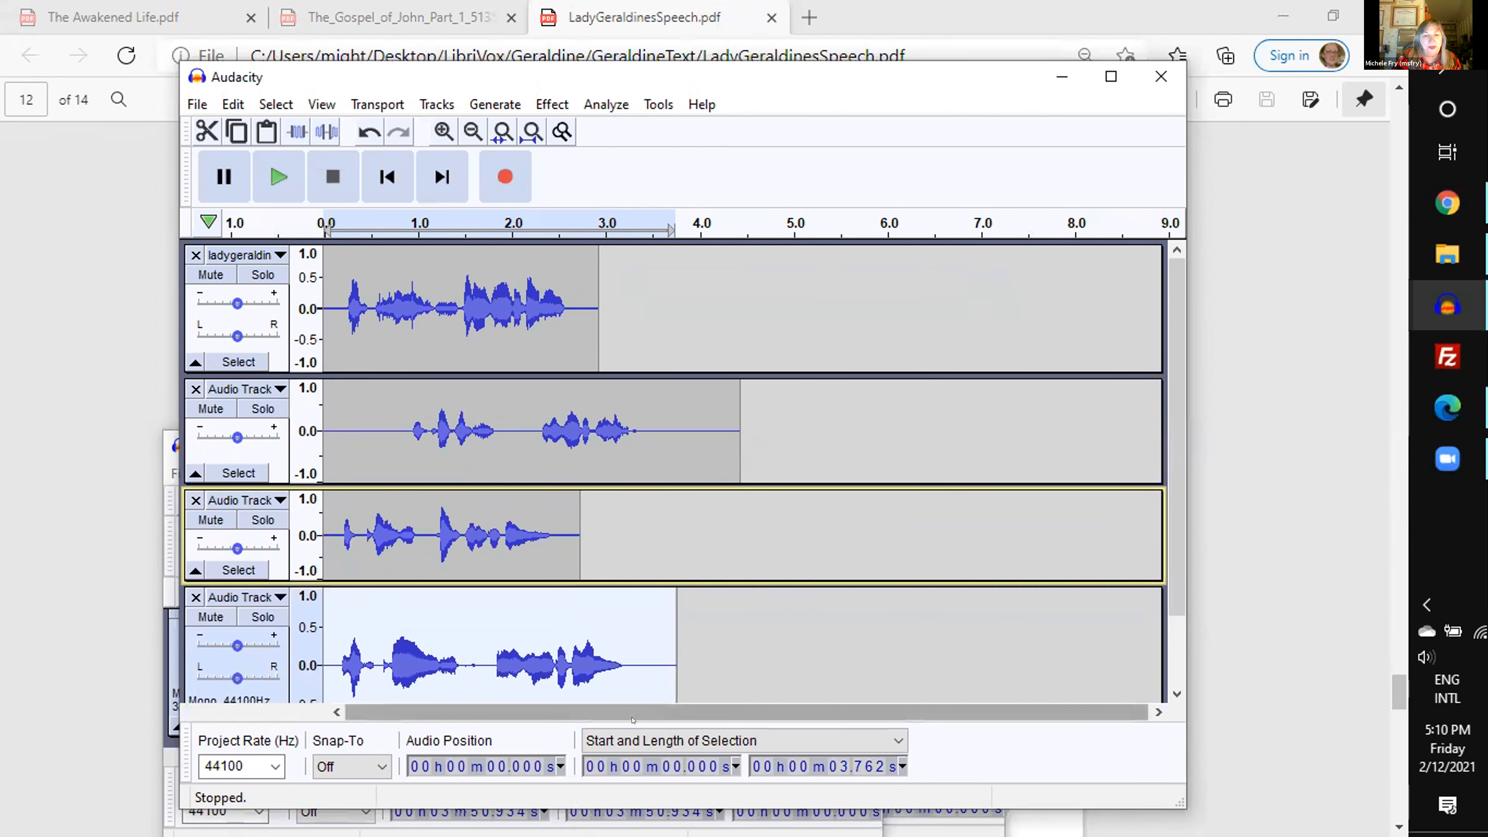
click(1175, 692)
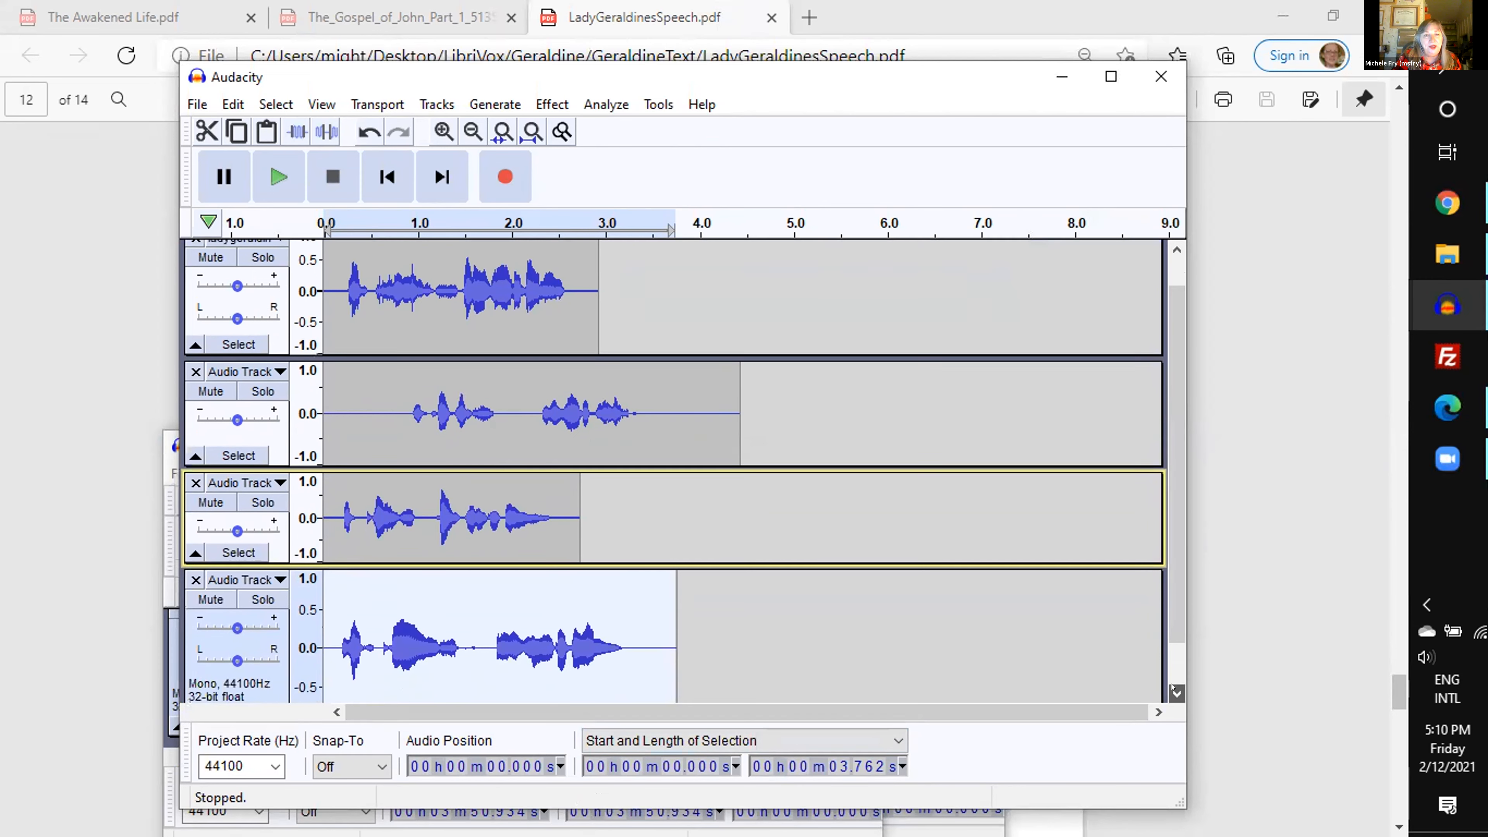
click(1175, 691)
drag(371, 674, 371, 602)
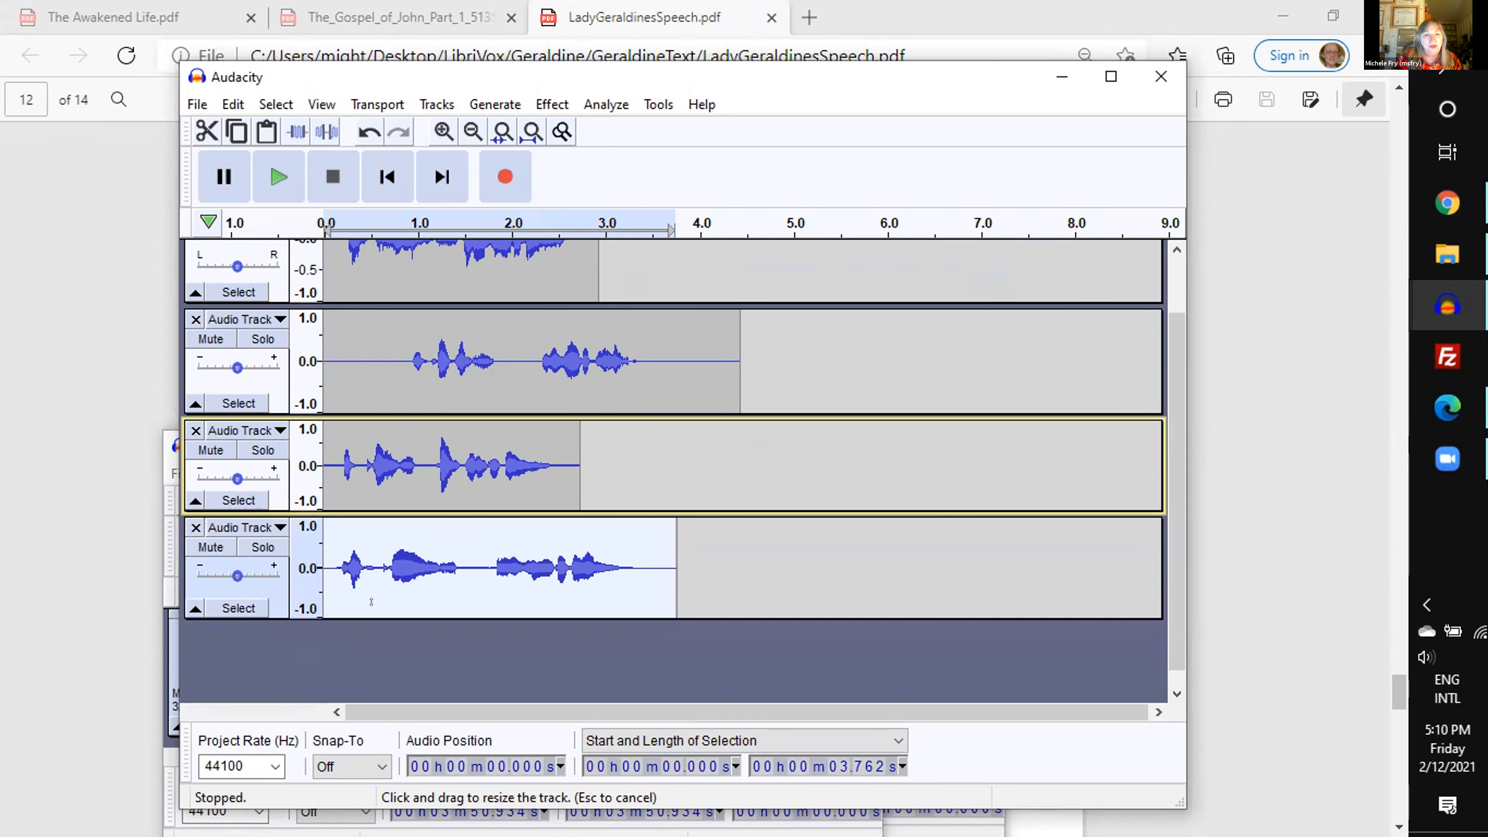
- Delete the first 0.685 s of silence from the second track and play the combined tracks from the start
drag(386, 399, 315, 410)
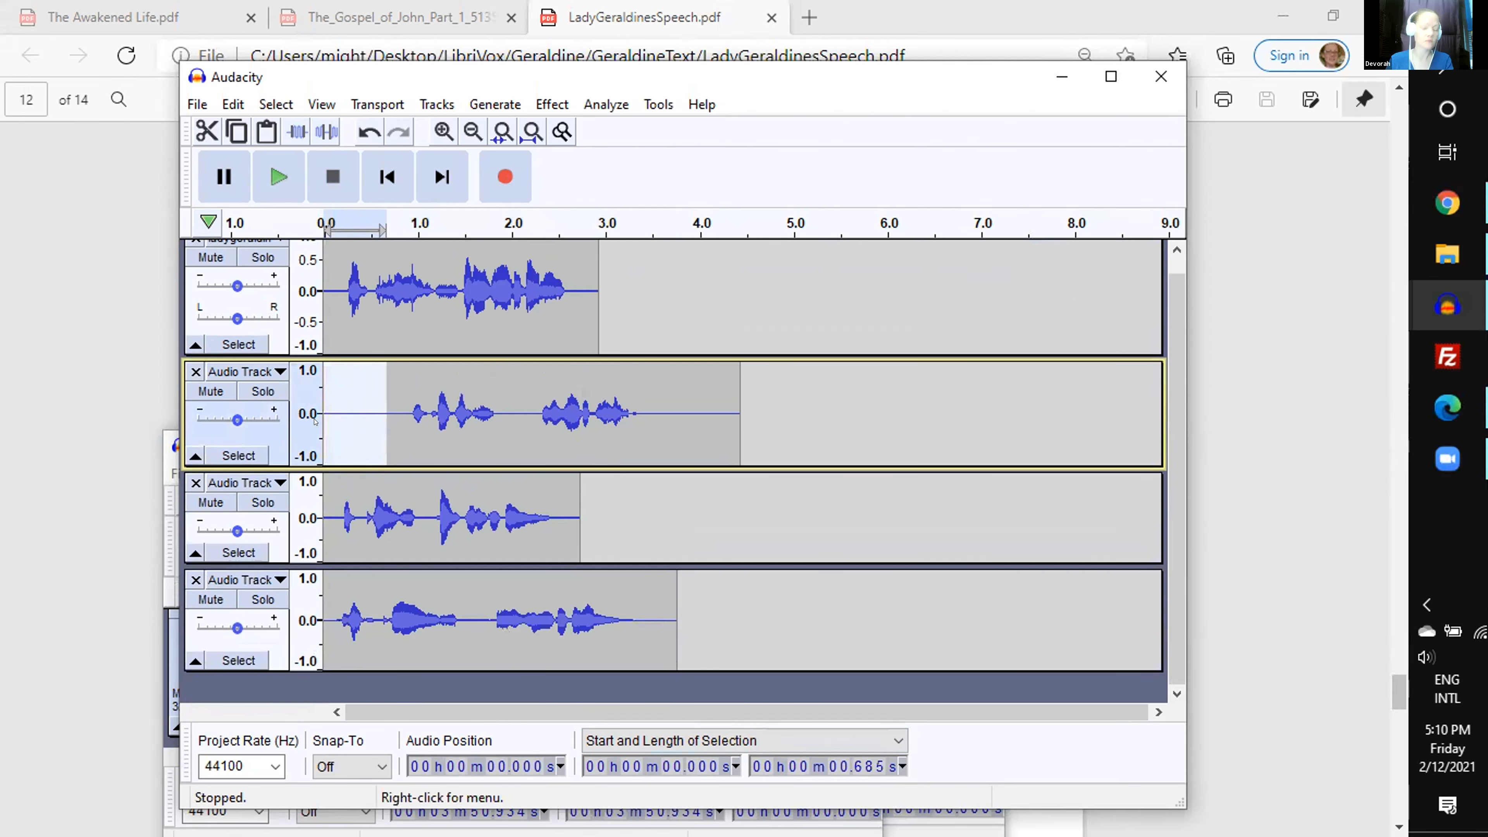
key(Delete)
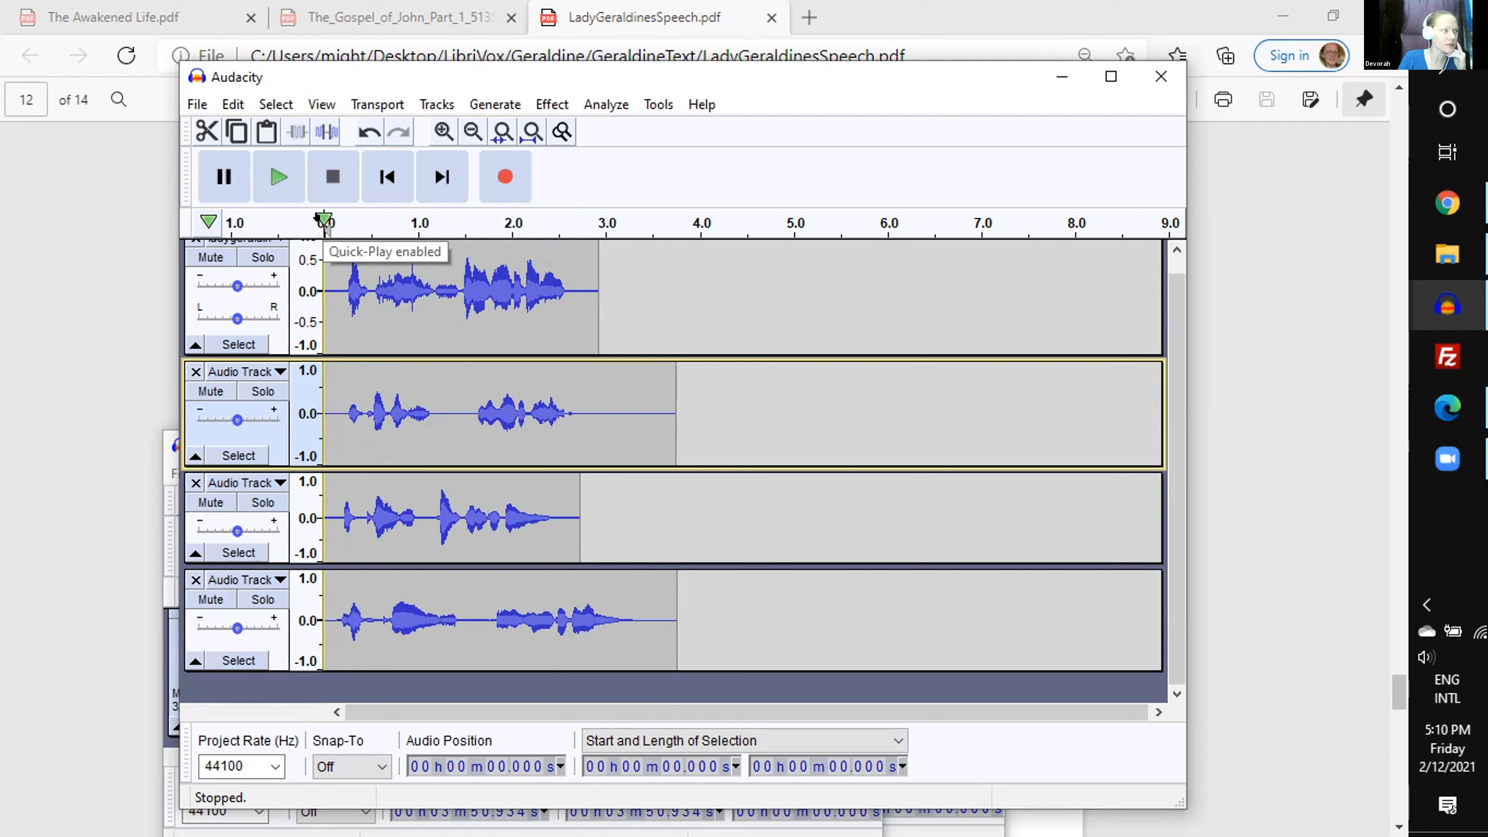
click(318, 218)
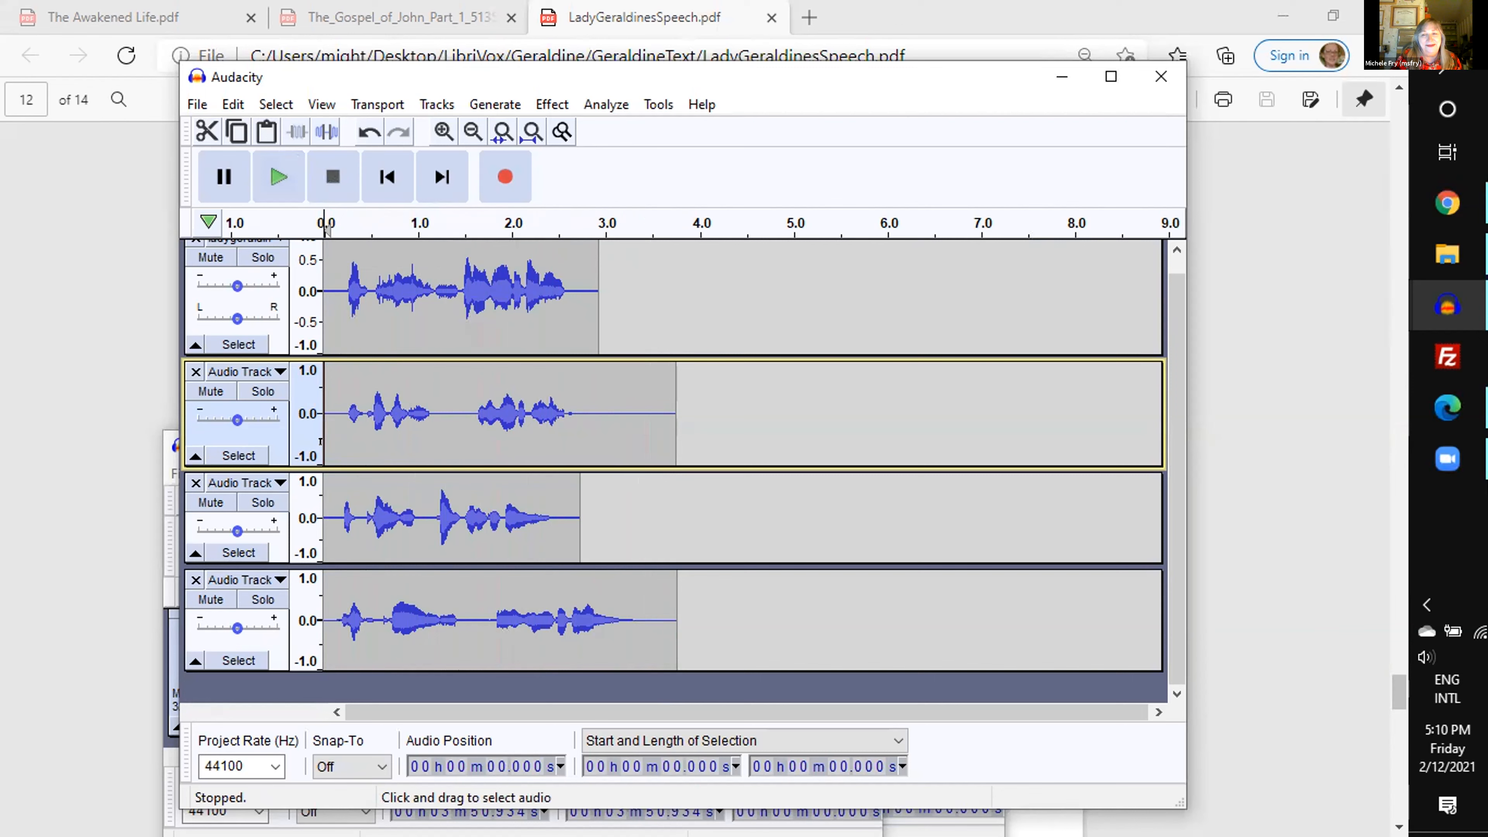
drag(451, 410, 468, 410)
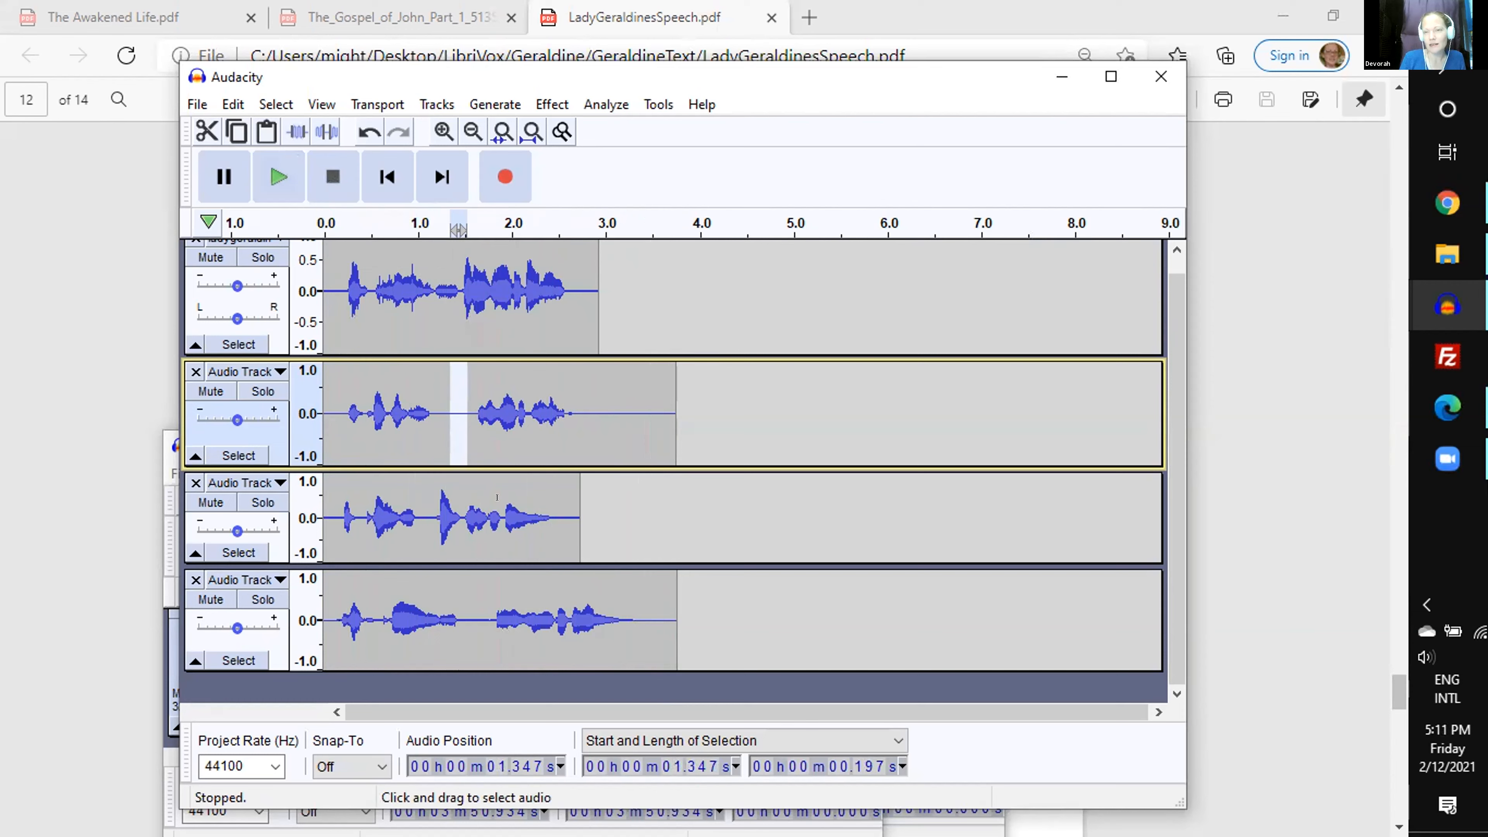
click(605, 410)
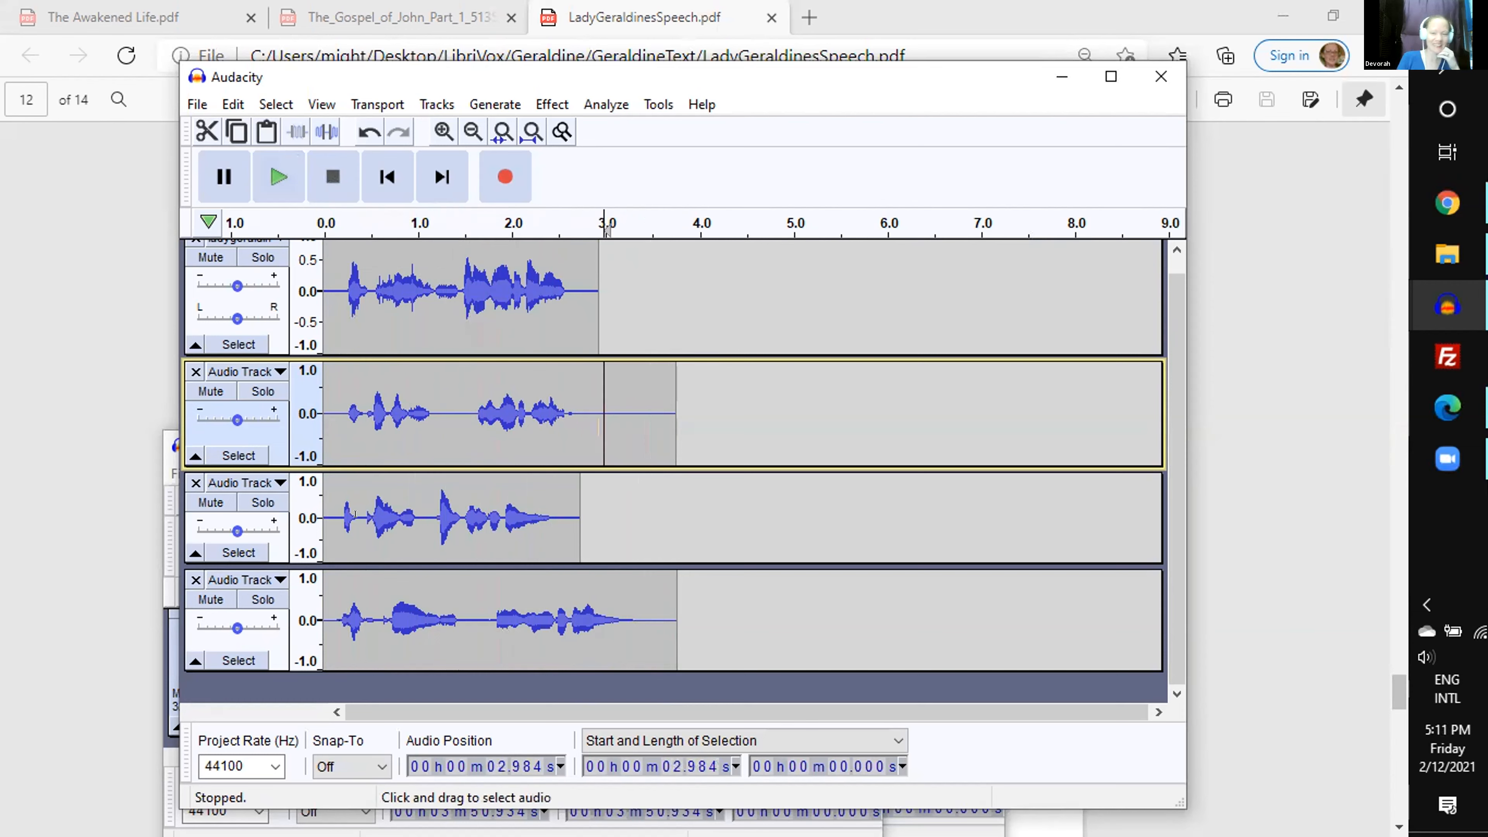
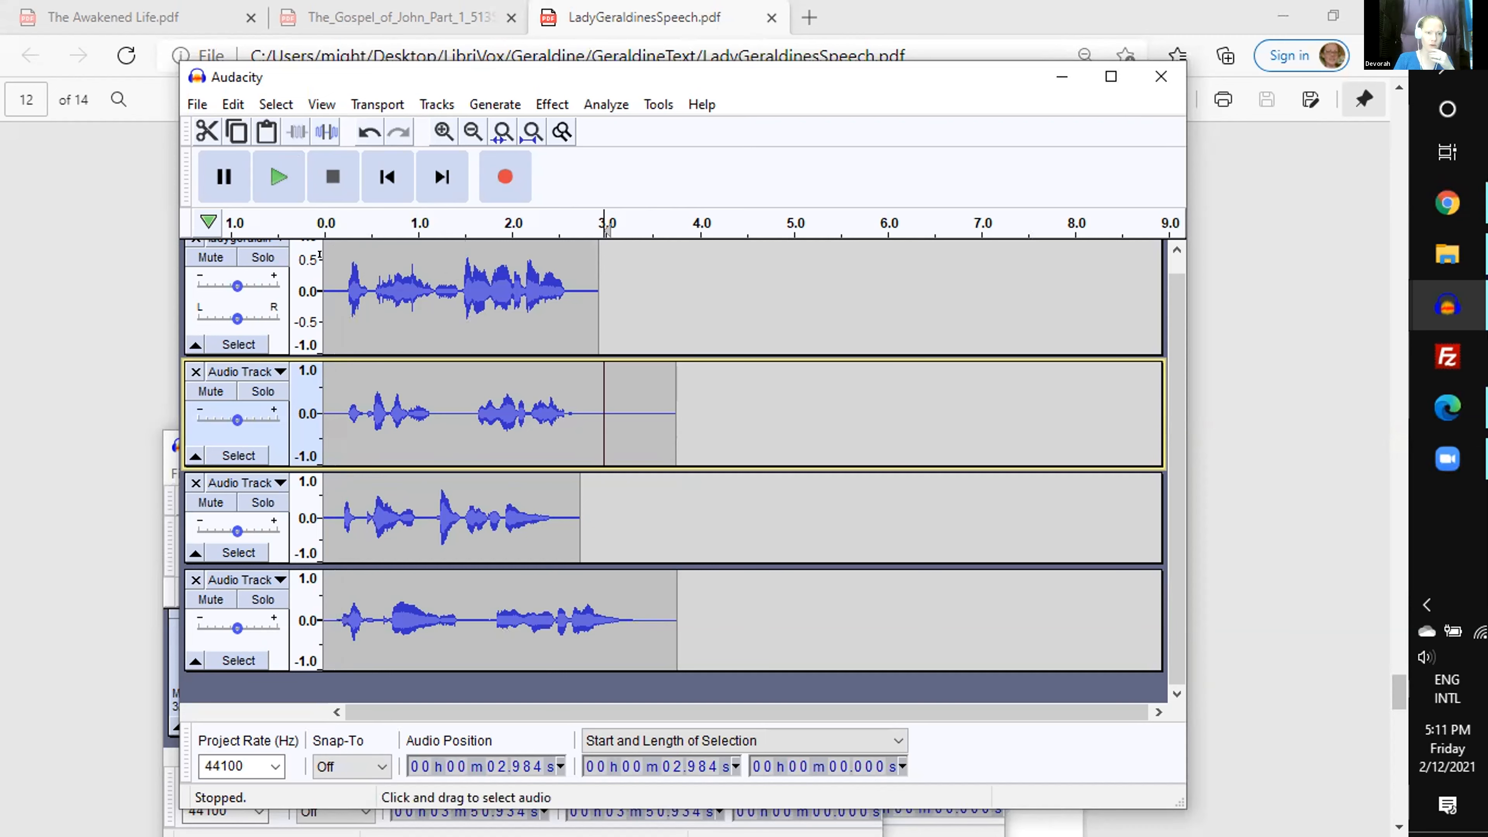
- Delete 0.070 s of silence at 0.163 s in the first track and trim the second track's leading silence to line up the starts
click(340, 270)
scroll(323, 270, up, 1)
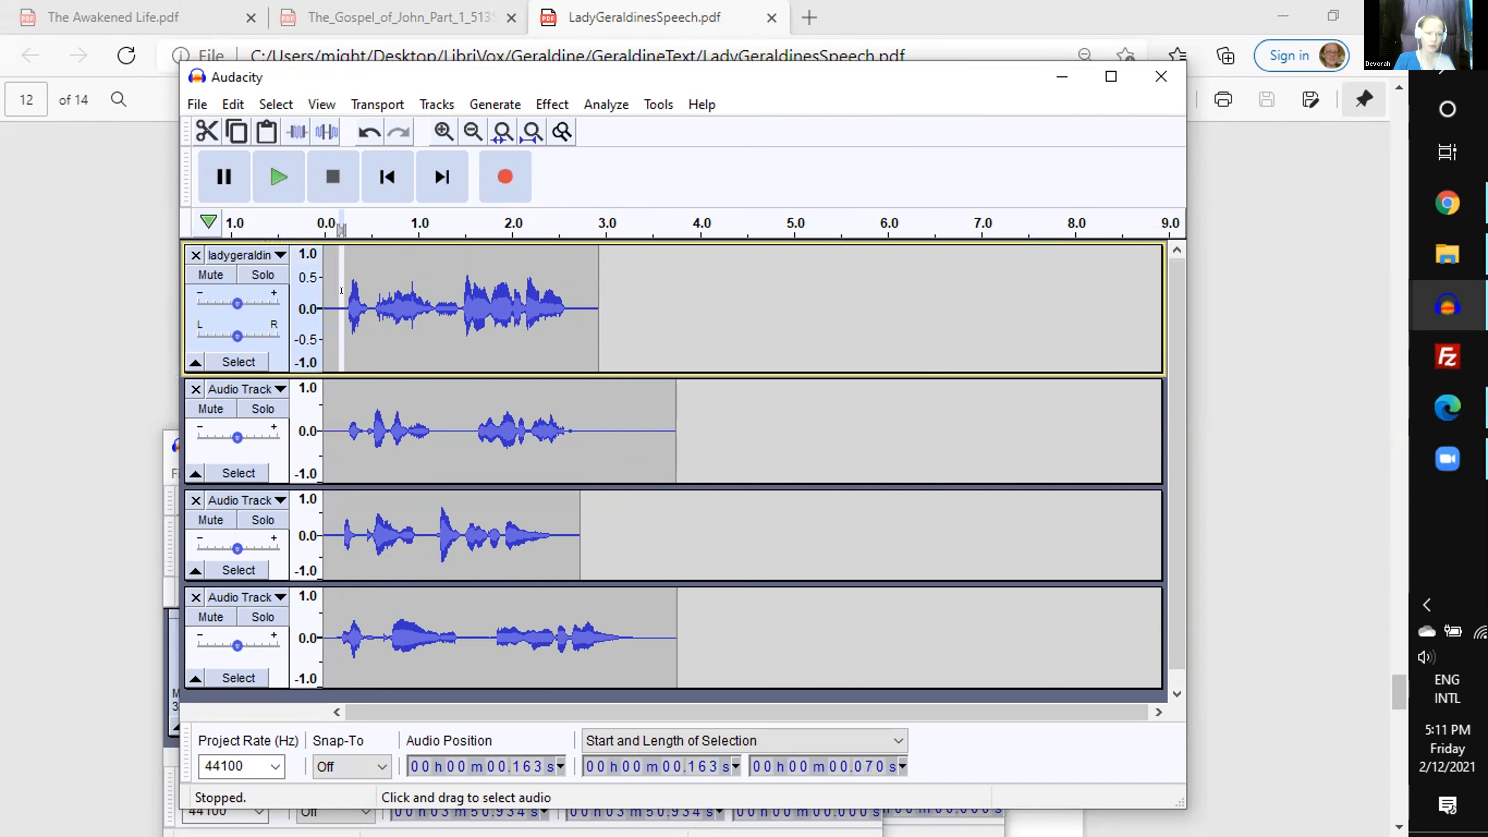
drag(333, 391, 339, 404)
key(Delete)
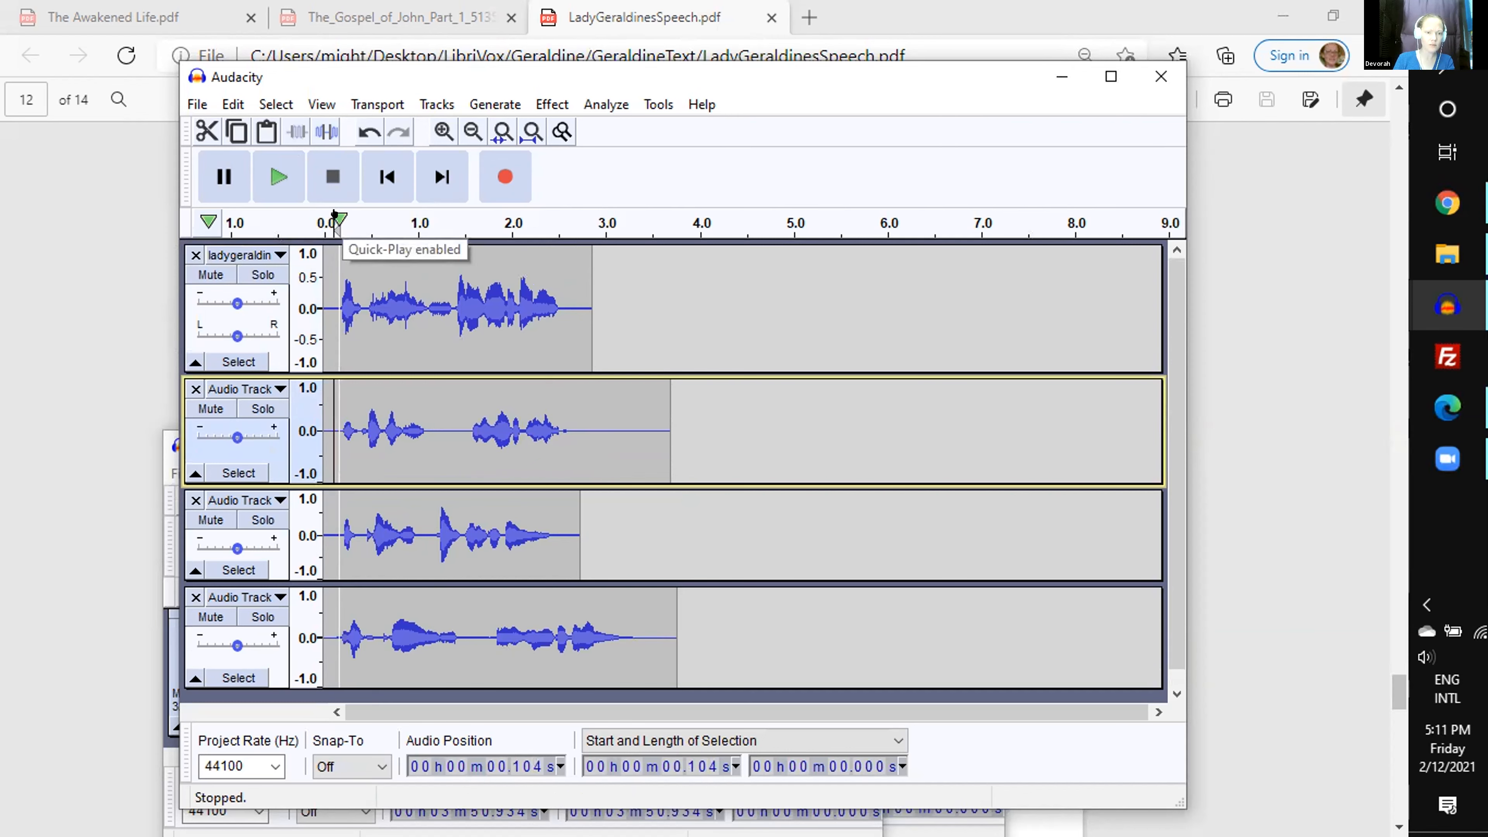
mouse_move(333, 425)
mouse_down()
mouse_move(317, 426)
mouse_move(330, 425)
mouse_up()
key(Delete)
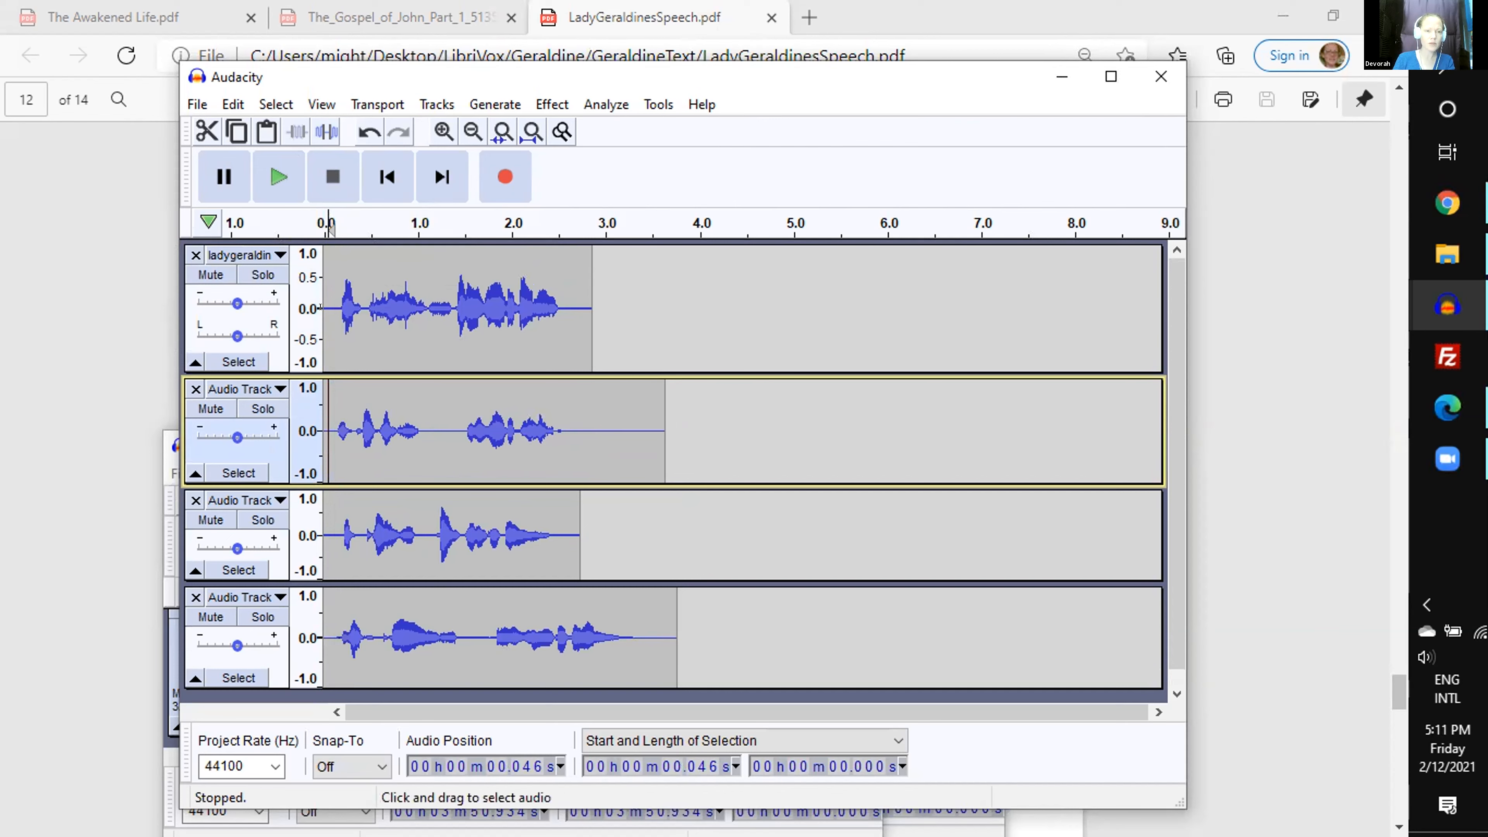
- Select the spoken line in each of the four tracks in turn to compare their durations
drag(340, 306, 564, 306)
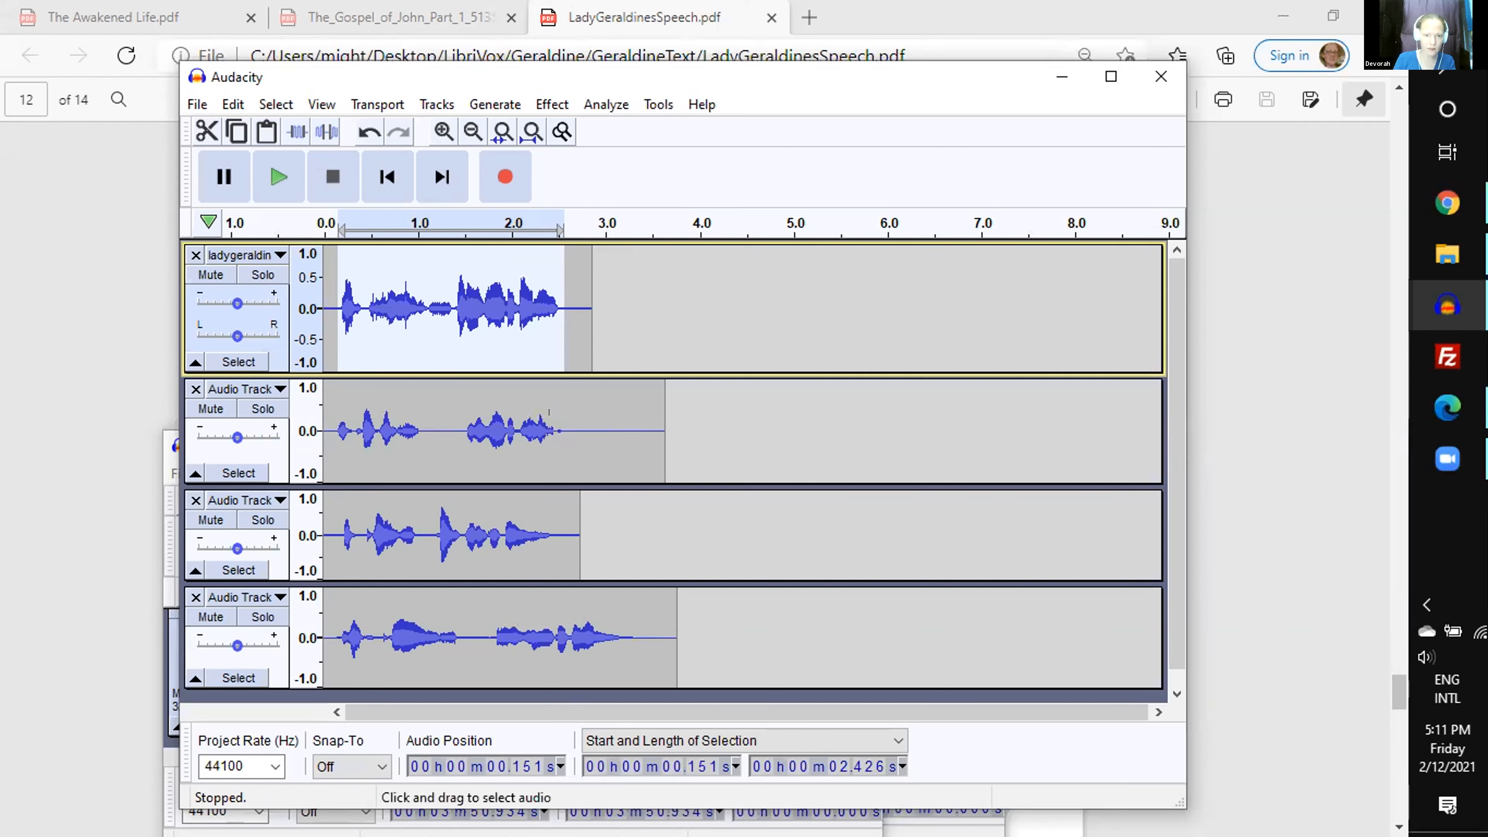
drag(563, 413, 333, 431)
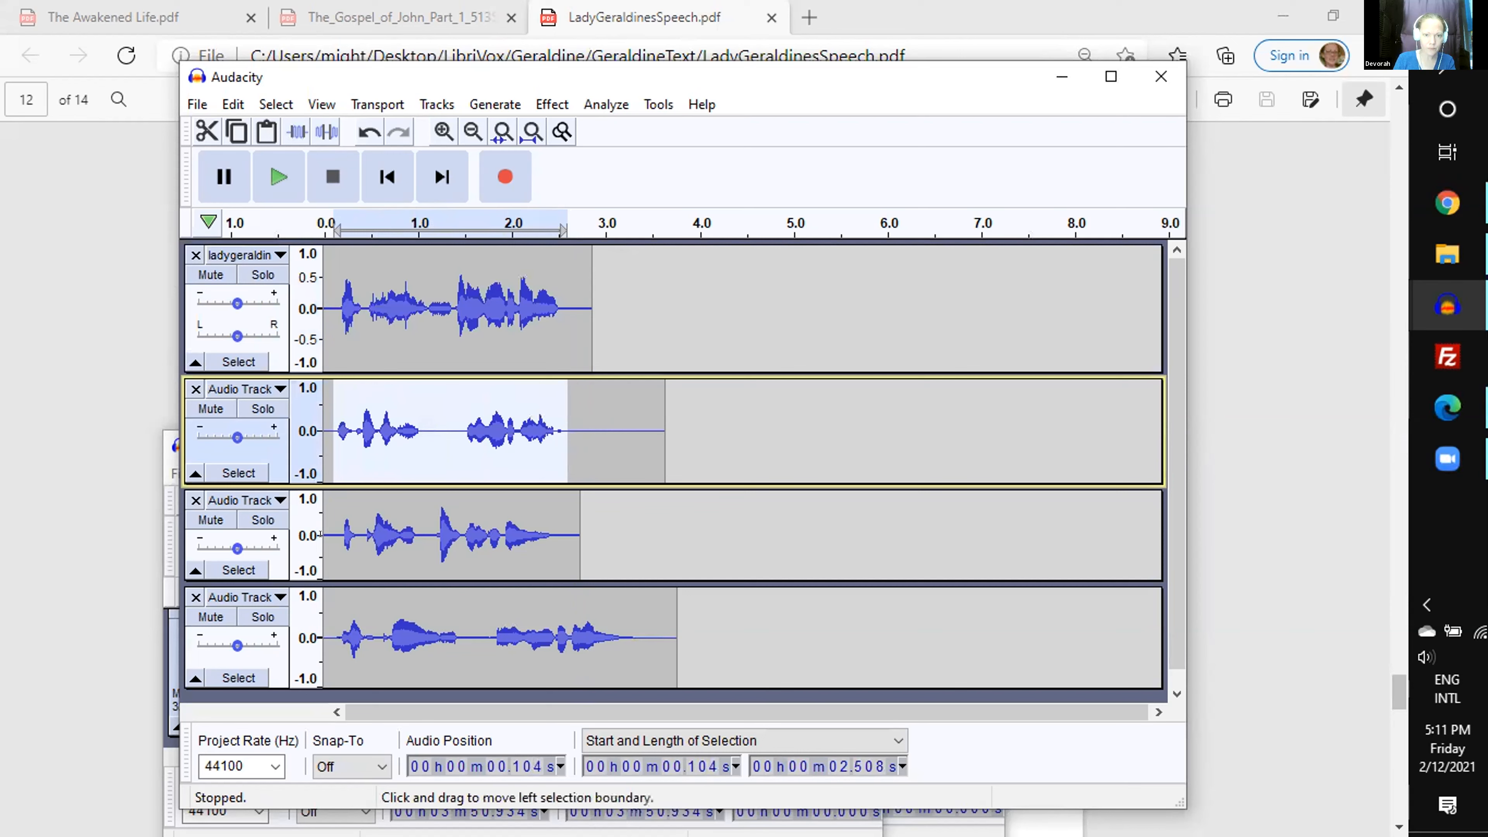
drag(339, 533, 556, 535)
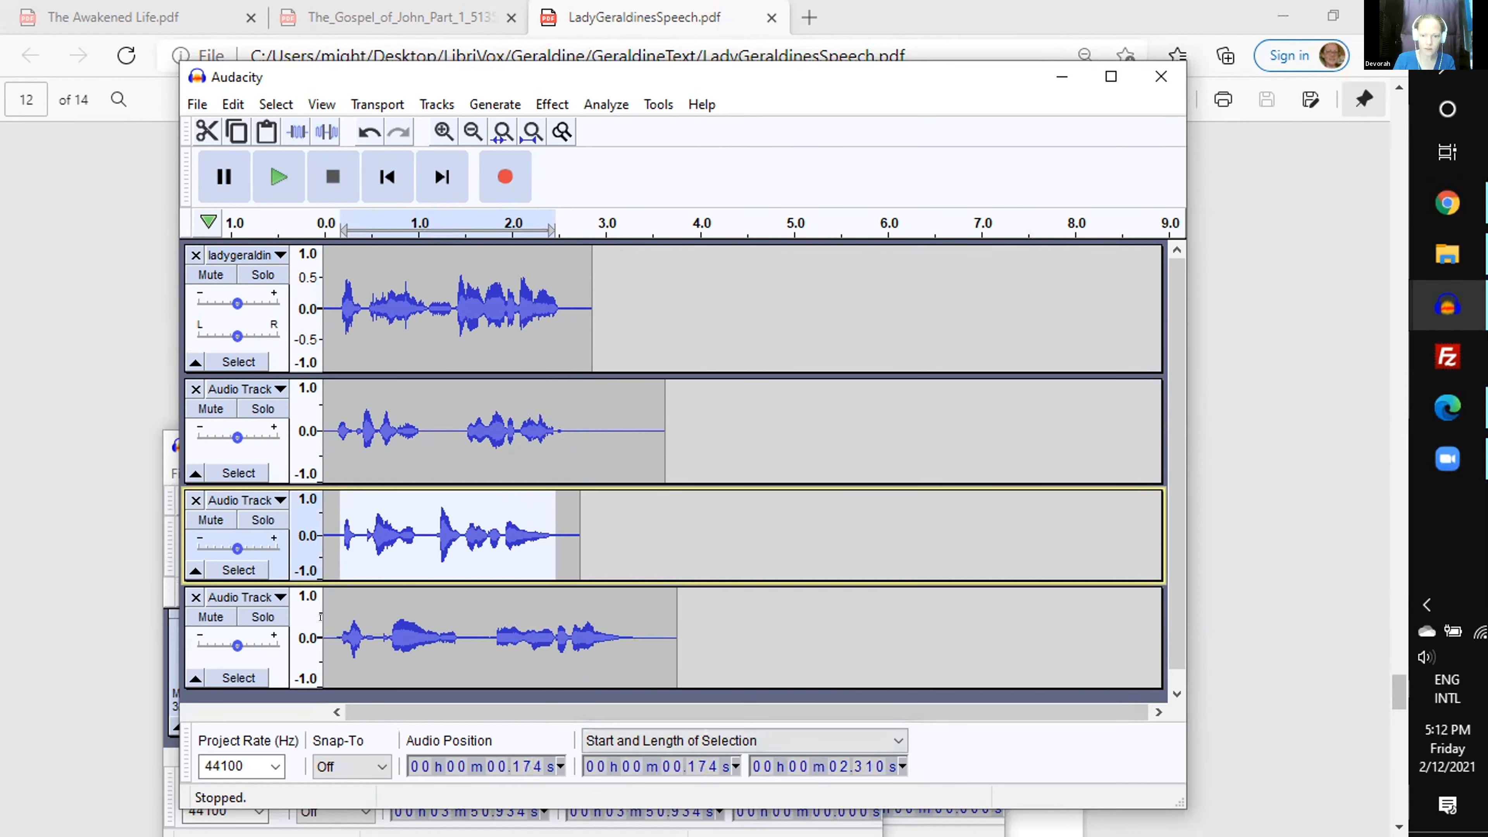
drag(334, 637, 640, 637)
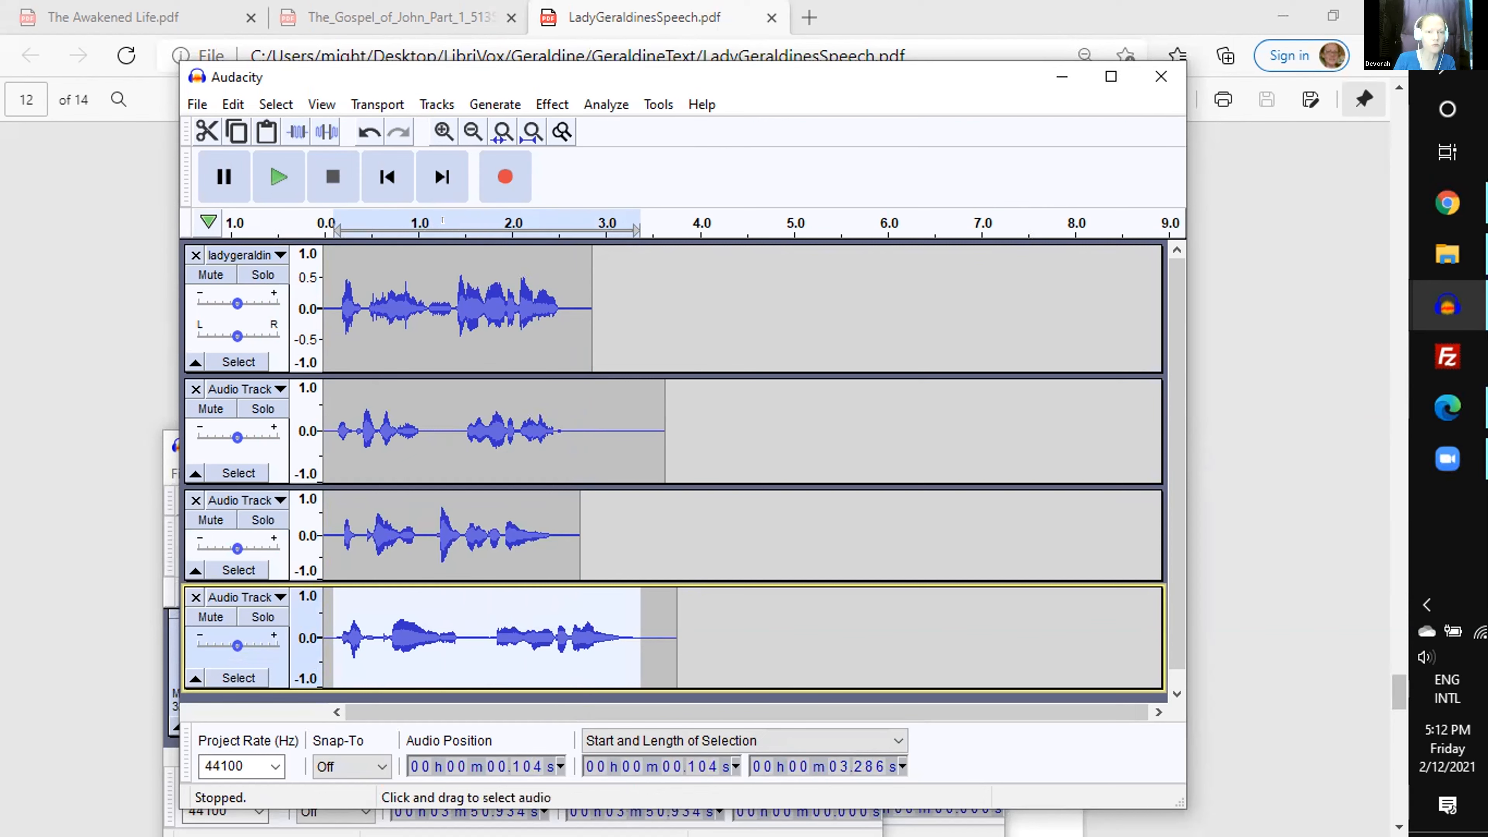
- Solo the first track and play it to locate the pause before its second phrase
click(437, 226)
key(space)
click(264, 275)
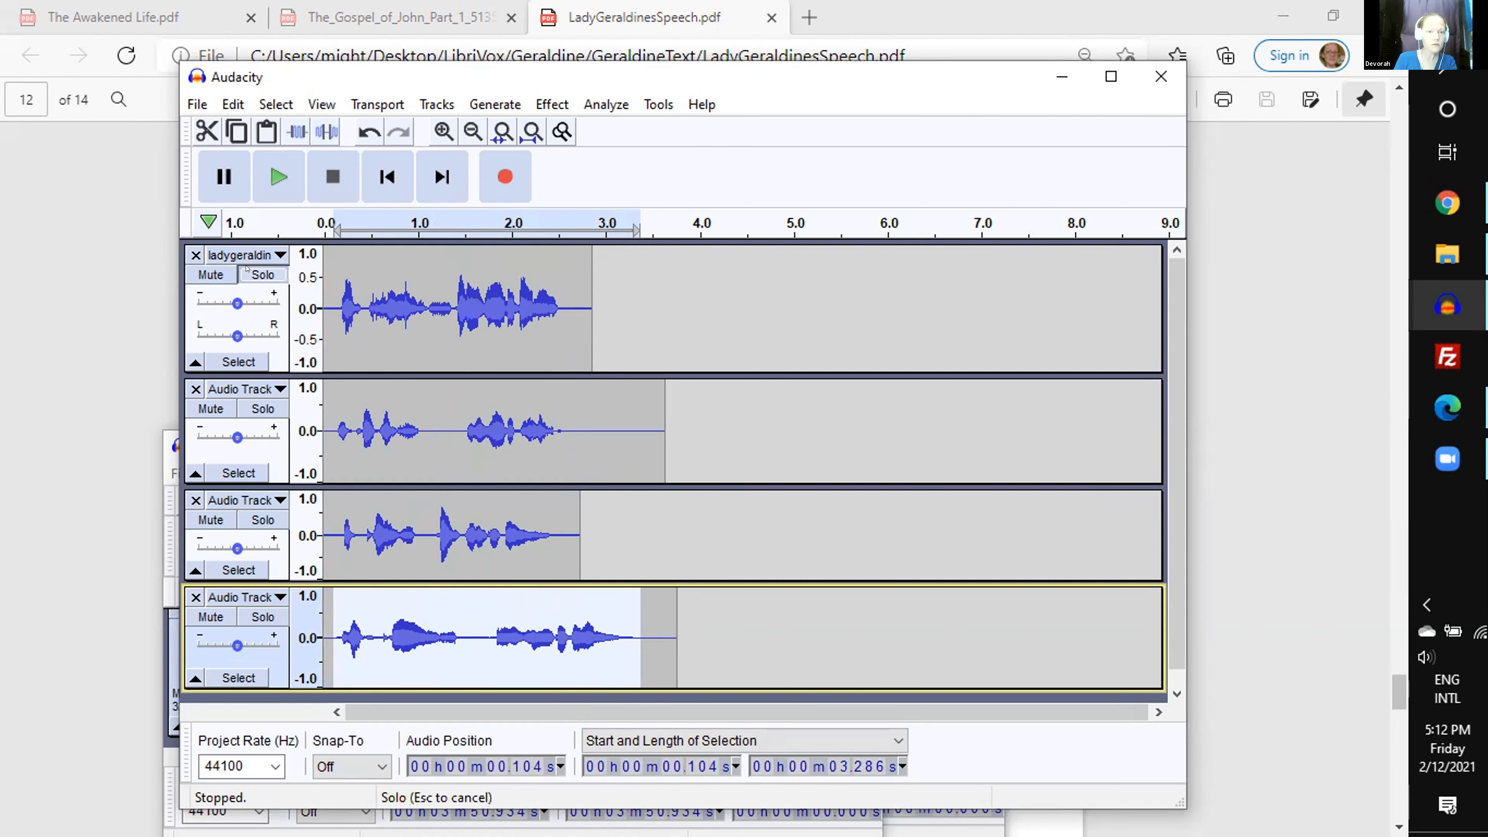
click(422, 216)
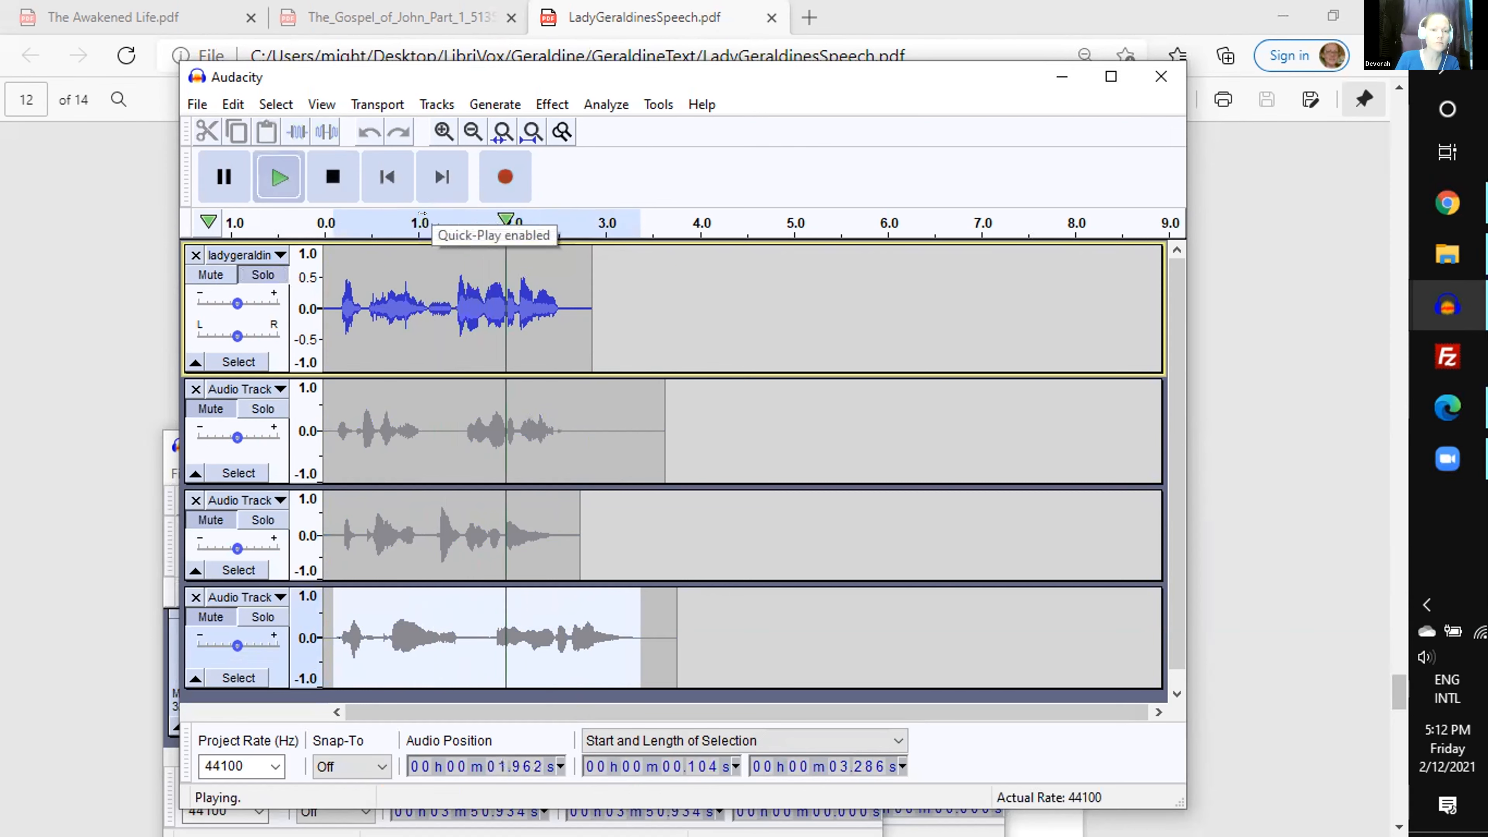
key(space)
click(453, 340)
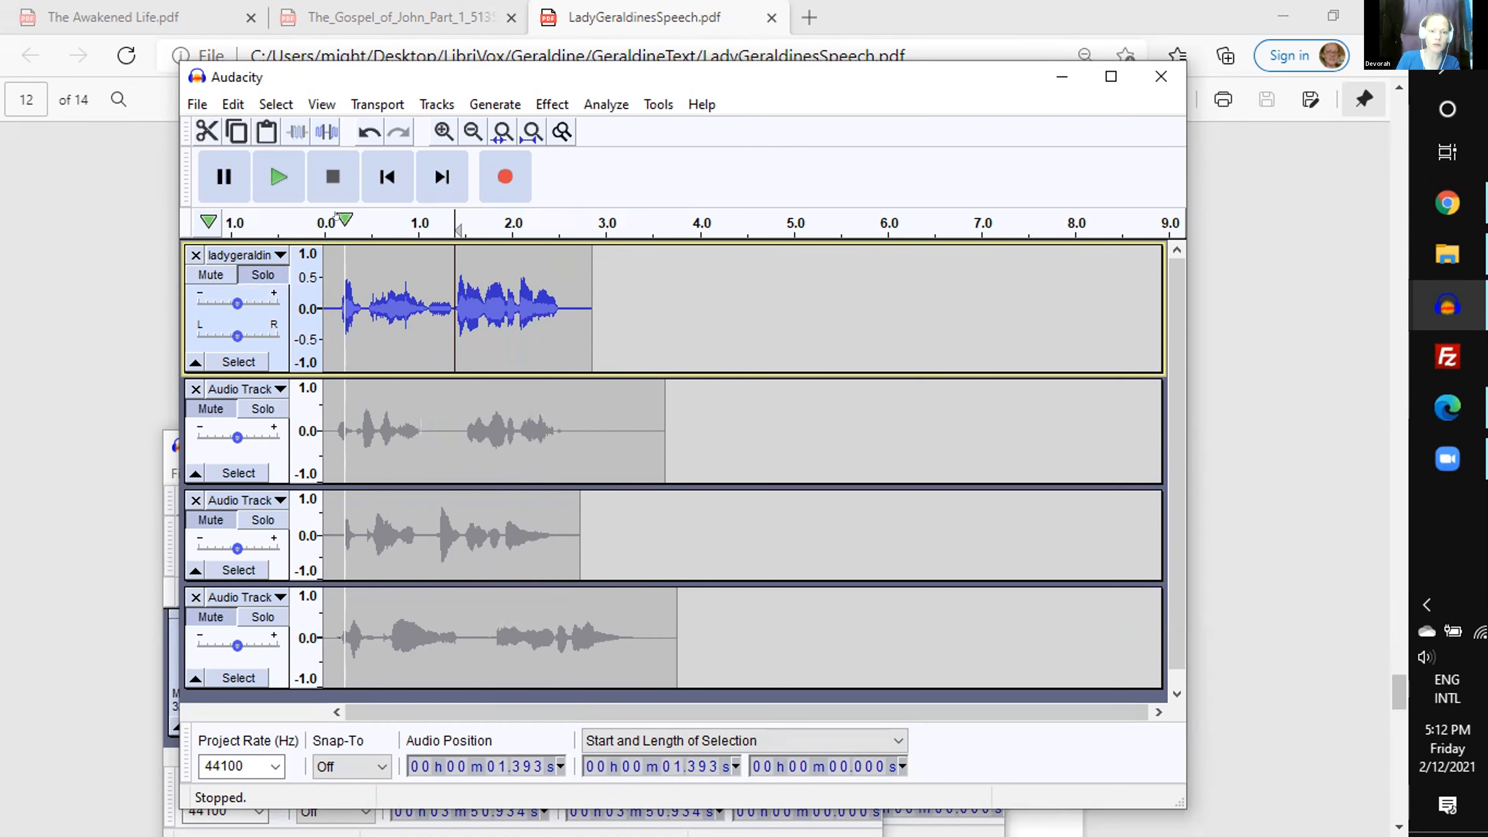
click(323, 212)
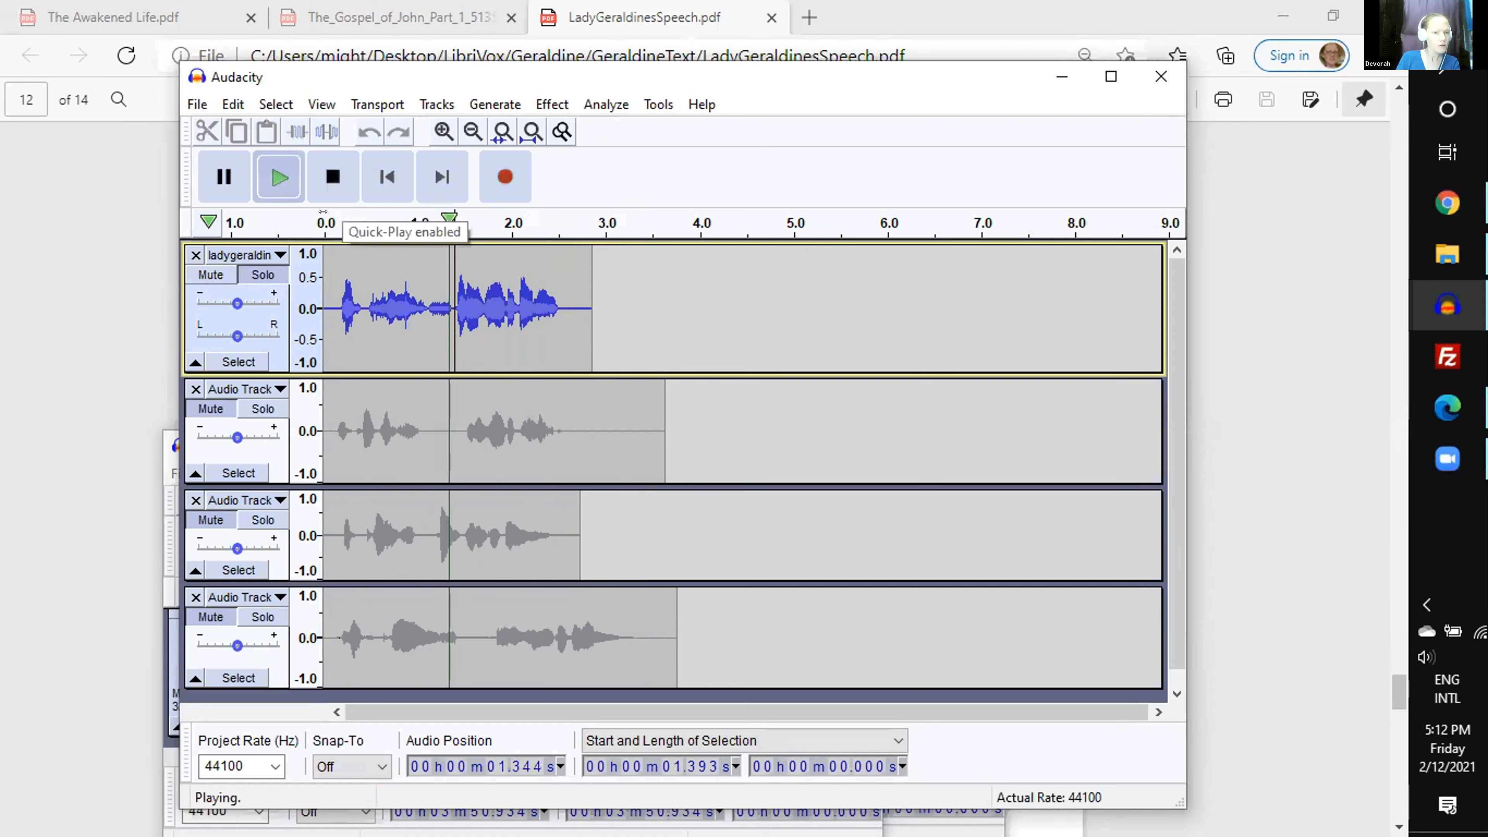
- Copy 0.221 s of silence from 2.589 s in the first track, paste it into the pause at 1.382 s, and unsolo the track
drag(566, 359, 589, 337)
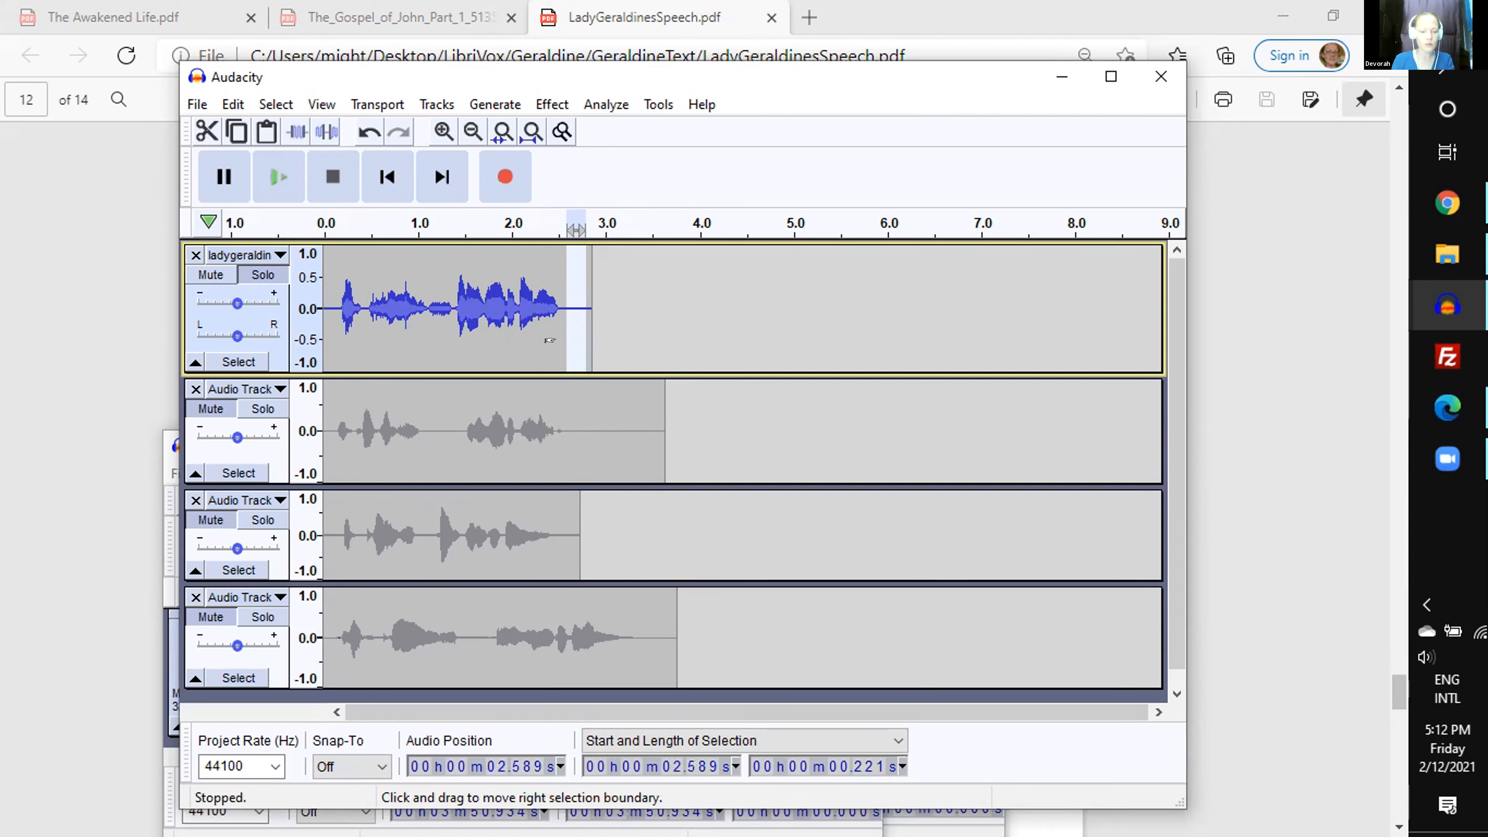
click(457, 322)
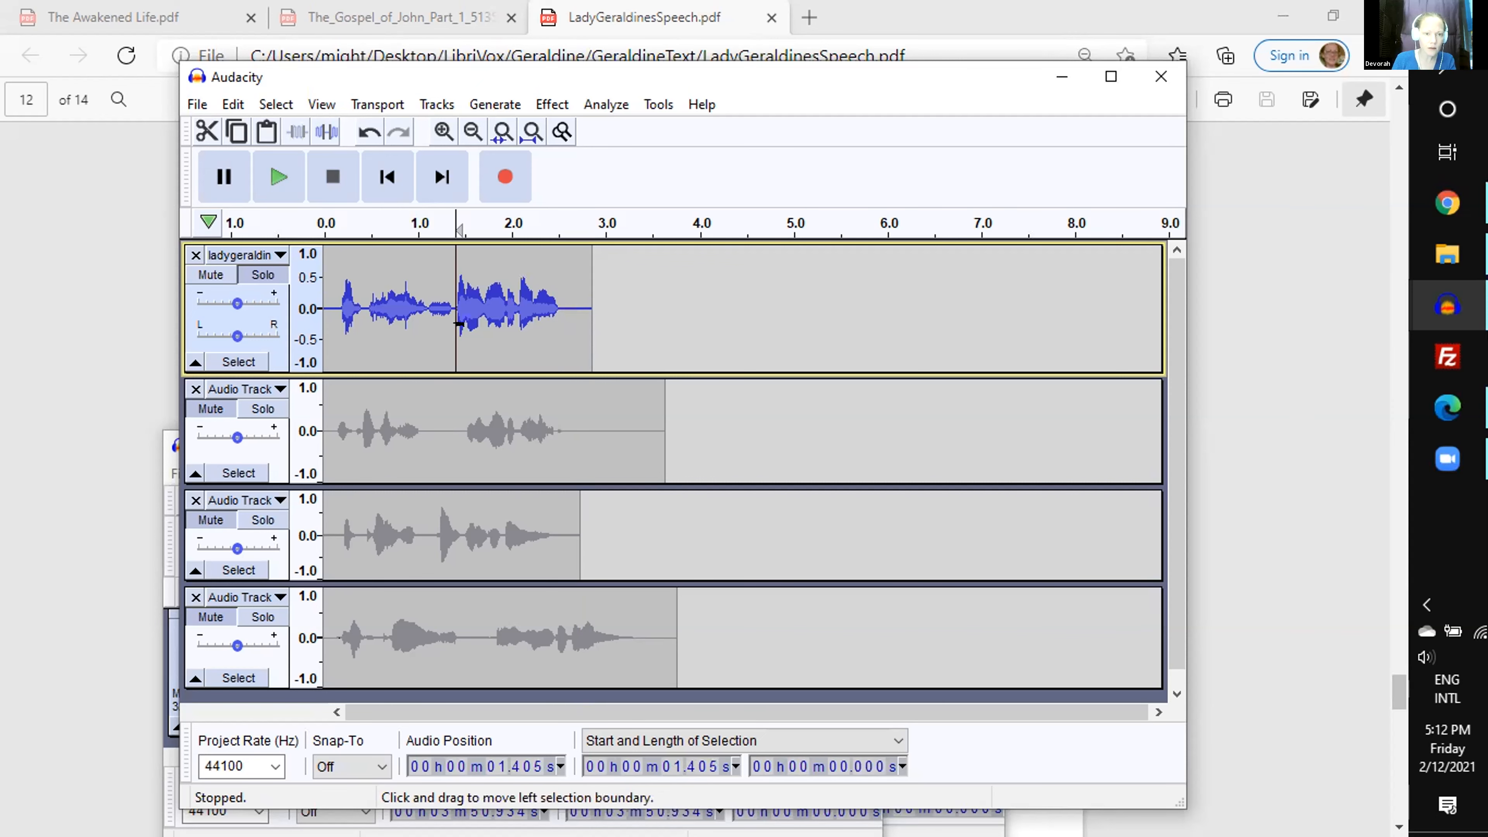
key(ctrl+1)
key(ctrl+1)
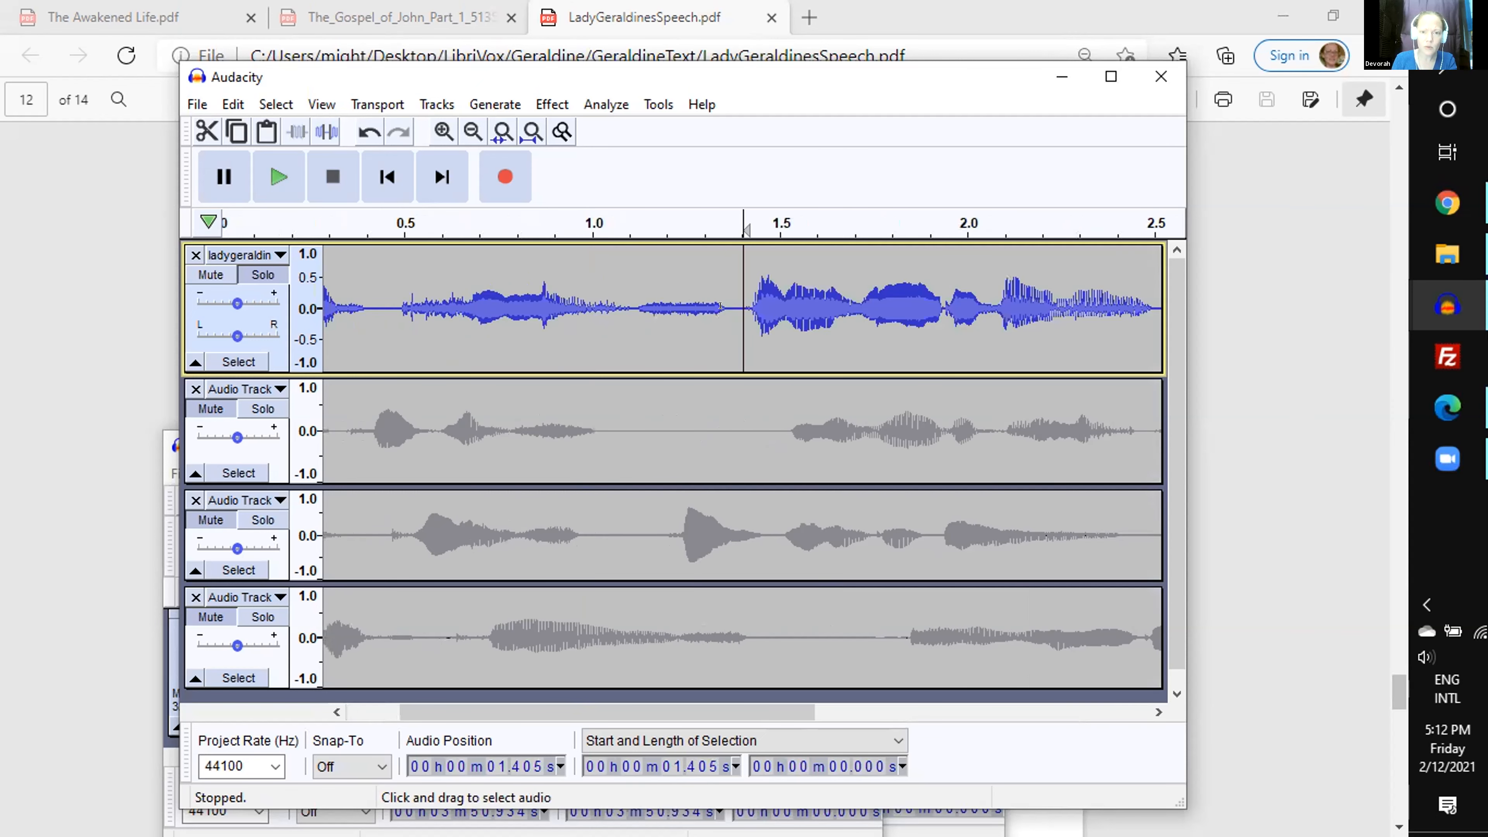
click(737, 322)
key(ctrl+v)
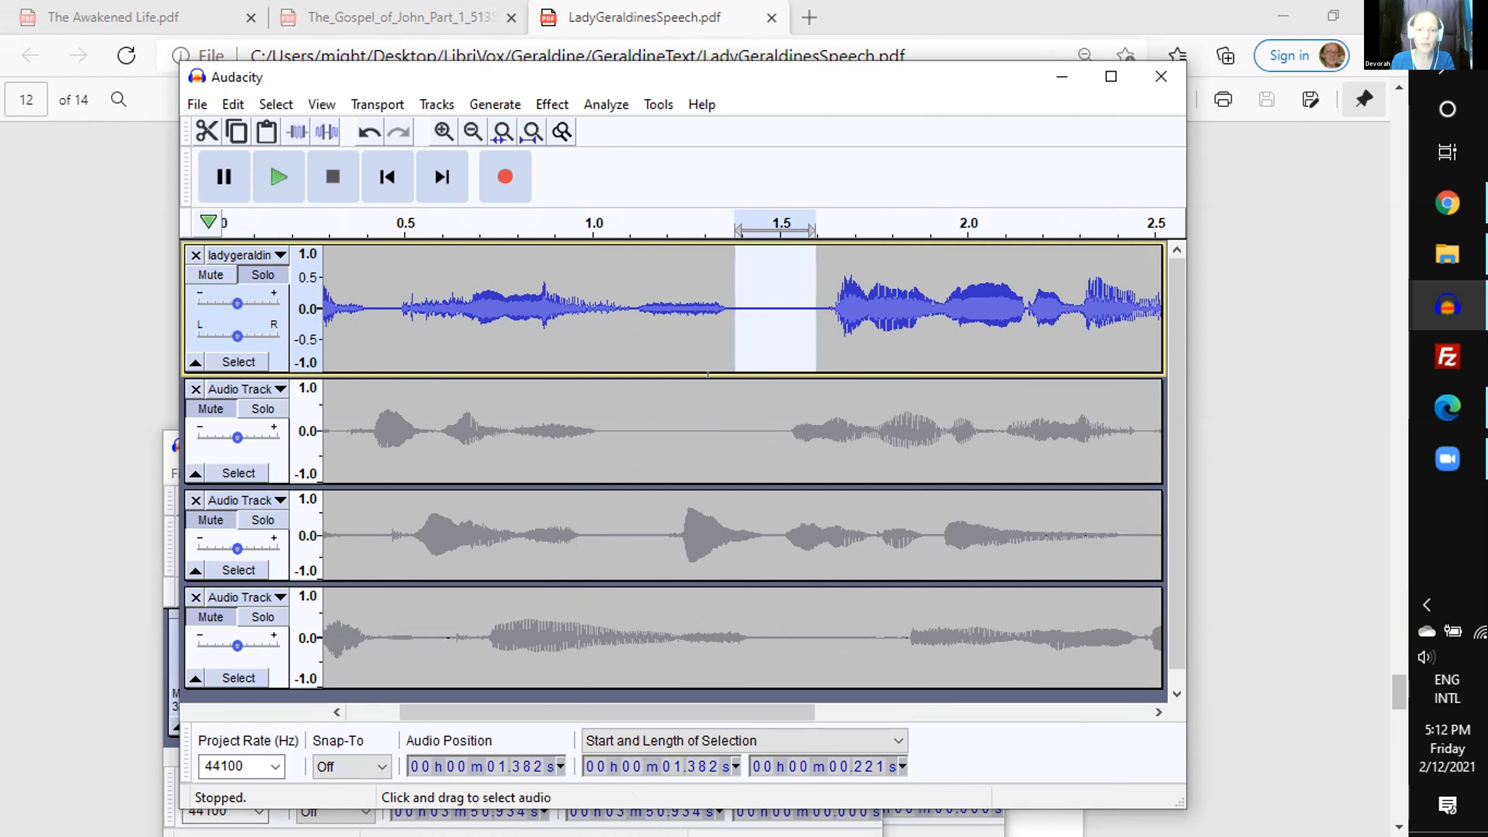
key(ctrl+3)
key(ctrl+3)
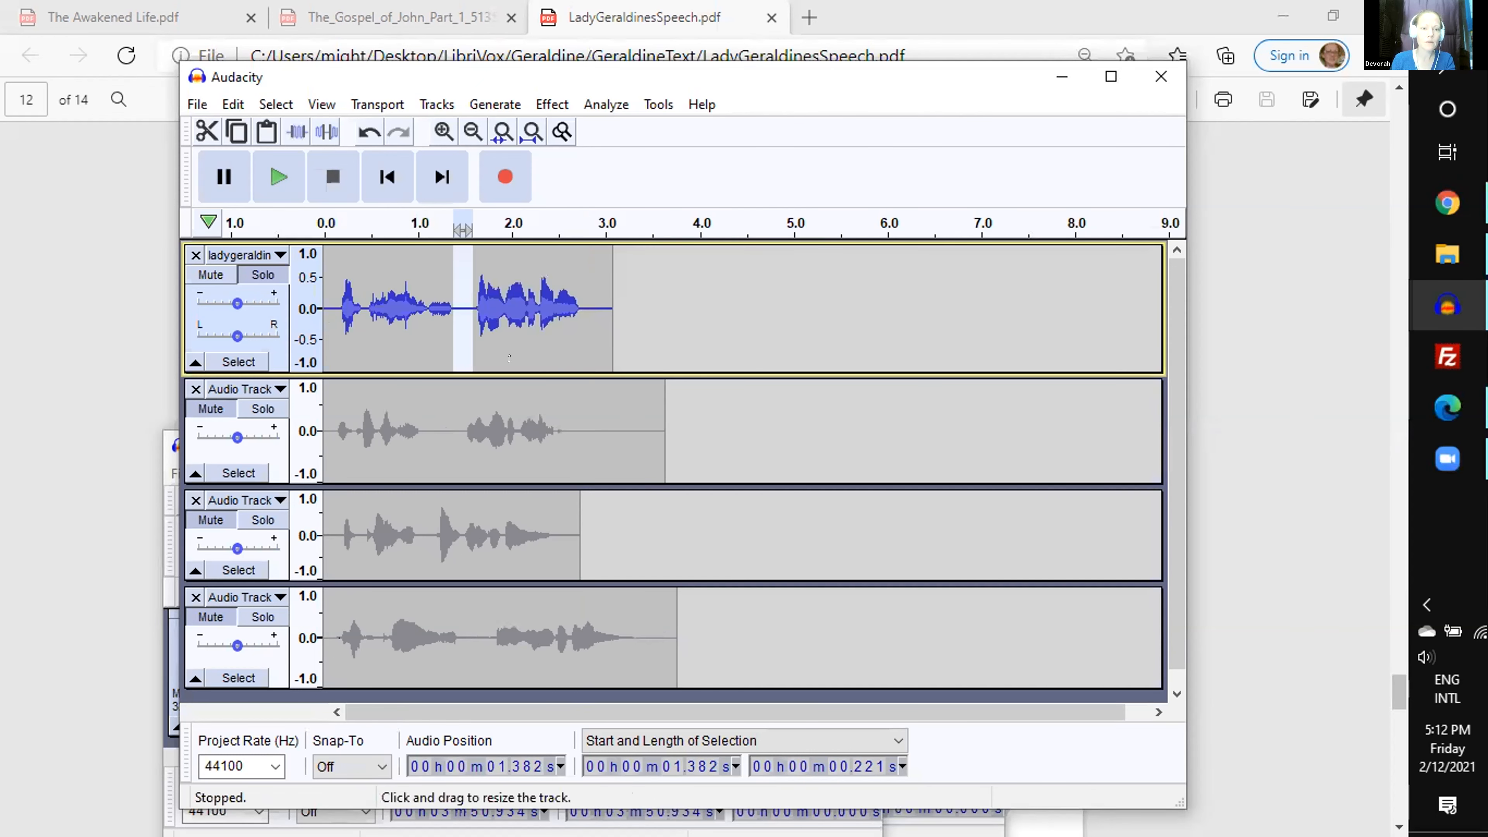
key(Down)
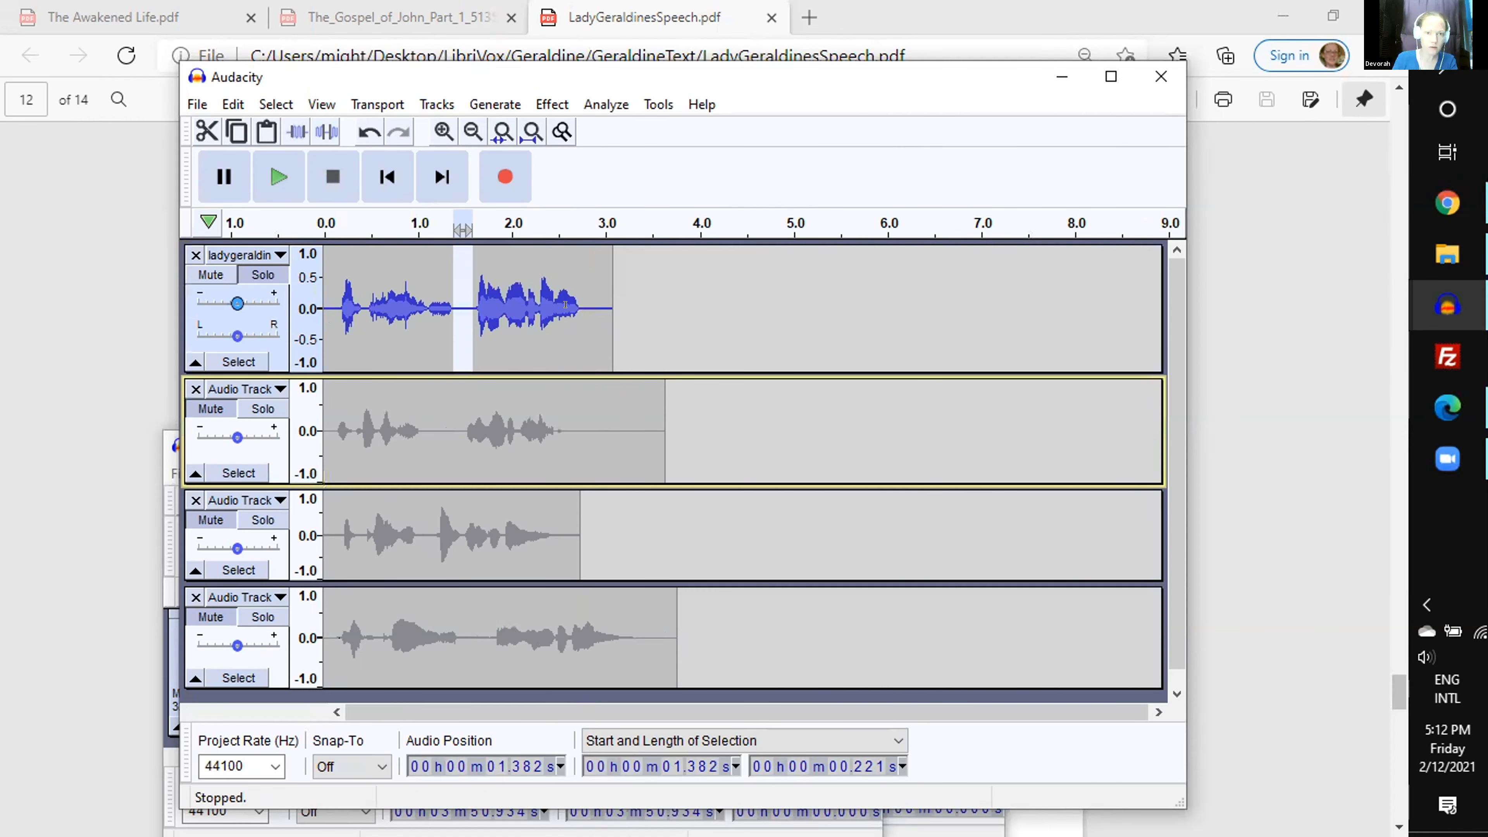
- Recheck the durations of the spoken lines in the first three tracks
drag(581, 305, 322, 307)
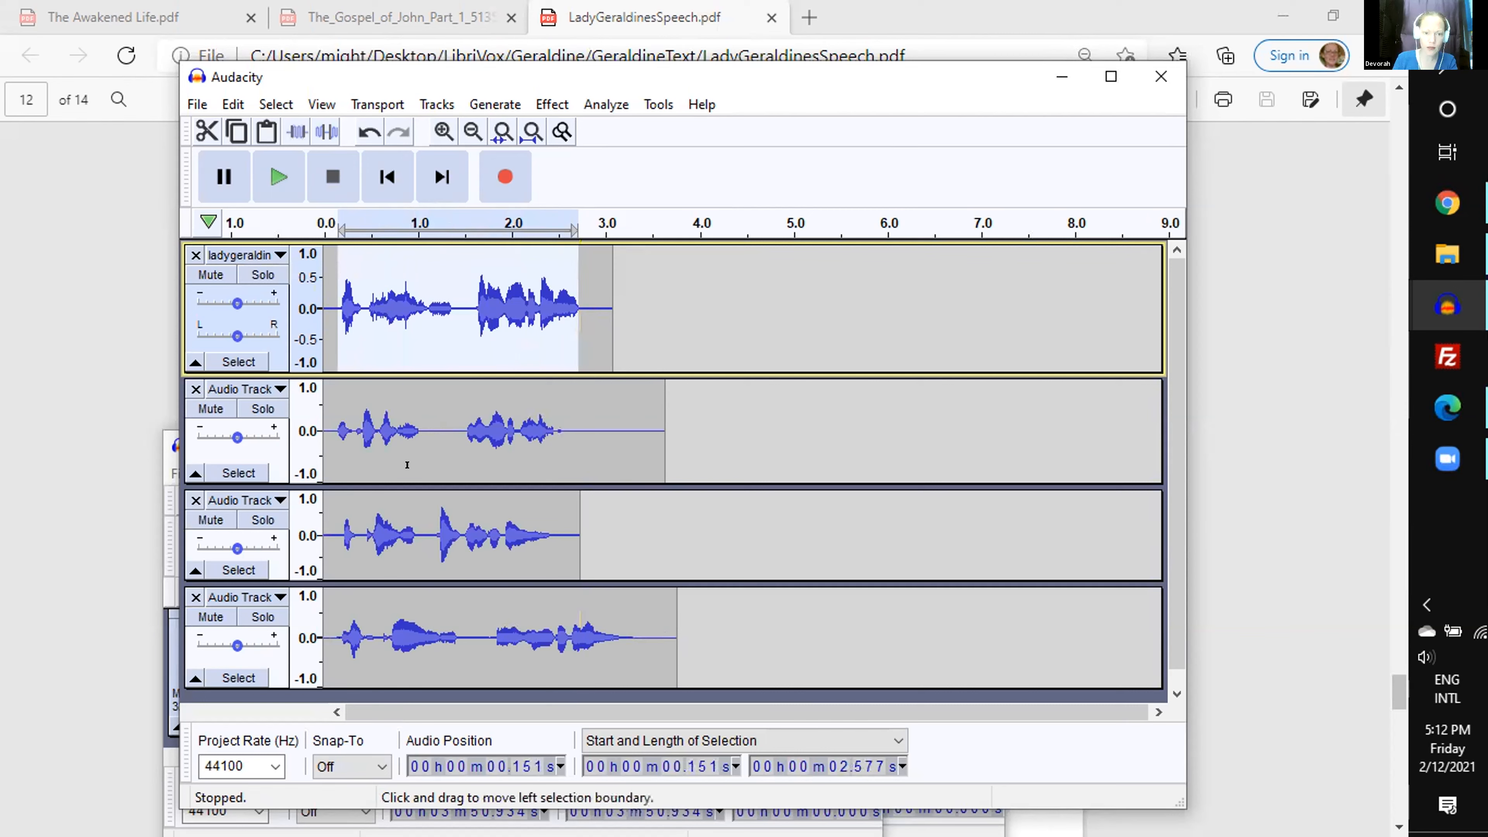
drag(337, 434, 532, 430)
drag(340, 533, 533, 547)
- Select 3.251 s of the fourth track from 0.093 s, change its tempo to a length of 2.5 seconds, and play the mix
drag(332, 636, 634, 638)
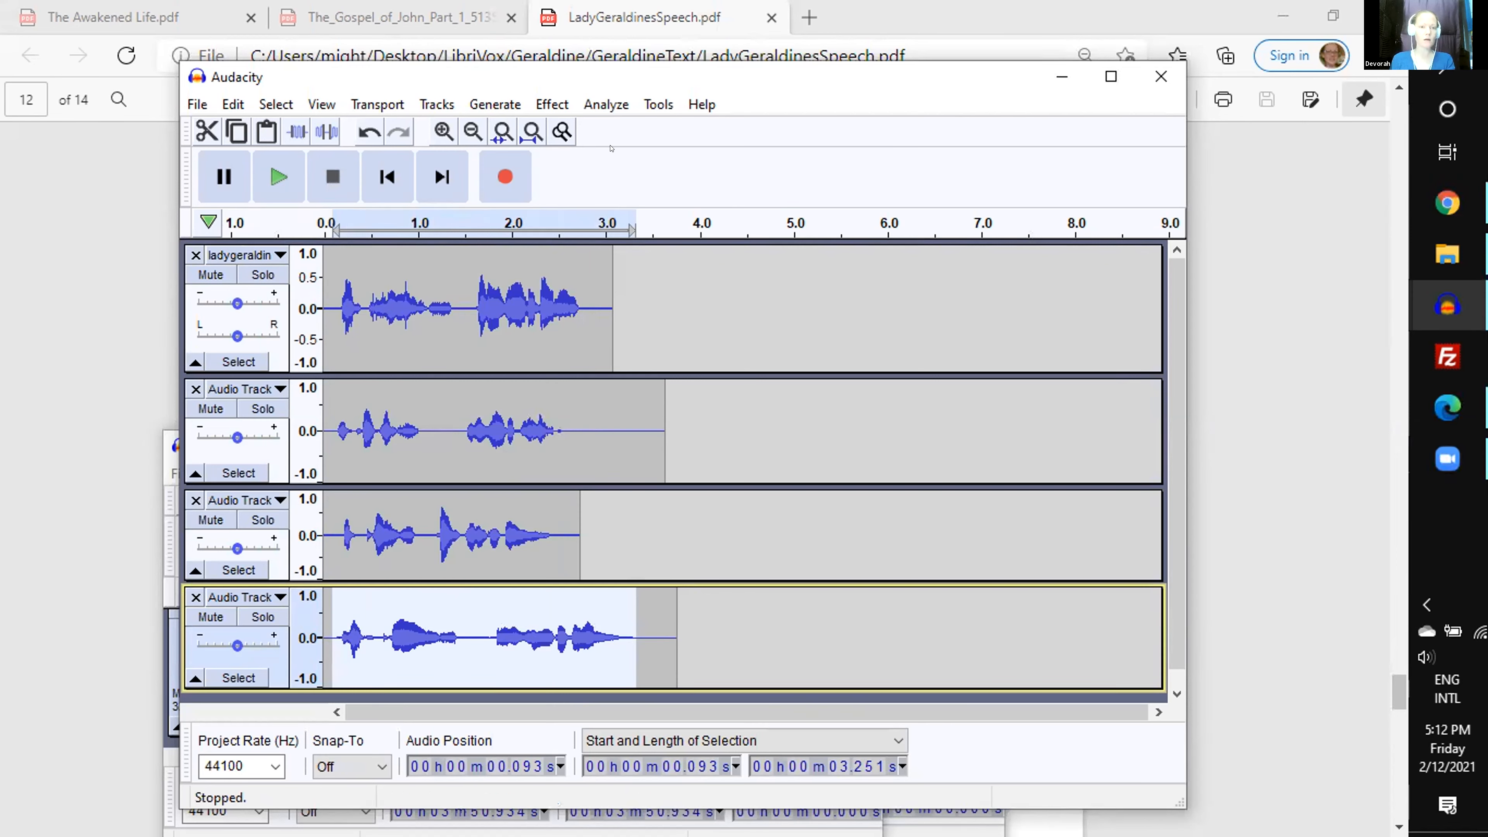
click(546, 103)
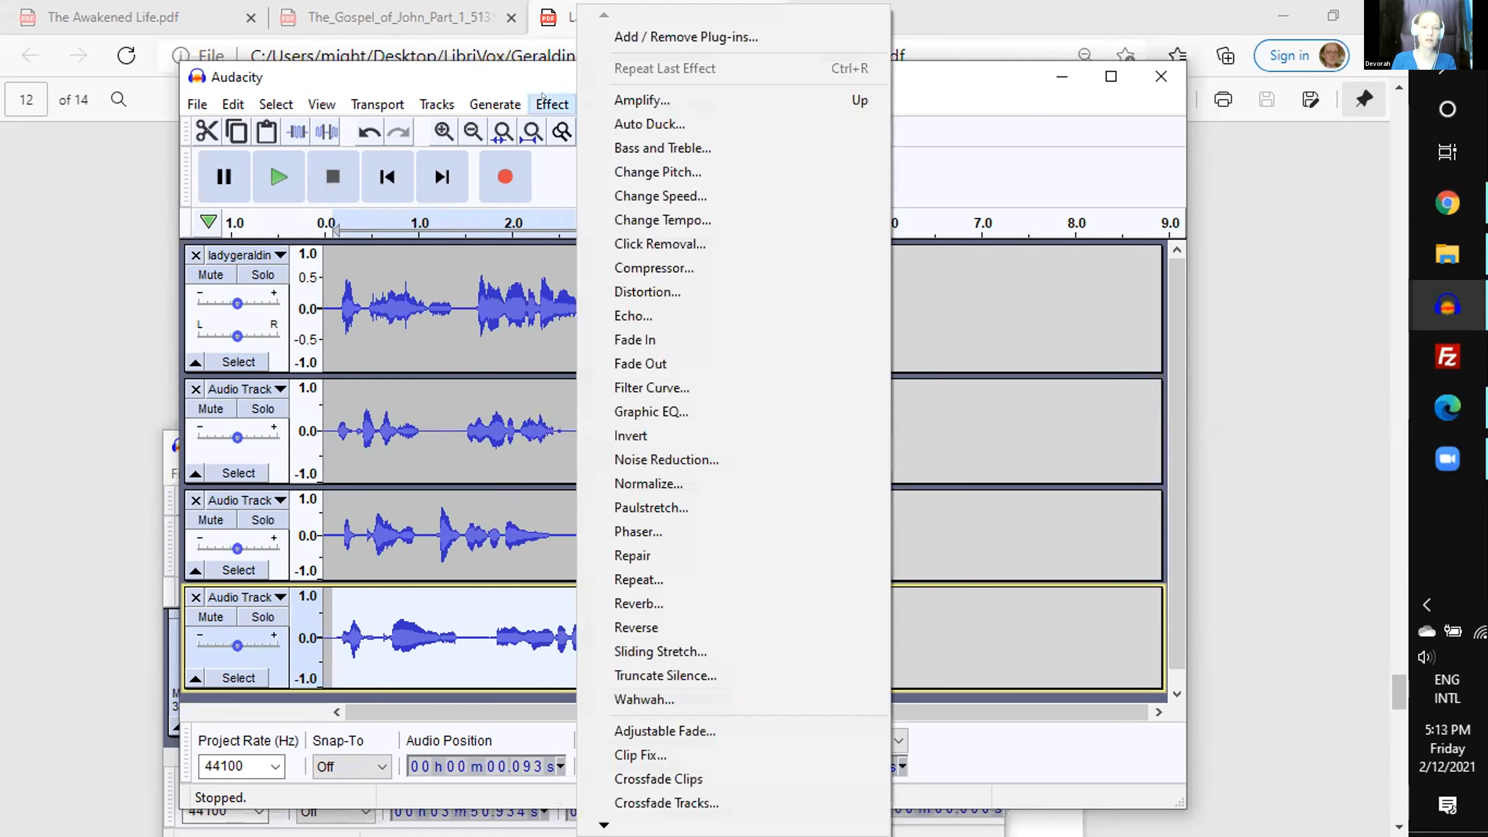
click(666, 222)
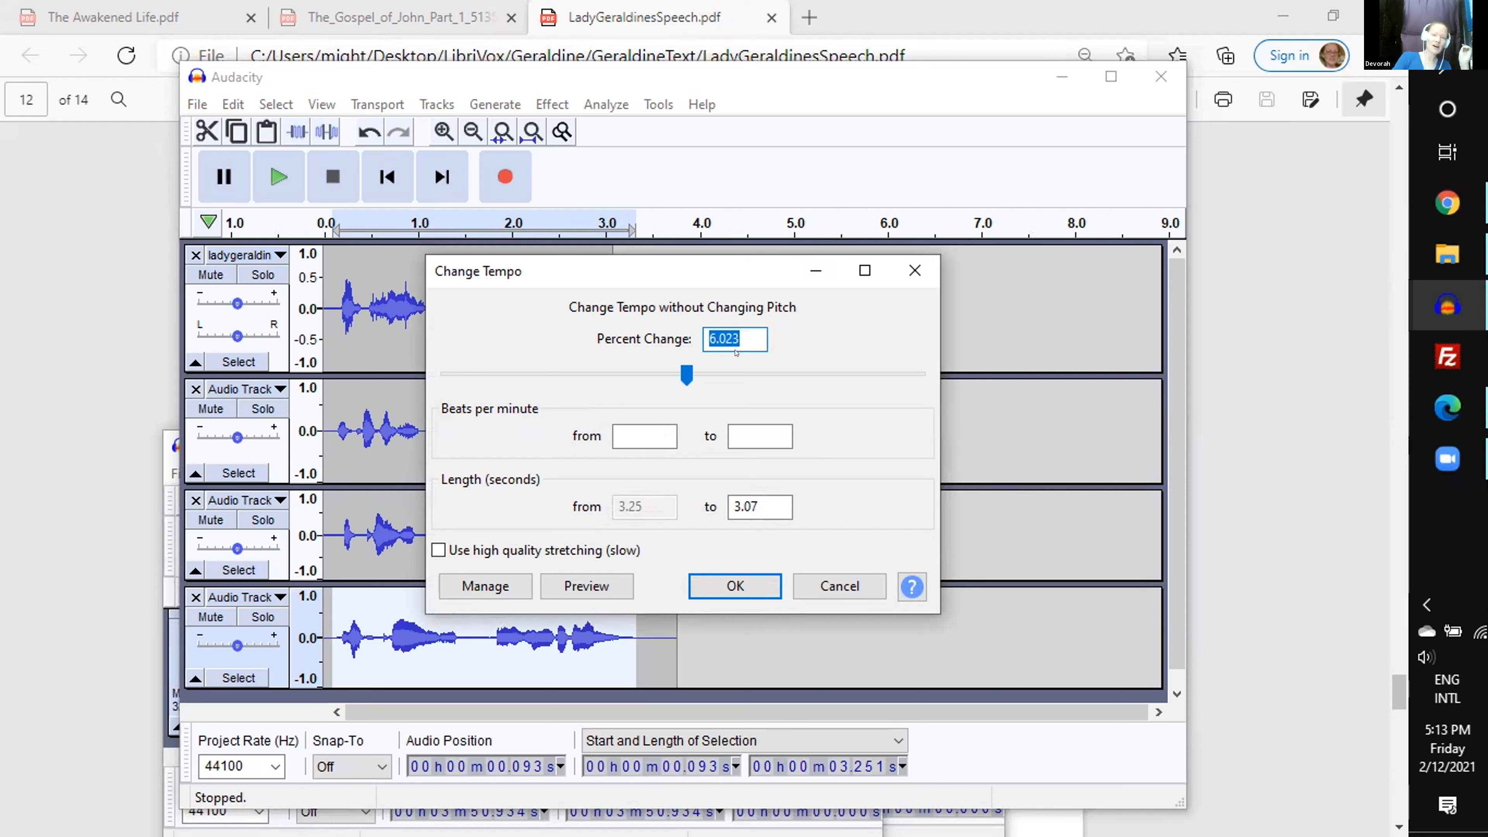
mouse_move(687, 375)
mouse_down()
mouse_move(635, 378)
mouse_move(732, 385)
mouse_move(645, 377)
mouse_move(701, 373)
mouse_move(684, 389)
mouse_up()
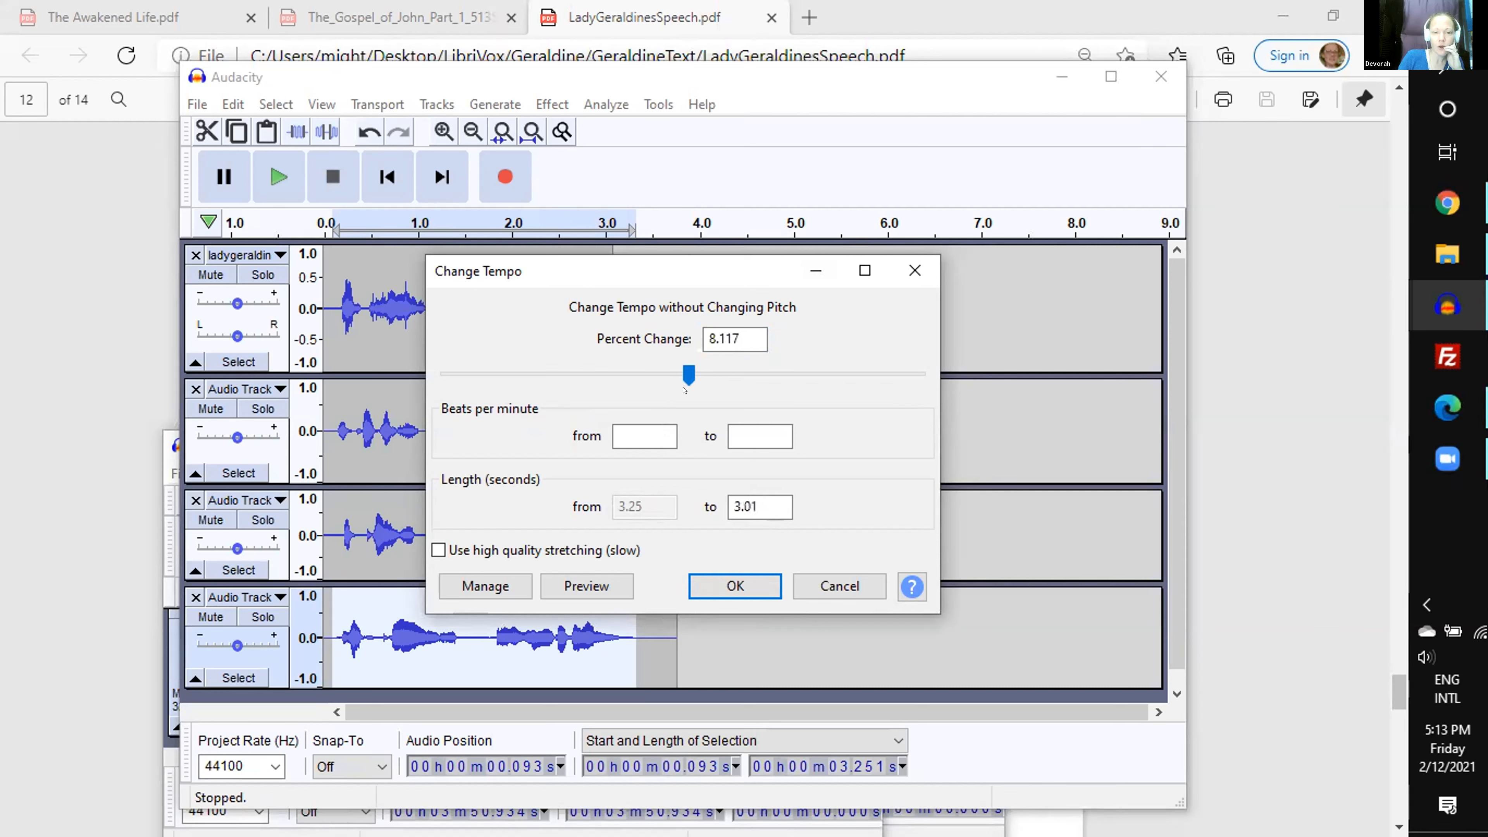
double_click(740, 495)
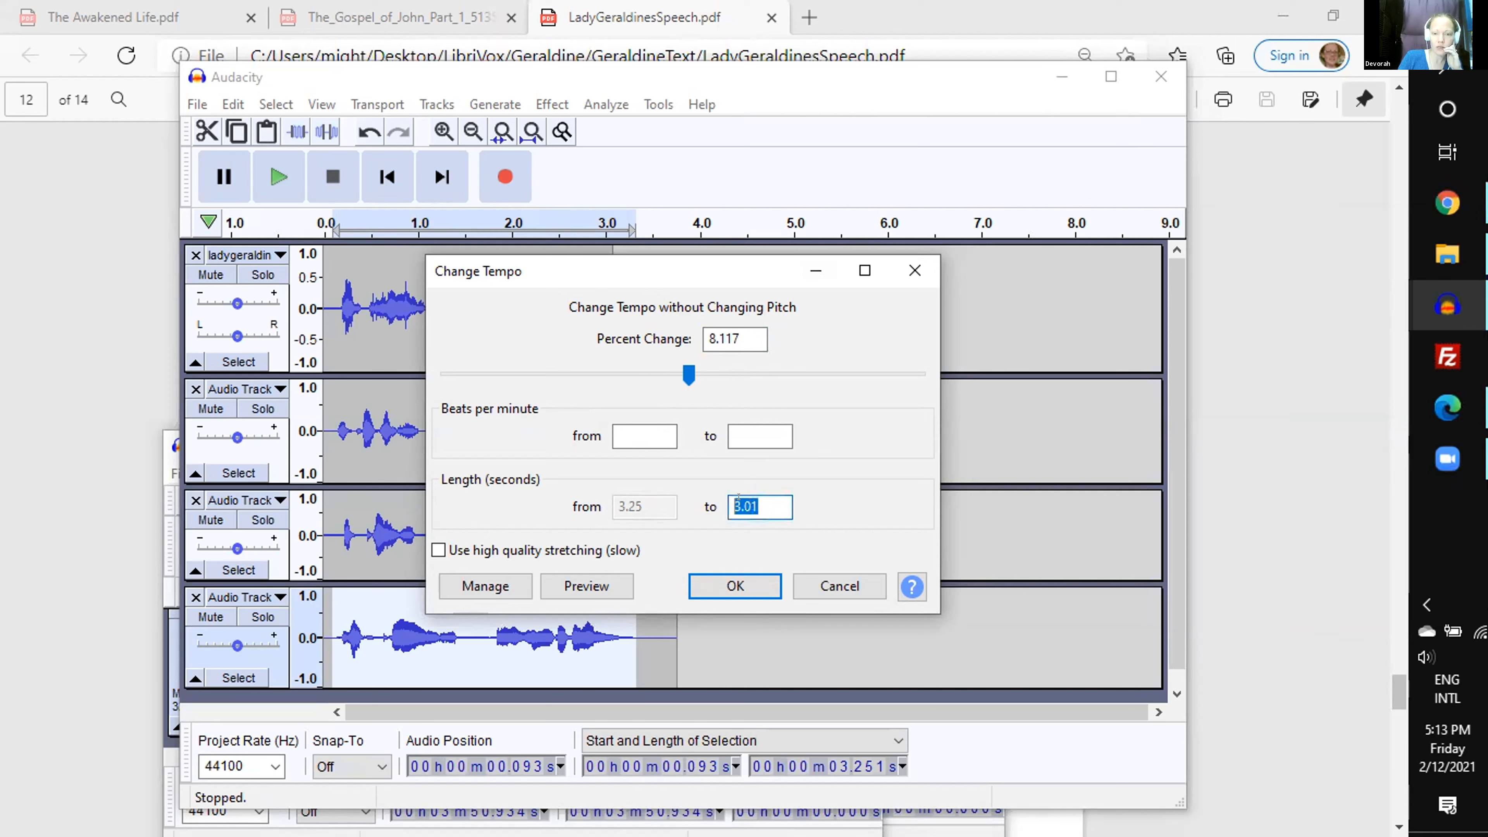
text(2.5)
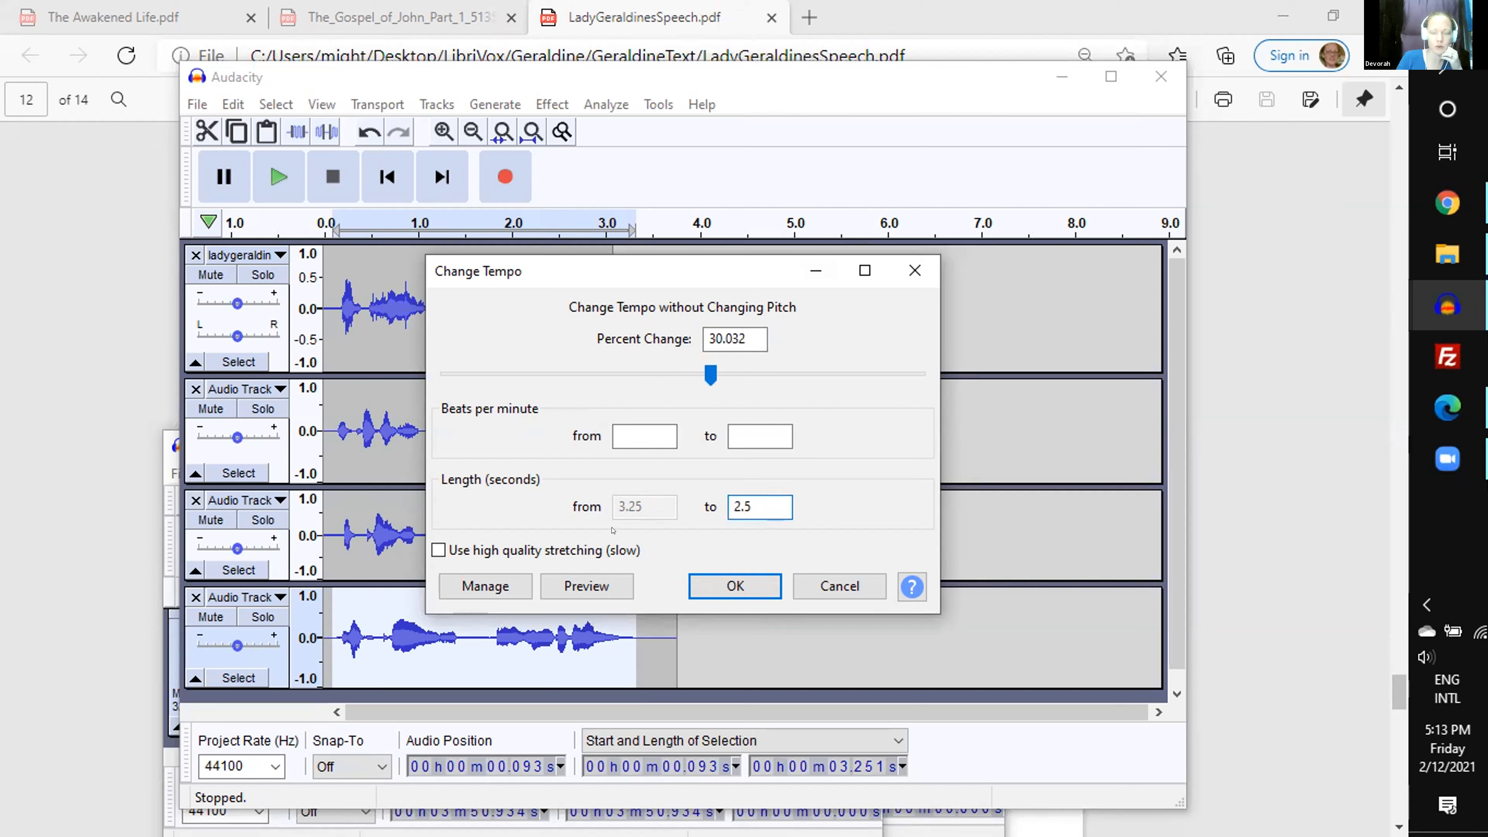
click(708, 581)
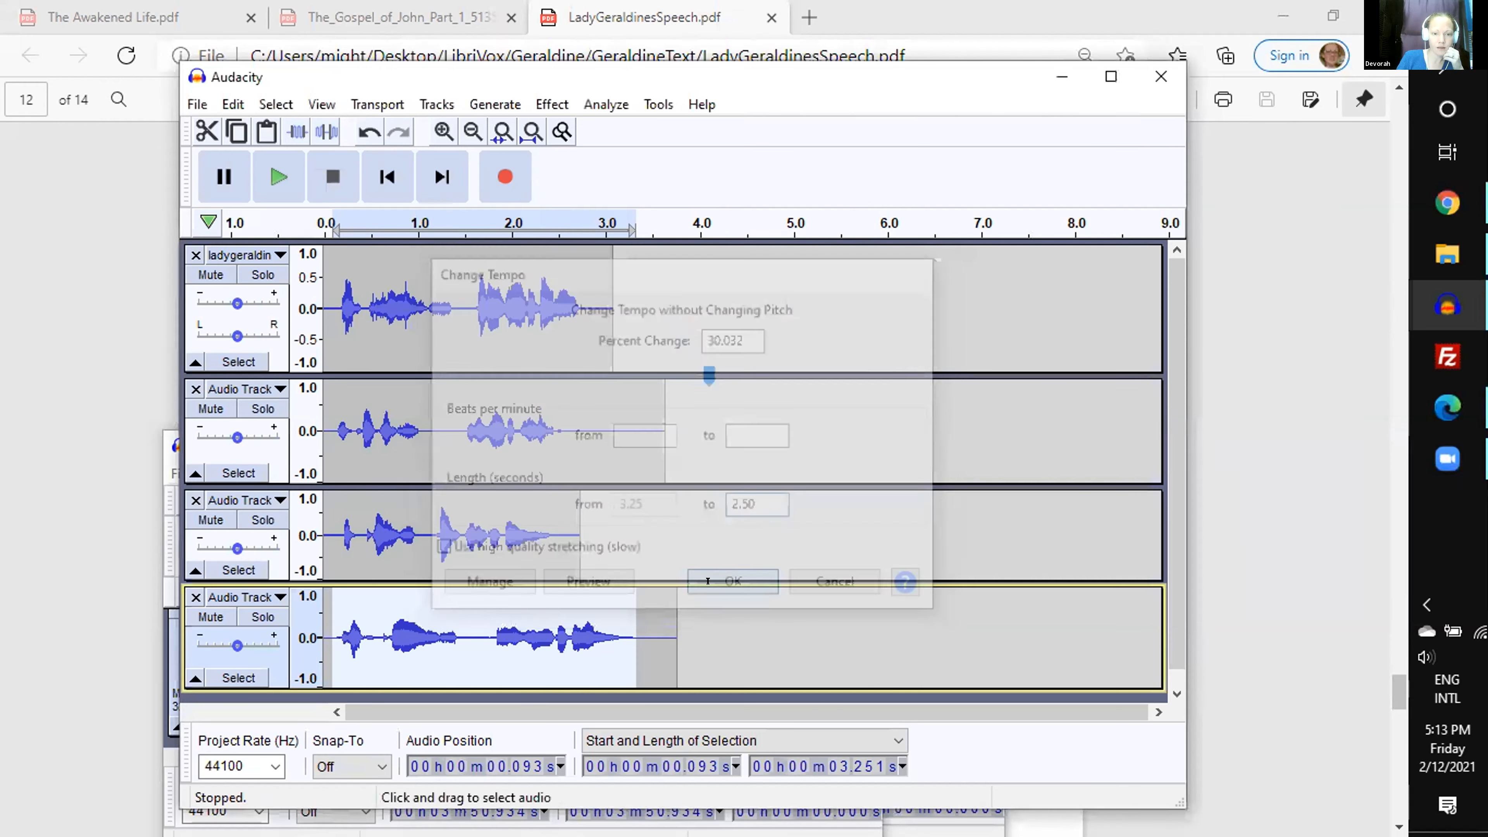
click(303, 218)
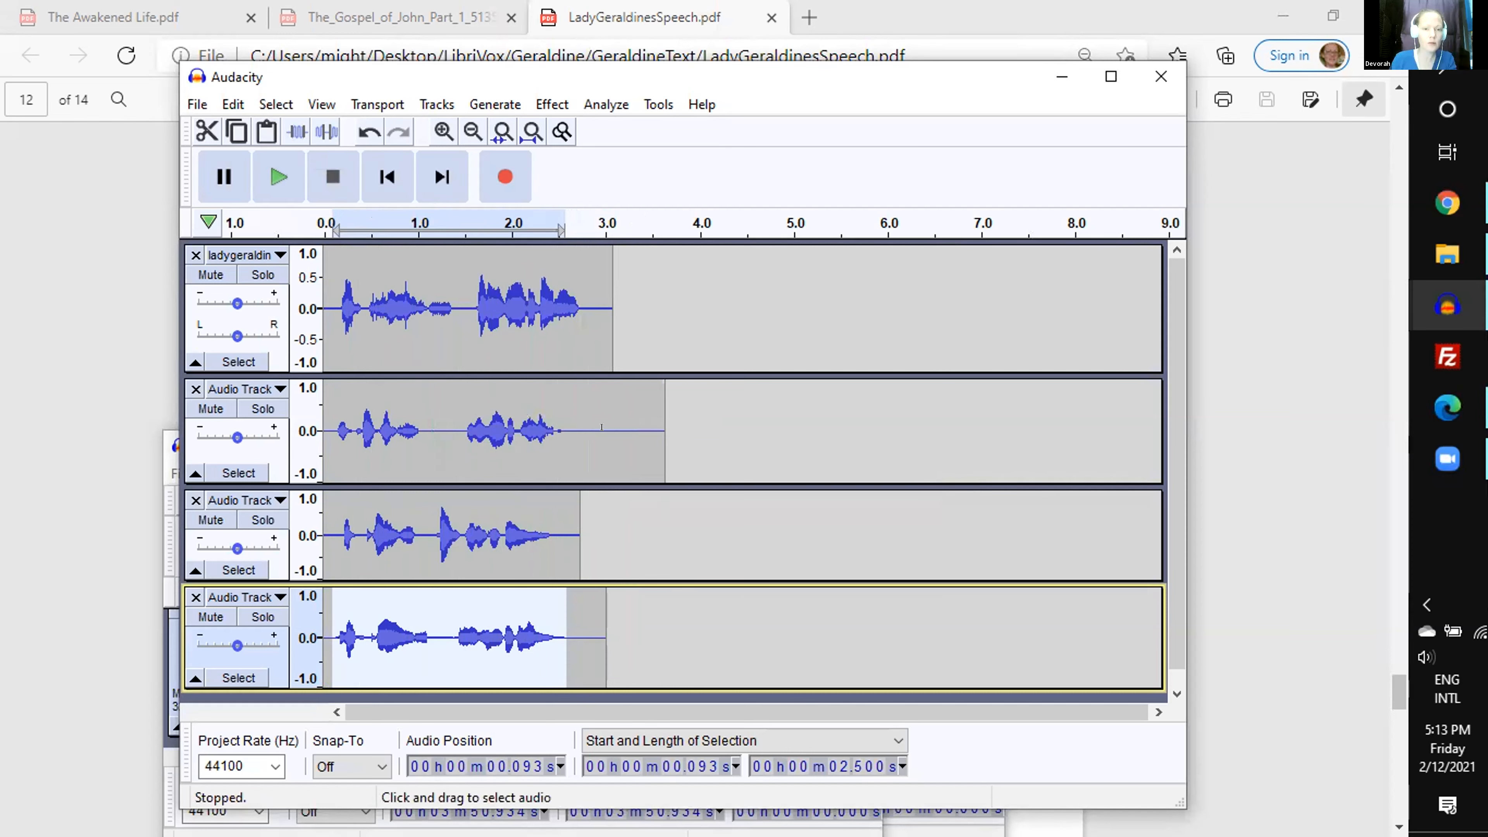
- Paste the 0.221 s silence into the third track at 1.103 s and 1.196 s, the second at 1.312 s, and the fourth at 1.242 s
click(427, 542)
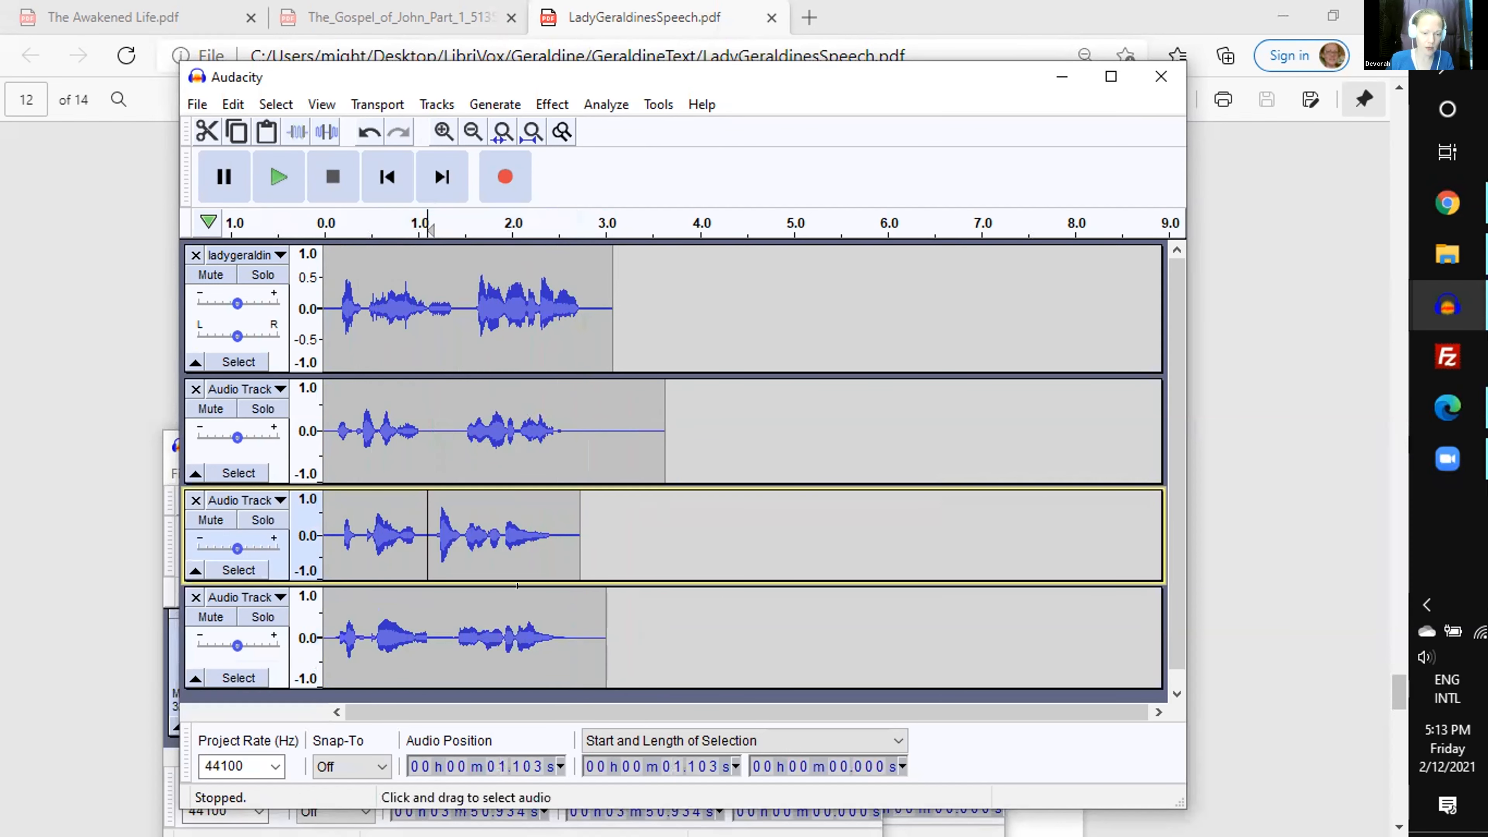
key(ctrl)
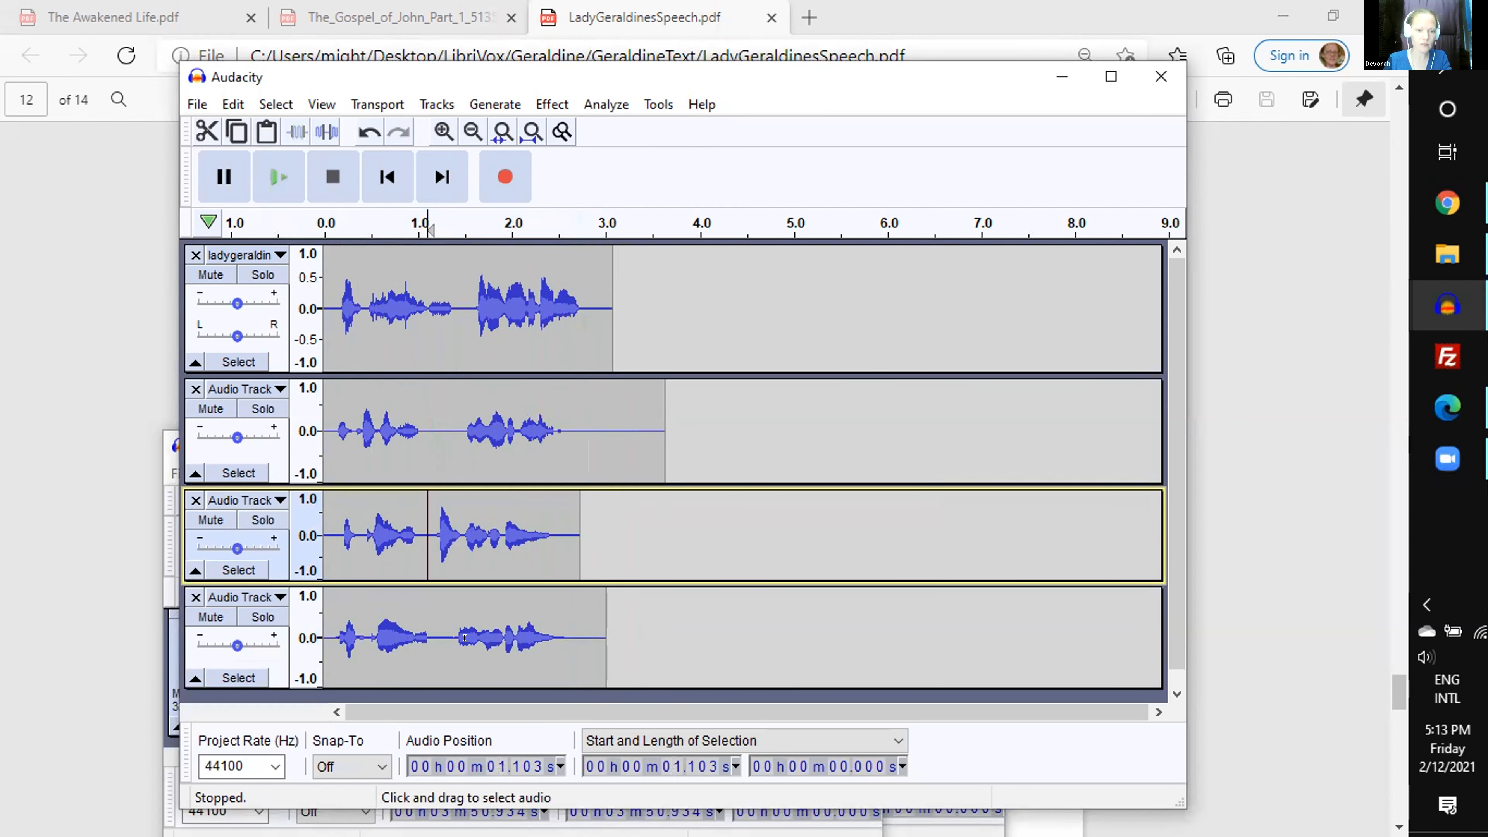
key(ctrl+v)
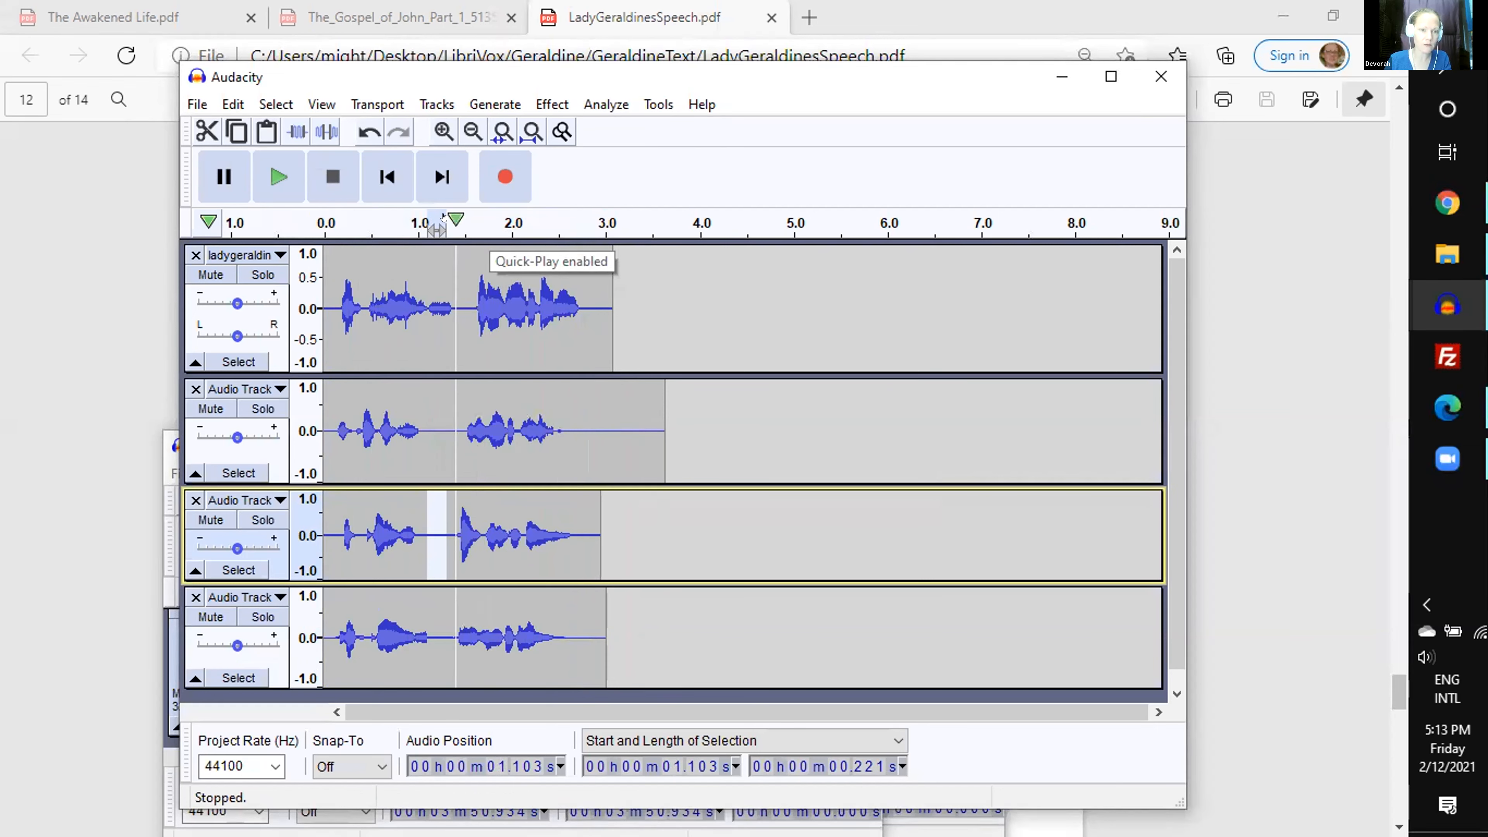
click(448, 434)
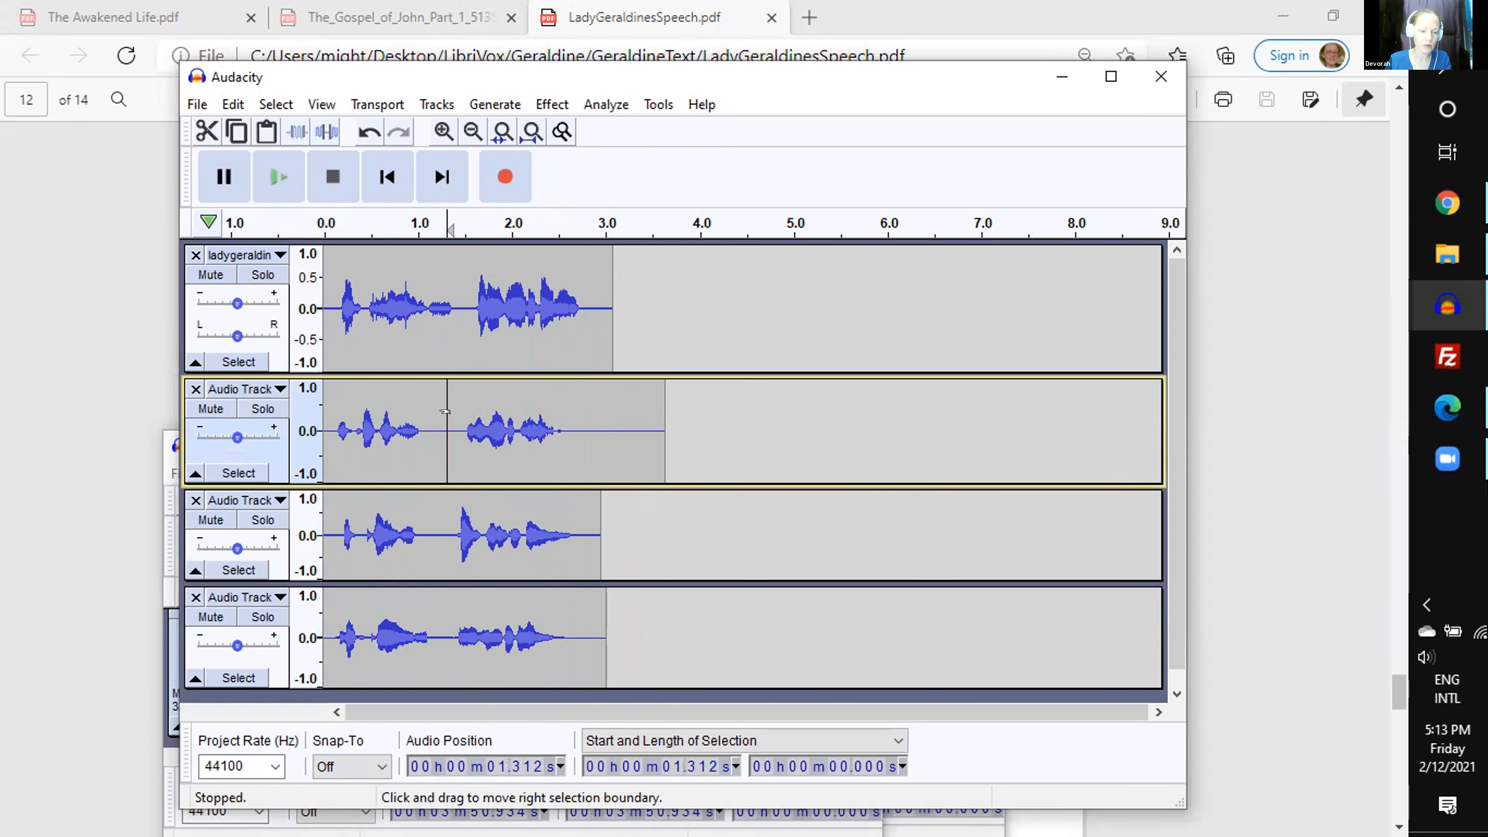
key(ctrl+v)
click(437, 530)
key(ctrl+v)
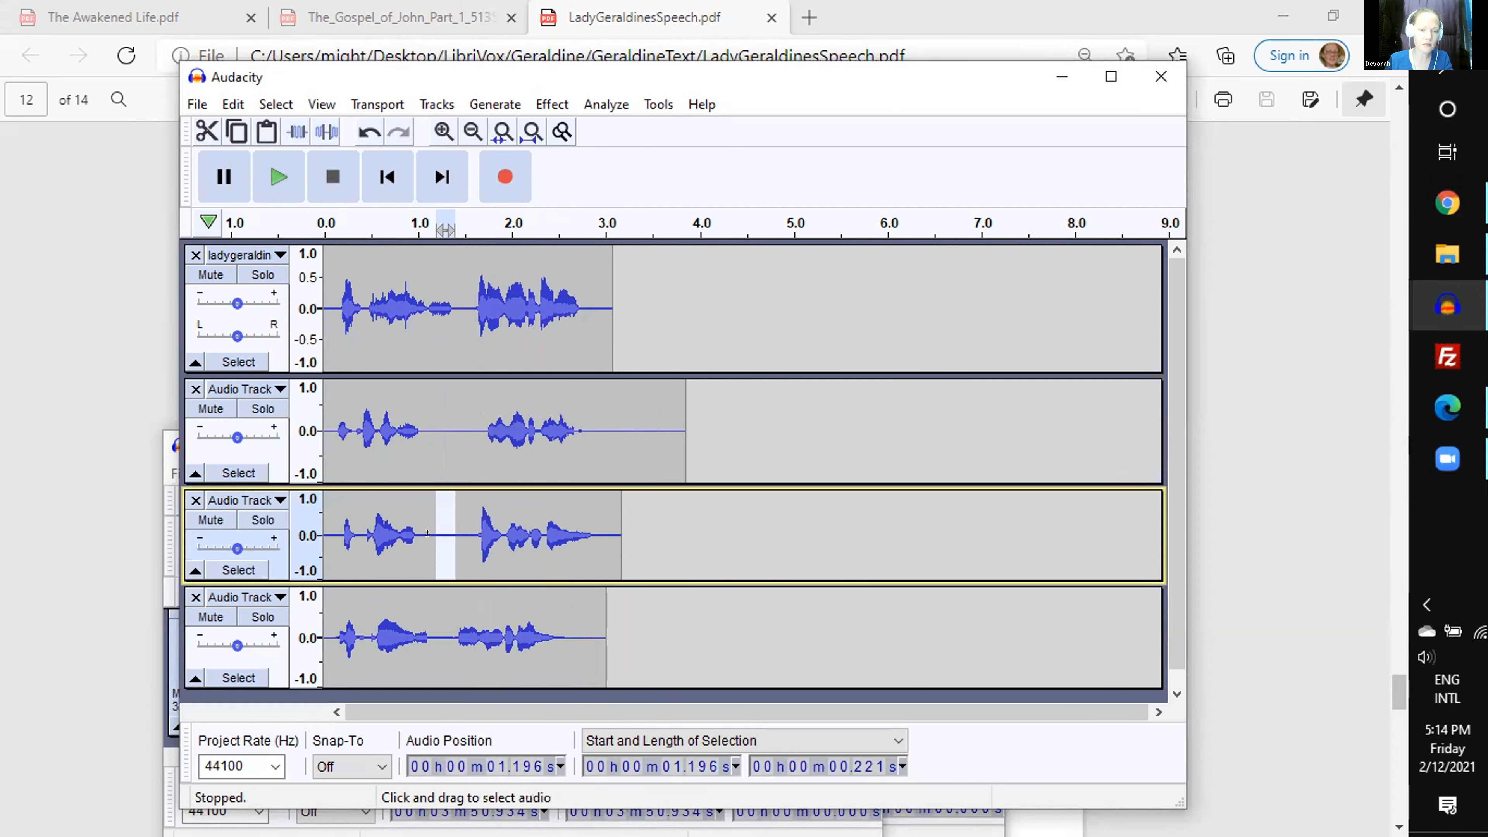
click(441, 622)
key(ctrl+v)
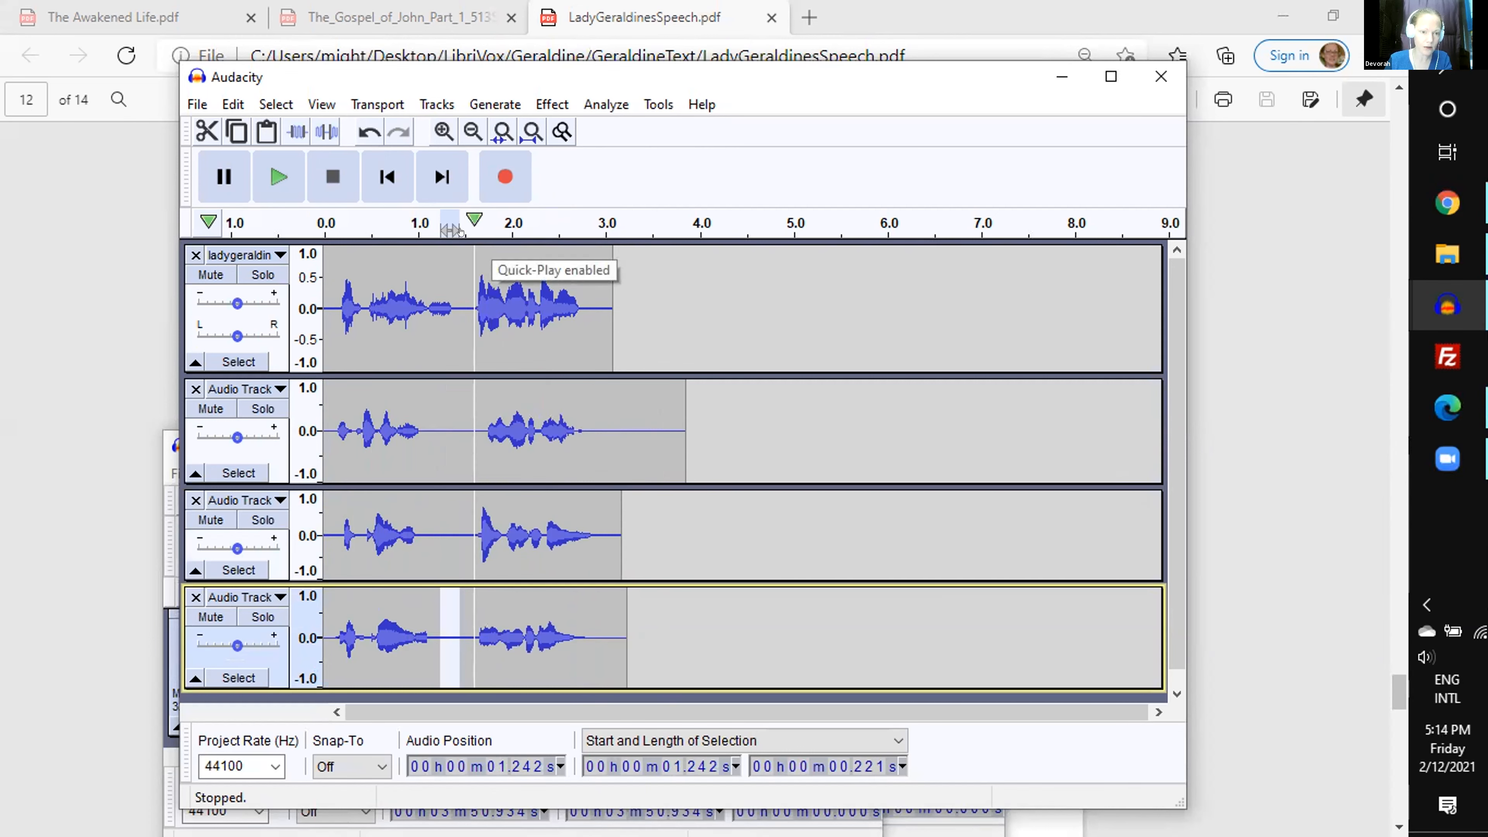
- Delete 0.139 s of silence at 1.498 s in the second track and play all tracks from the start
drag(464, 413, 477, 413)
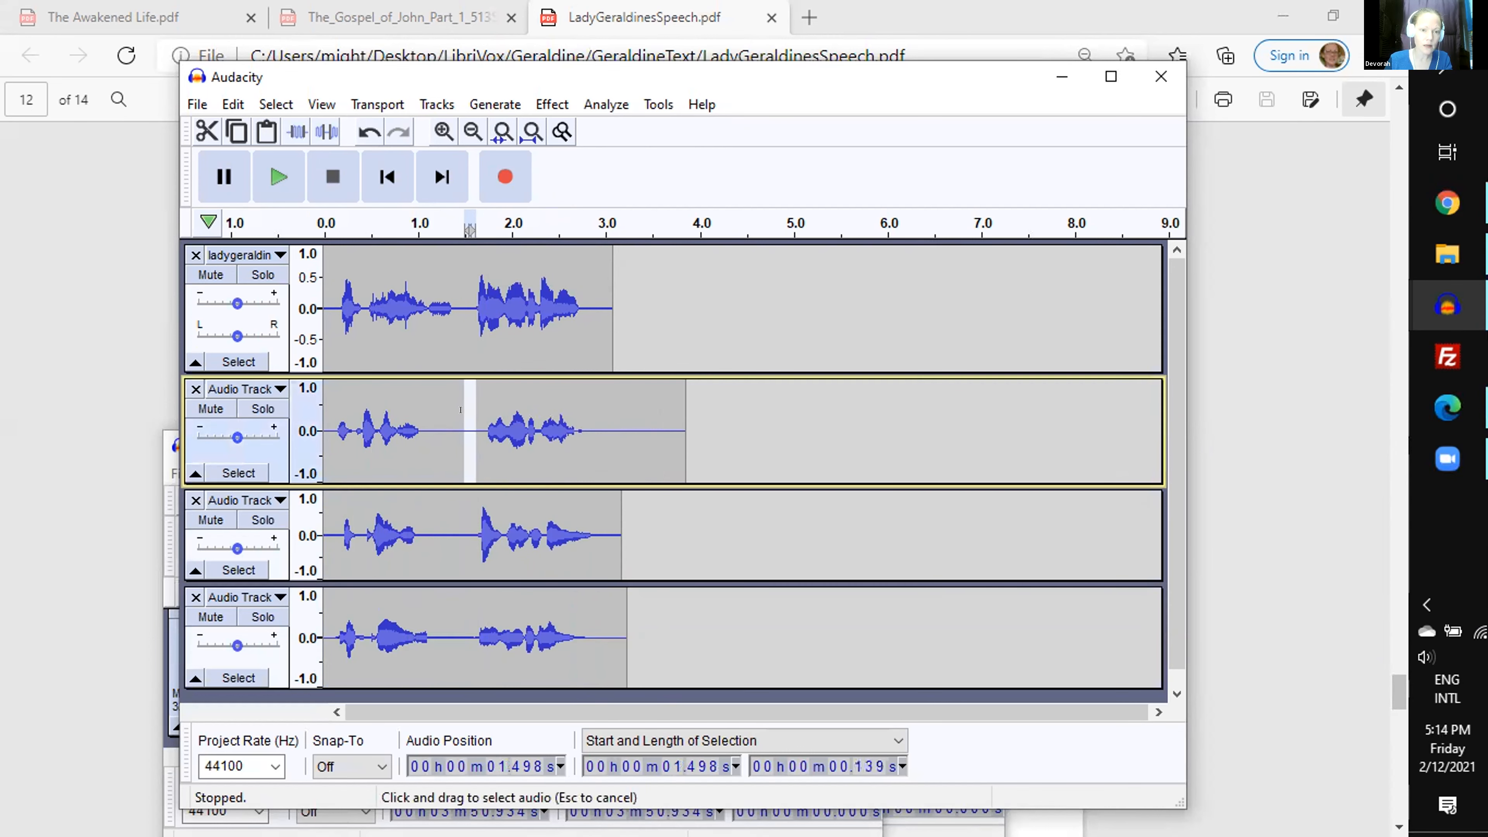
key(Delete)
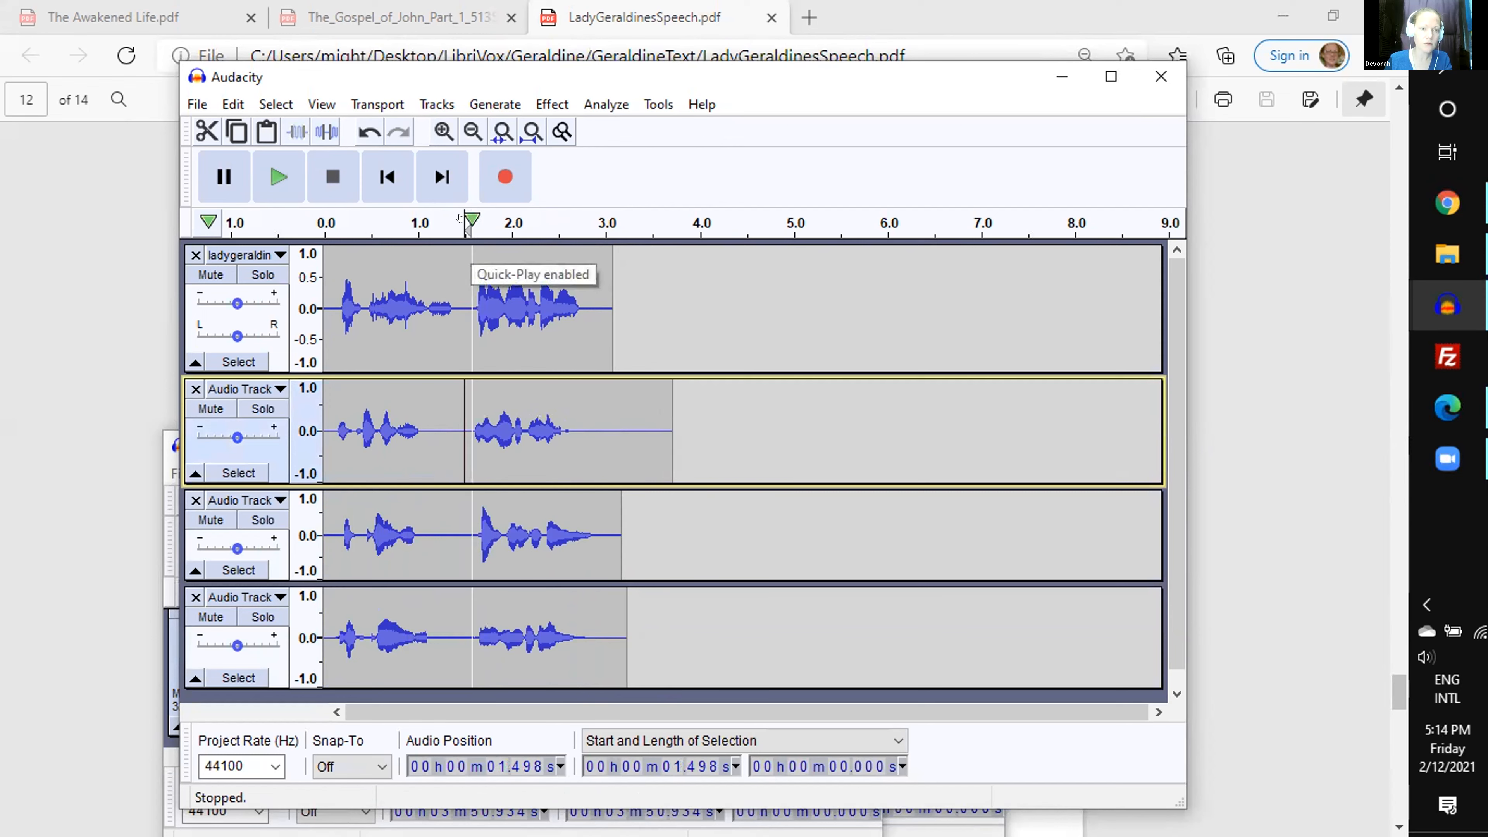
click(318, 217)
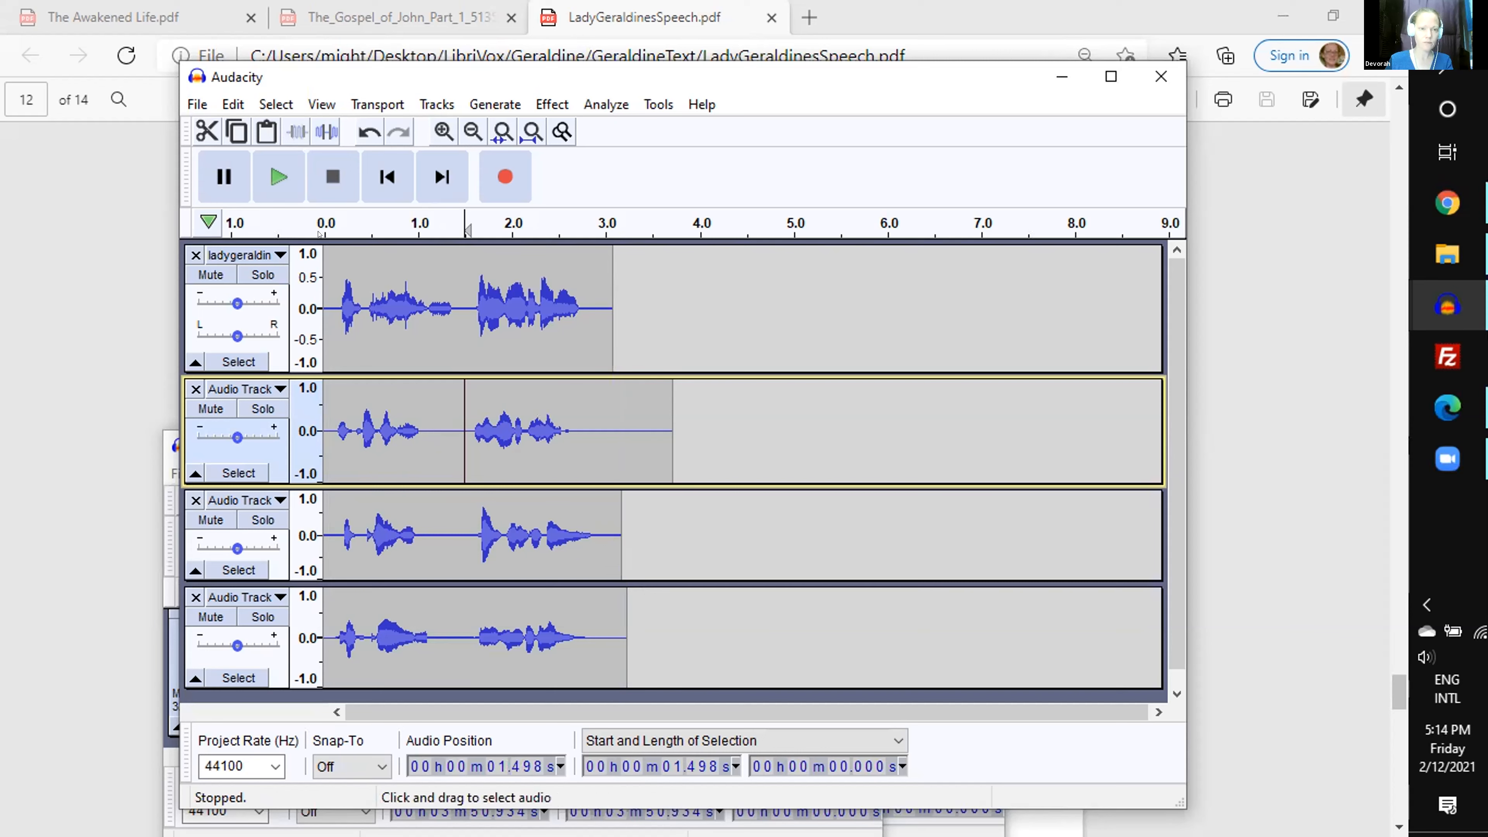
- Delete about 0.093 s of silence at 1.416 s in the third track and play all four tracks from the start
click(317, 219)
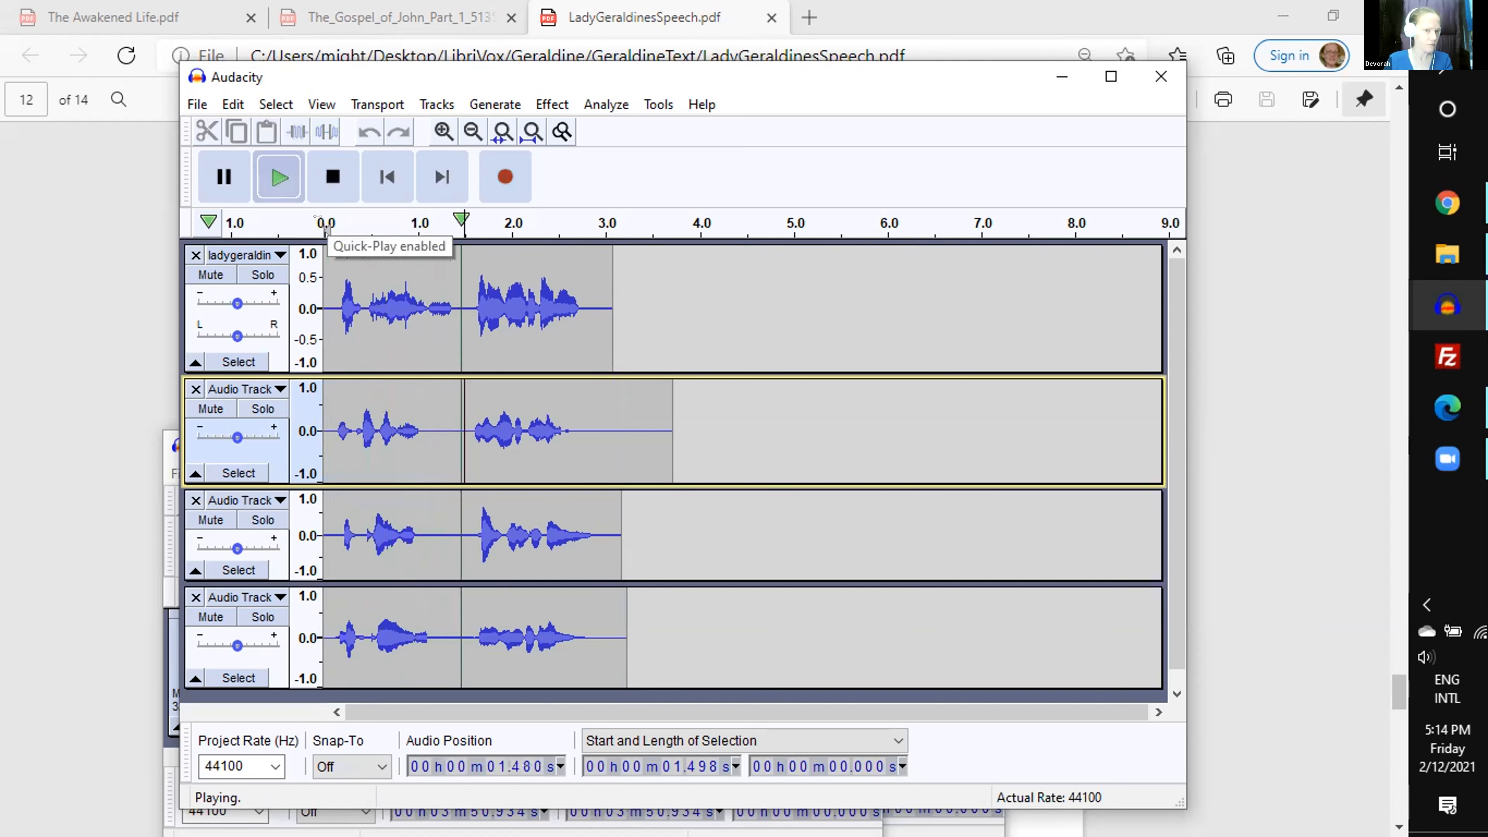
click(329, 181)
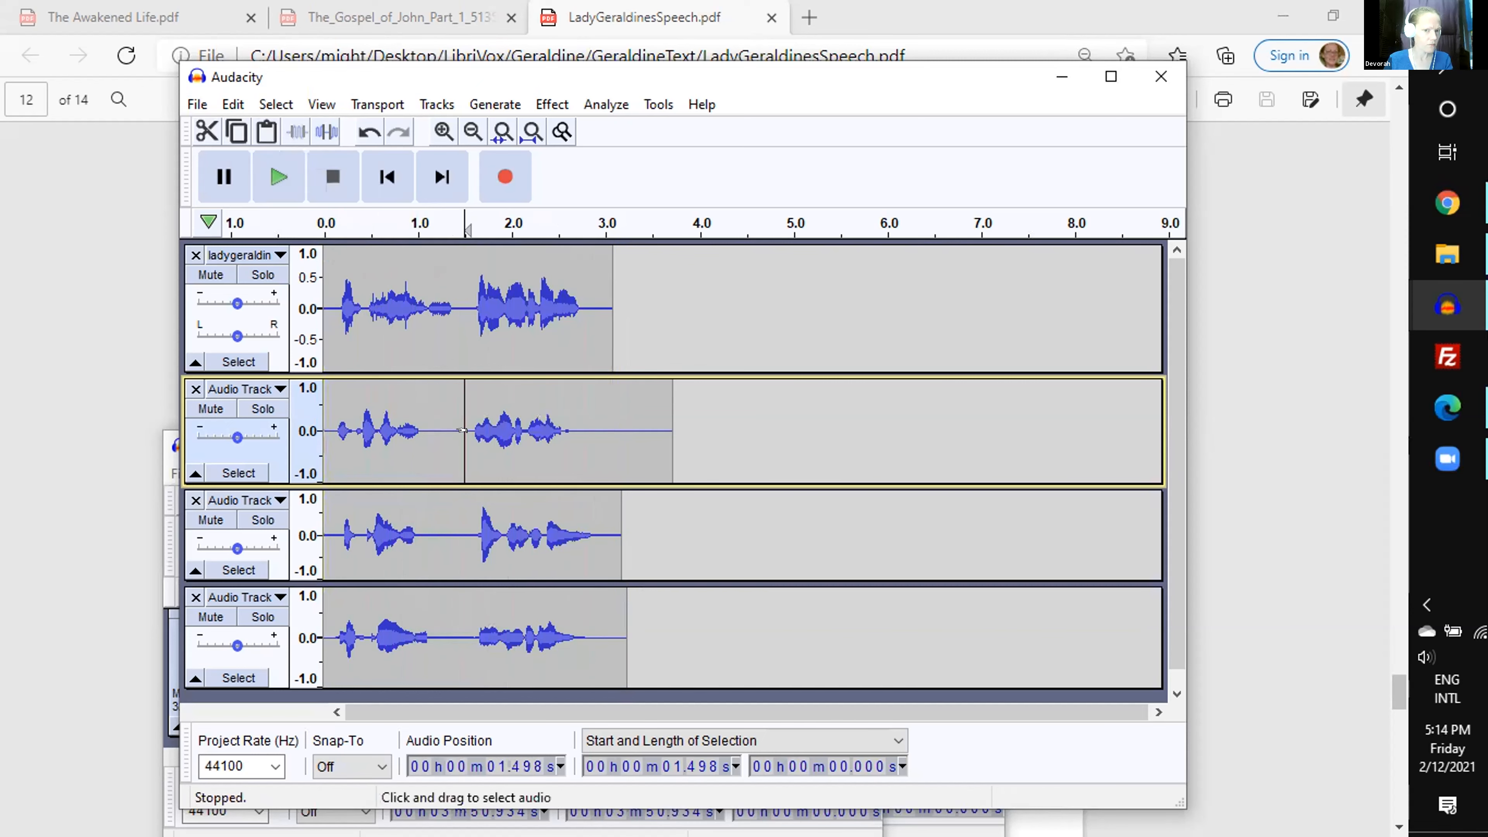
click(445, 515)
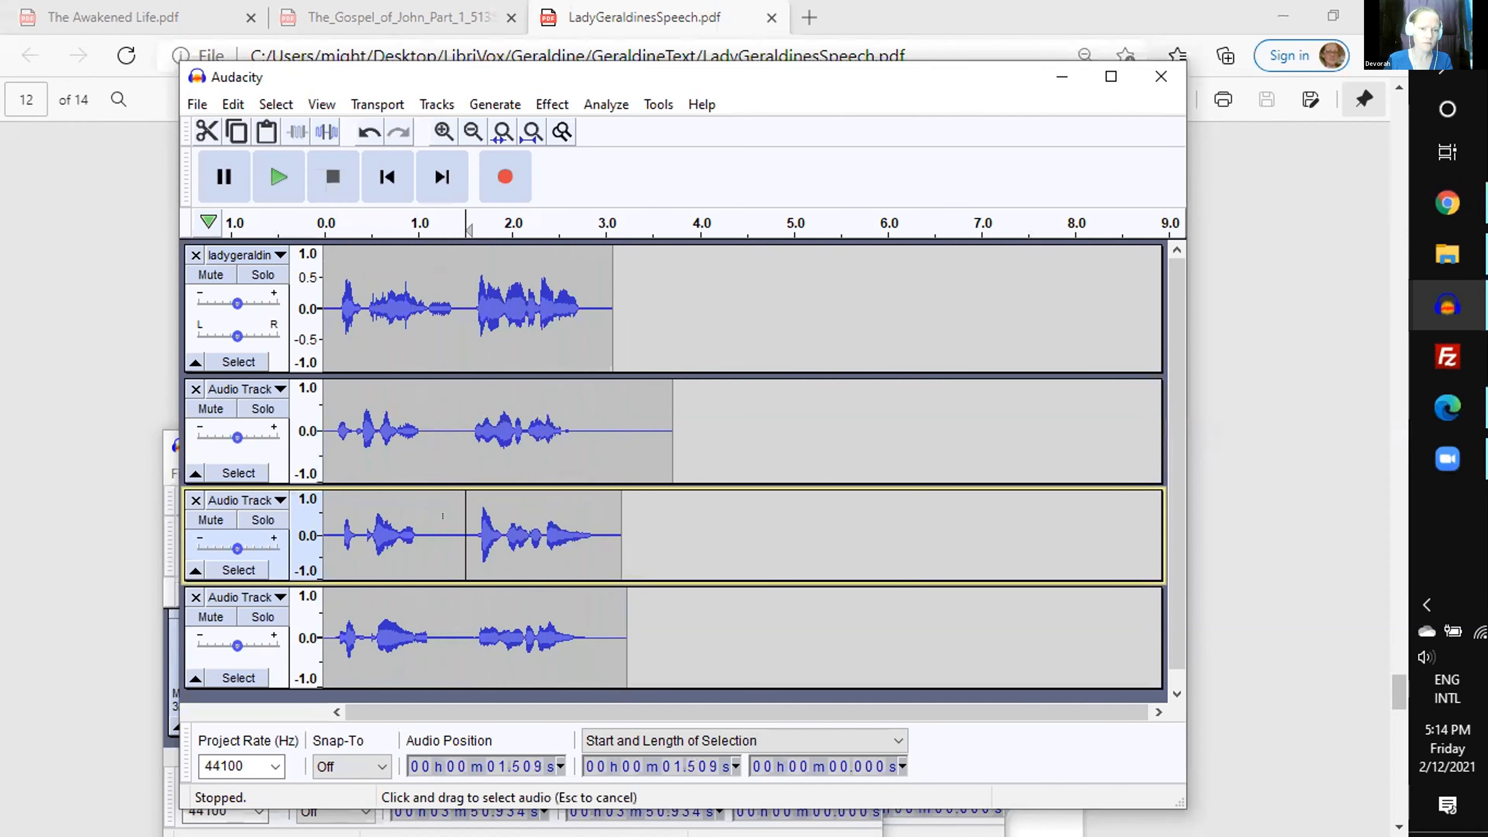
drag(467, 516, 458, 516)
key(Delete)
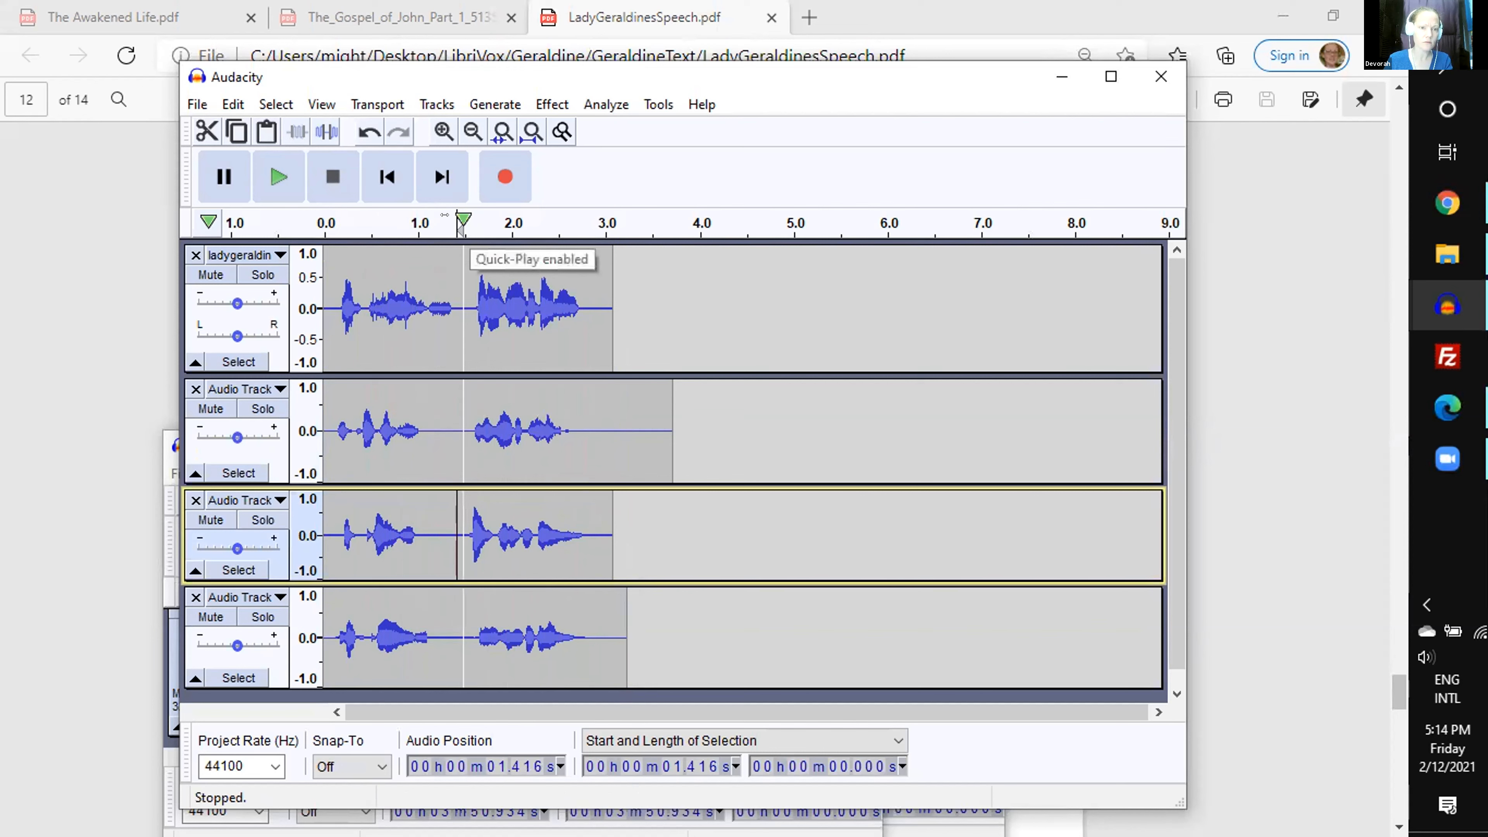
click(445, 215)
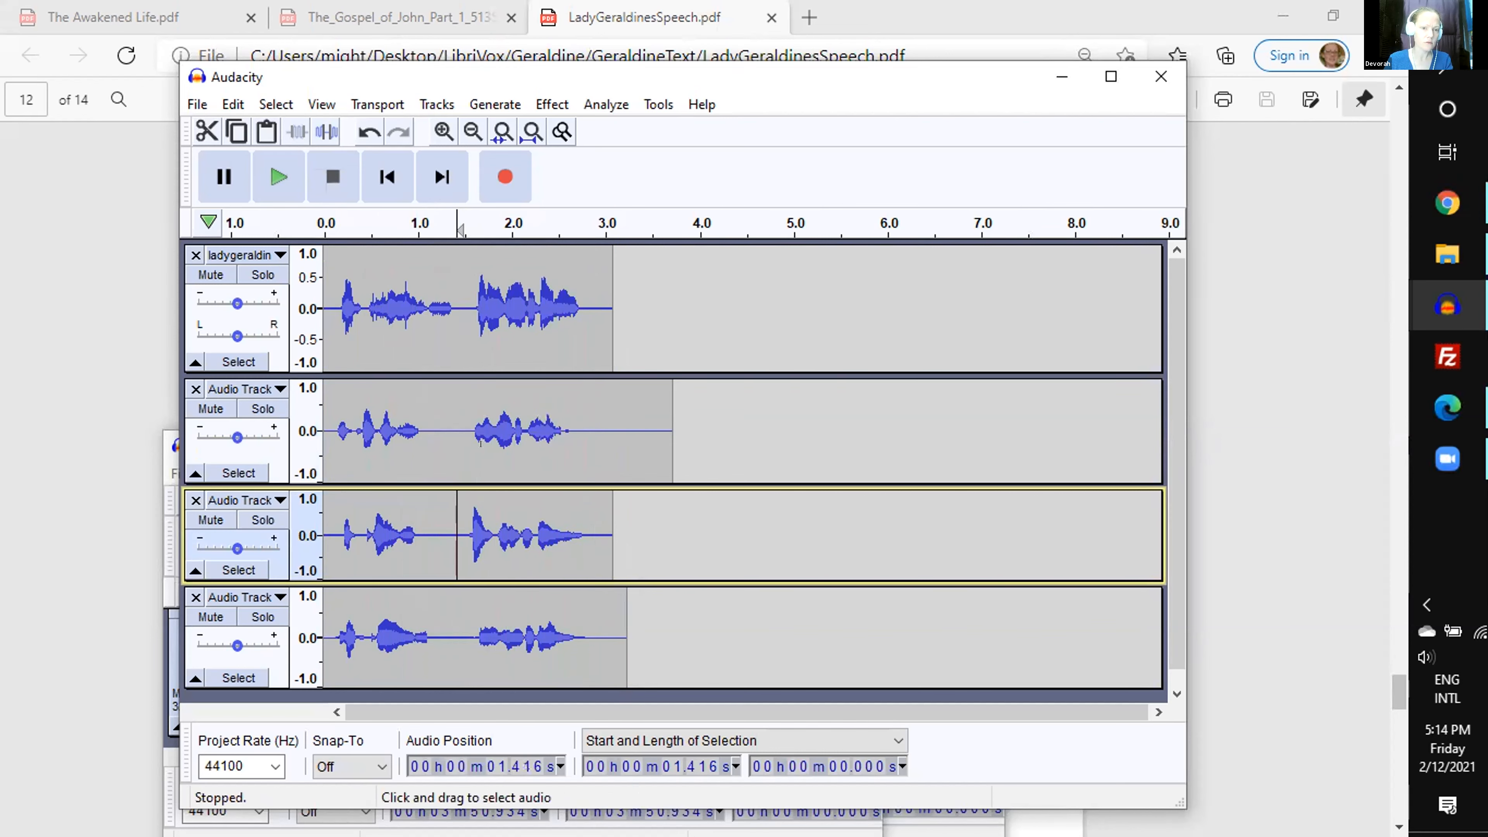
- Select 2.844 s across all four tracks from 0.104 s and play the mix from the start
drag(335, 305, 600, 632)
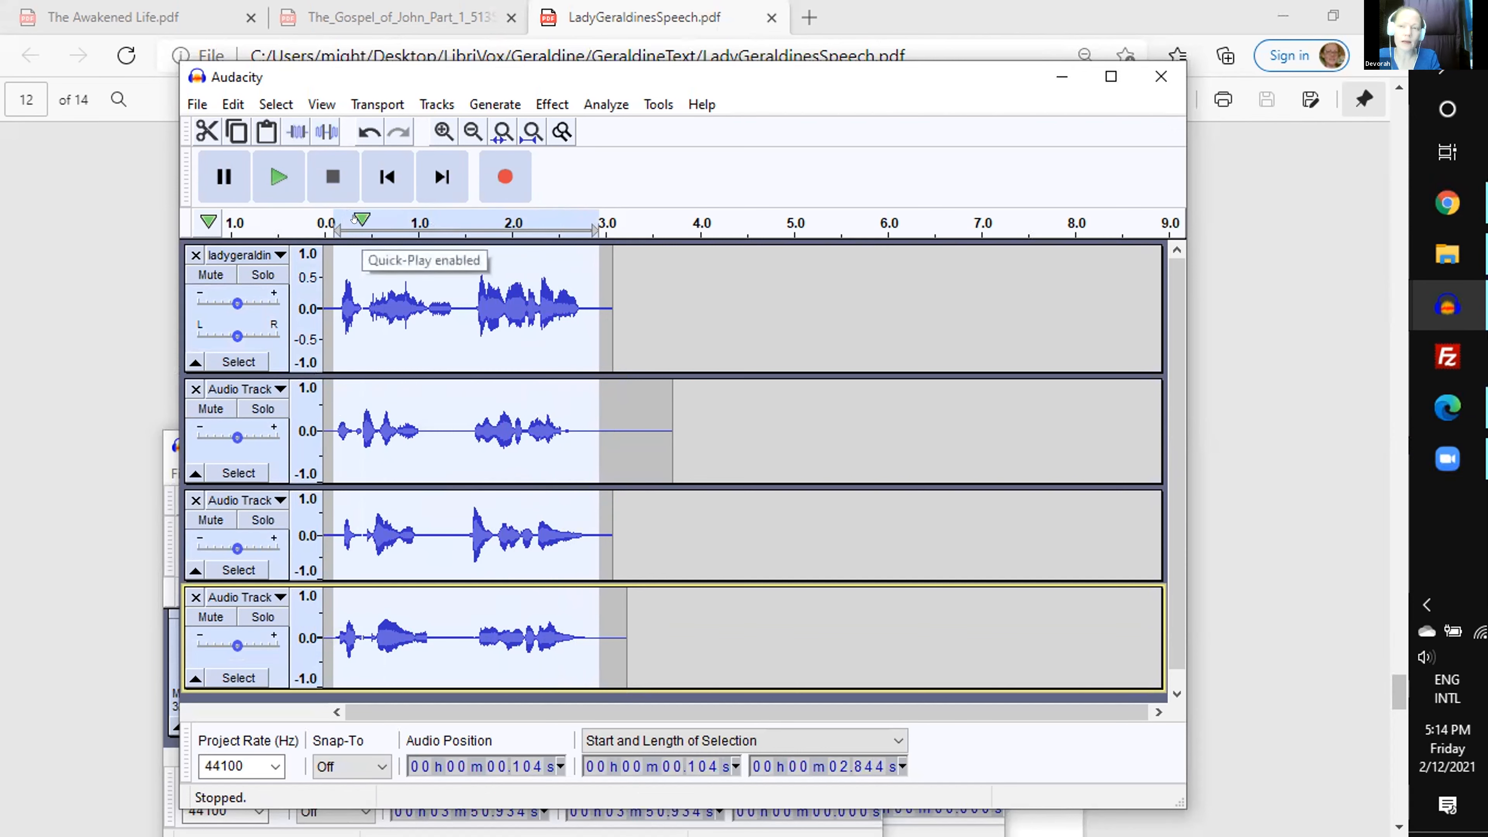
click(323, 225)
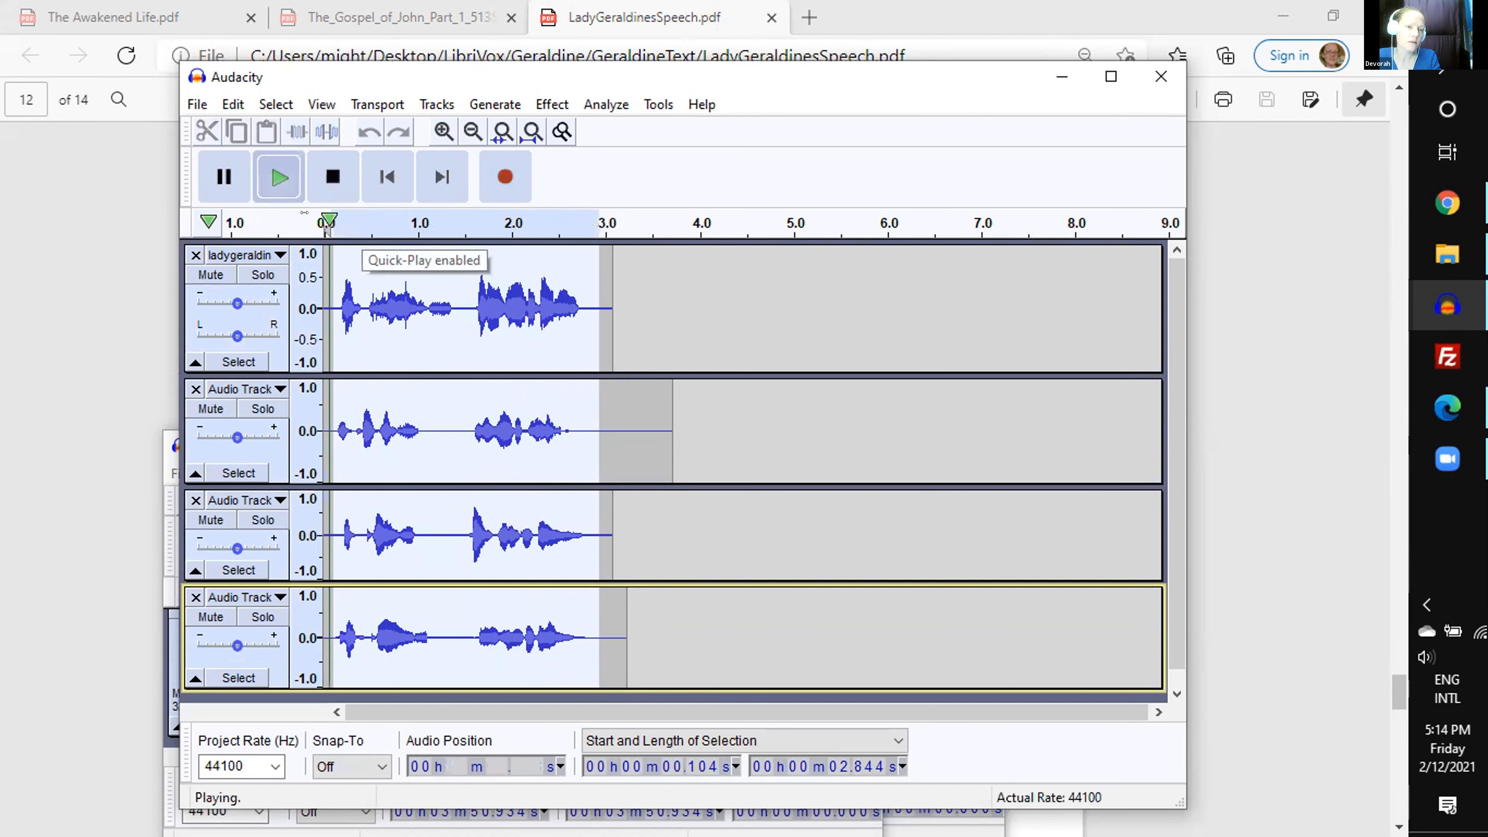
key(space)
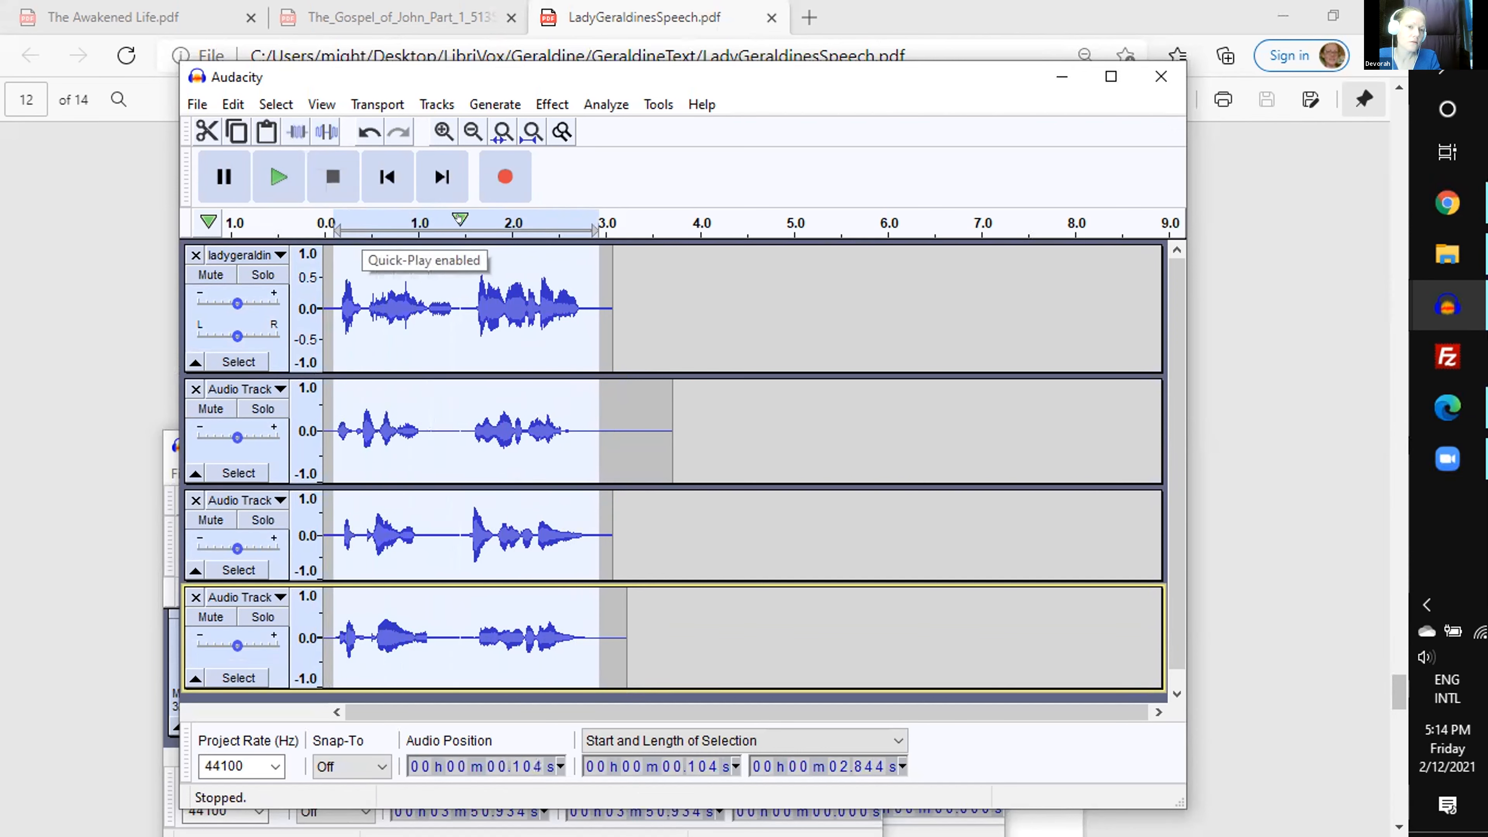
click(326, 224)
key(space)
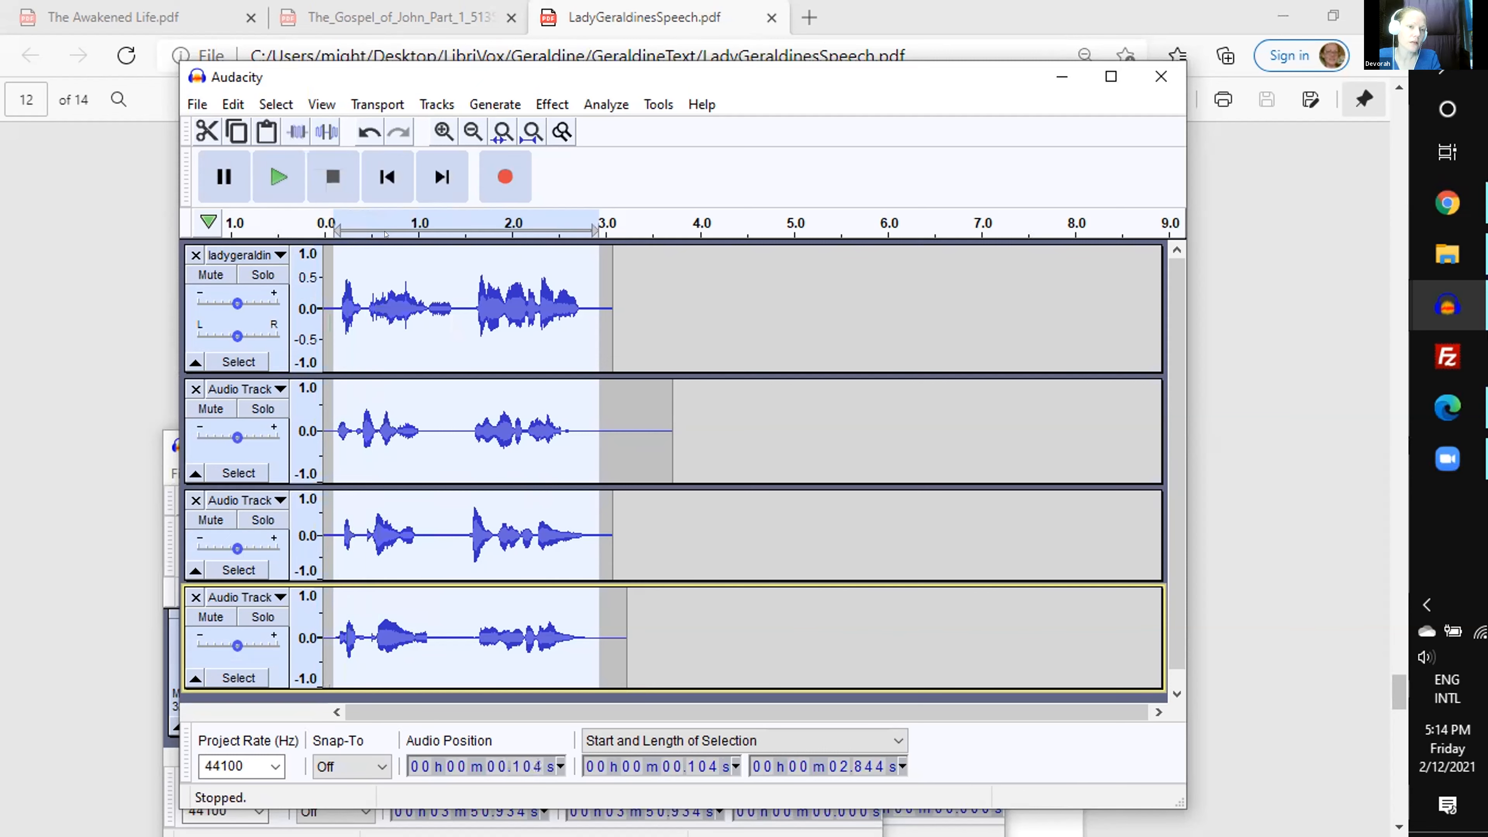
- Check the opening phrase by selecting the first 1.498 s of the first track
click(439, 349)
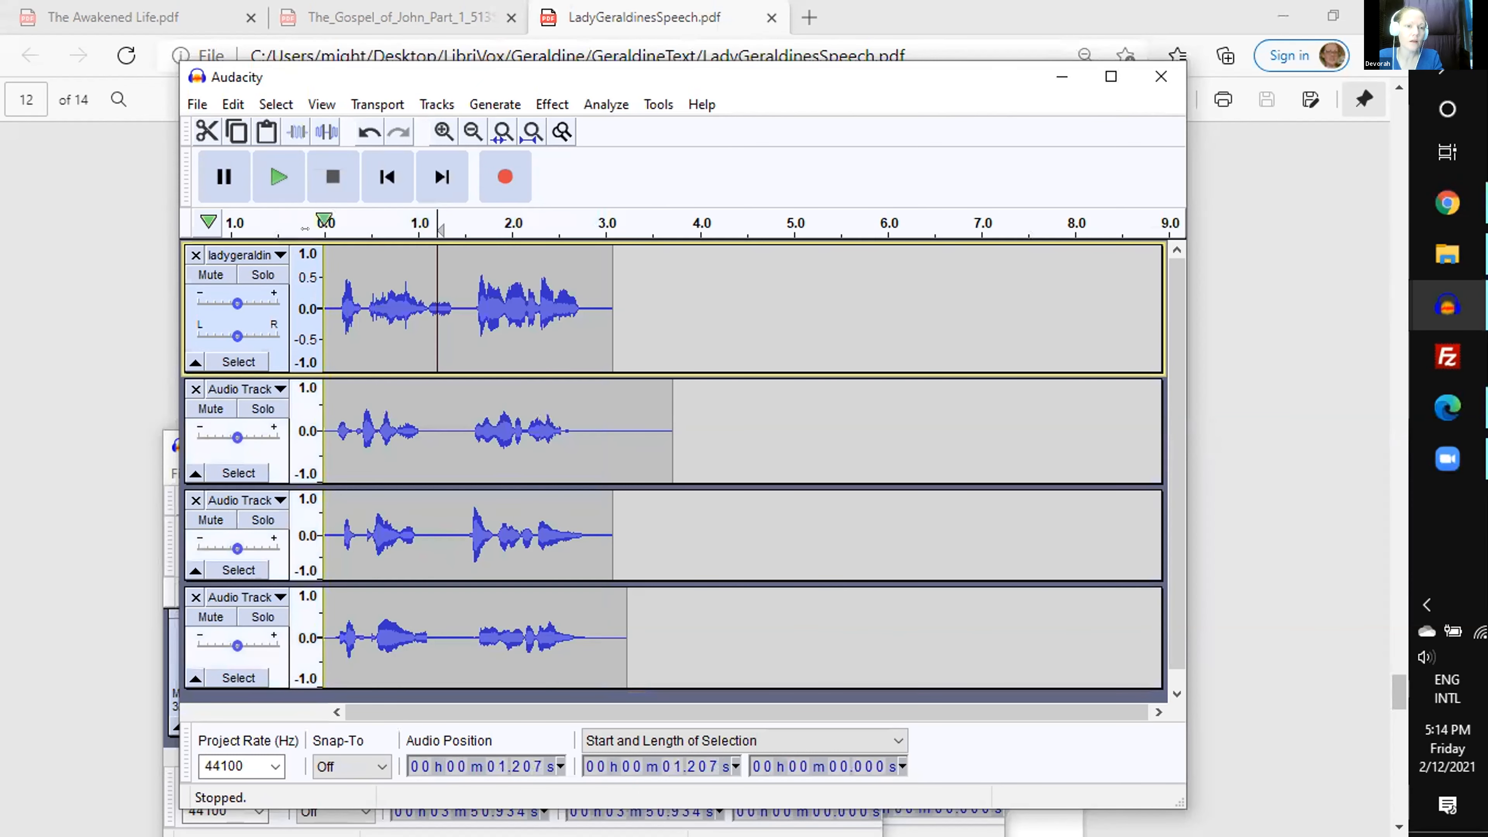
drag(327, 225, 458, 230)
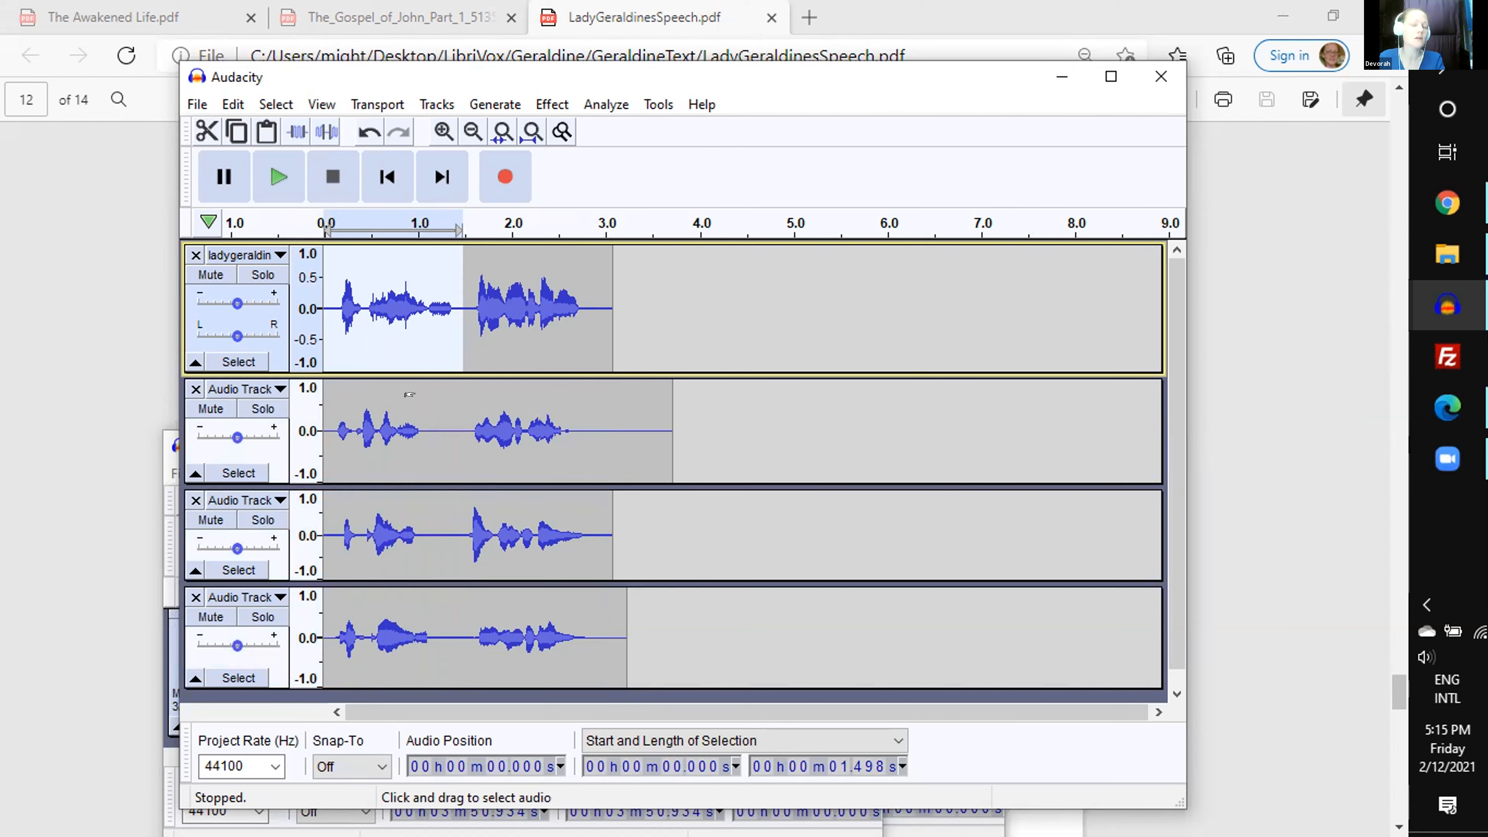
click(443, 423)
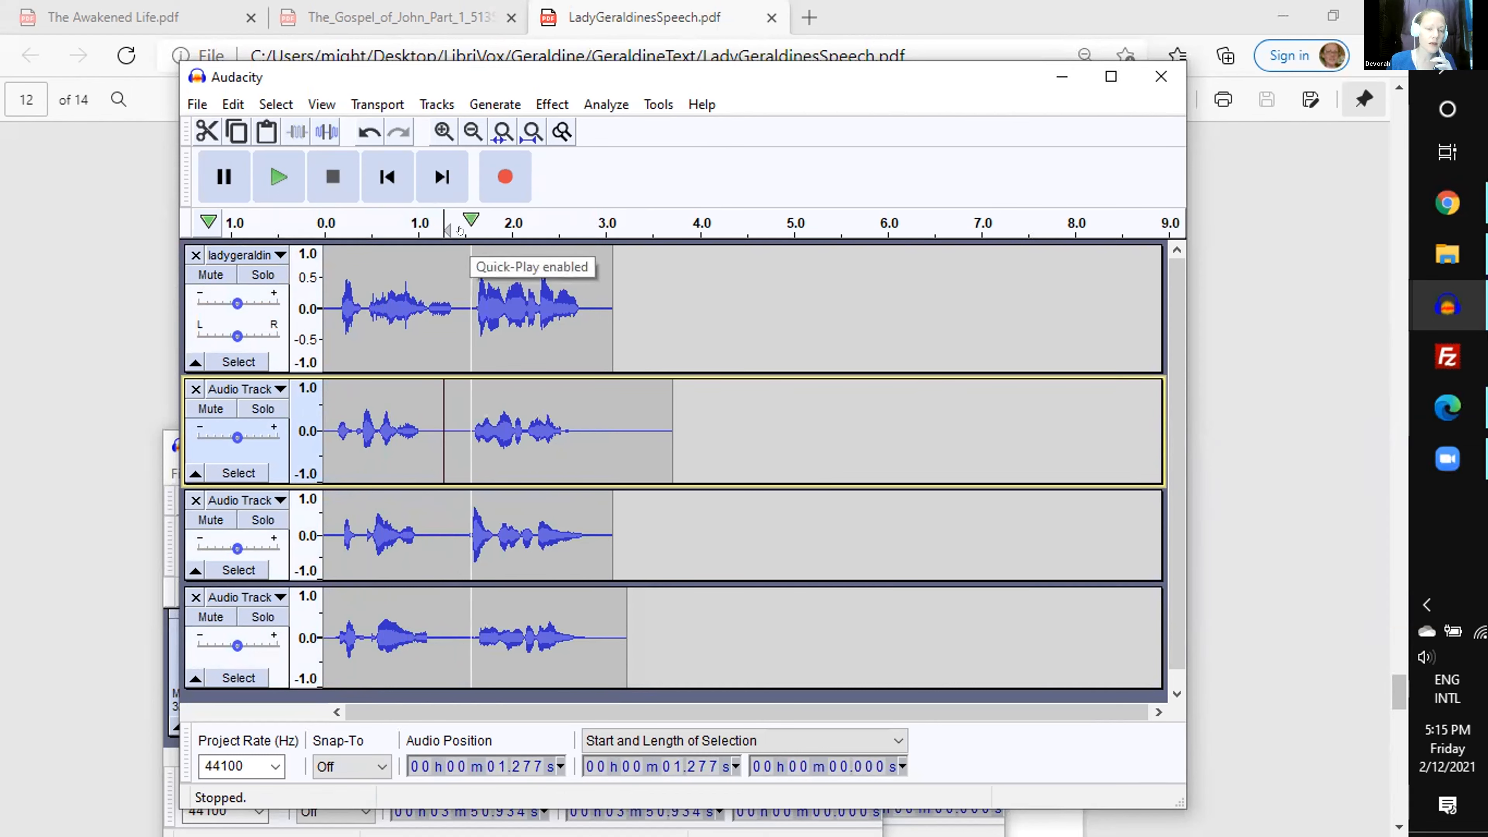
- Select the first 3.077 s of all four tracks, normalize them with ReplayGain at 0.00 dB adjustment, and play the mix
drag(328, 305, 598, 618)
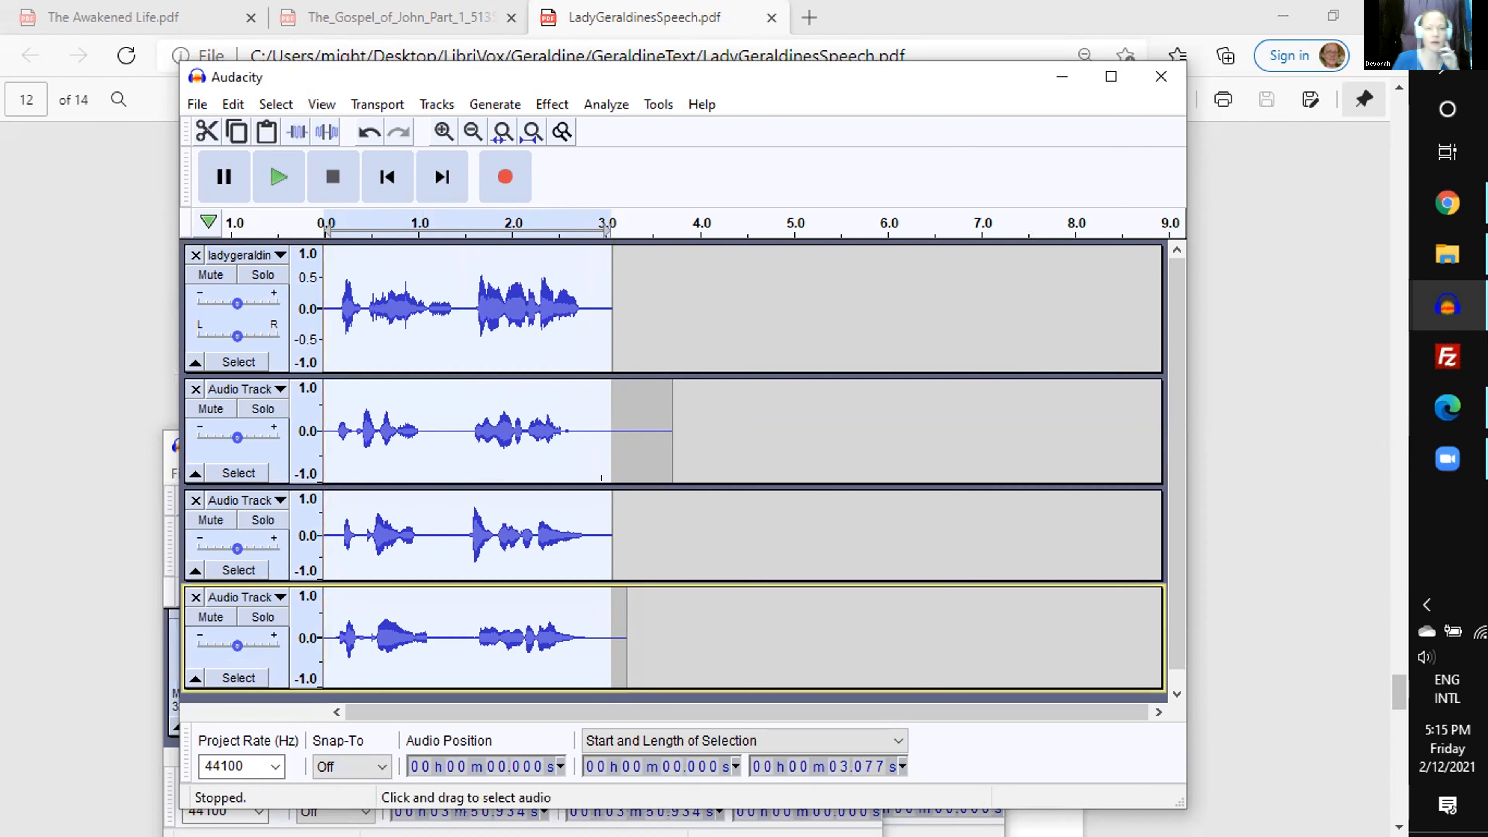
click(420, 446)
drag(328, 323, 612, 638)
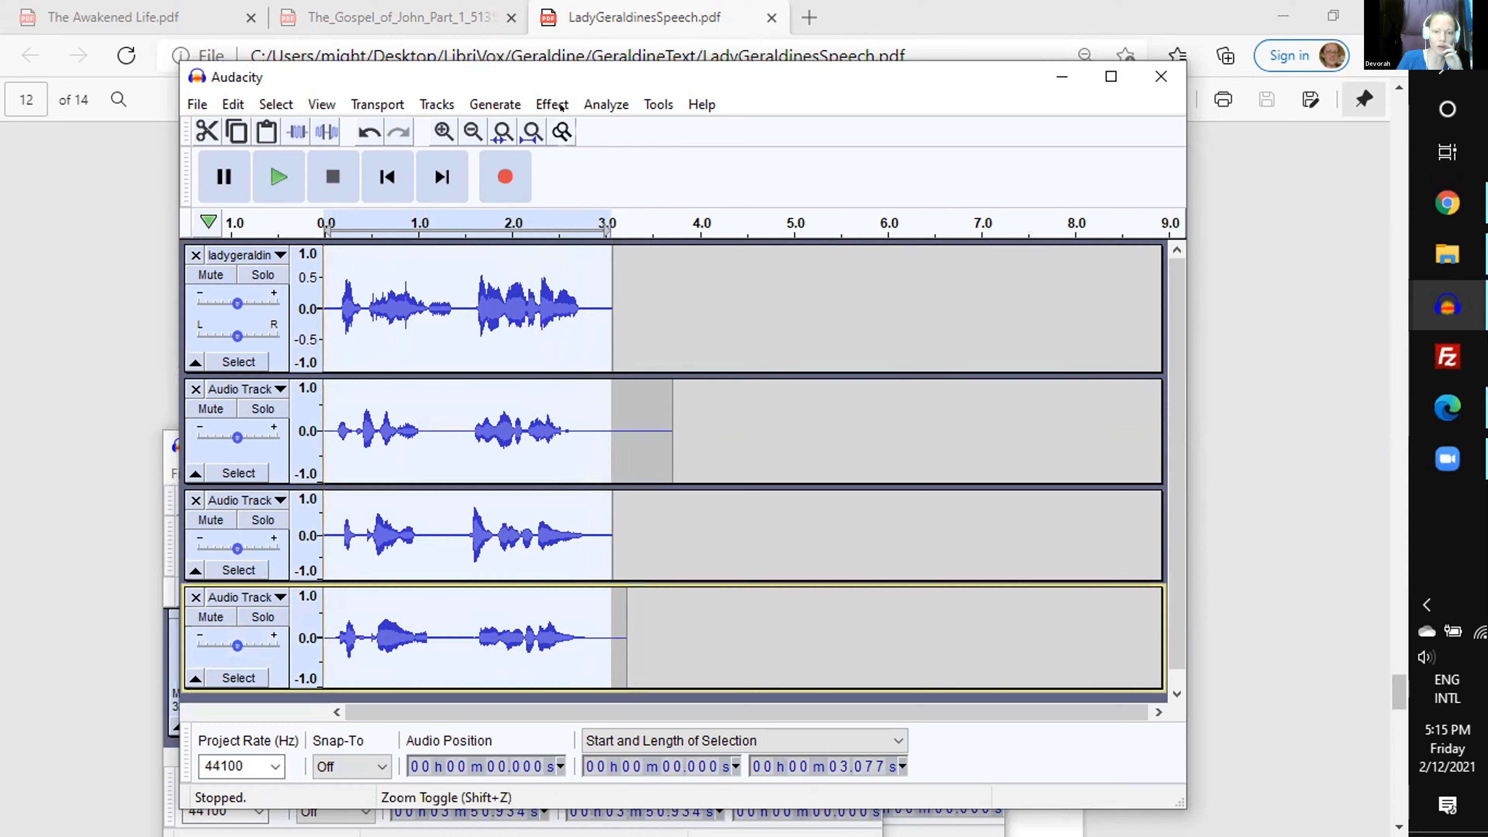
click(557, 103)
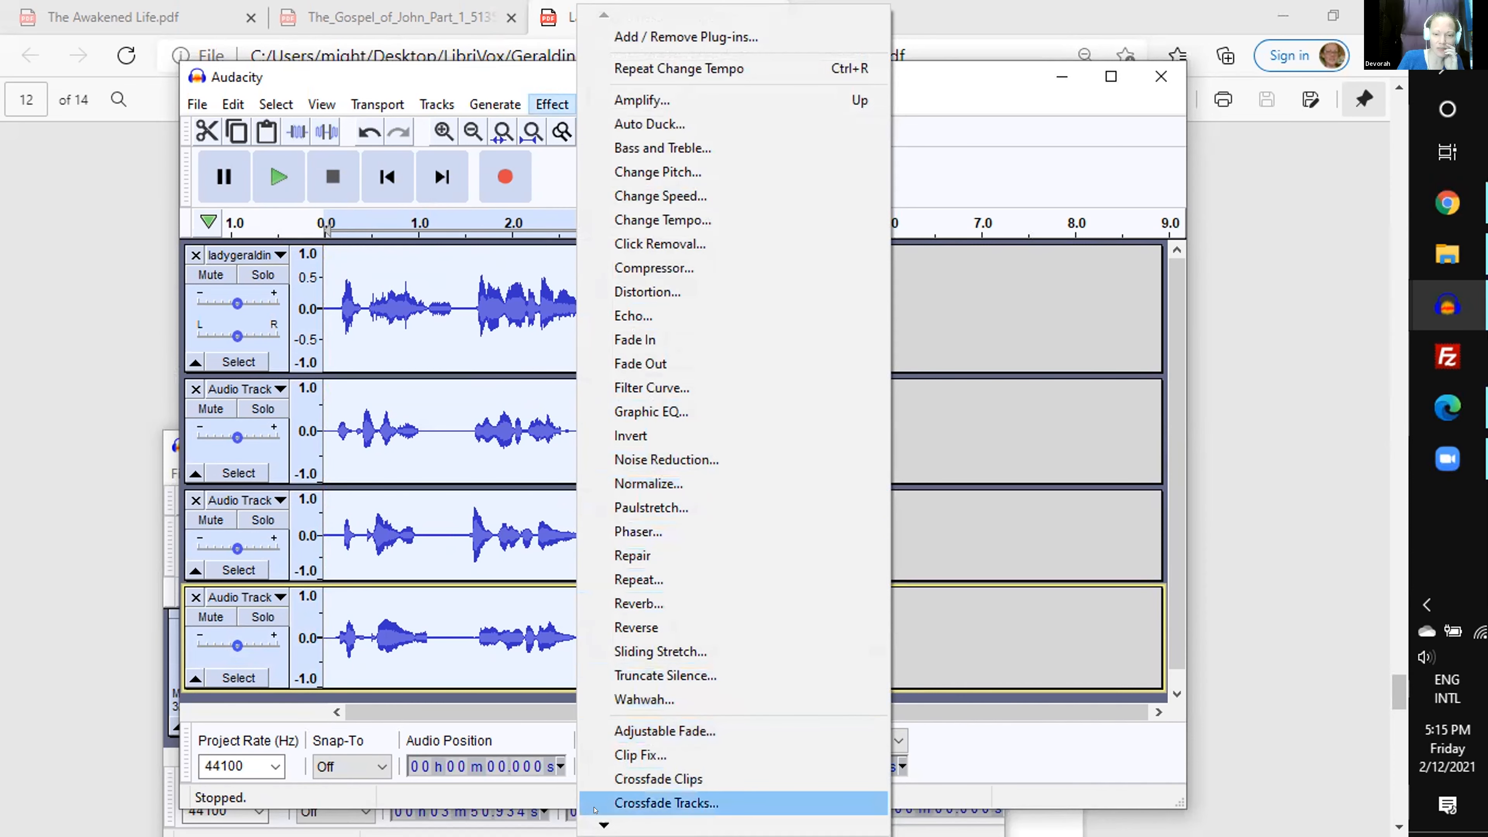
mouse_move(691, 825)
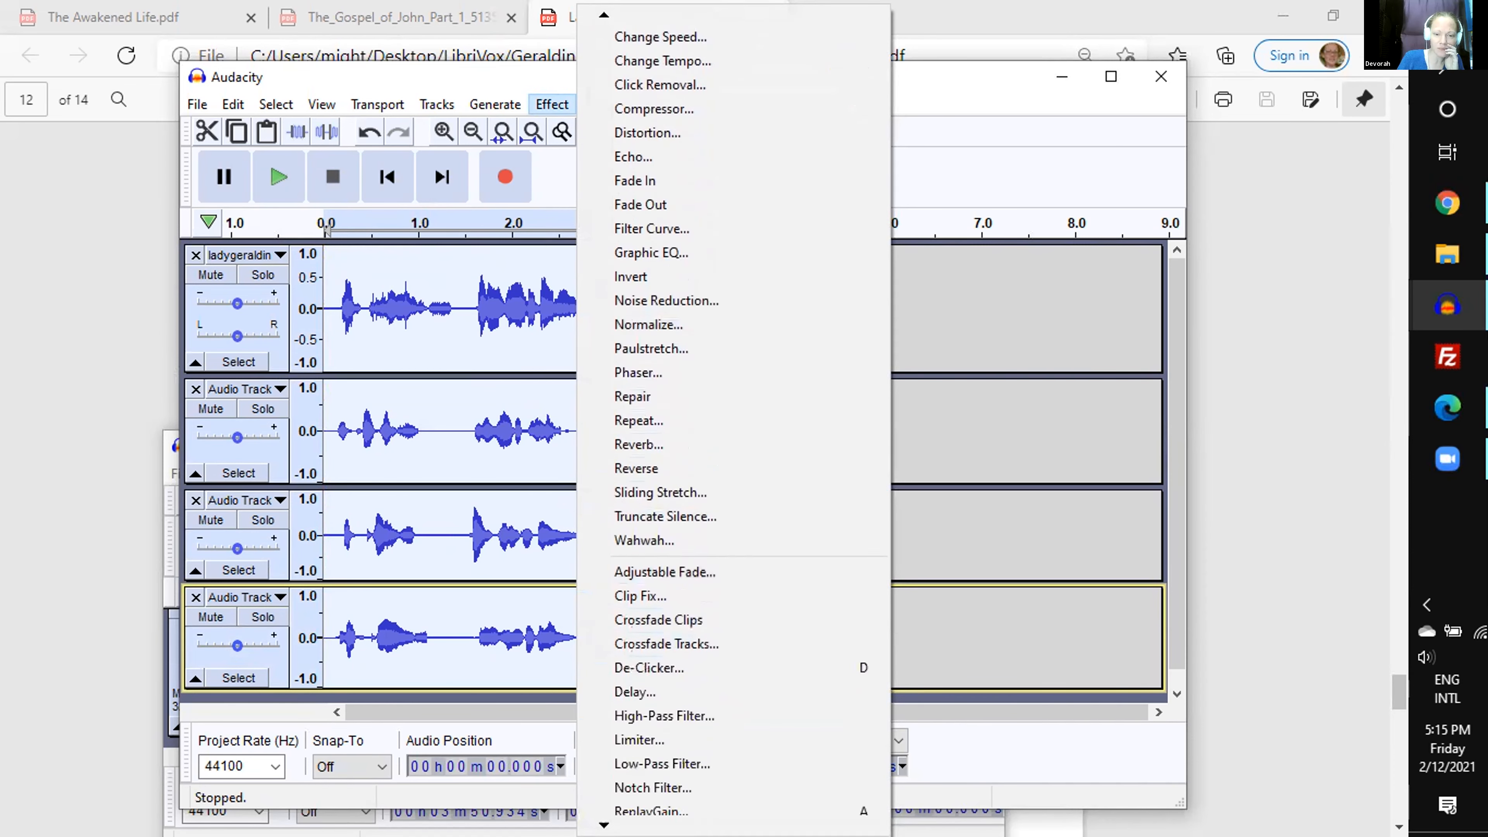
click(641, 692)
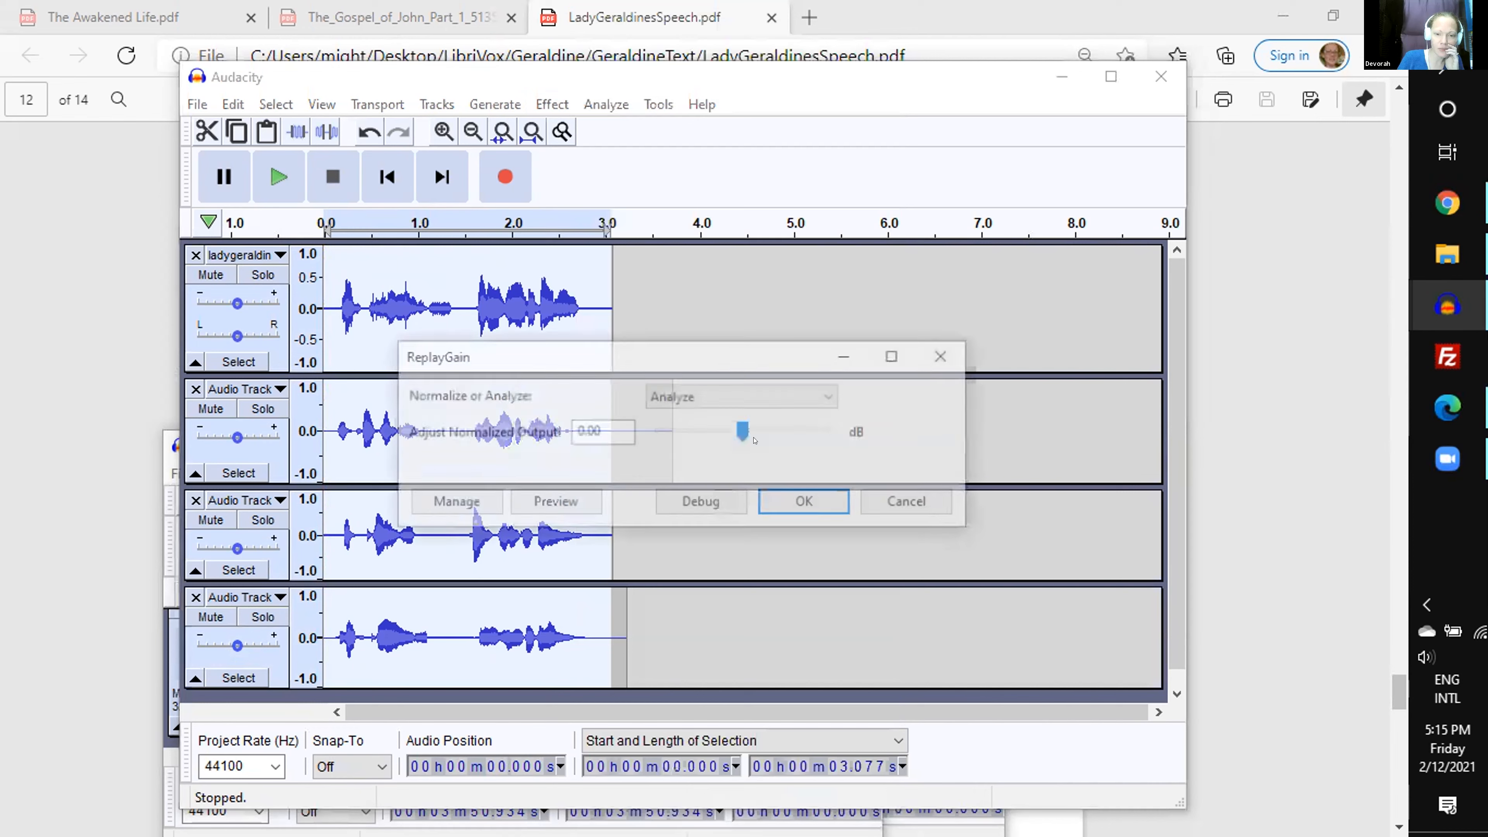
click(736, 393)
click(721, 418)
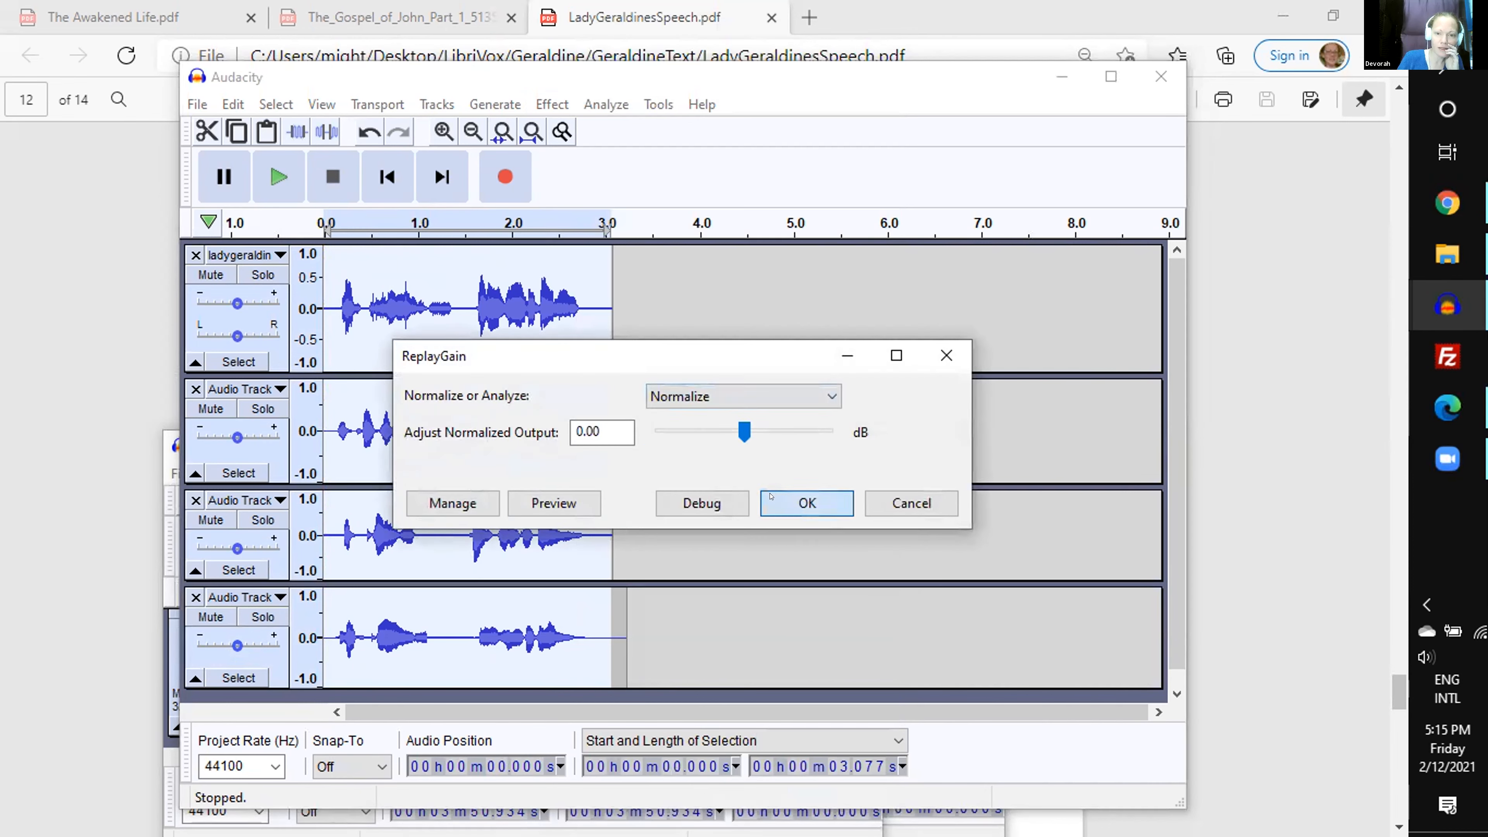
click(779, 499)
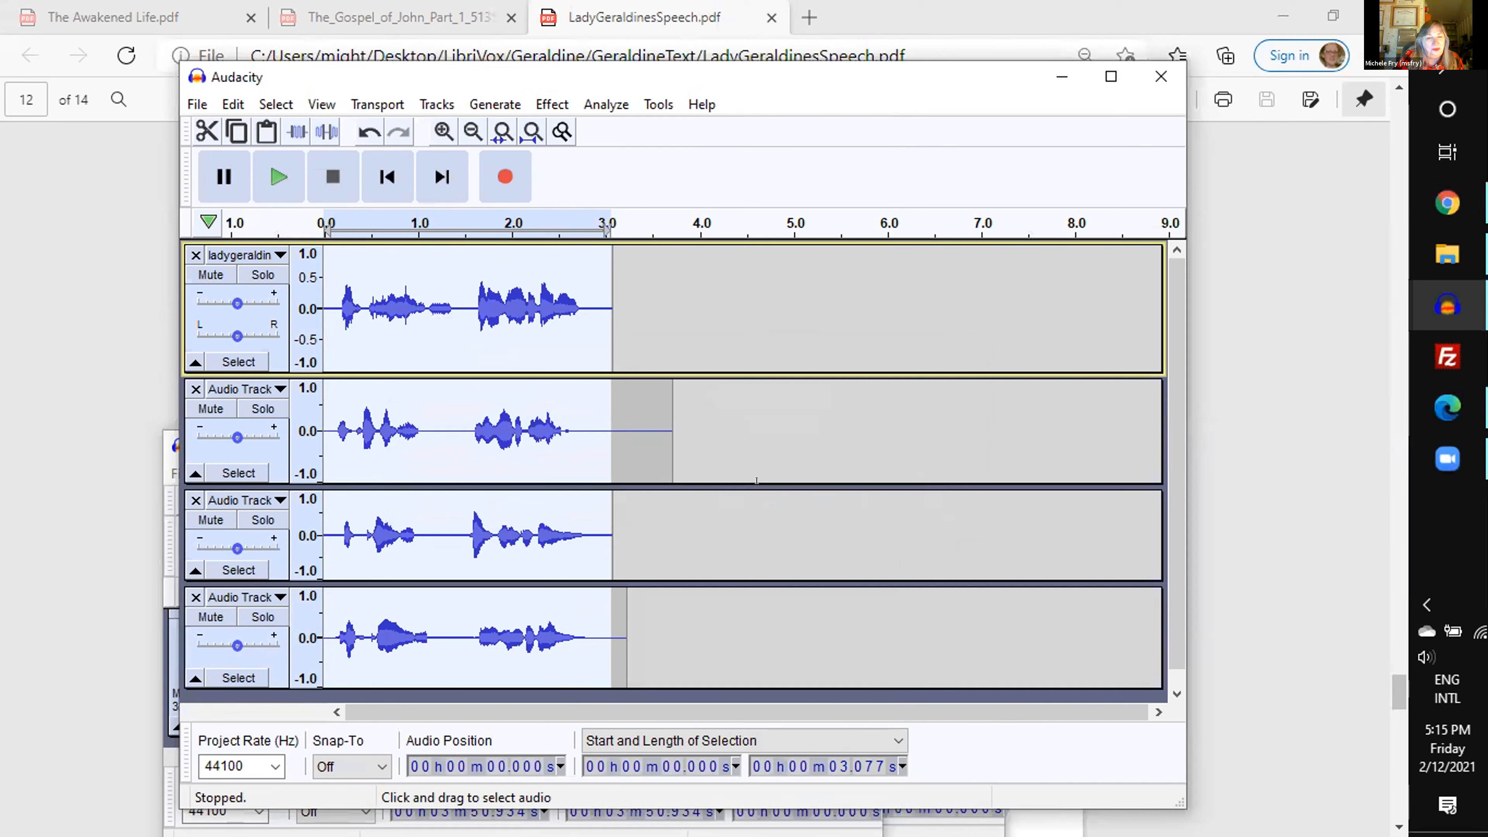
key(space)
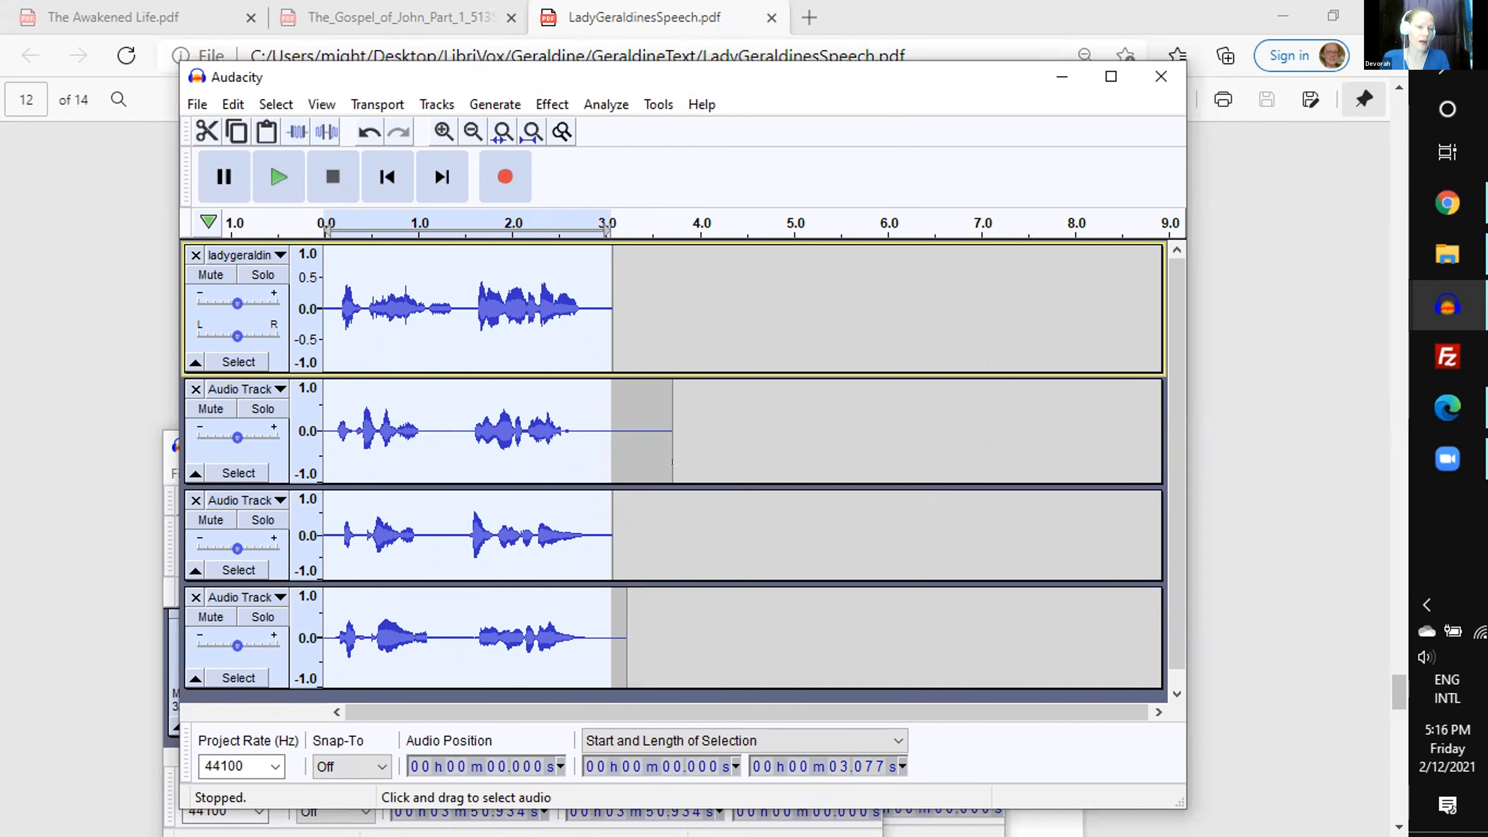
- Export the mix to the Geraldine folder as an MP3 named group, at a constant 128 kbps
click(197, 104)
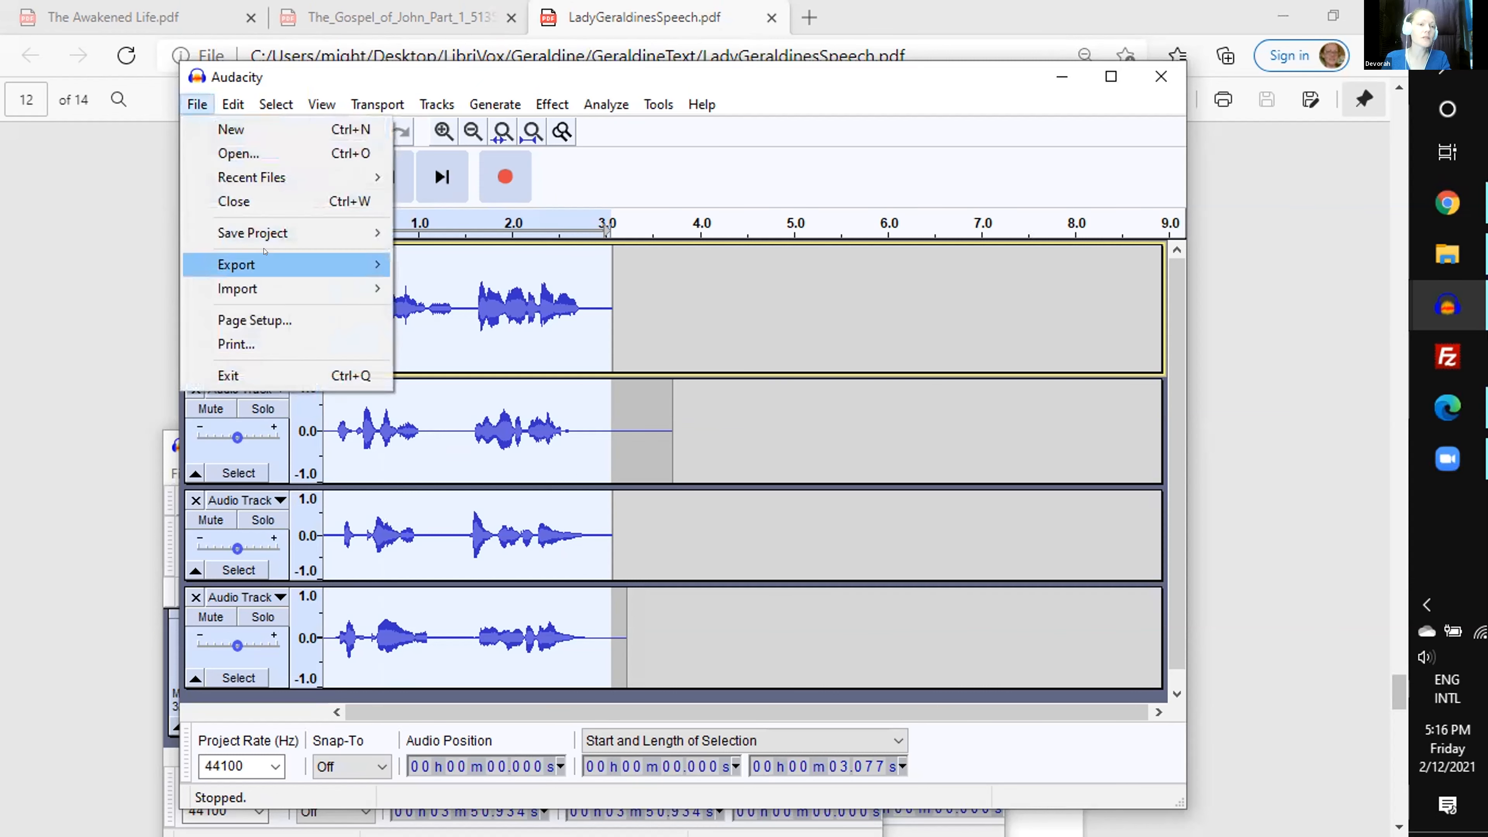
mouse_move(265, 258)
click(442, 264)
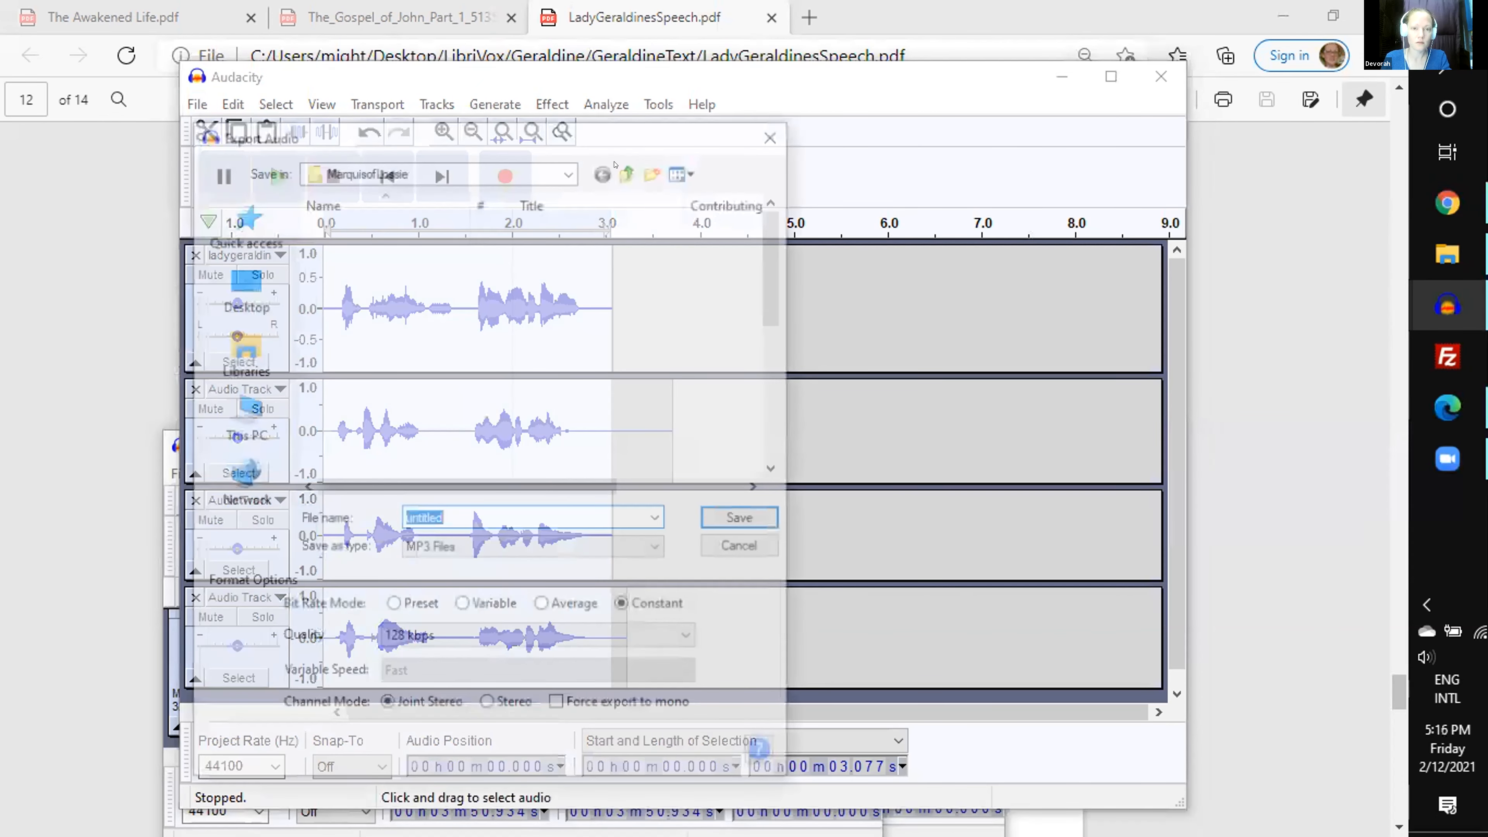
click(628, 172)
double_click(352, 328)
click(457, 511)
text(e)
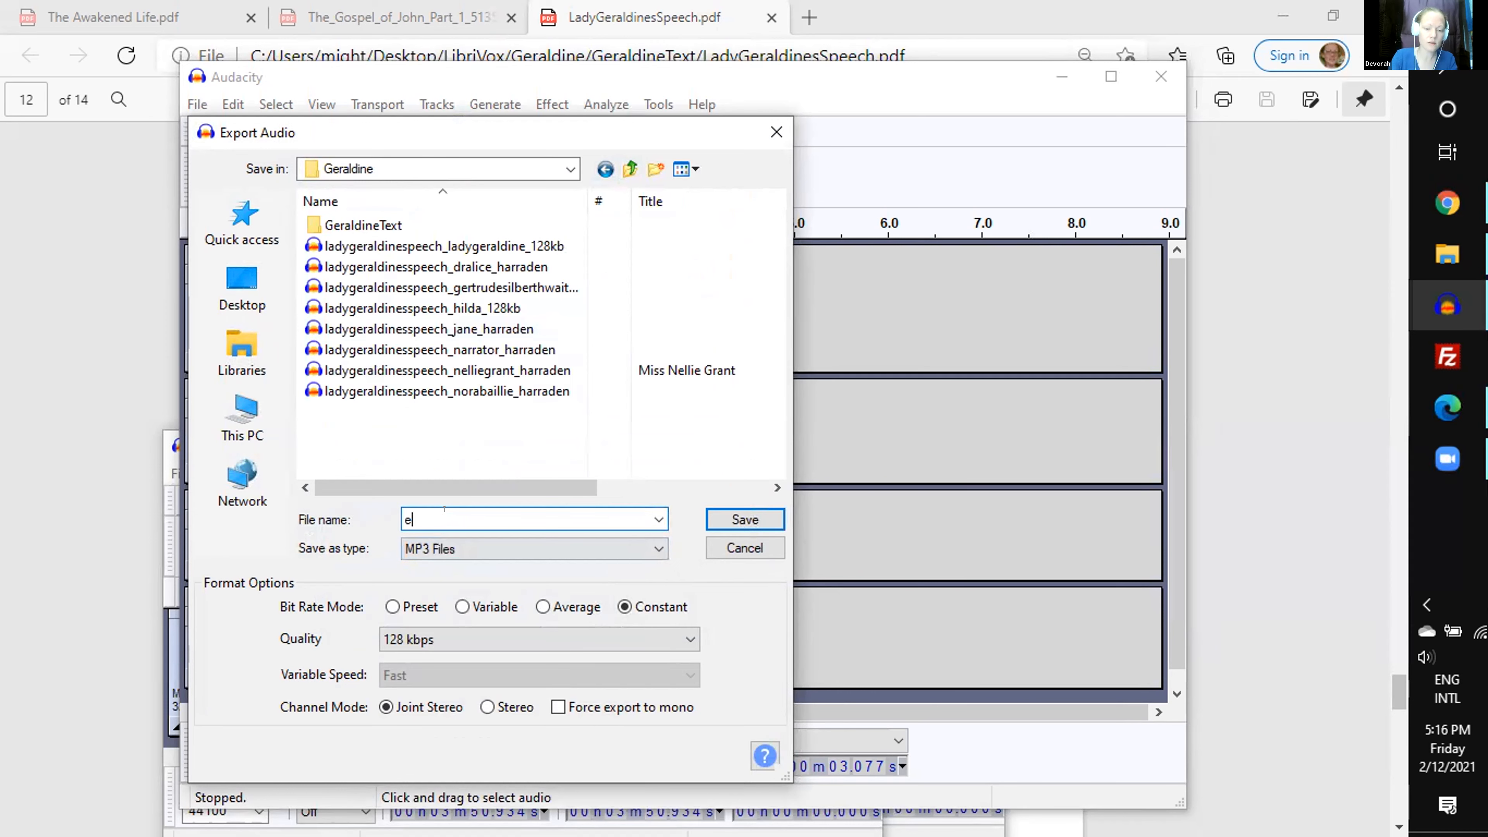
key(BackSpace)
text(group)
key(Return)
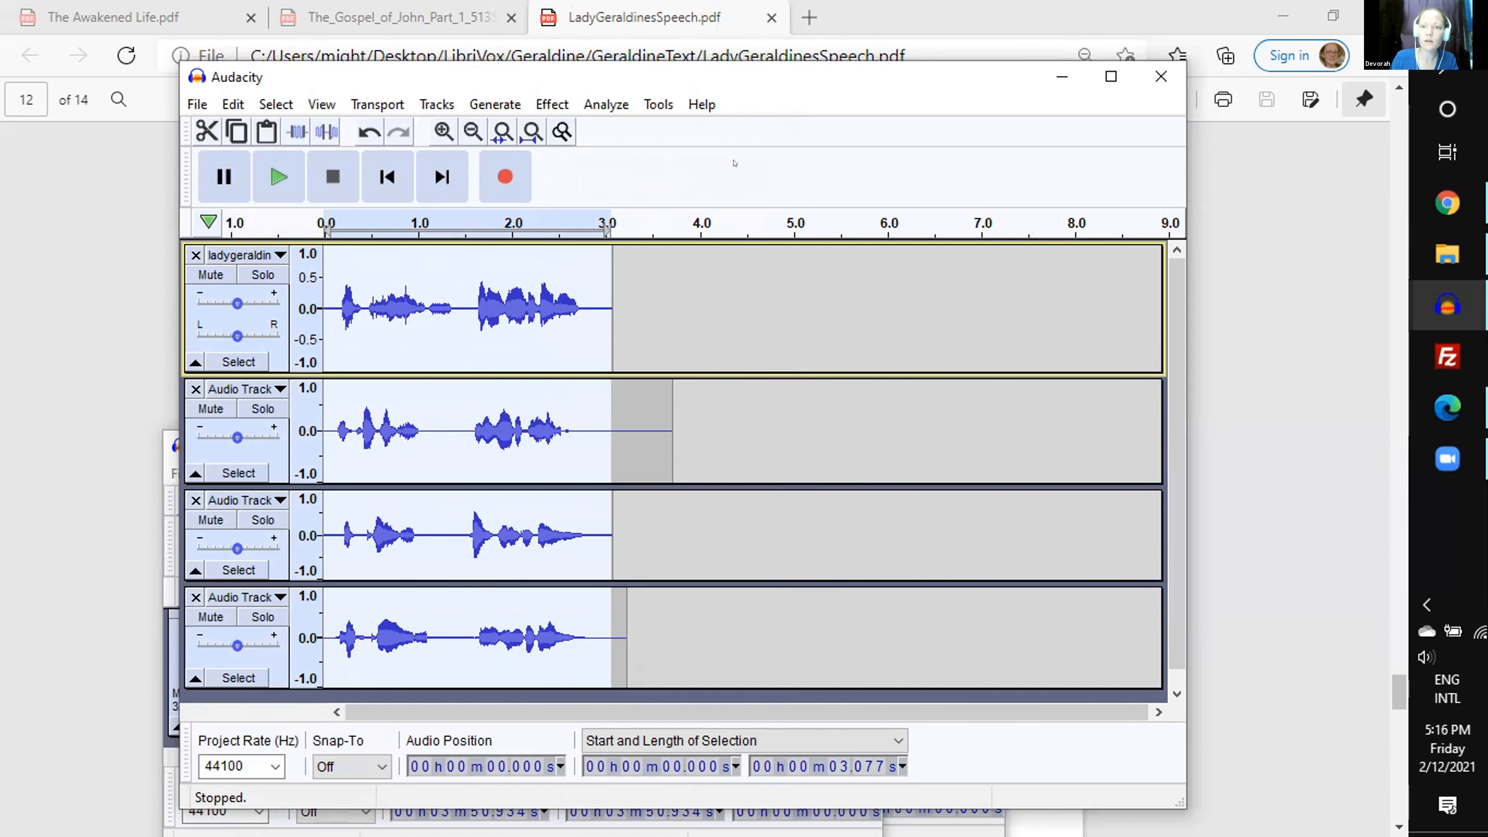
- Cancel closing the unsaved four-track project and minimize its window instead
click(1161, 76)
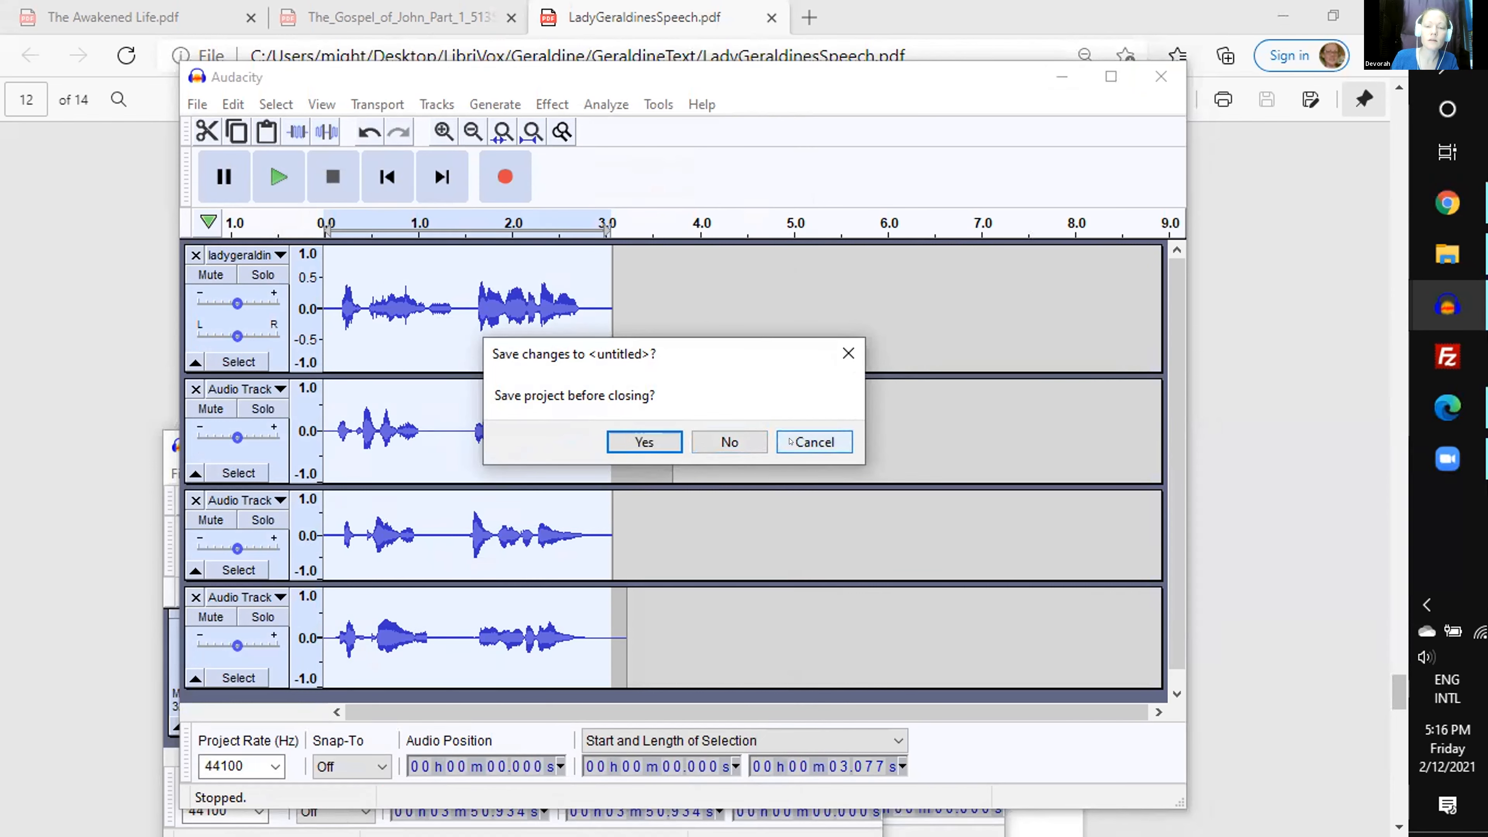
click(791, 442)
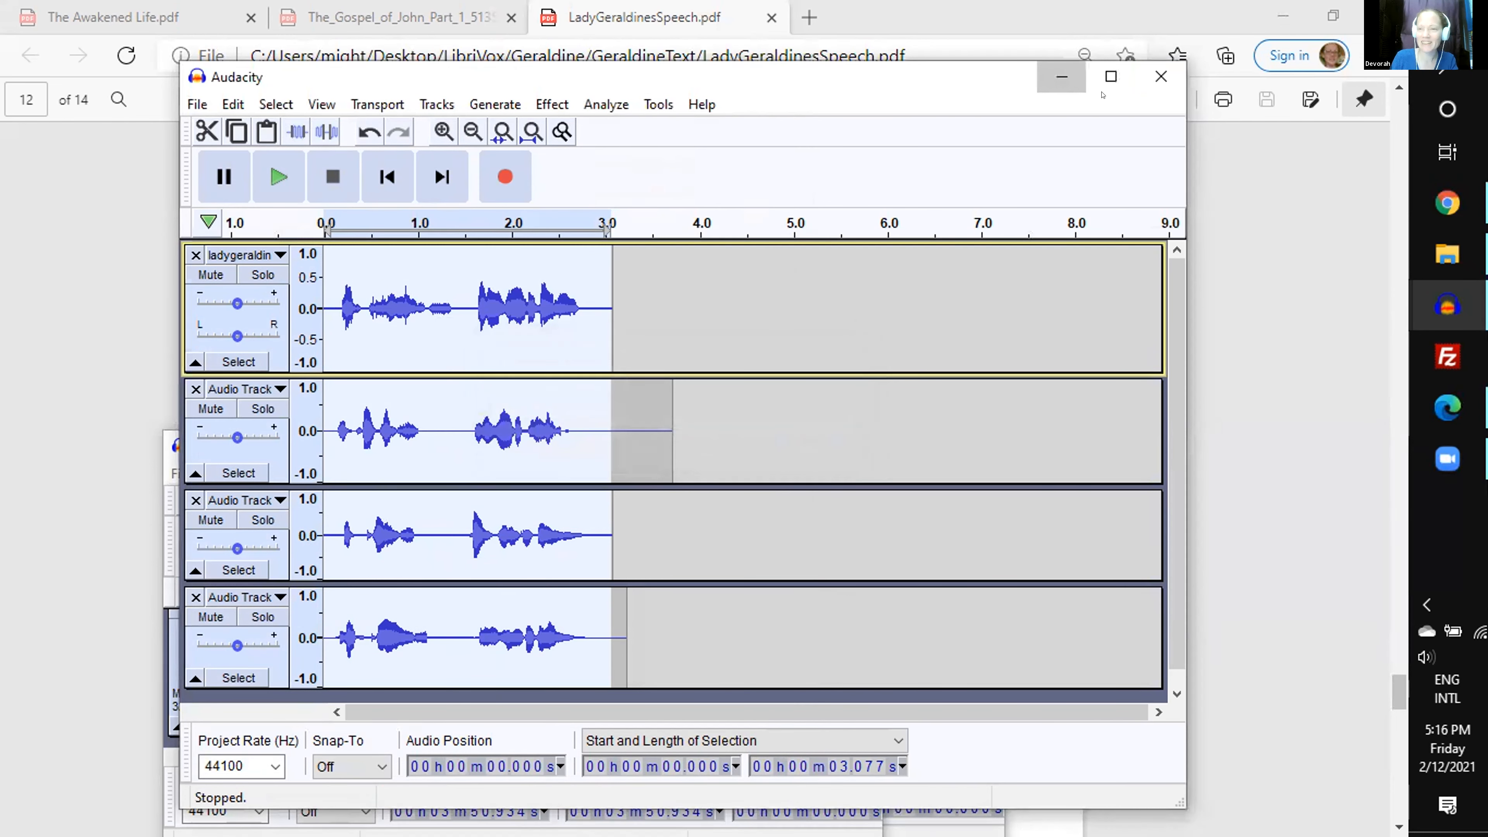
click(1062, 76)
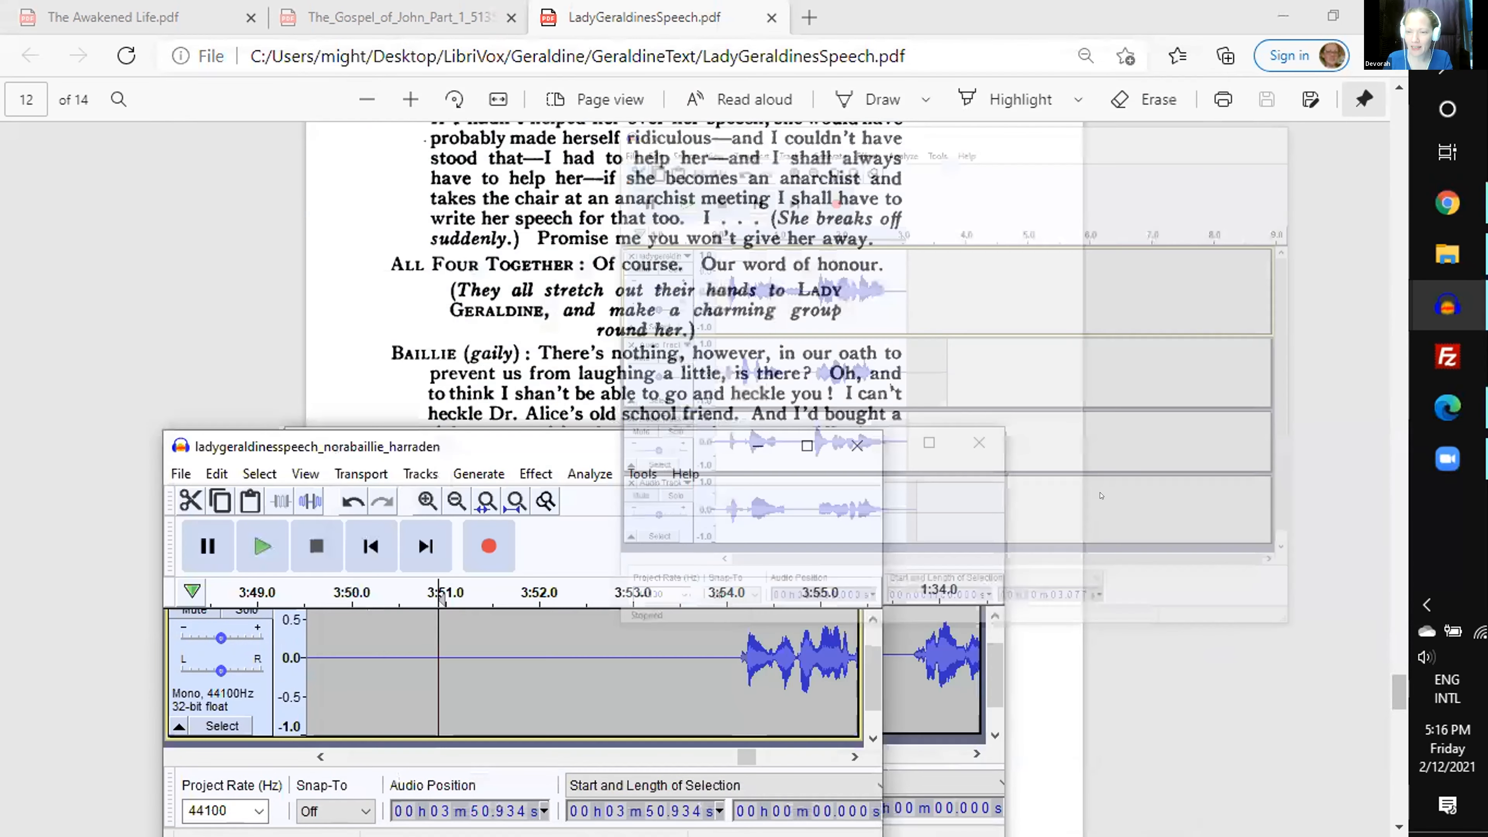
- Switch to File Explorer and open the group file from the Geraldine folder in Audacity
click(1447, 254)
click(1091, 501)
double_click(1094, 502)
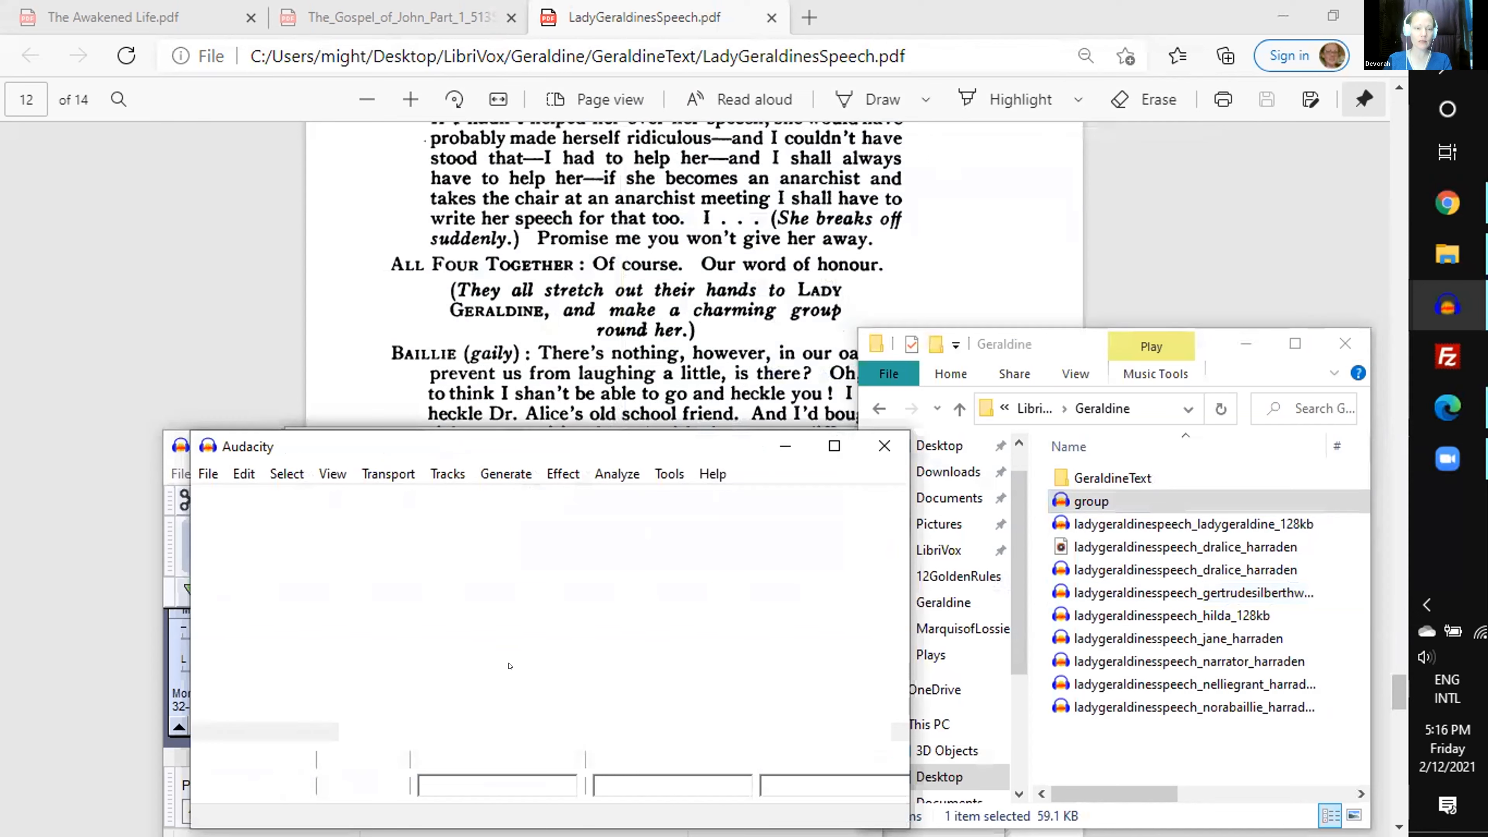
- Select 2.744 s of the group track from 0.162 s and analyze its ReplayGain level
drag(359, 663, 745, 651)
scroll(724, 651, up, 2)
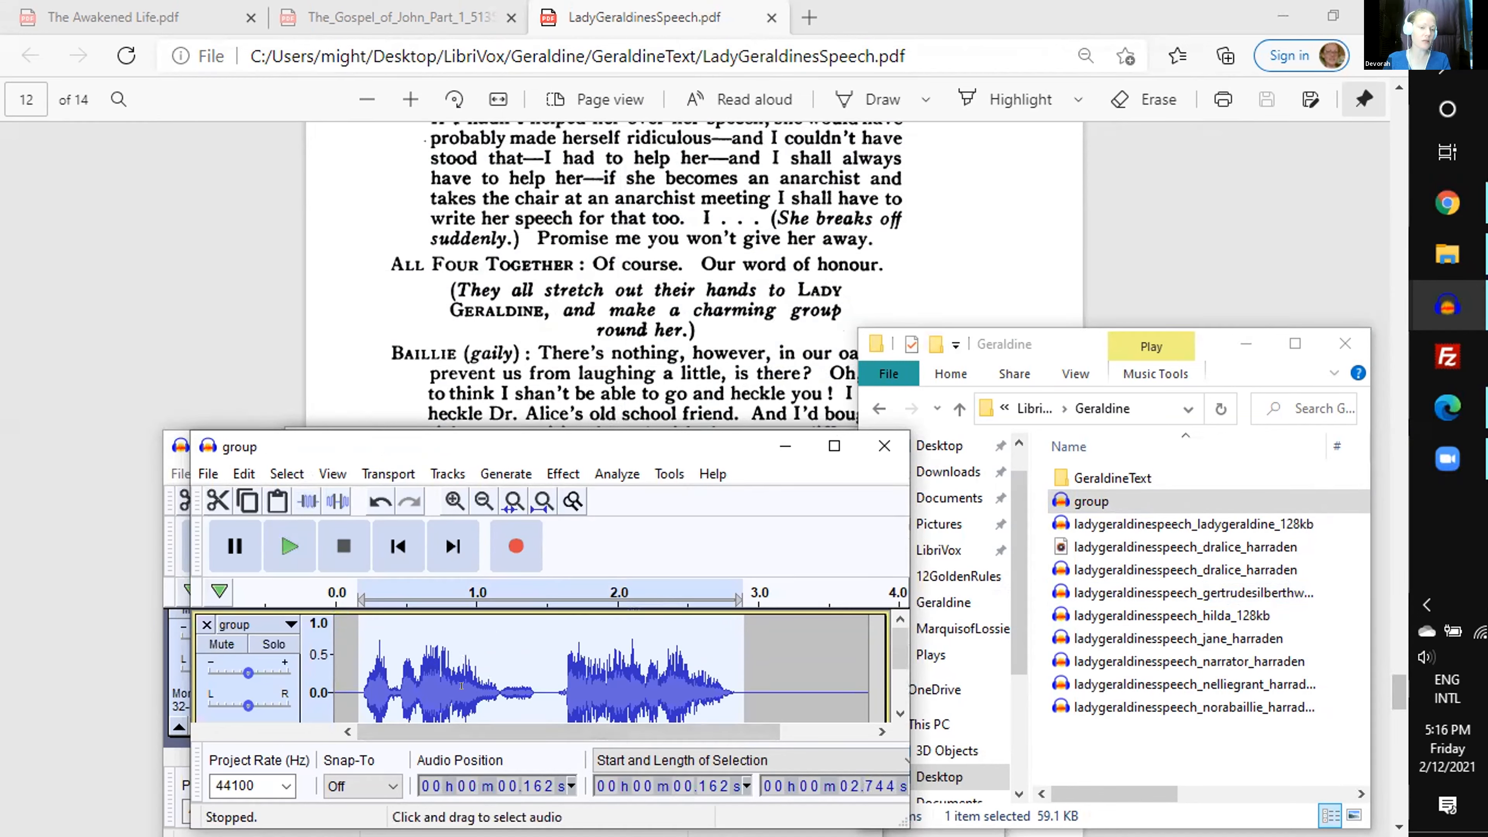
key(ctrl+r)
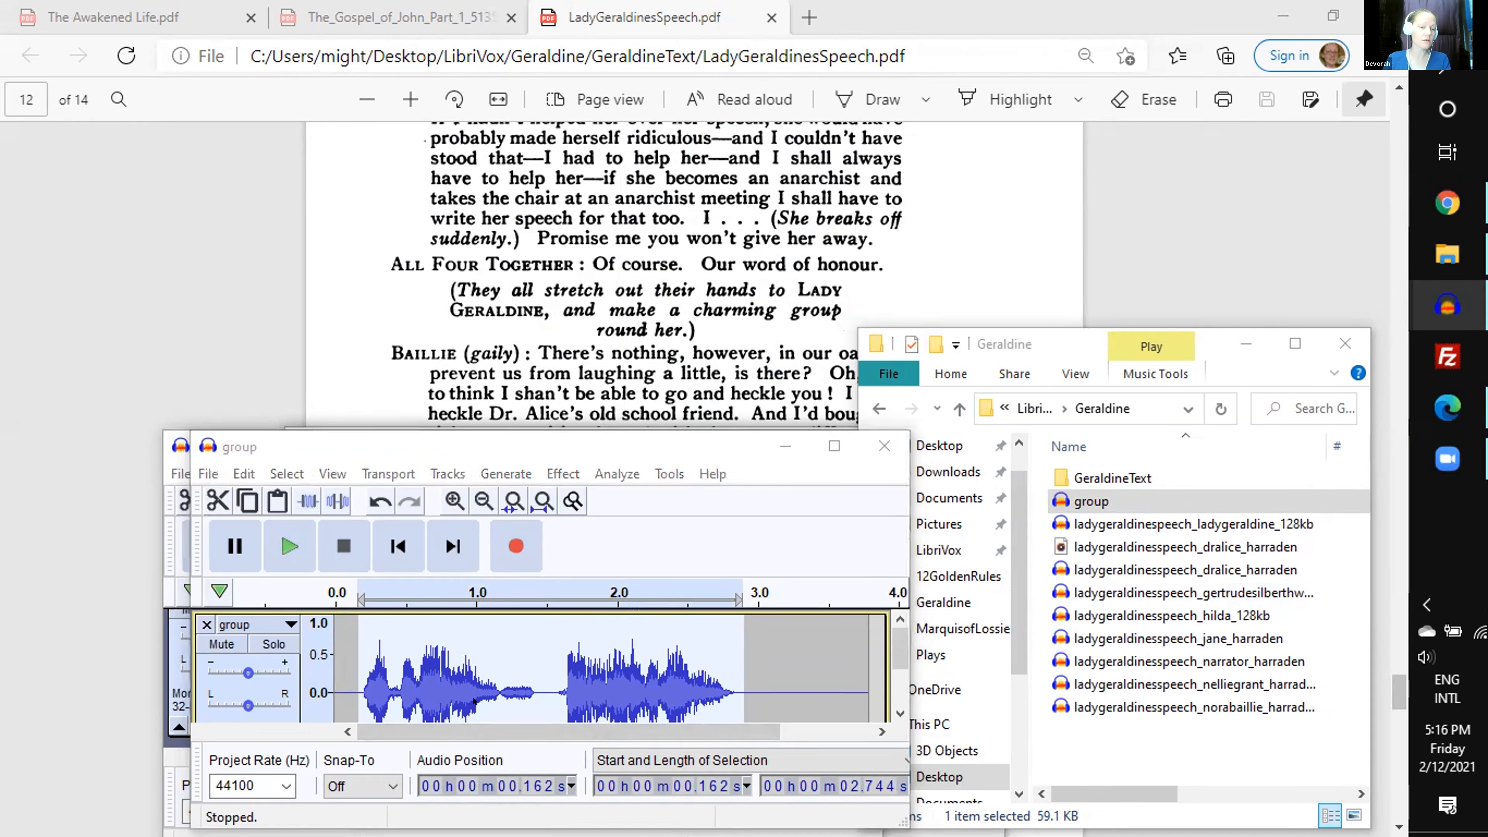
click(558, 598)
click(604, 629)
click(667, 695)
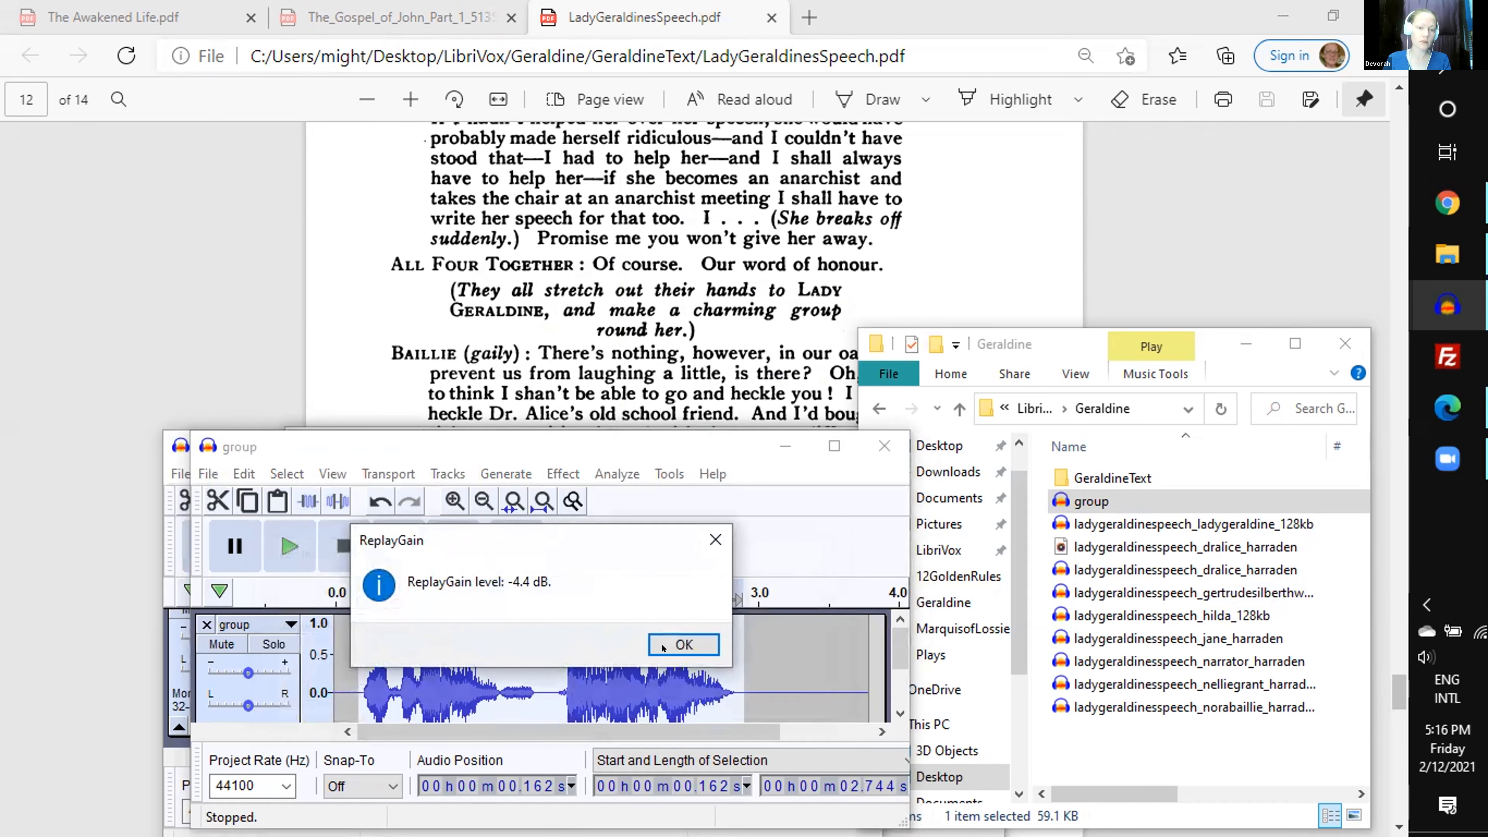
click(681, 644)
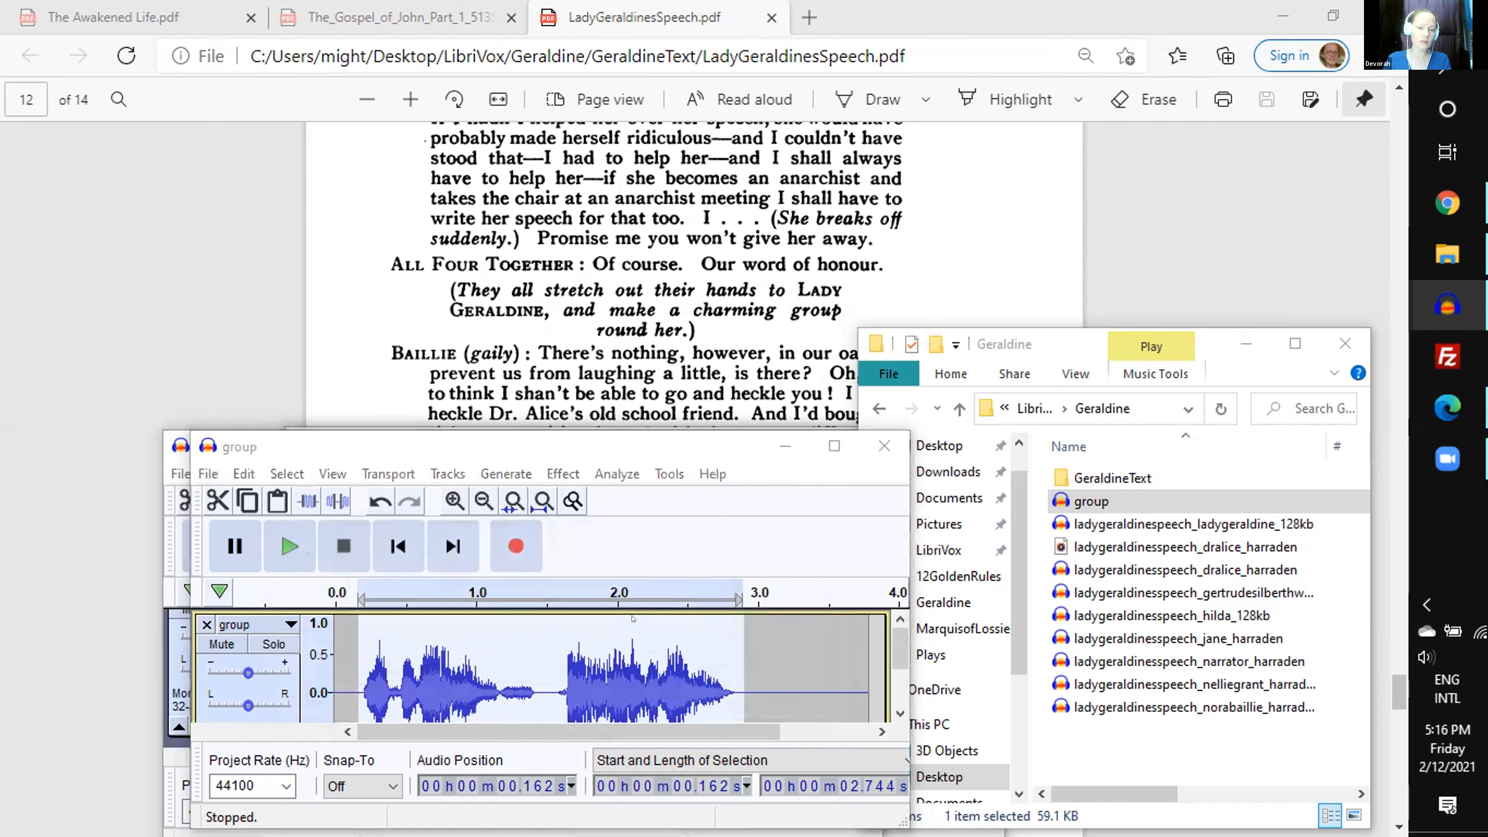
- Amplify the selected group audio by -3 dB and play it back
key(ctrl+shift+a)
text(-3)
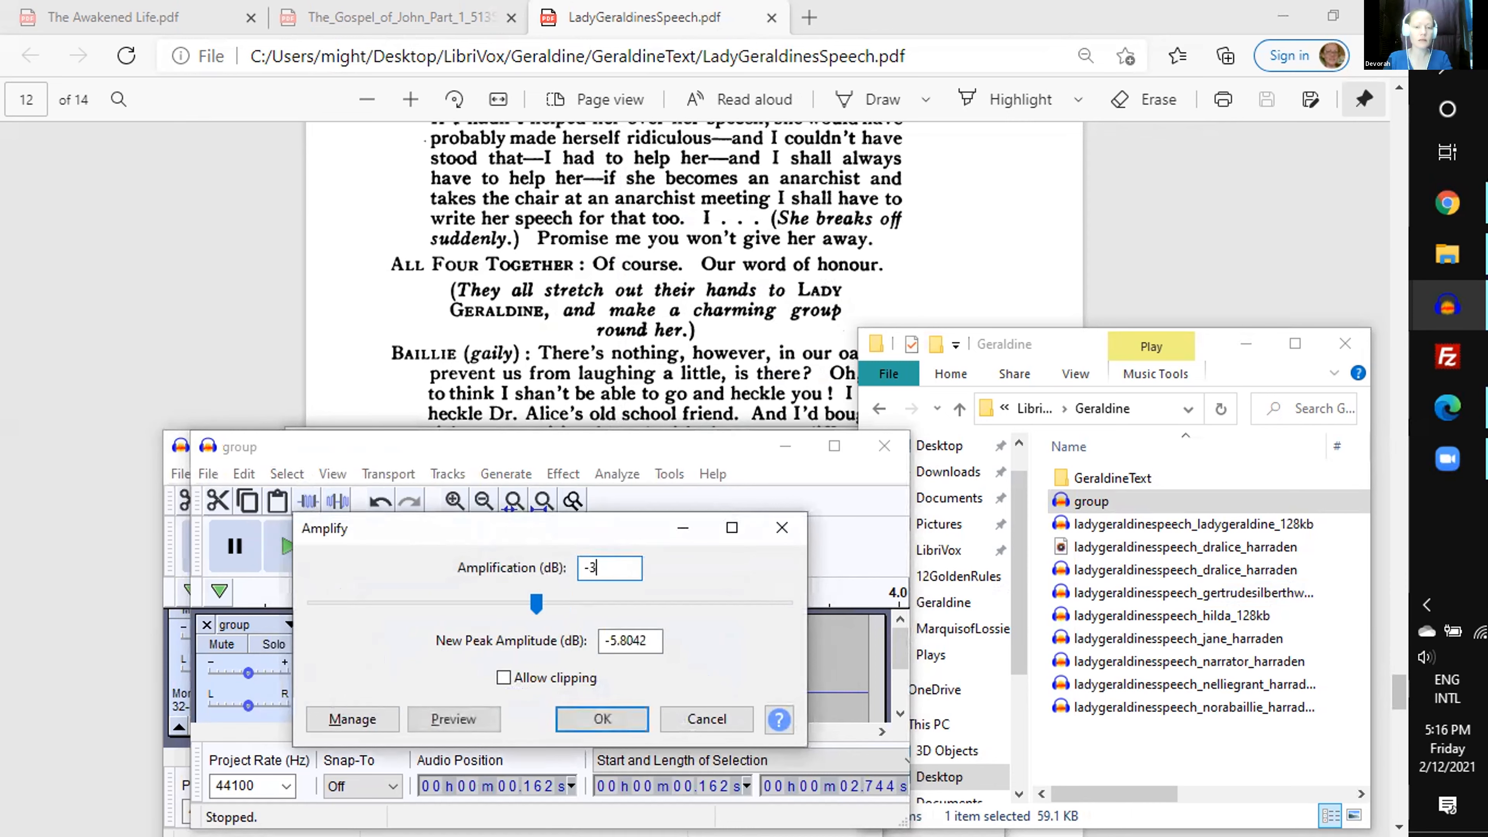
key(Return)
key(space)
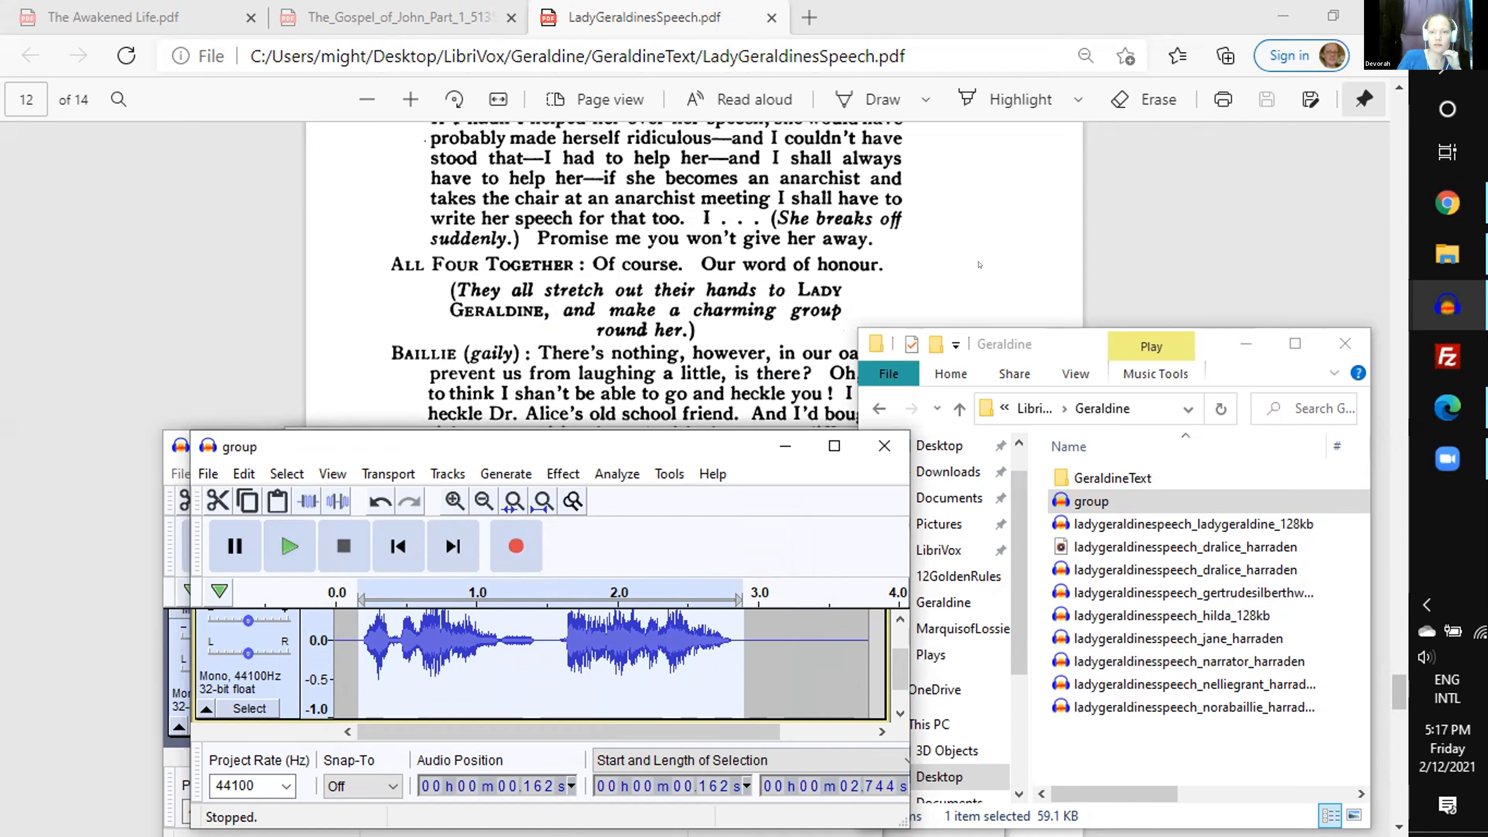
mouse_move(1449, 201)
click(1239, 338)
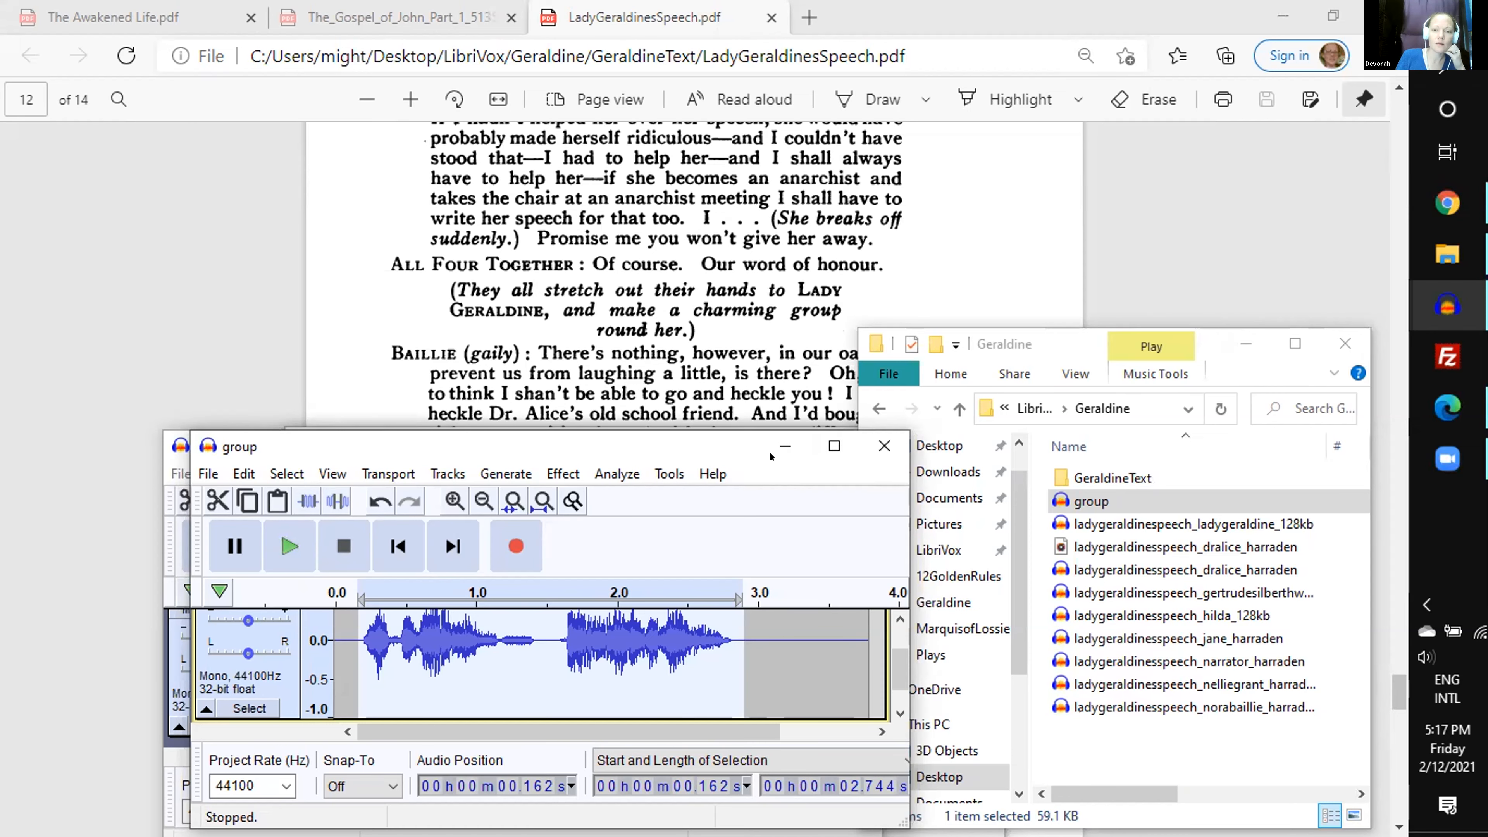
- Minimize the group window and File Explorer, and bring the unsaved four-track project back to the front
click(785, 447)
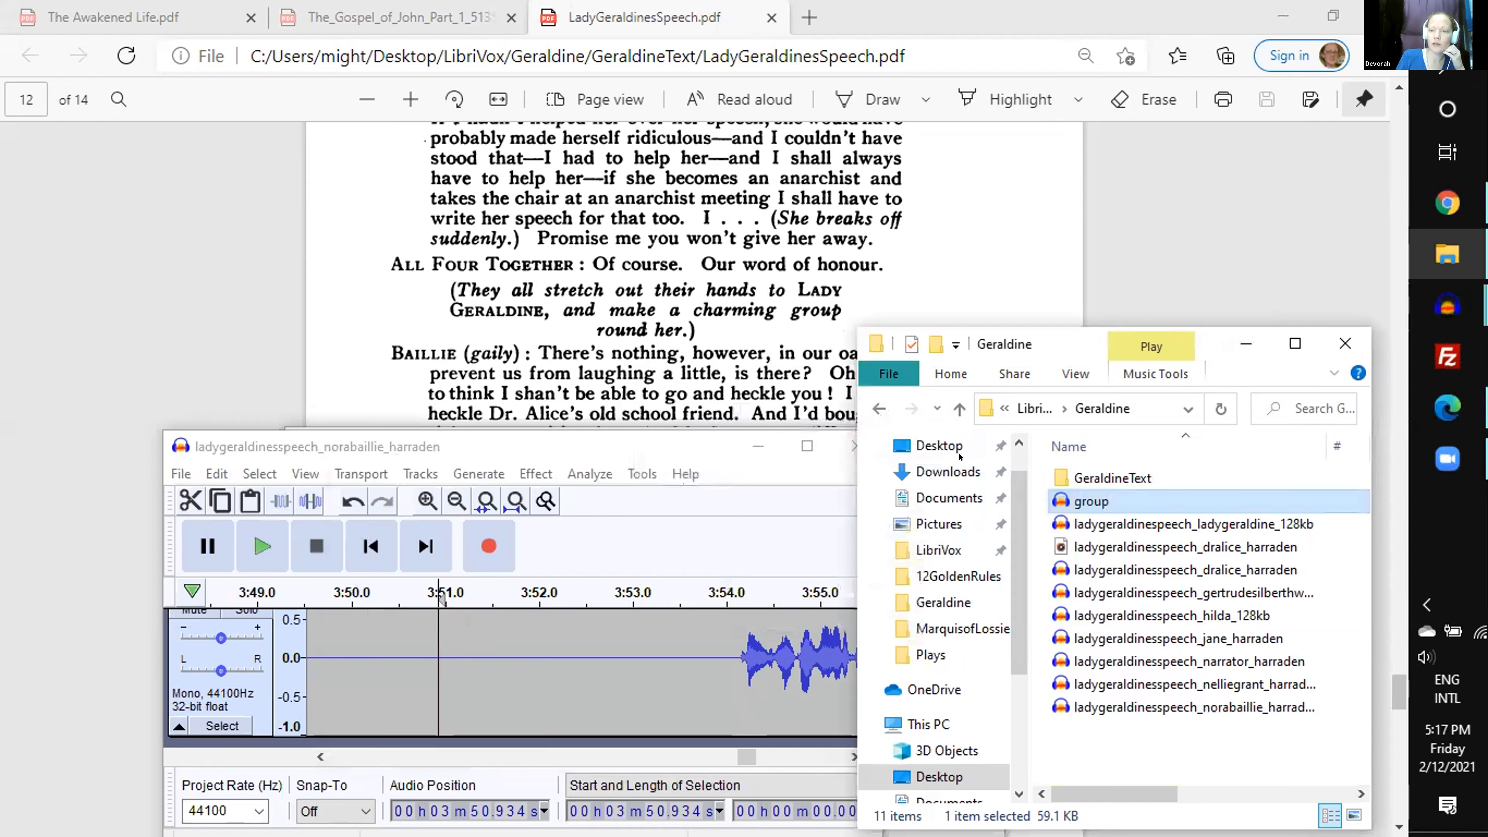
click(1246, 344)
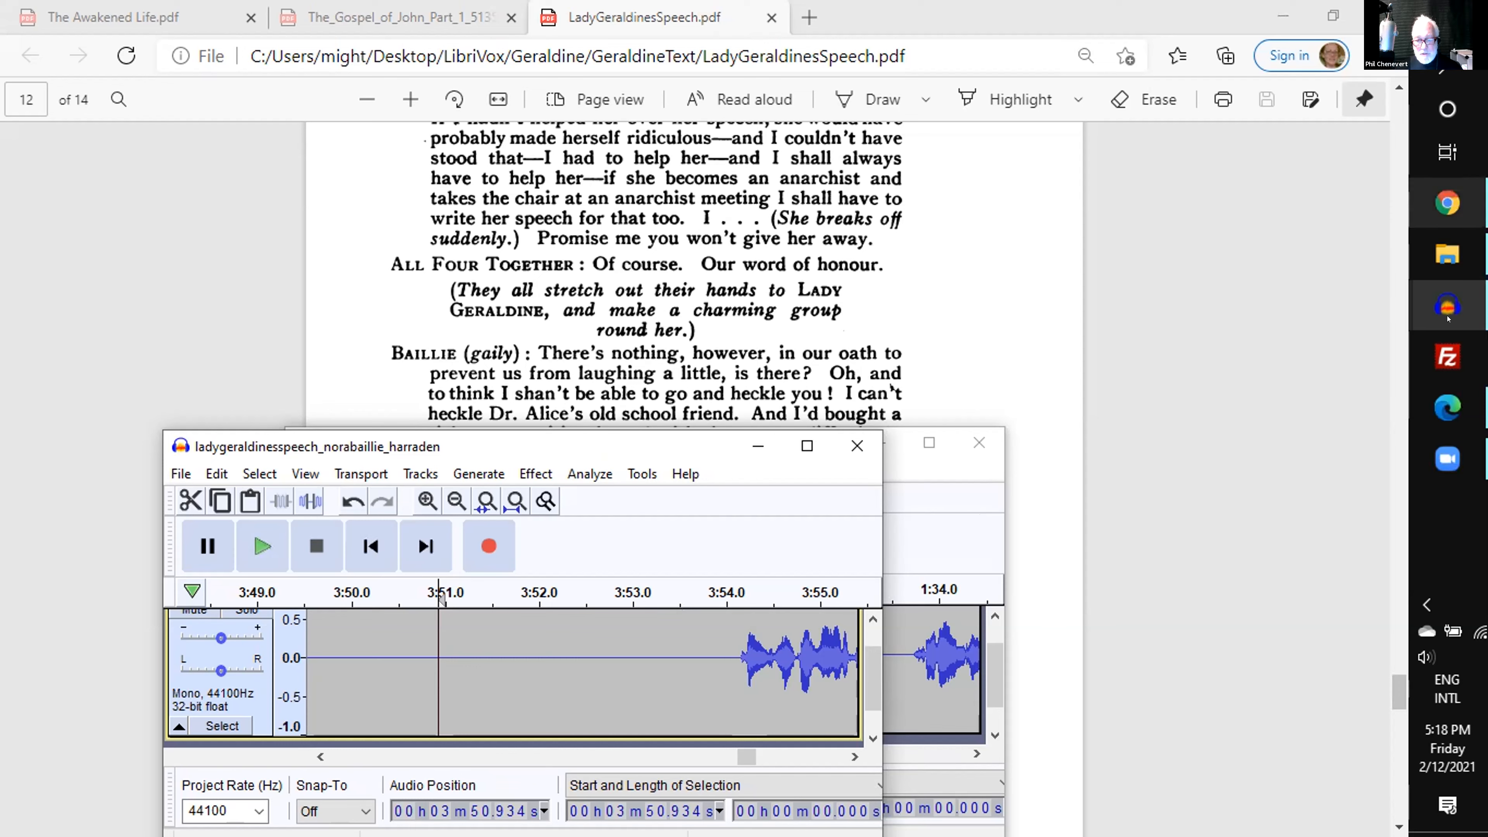
click(1448, 311)
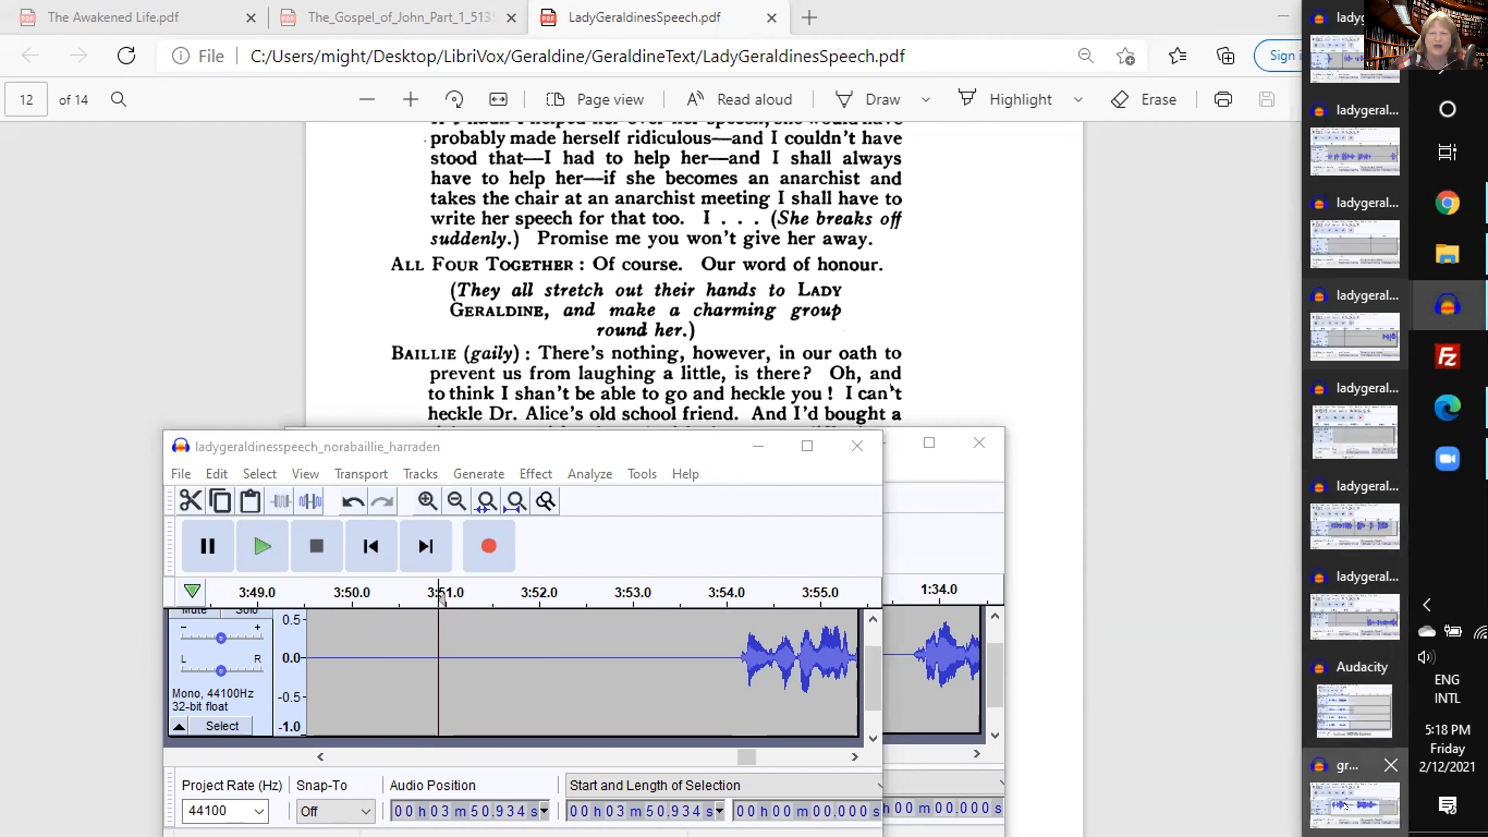
click(1344, 806)
click(1448, 306)
click(1360, 717)
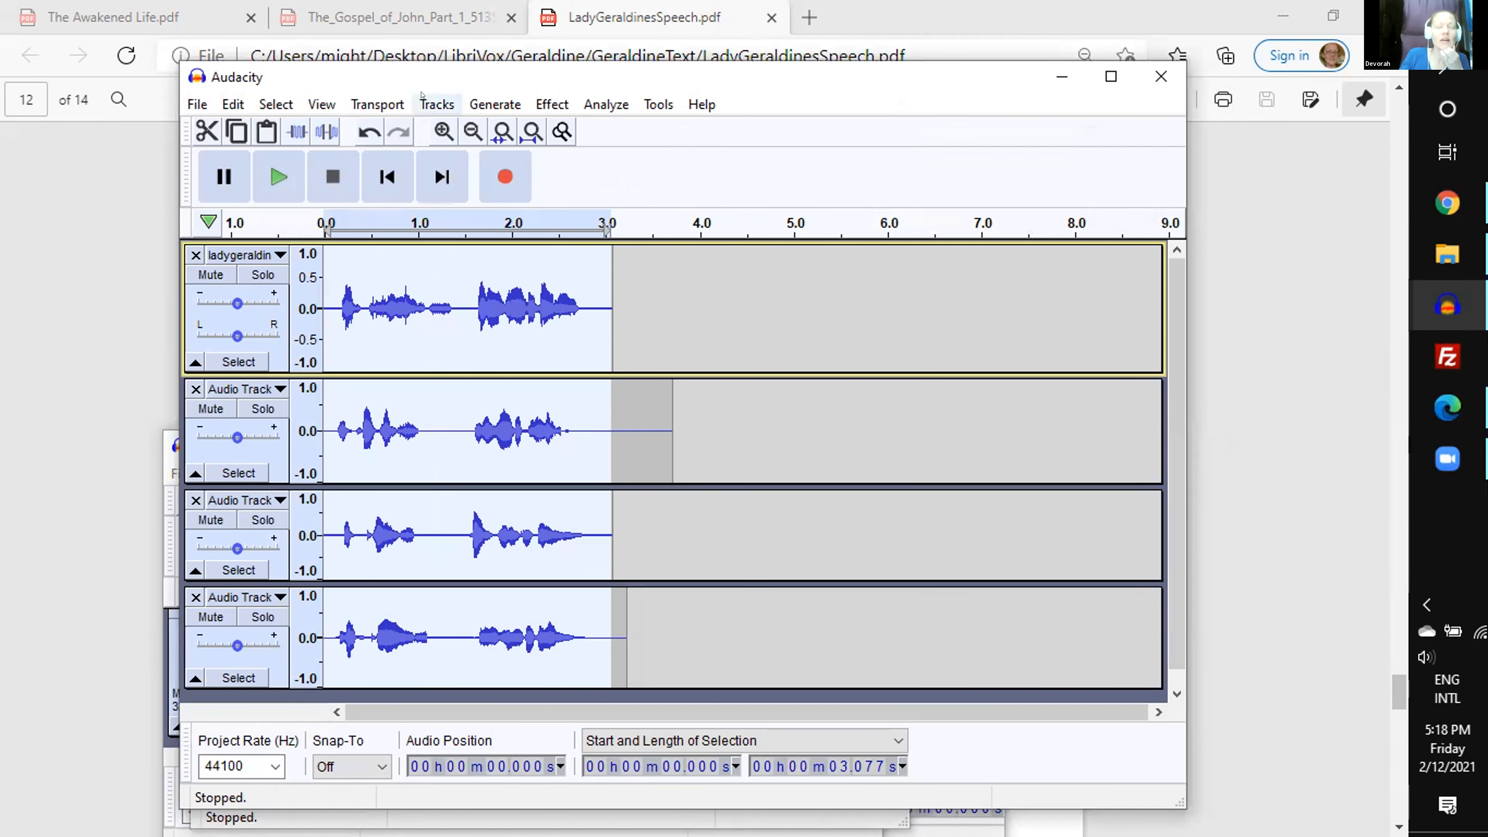
- Mix and render the four selected voice tracks to a new track
click(435, 104)
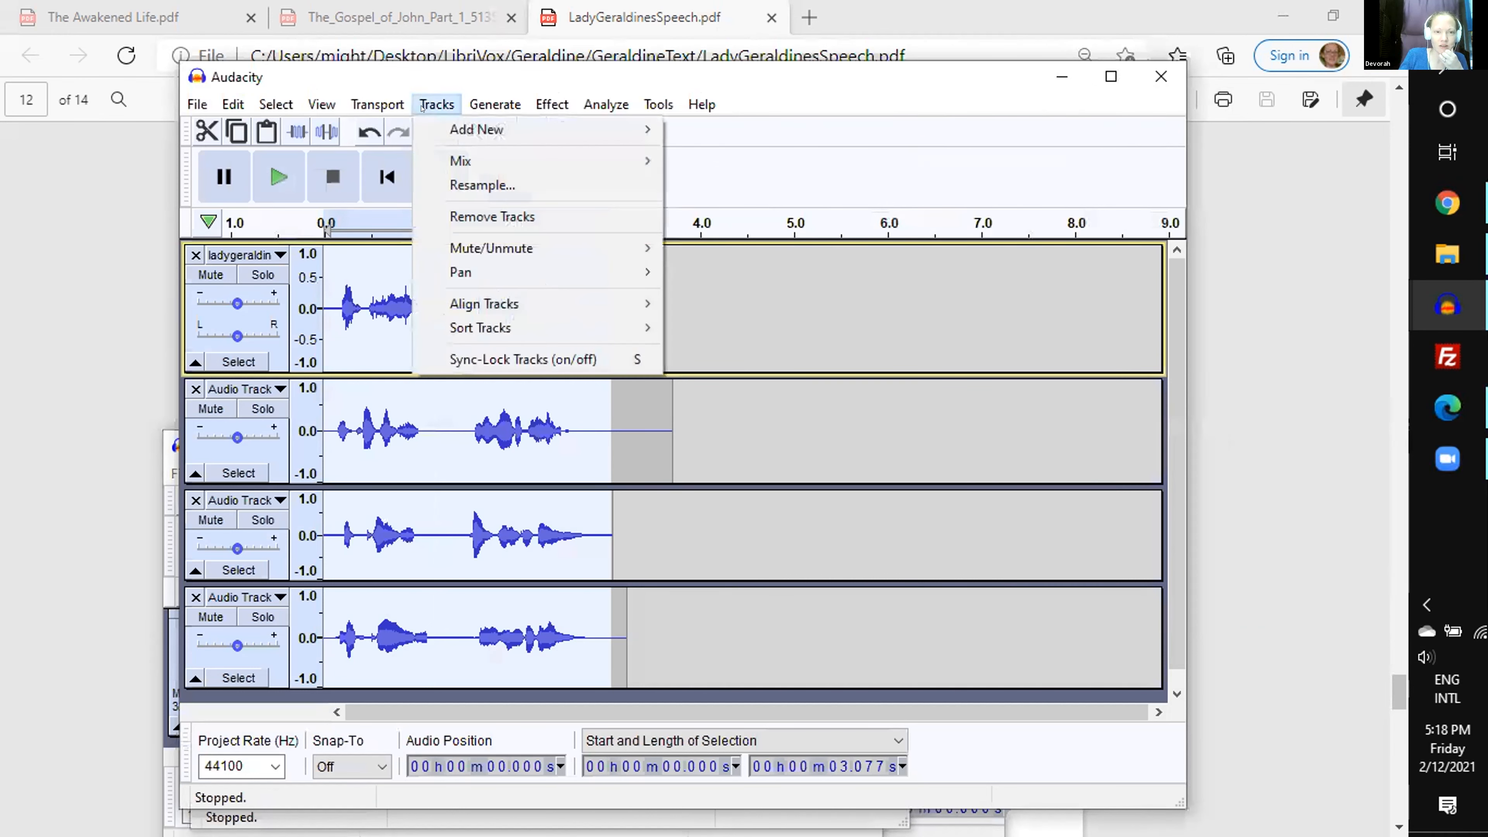
mouse_move(468, 160)
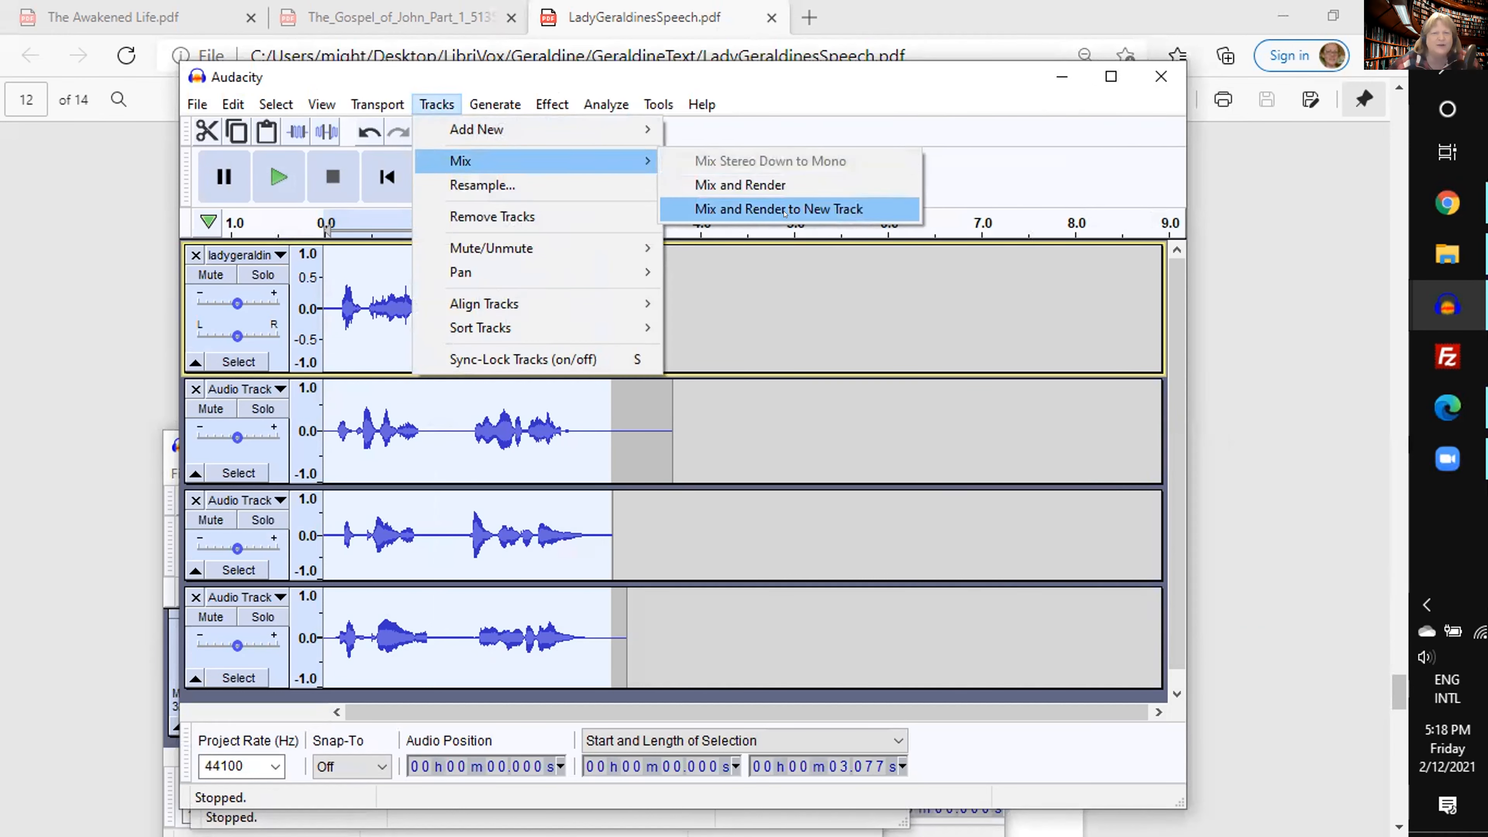
click(773, 210)
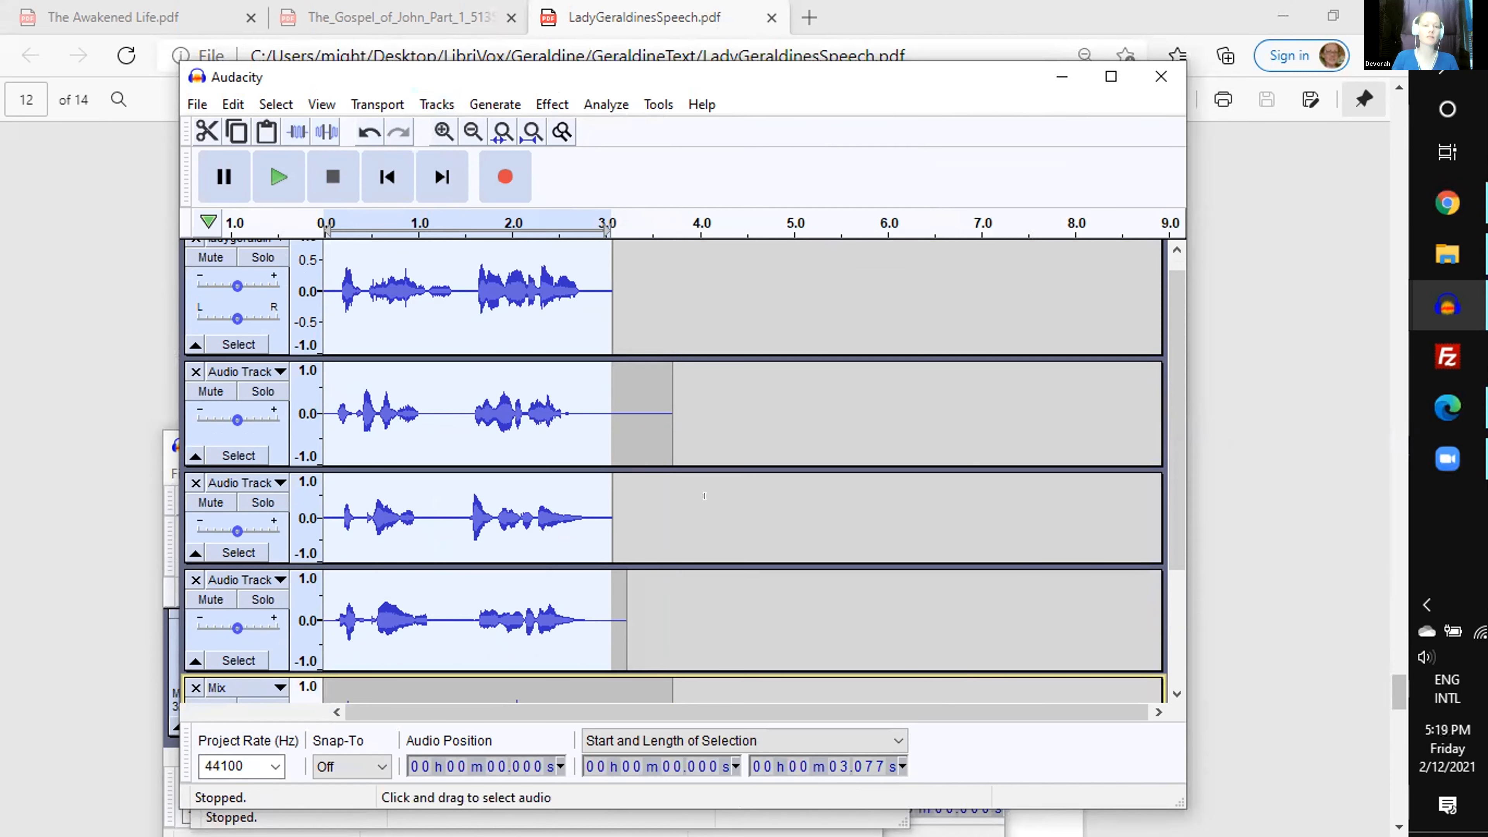
- Solo the Mix track and play it back from about 0.046 s, stopping after the spoken line
click(778, 498)
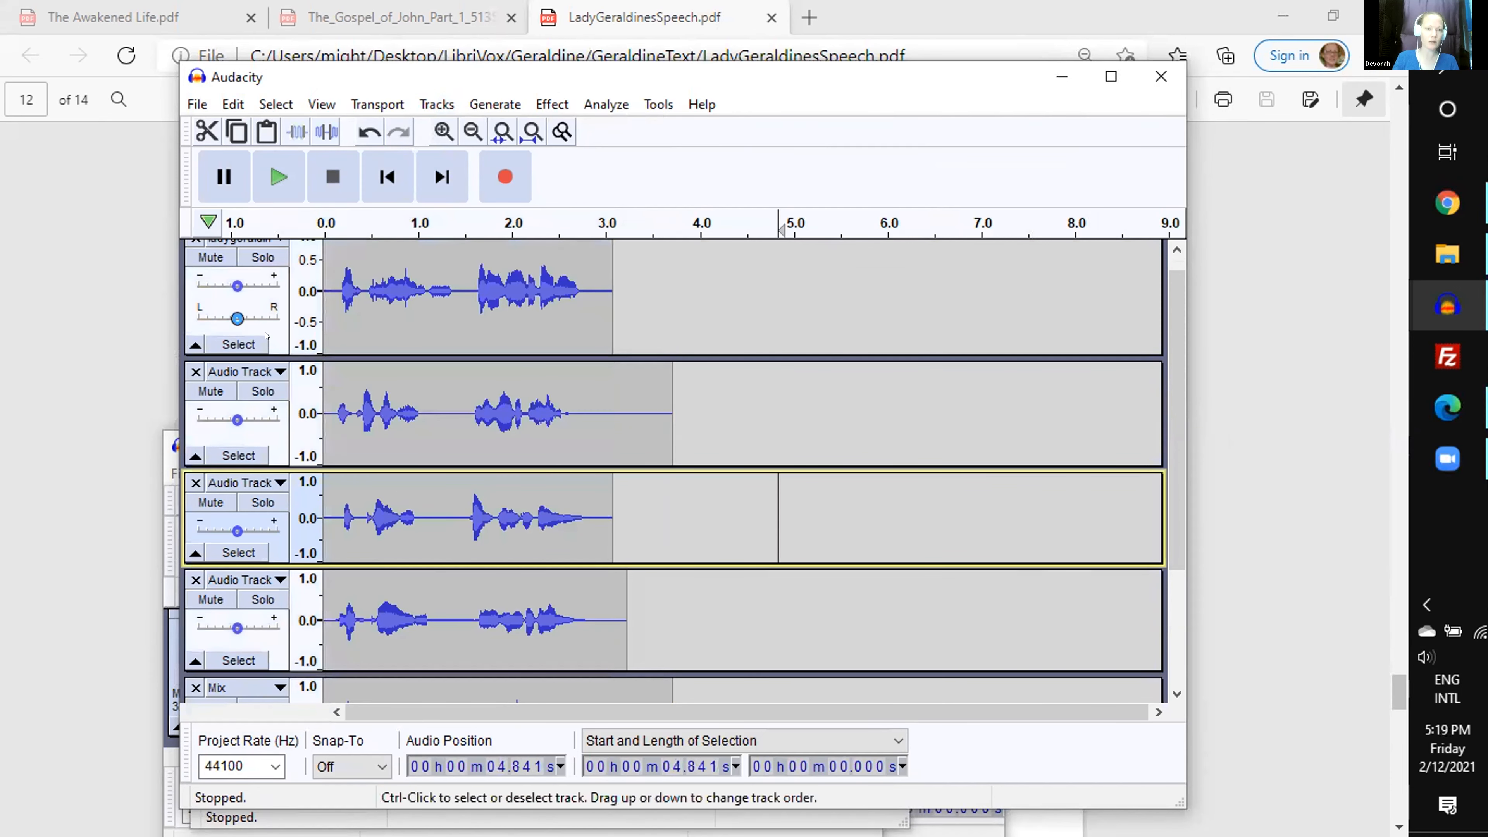
scroll(300, 393, down, 5)
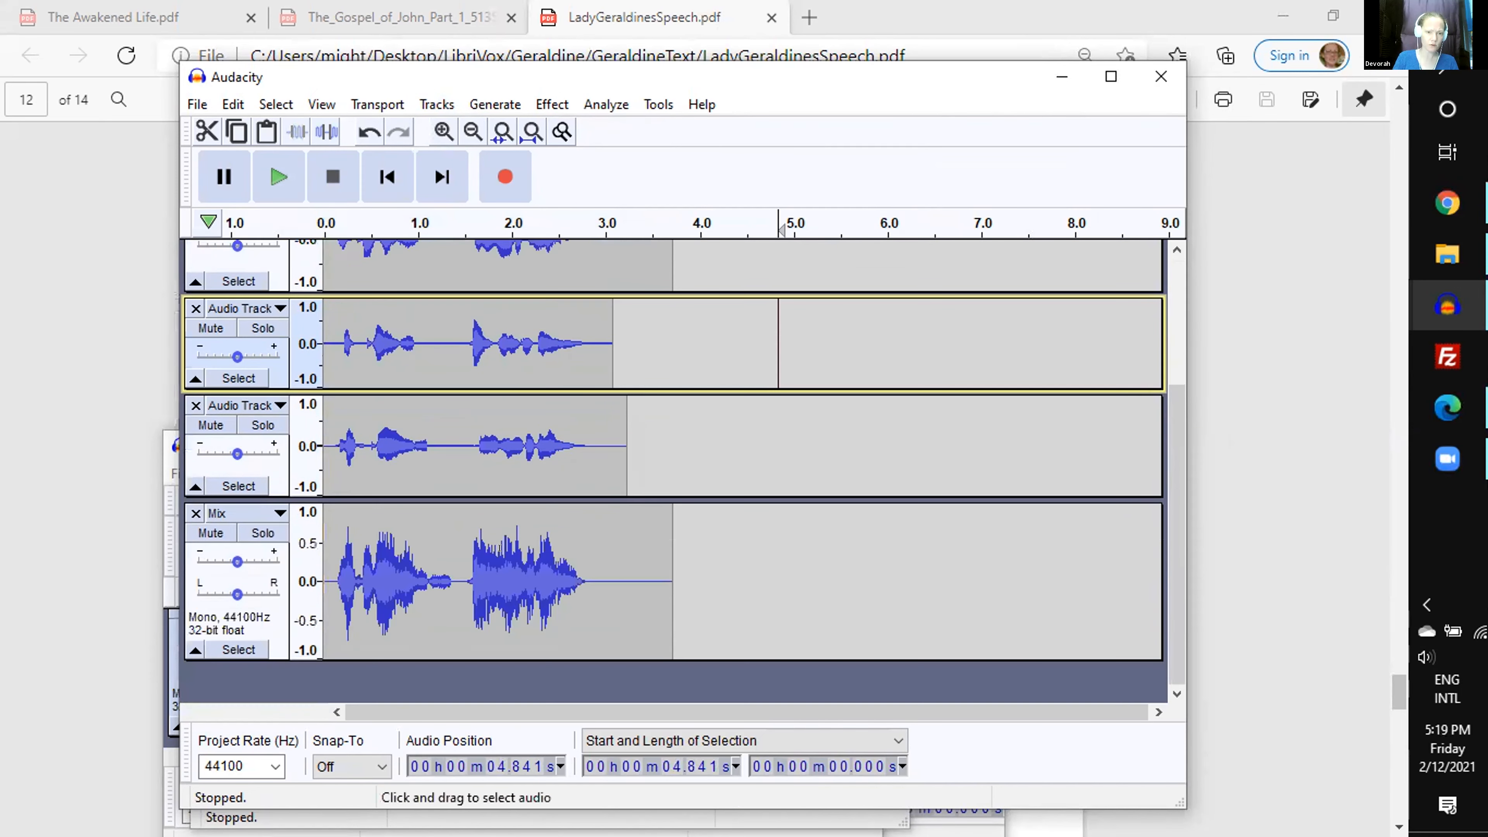
click(523, 566)
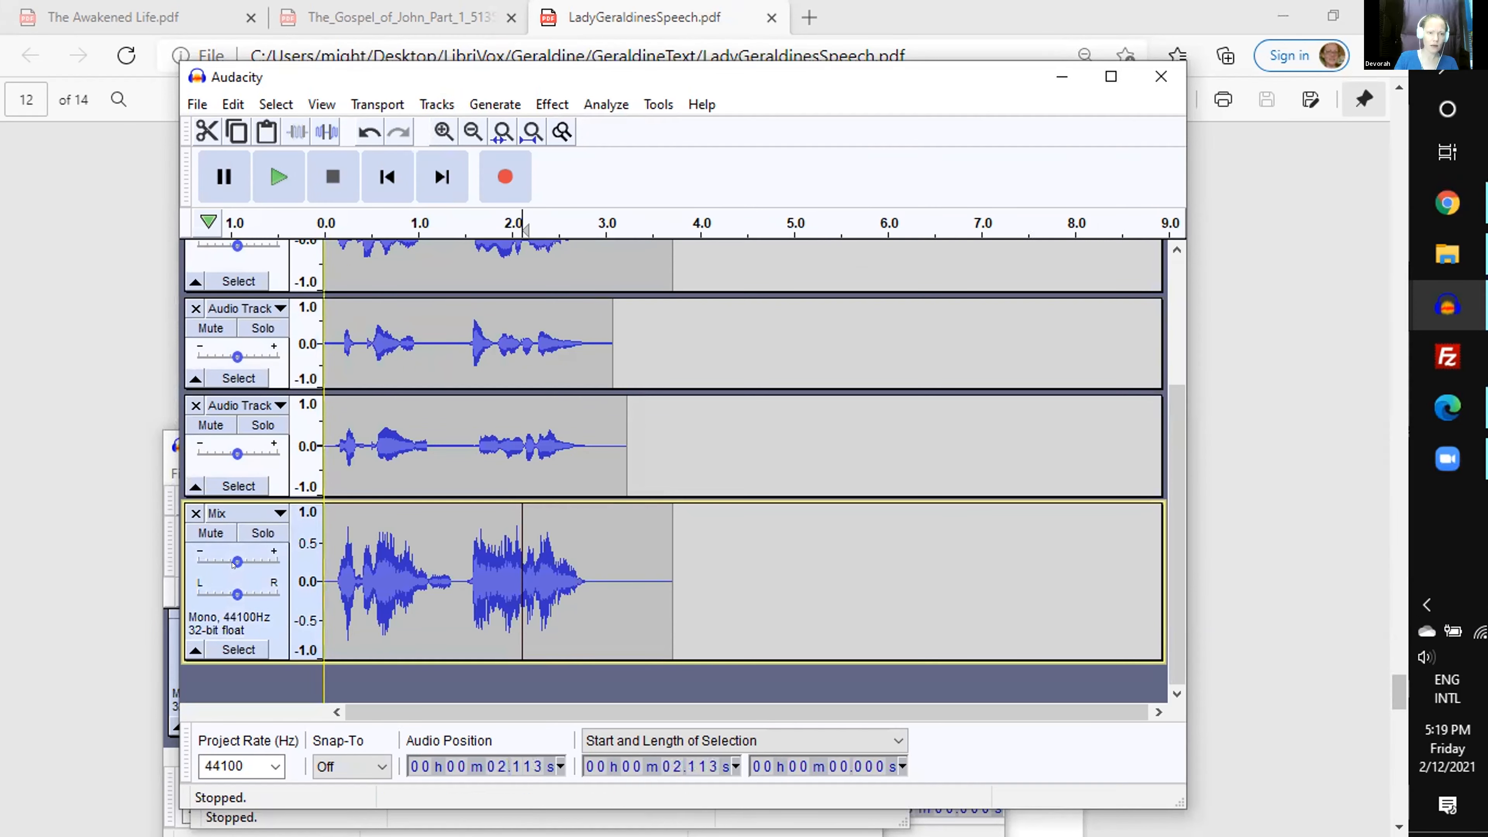
click(262, 532)
click(328, 572)
key(space)
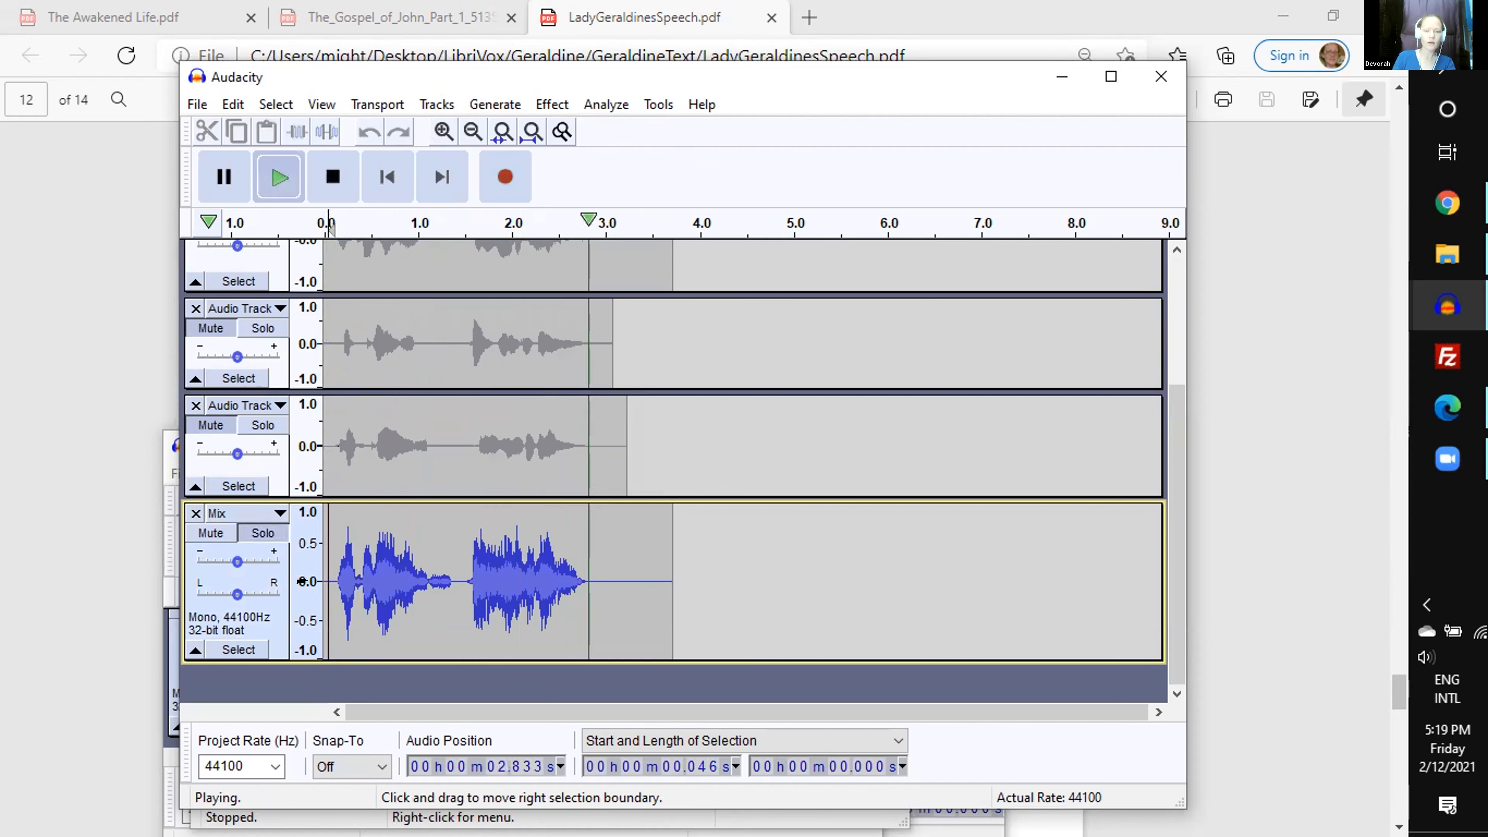
key(space)
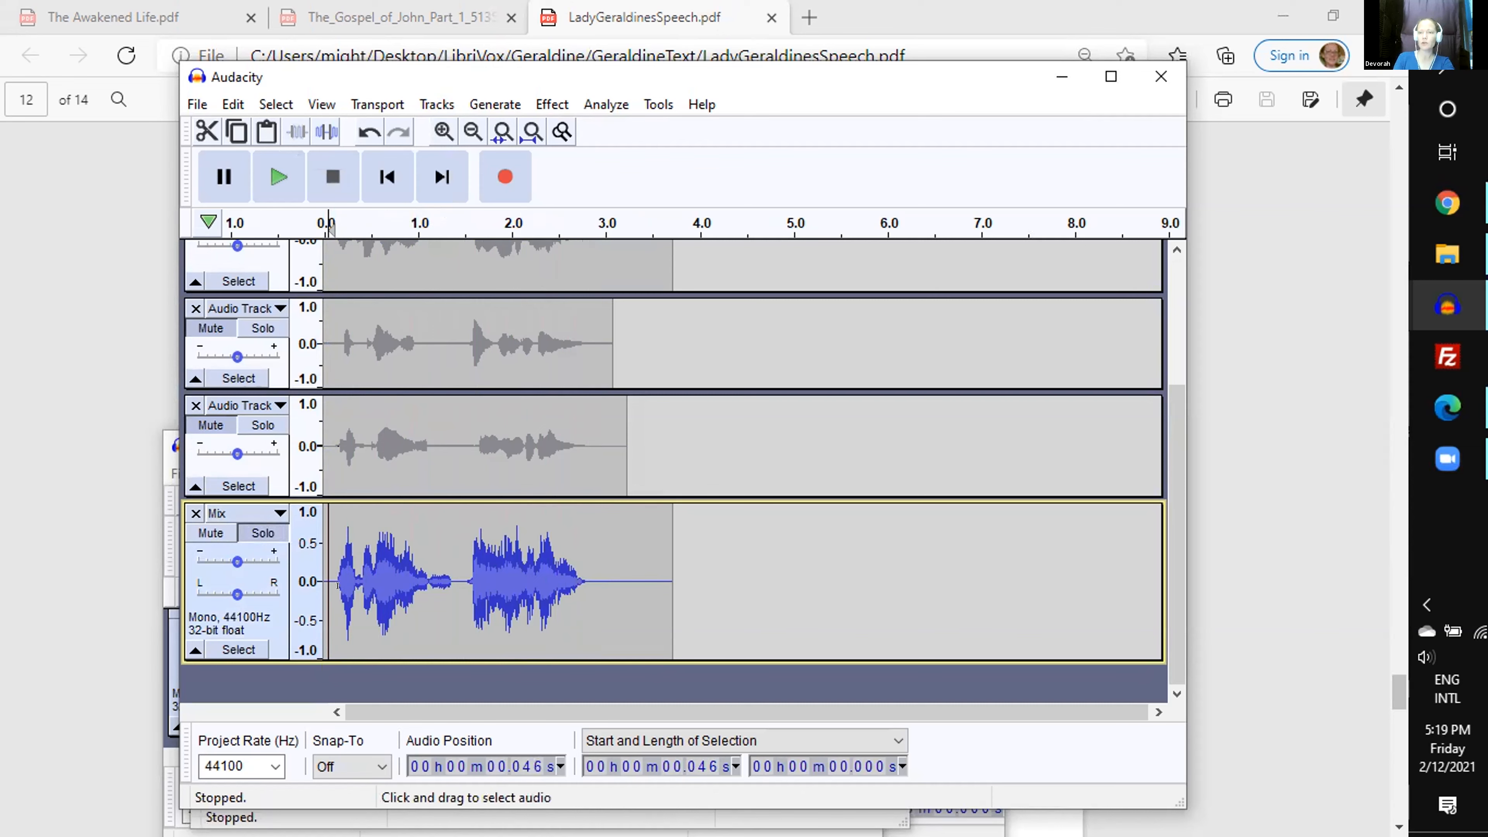
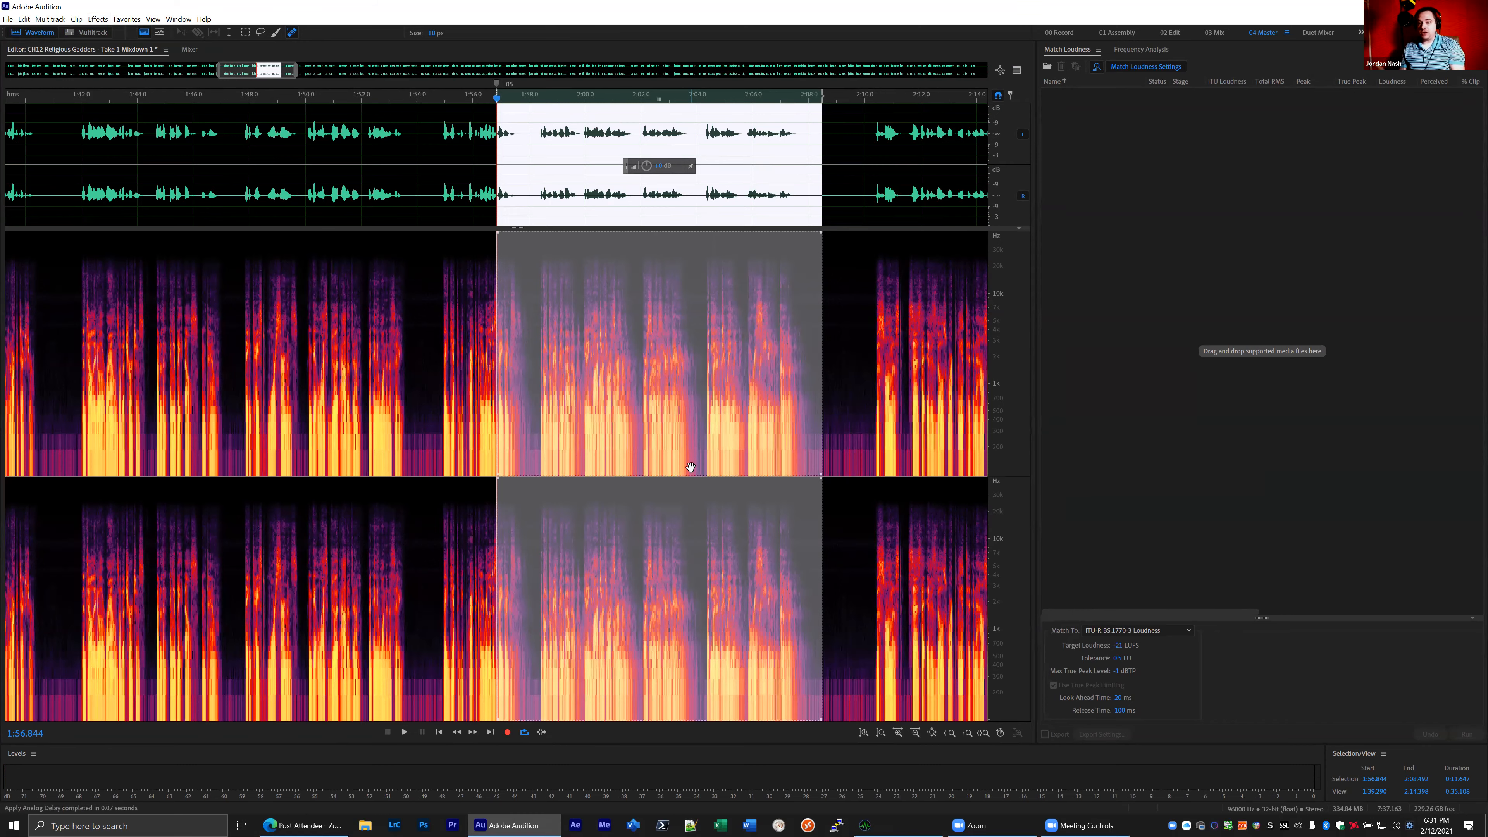
- Switch to the multitrack session's mixer and open the SSL Native Vocalstrip 2 effect on Track 1
click(88, 32)
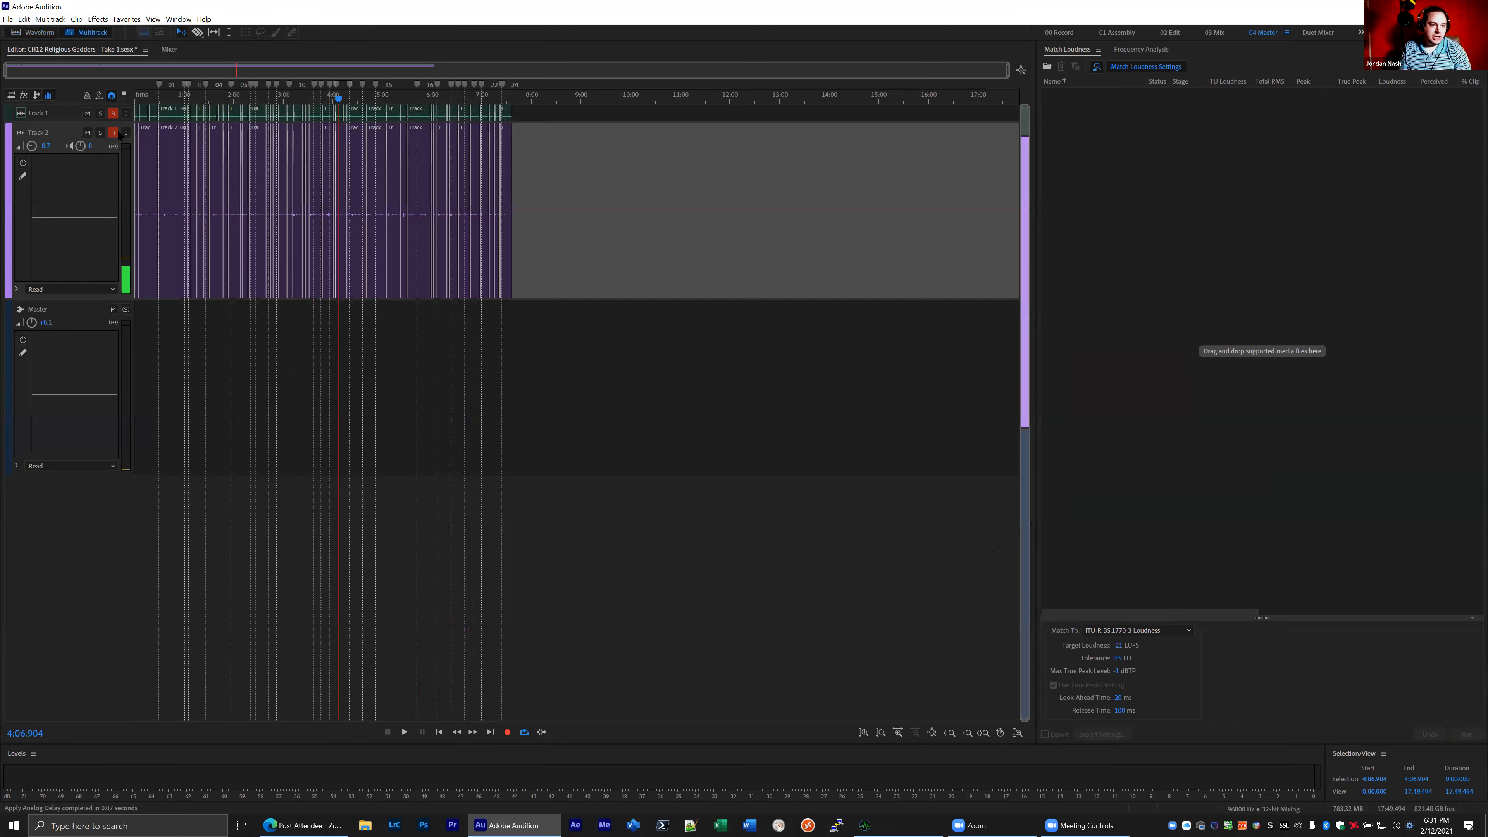
click(36, 113)
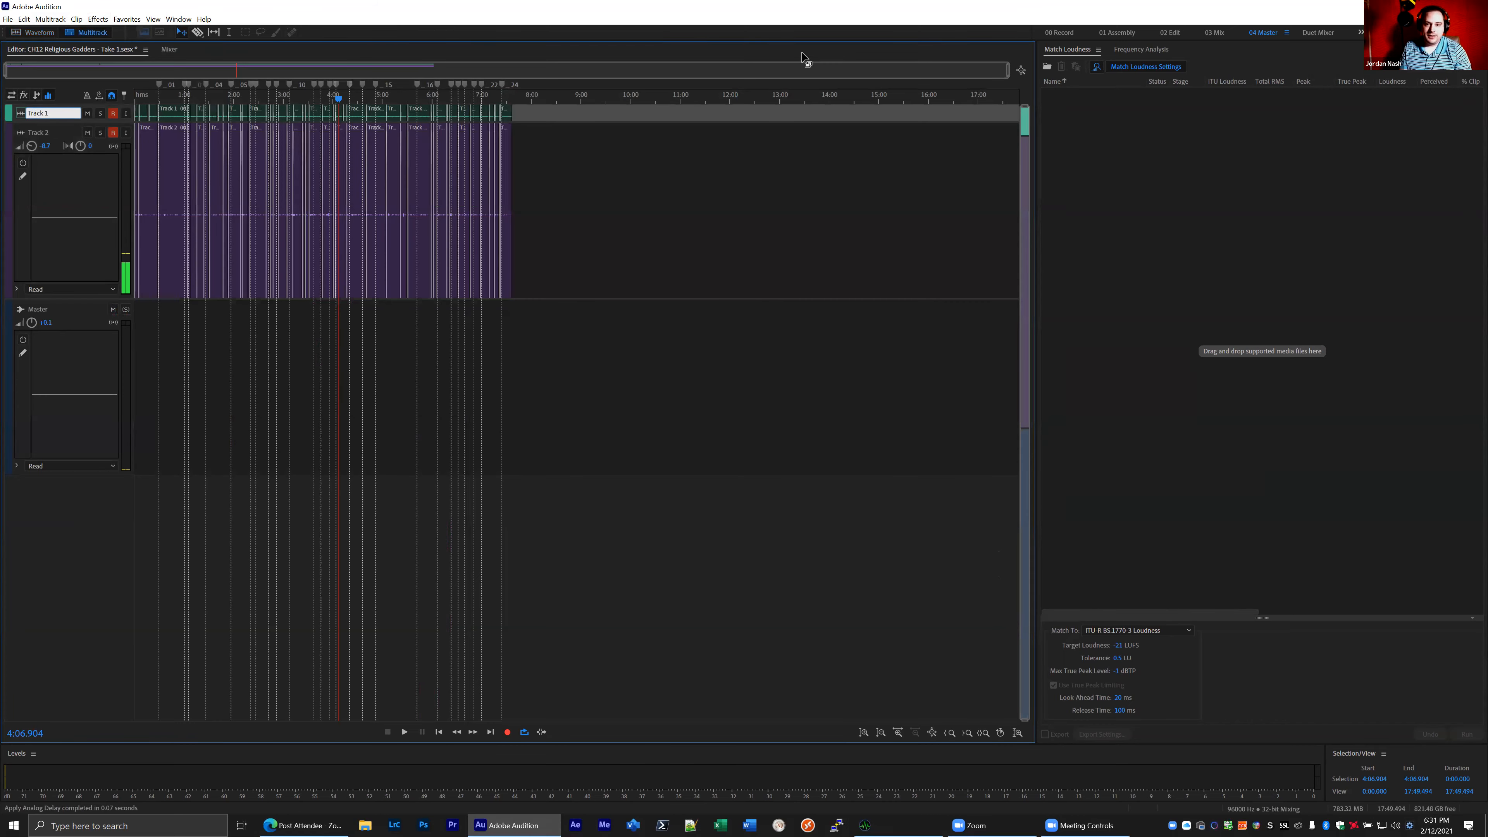
click(173, 51)
double_click(47, 136)
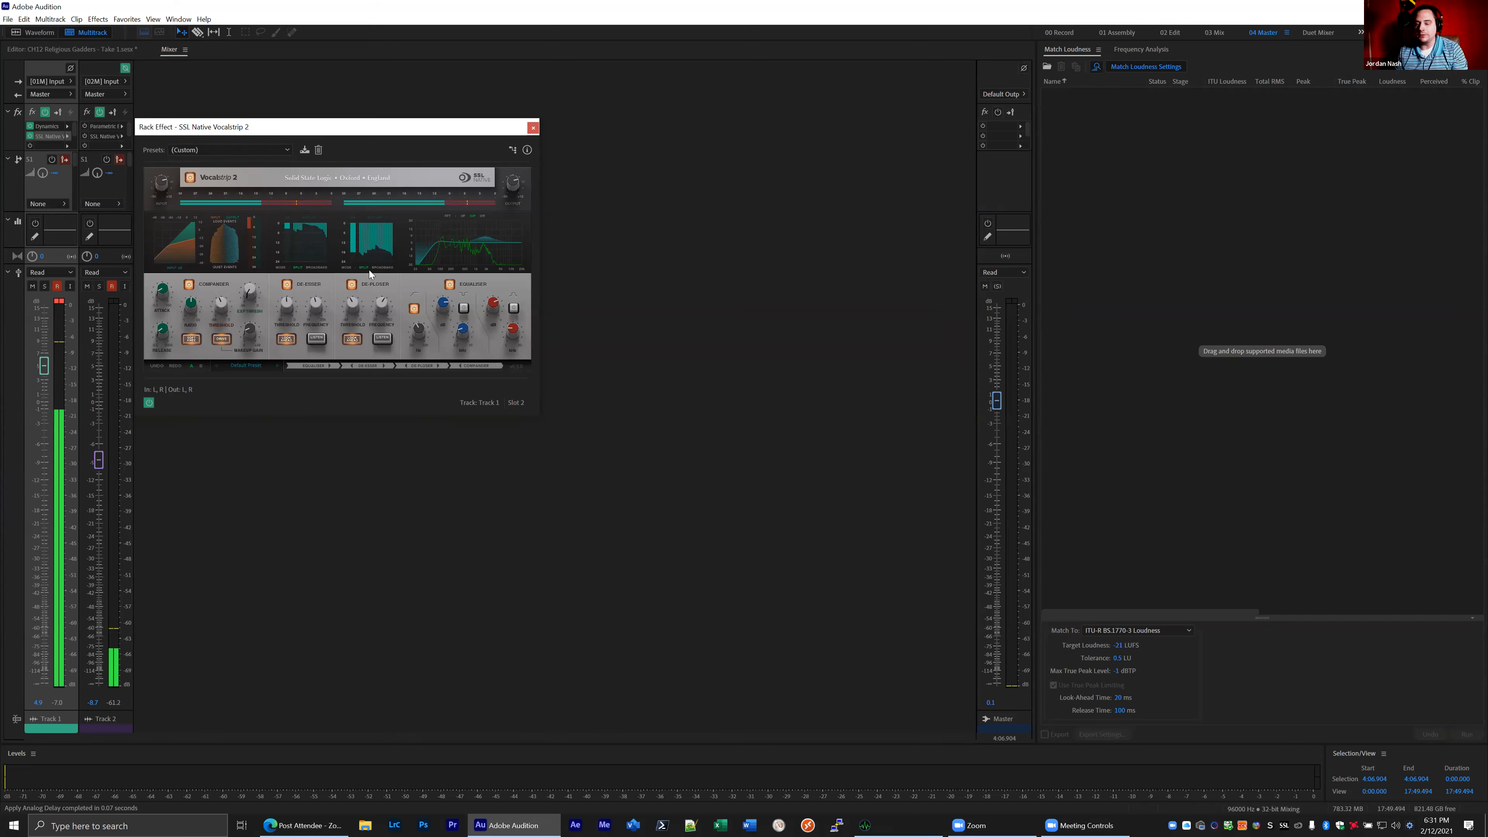
- Save the waveform mixdown as CH12 Religious Gadders - Take 1 Mixdown 1.wav, overwriting the existing file
click(51, 33)
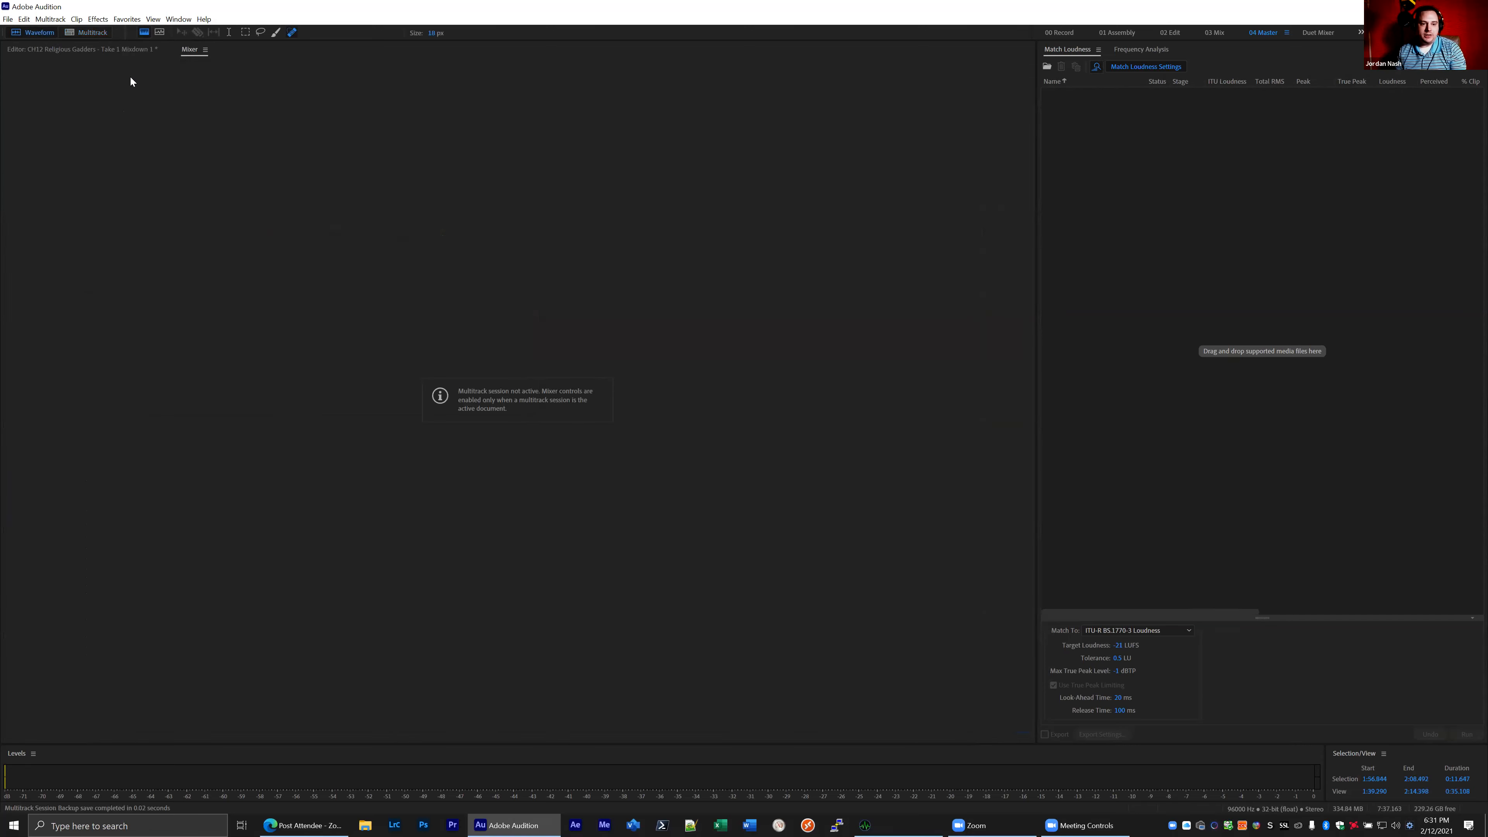
click(70, 49)
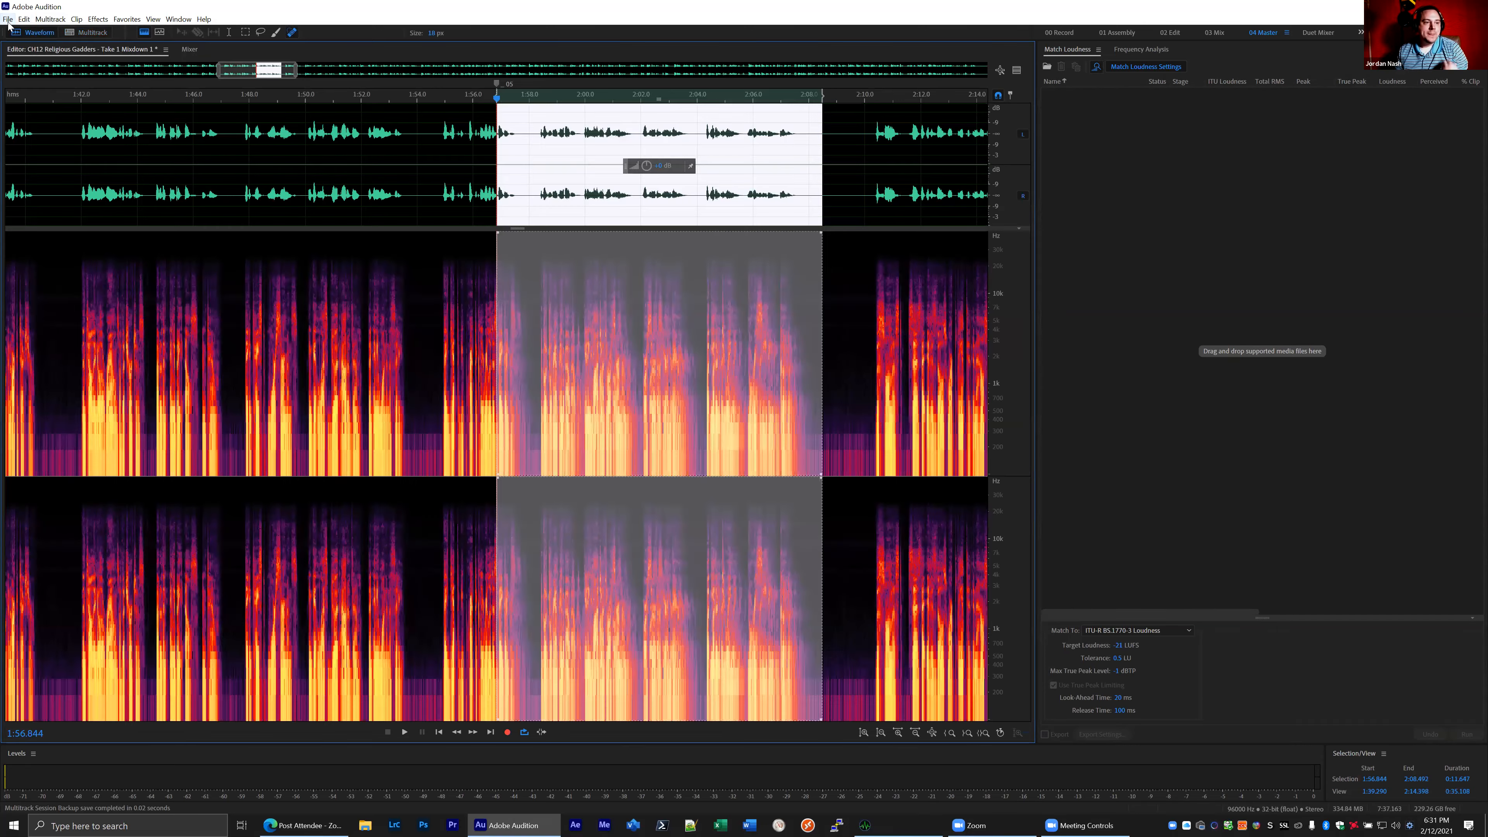
click(8, 18)
click(36, 150)
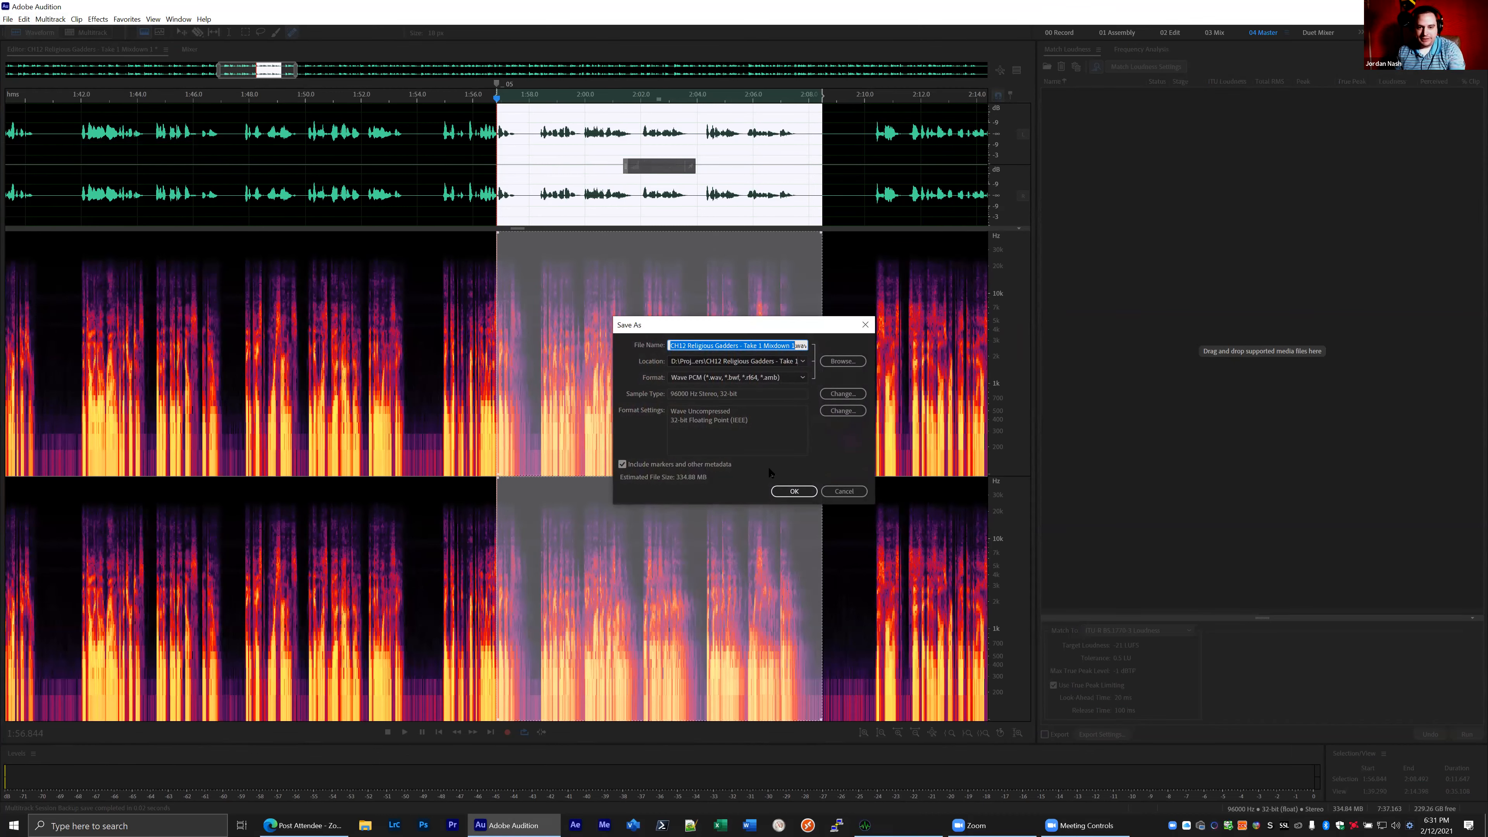
click(794, 491)
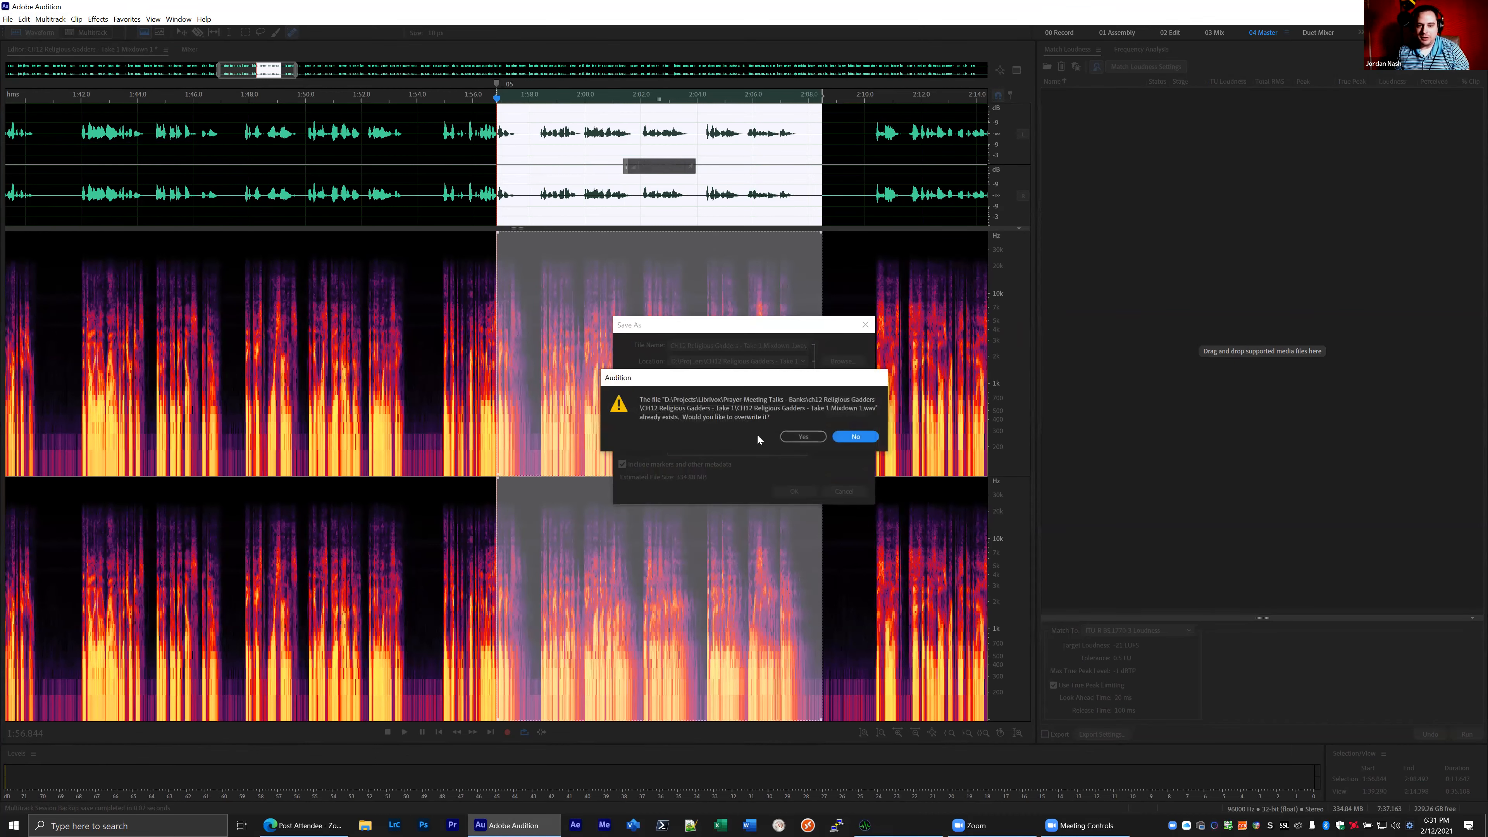
click(787, 437)
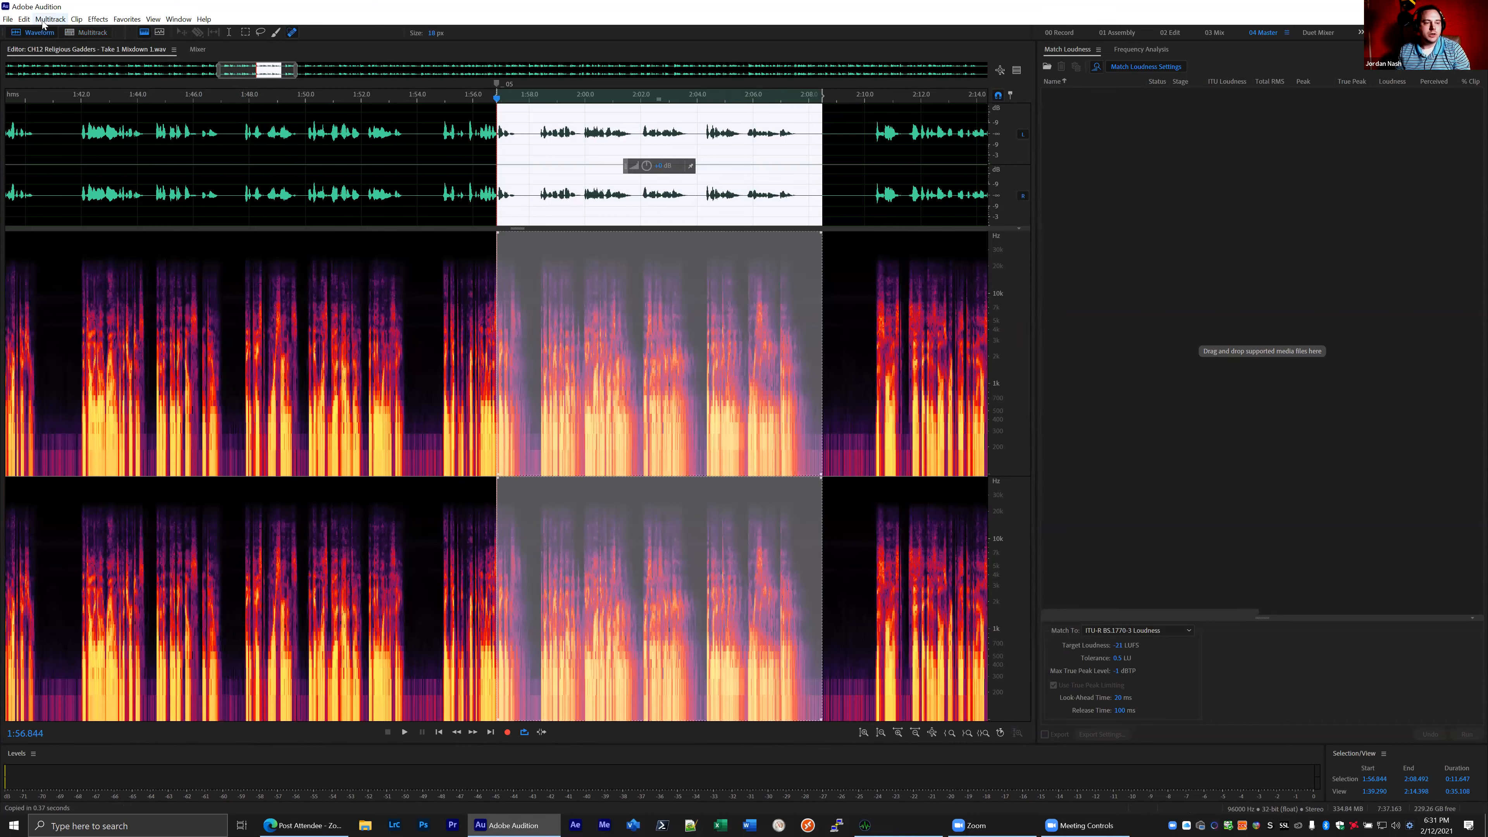
- Add the saved Mixdown 1 file to Match Loudness and match it to -21 LUFS using ITU-R BS.1770-3 Loudness
click(1083, 141)
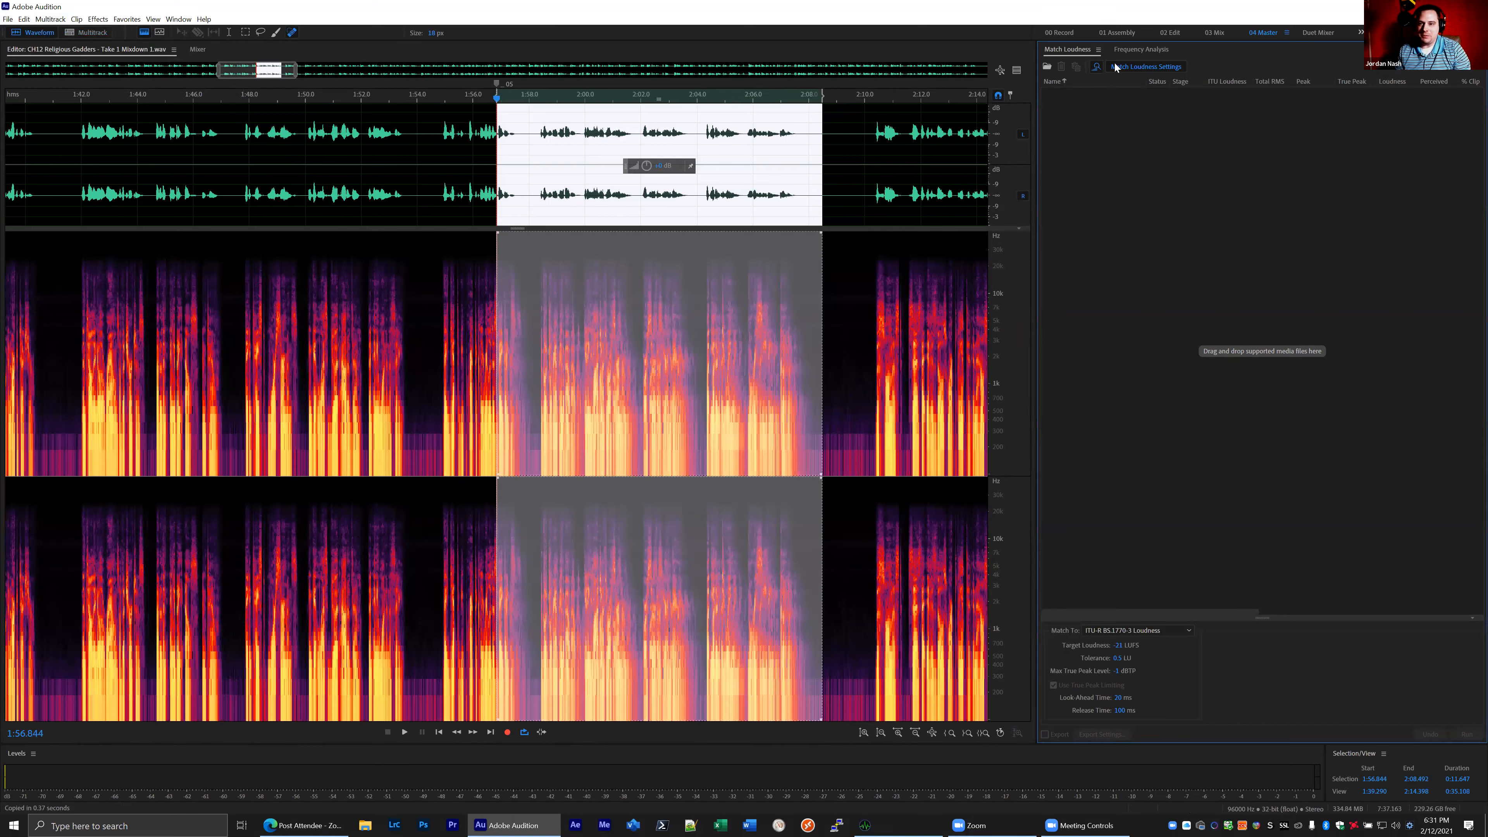
click(1051, 66)
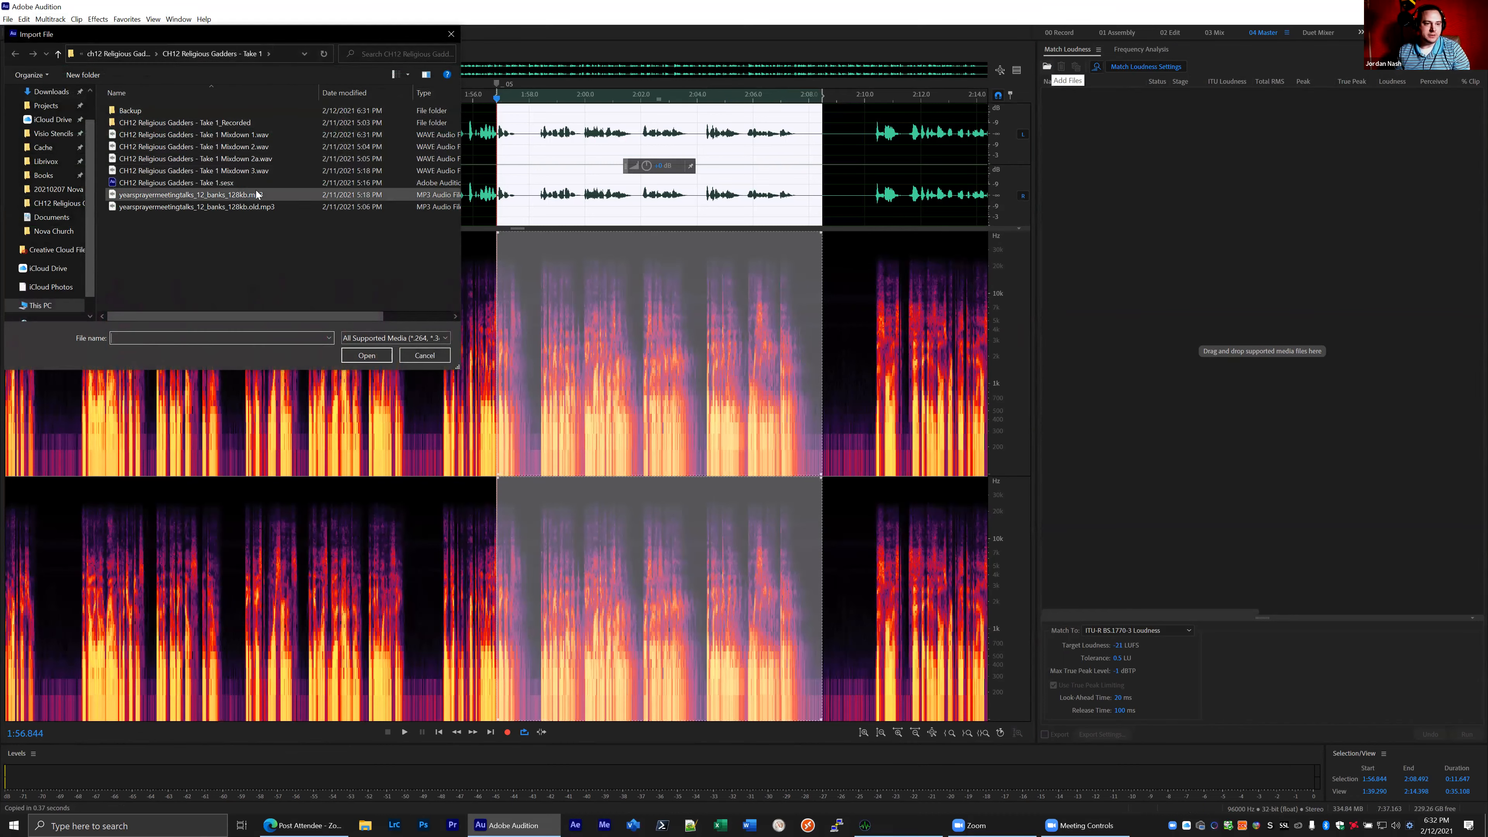
click(255, 136)
click(366, 356)
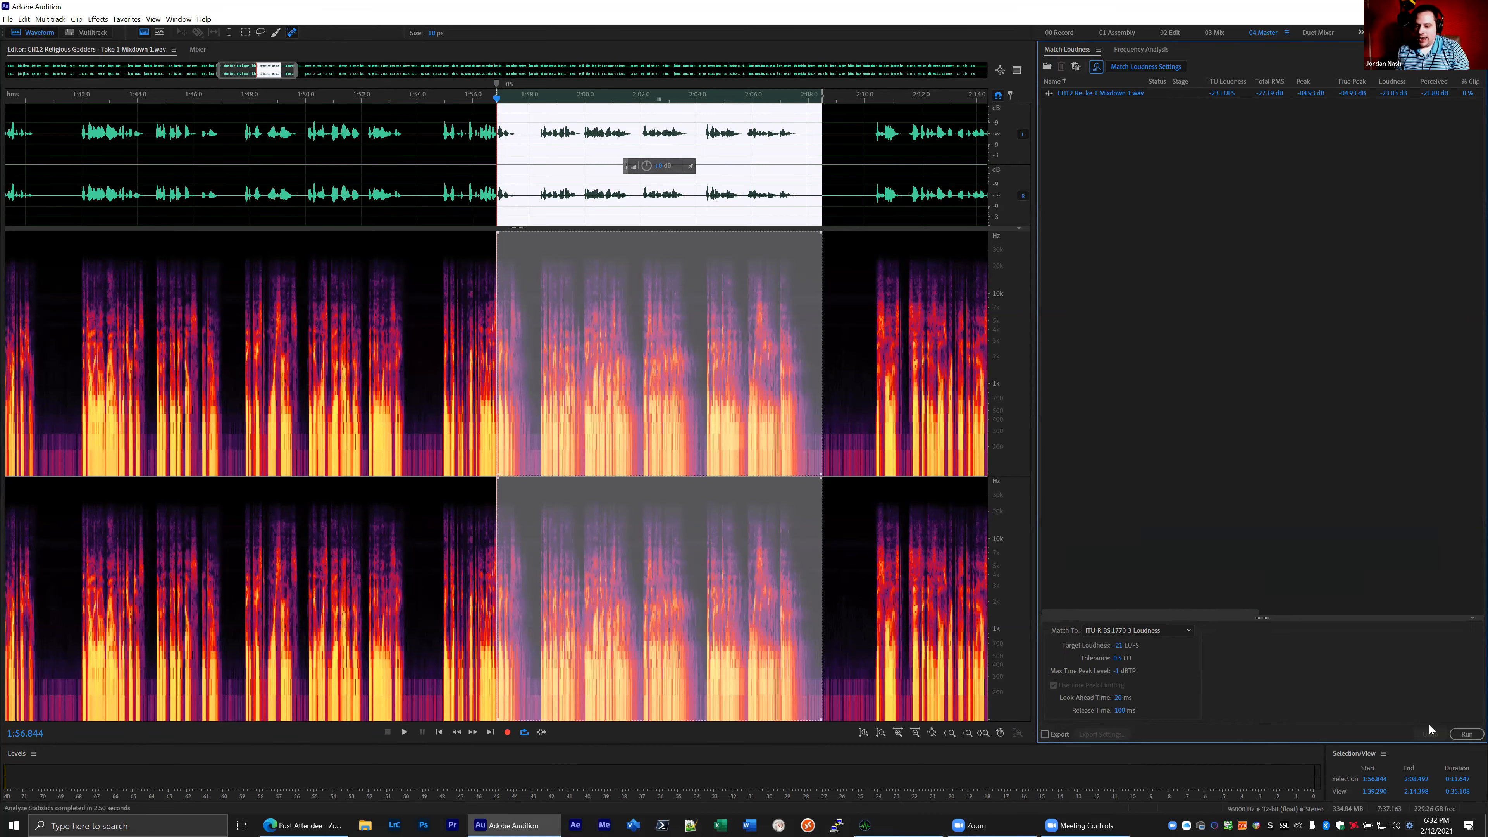
click(1466, 734)
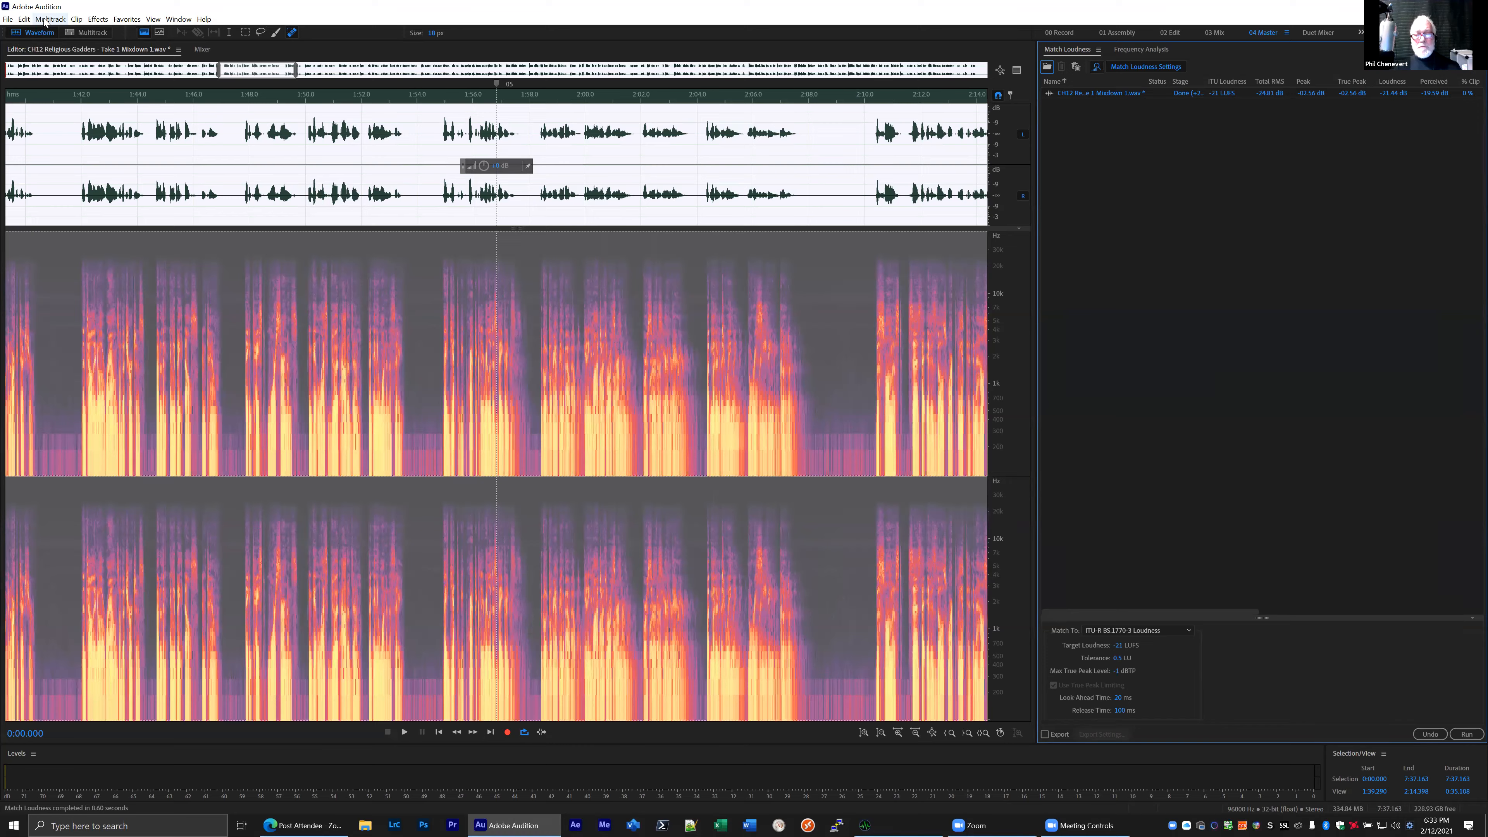
- Return to the multitrack session, close the Vocalstrip 2 effect window, and expand Track 1
click(201, 49)
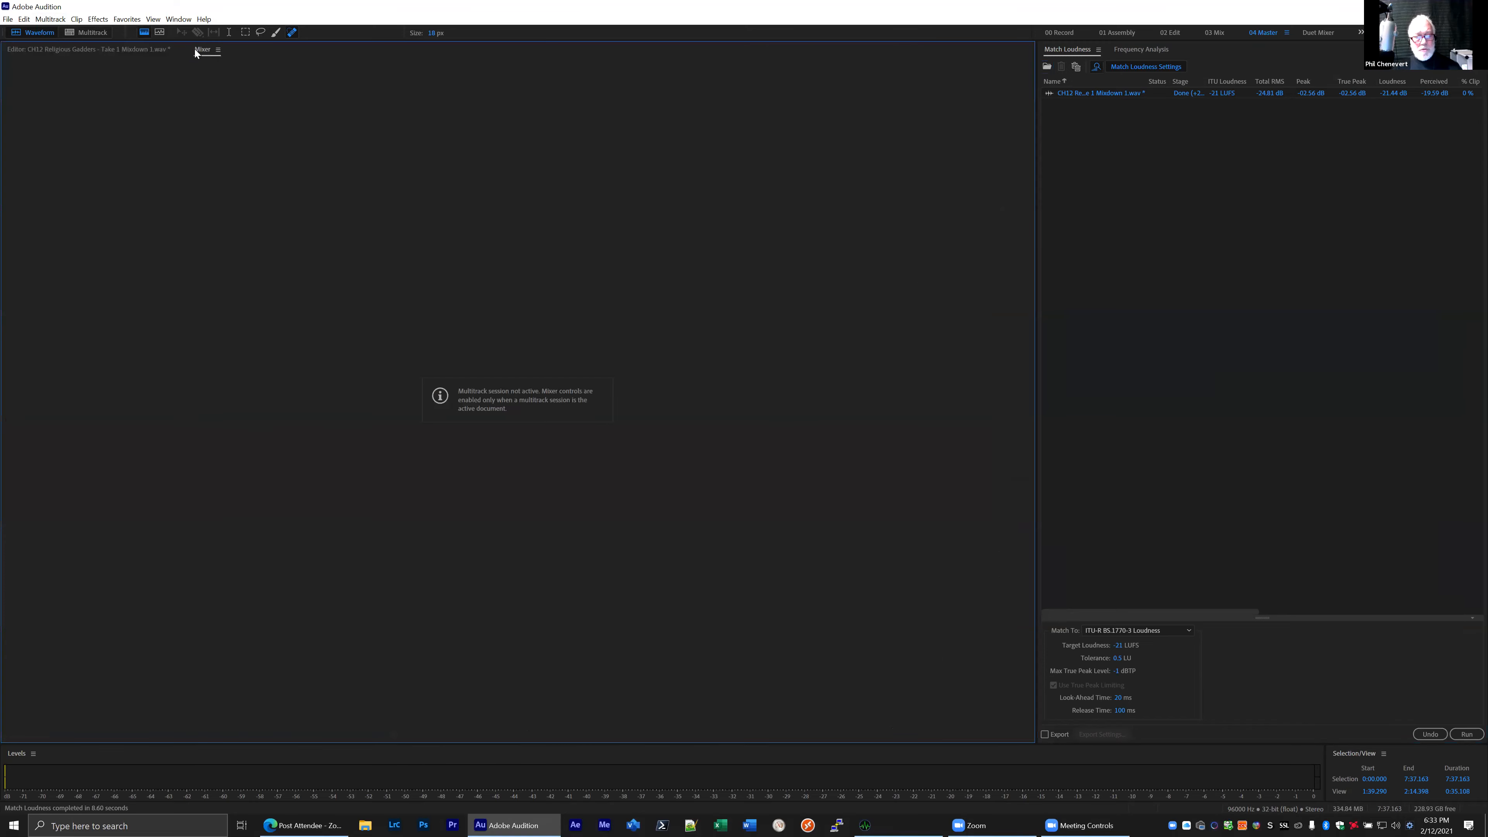
click(137, 49)
click(84, 34)
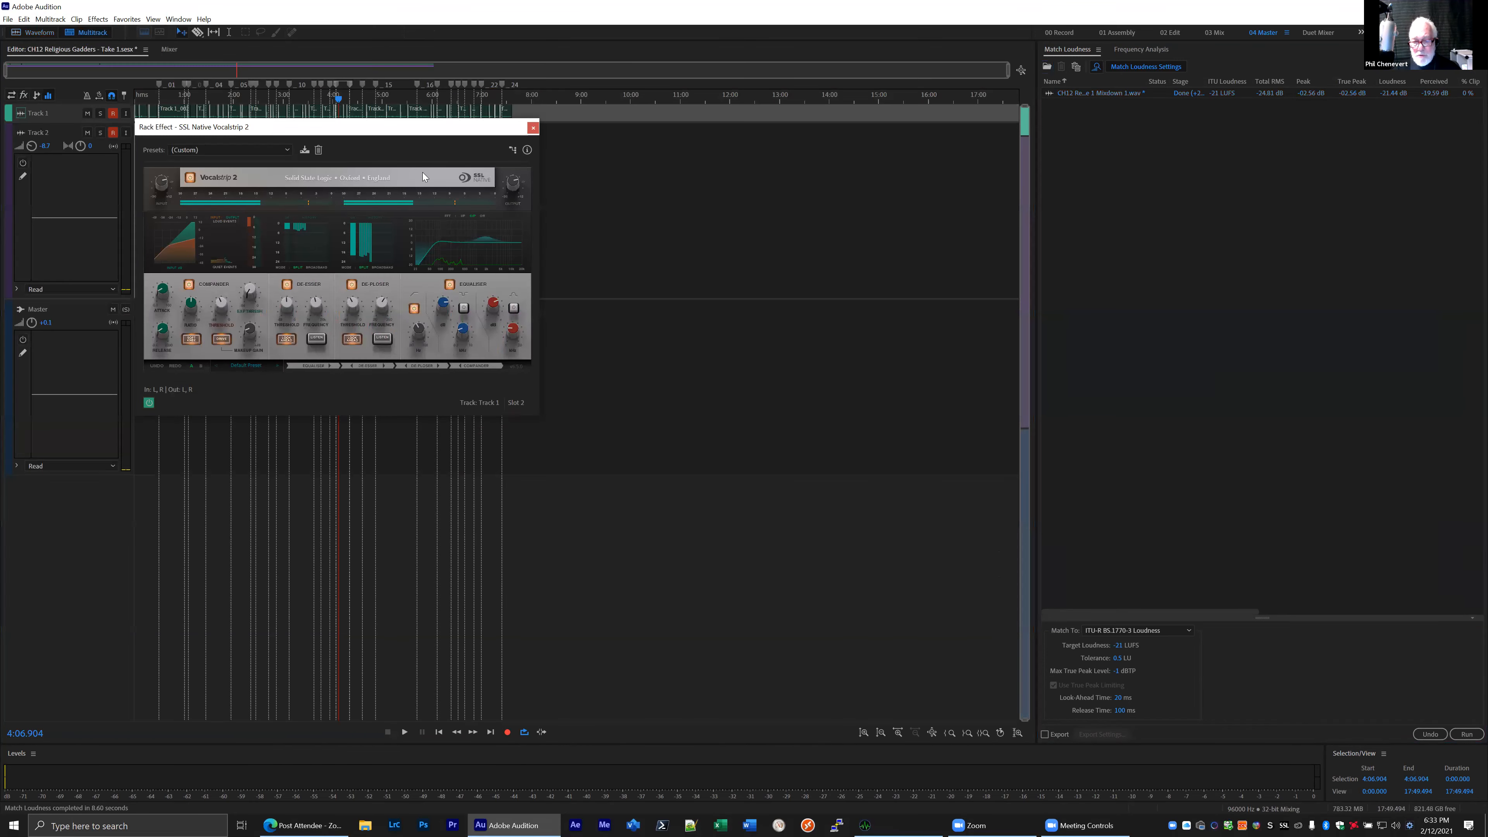
click(533, 127)
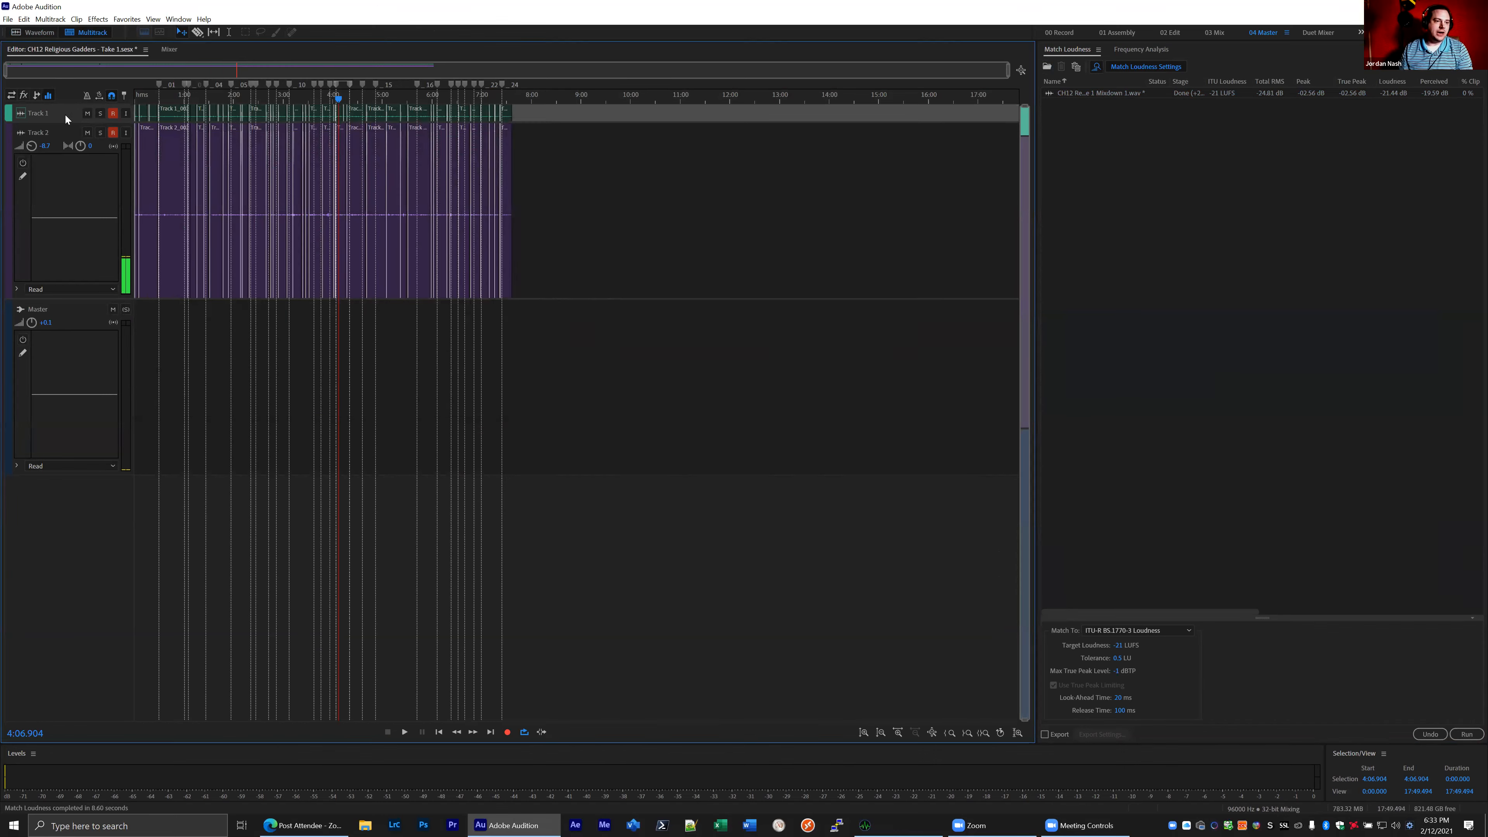
click(24, 116)
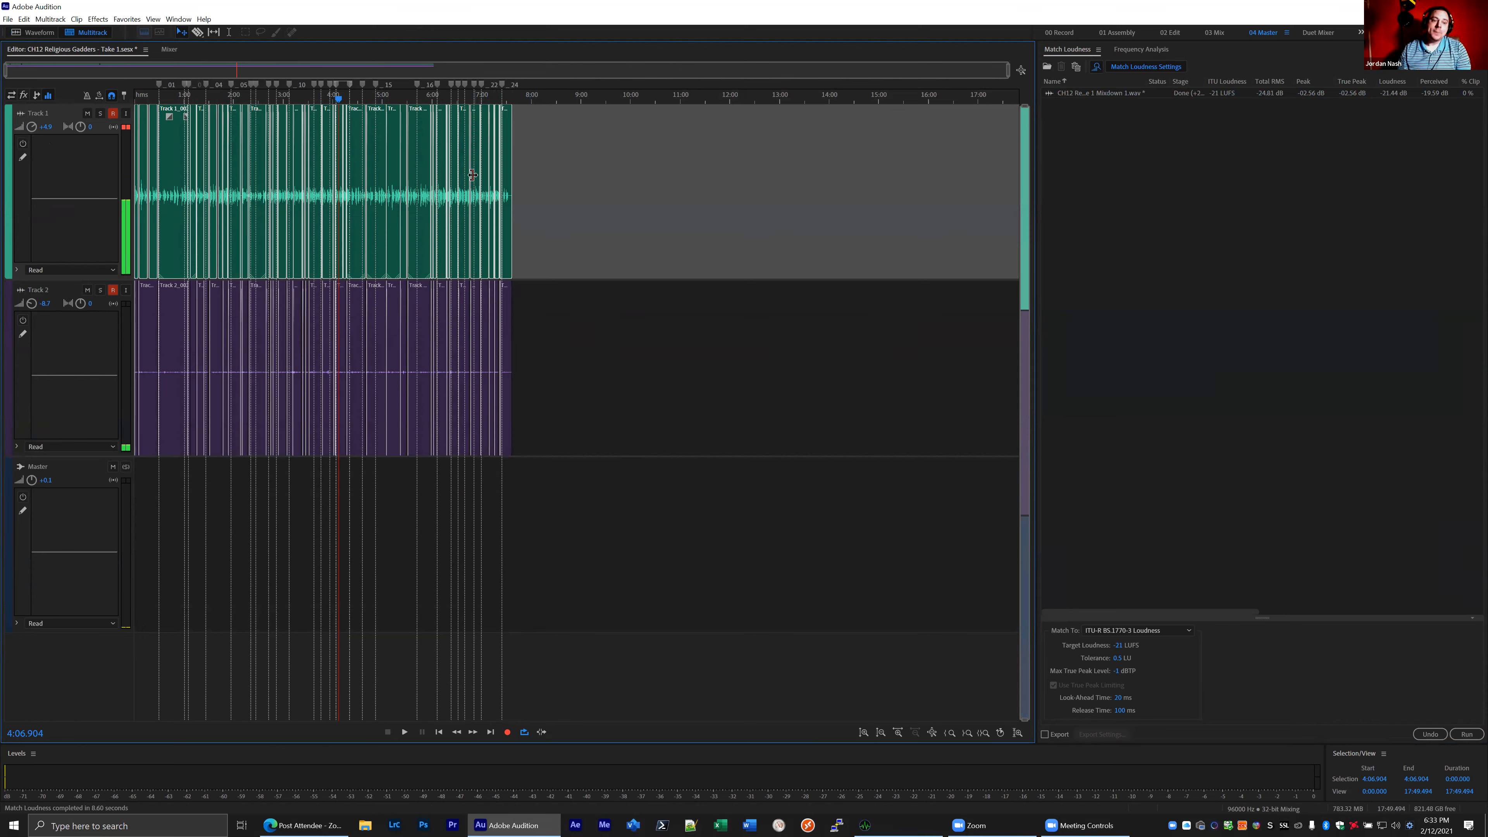
- Extend the end of the Track 1 clip near 4:12.3 across the gap to meet the next clip
scroll(152, 215, up, 2)
scroll(154, 216, up, 13)
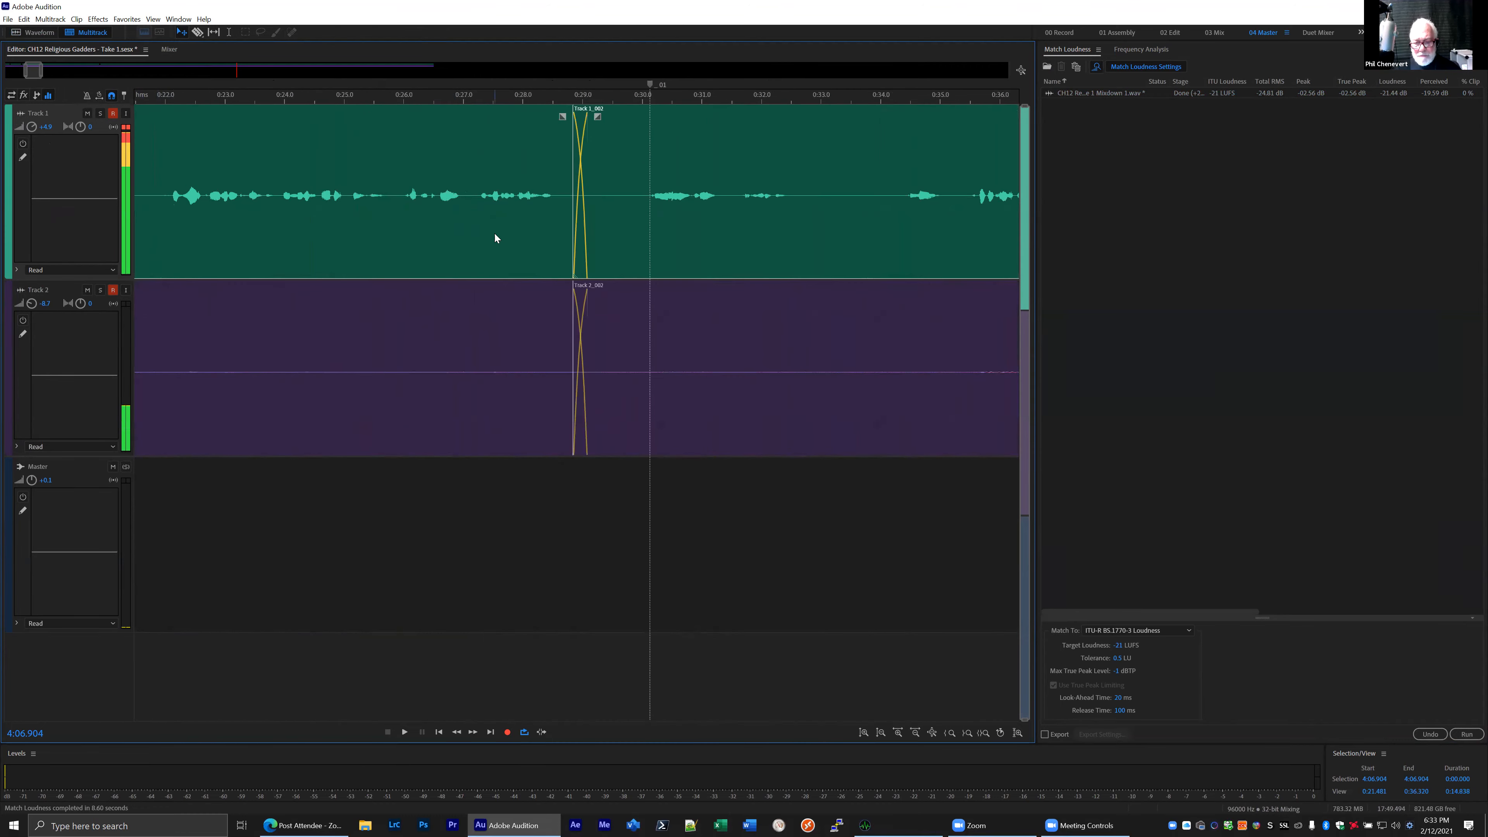
scroll(517, 235, down, 8)
scroll(650, 240, down, 3)
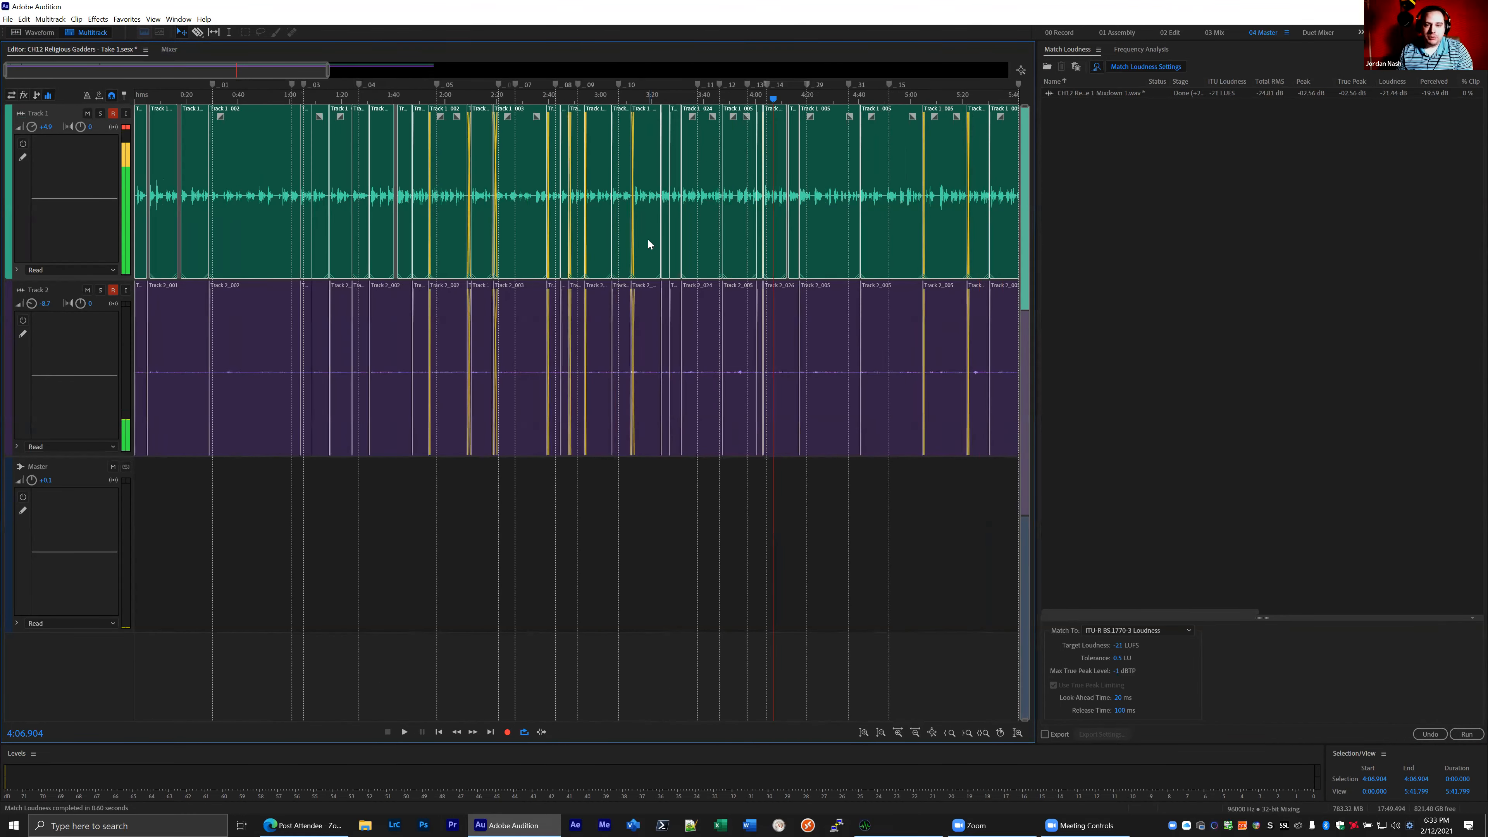
scroll(719, 238, up, 2)
scroll(859, 224, up, 12)
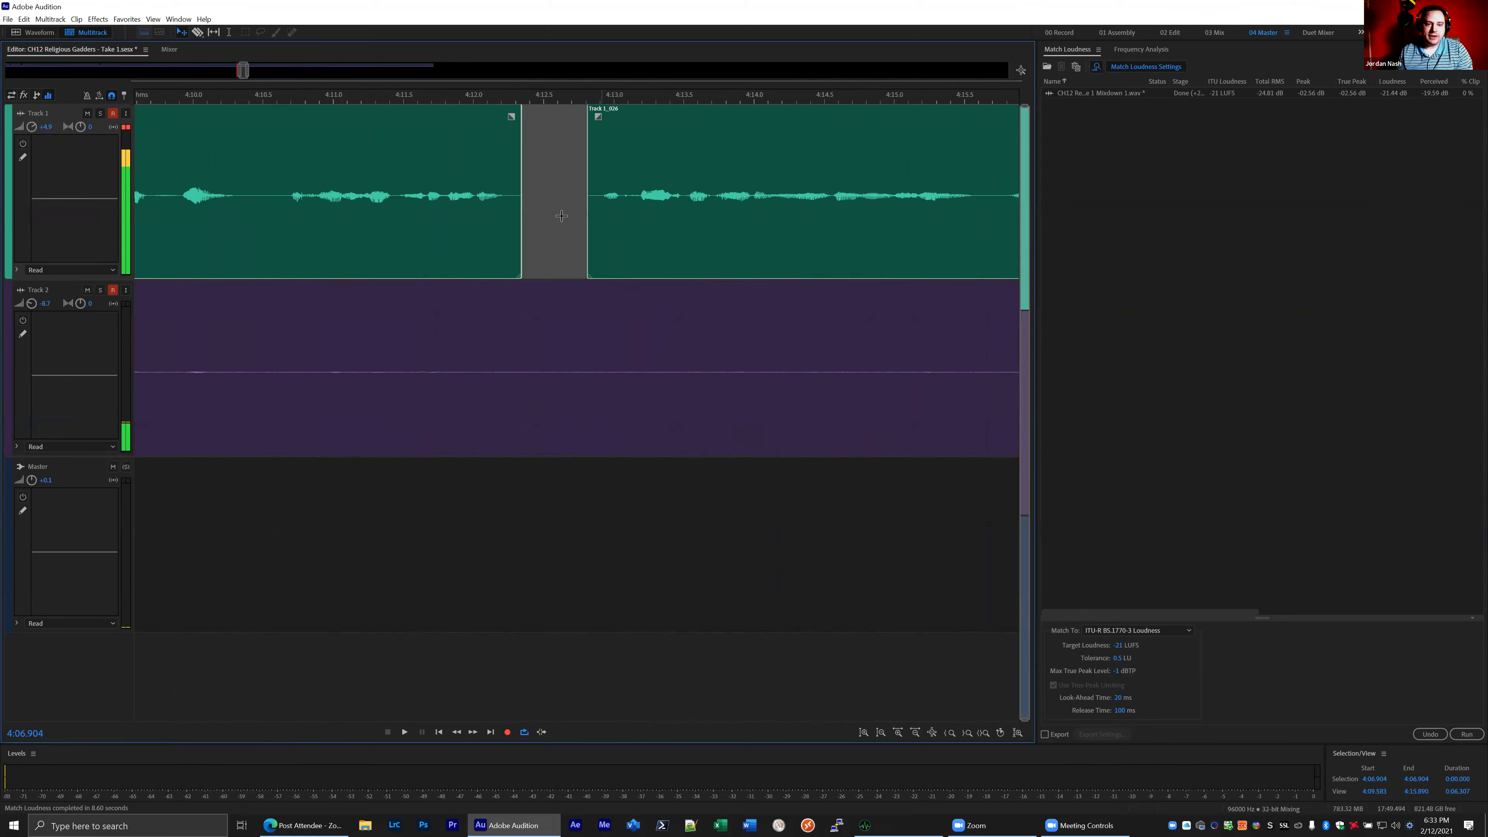
drag(515, 146, 602, 147)
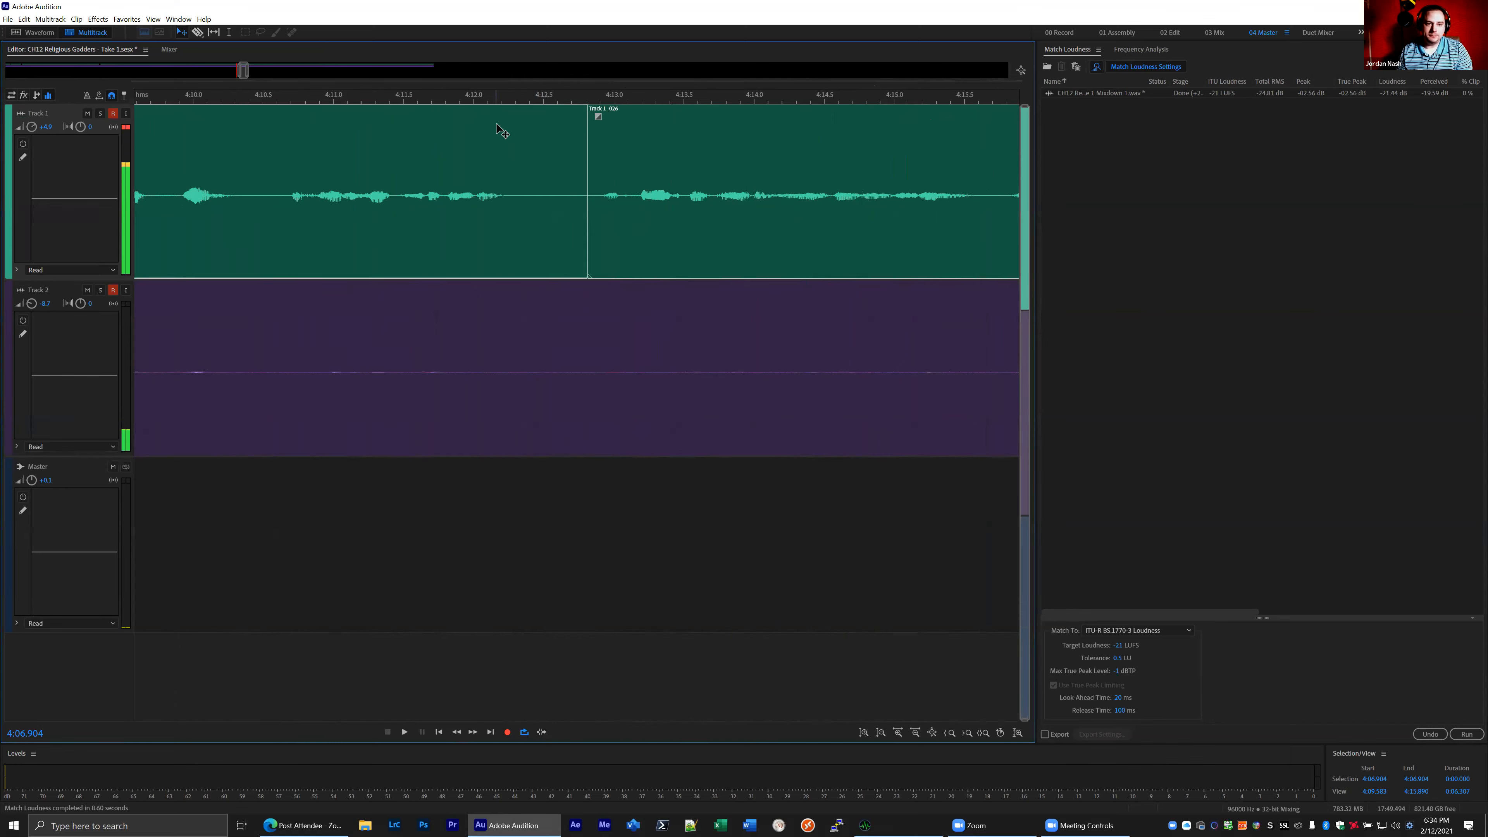
- Play across the join from 4:12.268, then split the clips on both tracks at 4:13.175 and 4:12.354
click(510, 100)
key(space)
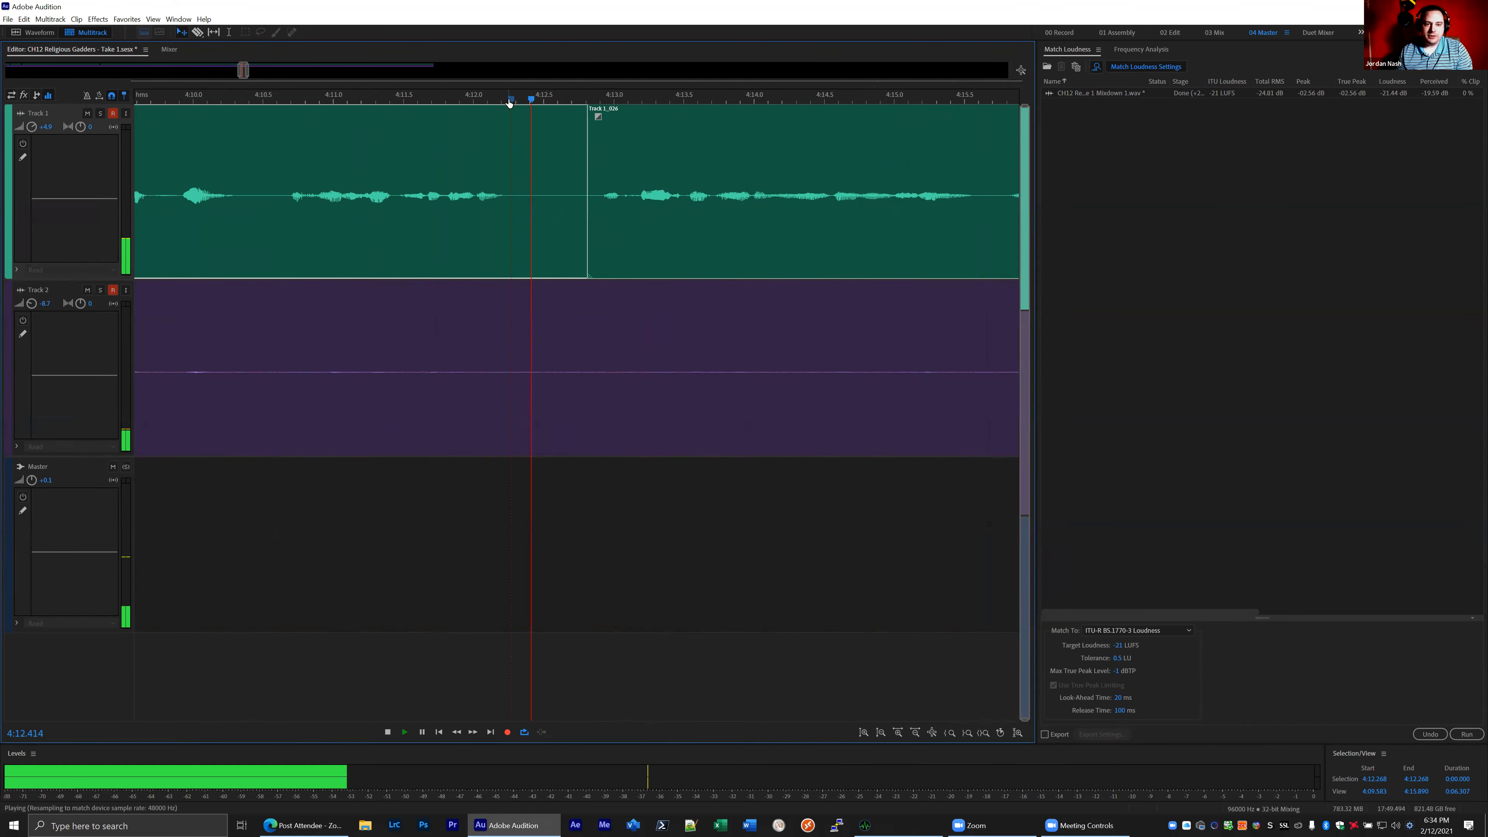
key(space)
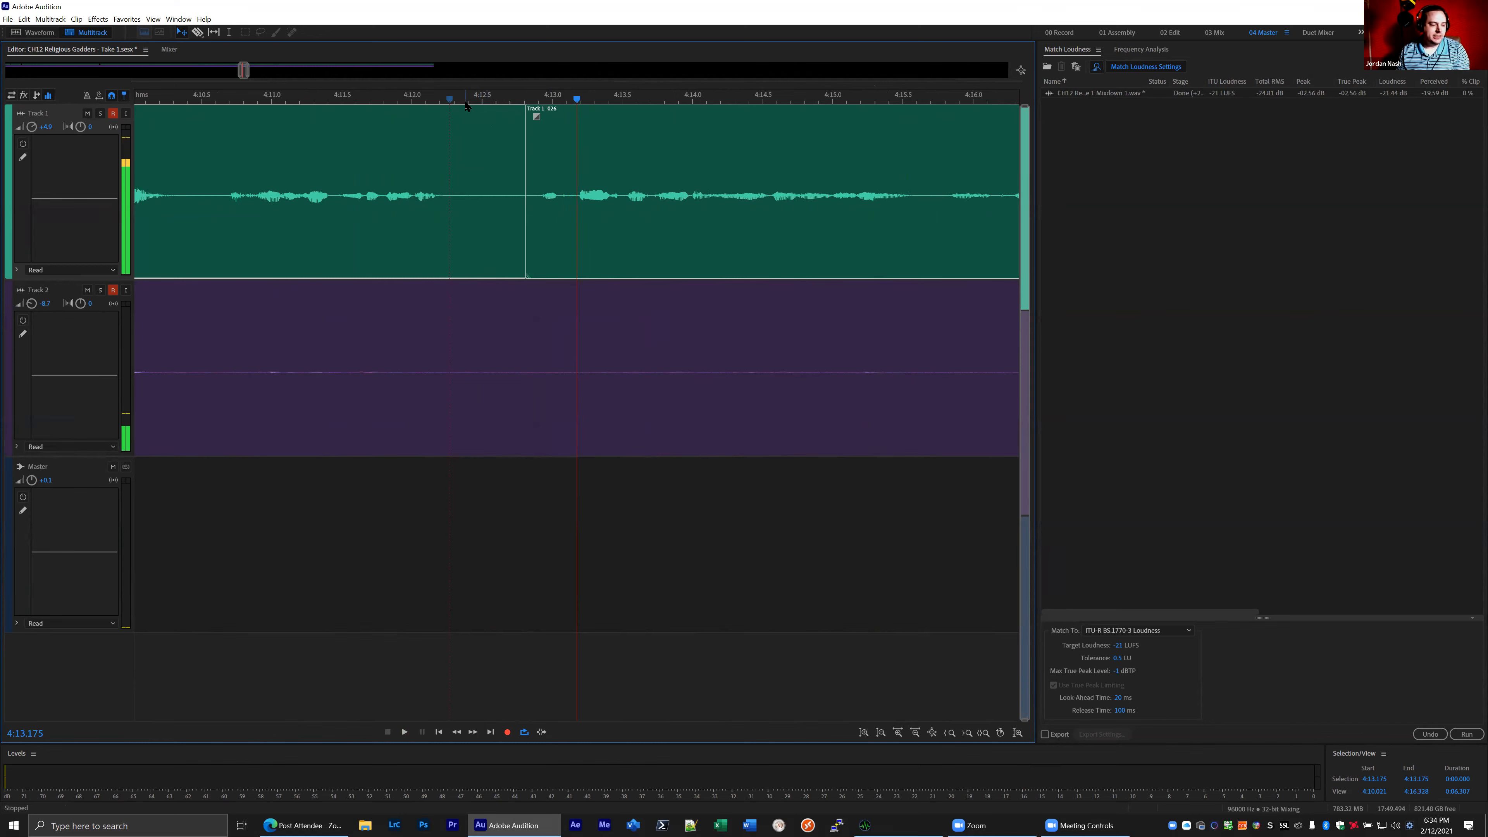
key(ctrl+shift+k)
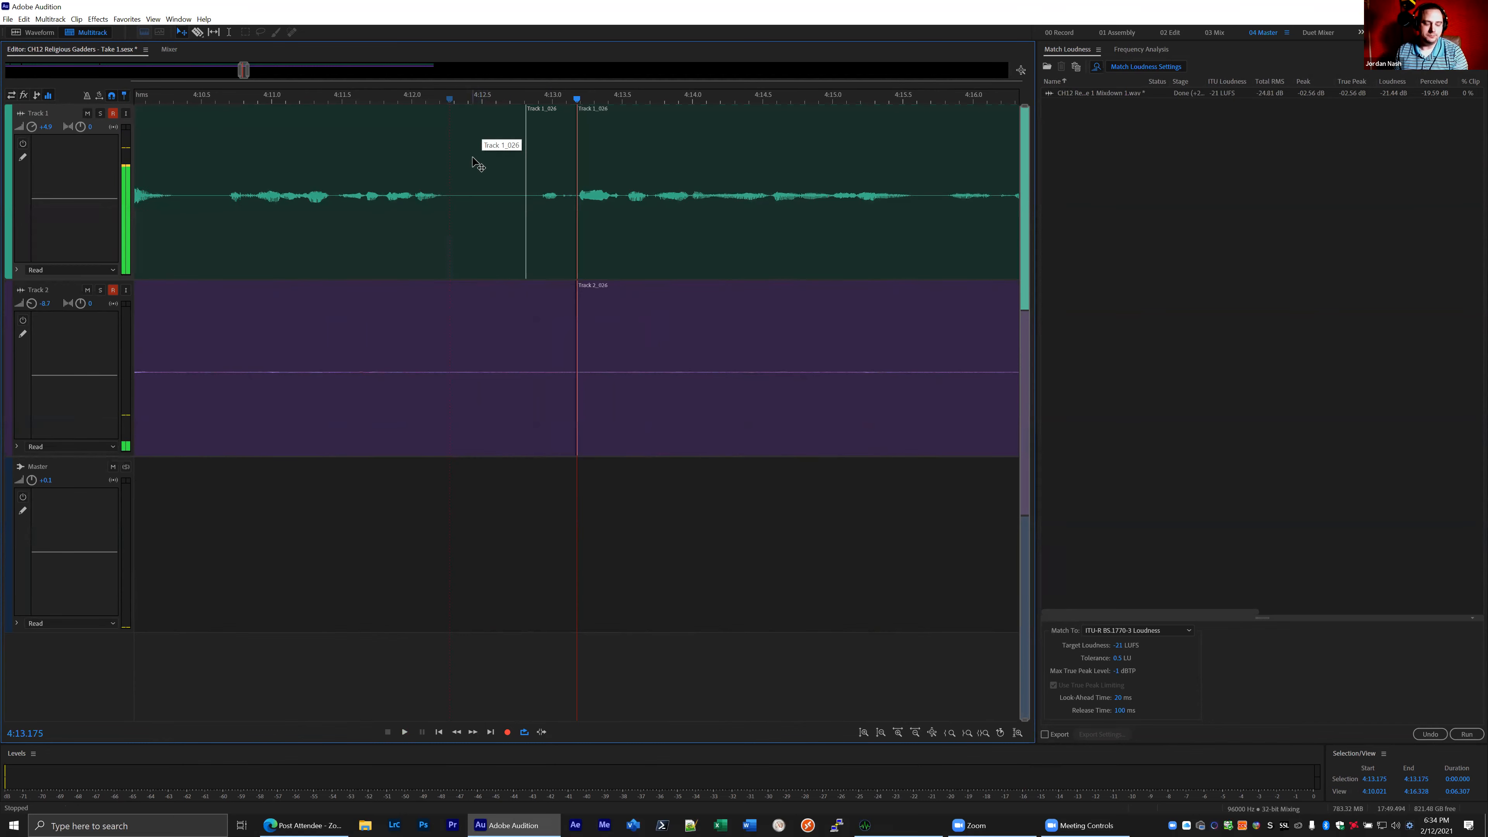
click(461, 100)
key(ctrl+shift+k)
- Delete all overlapping Track 1 clip pieces between the cuts at 4:12.354 and 4:13.175
click(483, 146)
key(Delete)
click(502, 160)
key(Delete)
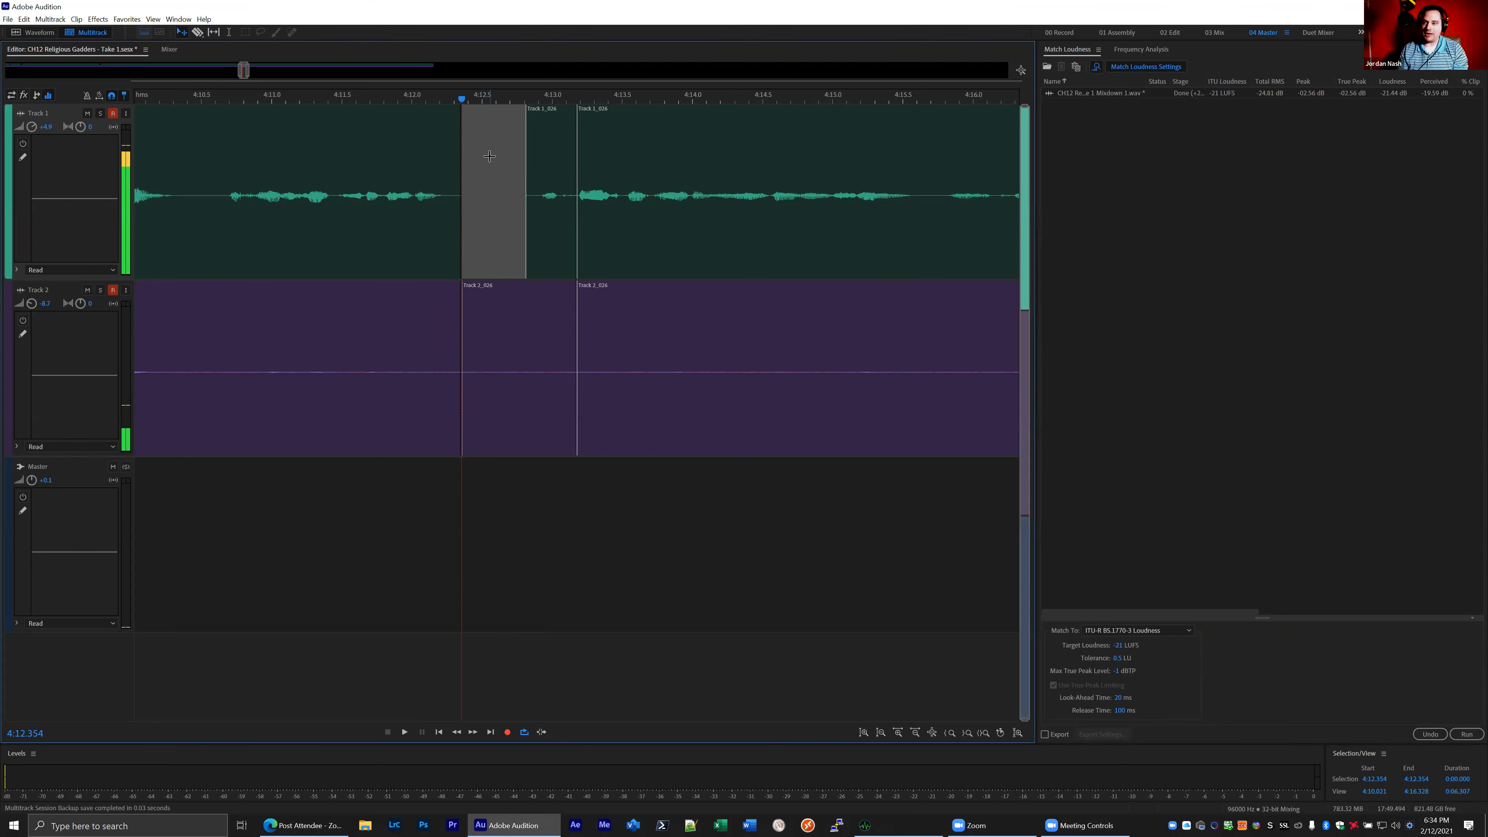
click(532, 129)
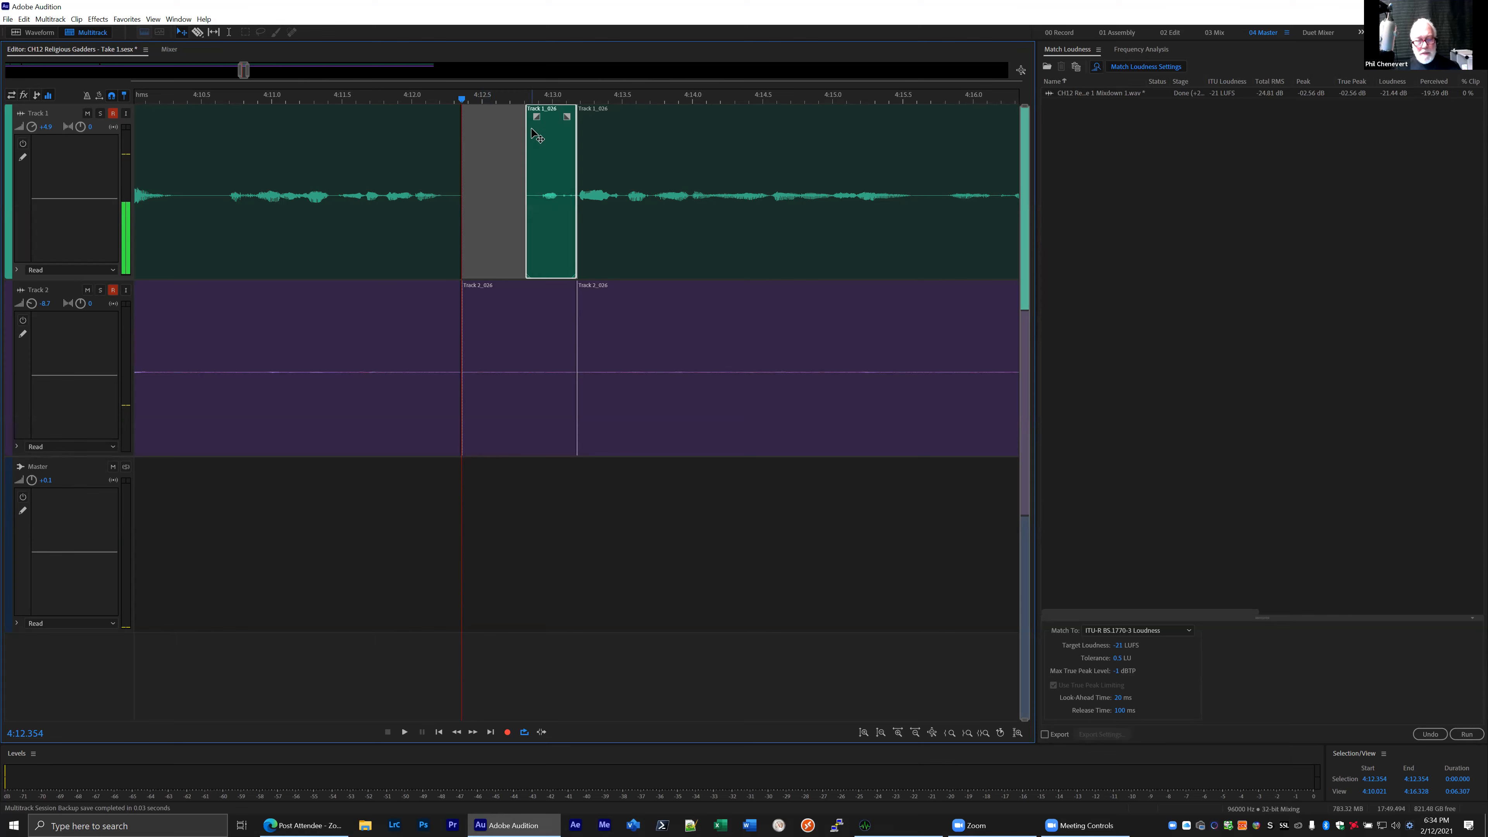
key(Delete)
click(533, 124)
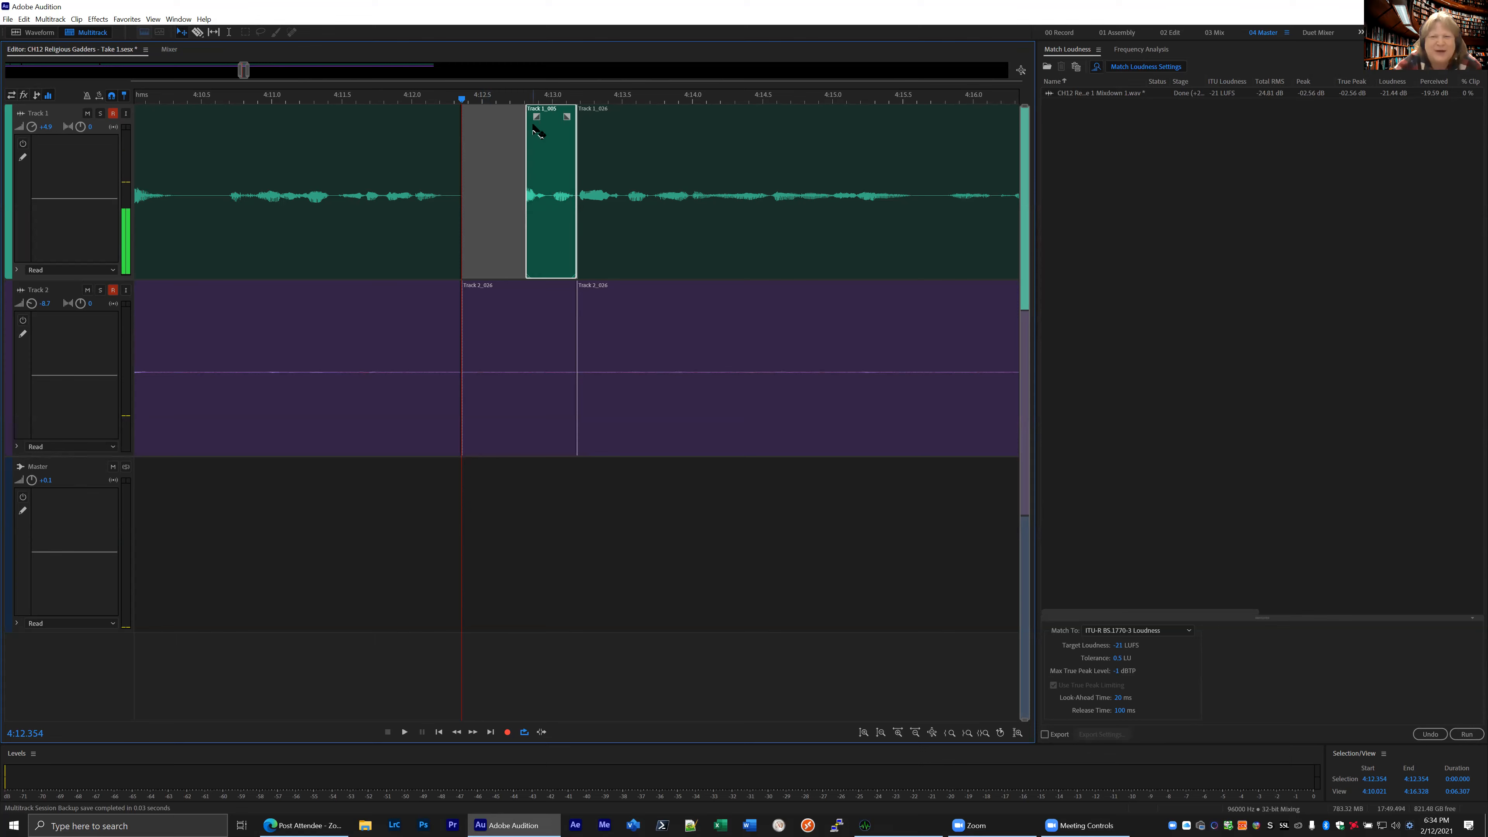
key(Delete)
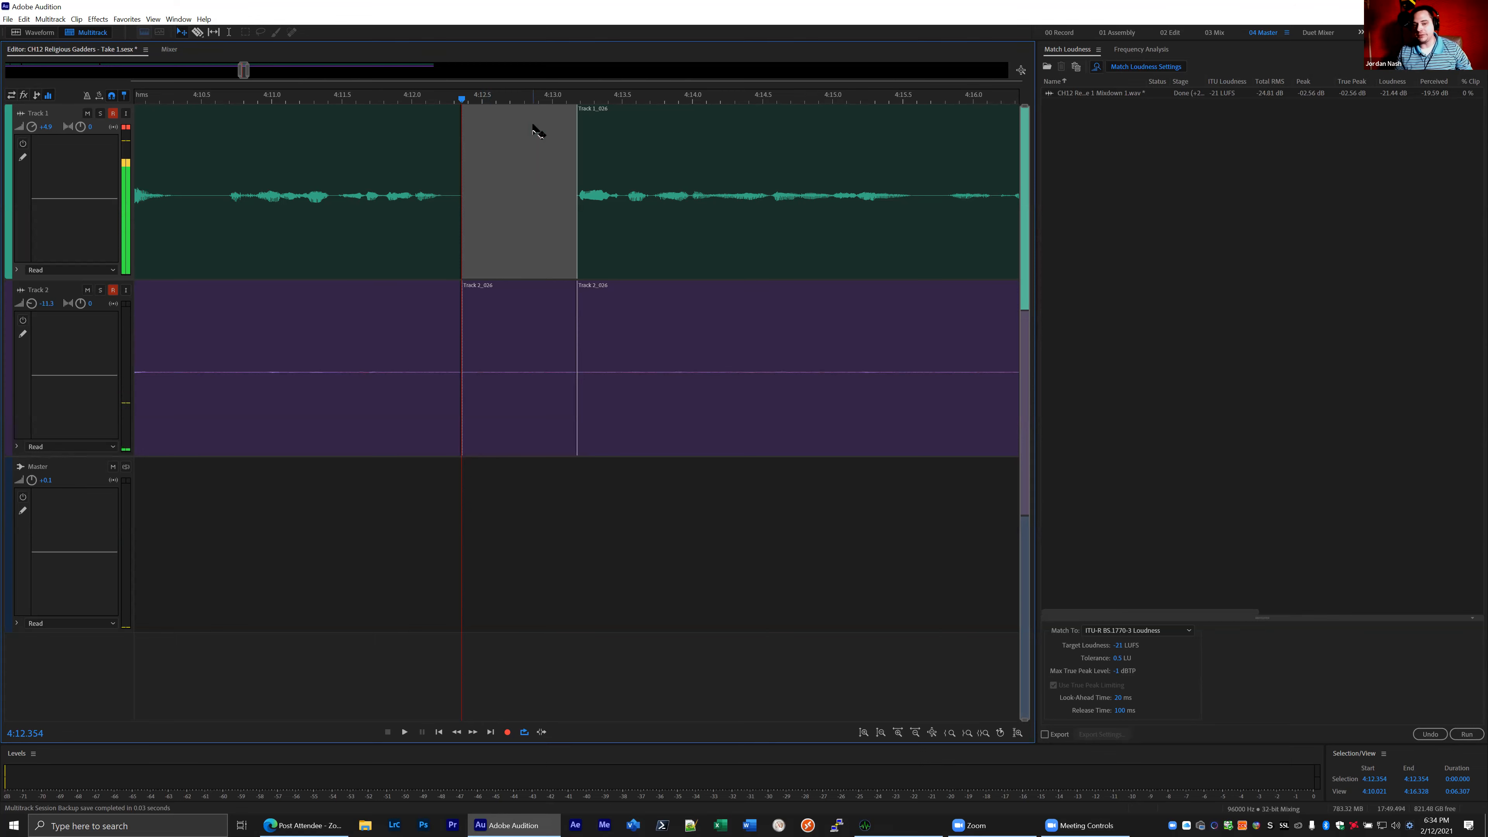
- Lower Track 2's volume fader in the mixer to about -26 dB and return to the session editor
click(168, 50)
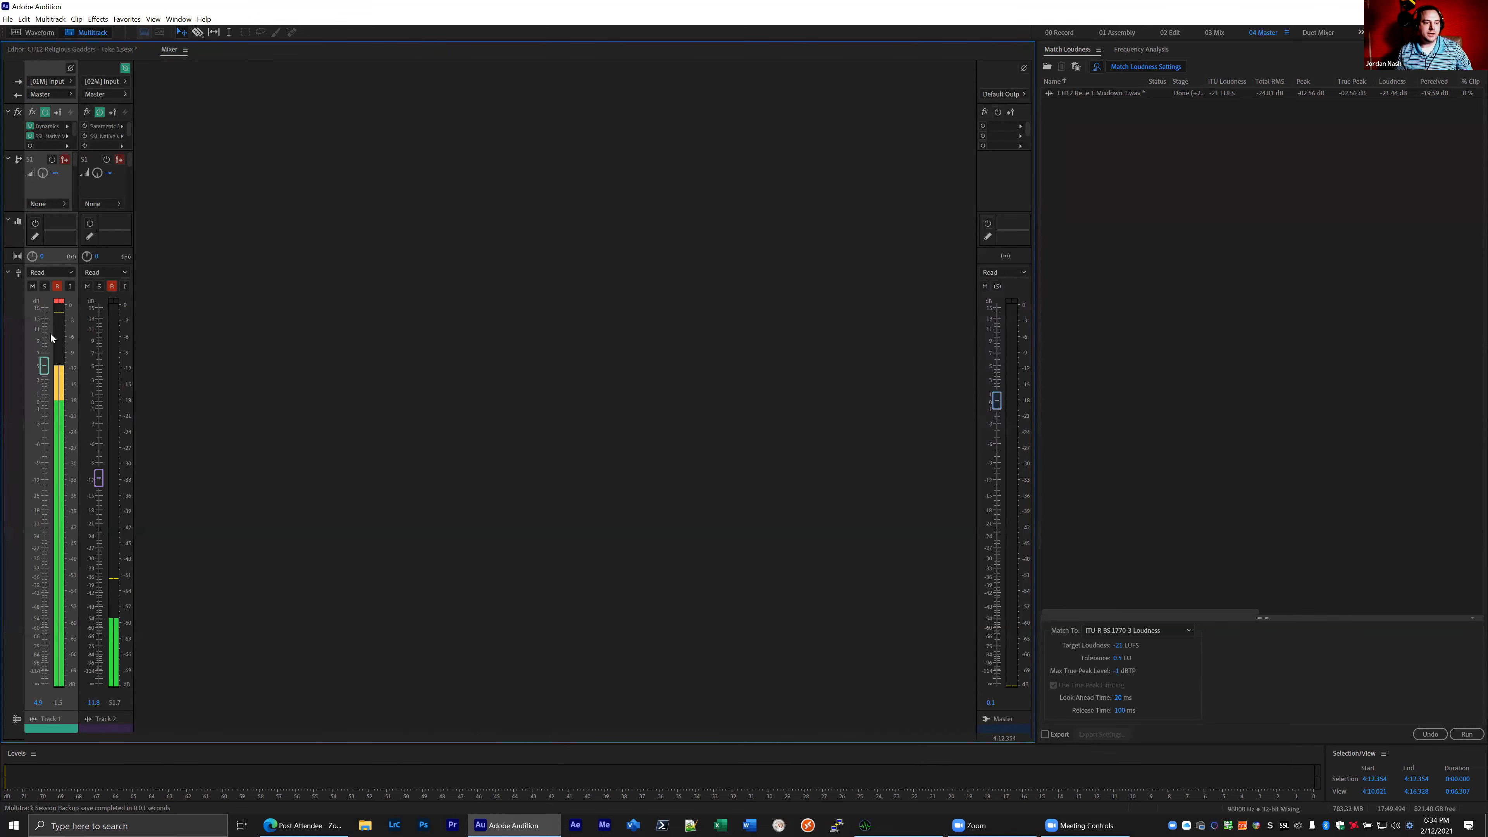
drag(100, 484, 88, 630)
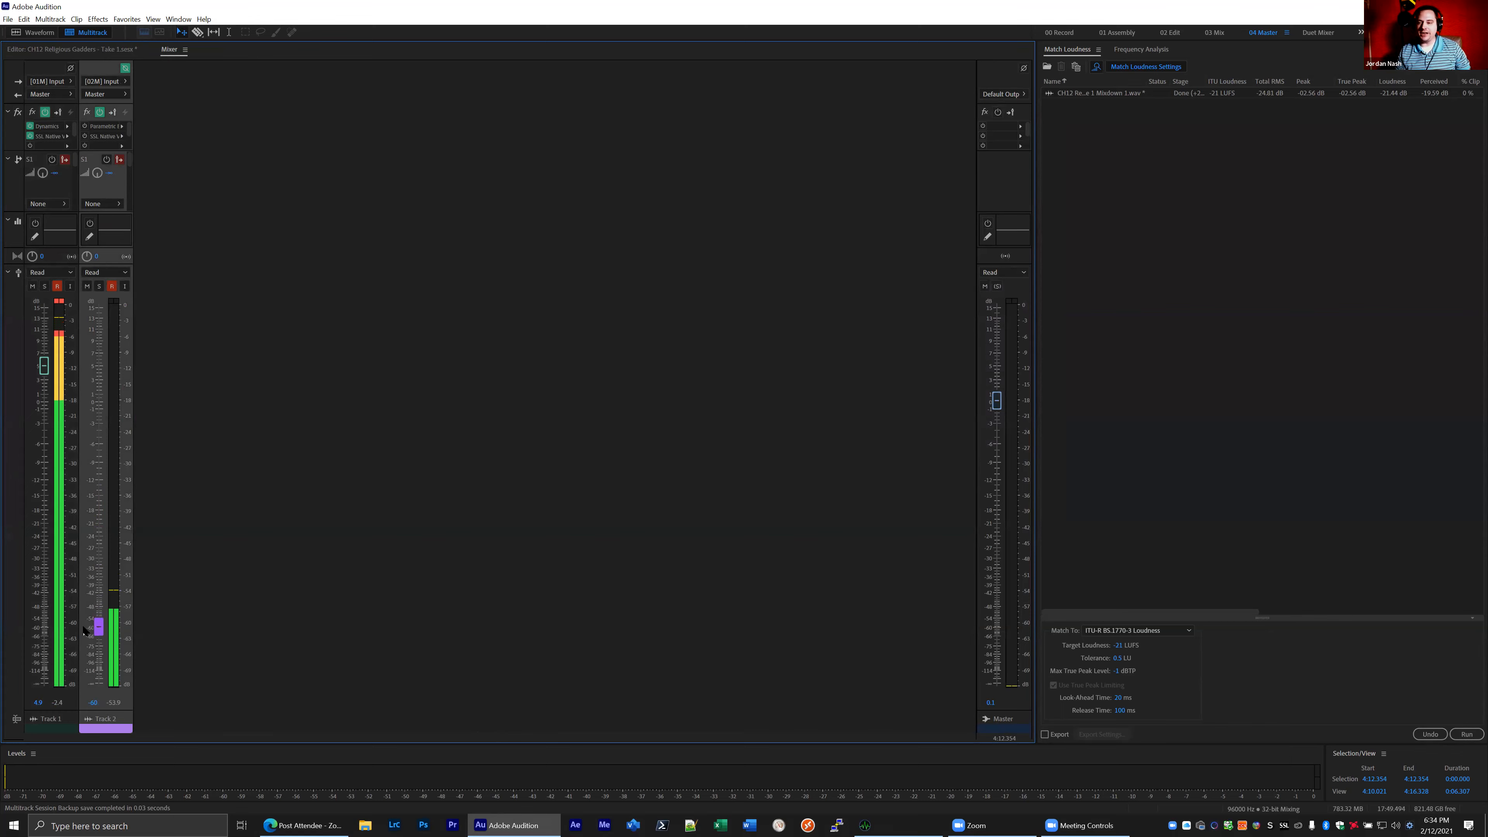
drag(99, 625, 98, 542)
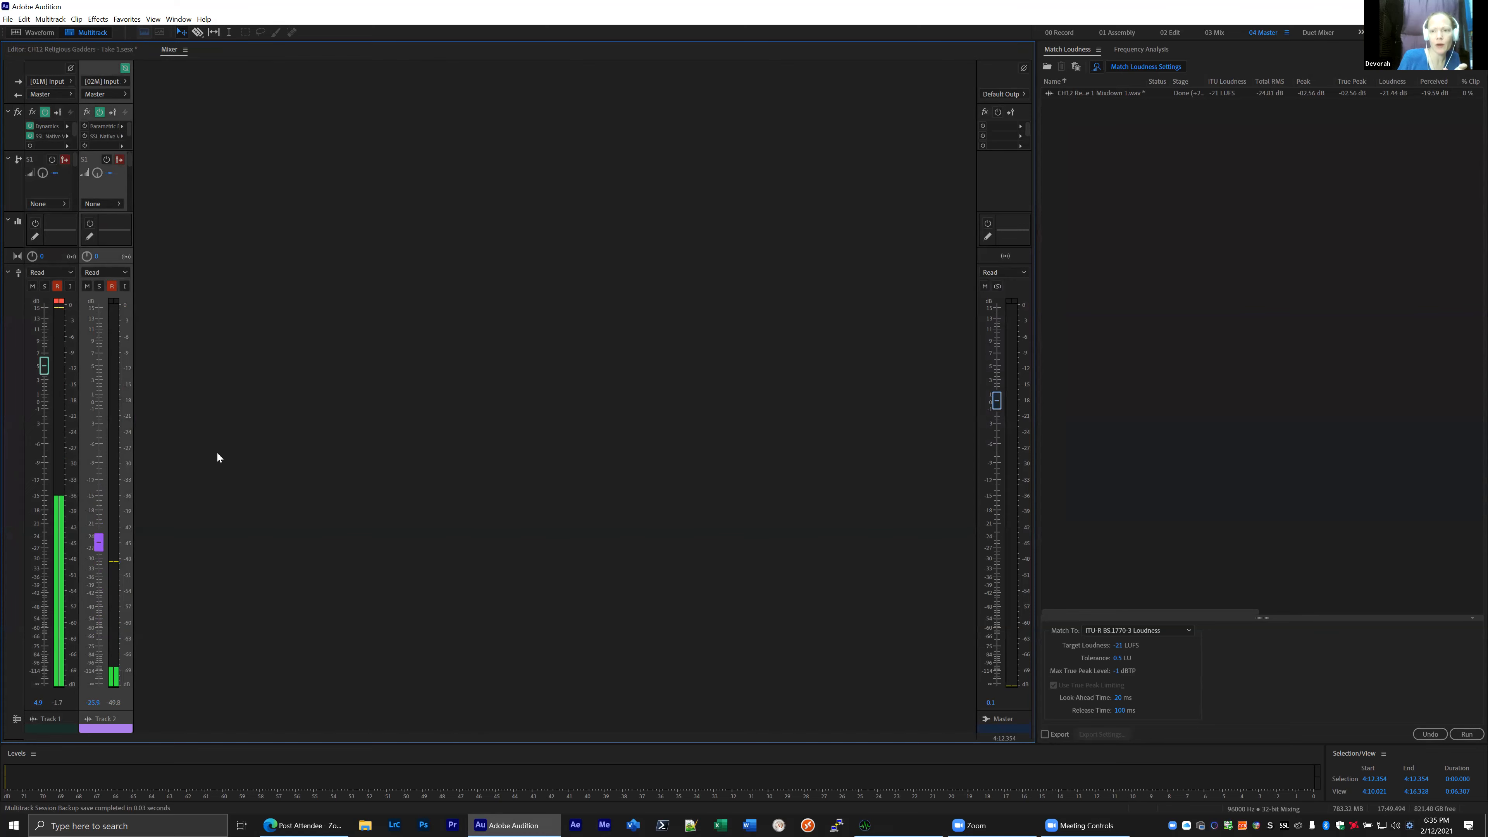
click(117, 51)
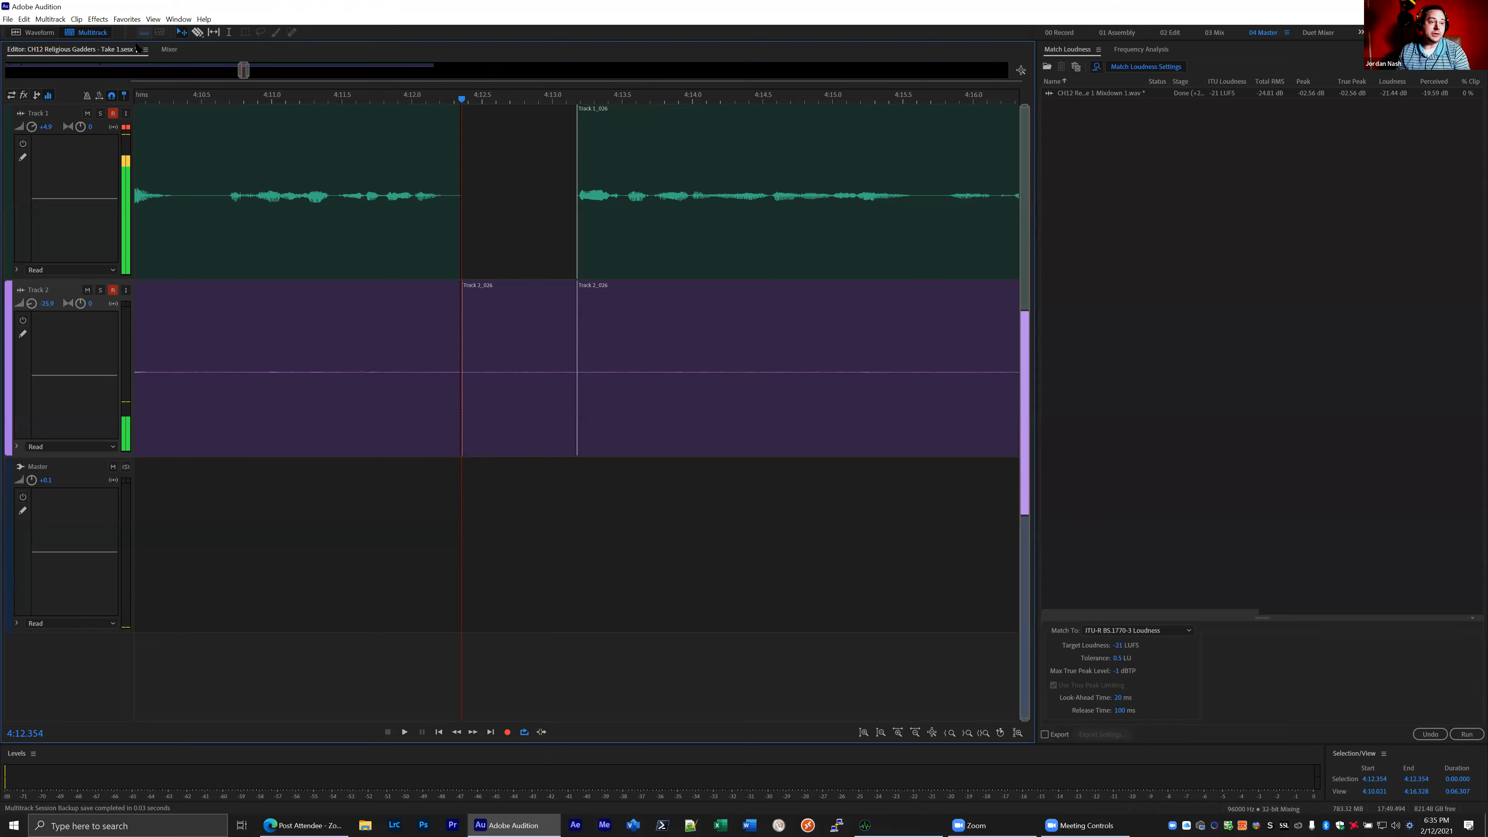
- Set the AutoGate release in Track 1's Dynamics effect to about 88.9 ms and close the effect window
click(158, 49)
double_click(60, 128)
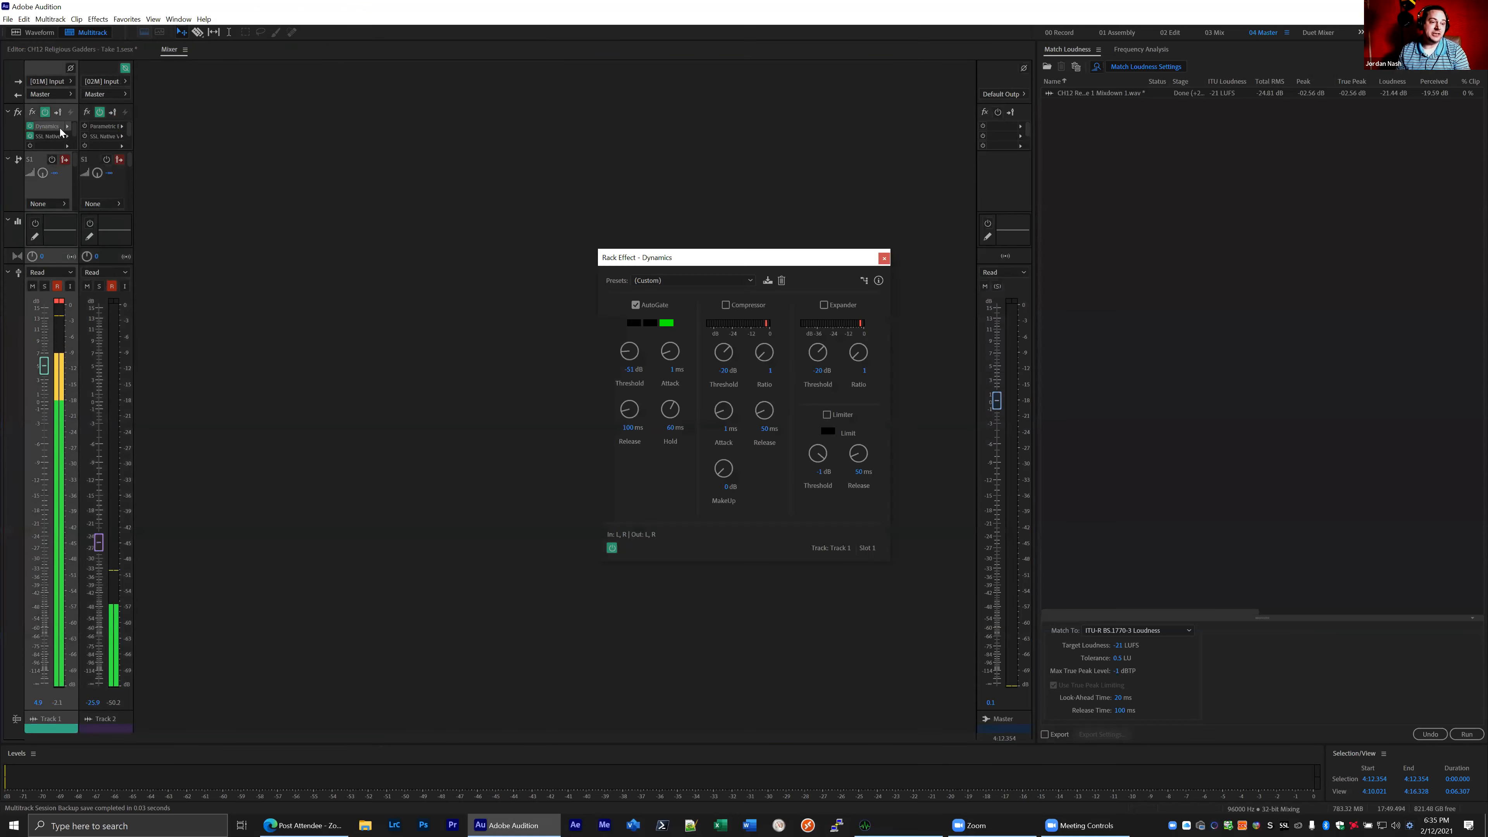
drag(670, 256, 442, 254)
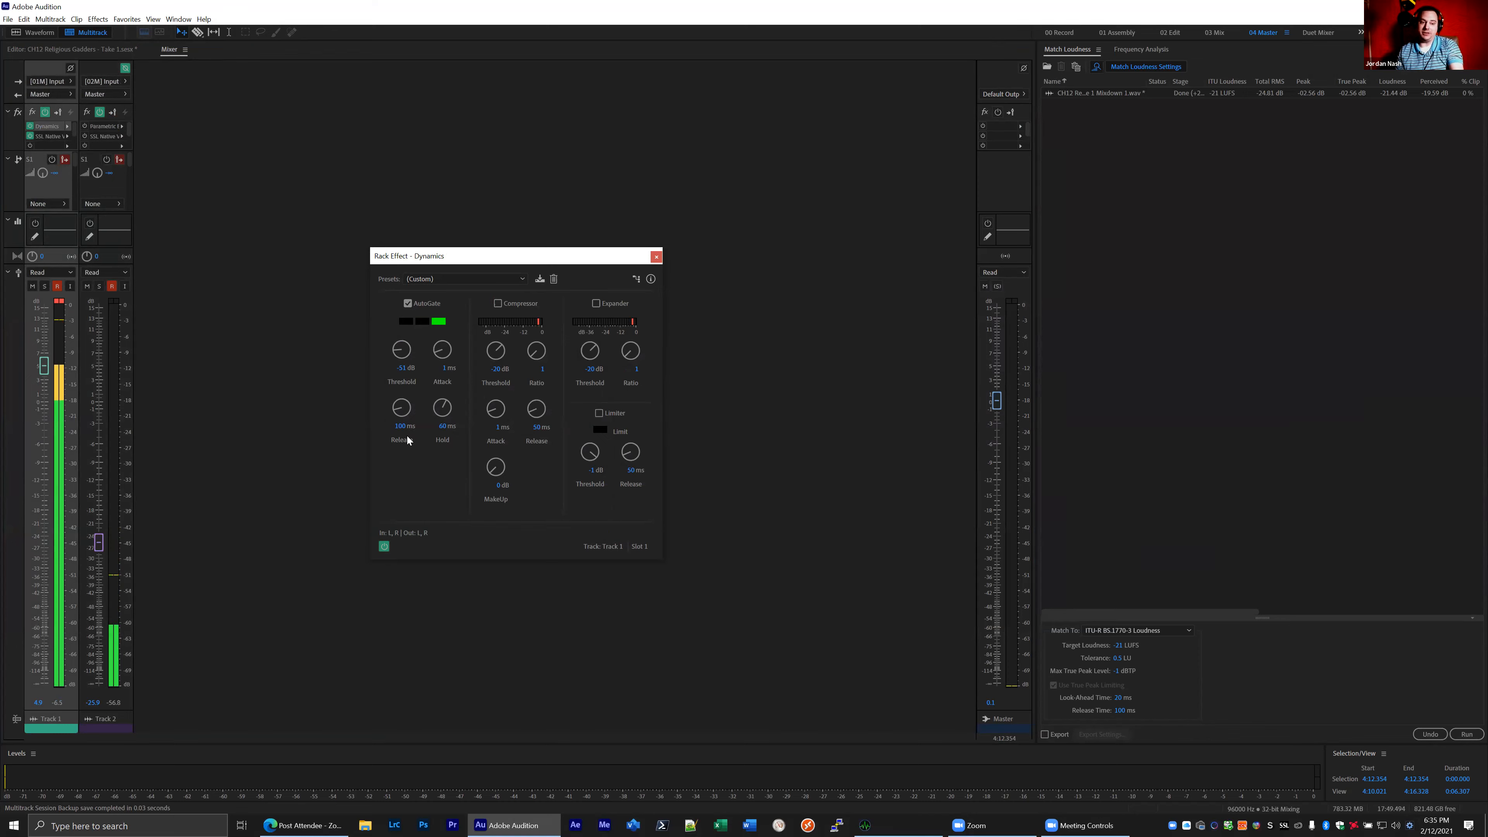
drag(404, 412, 405, 417)
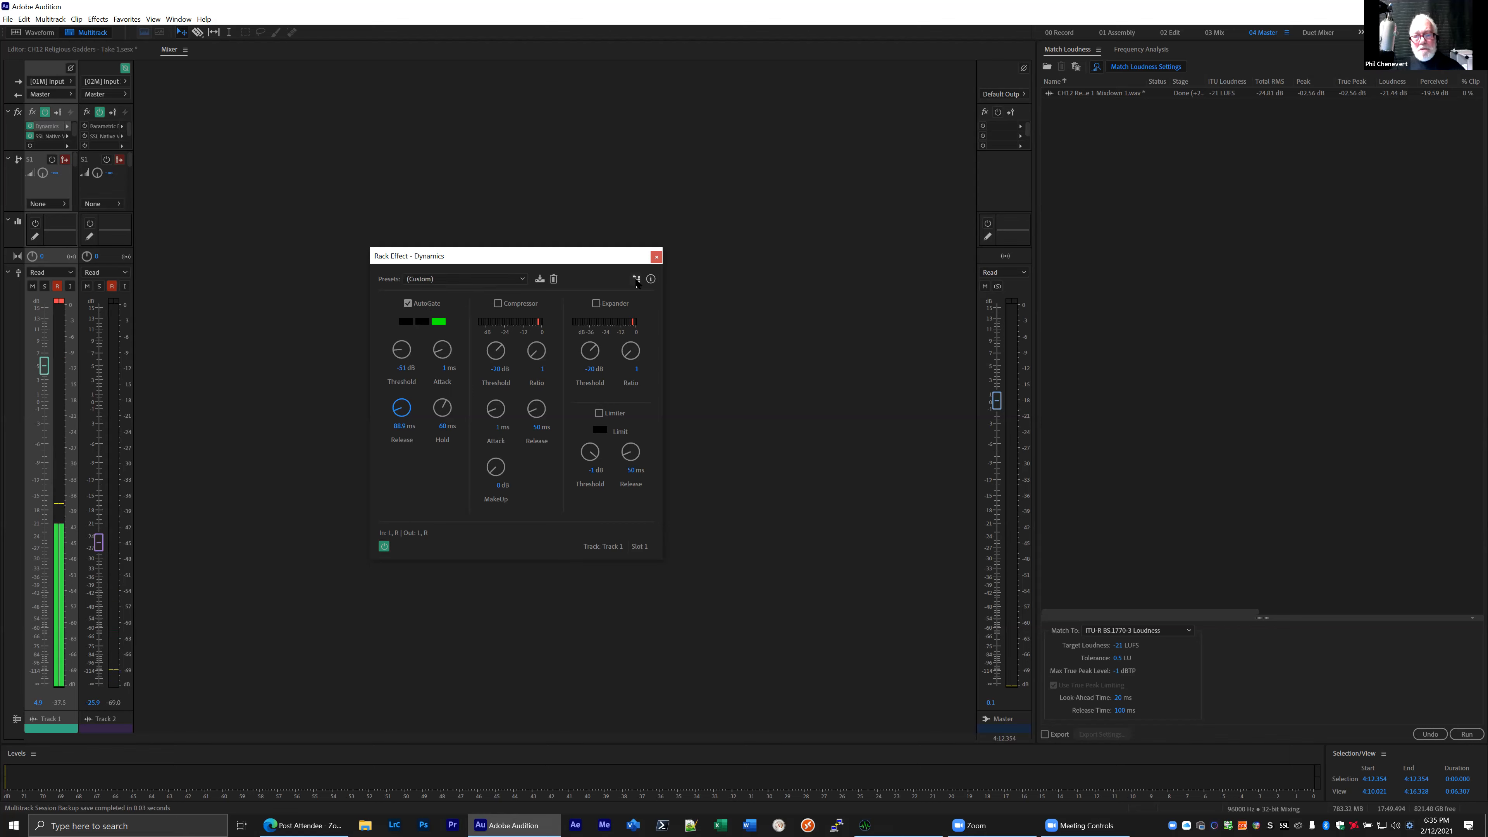
click(655, 258)
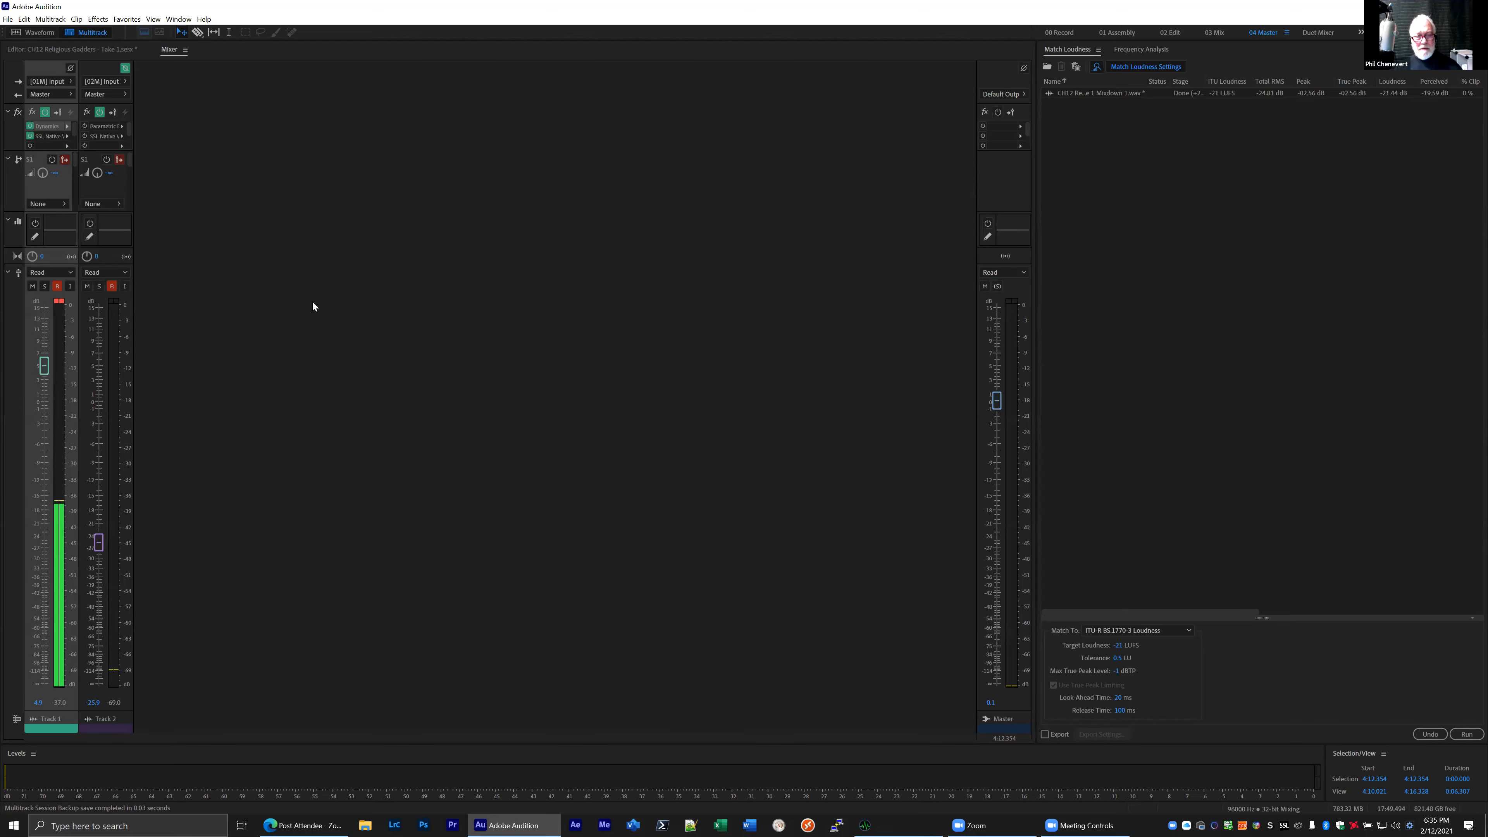
- Return to the session editor, place the playhead at 4:12.445 in the Track 1 gap, and examine the surrounding clips on both tracks
click(100, 51)
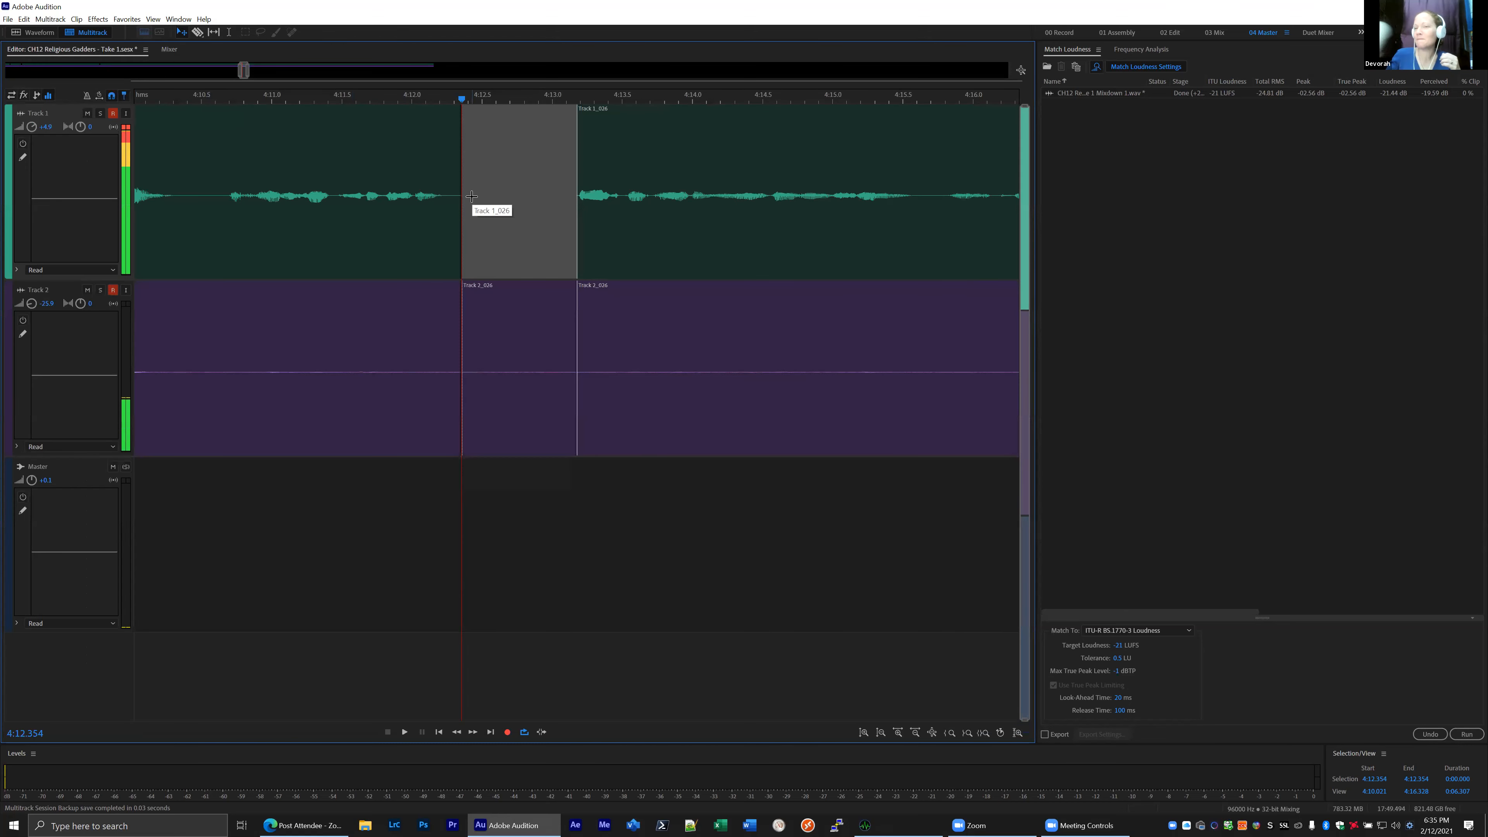
click(474, 99)
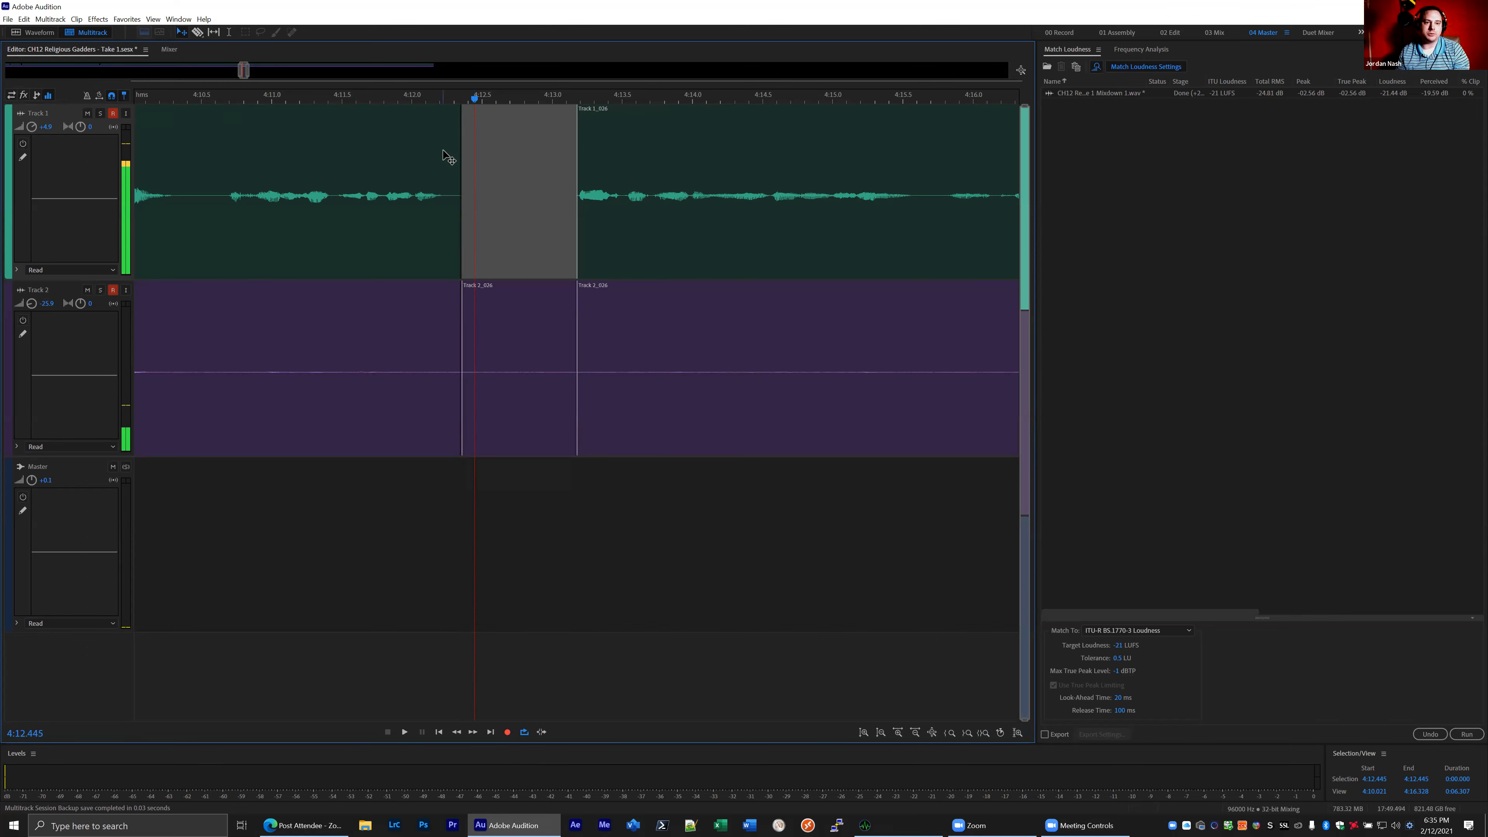
scroll(444, 150, down, 2)
scroll(445, 152, down, 5)
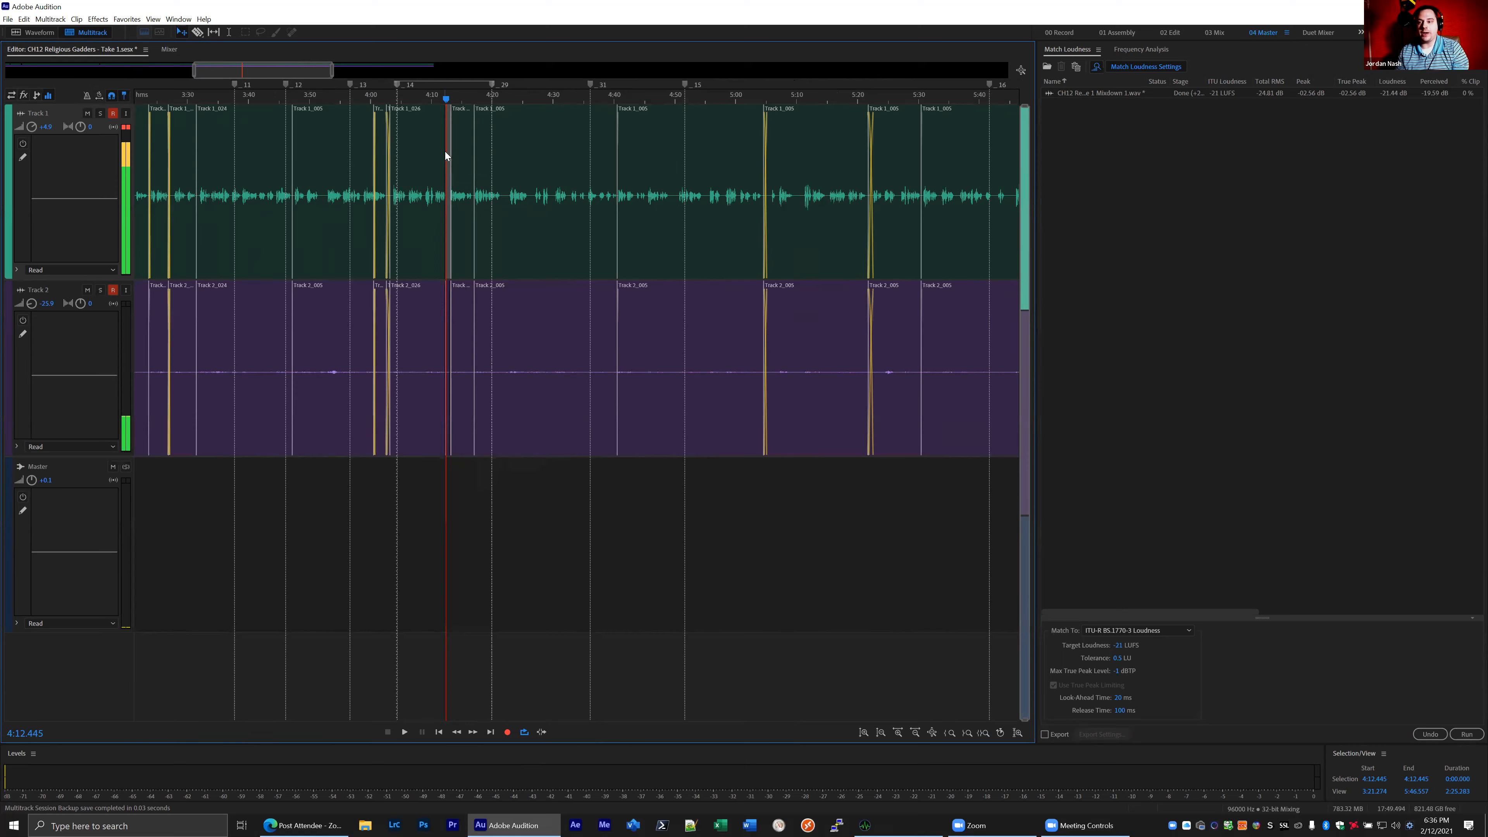
scroll(445, 152, down, 1)
scroll(446, 152, down, 1)
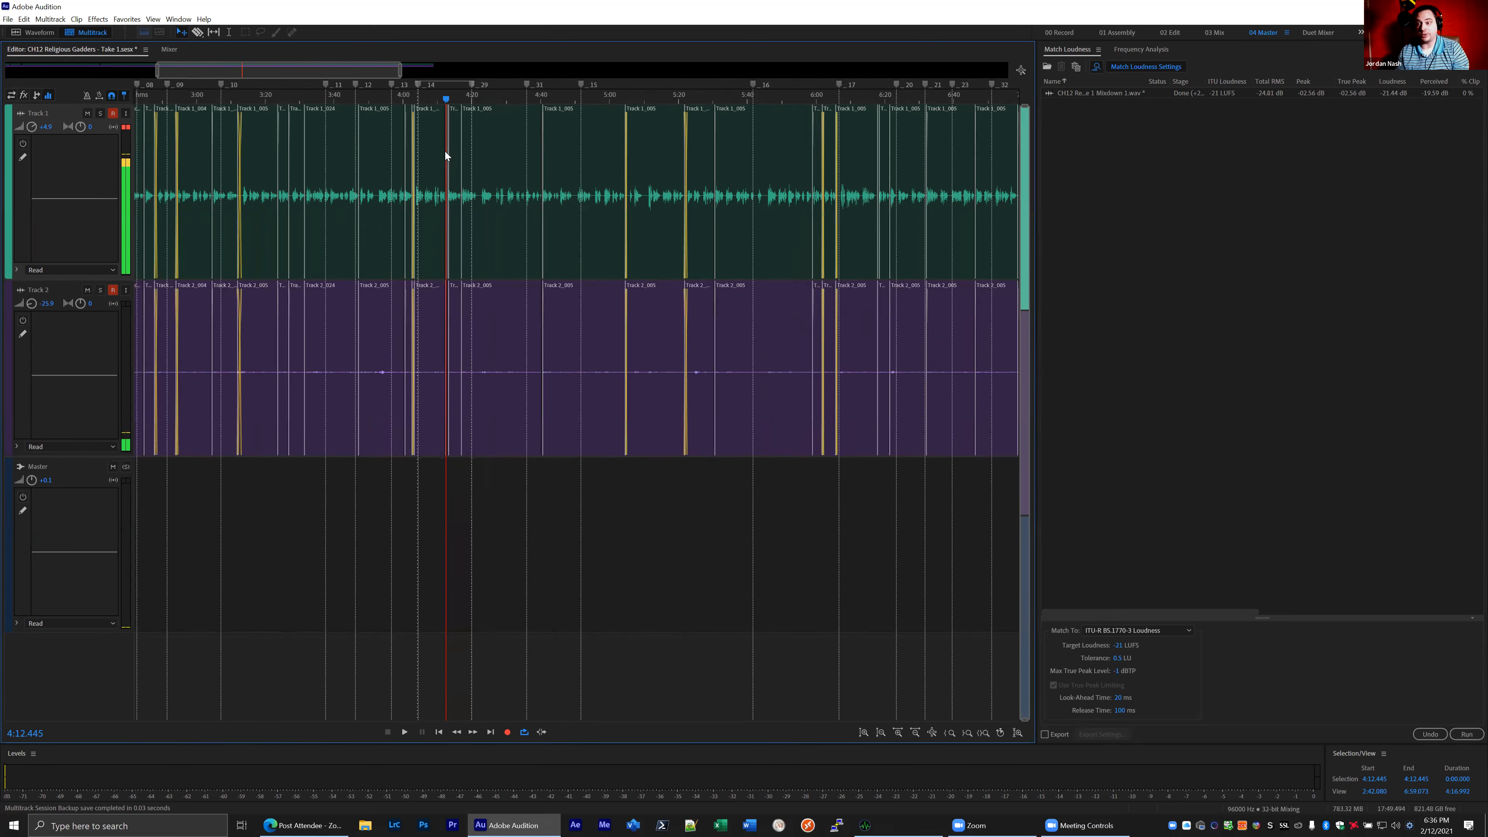
scroll(444, 151, down, 3)
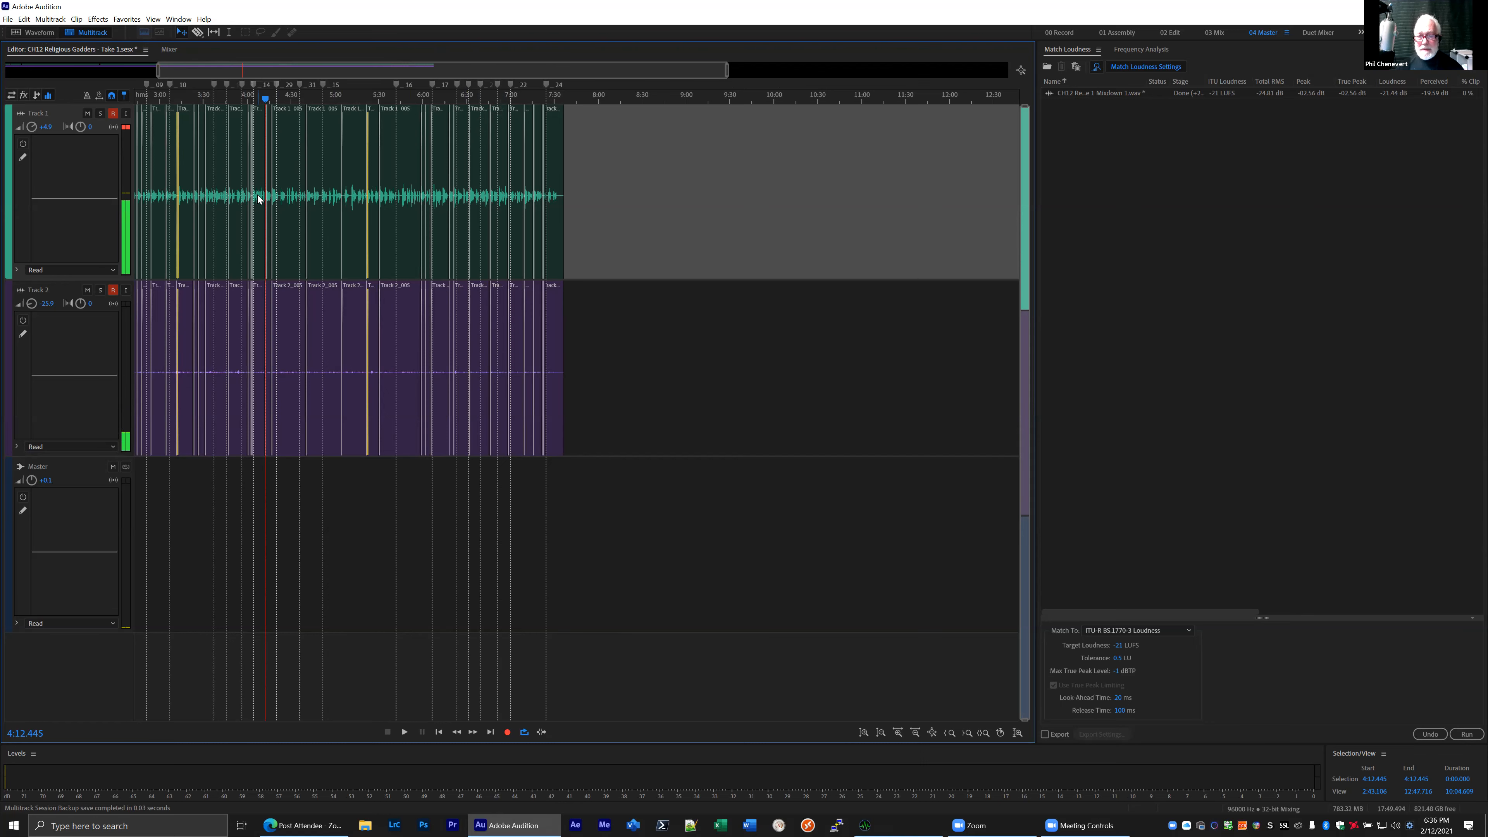
- Move the playhead to 4:12.922 within the Track 1 gap and examine the clip layout through the end of the session
scroll(258, 198, up, 6)
click(363, 97)
scroll(748, 200, down, 1)
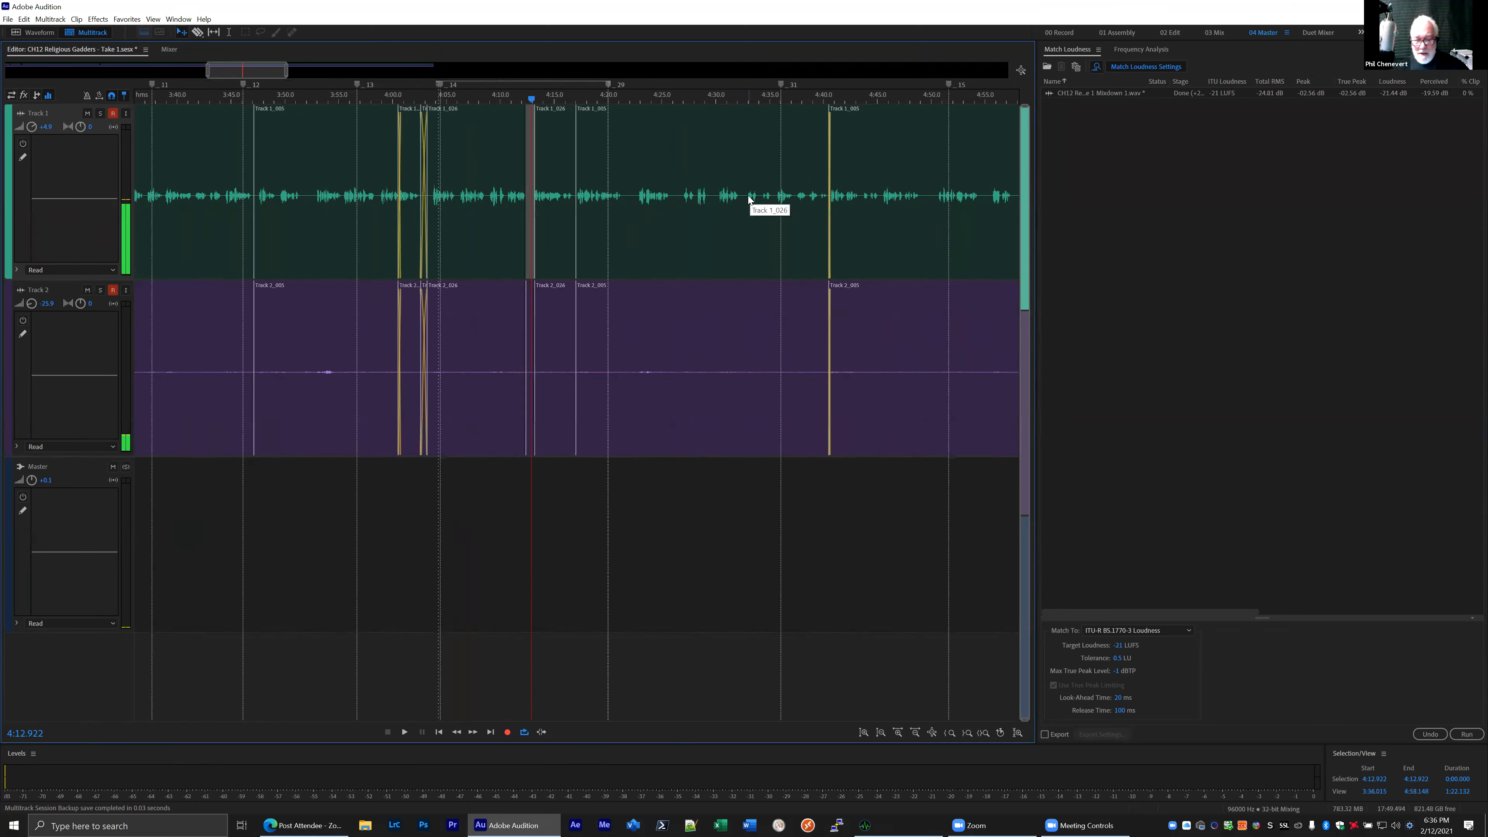
scroll(748, 200, down, 6)
scroll(445, 196, up, 6)
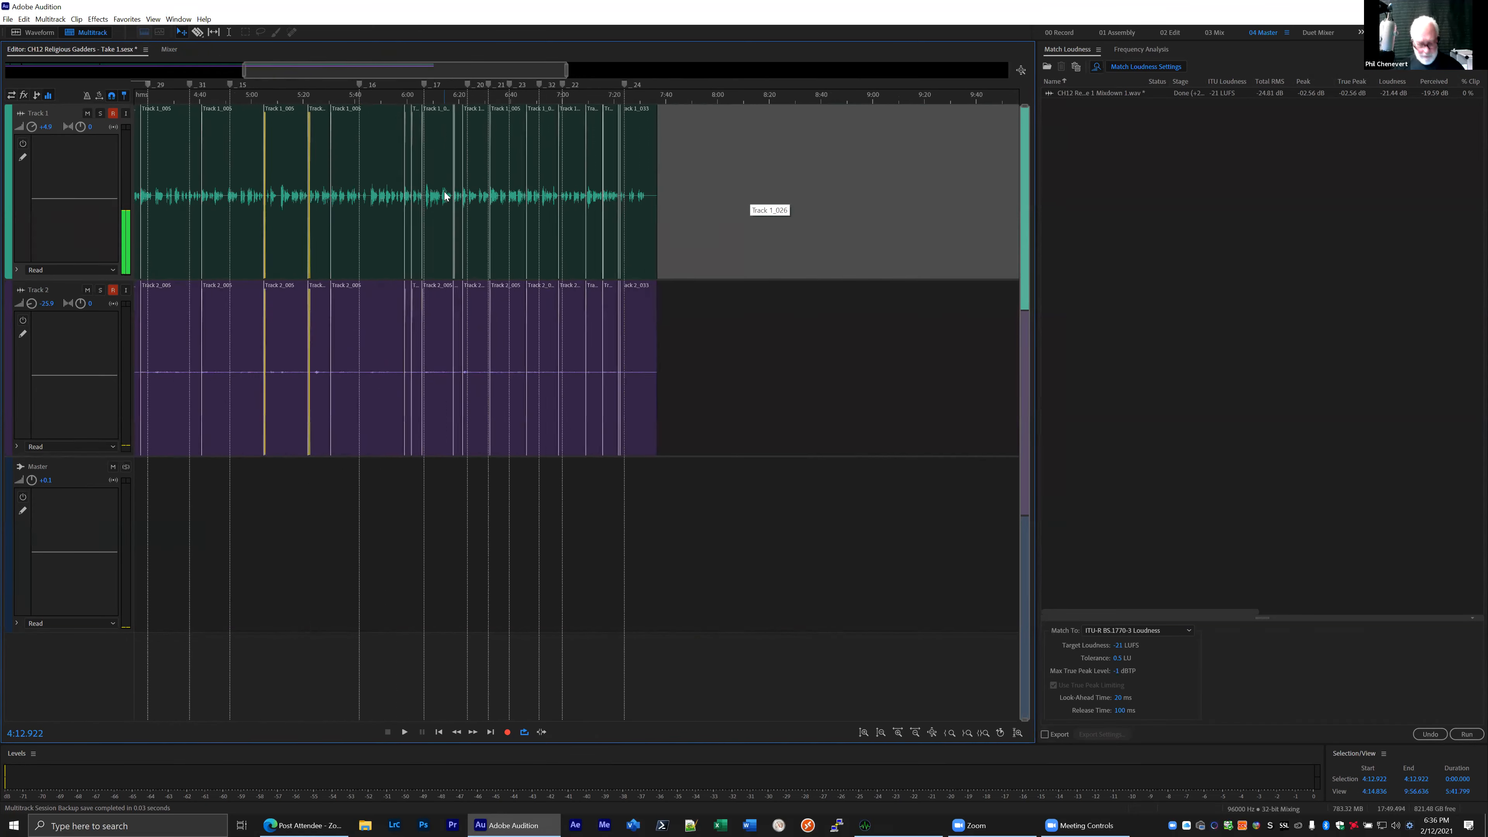